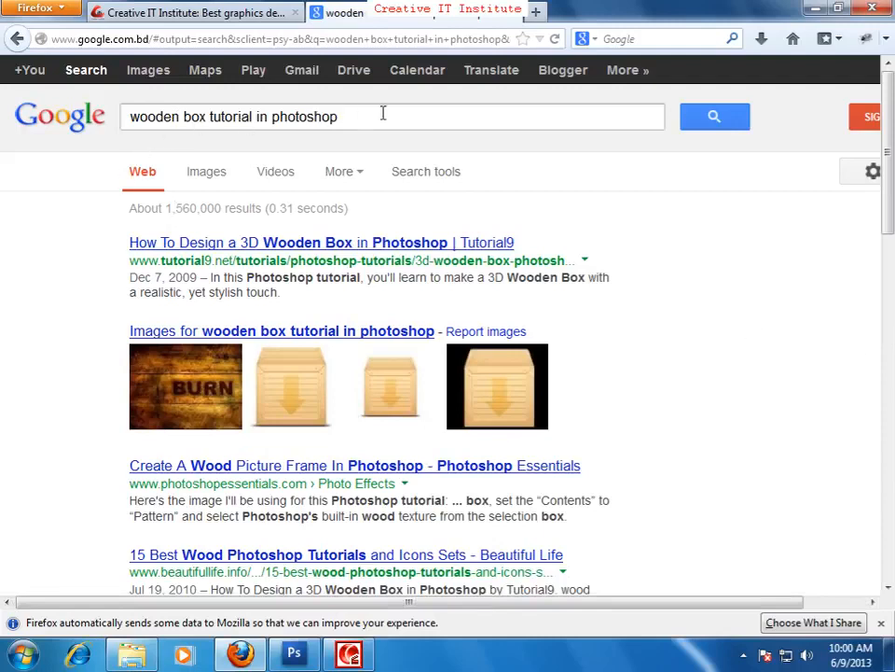
- Try to open the "Wooden Box in Photoshop, Step by Step Tutorial - Premium PSD" search result in a new tab
{"action": "scroll", "coordinate": [329, 452], "scroll_direction": "down", "scroll_amount": 2}
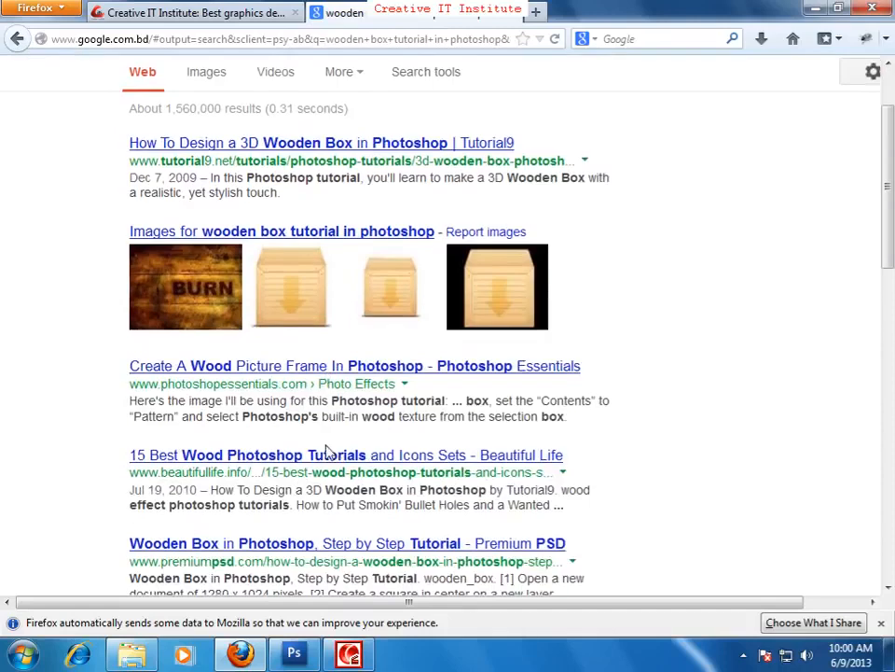
{"action": "scroll", "coordinate": [693, 484], "scroll_direction": "down", "scroll_amount": 2}
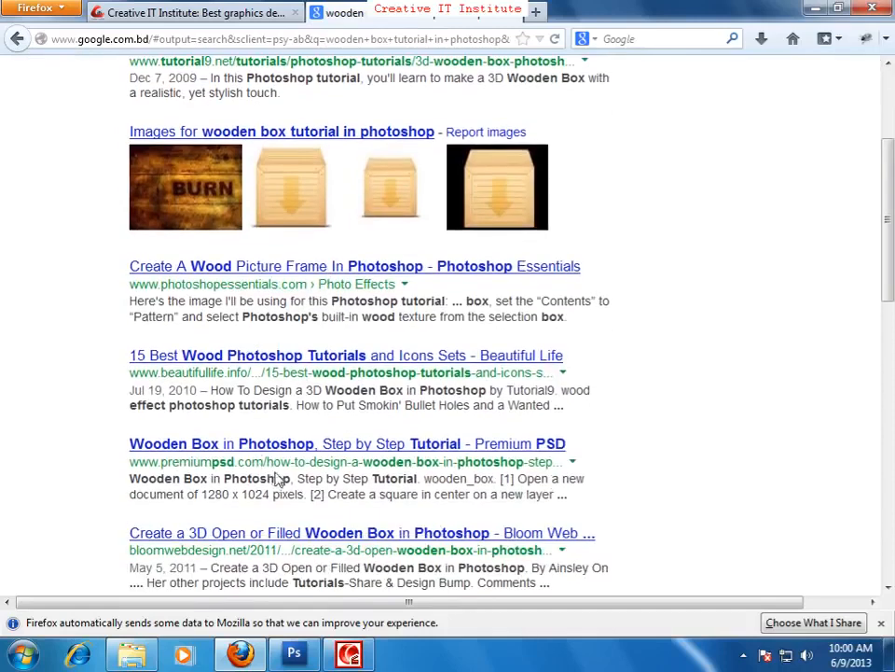
{"action": "scroll", "coordinate": [270, 474], "scroll_direction": "down", "scroll_amount": 2}
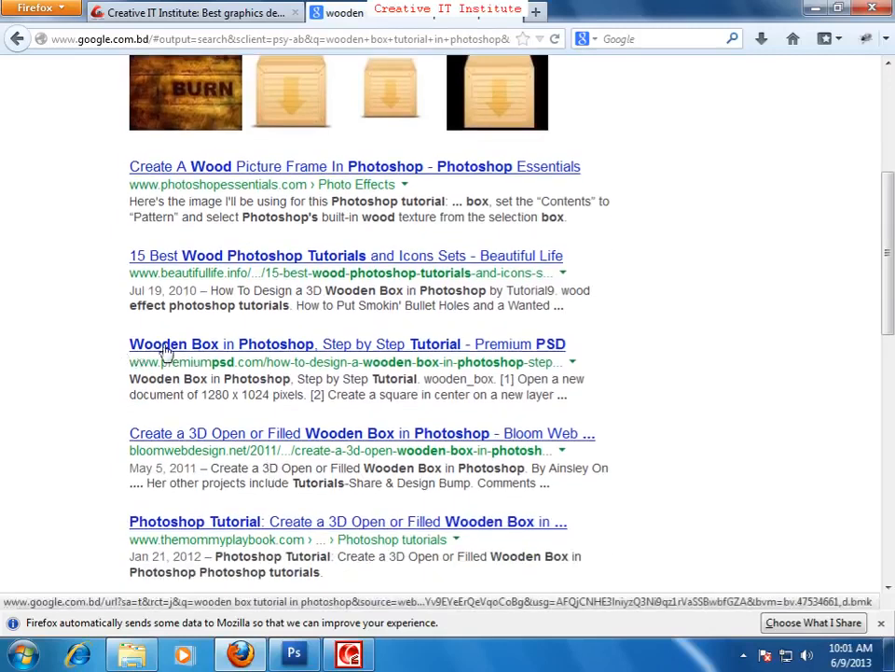
{"action": "right_click", "coordinate": [164, 349]}
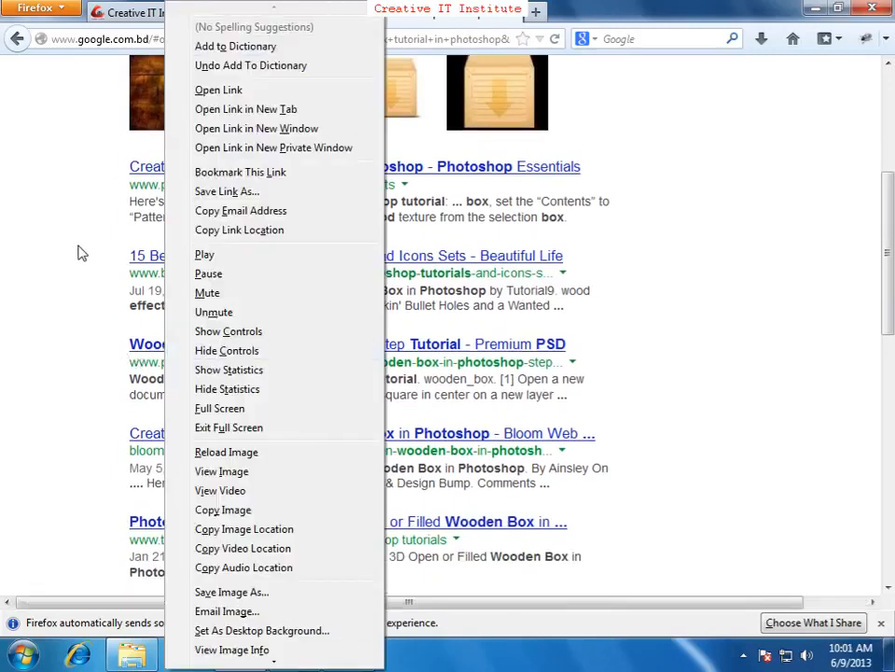
{"action": "left_click", "coordinate": [81, 251]}
{"action": "right_click", "coordinate": [187, 347]}
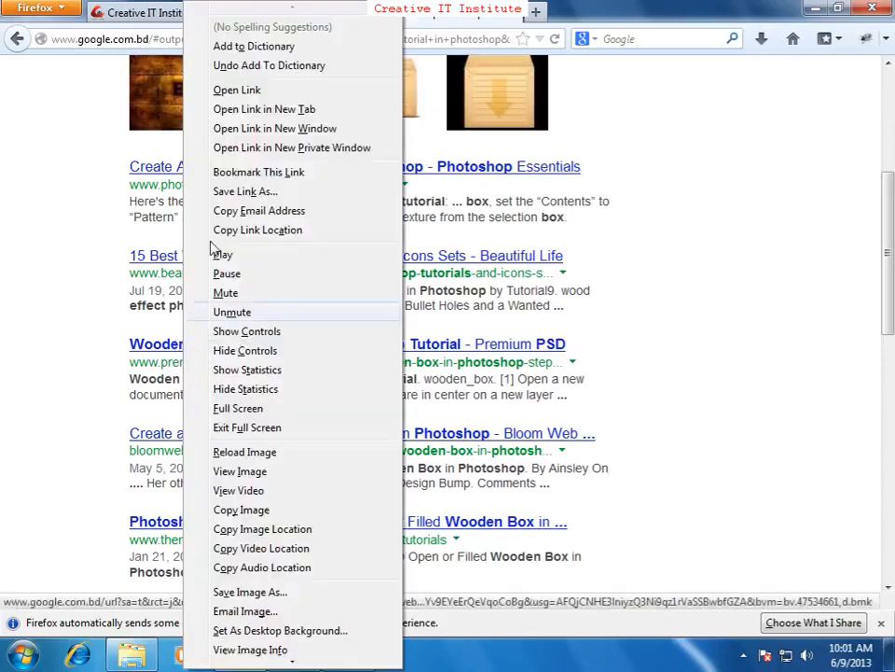
{"action": "left_click", "coordinate": [267, 110]}
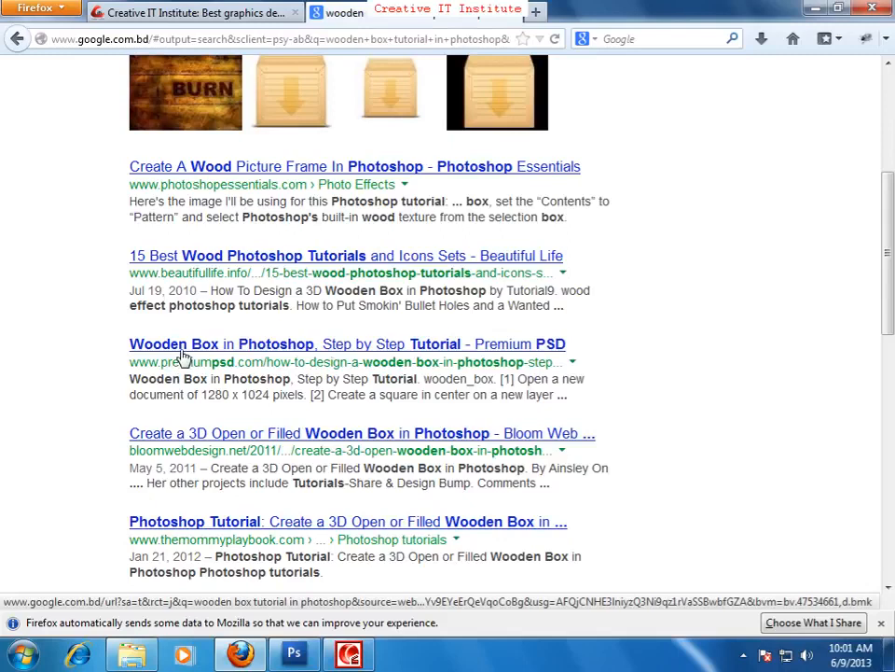
{"action": "right_click", "coordinate": [181, 350]}
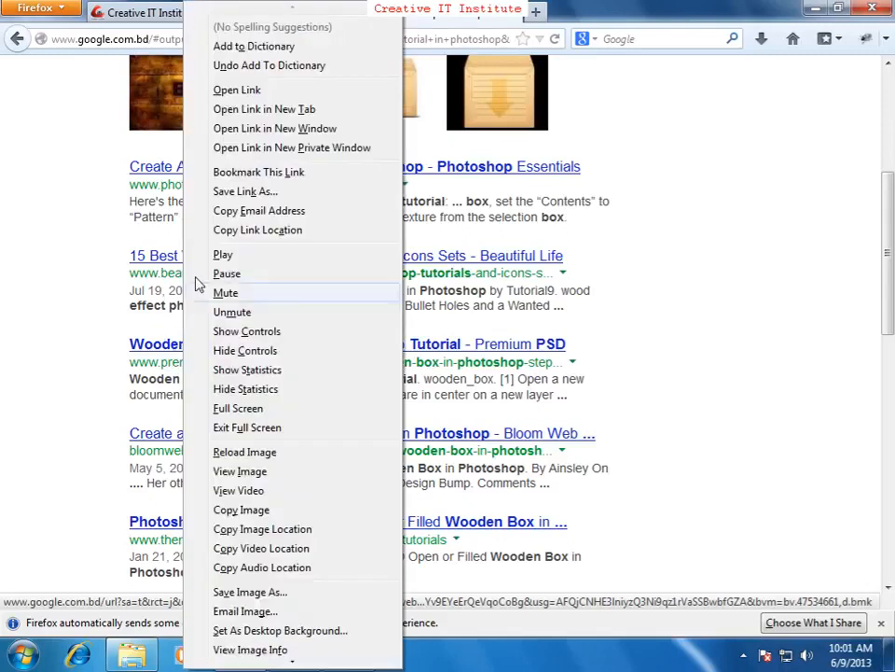
{"action": "left_click", "coordinate": [257, 111]}
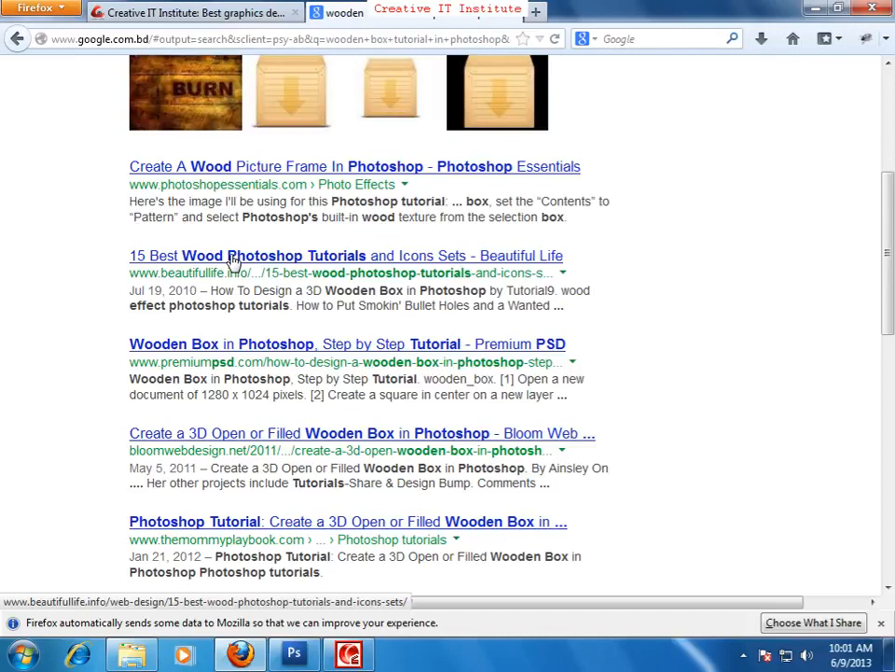
- Open the "Wooden Box in Photoshop, Step by Step Tutorial" result from Premium PSD and dismiss the browser's data-sharing notice
{"action": "left_click", "coordinate": [229, 347]}
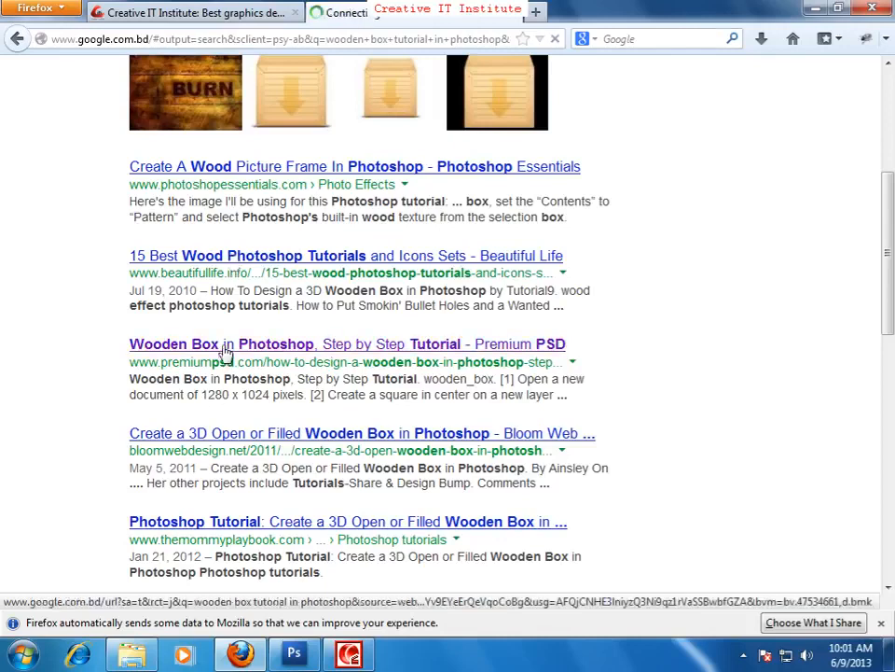
{"action": "left_click", "coordinate": [880, 622]}
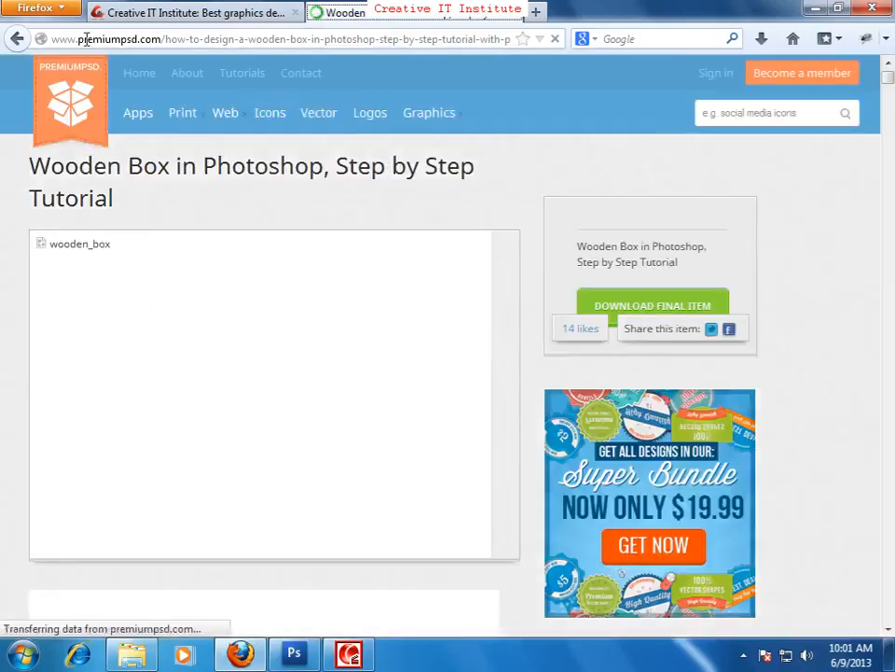
- Examine the wooden box tutorial's source domain, preview images and numbered steps with their layer style settings
{"action": "left_click_drag", "start_coordinate": [79, 40], "coordinate": [160, 41]}
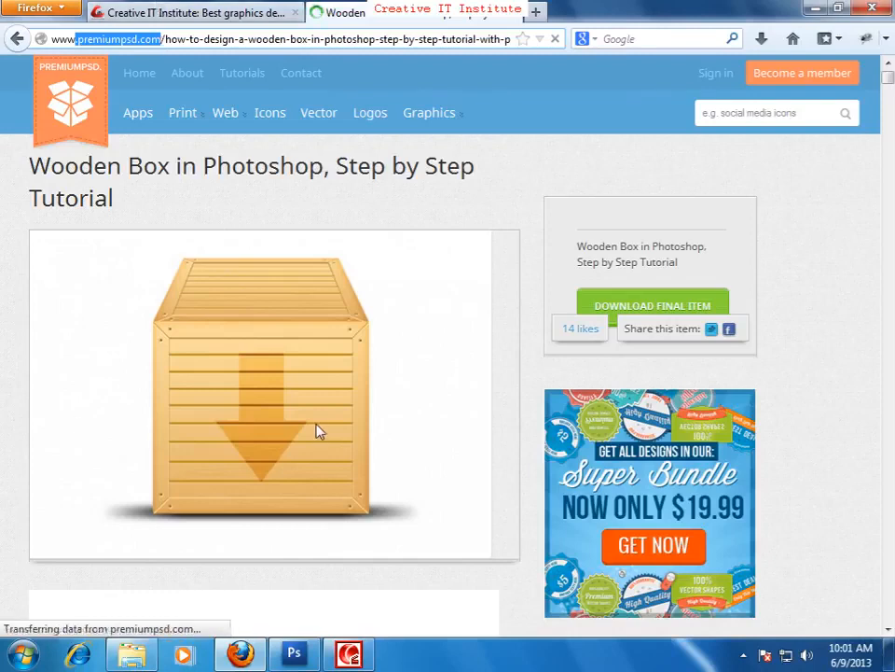
{"action": "scroll", "coordinate": [324, 432], "scroll_direction": "down", "scroll_amount": 4}
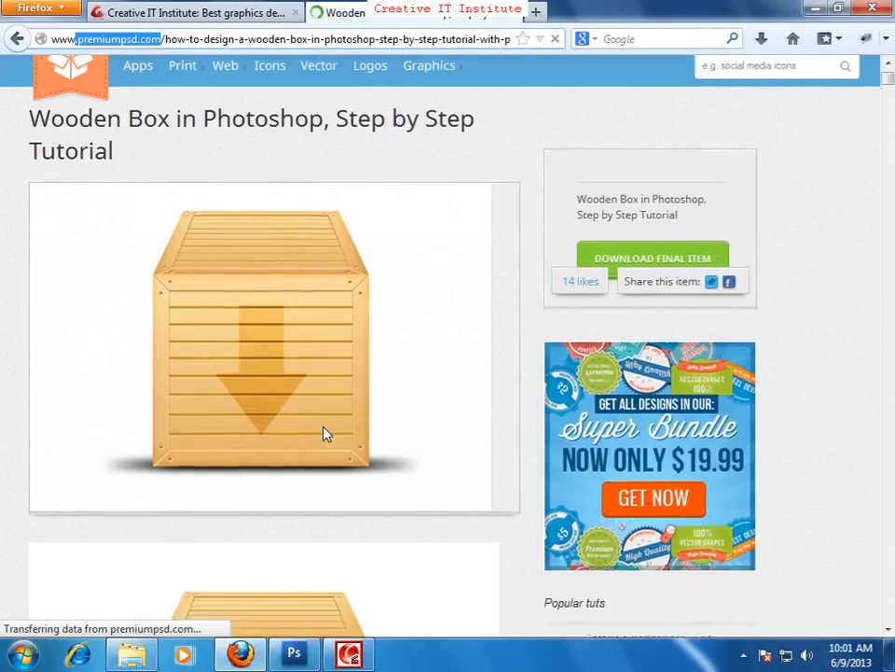
{"action": "scroll", "coordinate": [272, 405], "scroll_direction": "up", "scroll_amount": 4}
{"action": "scroll", "coordinate": [219, 420], "scroll_direction": "down", "scroll_amount": 10}
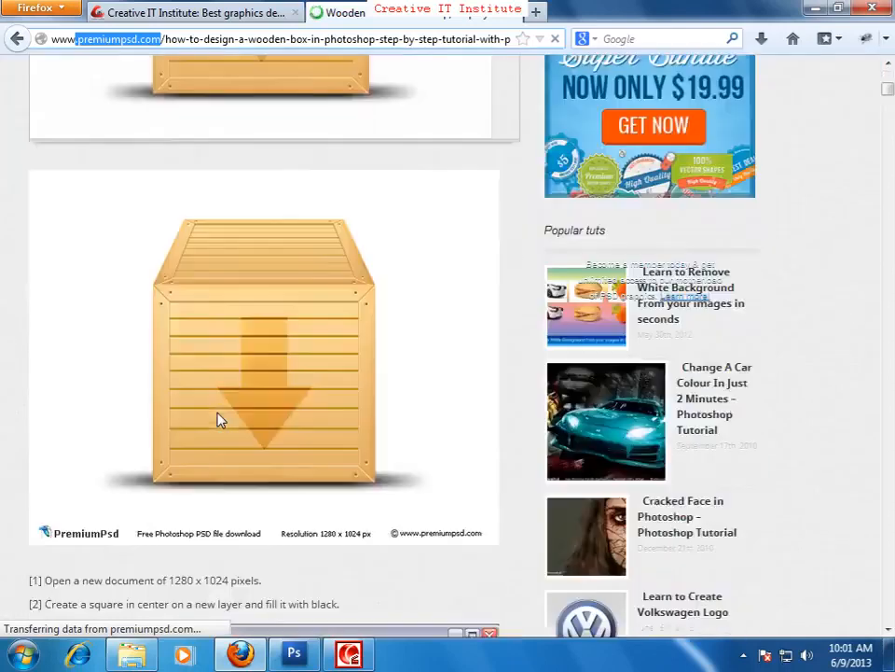
{"action": "left_click_drag", "start_coordinate": [47, 246], "coordinate": [89, 270]}
{"action": "scroll", "coordinate": [167, 351], "scroll_direction": "down", "scroll_amount": 8}
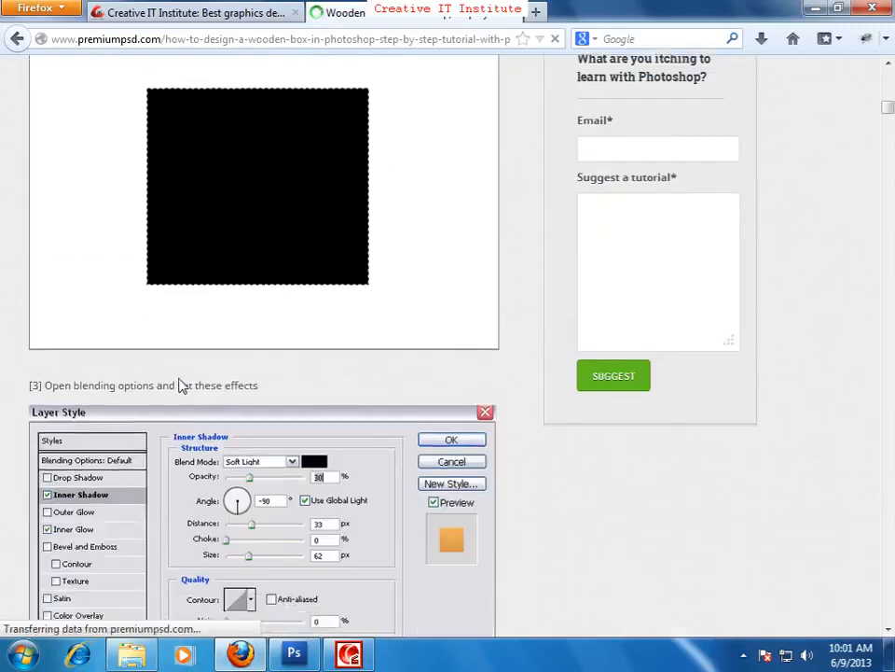
{"action": "scroll", "coordinate": [268, 409], "scroll_direction": "down", "scroll_amount": 15}
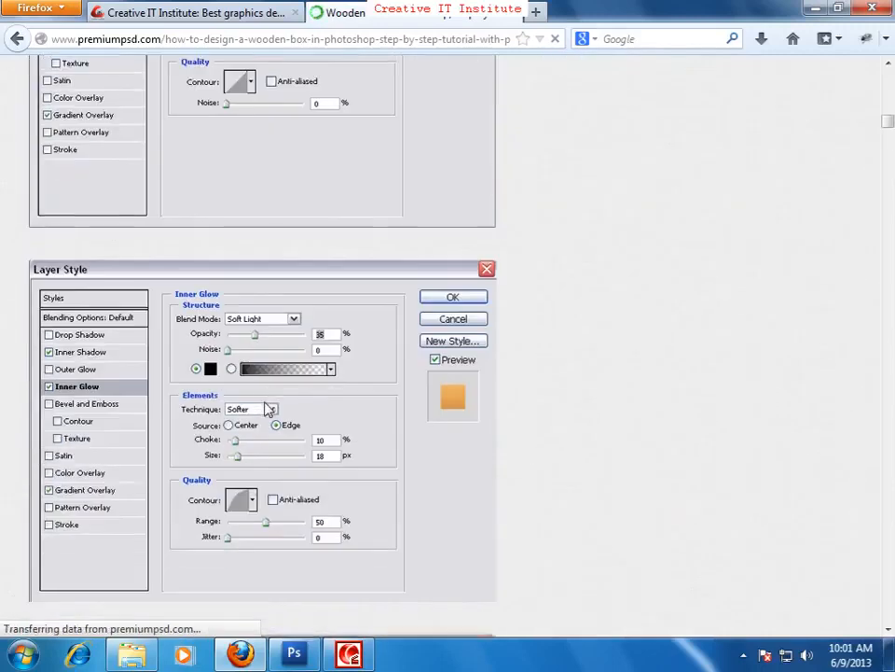
{"action": "scroll", "coordinate": [267, 409], "scroll_direction": "down", "scroll_amount": 5}
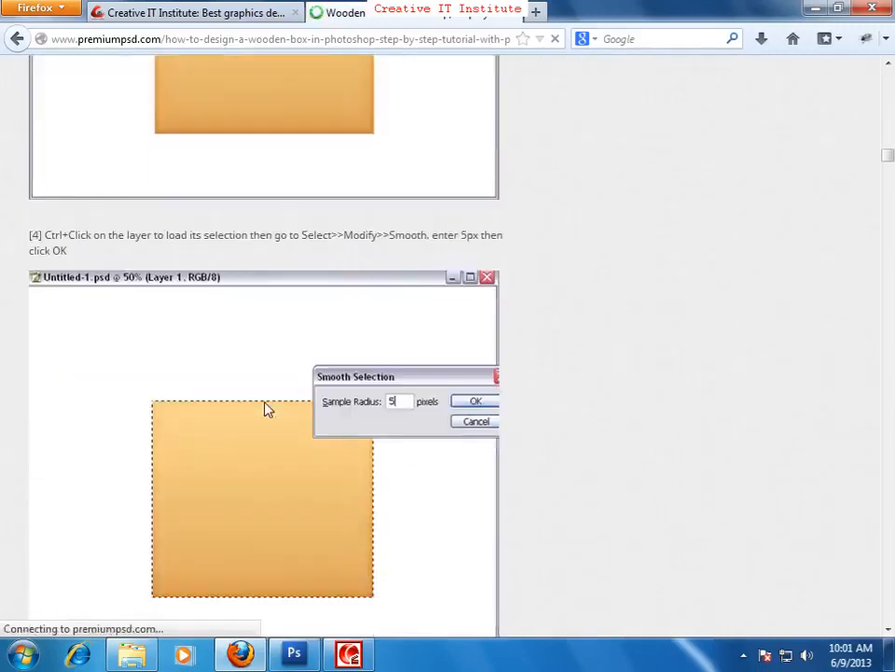
{"action": "scroll", "coordinate": [240, 499], "scroll_direction": "down", "scroll_amount": 18}
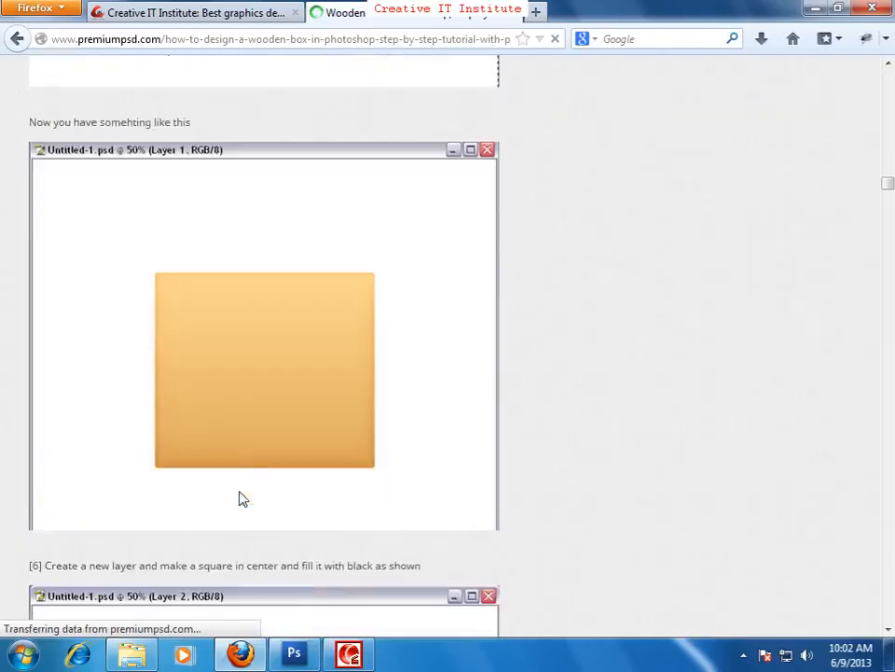
{"action": "scroll", "coordinate": [240, 494], "scroll_direction": "down", "scroll_amount": 15}
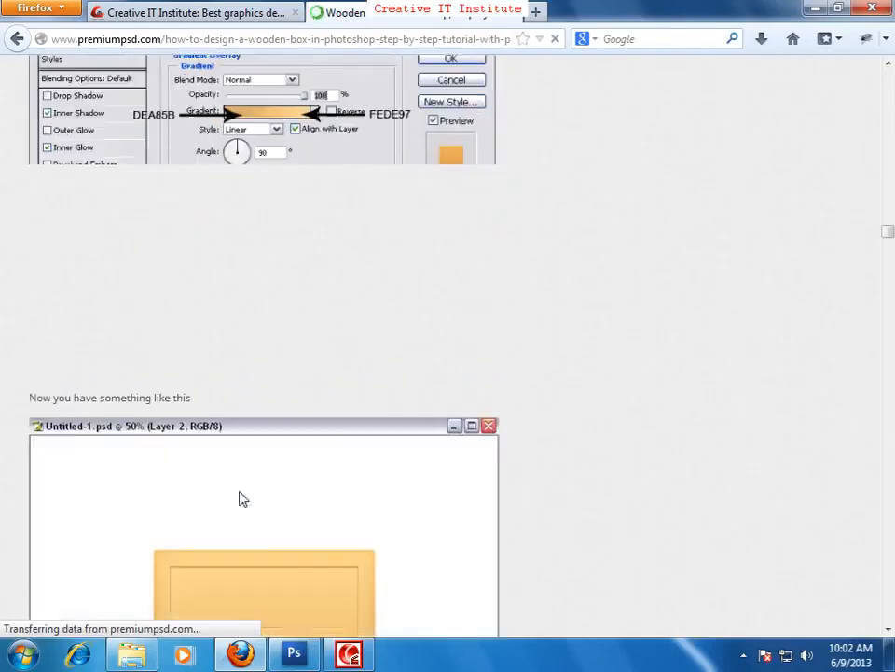
{"action": "scroll", "coordinate": [240, 497], "scroll_direction": "down", "scroll_amount": 15}
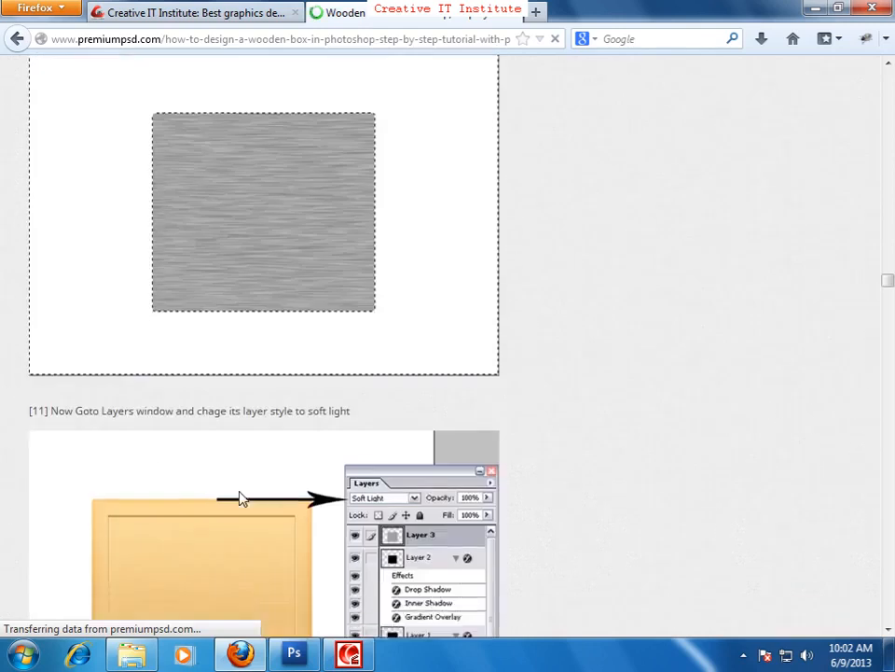
- Look over the end of the tutorial page, including related items and the reply form, and return to the preview images
{"action": "left_click_drag", "start_coordinate": [888, 291], "coordinate": [882, 594]}
{"action": "scroll", "coordinate": [242, 265], "scroll_direction": "up", "scroll_amount": 5}
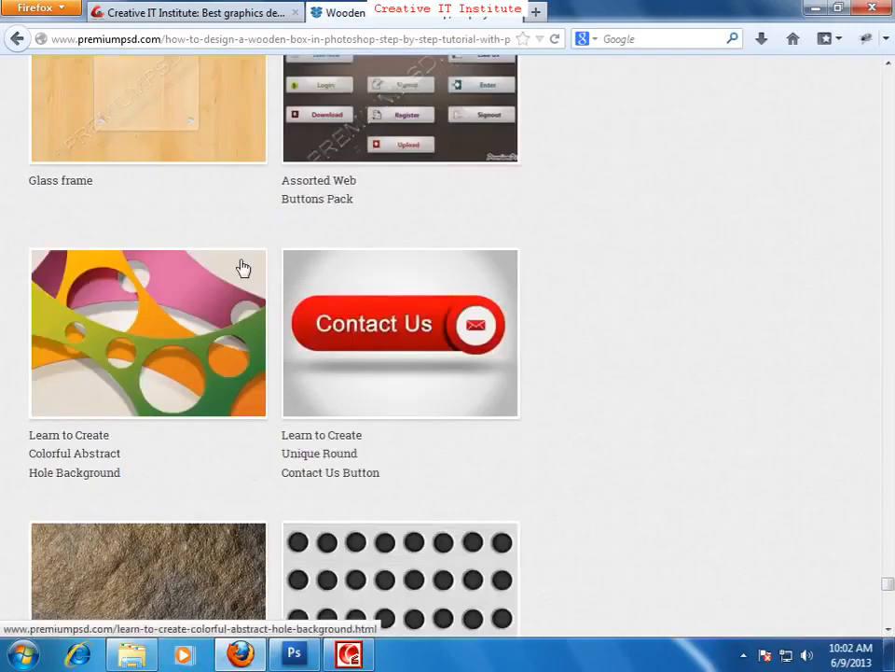
{"action": "scroll", "coordinate": [271, 320], "scroll_direction": "up", "scroll_amount": 5}
{"action": "scroll", "coordinate": [270, 320], "scroll_direction": "up", "scroll_amount": 2}
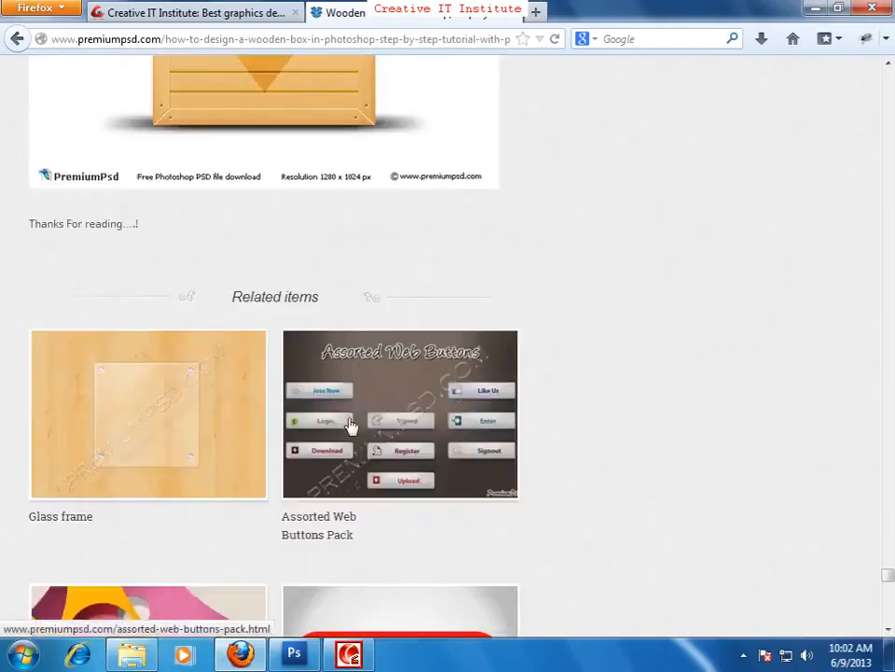
{"action": "scroll", "coordinate": [488, 452], "scroll_direction": "down", "scroll_amount": 8}
{"action": "scroll", "coordinate": [488, 455], "scroll_direction": "down", "scroll_amount": 10}
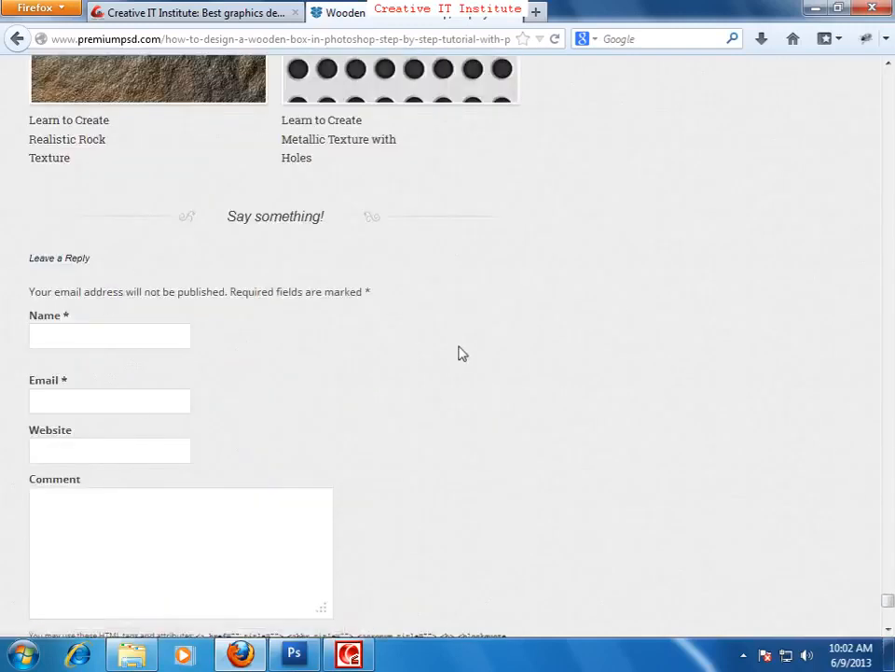
{"action": "scroll", "coordinate": [460, 436], "scroll_direction": "up", "scroll_amount": 20}
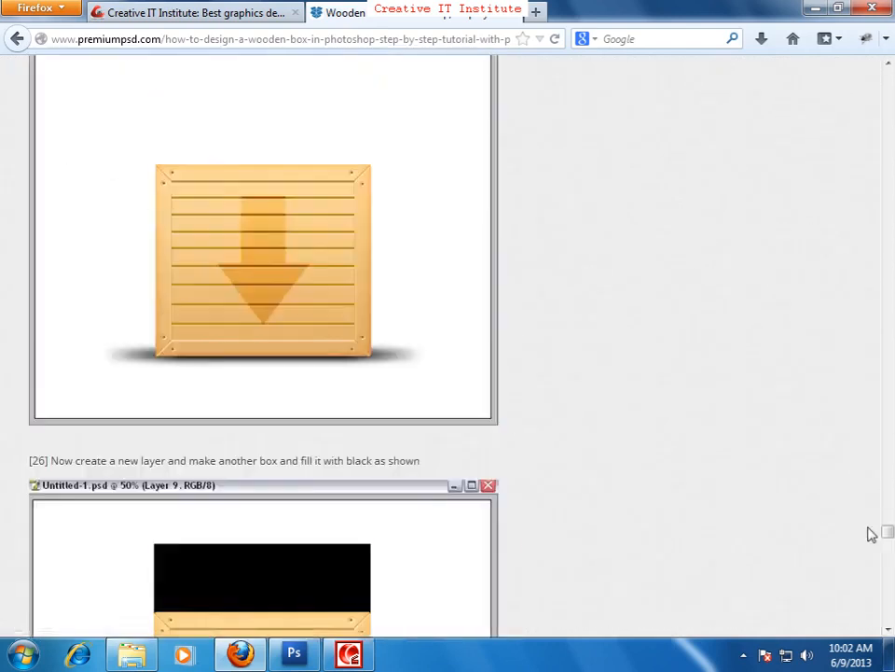
{"action": "left_click_drag", "start_coordinate": [887, 530], "coordinate": [887, 84]}
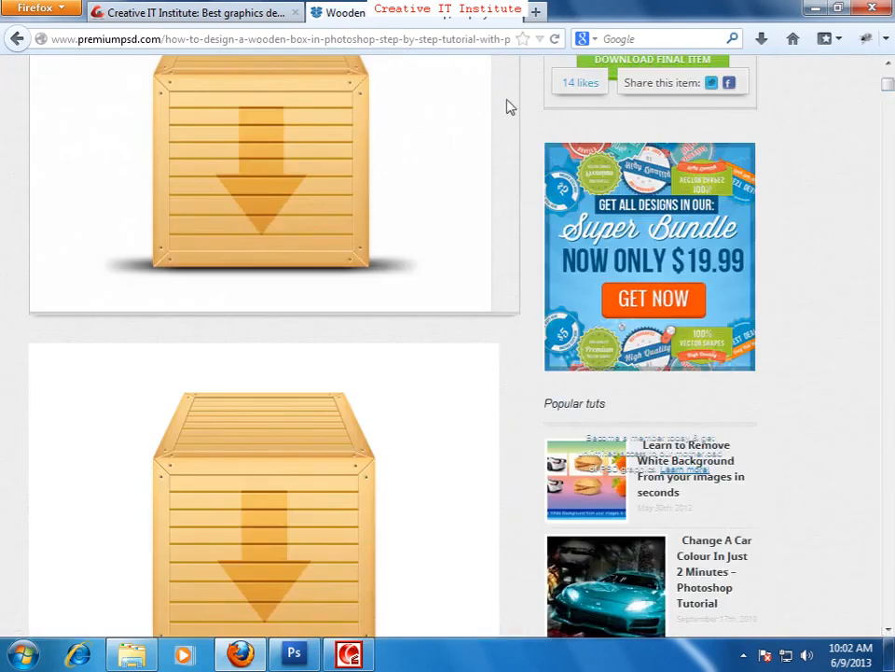
- Search Google for "premium psd tutorial" in a new tab
{"action": "left_click", "coordinate": [535, 14]}
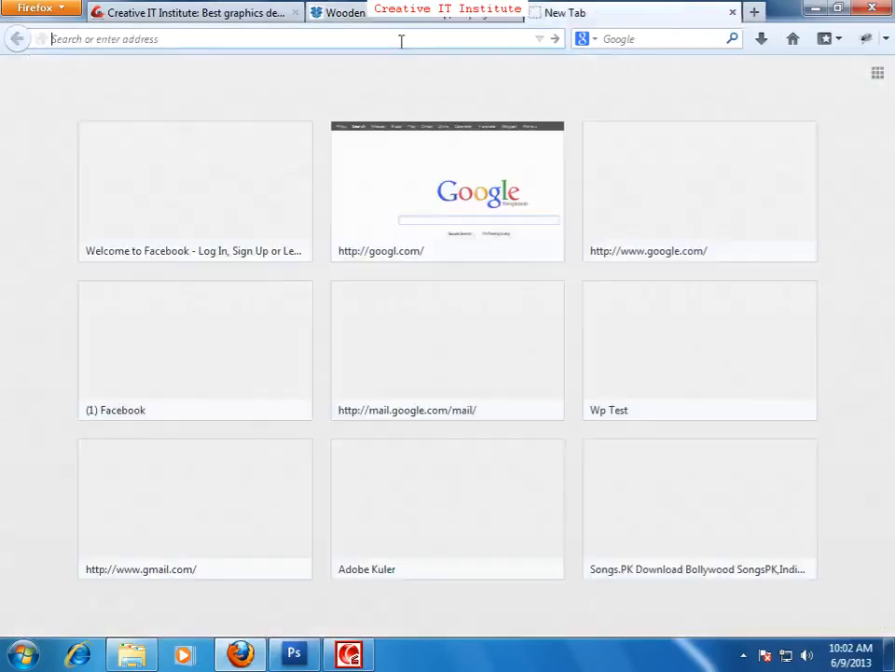
{"action": "left_click", "coordinate": [418, 179]}
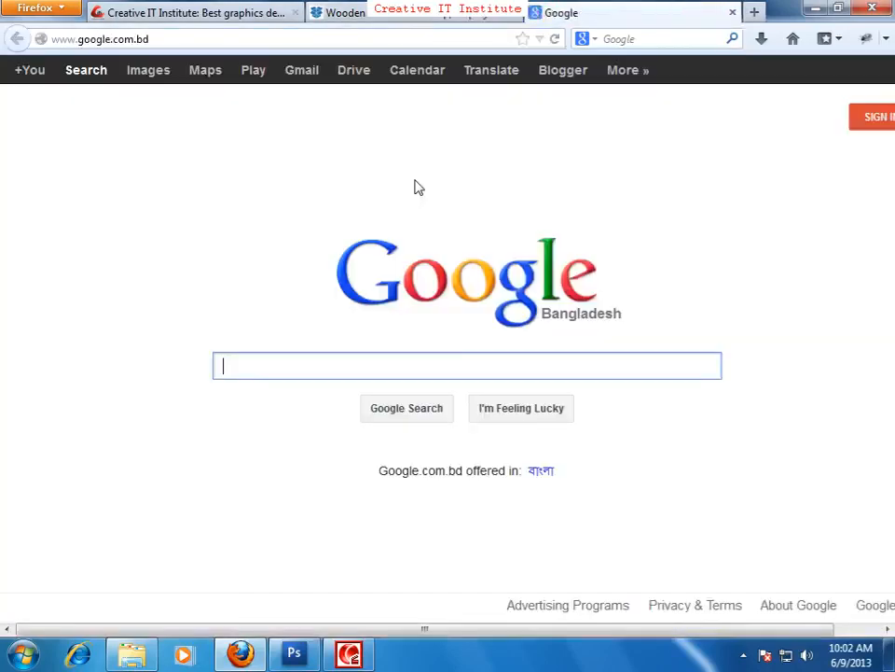
{"action": "left_click", "coordinate": [325, 366]}
{"action": "type", "text": "p"}
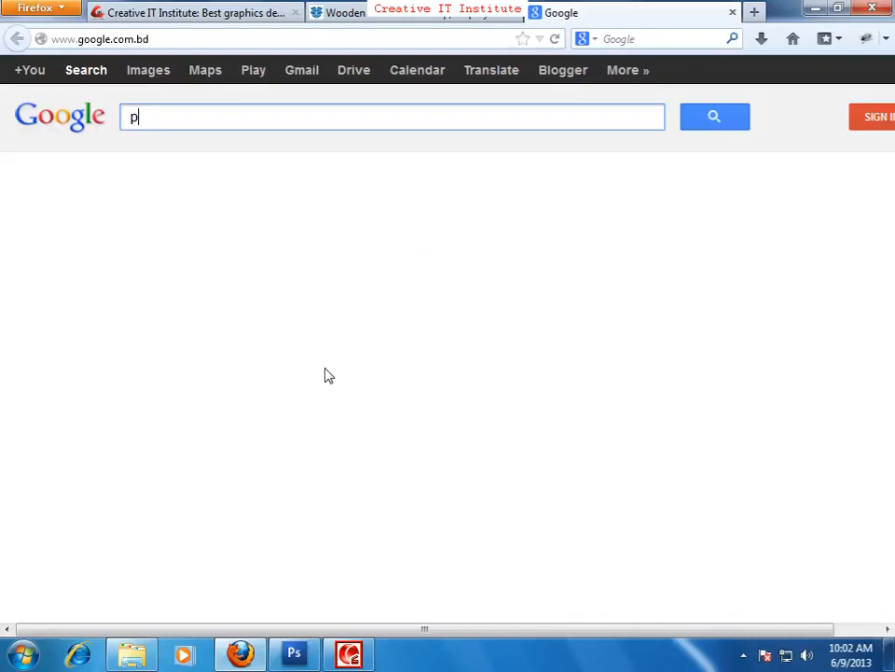
{"action": "type", "text": "remiu"}
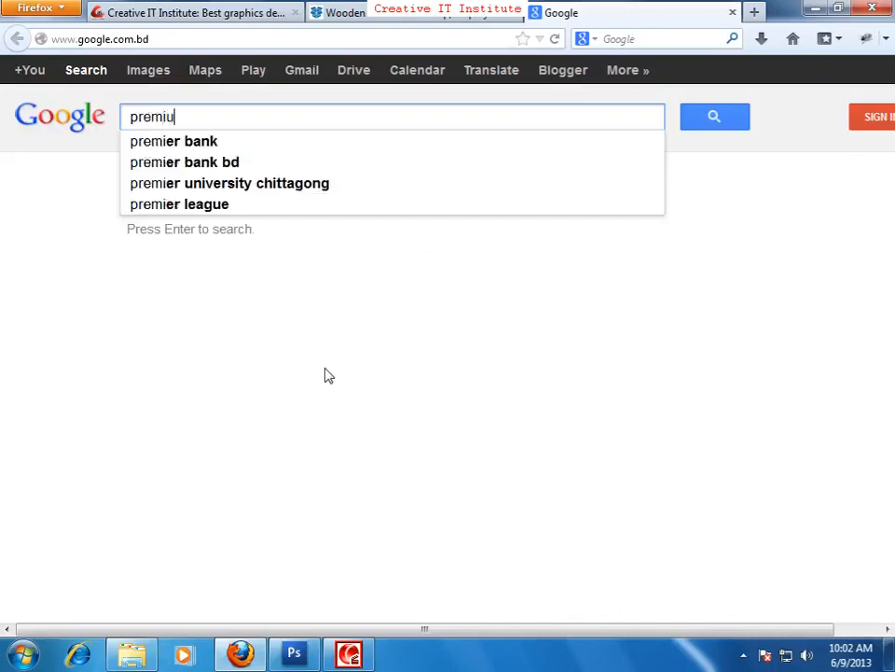
{"action": "type", "text": "m psd tuto"}
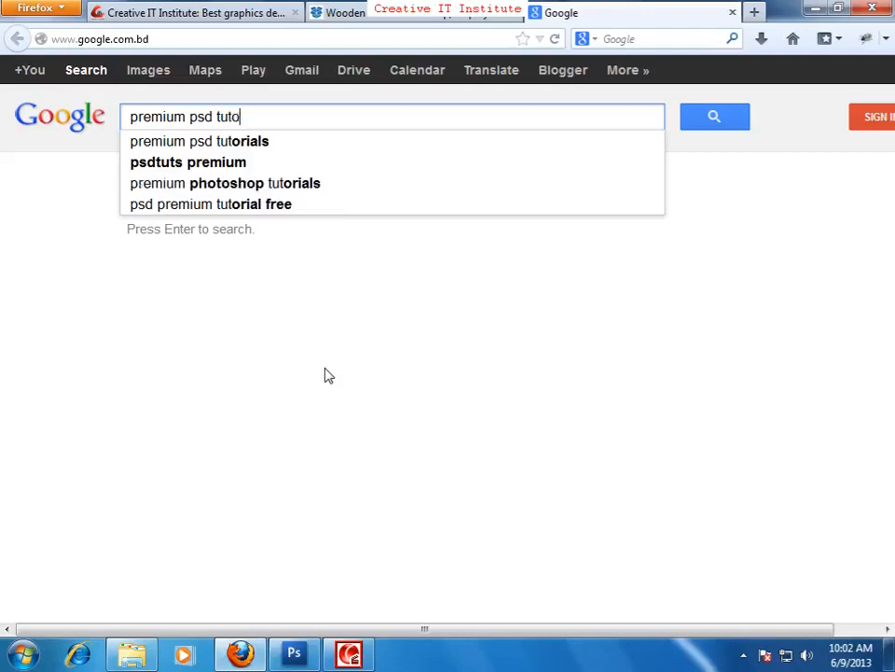
{"action": "type", "text": "rial"}
{"action": "key", "text": "Return"}
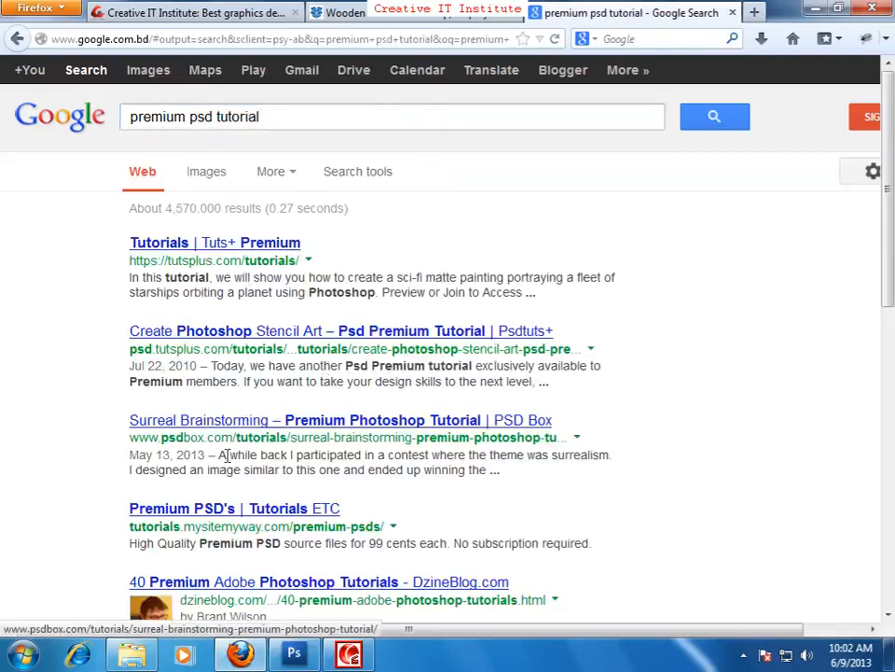
- Open the "Photoshop tutorials - Premium PSD" result in a new tab and switch to it
{"action": "scroll", "coordinate": [253, 476], "scroll_direction": "down", "scroll_amount": 4}
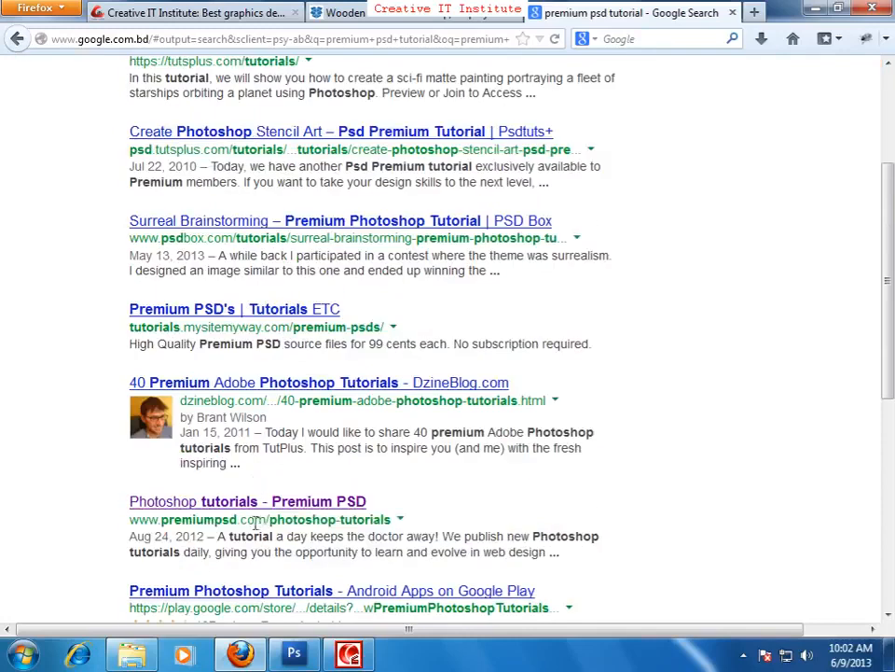
{"action": "middle_click", "coordinate": [333, 505]}
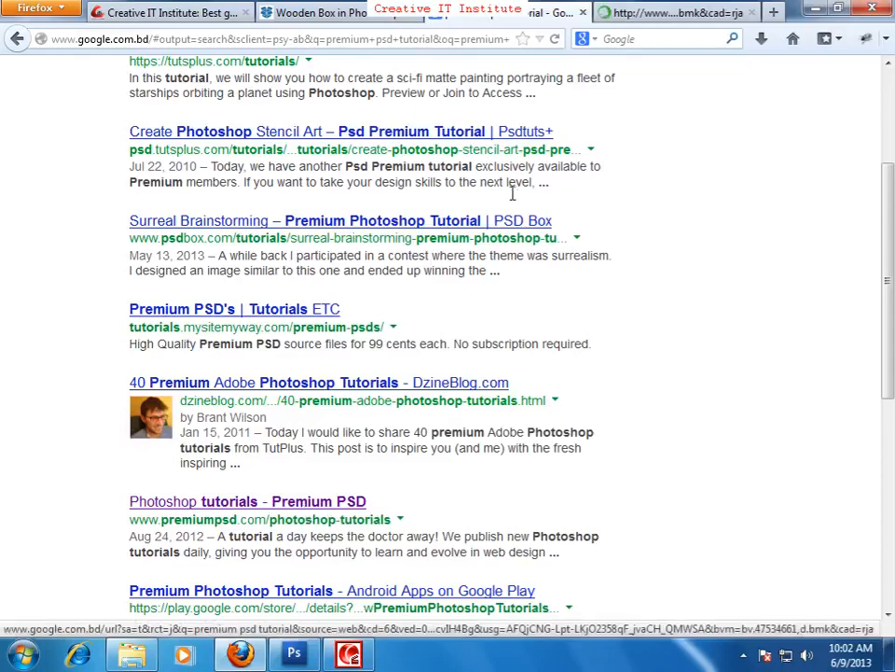
{"action": "left_click", "coordinate": [634, 12]}
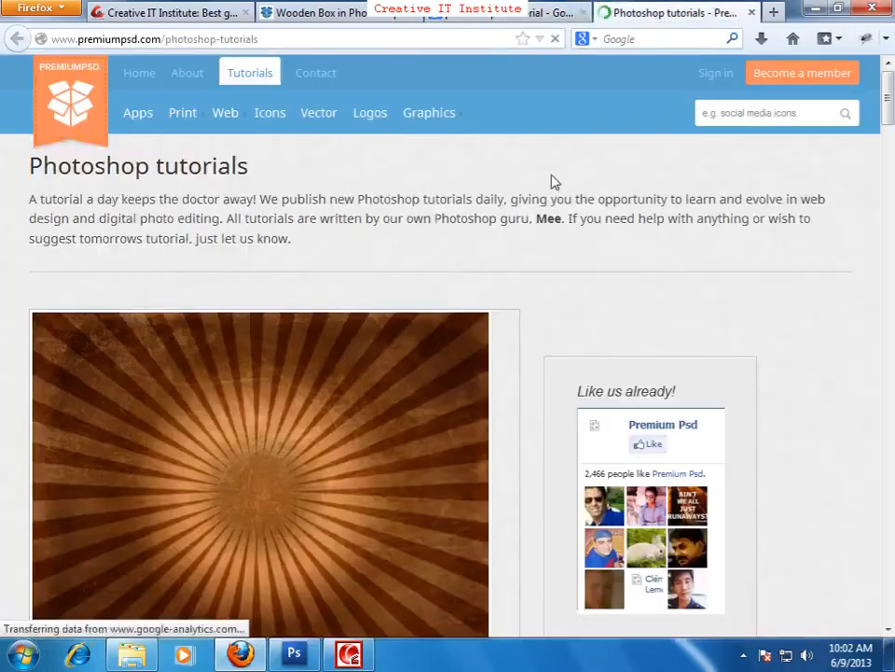
- Look through the Premium PSD tutorial listing, comparing the preview images and descriptions from the vintage sunburst to the Contact Us button
{"action": "scroll", "coordinate": [400, 476], "scroll_direction": "down", "scroll_amount": 5}
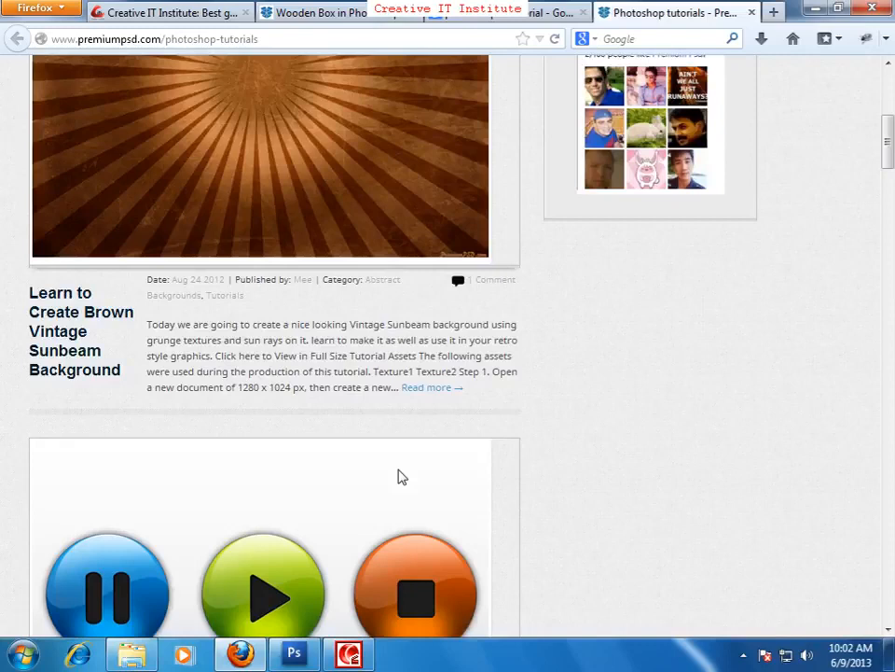
{"action": "scroll", "coordinate": [400, 476], "scroll_direction": "down", "scroll_amount": 3}
{"action": "scroll", "coordinate": [400, 476], "scroll_direction": "up", "scroll_amount": 5}
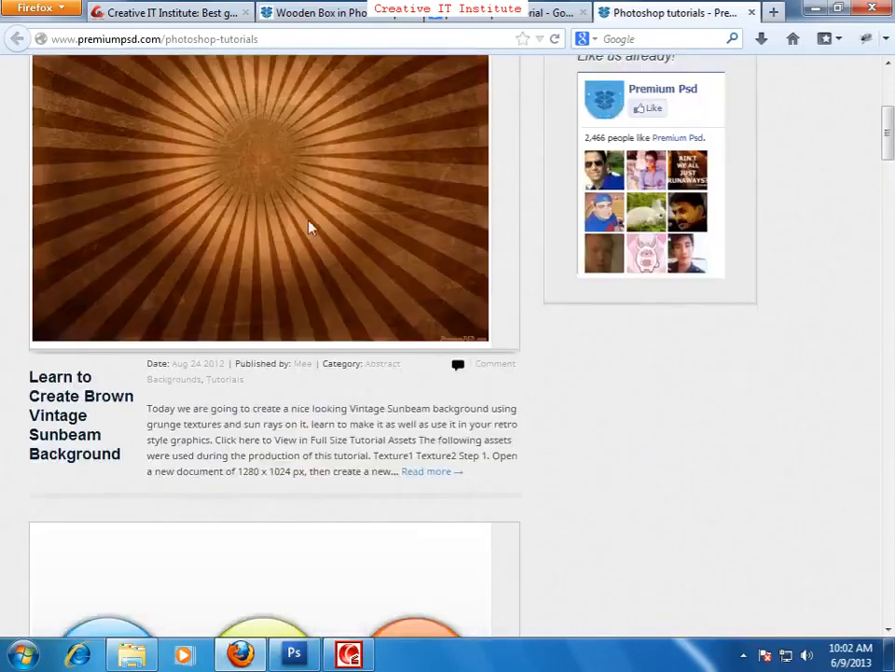
{"action": "scroll", "coordinate": [280, 214], "scroll_direction": "down", "scroll_amount": 2}
{"action": "scroll", "coordinate": [270, 264], "scroll_direction": "up", "scroll_amount": 3}
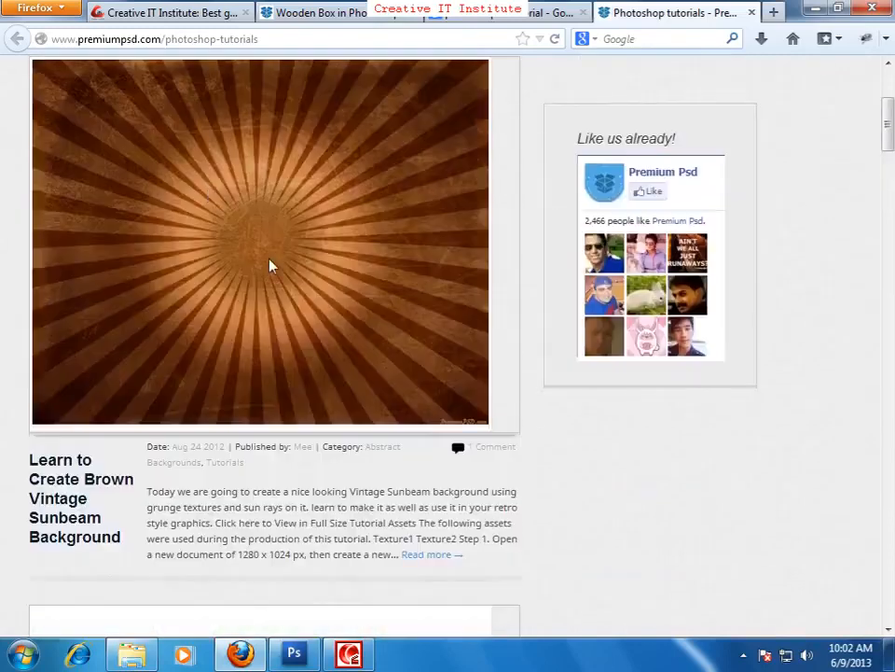
{"action": "scroll", "coordinate": [336, 434], "scroll_direction": "down", "scroll_amount": 4}
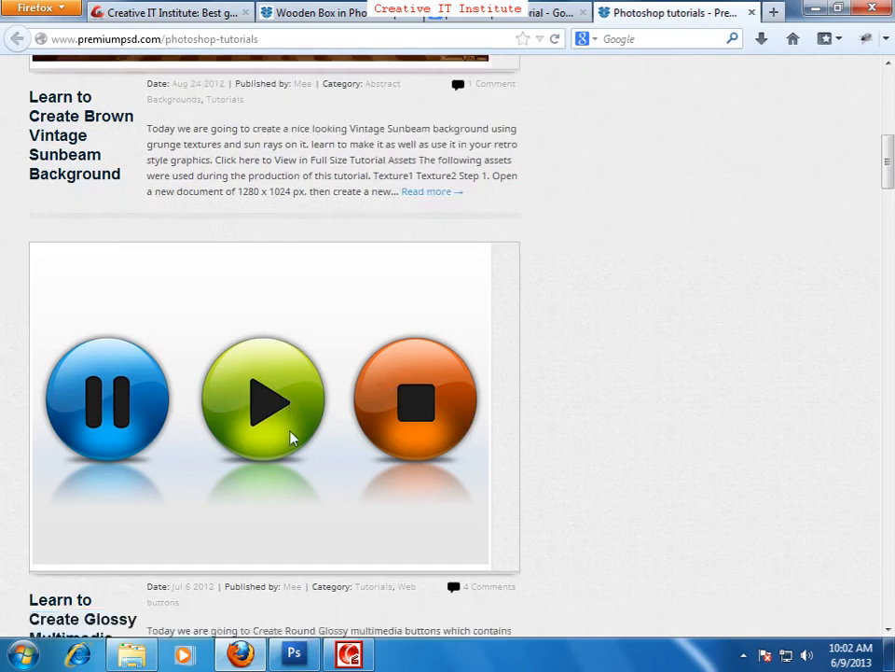
{"action": "scroll", "coordinate": [292, 436], "scroll_direction": "down", "scroll_amount": 3}
{"action": "scroll", "coordinate": [140, 430], "scroll_direction": "down", "scroll_amount": 10}
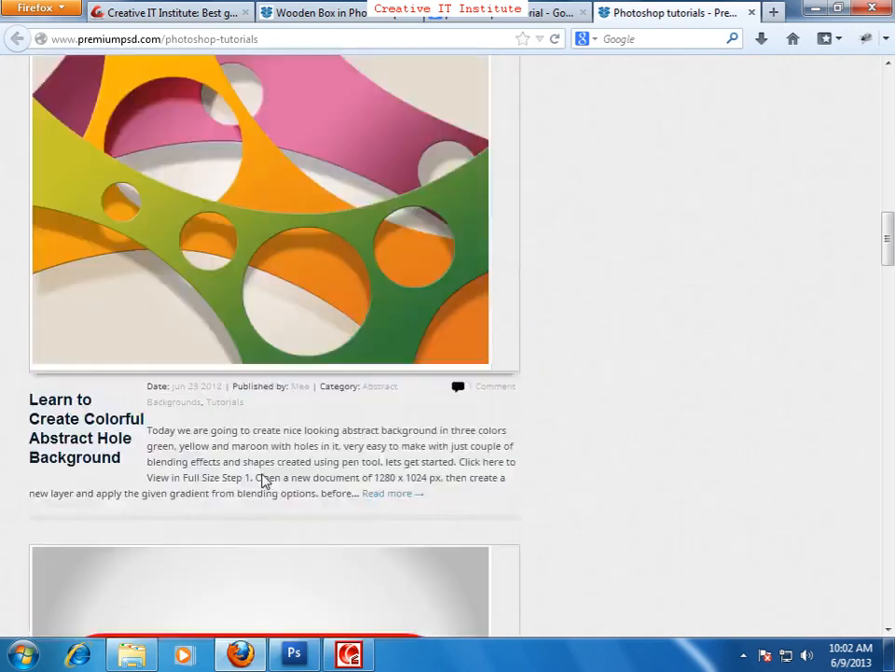
{"action": "scroll", "coordinate": [448, 516], "scroll_direction": "down", "scroll_amount": 3}
{"action": "scroll", "coordinate": [450, 516], "scroll_direction": "up", "scroll_amount": 12}
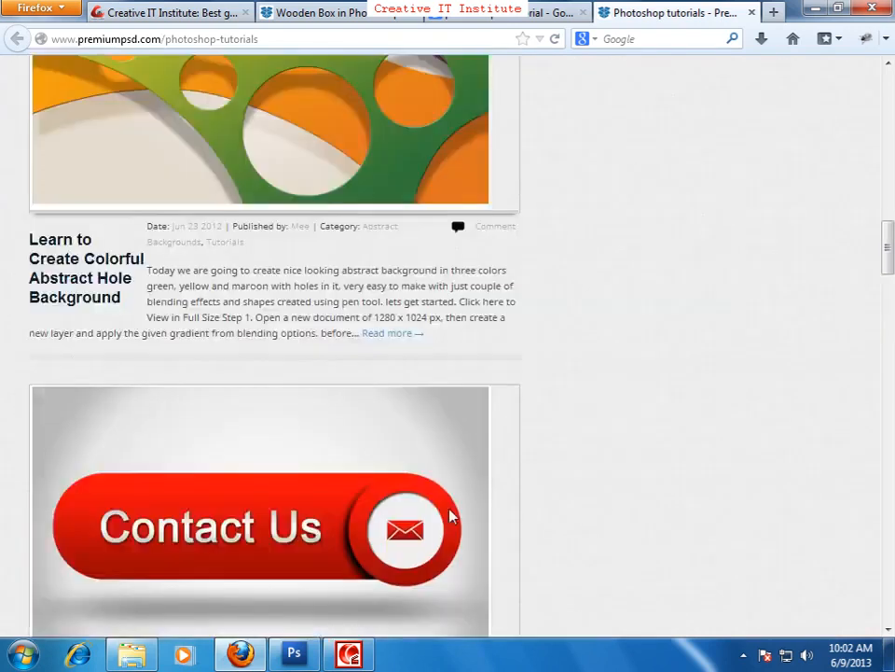
{"action": "scroll", "coordinate": [214, 351], "scroll_direction": "up", "scroll_amount": 8}
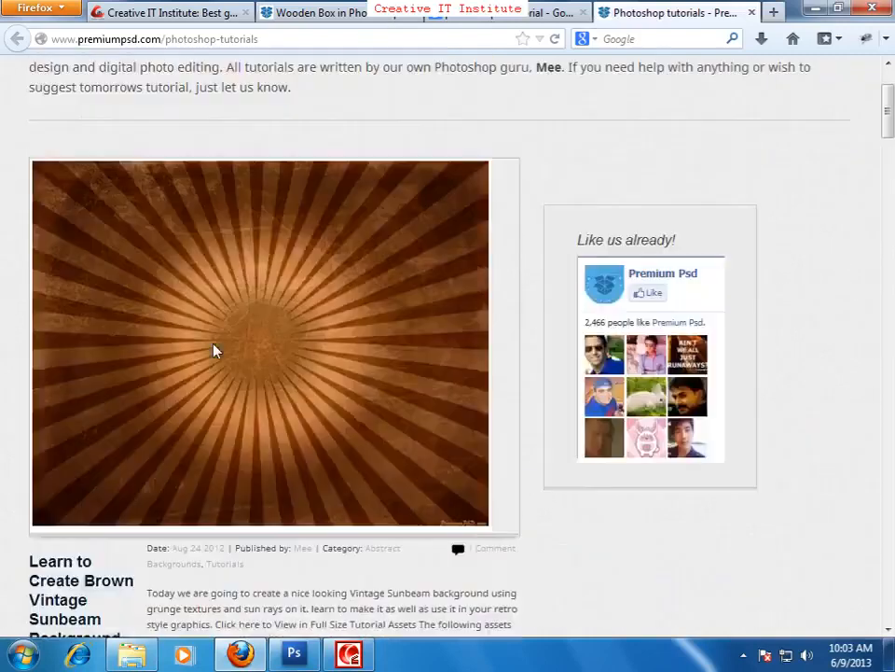
{"action": "scroll", "coordinate": [214, 351], "scroll_direction": "down", "scroll_amount": 8}
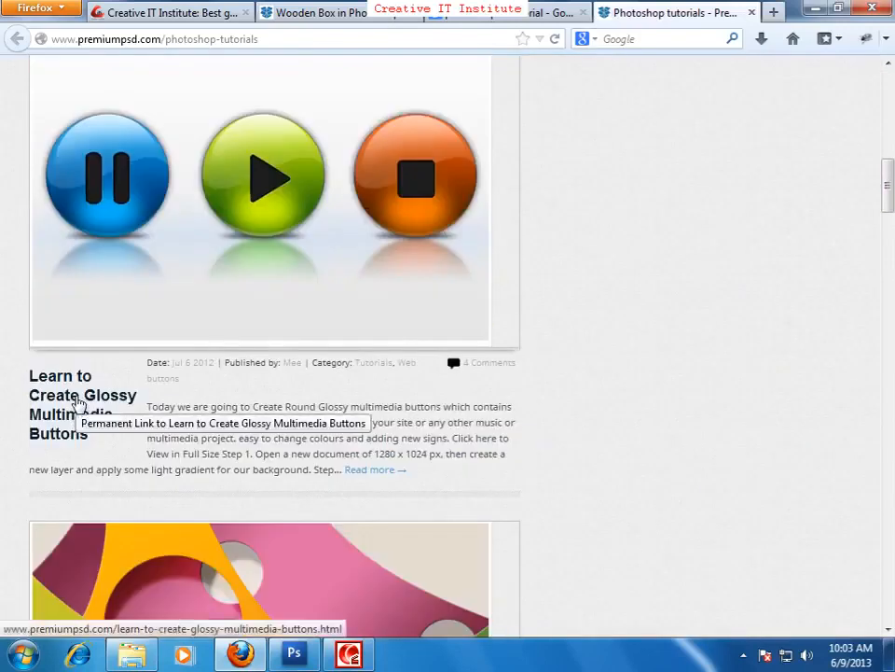
- Open the "Learn to Create Glossy Multimedia Buttons" tutorial in a new tab and switch to it after glancing at the wooden box tutorial
{"action": "middle_click", "coordinate": [78, 402]}
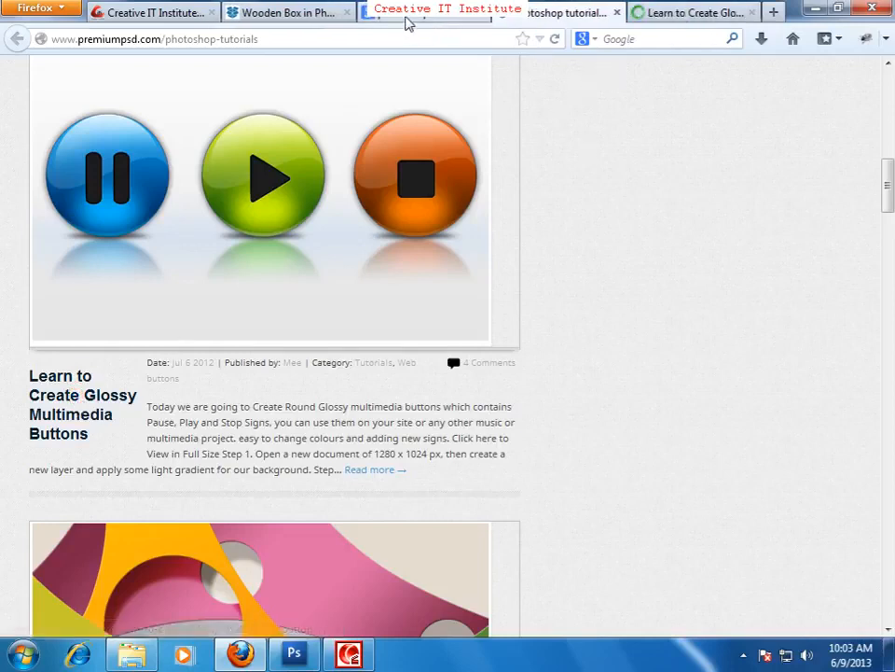
{"action": "left_click", "coordinate": [291, 15]}
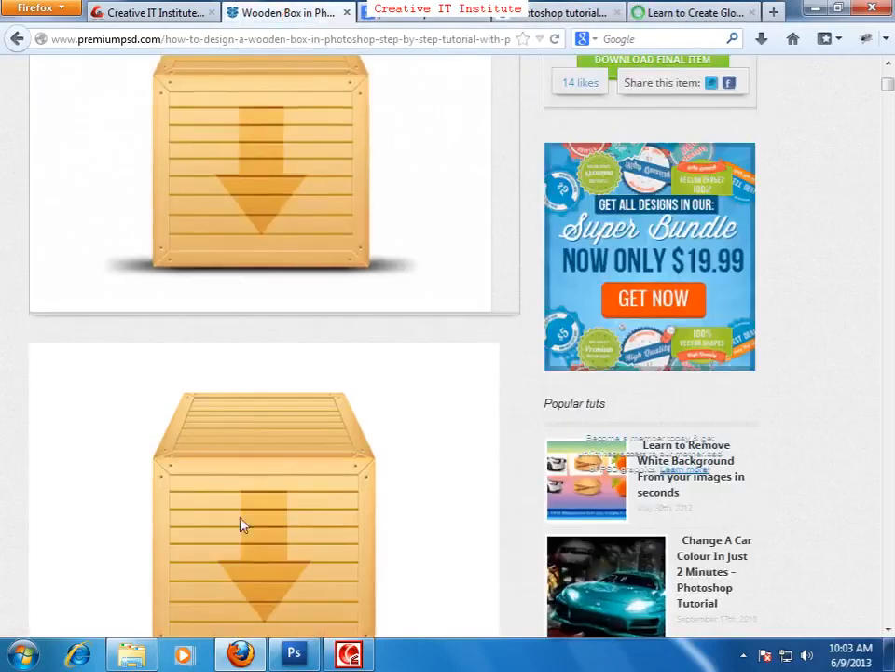
{"action": "left_click", "coordinate": [726, 14]}
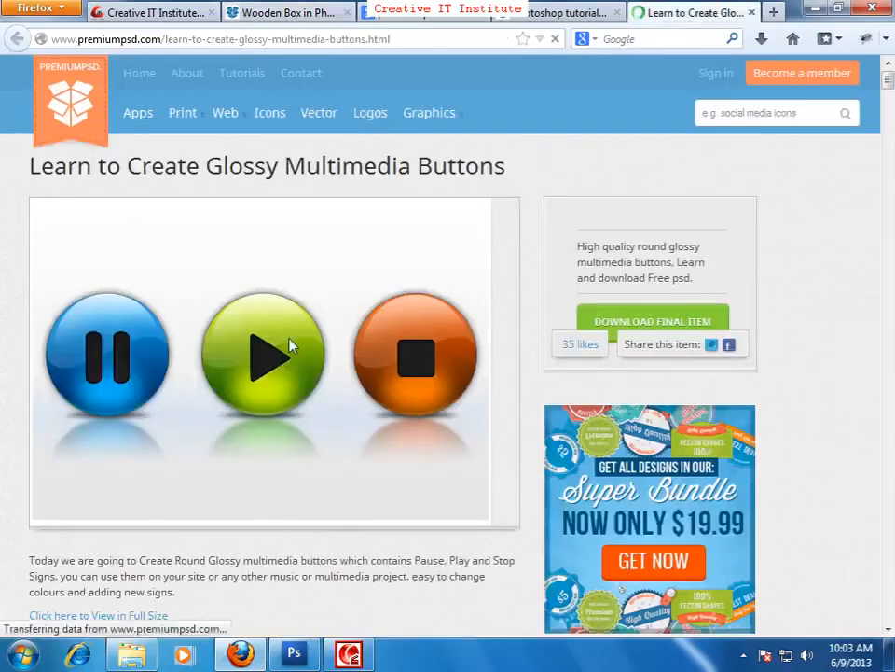
- Examine steps 1 to 3 of the glossy buttons tutorial, including the circle drawing and the layer style settings
{"action": "scroll", "coordinate": [372, 436], "scroll_direction": "down", "scroll_amount": 5}
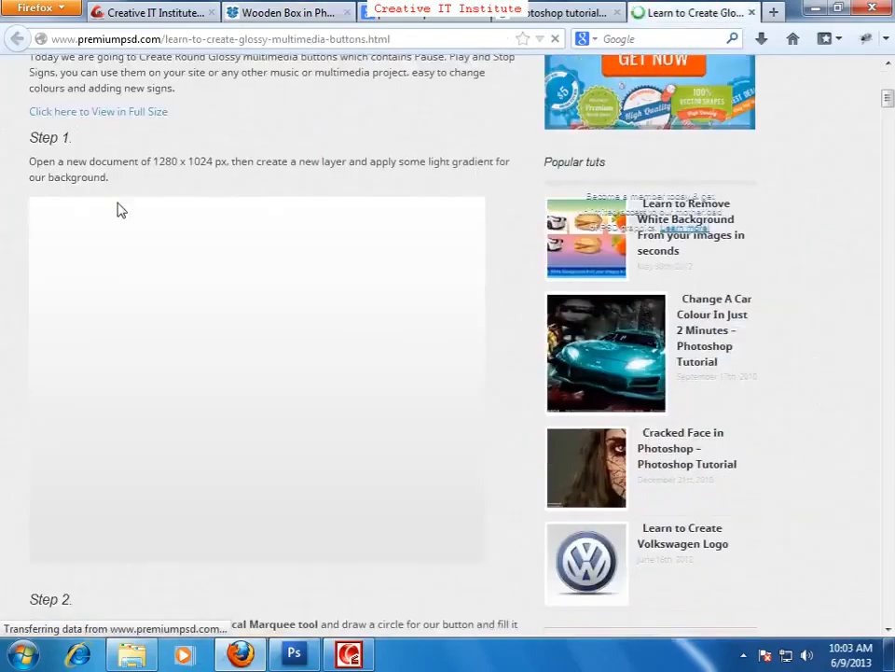
{"action": "scroll", "coordinate": [269, 362], "scroll_direction": "down", "scroll_amount": 6}
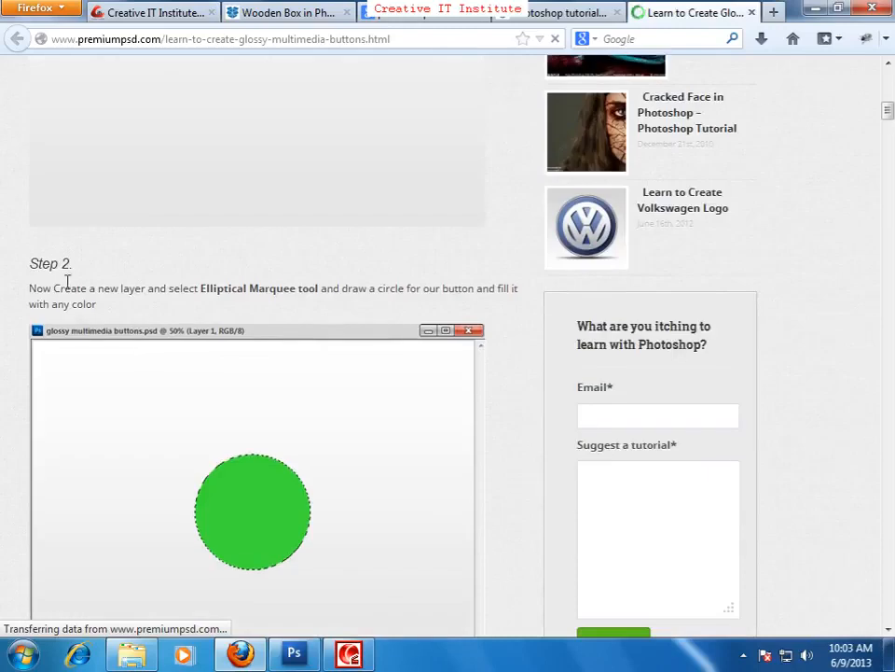
{"action": "scroll", "coordinate": [350, 413], "scroll_direction": "down", "scroll_amount": 4}
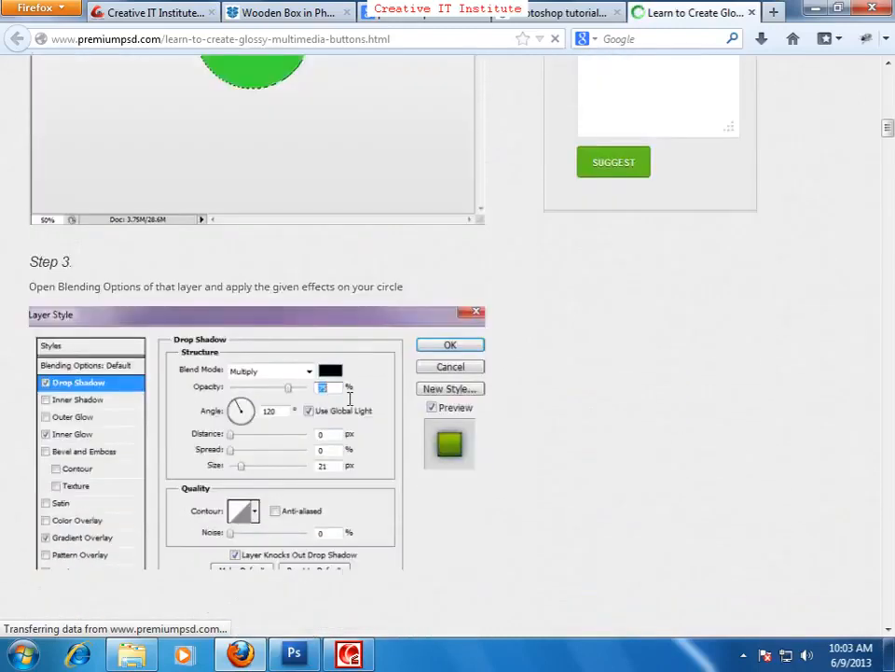
{"action": "scroll", "coordinate": [411, 420], "scroll_direction": "down", "scroll_amount": 8}
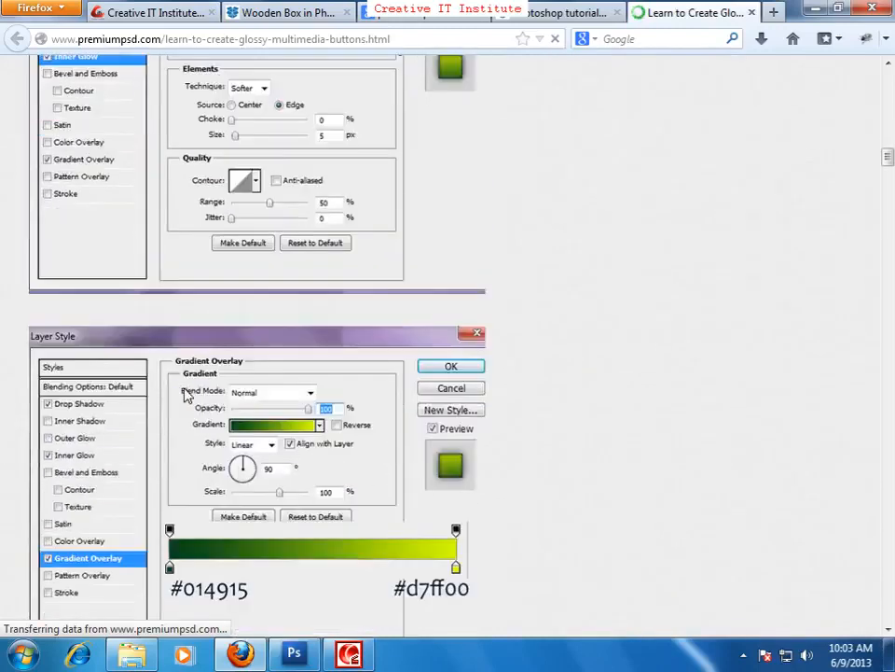
{"action": "scroll", "coordinate": [475, 424], "scroll_direction": "down", "scroll_amount": 5}
{"action": "scroll", "coordinate": [258, 310], "scroll_direction": "up", "scroll_amount": 3}
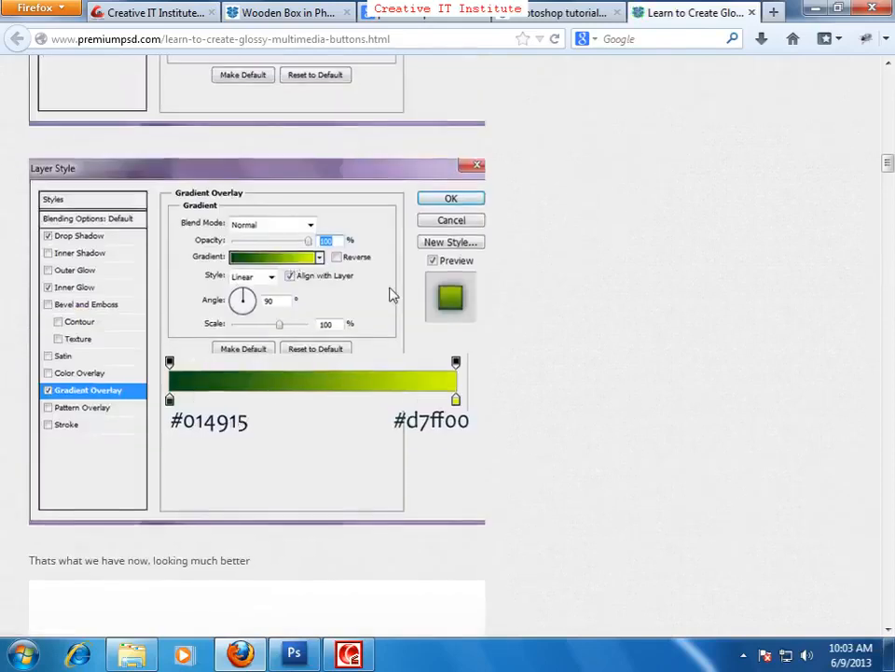
{"action": "scroll", "coordinate": [301, 348], "scroll_direction": "up", "scroll_amount": 14}
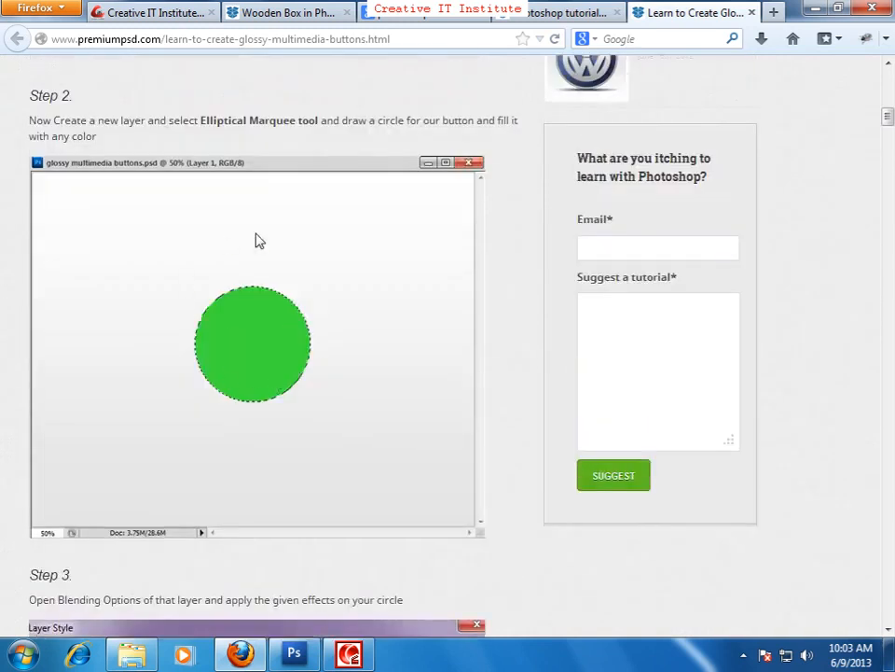
- Examine the glossy buttons tutorial from step 4 onward, including its glossy layers and layer style settings, and return to the finished preview
{"action": "scroll", "coordinate": [407, 473], "scroll_direction": "down", "scroll_amount": 20}
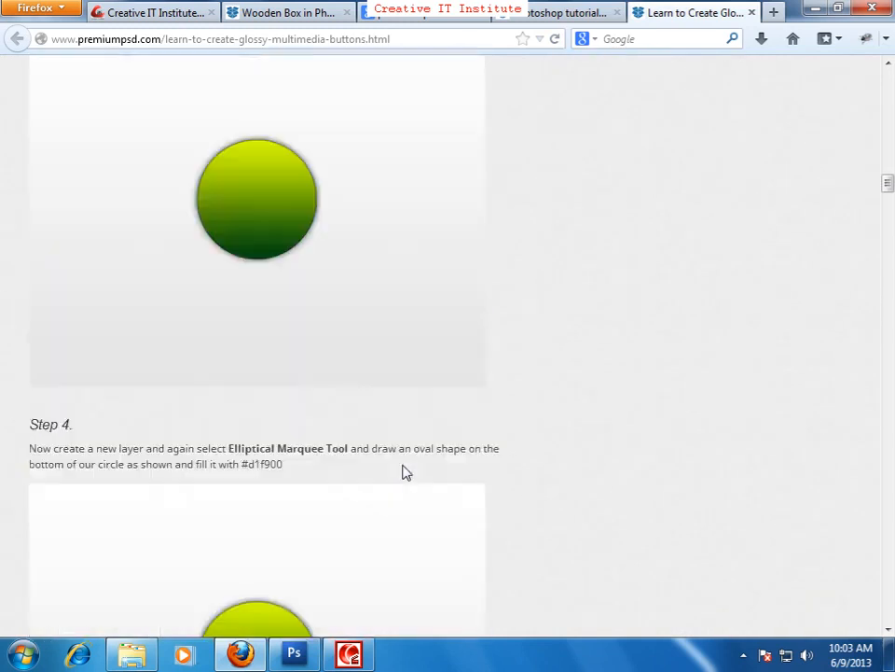
{"action": "scroll", "coordinate": [407, 473], "scroll_direction": "down", "scroll_amount": 20}
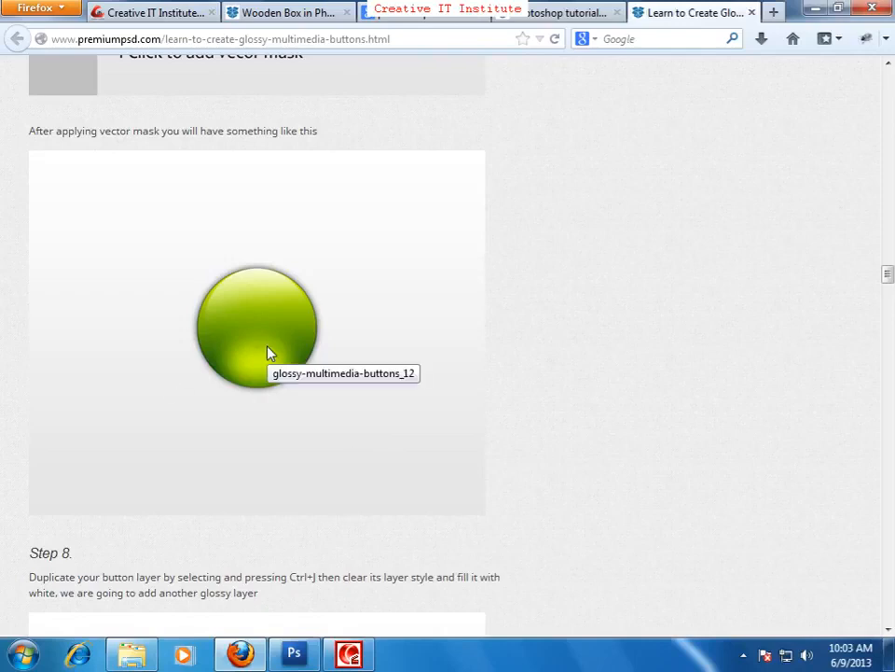
{"action": "scroll", "coordinate": [264, 324], "scroll_direction": "down", "scroll_amount": 12}
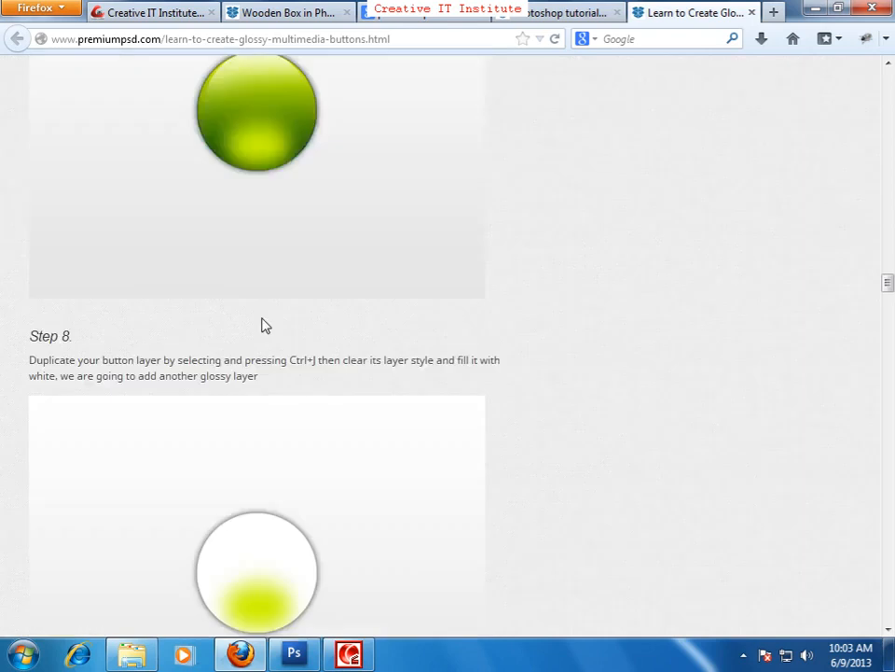
{"action": "scroll", "coordinate": [263, 326], "scroll_direction": "down", "scroll_amount": 20}
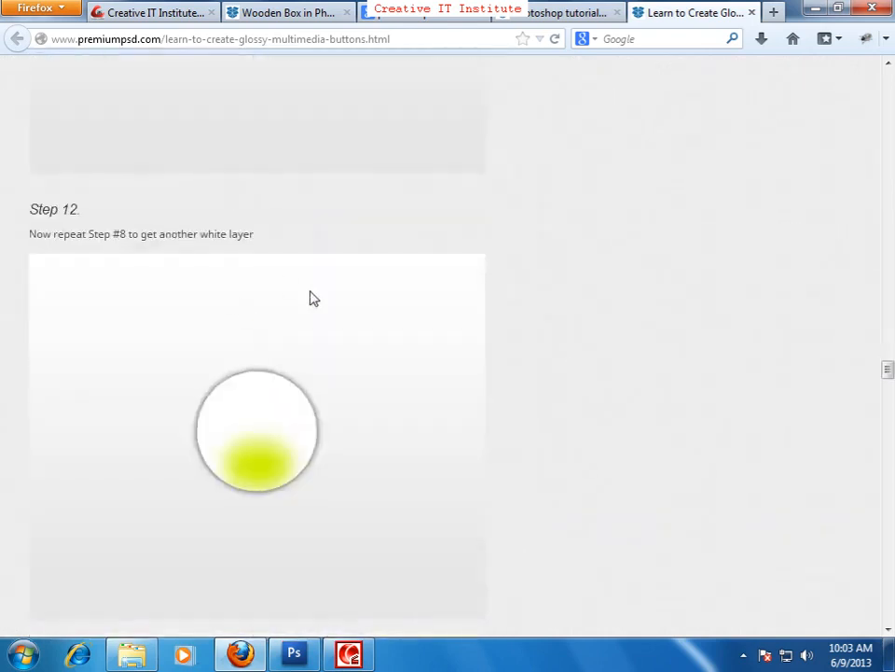
{"action": "scroll", "coordinate": [313, 315], "scroll_direction": "down", "scroll_amount": 15}
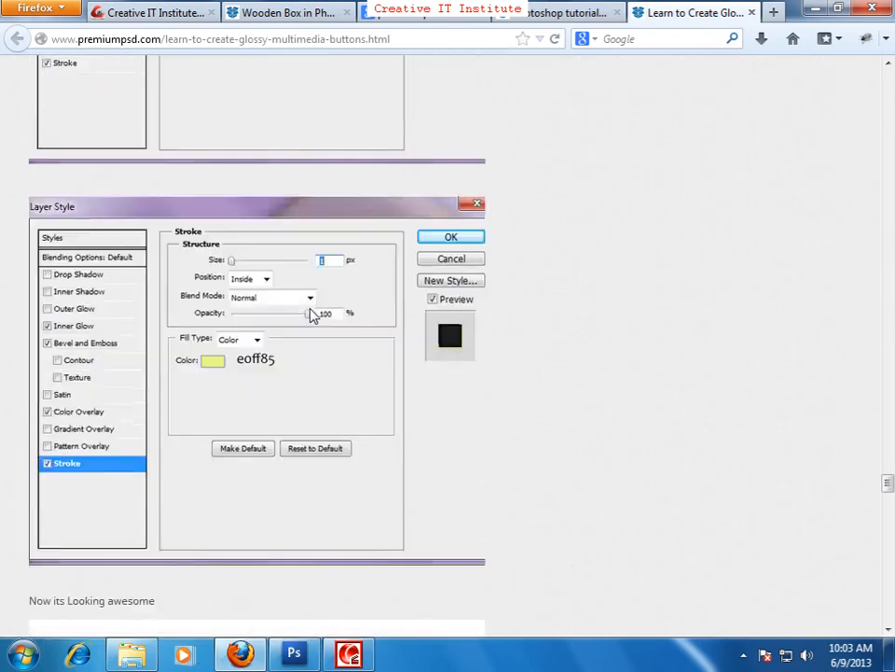
{"action": "scroll", "coordinate": [394, 272], "scroll_direction": "up", "scroll_amount": 15}
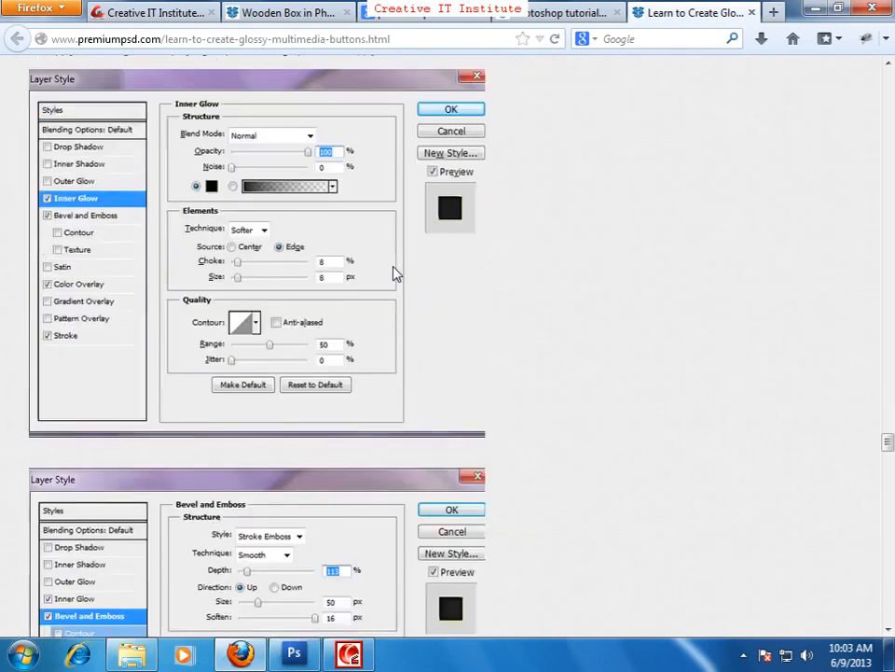
{"action": "scroll", "coordinate": [585, 412], "scroll_direction": "down", "scroll_amount": 10}
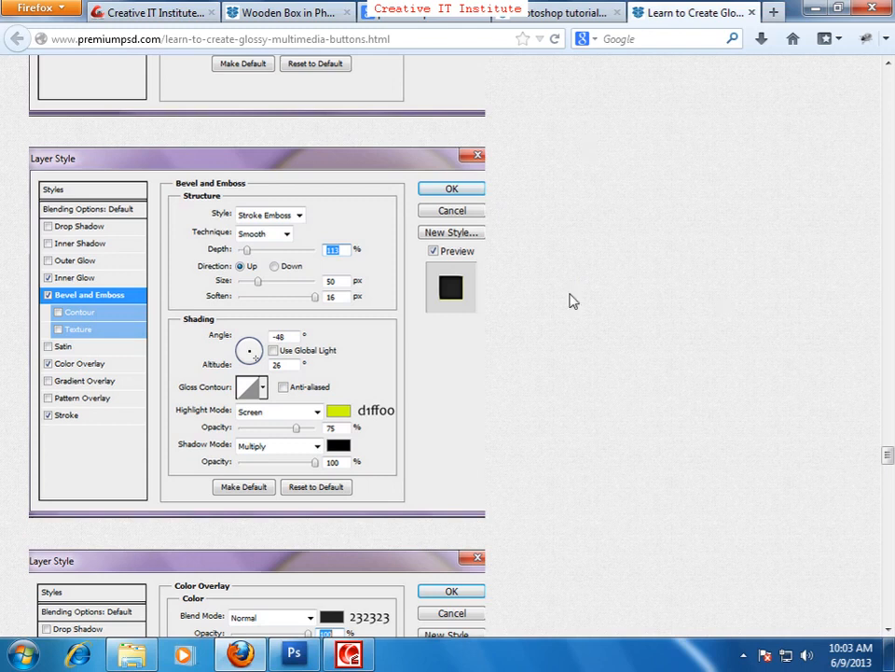
{"action": "left_click_drag", "start_coordinate": [889, 456], "coordinate": [889, 73]}
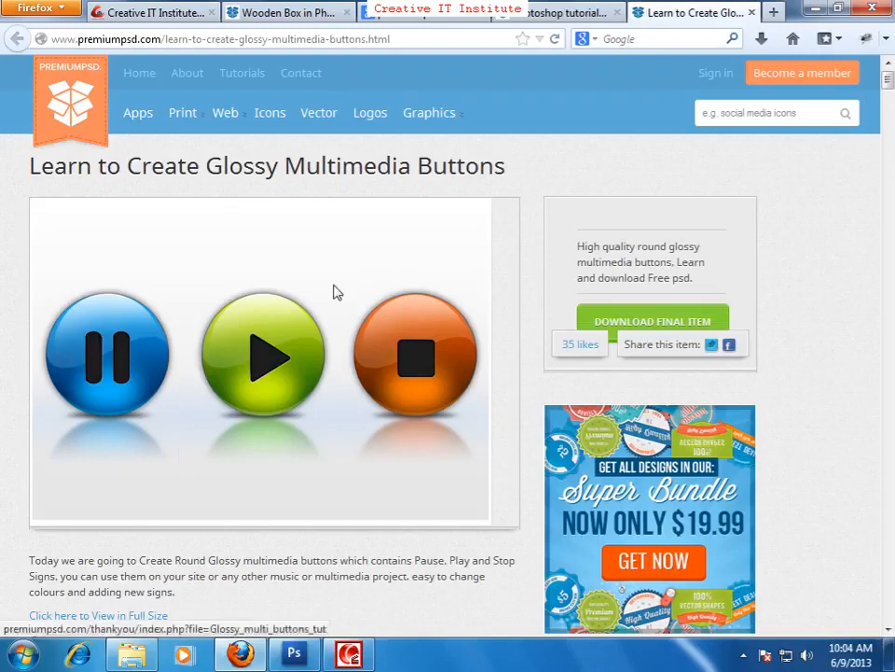
{"action": "scroll", "coordinate": [342, 431], "scroll_direction": "down", "scroll_amount": 5}
{"action": "scroll", "coordinate": [342, 431], "scroll_direction": "up", "scroll_amount": 5}
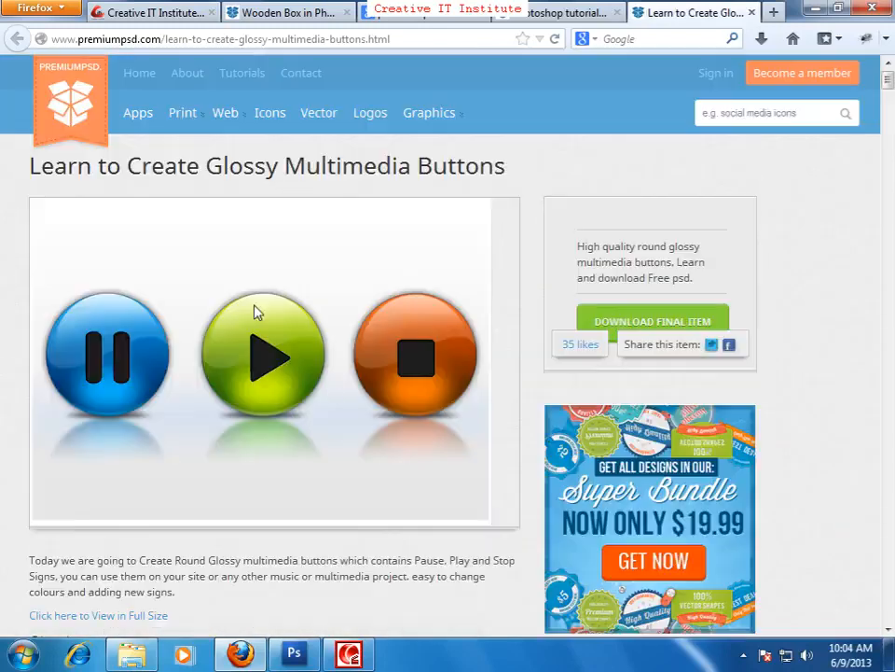
- Save the tutorial as a complete web page in a new Desktop folder named "PSD tutorial", keeping the suggested file name
{"action": "left_click", "coordinate": [58, 9]}
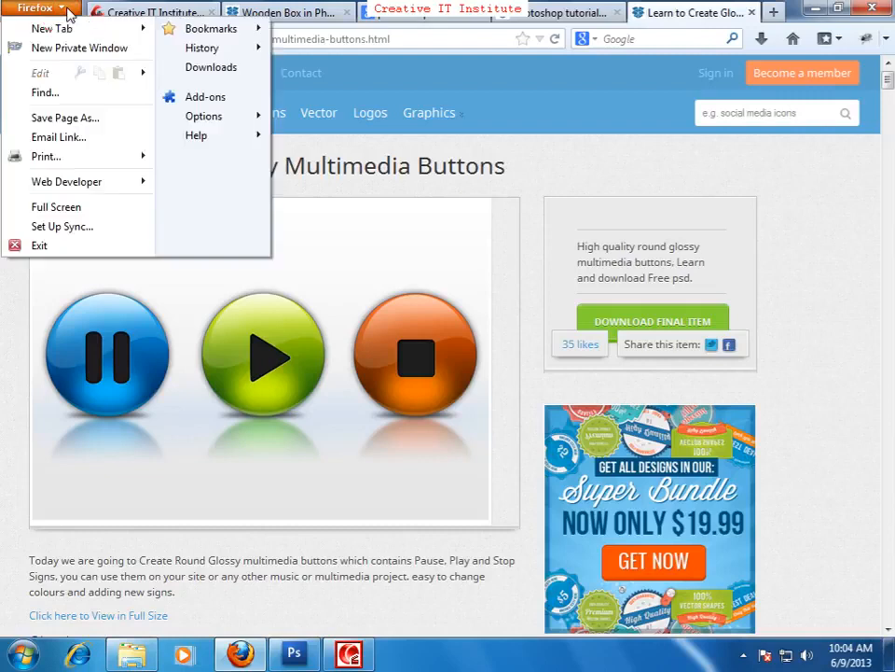
{"action": "left_click", "coordinate": [80, 118]}
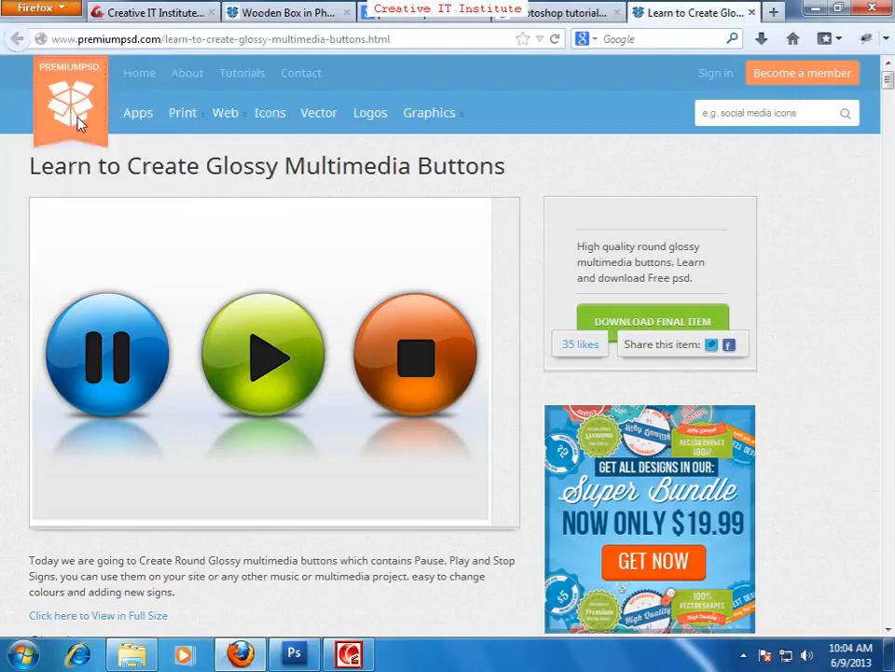
{"action": "left_click", "coordinate": [74, 124]}
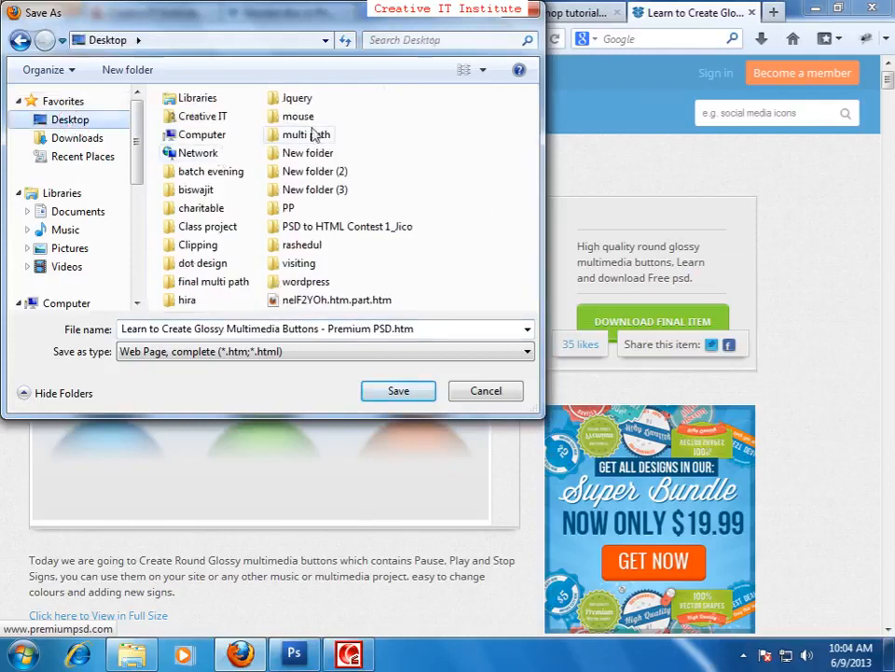
{"action": "left_click", "coordinate": [117, 71]}
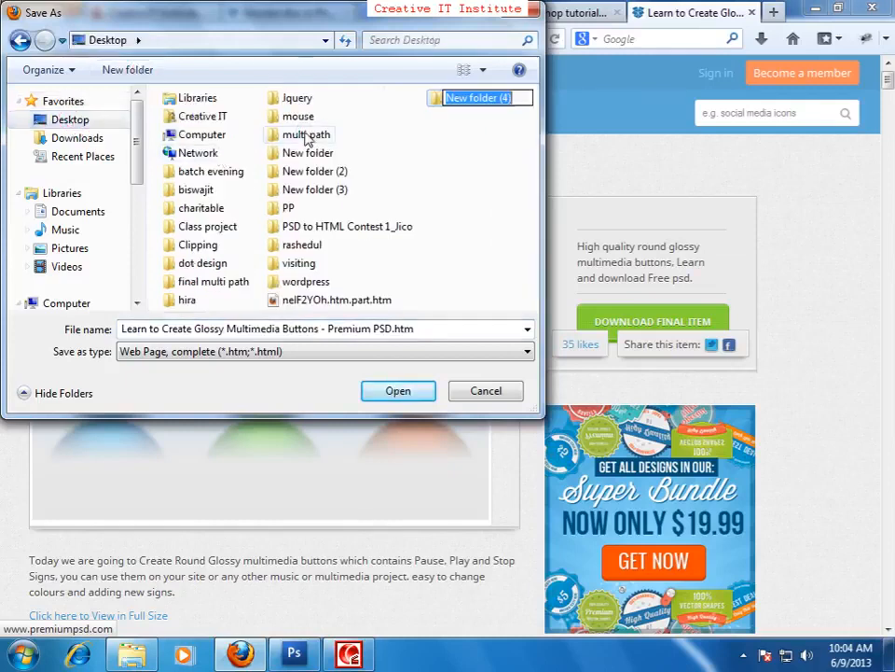
{"action": "type", "text": "PSD tutorial"}
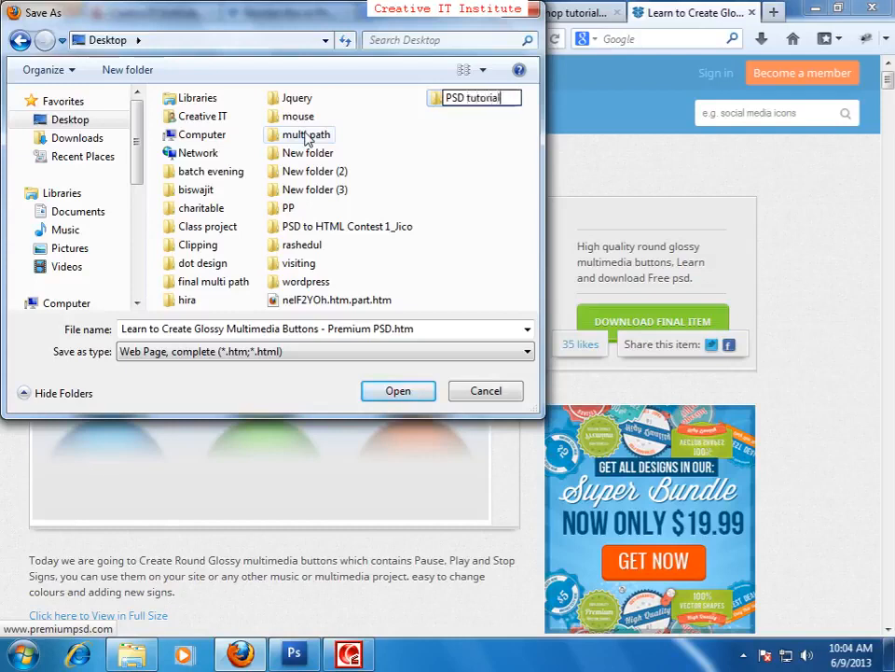
{"action": "key", "text": "Return"}
{"action": "key", "text": "Return"}
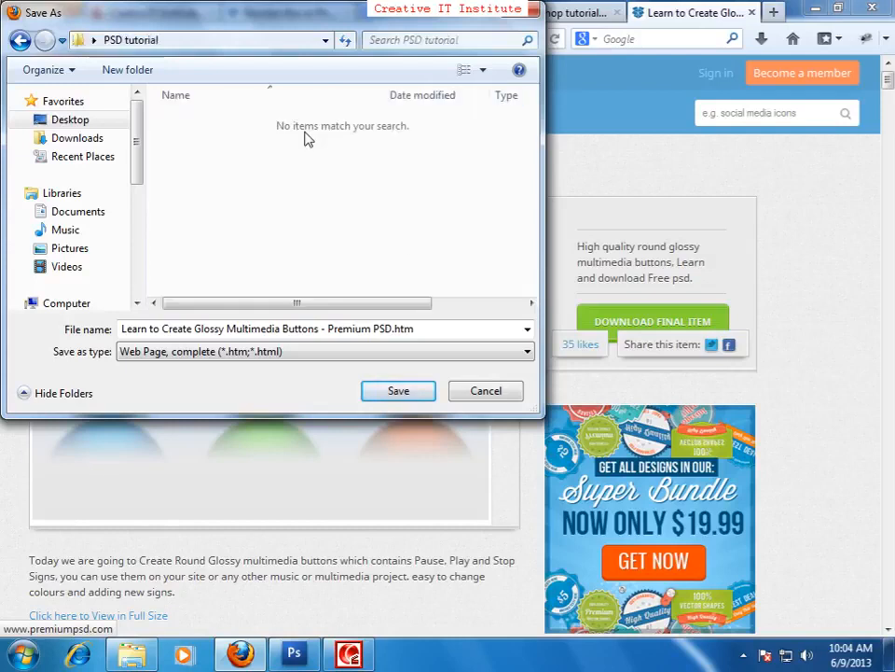
{"action": "left_click", "coordinate": [388, 398]}
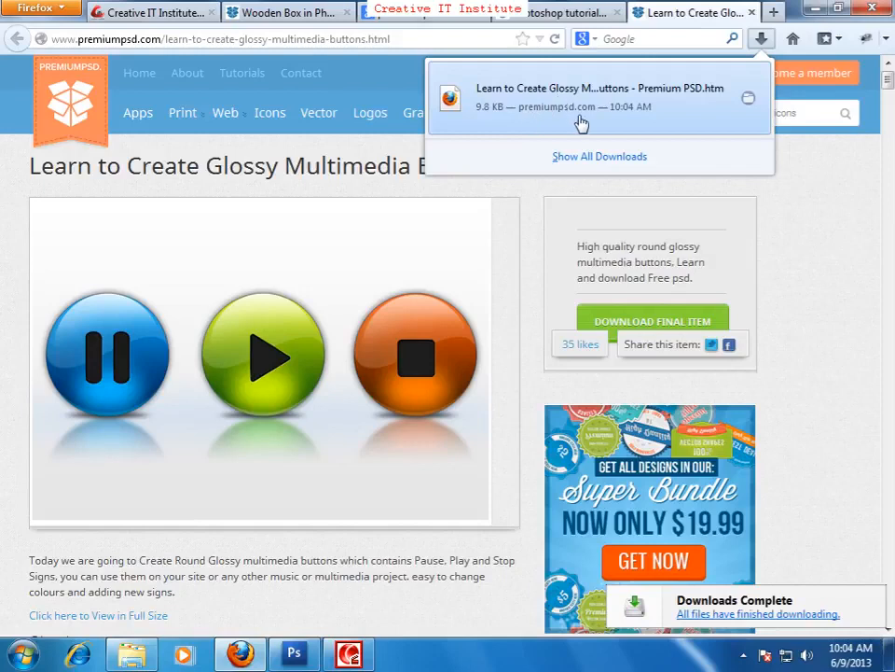
- Minimize the open windows to reach the desktop and open the "PSD tutorial" folder
{"action": "left_click", "coordinate": [817, 9]}
{"action": "left_click", "coordinate": [818, 9]}
{"action": "left_click", "coordinate": [814, 10]}
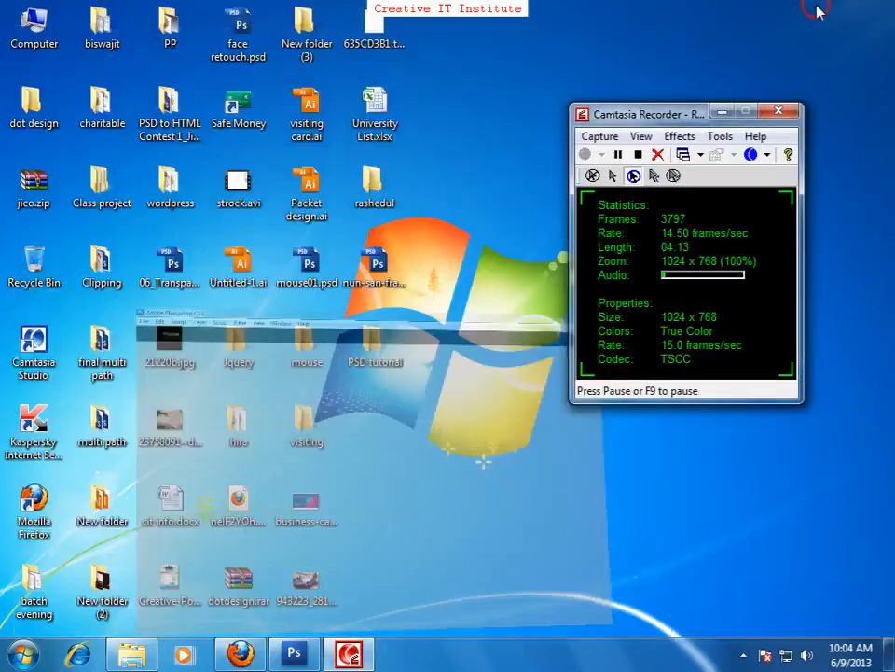
{"action": "left_click", "coordinate": [425, 320]}
{"action": "double_click", "coordinate": [375, 345]}
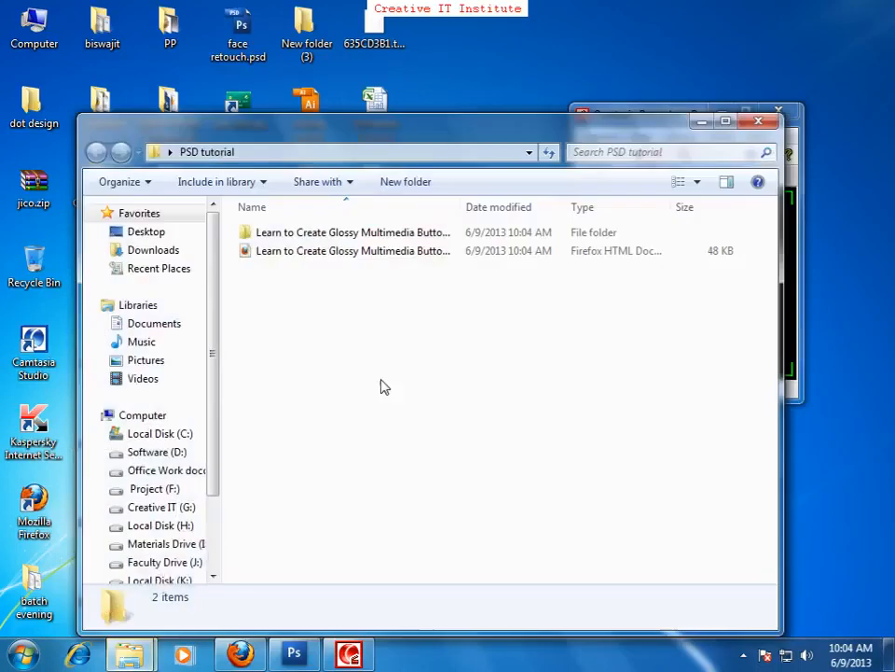
- Inspect the saved page's HTML file and the contents of its companion folder, and return to the "PSD tutorial" folder
{"action": "left_click", "coordinate": [292, 262]}
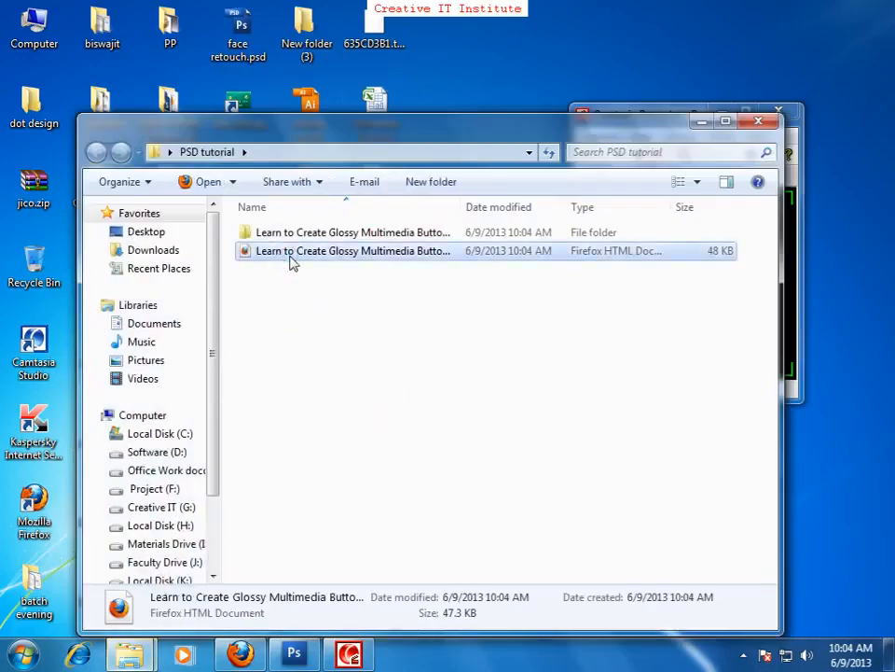
{"action": "left_click", "coordinate": [282, 295]}
{"action": "left_click", "coordinate": [276, 261]}
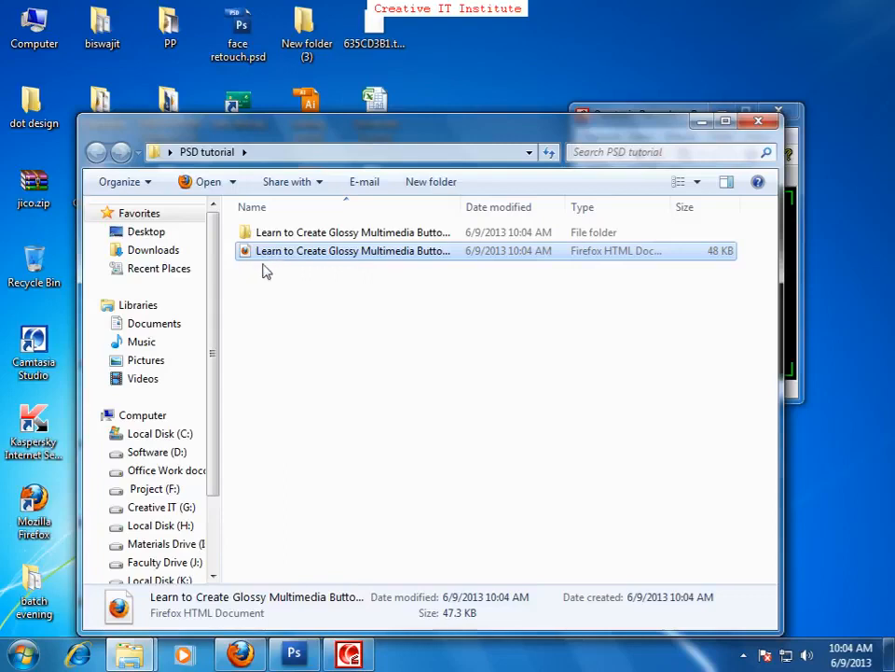
{"action": "double_click", "coordinate": [264, 241]}
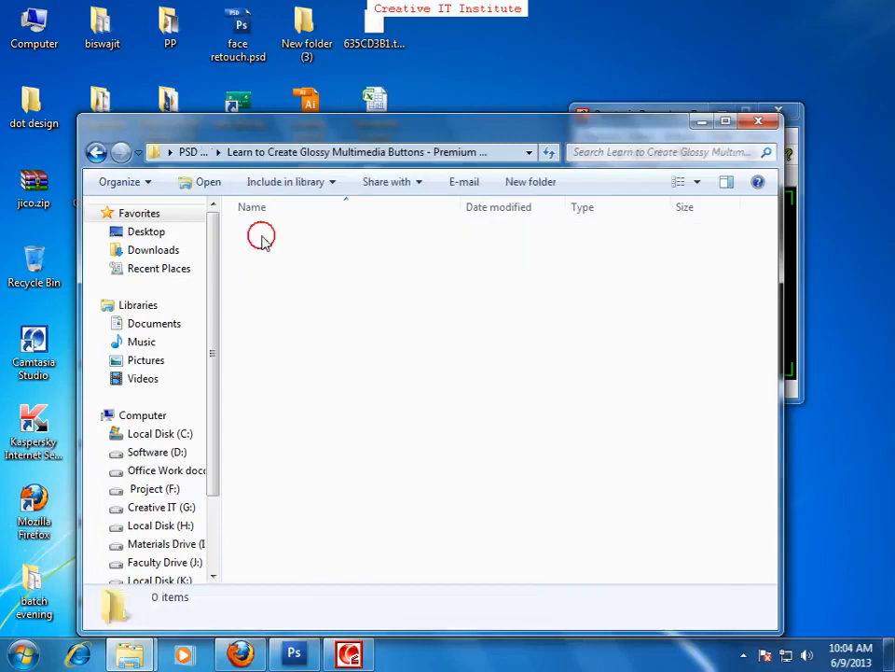
{"action": "scroll", "coordinate": [392, 508], "scroll_direction": "down", "scroll_amount": 5}
{"action": "scroll", "coordinate": [384, 511], "scroll_direction": "down", "scroll_amount": 3}
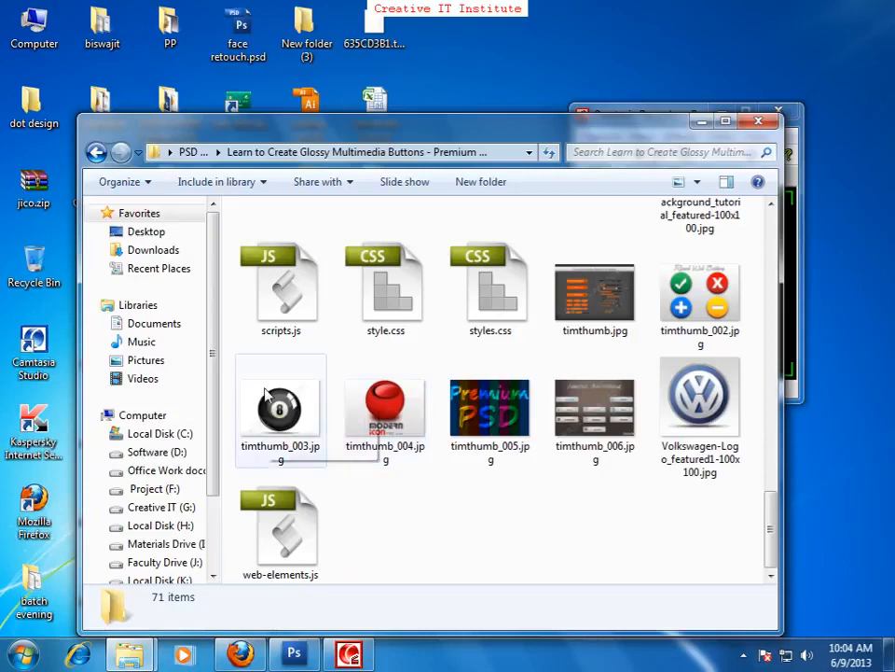
{"action": "left_click", "coordinate": [96, 152]}
{"action": "left_click", "coordinate": [285, 335]}
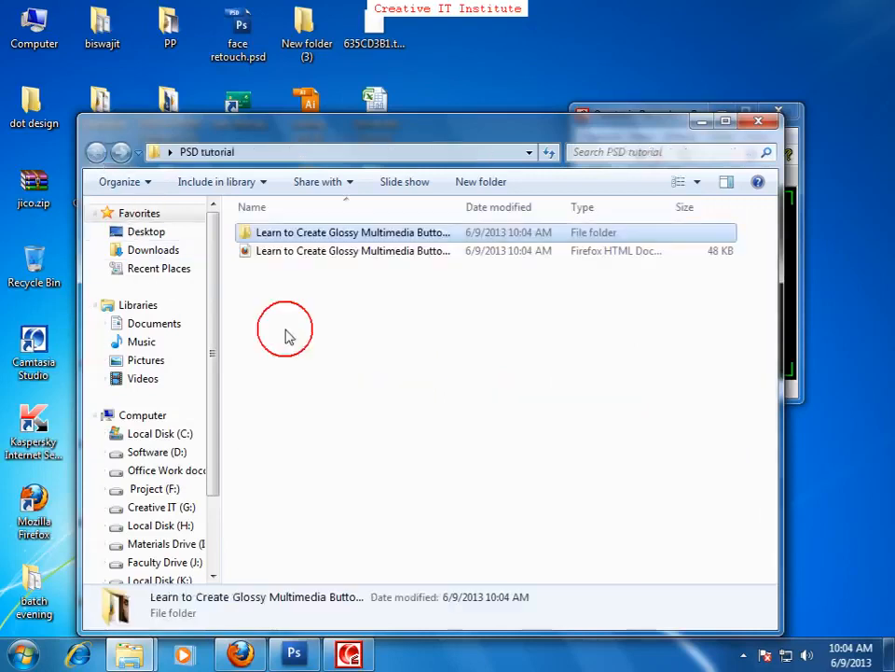
- Select the saved HTML page, switch to Firefox and review the first steps of the glossy multimedia buttons tutorial
{"action": "left_click", "coordinate": [283, 259]}
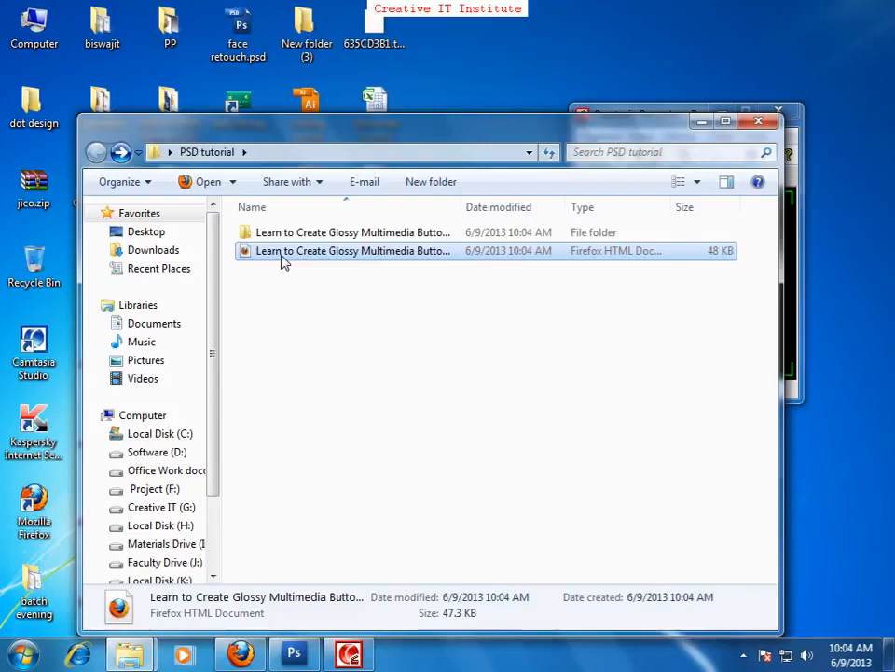
{"action": "double_click", "coordinate": [283, 259]}
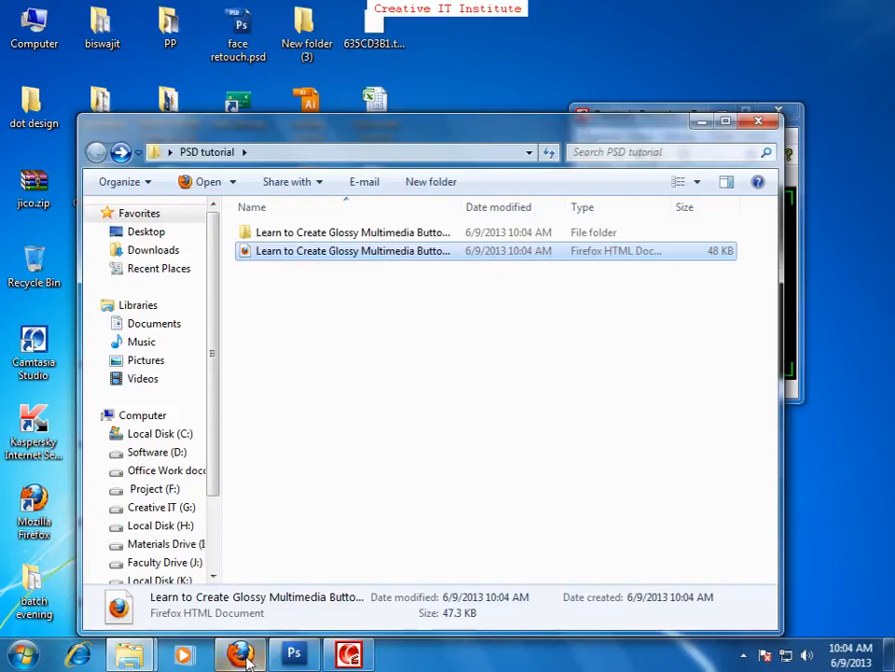
{"action": "scroll", "coordinate": [496, 292], "scroll_direction": "down", "scroll_amount": 3}
{"action": "scroll", "coordinate": [496, 292], "scroll_direction": "down", "scroll_amount": 7}
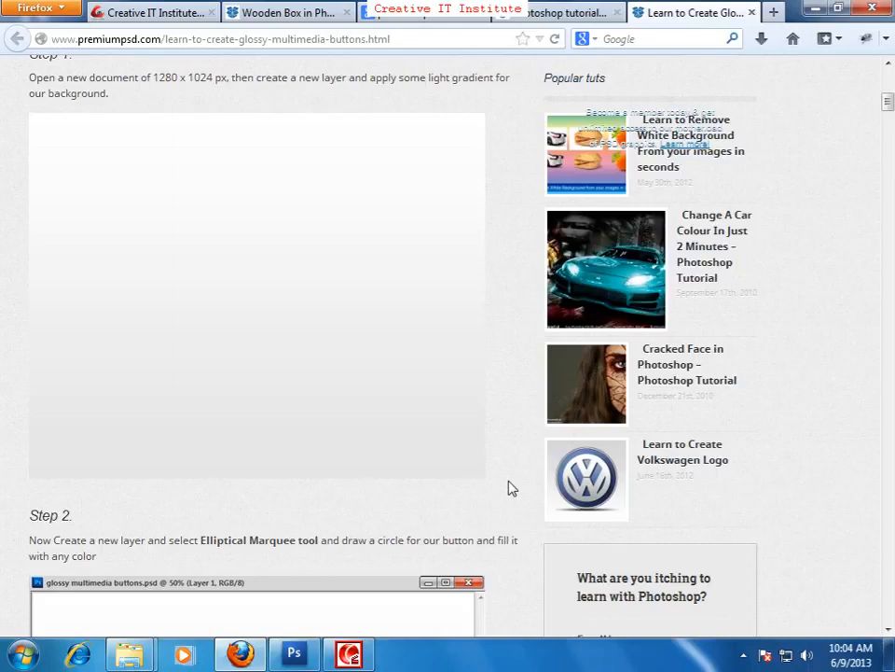
- Return to the Premium PSD Photoshop tutorials listing and examine the remaining tutorials on its first page
{"action": "left_click", "coordinate": [504, 19]}
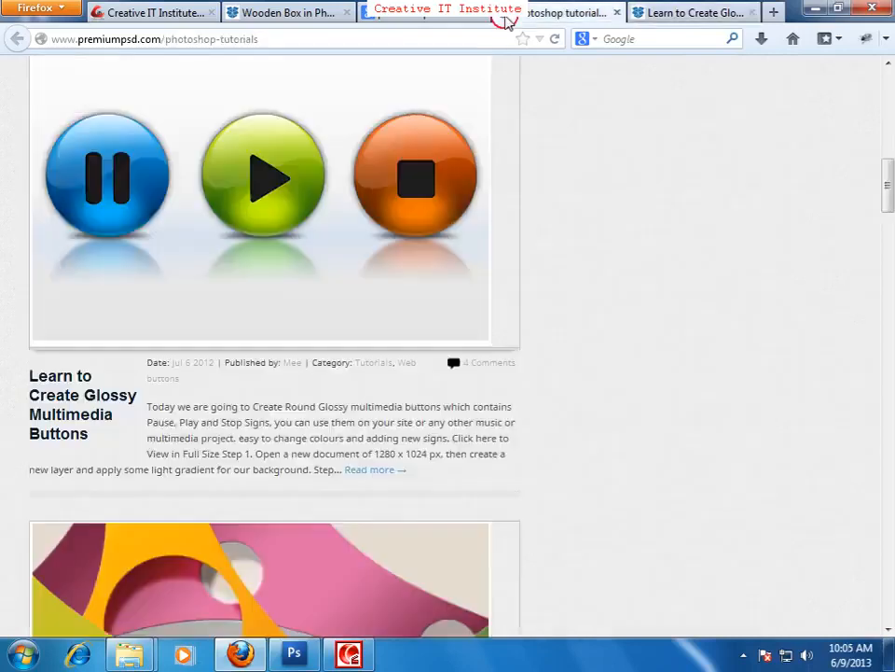
{"action": "scroll", "coordinate": [196, 424], "scroll_direction": "down", "scroll_amount": 2}
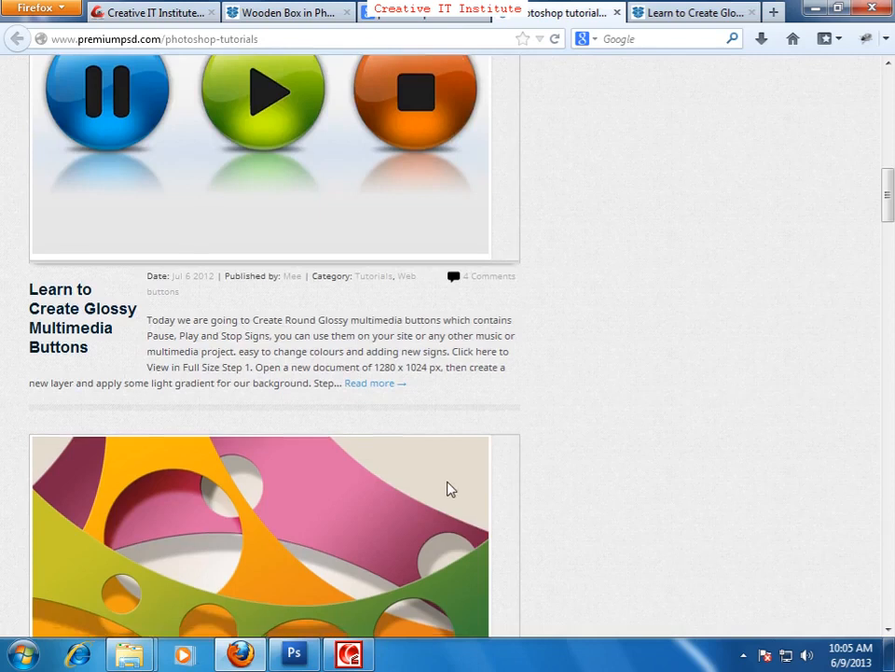
{"action": "scroll", "coordinate": [391, 485], "scroll_direction": "down", "scroll_amount": 5}
{"action": "scroll", "coordinate": [431, 586], "scroll_direction": "down", "scroll_amount": 20}
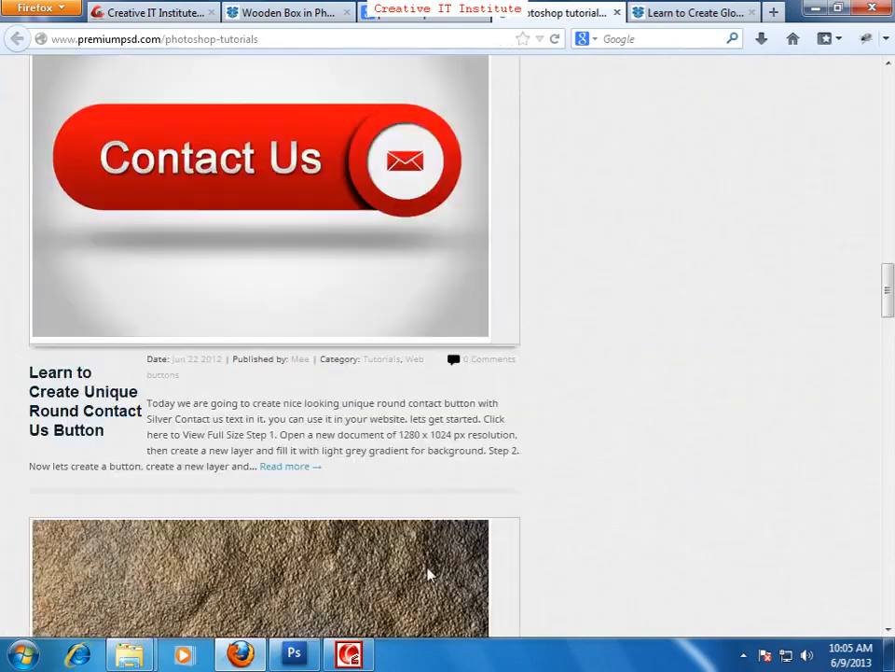
{"action": "scroll", "coordinate": [332, 515], "scroll_direction": "down", "scroll_amount": 10}
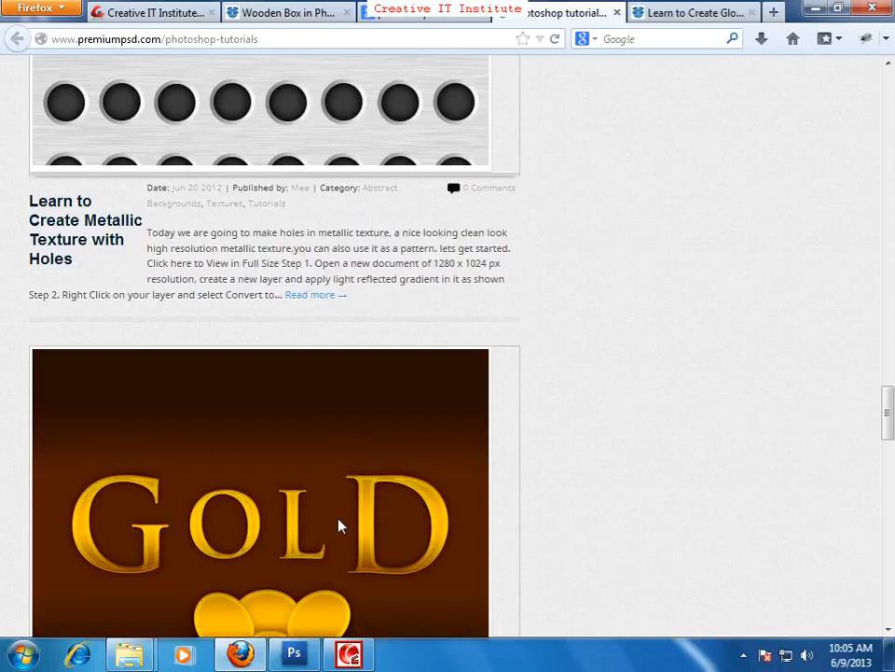
{"action": "scroll", "coordinate": [426, 535], "scroll_direction": "down", "scroll_amount": 10}
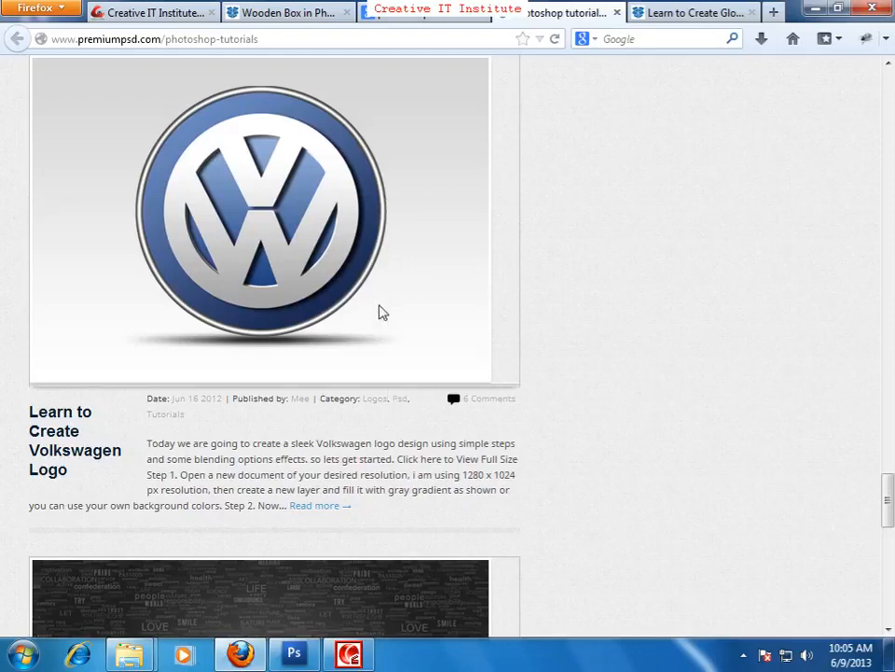
{"action": "scroll", "coordinate": [380, 311], "scroll_direction": "up", "scroll_amount": 3}
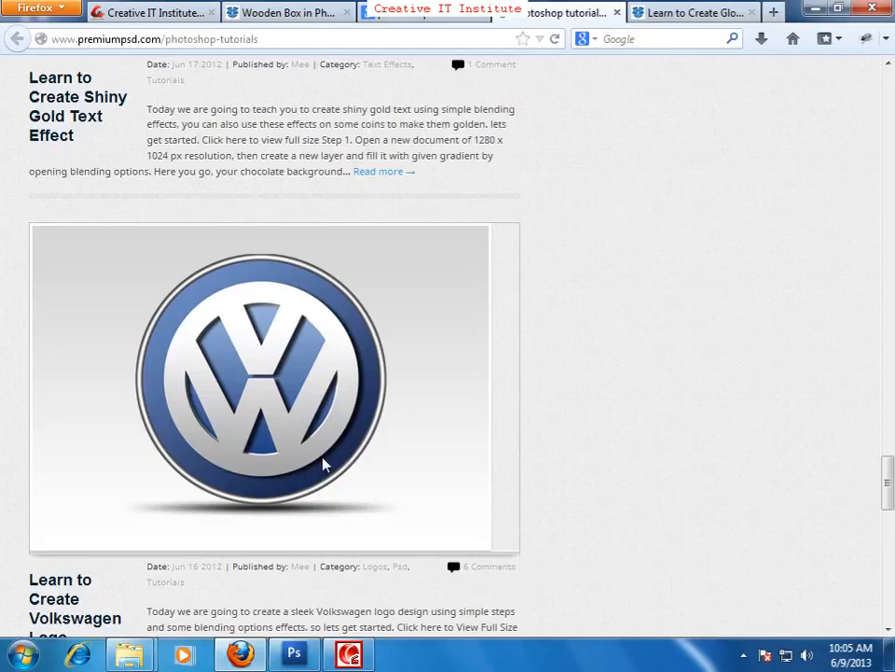
{"action": "scroll", "coordinate": [290, 448], "scroll_direction": "down", "scroll_amount": 10}
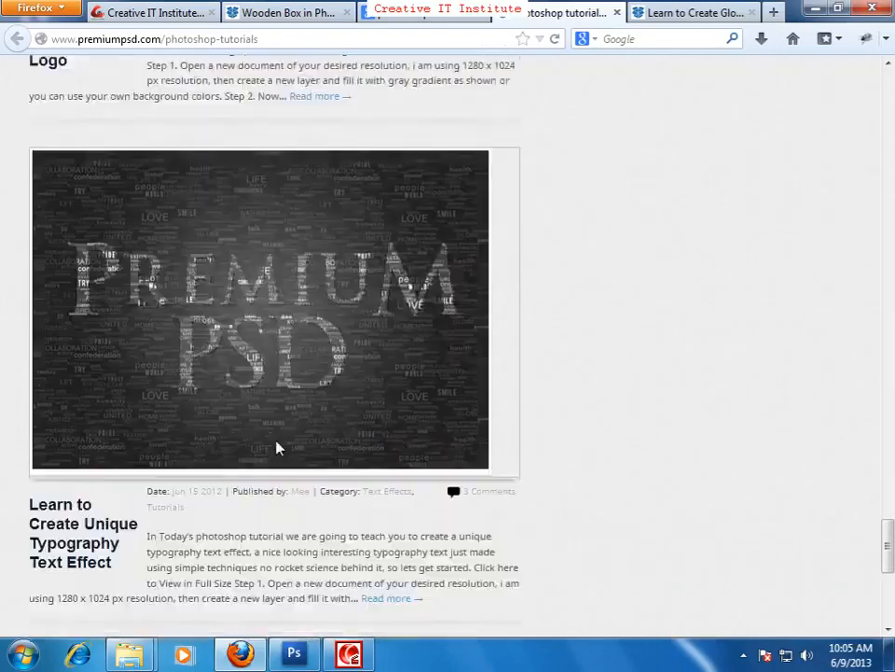
{"action": "scroll", "coordinate": [266, 336], "scroll_direction": "up", "scroll_amount": 4}
{"action": "scroll", "coordinate": [305, 452], "scroll_direction": "down", "scroll_amount": 8}
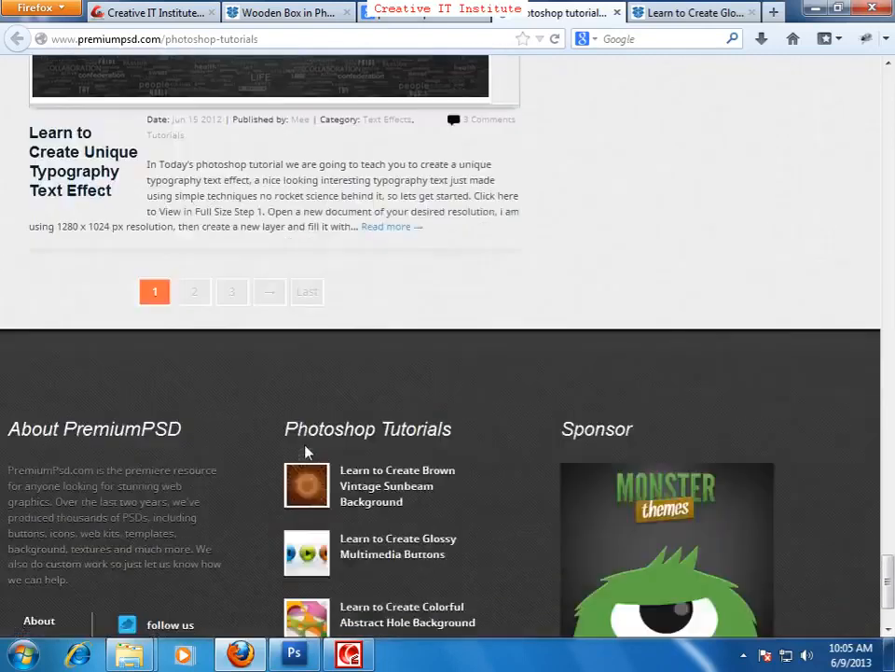
- Open page 2 of the Photoshop tutorials listing and examine its tutorials through to the page's end
{"action": "left_click", "coordinate": [196, 242]}
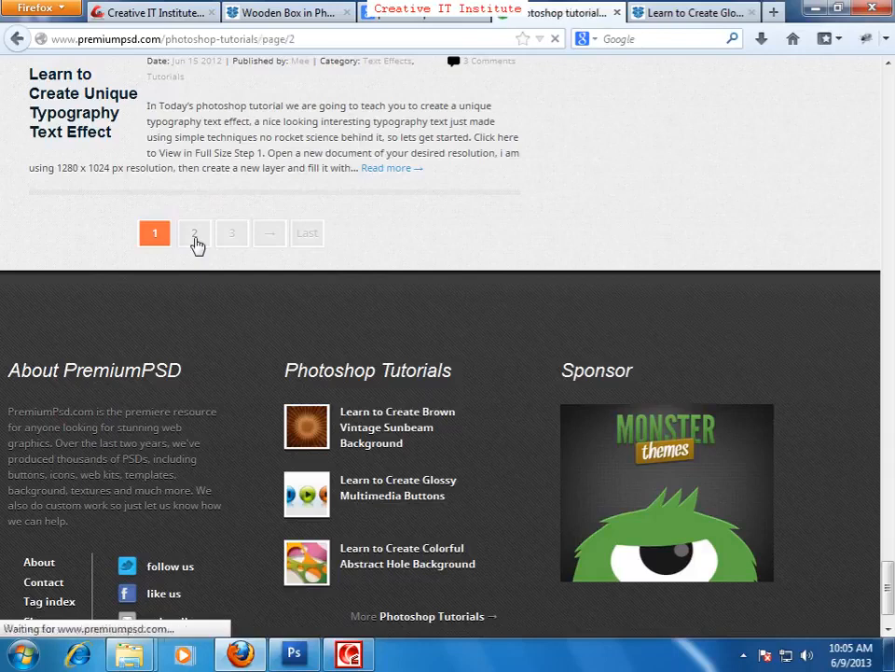
{"action": "scroll", "coordinate": [764, 572], "scroll_direction": "down", "scroll_amount": 5}
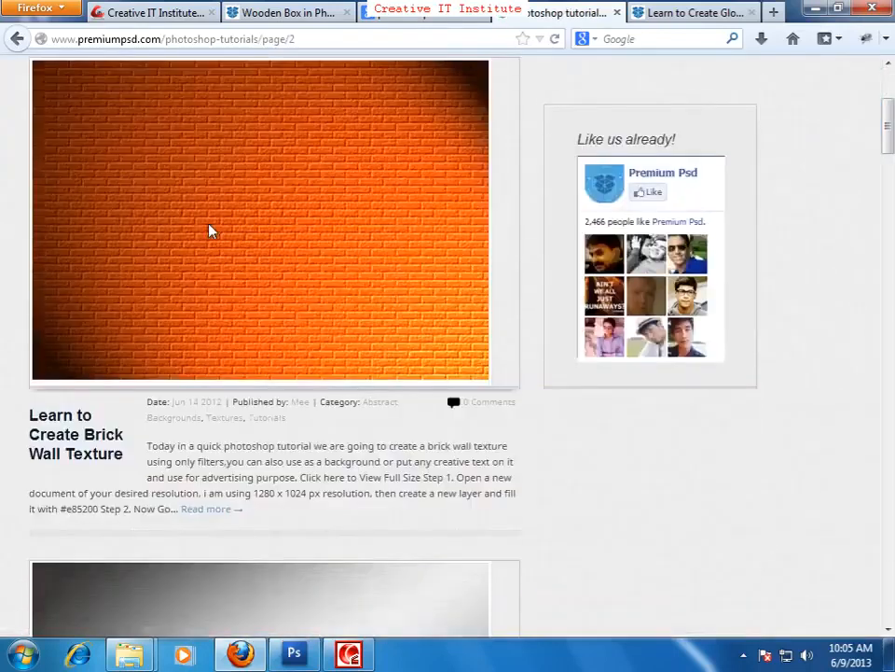
{"action": "scroll", "coordinate": [466, 476], "scroll_direction": "down", "scroll_amount": 3}
{"action": "scroll", "coordinate": [414, 550], "scroll_direction": "down", "scroll_amount": 5}
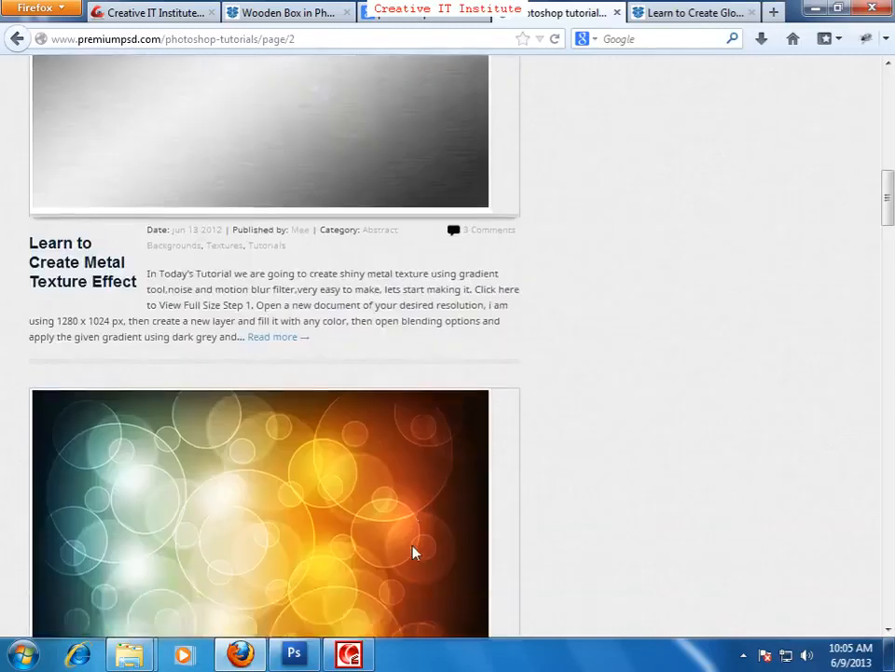
{"action": "scroll", "coordinate": [399, 512], "scroll_direction": "down", "scroll_amount": 6}
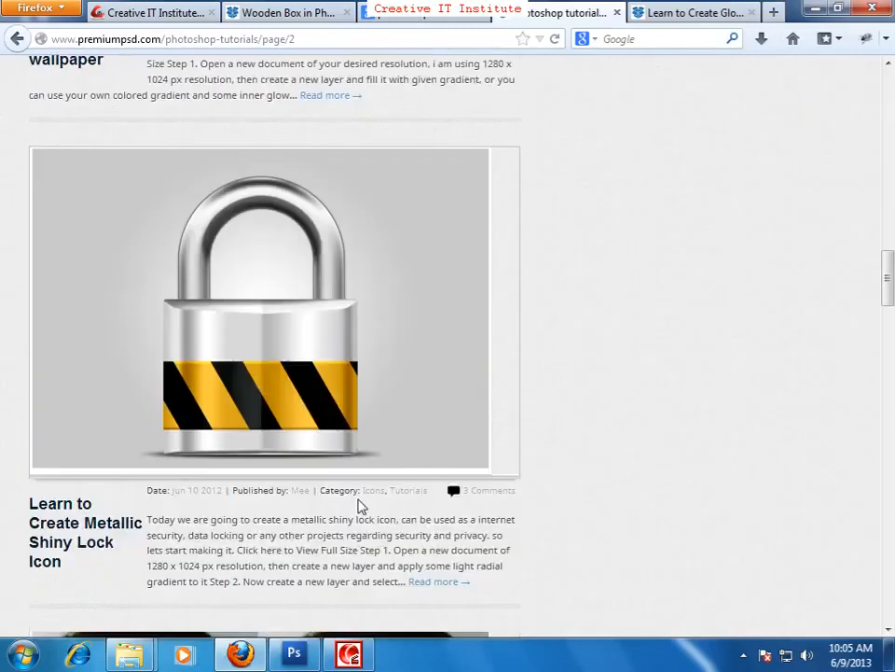
{"action": "scroll", "coordinate": [288, 516], "scroll_direction": "down", "scroll_amount": 7}
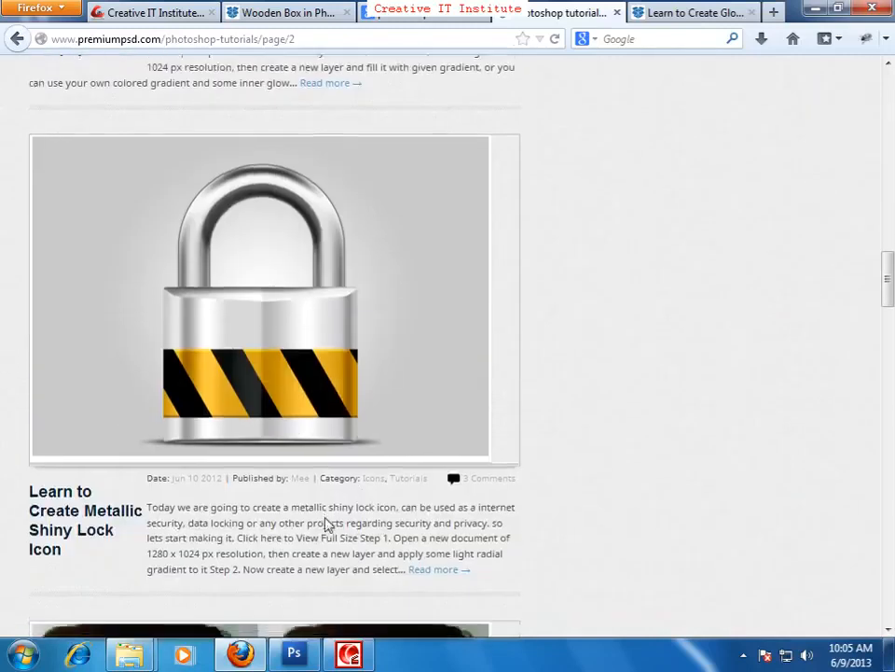
{"action": "scroll", "coordinate": [336, 533], "scroll_direction": "down", "scroll_amount": 6}
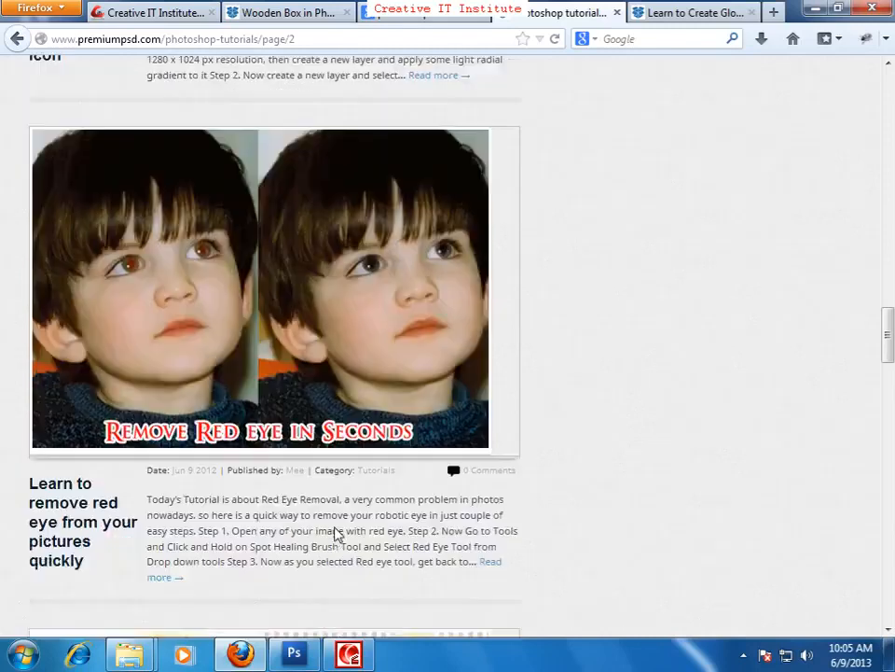
{"action": "scroll", "coordinate": [338, 533], "scroll_direction": "down", "scroll_amount": 4}
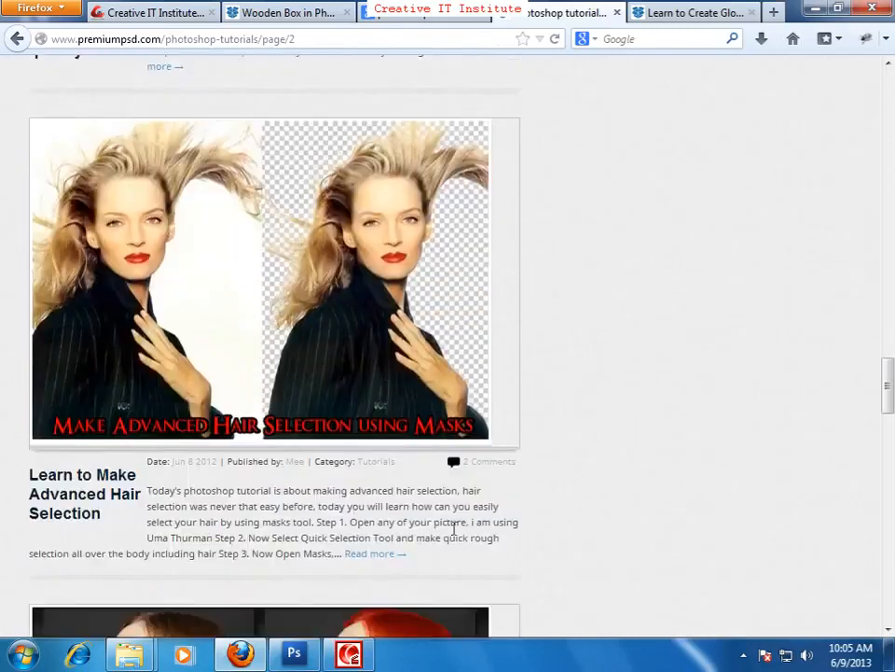
{"action": "scroll", "coordinate": [457, 536], "scroll_direction": "down", "scroll_amount": 6}
{"action": "scroll", "coordinate": [456, 558], "scroll_direction": "down", "scroll_amount": 10}
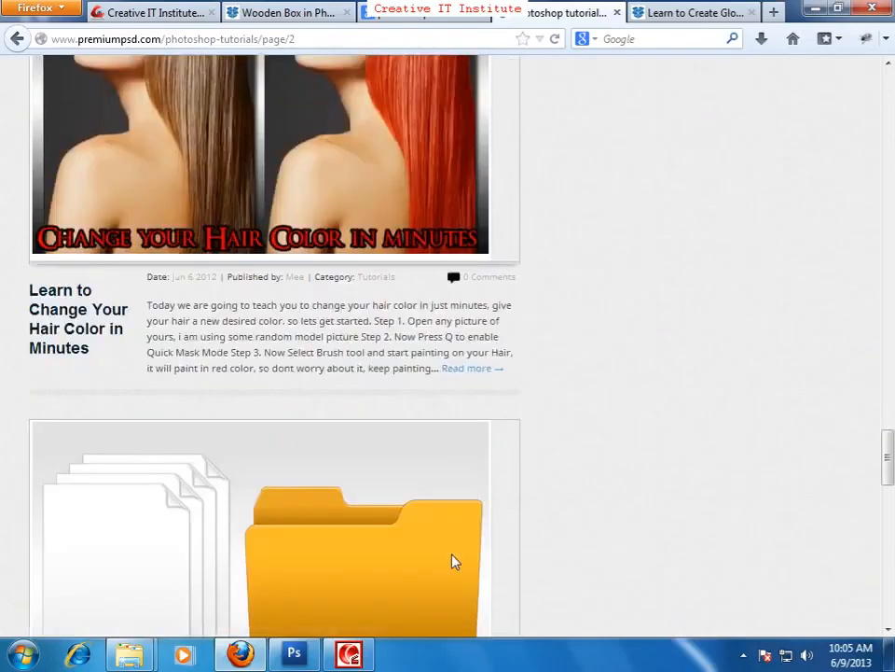
{"action": "scroll", "coordinate": [407, 489], "scroll_direction": "down", "scroll_amount": 8}
{"action": "scroll", "coordinate": [388, 464], "scroll_direction": "down", "scroll_amount": 8}
- Open page 3 of the Photoshop tutorials listing and examine its tutorials through to the page's end
{"action": "left_click", "coordinate": [308, 183]}
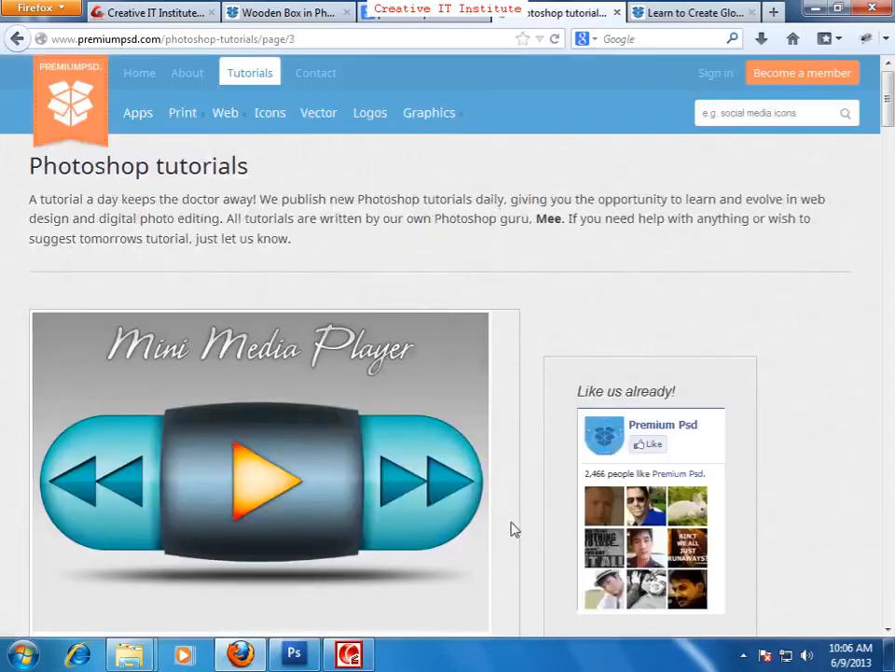
{"action": "scroll", "coordinate": [335, 475], "scroll_direction": "down", "scroll_amount": 5}
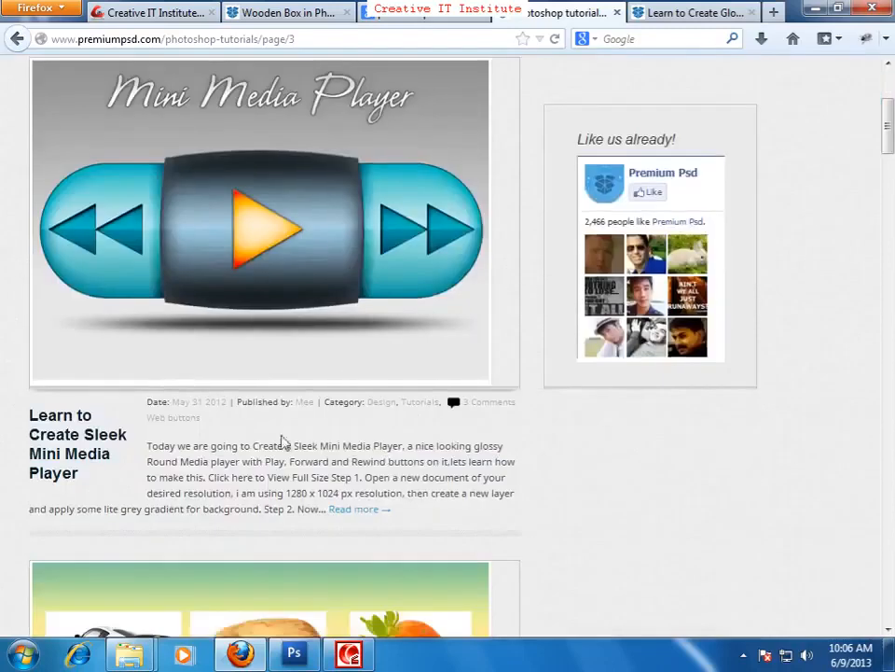
{"action": "scroll", "coordinate": [299, 457], "scroll_direction": "down", "scroll_amount": 6}
{"action": "scroll", "coordinate": [410, 432], "scroll_direction": "down", "scroll_amount": 6}
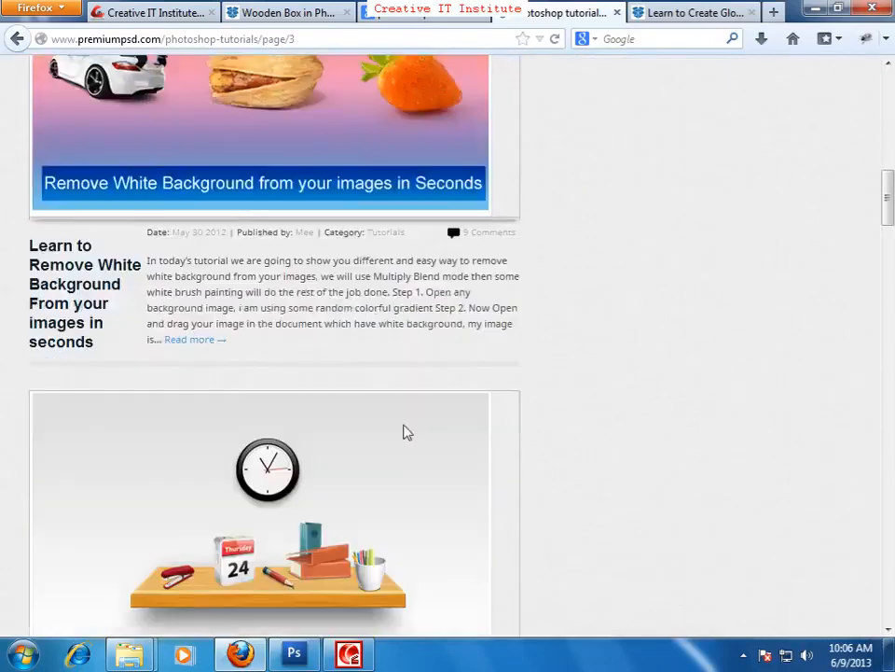
{"action": "scroll", "coordinate": [462, 572], "scroll_direction": "down", "scroll_amount": 5}
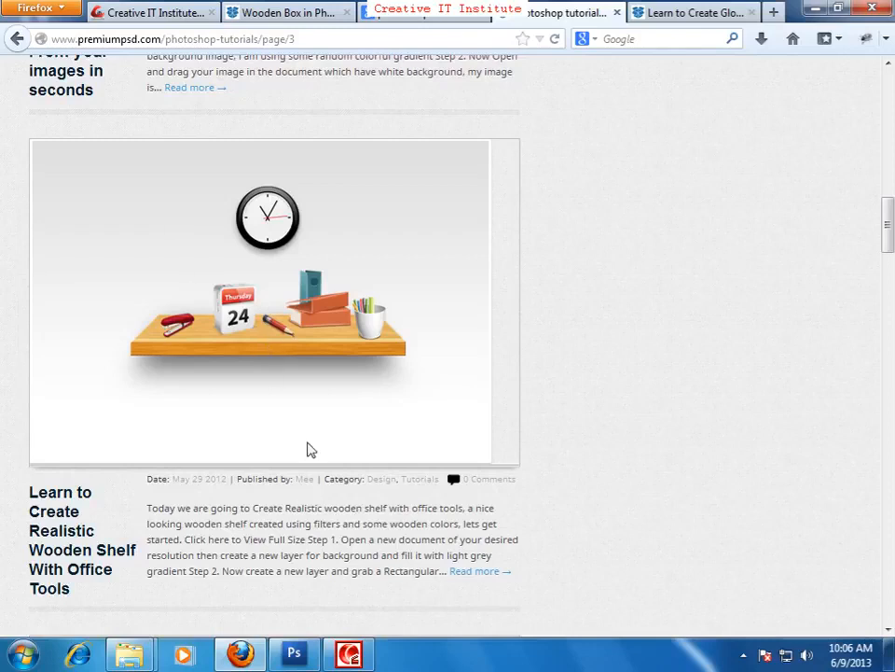
{"action": "scroll", "coordinate": [314, 416], "scroll_direction": "down", "scroll_amount": 5}
{"action": "scroll", "coordinate": [313, 416], "scroll_direction": "down", "scroll_amount": 7}
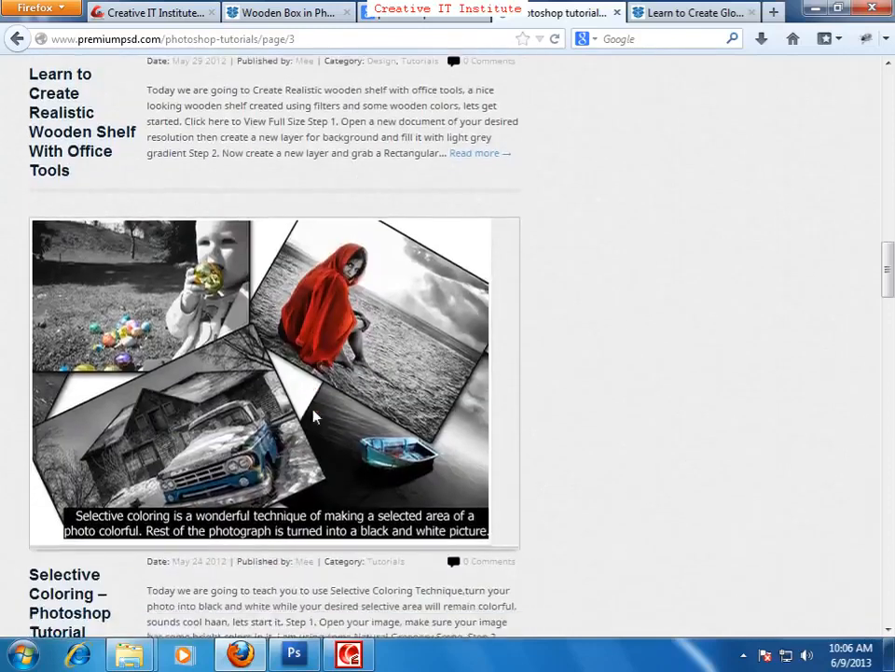
{"action": "scroll", "coordinate": [365, 476], "scroll_direction": "down", "scroll_amount": 3}
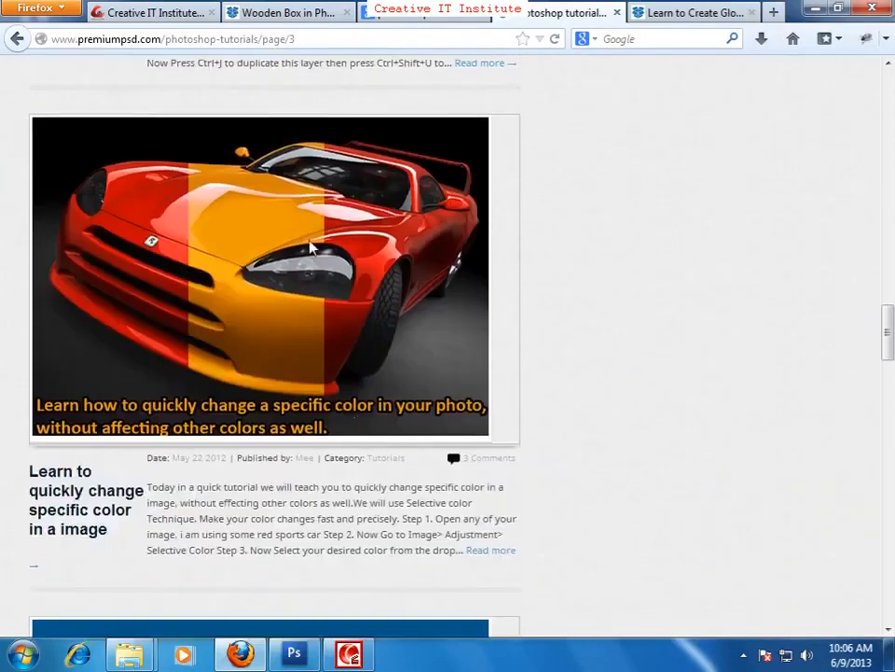
{"action": "scroll", "coordinate": [408, 466], "scroll_direction": "down", "scroll_amount": 8}
{"action": "scroll", "coordinate": [301, 481], "scroll_direction": "down", "scroll_amount": 18}
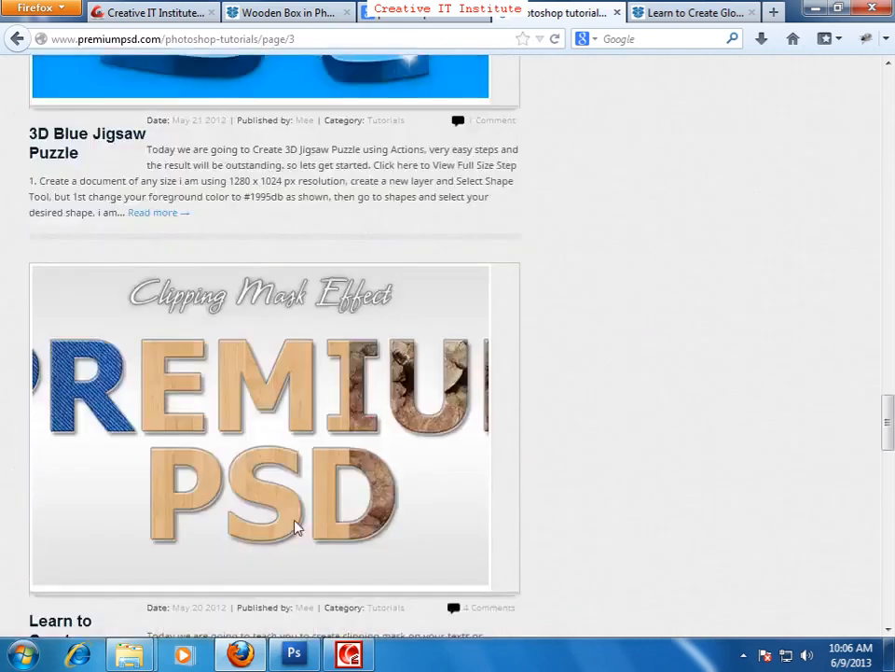
{"action": "scroll", "coordinate": [286, 548], "scroll_direction": "down", "scroll_amount": 6}
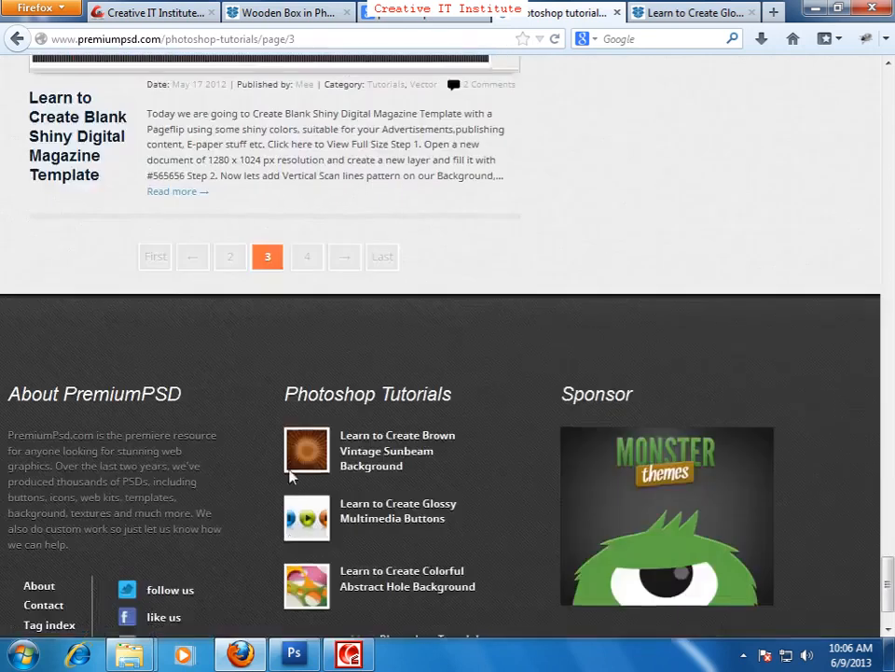
{"action": "scroll", "coordinate": [294, 533], "scroll_direction": "up", "scroll_amount": 4}
- Open page 4 of the Photoshop tutorials listing and examine its tutorials through to the page's end
{"action": "left_click", "coordinate": [305, 511]}
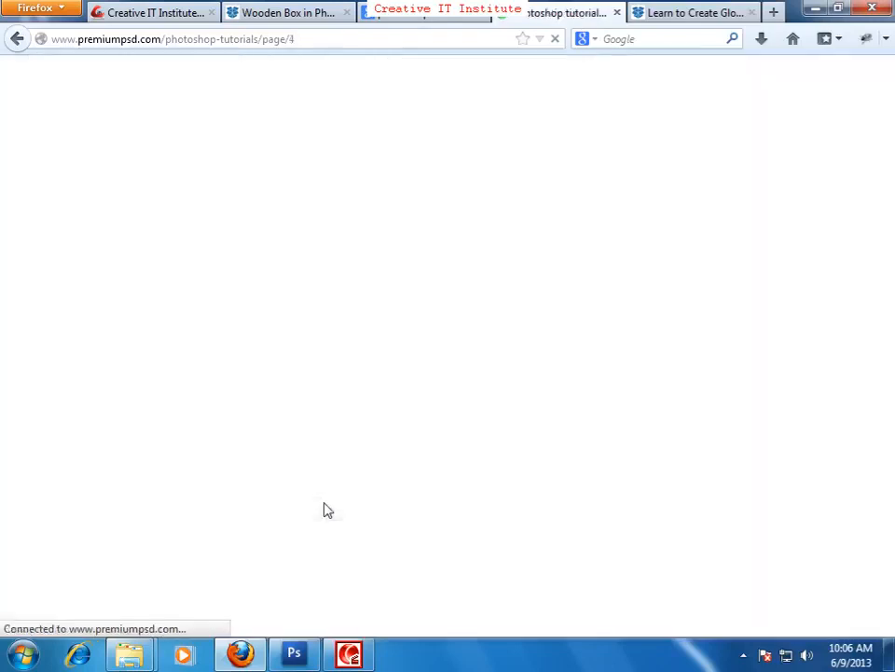
{"action": "scroll", "coordinate": [555, 488], "scroll_direction": "down", "scroll_amount": 6}
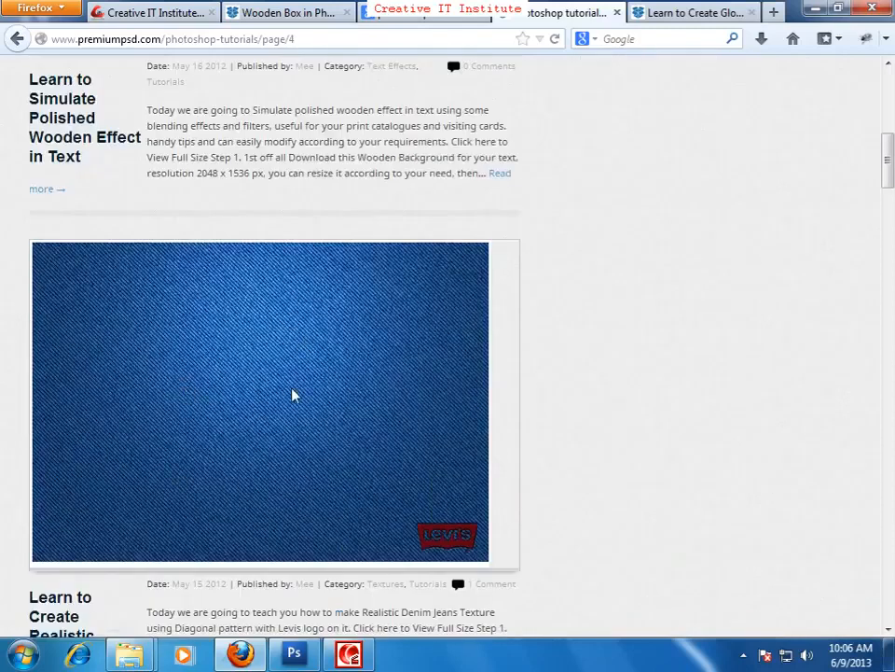
{"action": "scroll", "coordinate": [316, 513], "scroll_direction": "down", "scroll_amount": 5}
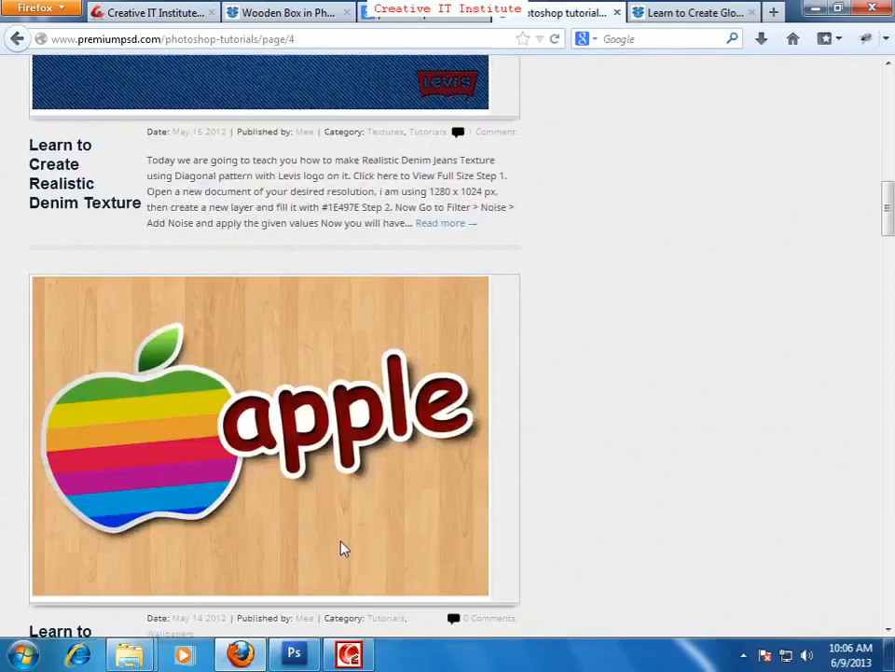
{"action": "scroll", "coordinate": [391, 494], "scroll_direction": "down", "scroll_amount": 10}
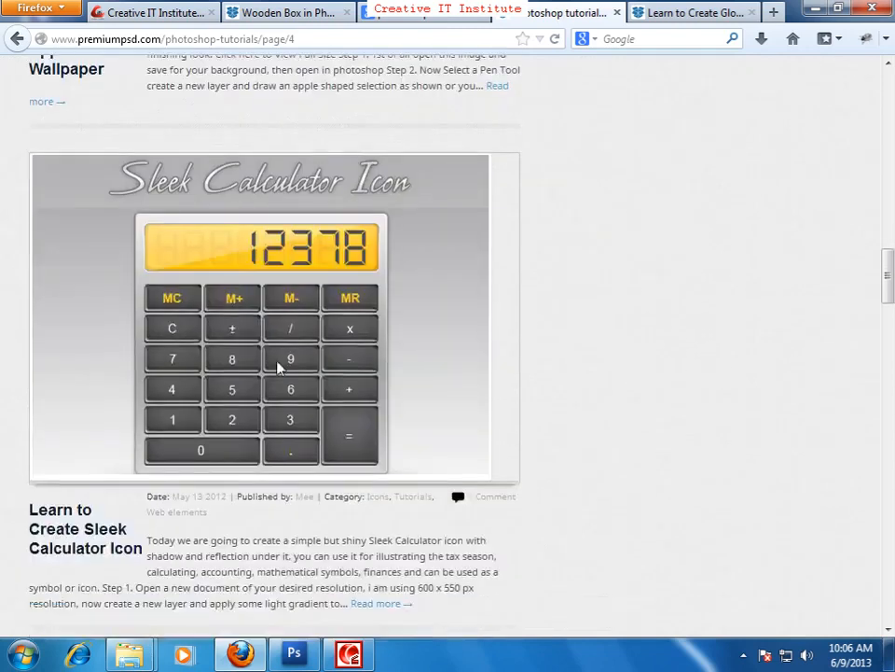
{"action": "scroll", "coordinate": [352, 520], "scroll_direction": "up", "scroll_amount": 4}
{"action": "scroll", "coordinate": [345, 508], "scroll_direction": "down", "scroll_amount": 4}
{"action": "scroll", "coordinate": [355, 504], "scroll_direction": "down", "scroll_amount": 4}
{"action": "scroll", "coordinate": [356, 504], "scroll_direction": "down", "scroll_amount": 10}
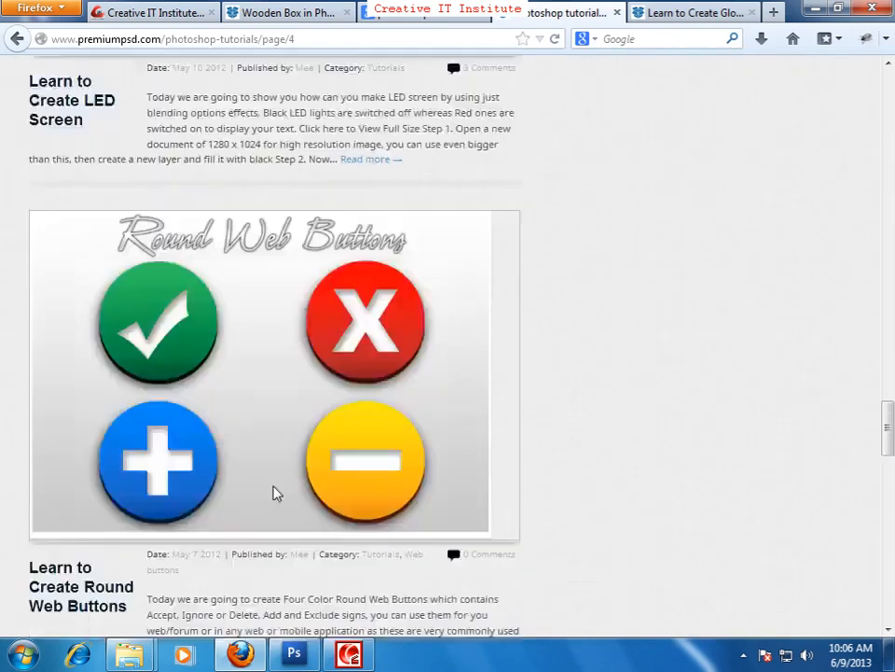
{"action": "scroll", "coordinate": [359, 499], "scroll_direction": "down", "scroll_amount": 10}
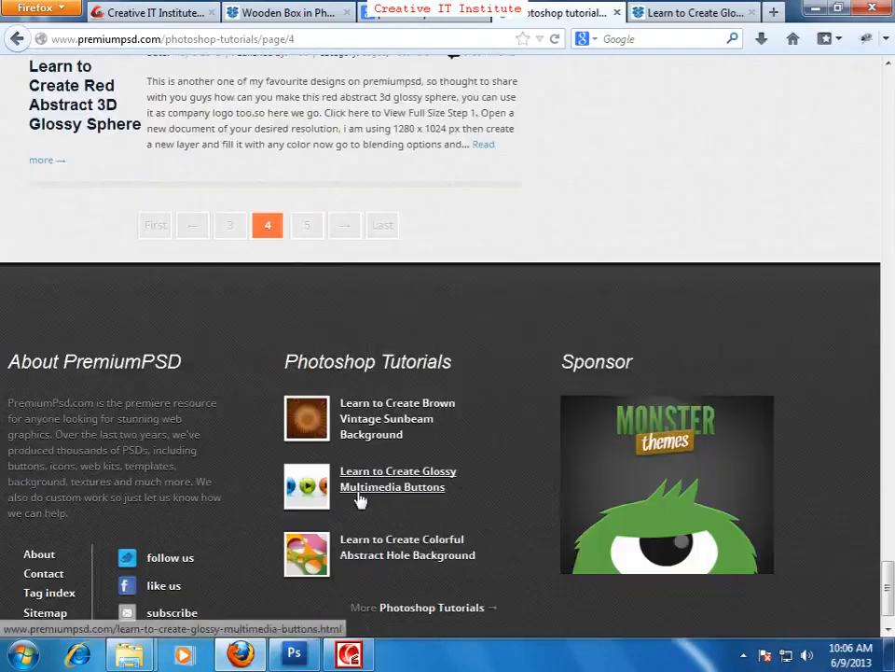
- Open page 5 of the Photoshop tutorials listing and examine its tutorials through to the page's end
{"action": "left_click", "coordinate": [308, 224]}
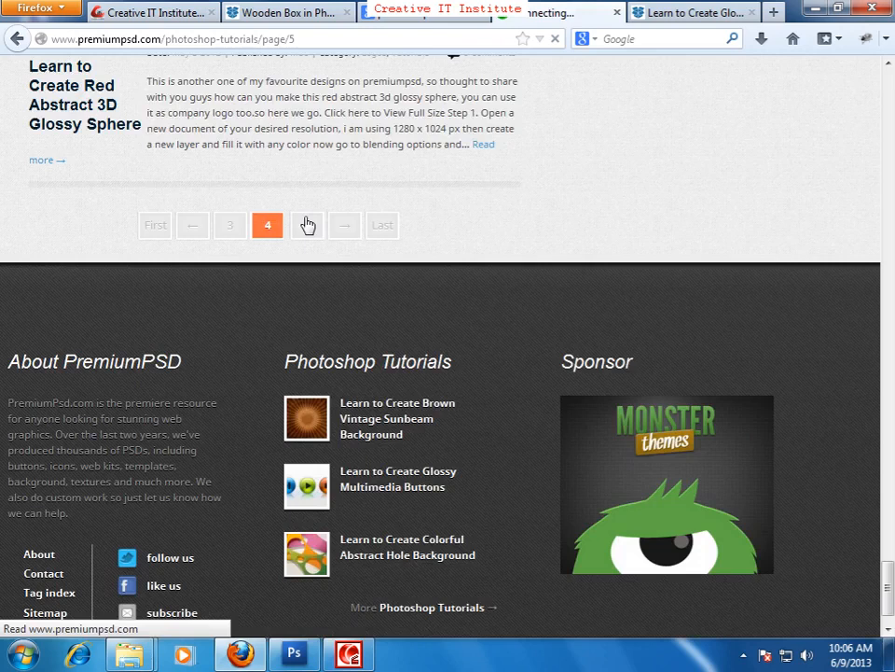
{"action": "scroll", "coordinate": [556, 501], "scroll_direction": "down", "scroll_amount": 4}
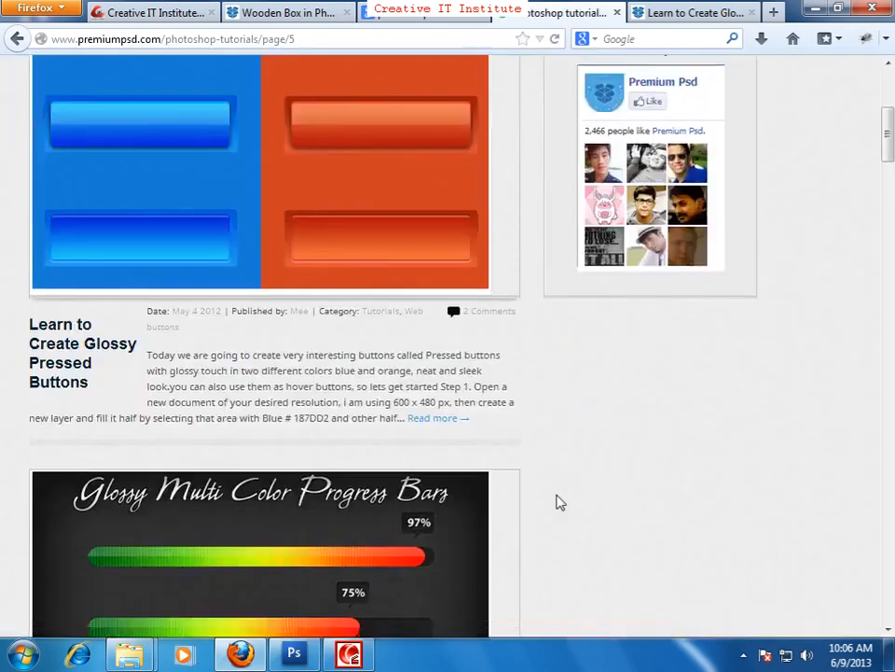
{"action": "scroll", "coordinate": [555, 502], "scroll_direction": "down", "scroll_amount": 5}
{"action": "scroll", "coordinate": [556, 502], "scroll_direction": "down", "scroll_amount": 2}
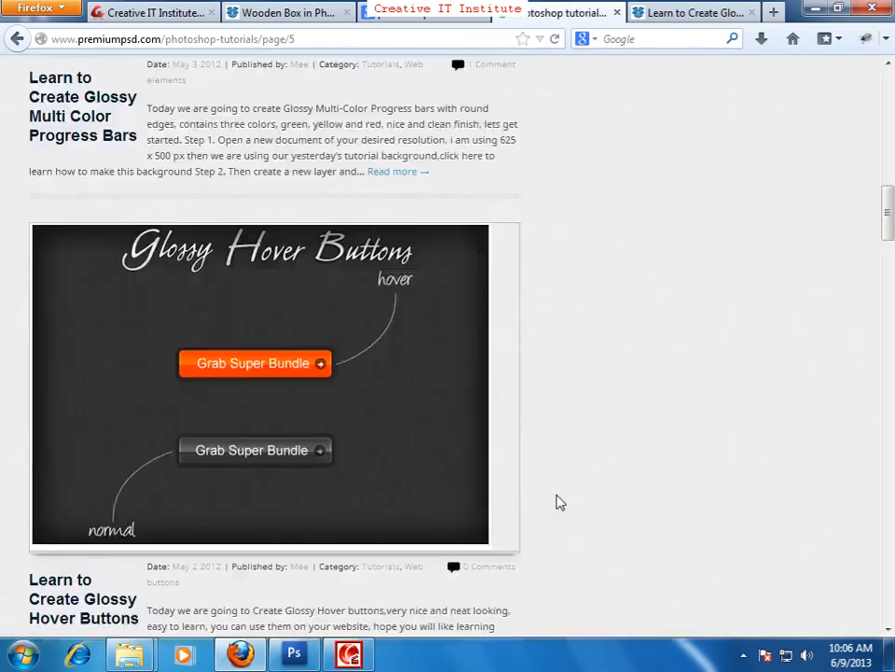
{"action": "scroll", "coordinate": [556, 501], "scroll_direction": "down", "scroll_amount": 7}
{"action": "scroll", "coordinate": [556, 502], "scroll_direction": "down", "scroll_amount": 10}
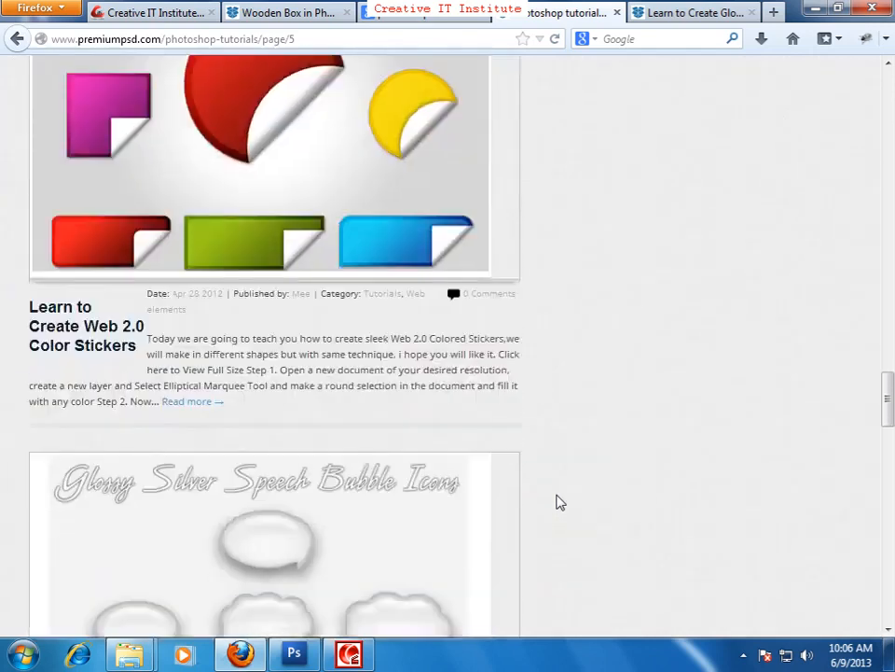
{"action": "scroll", "coordinate": [556, 502], "scroll_direction": "down", "scroll_amount": 10}
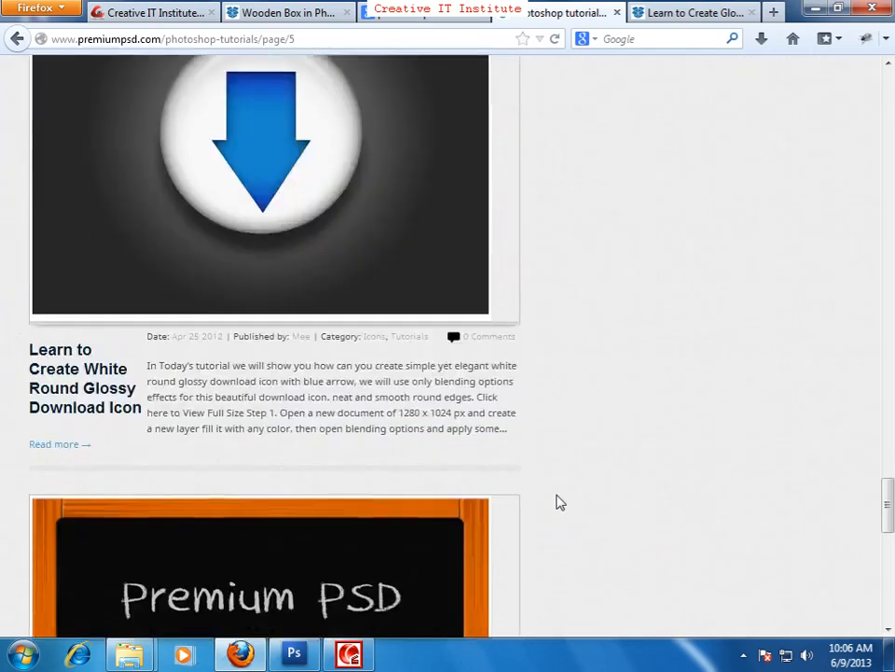
{"action": "scroll", "coordinate": [556, 501], "scroll_direction": "down", "scroll_amount": 10}
- Open page 6 of the Photoshop tutorials listing and examine its tutorials, including the tilt shift, rainbow background and abstract mosaic entries
{"action": "left_click", "coordinate": [304, 429]}
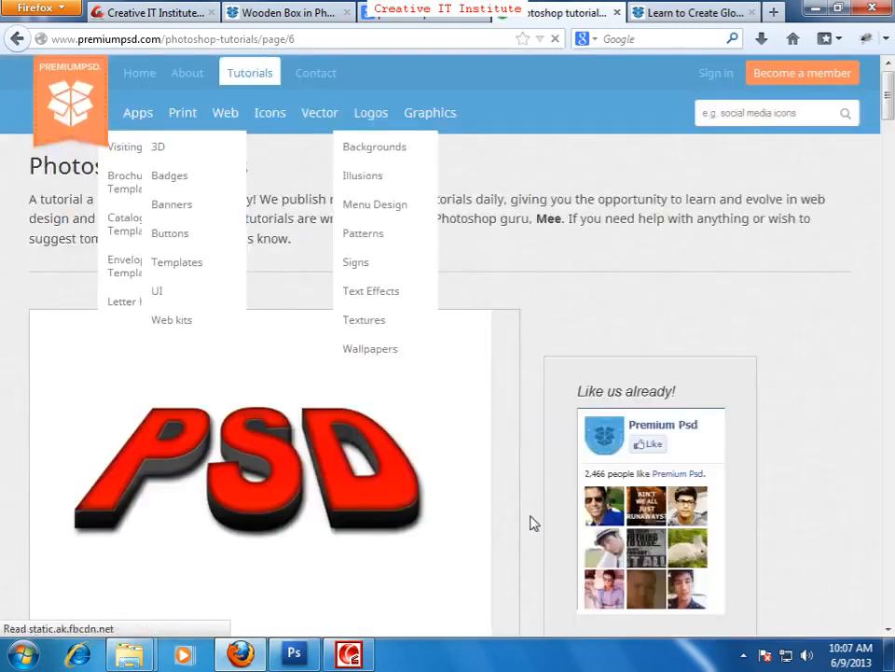
{"action": "scroll", "coordinate": [530, 523], "scroll_direction": "down", "scroll_amount": 2}
{"action": "scroll", "coordinate": [529, 523], "scroll_direction": "down", "scroll_amount": 10}
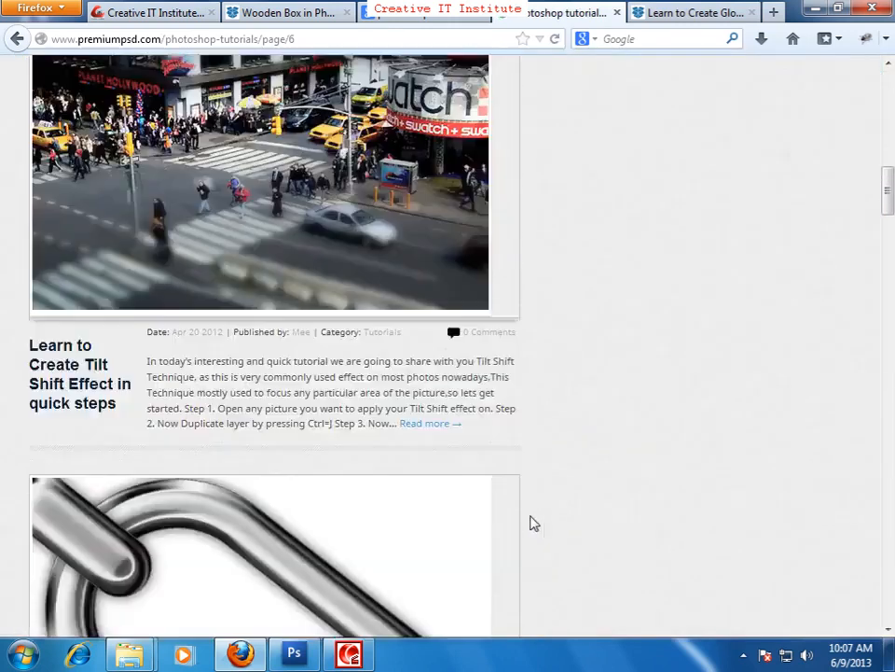
{"action": "scroll", "coordinate": [530, 524], "scroll_direction": "down", "scroll_amount": 1}
{"action": "scroll", "coordinate": [519, 476], "scroll_direction": "up", "scroll_amount": 5}
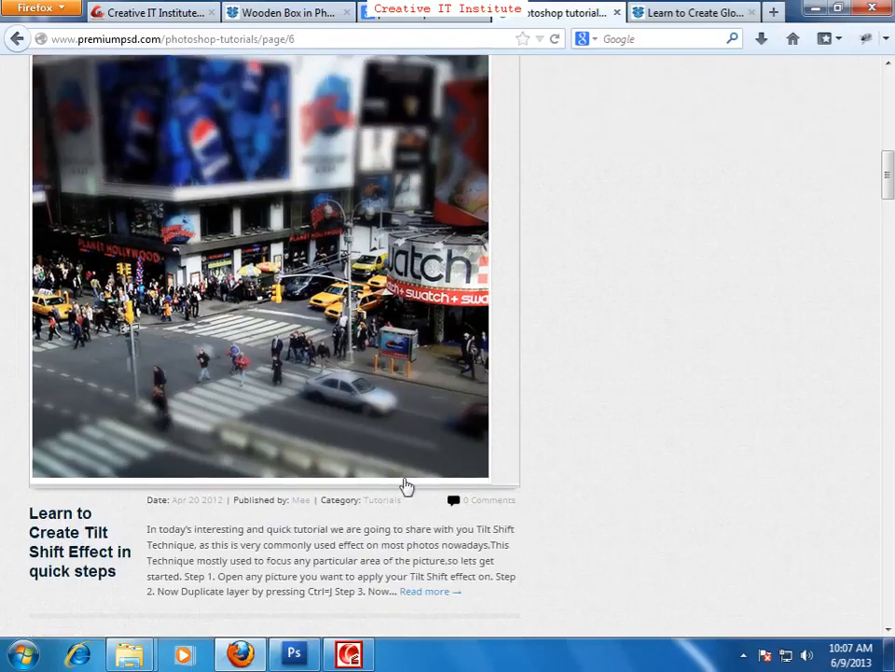
{"action": "scroll", "coordinate": [434, 559], "scroll_direction": "down", "scroll_amount": 7}
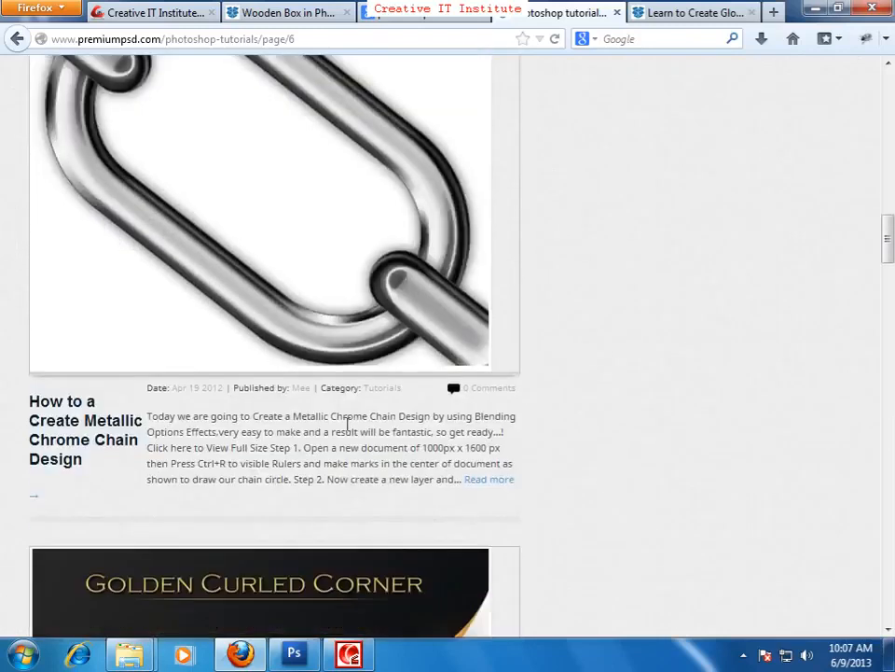
{"action": "scroll", "coordinate": [347, 424], "scroll_direction": "down", "scroll_amount": 3}
{"action": "scroll", "coordinate": [340, 530], "scroll_direction": "down", "scroll_amount": 6}
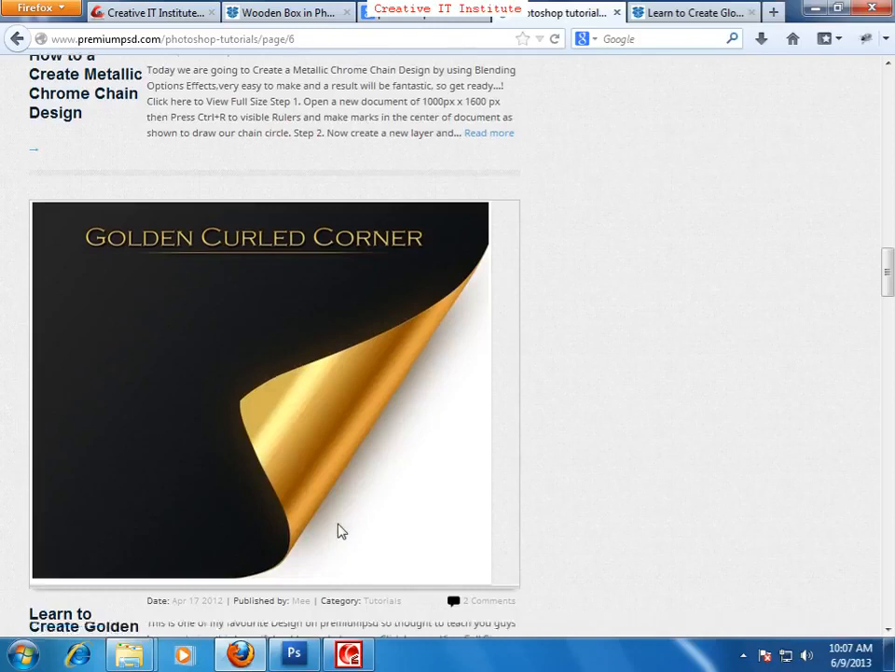
{"action": "scroll", "coordinate": [376, 509], "scroll_direction": "down", "scroll_amount": 11}
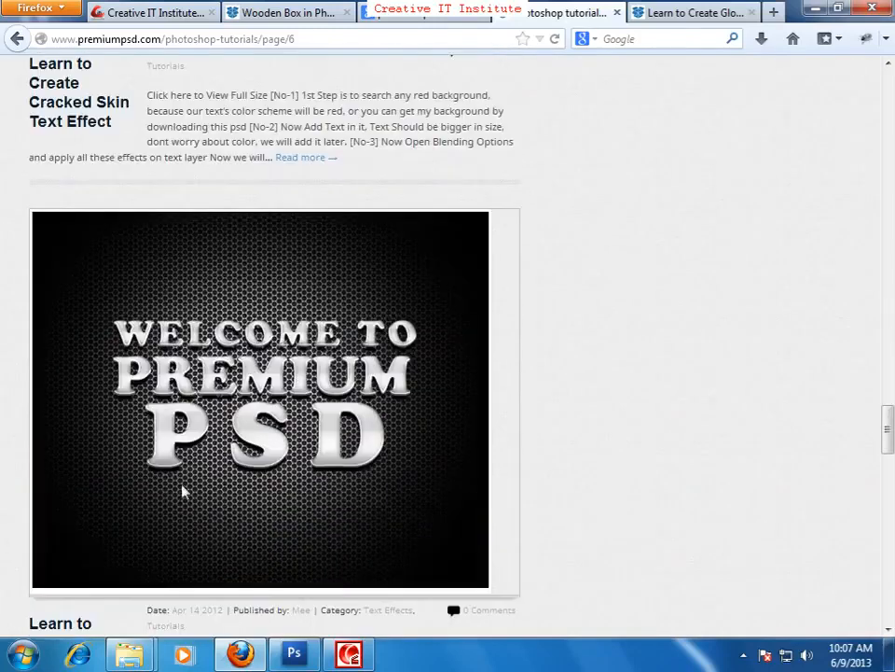
{"action": "scroll", "coordinate": [426, 552], "scroll_direction": "down", "scroll_amount": 9}
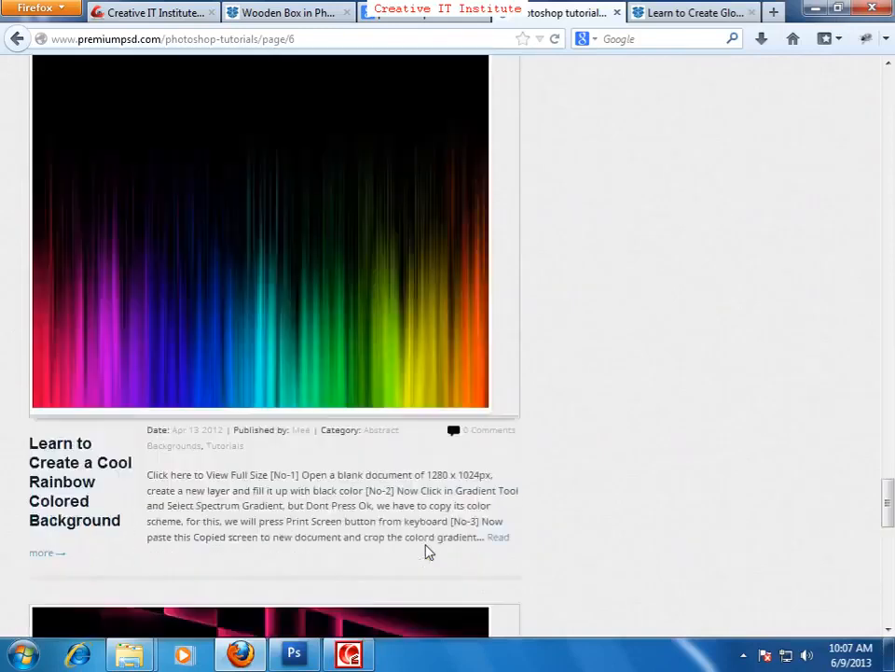
{"action": "scroll", "coordinate": [479, 466], "scroll_direction": "down", "scroll_amount": 7}
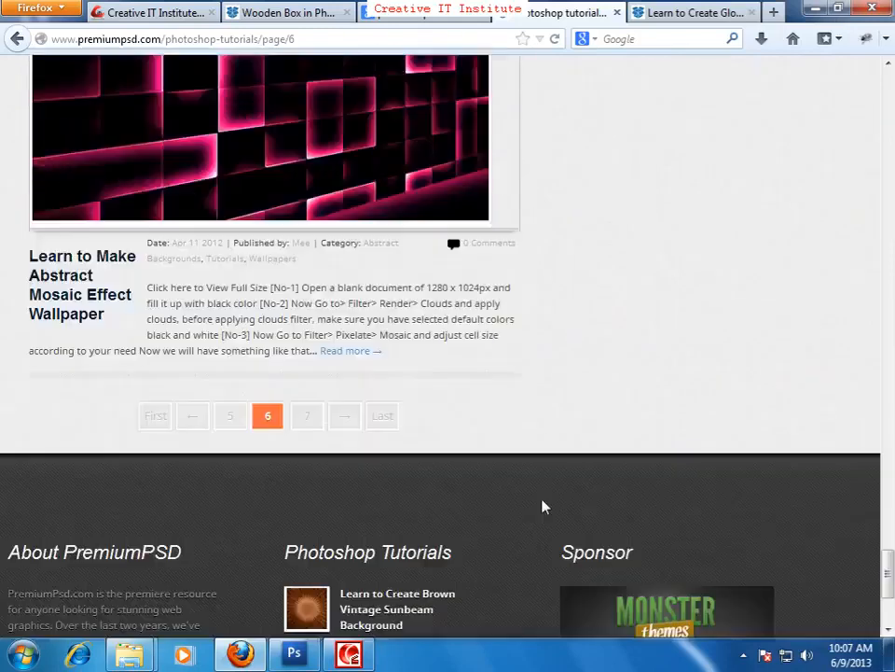
{"action": "scroll", "coordinate": [494, 305], "scroll_direction": "up", "scroll_amount": 4}
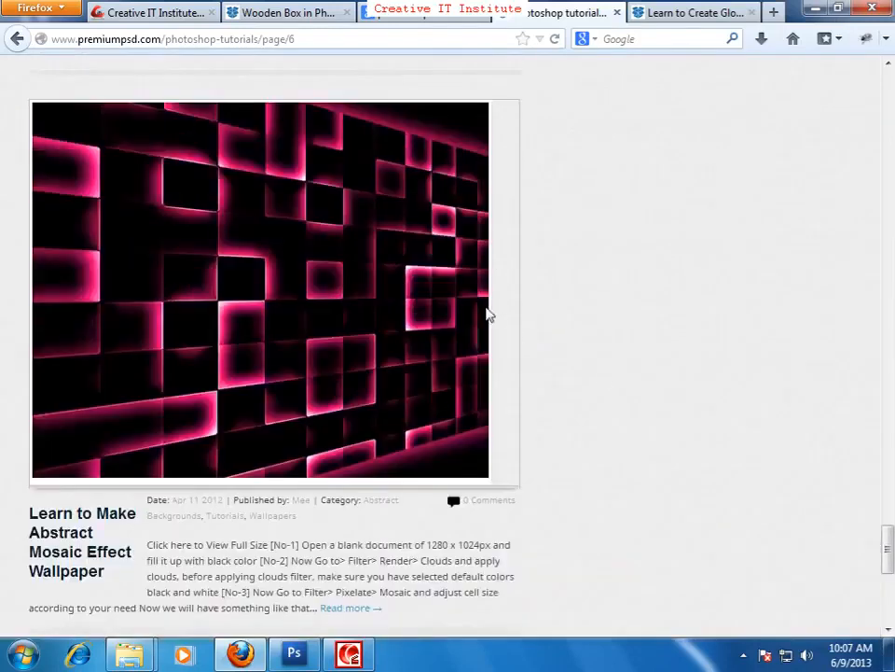
{"action": "scroll", "coordinate": [420, 168], "scroll_direction": "up", "scroll_amount": 4}
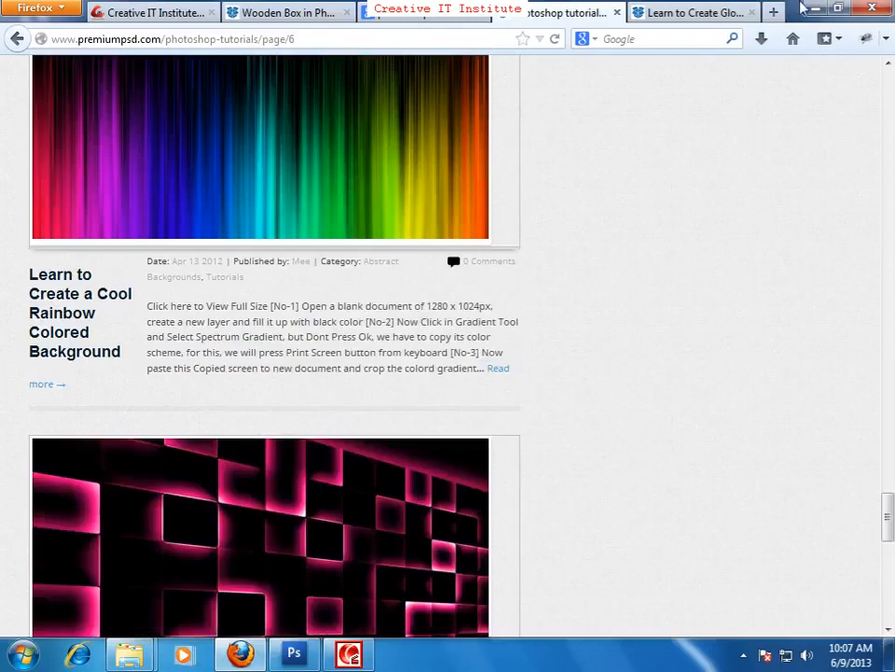
- Return to the open Wooden Box in Photoshop tutorial and read its first two instructions on document size and the centre square
{"action": "left_click", "coordinate": [431, 12]}
{"action": "left_click", "coordinate": [336, 14]}
{"action": "scroll", "coordinate": [590, 276], "scroll_direction": "up", "scroll_amount": 2}
{"action": "scroll", "coordinate": [129, 224], "scroll_direction": "down", "scroll_amount": 5}
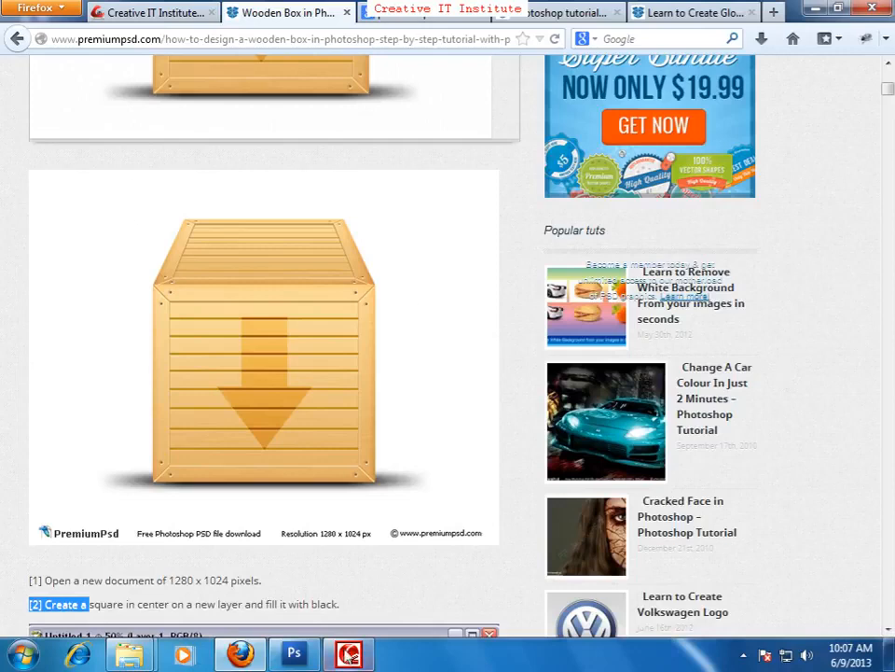
{"action": "left_click", "coordinate": [294, 655]}
{"action": "left_click", "coordinate": [240, 654]}
{"action": "left_click", "coordinate": [89, 420]}
{"action": "scroll", "coordinate": [105, 455], "scroll_direction": "down", "scroll_amount": 3}
{"action": "scroll", "coordinate": [105, 454], "scroll_direction": "down", "scroll_amount": 4}
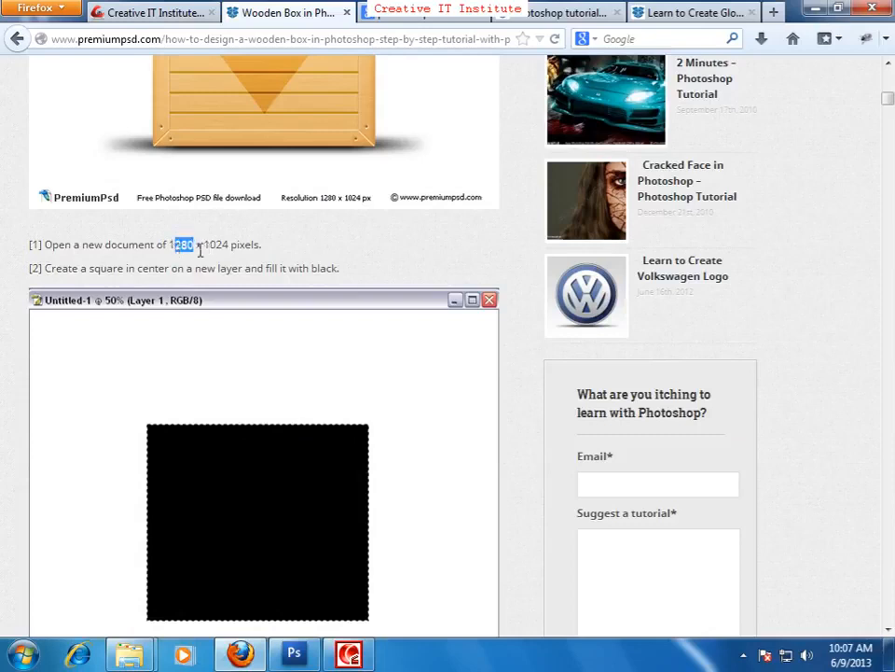
- Switch to Photoshop and create a new document 1280 pixels wide and 1024 pixels high
{"action": "left_click", "coordinate": [294, 653]}
{"action": "key", "text": "ctrl+n"}
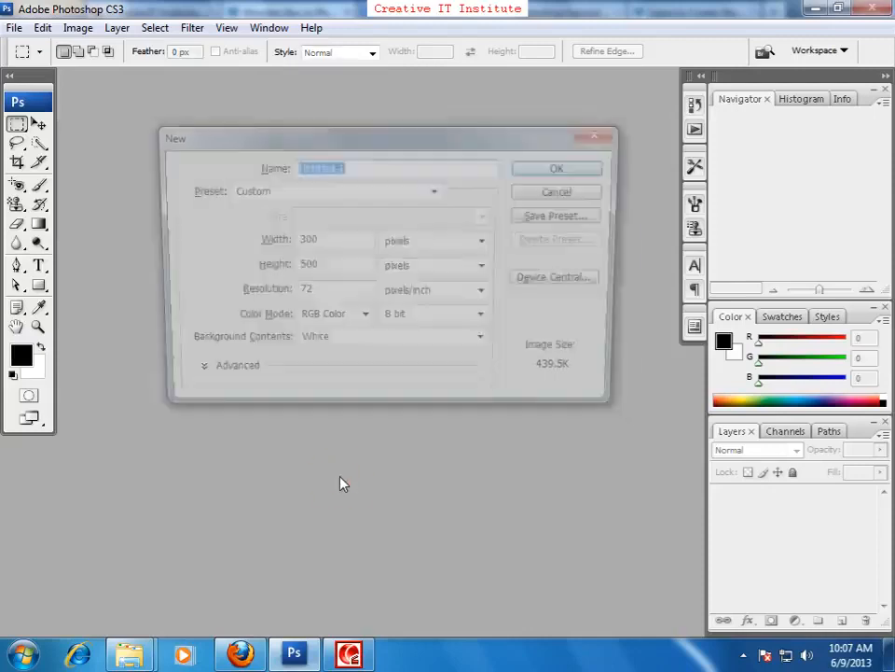
{"action": "left_click", "coordinate": [259, 242]}
{"action": "type", "text": "1280"}
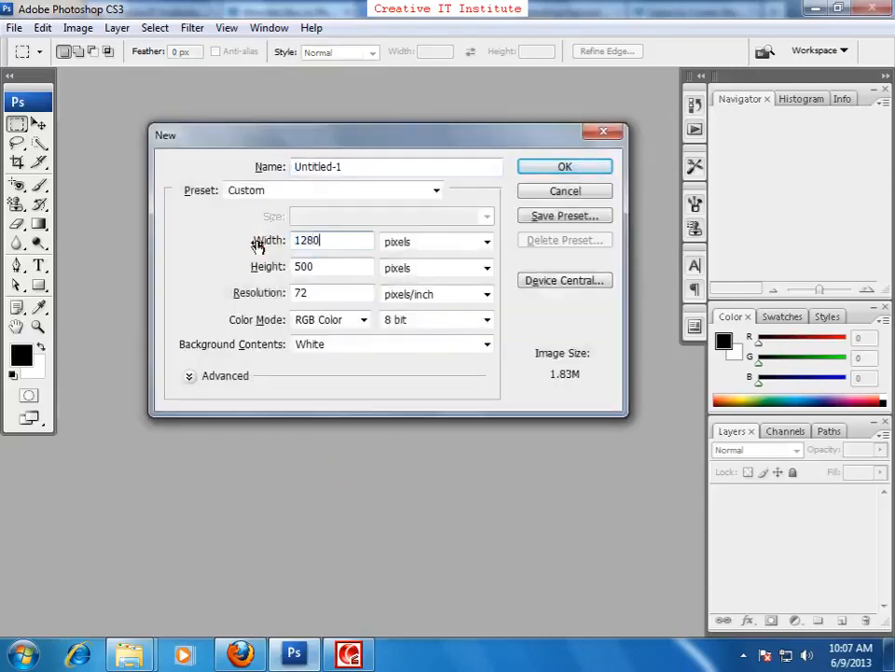
{"action": "key", "text": "Tab"}
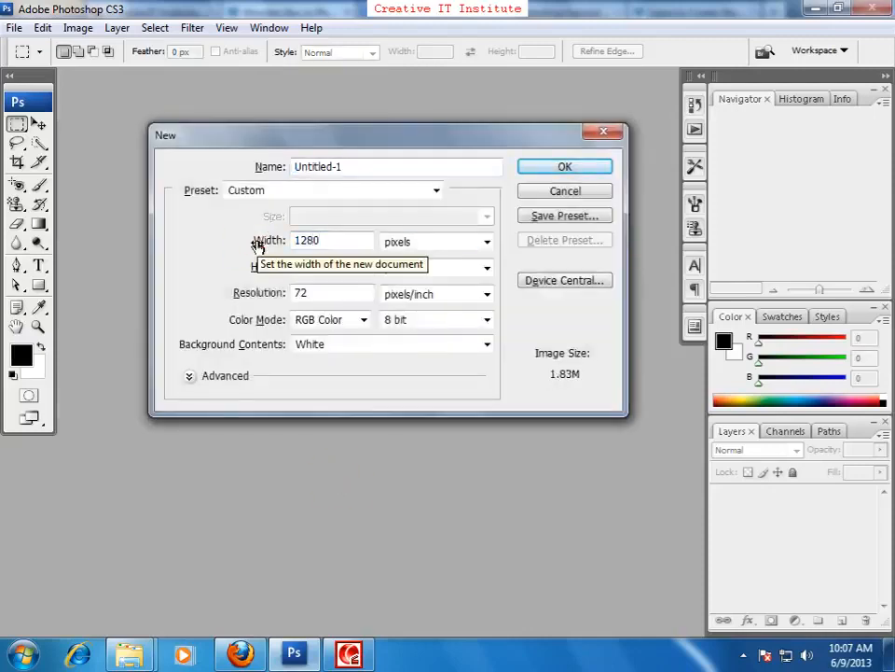
{"action": "key", "text": "Tab"}
{"action": "key", "text": "Tab"}
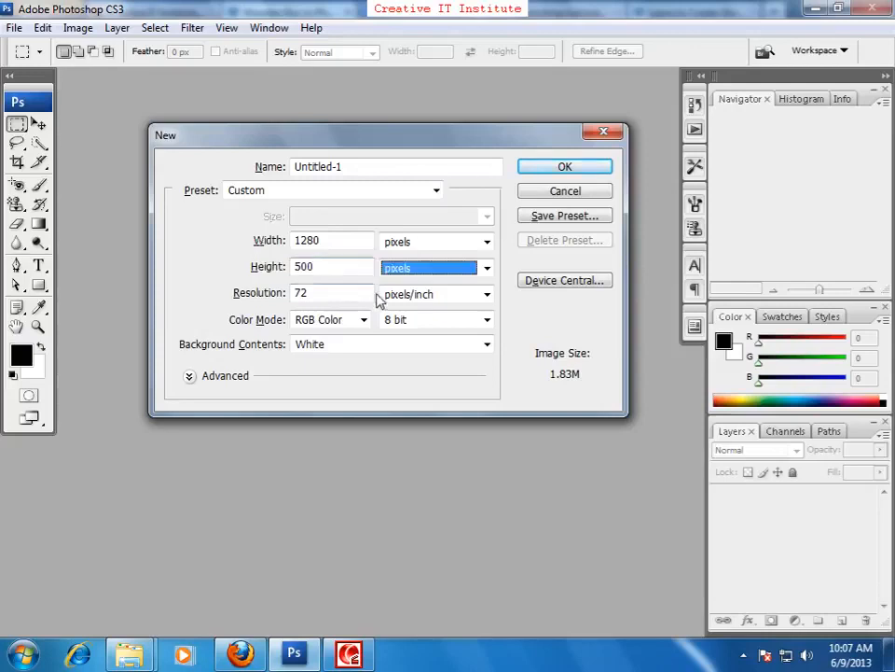
{"action": "left_click", "coordinate": [271, 268]}
{"action": "type", "text": "1024"}
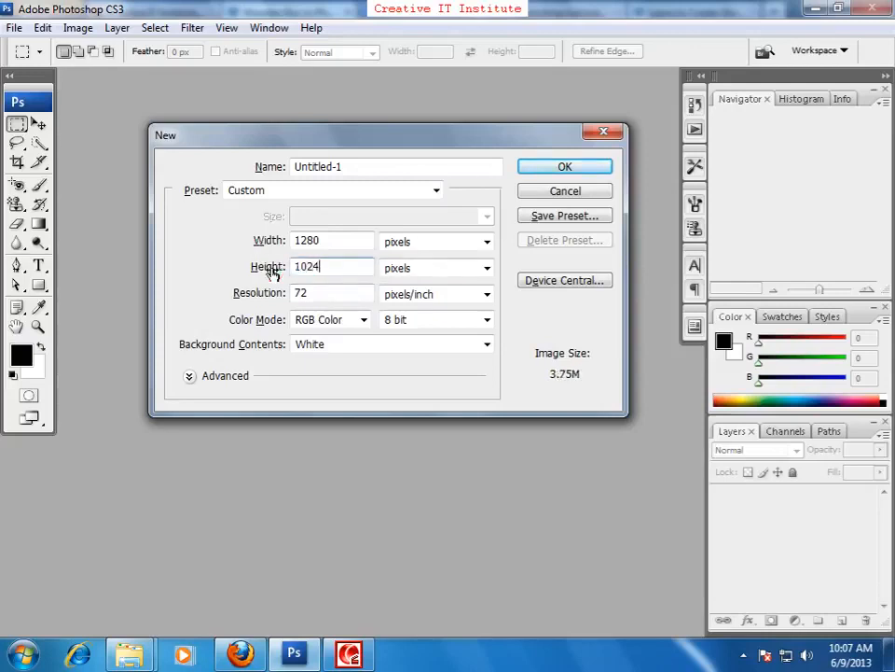
{"action": "left_click", "coordinate": [588, 167]}
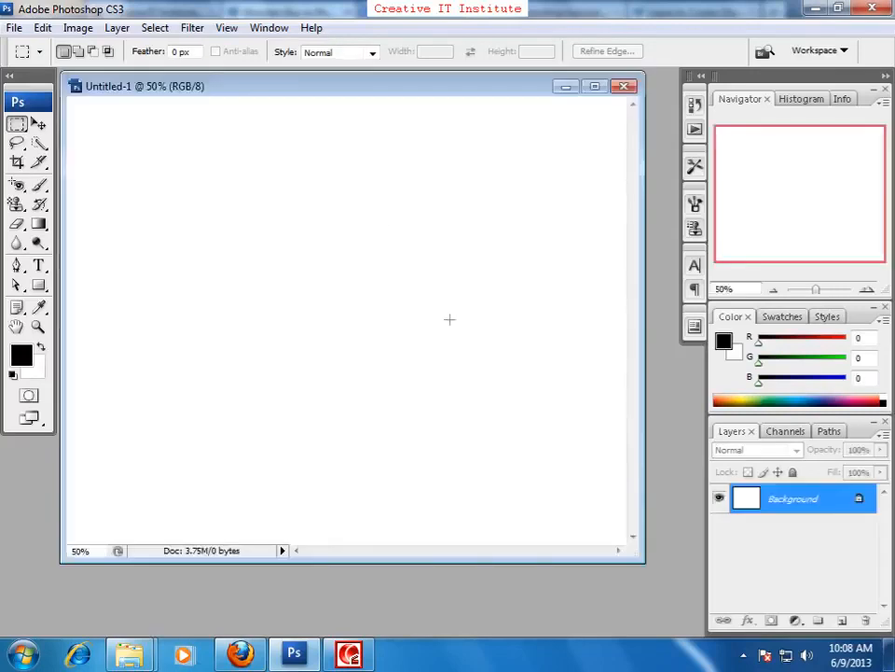
- Show the new document in full-screen mode with menu bar, and review step 2 of the wooden box tutorial in Firefox
{"action": "key", "text": "f"}
{"action": "key", "text": "f"}
{"action": "left_click_drag", "start_coordinate": [507, 350], "coordinate": [423, 324]}
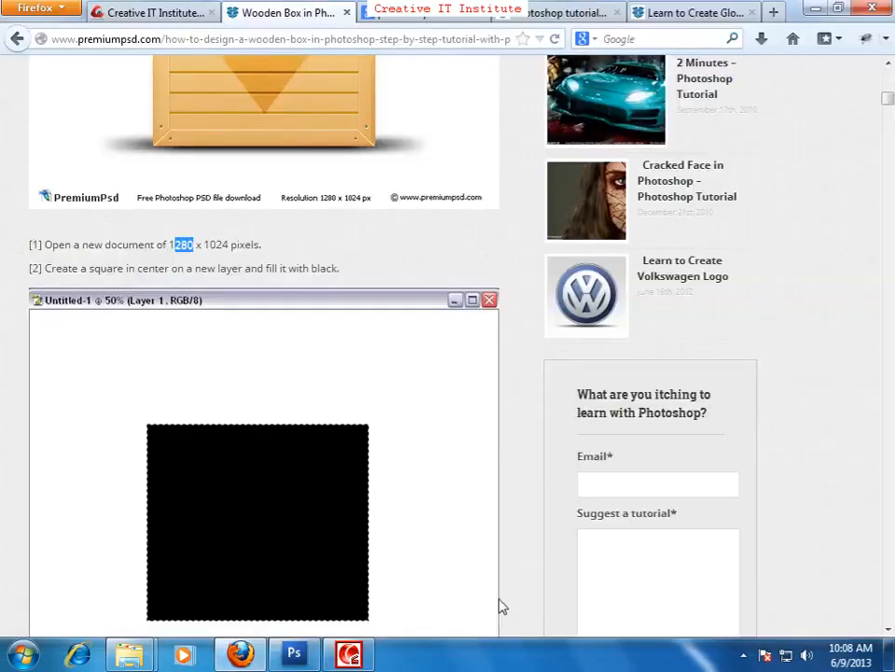
{"action": "scroll", "coordinate": [229, 323], "scroll_direction": "down", "scroll_amount": 2}
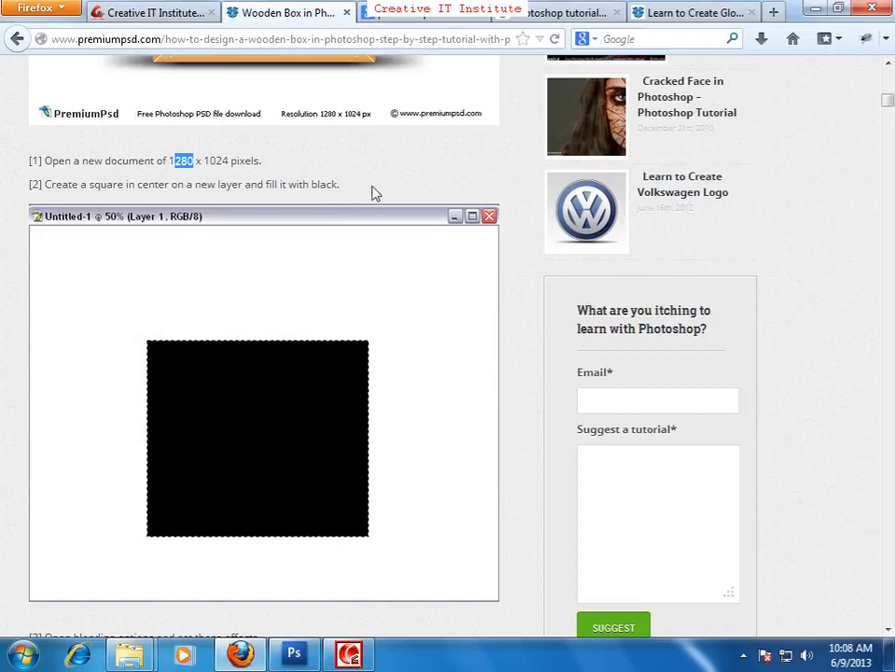
- Back in Photoshop, add a new layer, marquee-select a square around the canvas centre and fill it with the black foreground colour
{"action": "key", "text": "alt+Tab"}
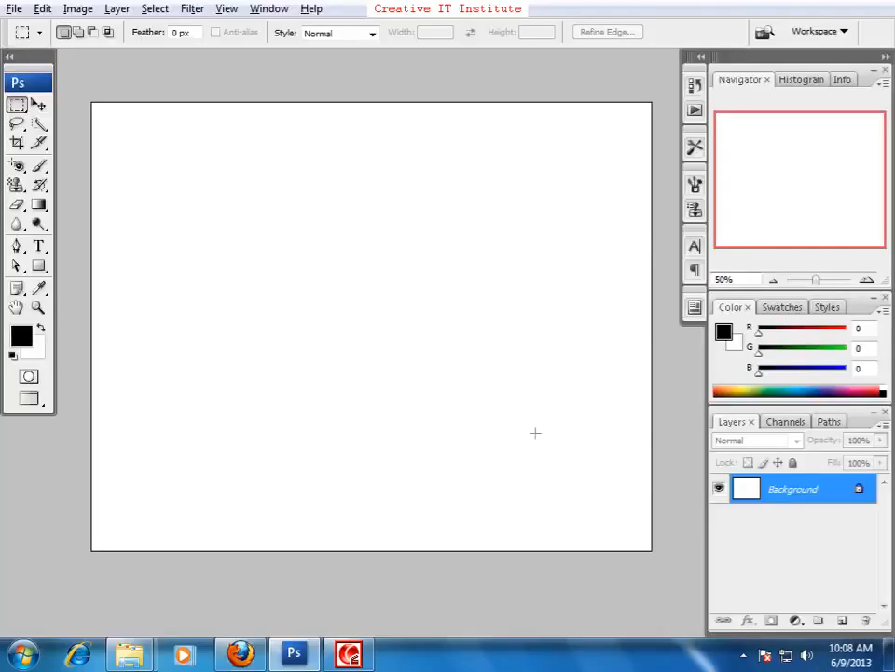
{"action": "left_click", "coordinate": [842, 620]}
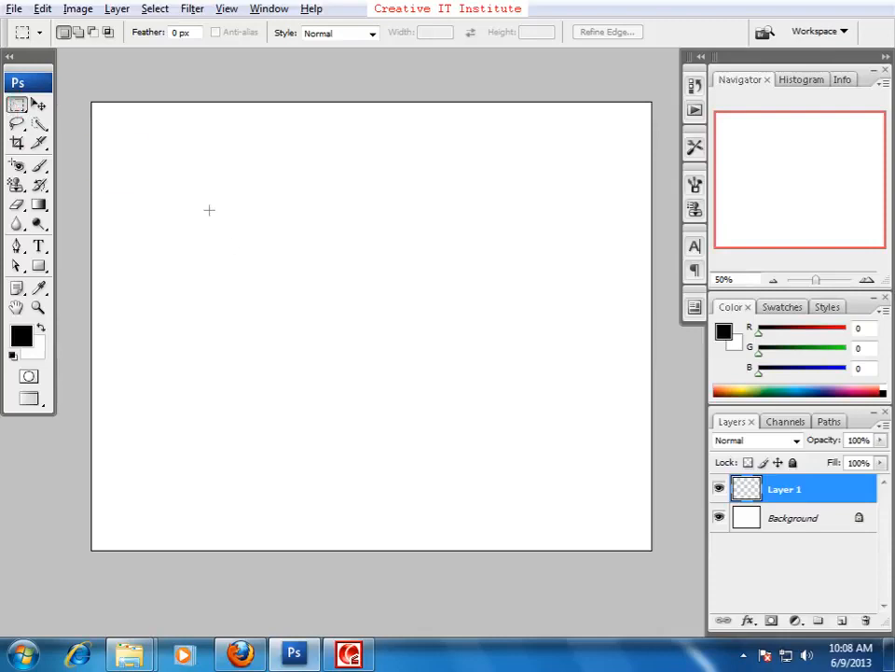
{"action": "left_click_drag", "start_coordinate": [208, 210], "coordinate": [596, 422]}
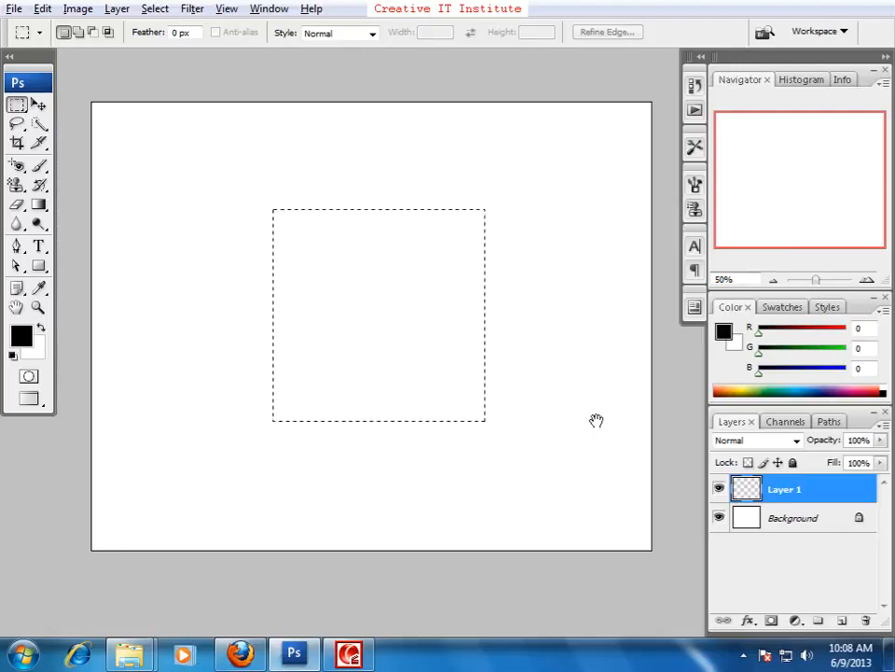
{"action": "key", "text": "alt"}
{"action": "key", "text": "alt+BackSpace"}
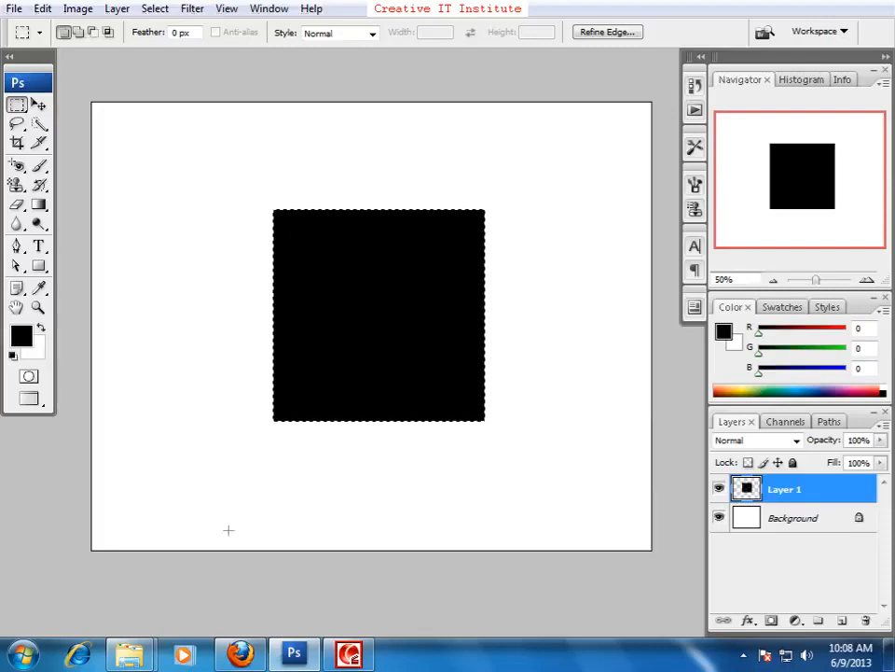
- Switch to Firefox and review step 3 of the wooden box tutorial, including its Inner Shadow blending settings
{"action": "key", "text": "alt+Tab"}
{"action": "scroll", "coordinate": [346, 461], "scroll_direction": "down", "scroll_amount": 5}
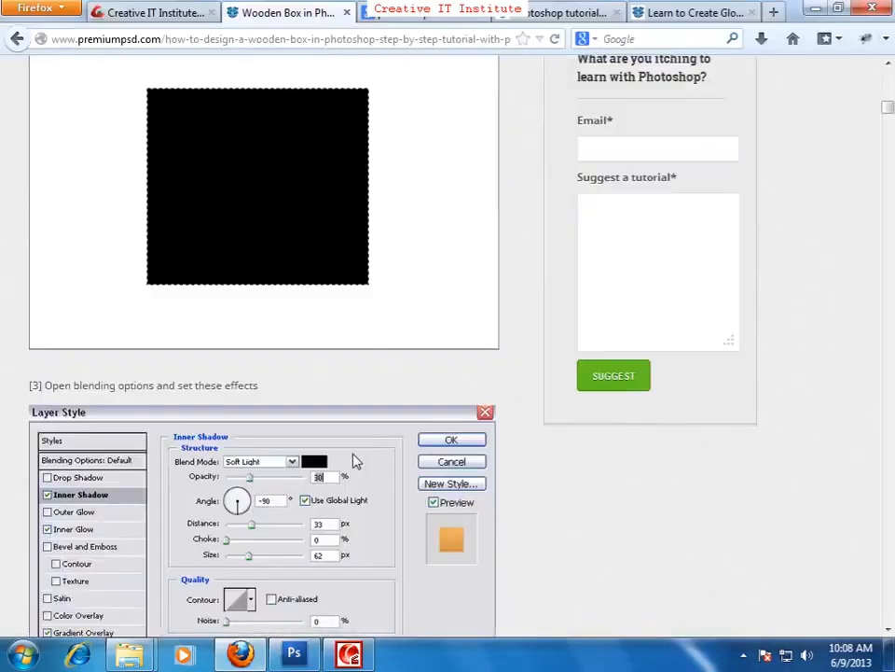
{"action": "scroll", "coordinate": [354, 460], "scroll_direction": "down", "scroll_amount": 2}
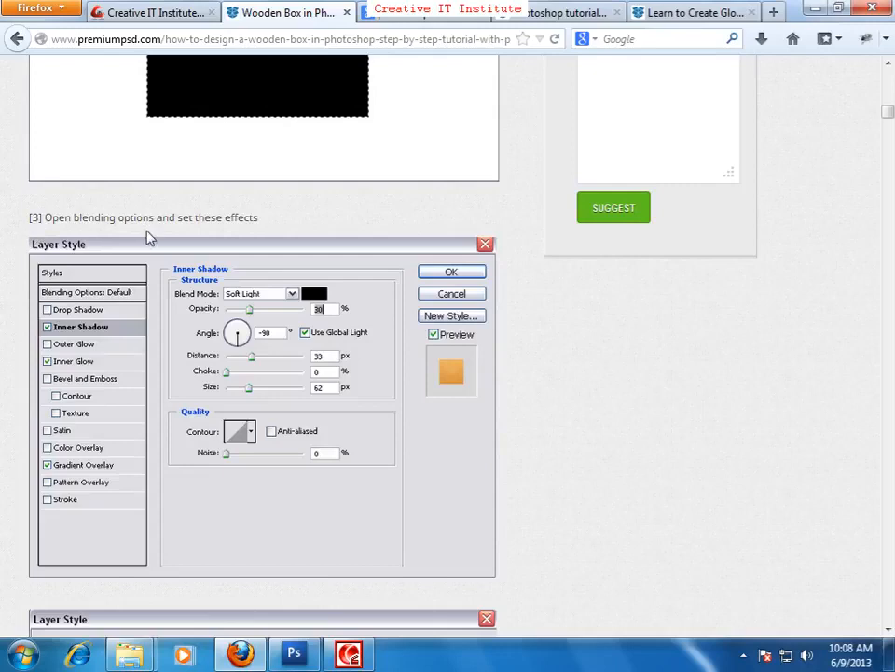
{"action": "scroll", "coordinate": [268, 243], "scroll_direction": "up", "scroll_amount": 8}
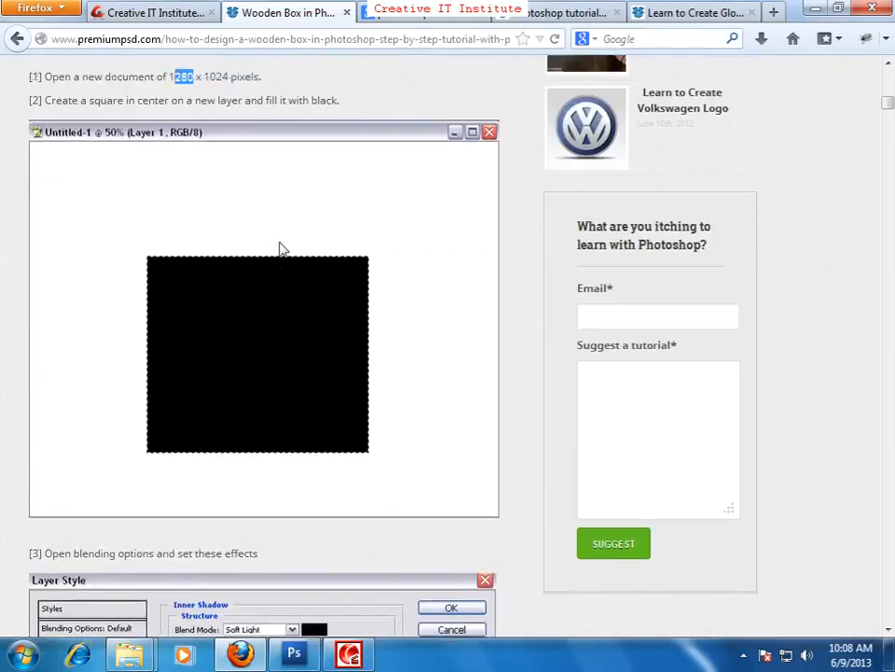
{"action": "scroll", "coordinate": [158, 372], "scroll_direction": "down", "scroll_amount": 12}
{"action": "scroll", "coordinate": [171, 364], "scroll_direction": "up", "scroll_amount": 5}
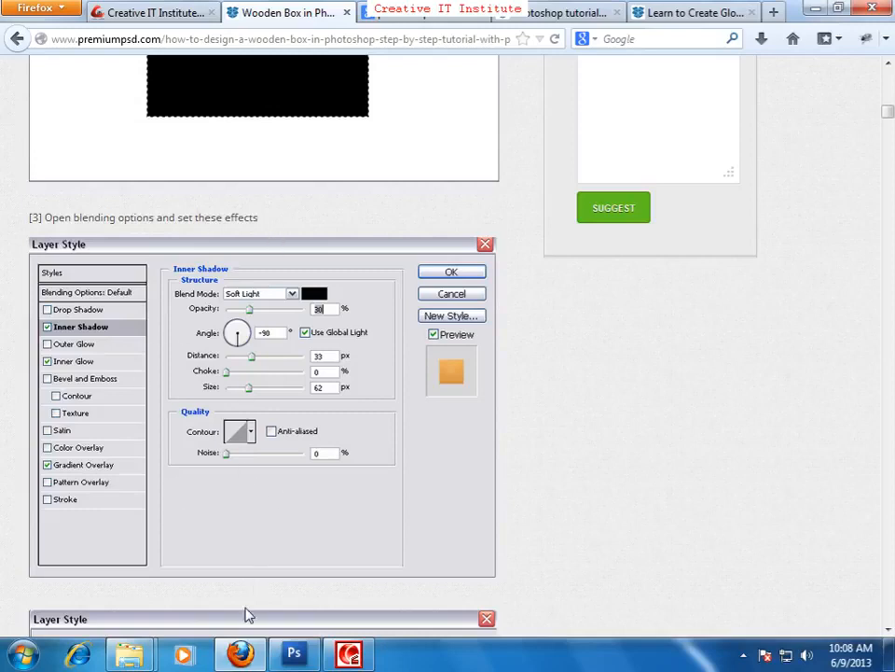
- Return to Photoshop, deselect the black square and open Layer 1's blending options, arranging canvas and dialog so the square stays visible
{"action": "left_click", "coordinate": [312, 659]}
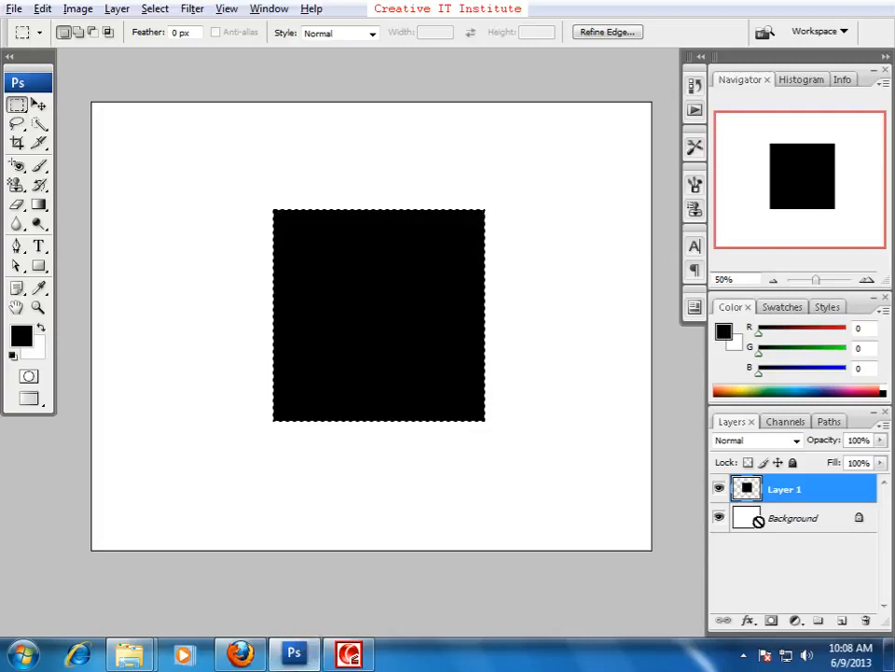
{"action": "left_click", "coordinate": [342, 361]}
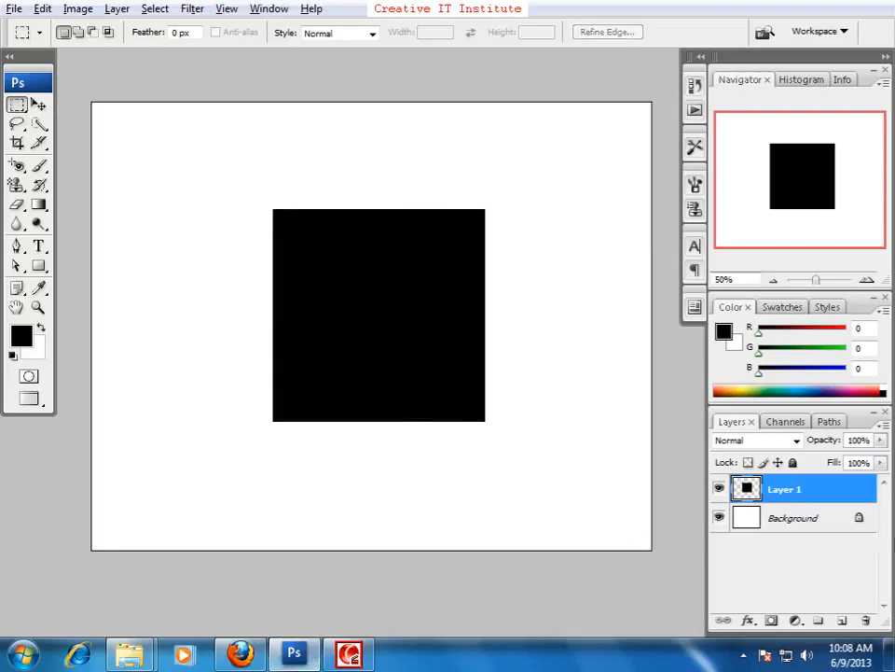
{"action": "double_click", "coordinate": [859, 489]}
{"action": "left_click_drag", "start_coordinate": [288, 230], "coordinate": [152, 210]}
{"action": "left_click_drag", "start_coordinate": [467, 19], "coordinate": [446, 100]}
- Check the tutorial's effect list in Firefox, then in Photoshop enable Inner Shadow on the square with the Soft Light blend mode
{"action": "key", "text": "alt+Tab"}
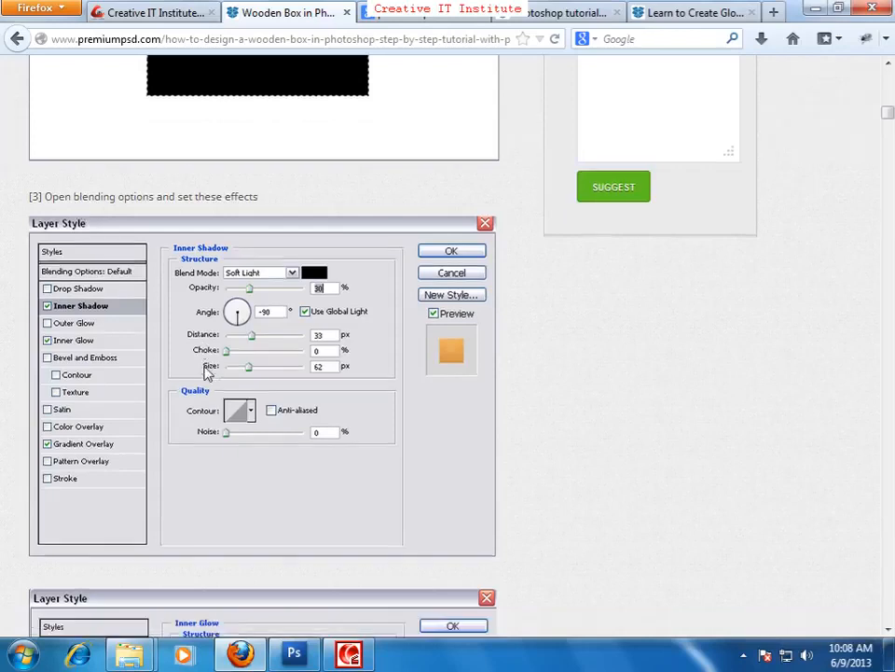
{"action": "scroll", "coordinate": [93, 279], "scroll_direction": "down", "scroll_amount": 2}
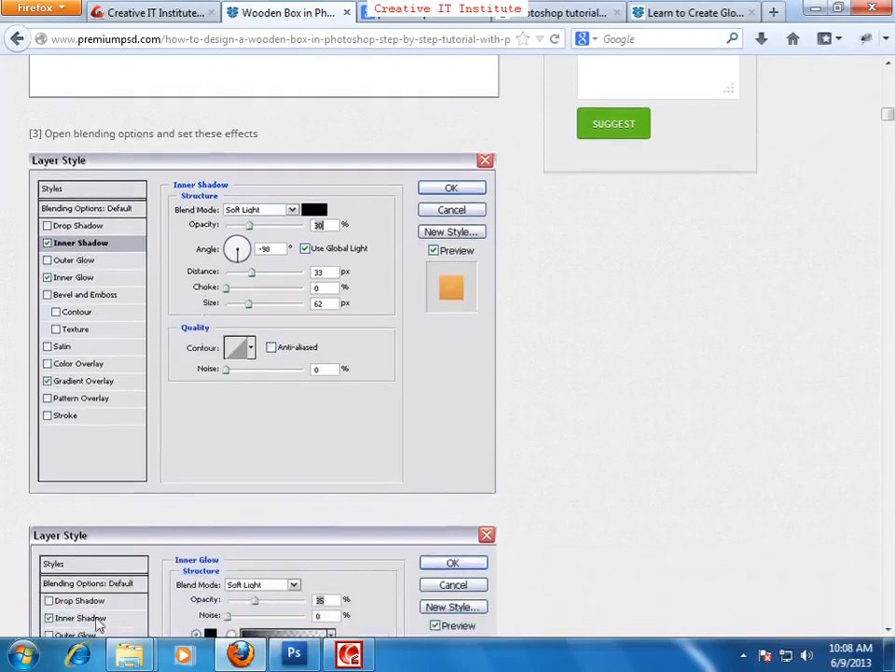
{"action": "scroll", "coordinate": [131, 396], "scroll_direction": "up", "scroll_amount": 2}
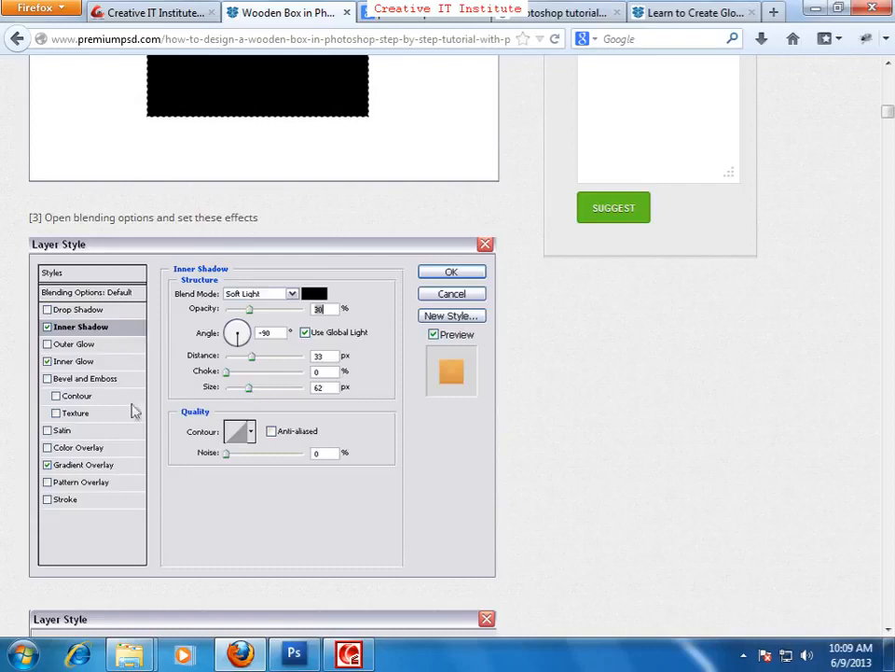
{"action": "key", "text": "alt+Tab"}
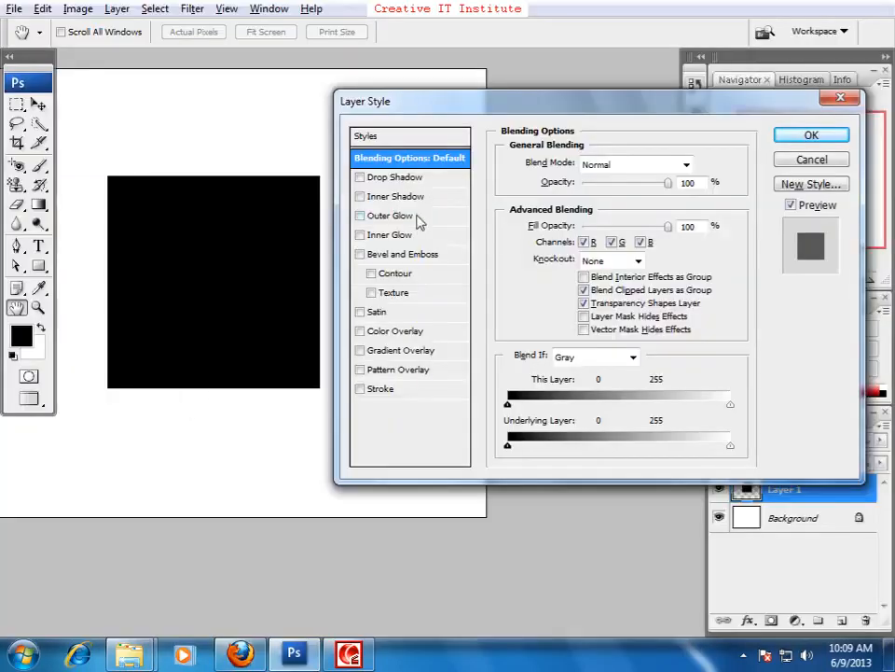
{"action": "left_click", "coordinate": [390, 198]}
{"action": "key", "text": "alt+o"}
{"action": "key", "text": "alt+Tab"}
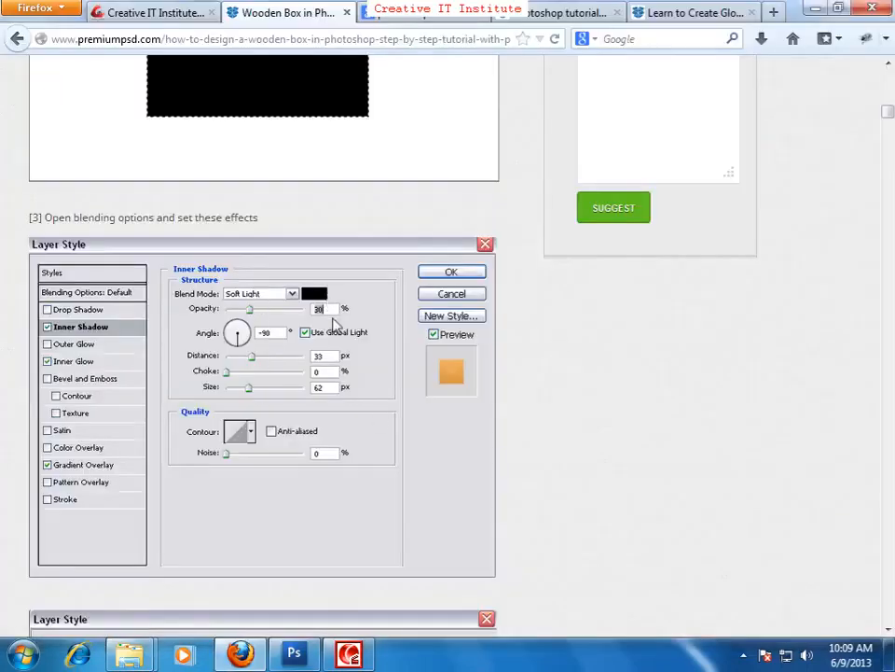
{"action": "key", "text": "alt+Tab"}
{"action": "left_click", "coordinate": [659, 166]}
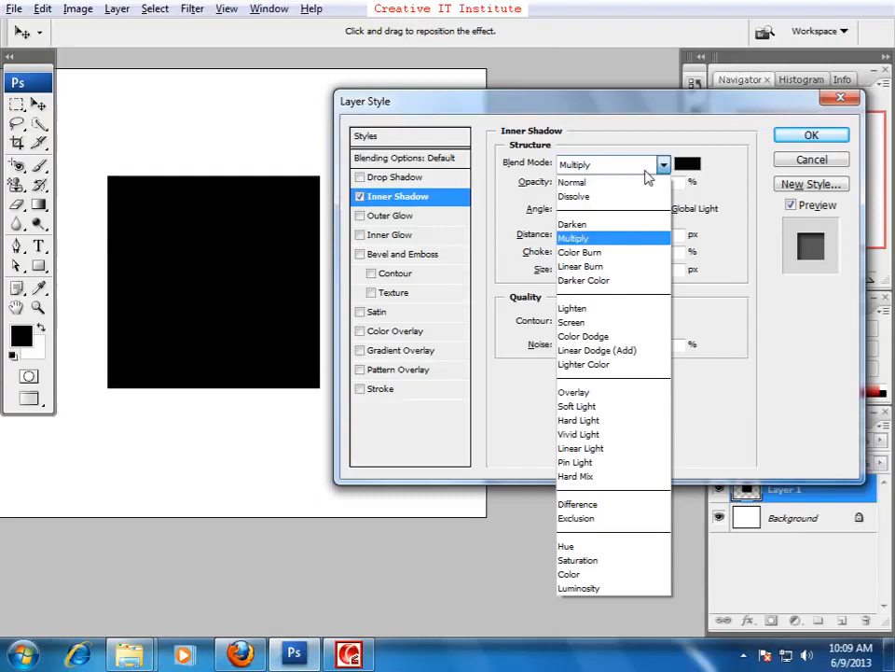
{"action": "left_click", "coordinate": [579, 407]}
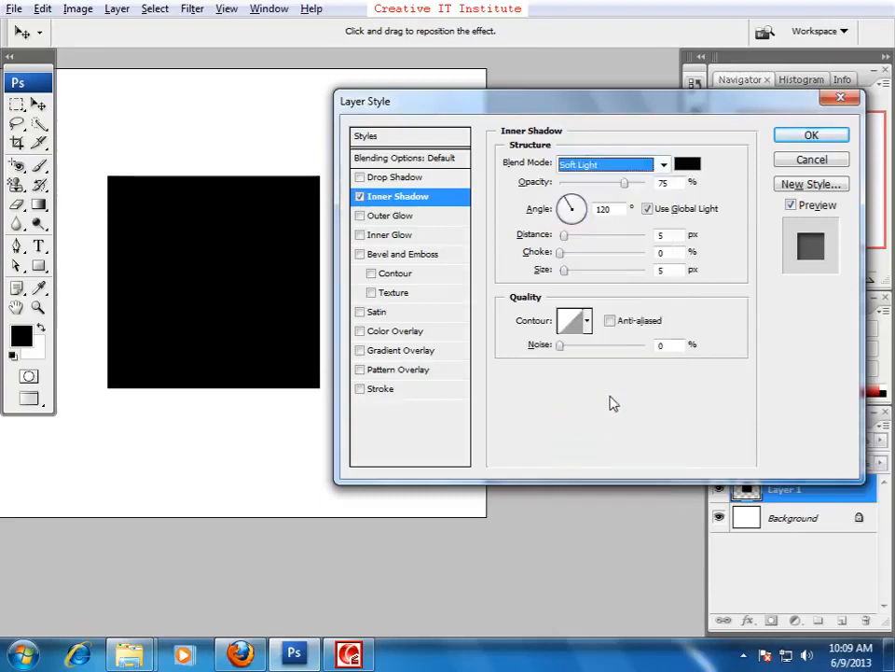
- Set the Inner Shadow's opacity to 30% and compare it with the tutorial's reference in Firefox
{"action": "left_click", "coordinate": [349, 653]}
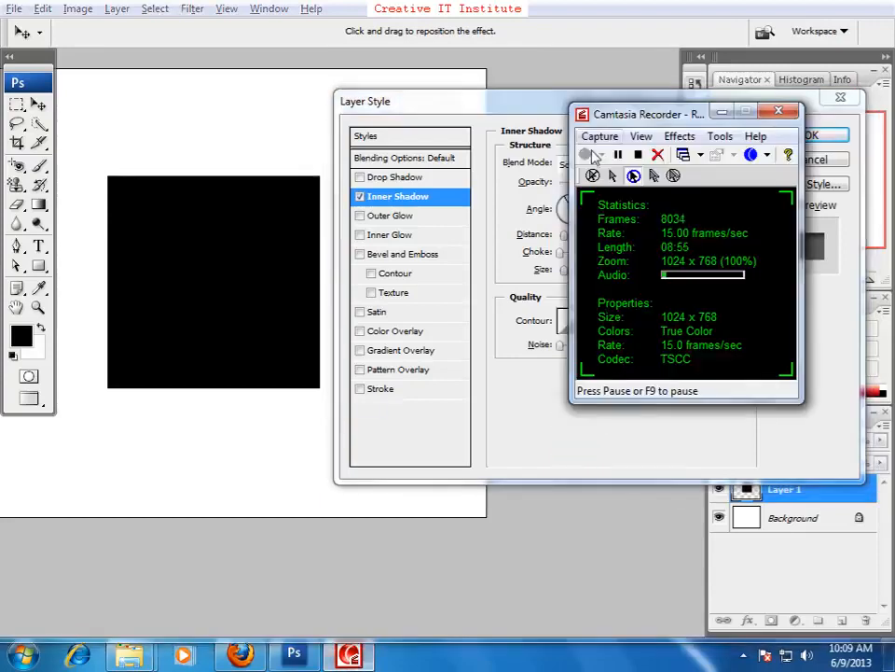
{"action": "left_click", "coordinate": [526, 109]}
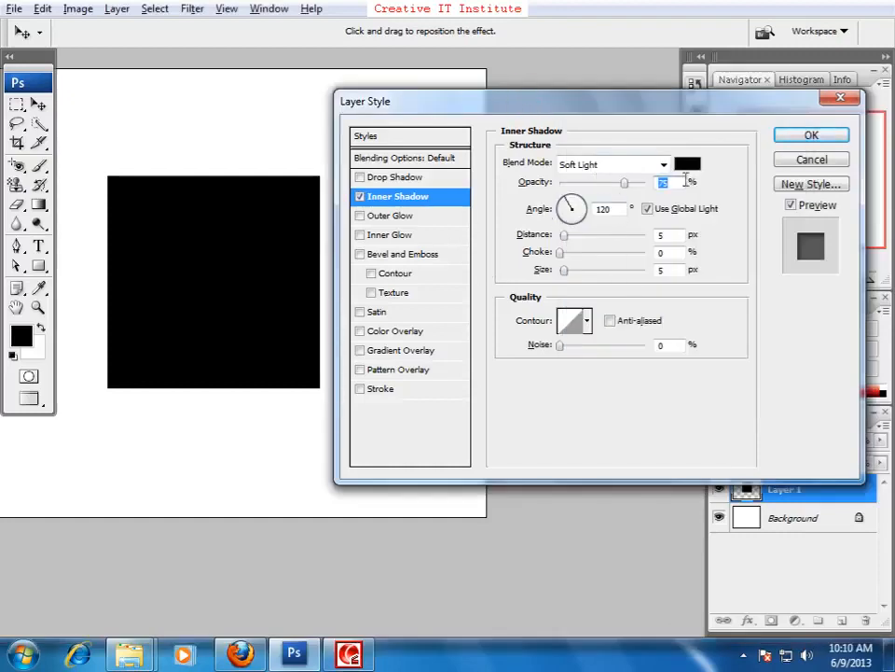
{"action": "type", "text": "30"}
{"action": "key", "text": "F9"}
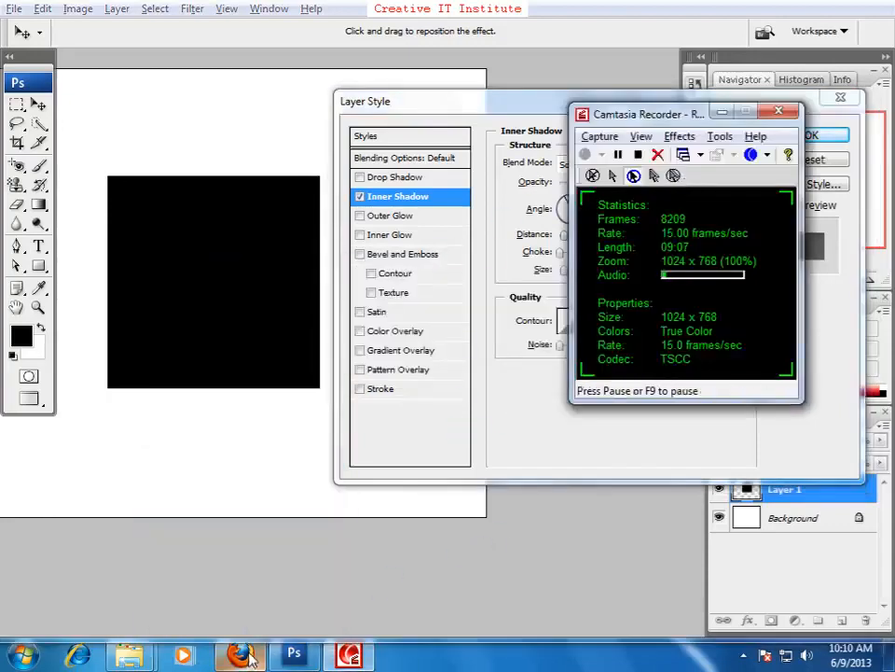
{"action": "key", "text": "alt+Tab"}
{"action": "mouse_move", "coordinate": [261, 590]}
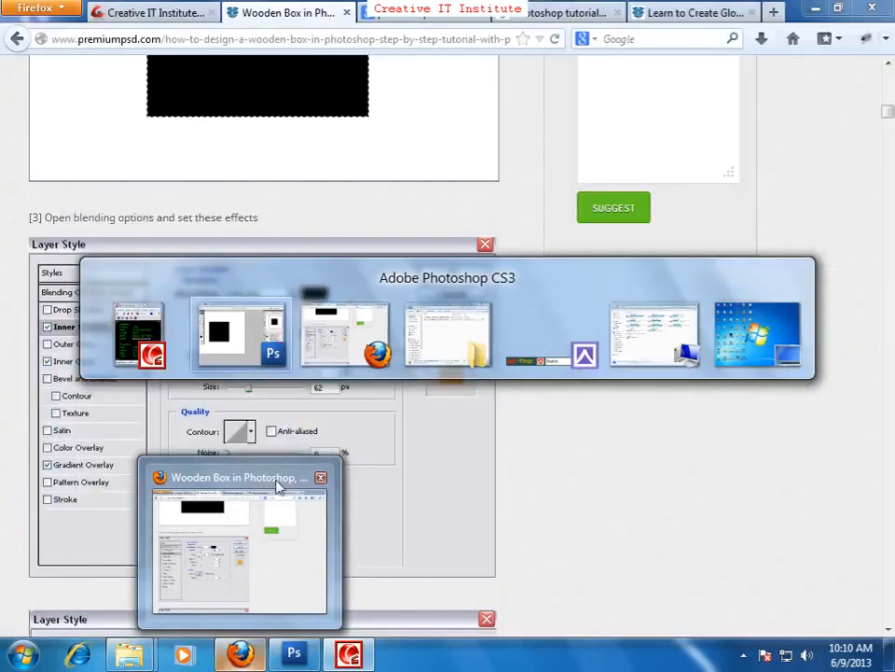
{"action": "key", "text": "alt+Tab"}
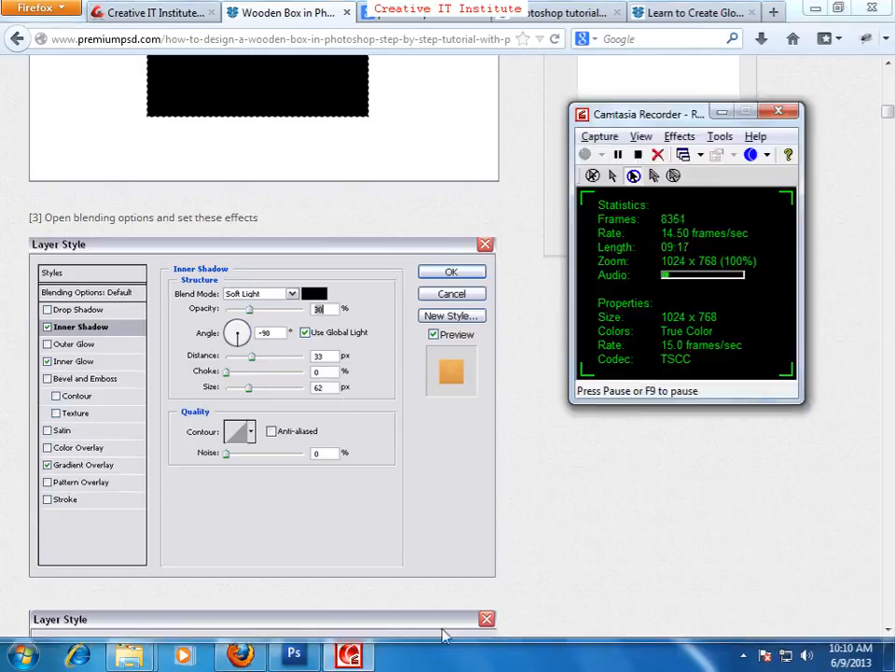
{"action": "key", "text": "alt+Tab"}
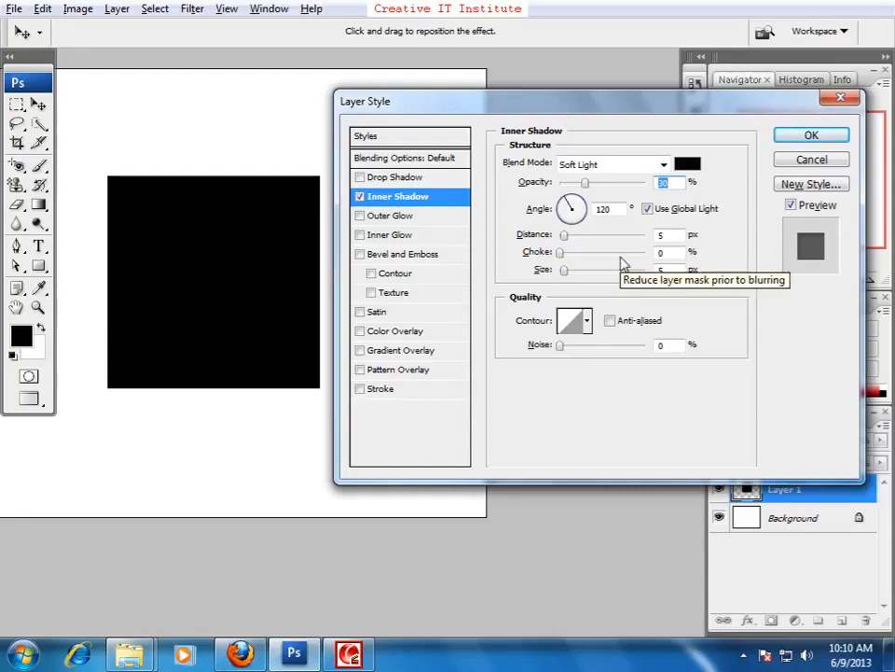
- Look up the shadow angle in the Firefox tutorial and set the Inner Shadow's angle to -90° in Photoshop
{"action": "left_click", "coordinate": [239, 652]}
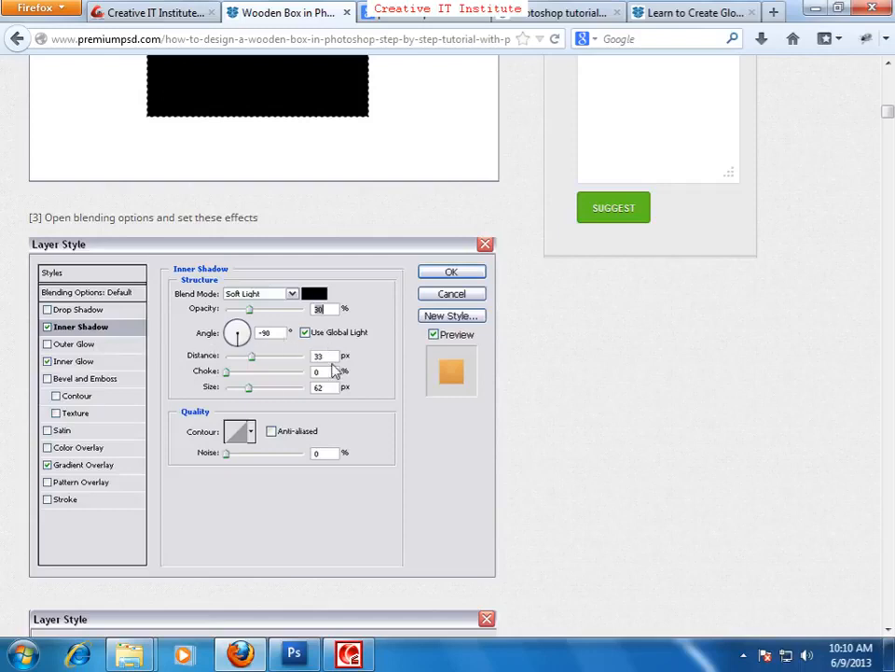
{"action": "key", "text": "alt"}
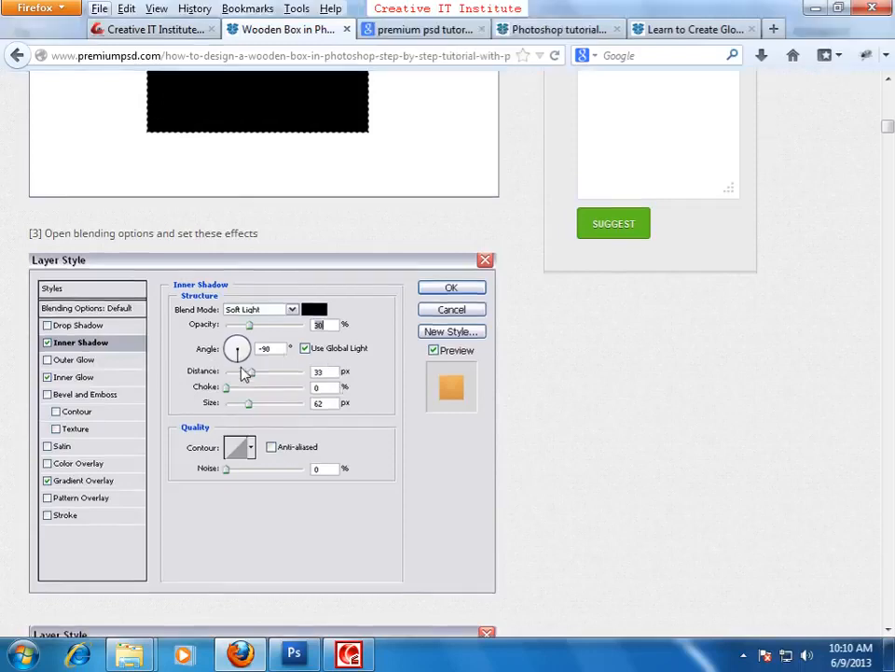
{"action": "left_click", "coordinate": [278, 402]}
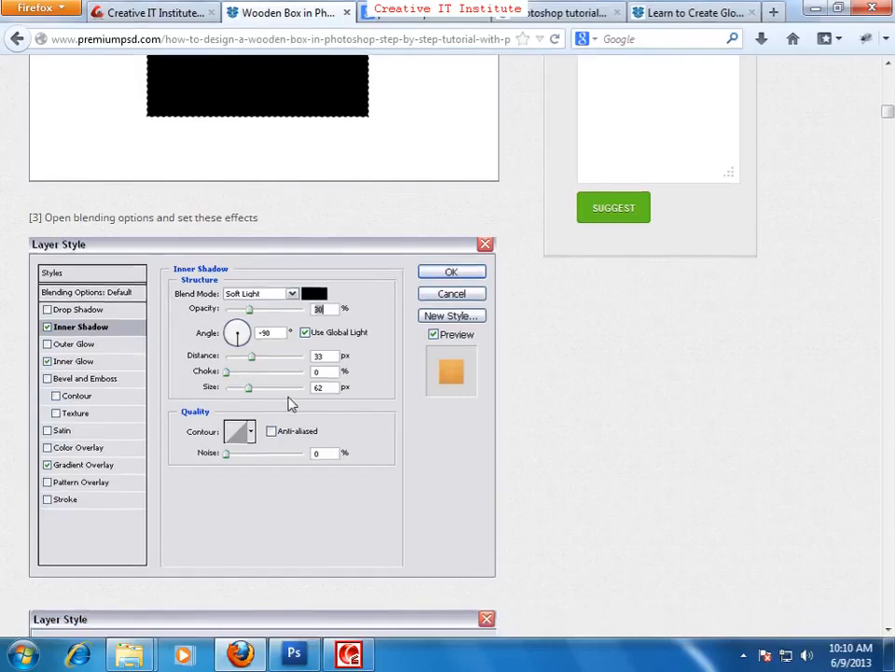
{"action": "key", "text": "alt+Tab"}
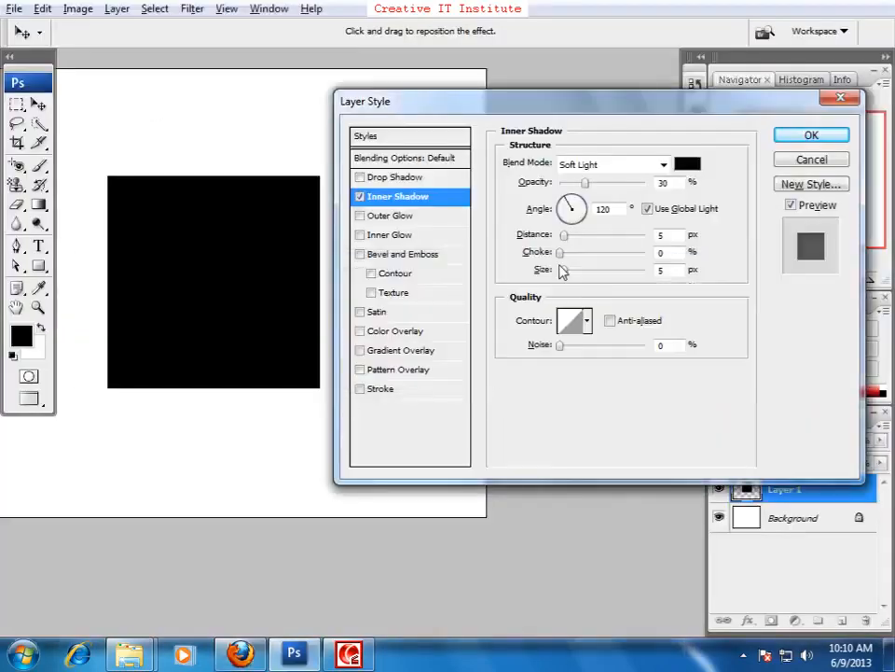
{"action": "double_click", "coordinate": [598, 210]}
{"action": "type", "text": "-90"}
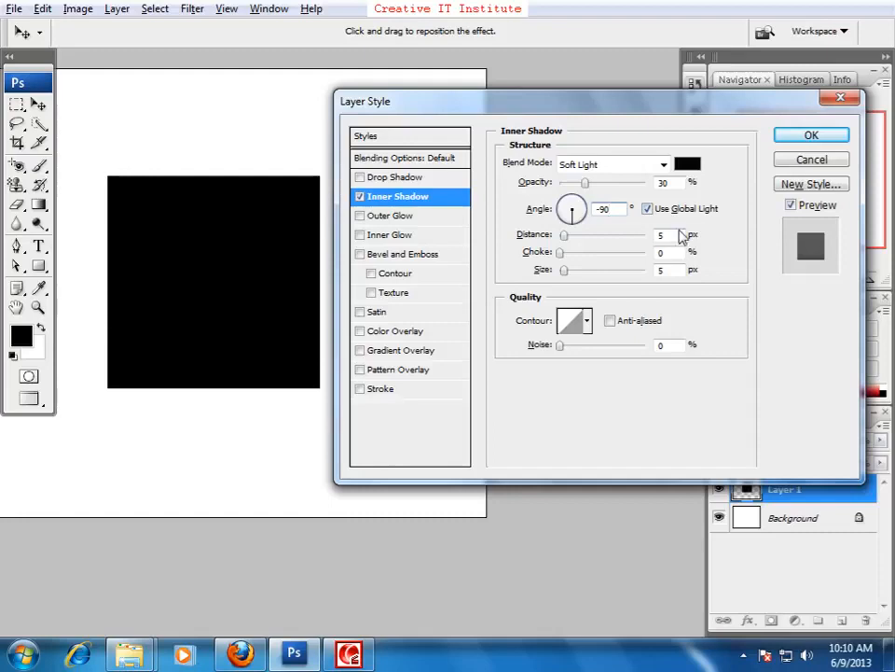
- Following the Firefox tutorial, set the Inner Shadow's distance to 33 px and size to 62 px in Photoshop
{"action": "key", "text": "alt+Tab"}
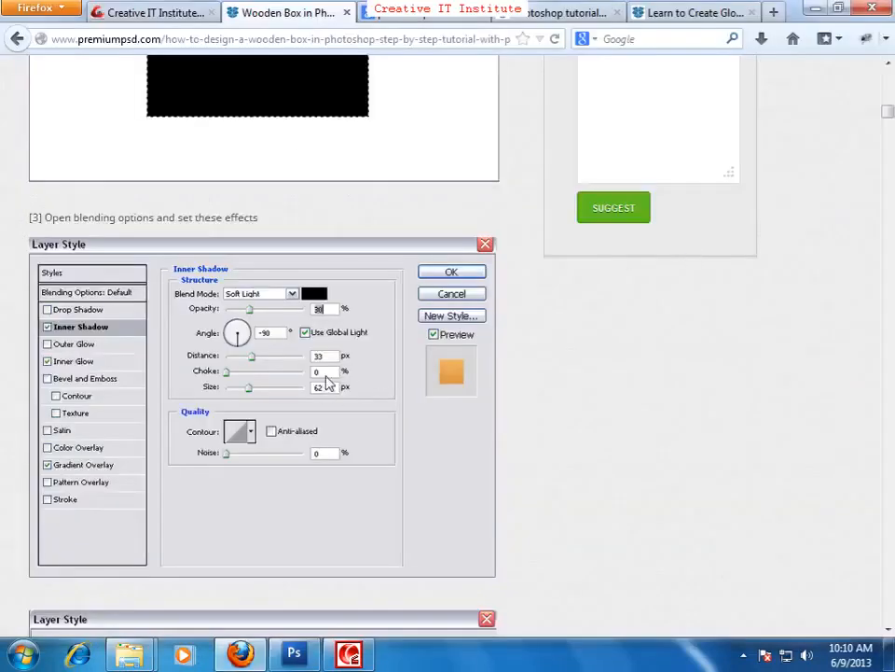
{"action": "key", "text": "alt+Tab"}
{"action": "double_click", "coordinate": [677, 235]}
{"action": "type", "text": "33"}
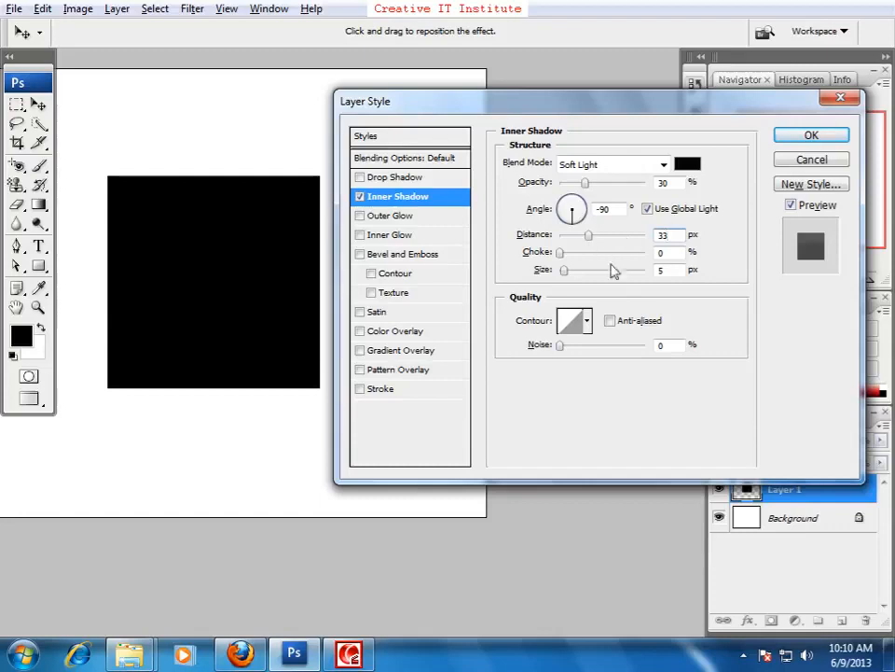
{"action": "double_click", "coordinate": [667, 270]}
{"action": "type", "text": "62"}
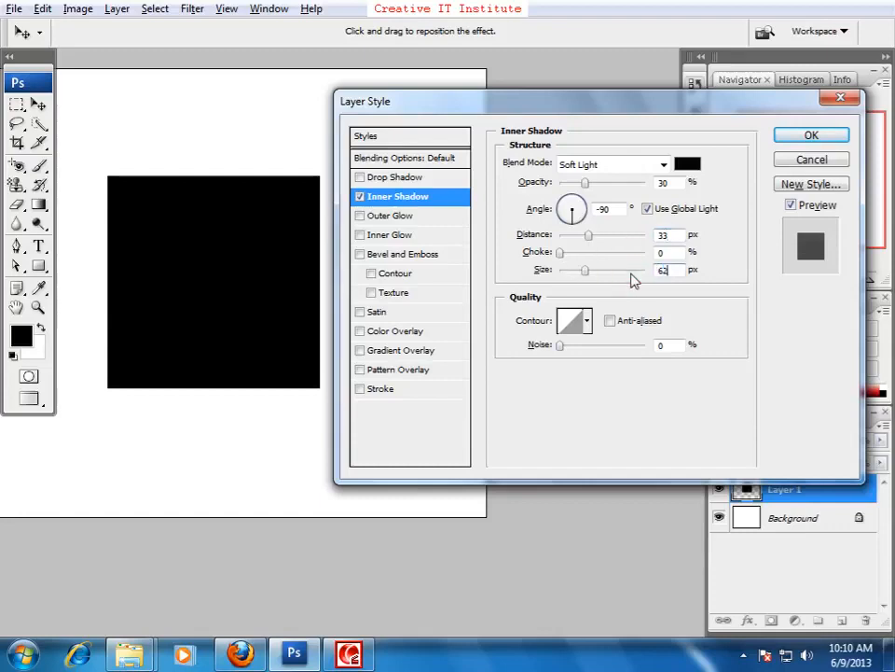
- Look up the tutorial's Inner Glow settings in Firefox, then enable Inner Glow on the square in Photoshop
{"action": "key", "text": "alt+Tab"}
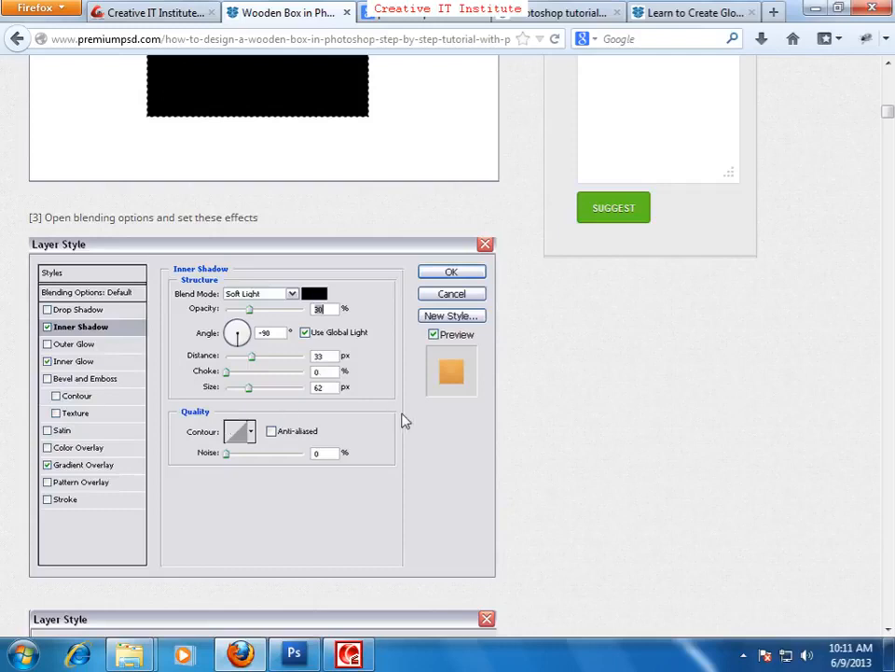
{"action": "scroll", "coordinate": [407, 424], "scroll_direction": "down", "scroll_amount": 5}
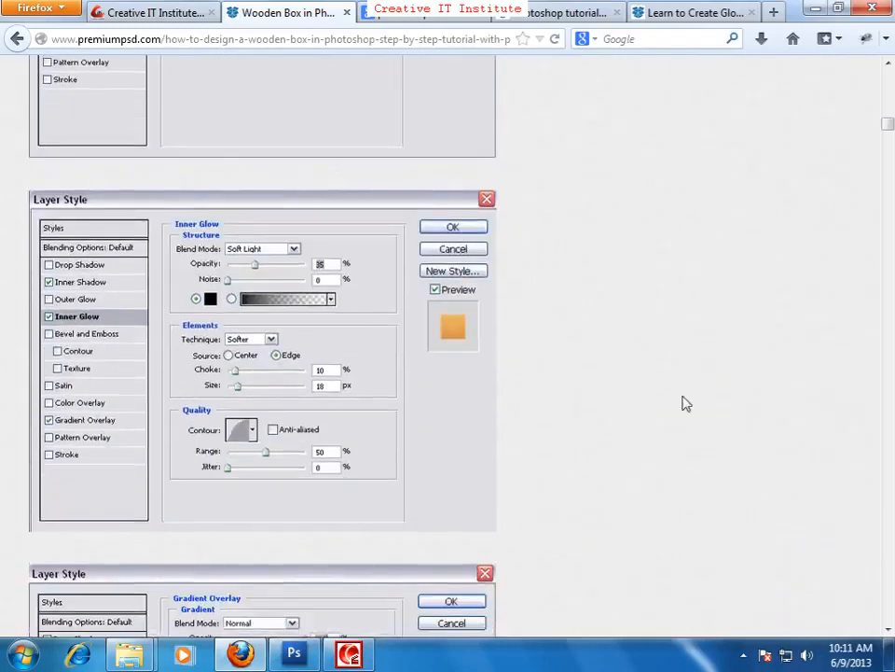
{"action": "scroll", "coordinate": [606, 437], "scroll_direction": "down", "scroll_amount": 1}
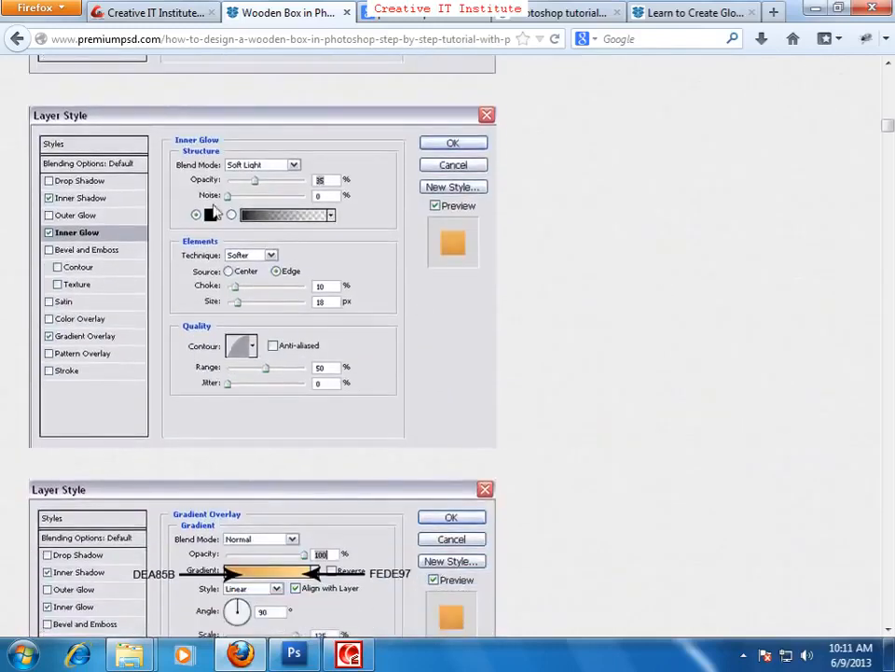
{"action": "key", "text": "alt+Tab"}
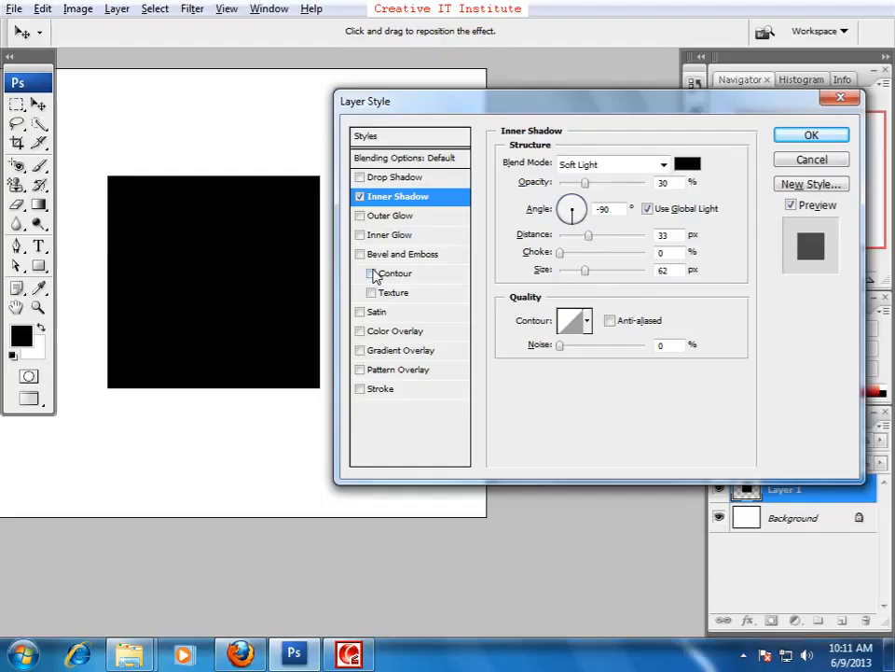
{"action": "left_click", "coordinate": [396, 239]}
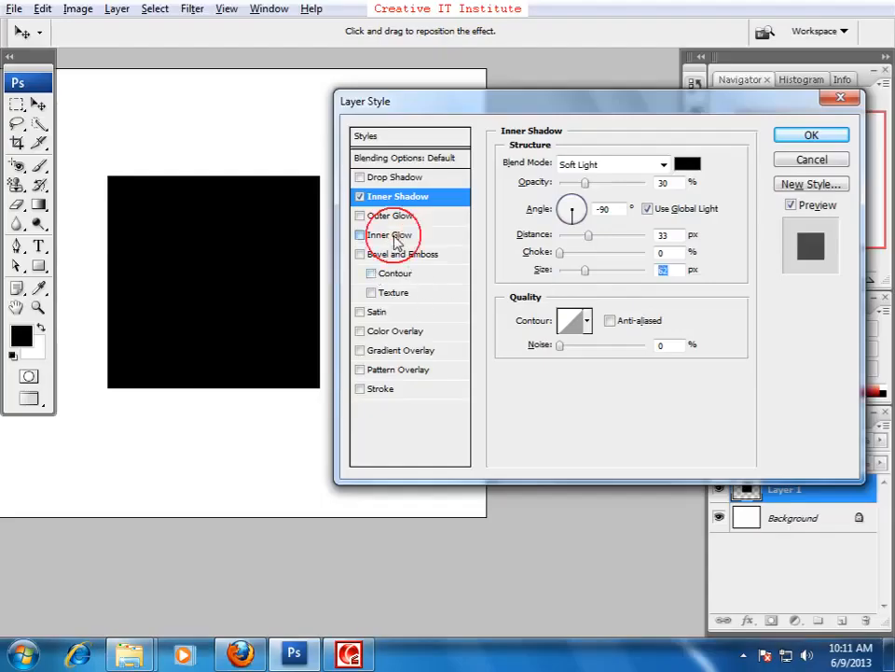
{"action": "left_click", "coordinate": [360, 236]}
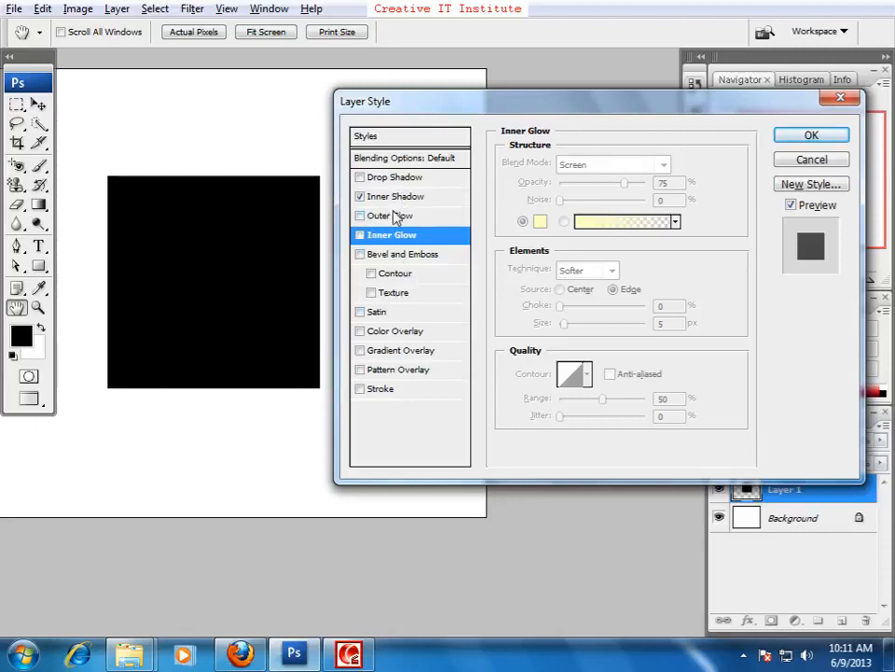
{"action": "key", "text": "alt+Tab"}
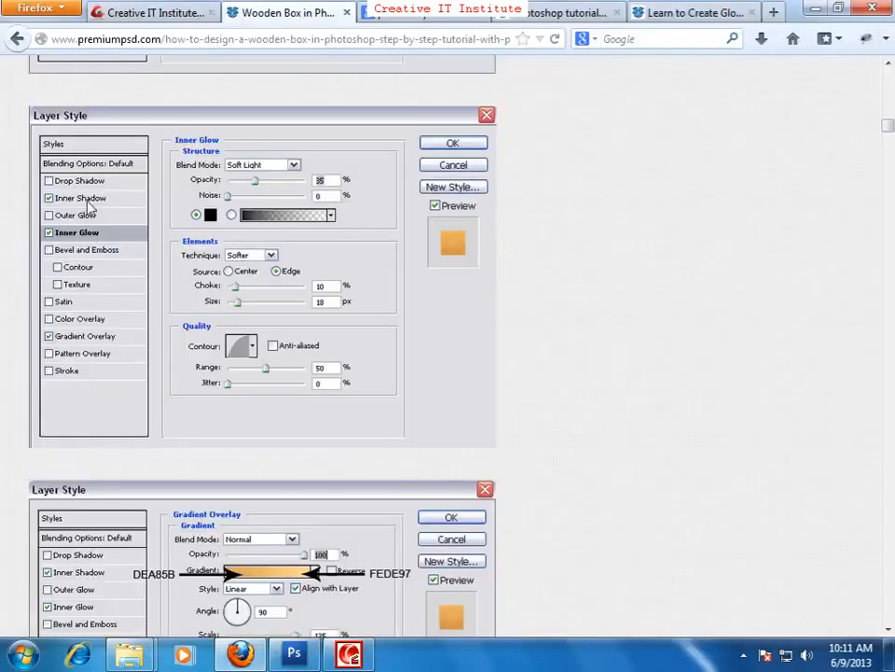
{"action": "key", "text": "alt+Tab"}
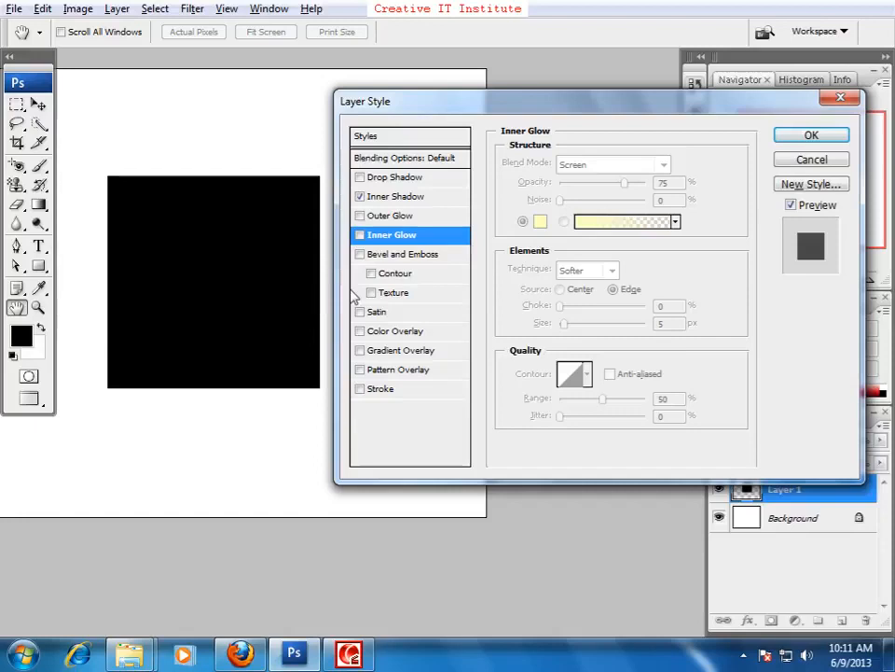
{"action": "left_click", "coordinate": [398, 239]}
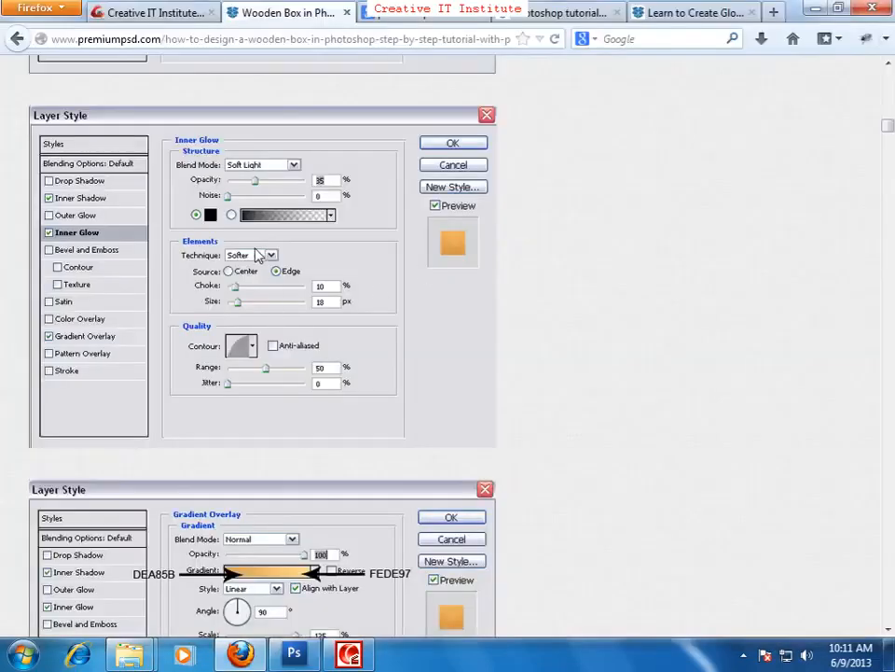
{"action": "key", "text": "alt+Tab"}
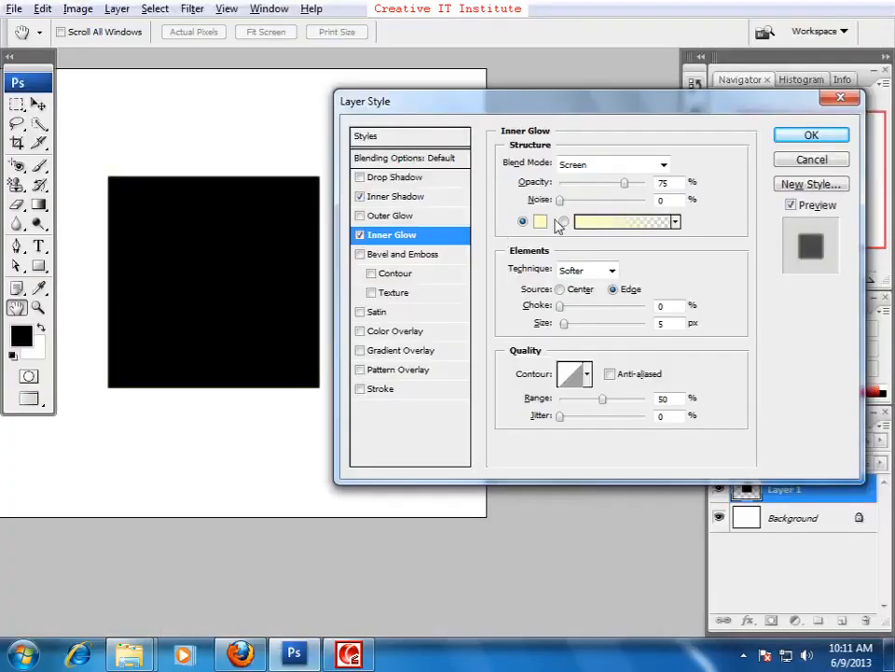
- Set the Inner Glow's blend mode to Soft Light and opacity to 35%, checking against the tutorial in Firefox
{"action": "left_click", "coordinate": [615, 166]}
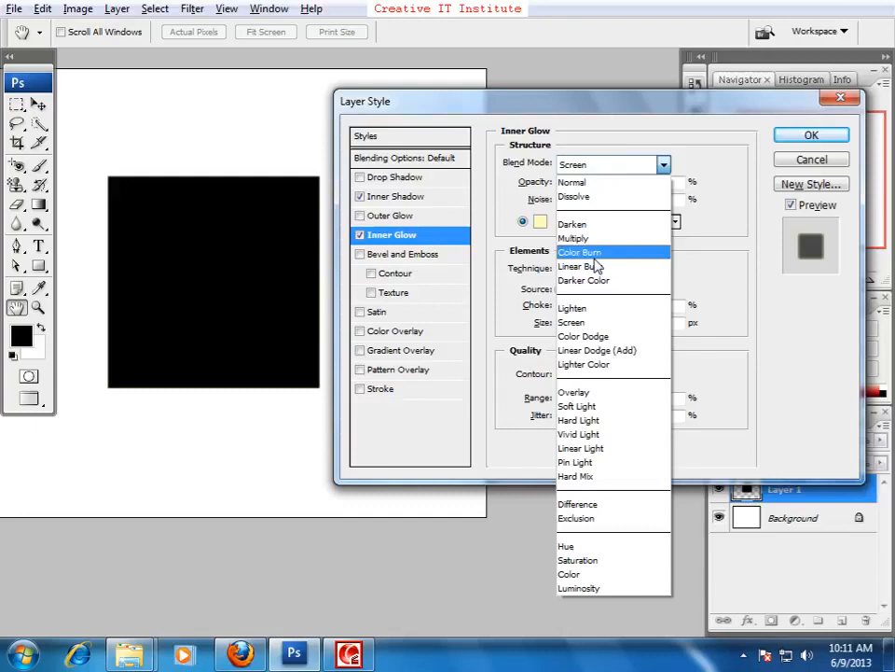
{"action": "left_click", "coordinate": [578, 406]}
{"action": "left_click", "coordinate": [630, 184]}
{"action": "type", "text": "35"}
{"action": "key", "text": "alt+Tab"}
{"action": "key", "text": "alt+Tab"}
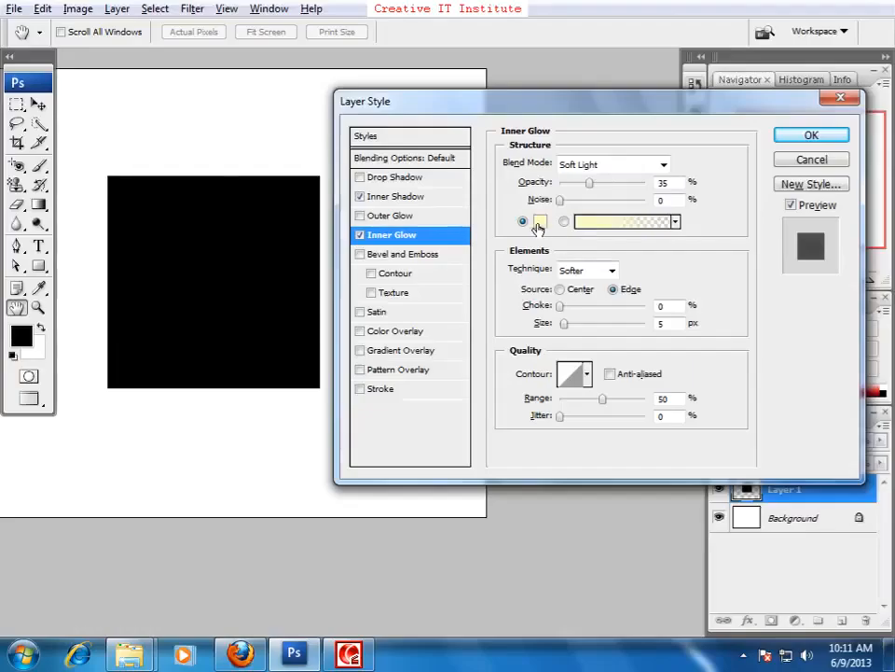
- Change the Inner Glow's solid colour to black
{"action": "left_click", "coordinate": [537, 167]}
{"action": "left_click", "coordinate": [423, 376]}
{"action": "left_click_drag", "start_coordinate": [446, 391], "coordinate": [448, 393]}
{"action": "left_click", "coordinate": [623, 142]}
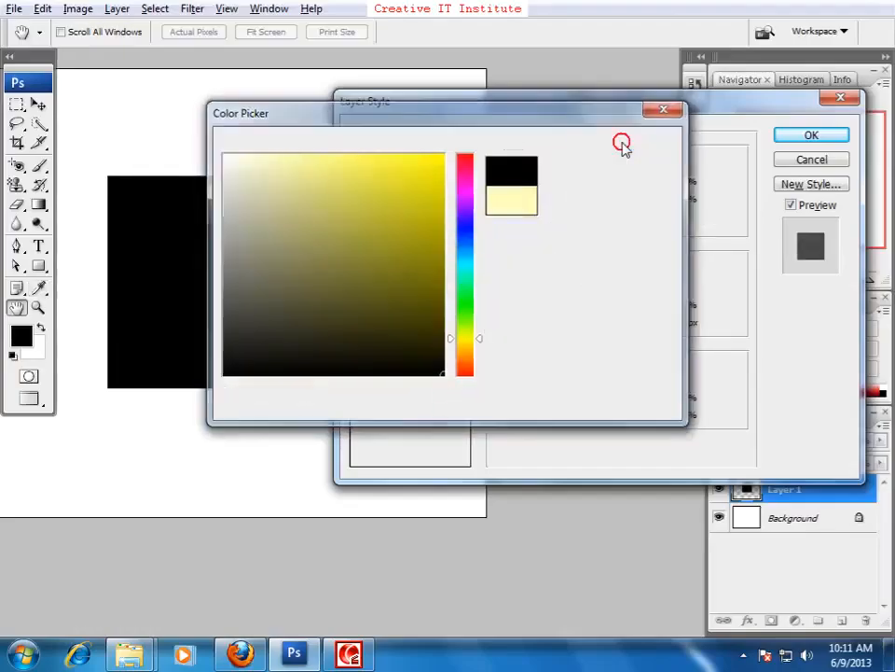
- Following the Firefox tutorial, set the Inner Glow's choke to 10% and size to 18 px in Photoshop
{"action": "key", "text": "alt+Tab"}
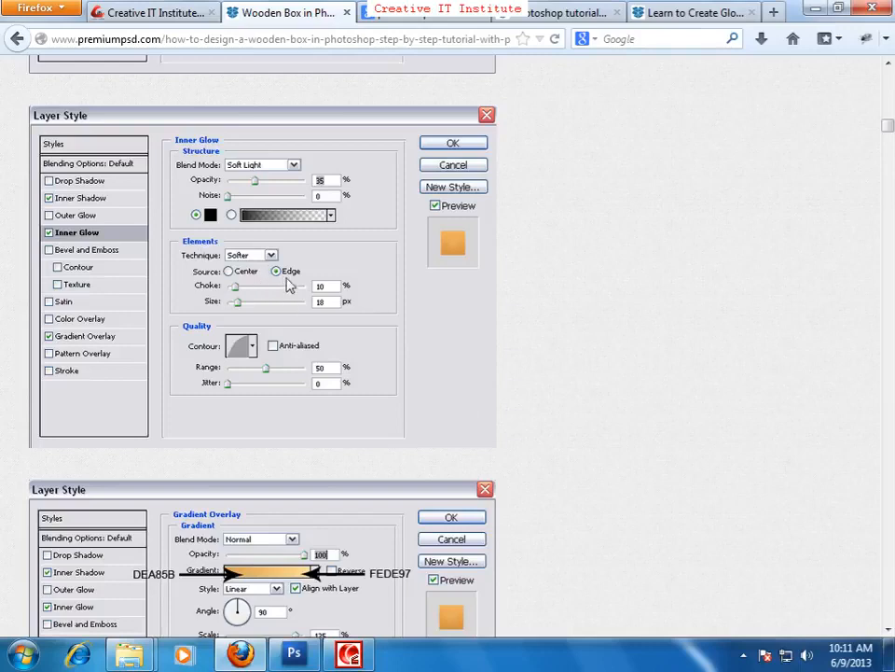
{"action": "key", "text": "alt+Tab"}
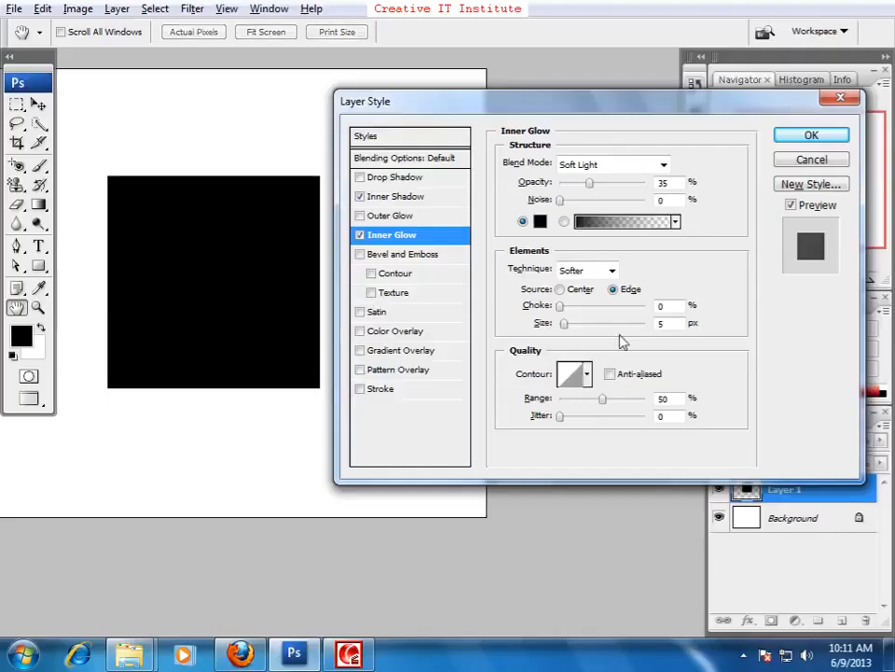
{"action": "double_click", "coordinate": [663, 305]}
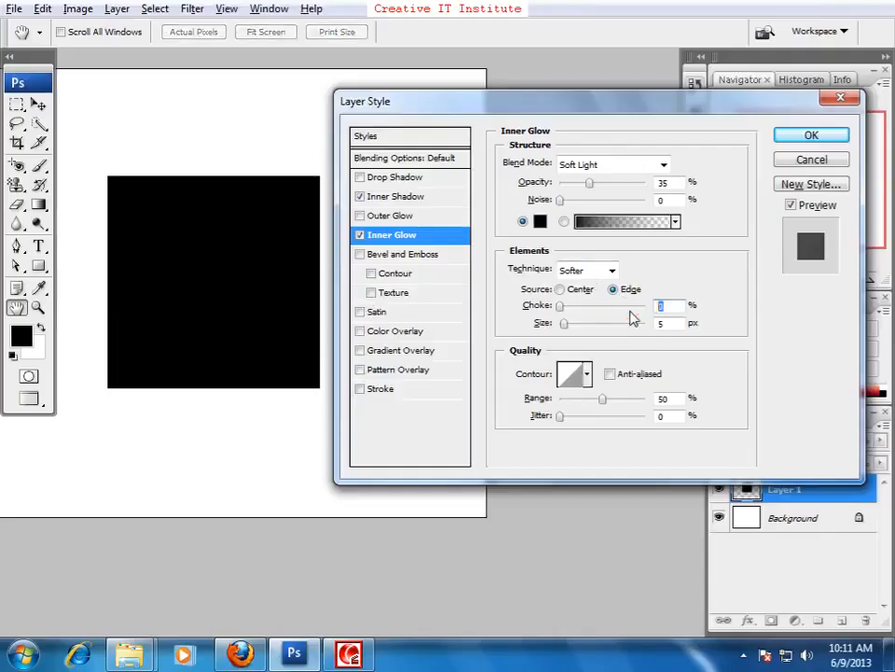
{"action": "type", "text": "18"}
{"action": "key", "text": "alt+Tab"}
{"action": "key", "text": "alt+Tab"}
{"action": "key", "text": "alt+Tab"}
{"action": "key", "text": "alt+Tab"}
{"action": "key", "text": "alt+Tab"}
{"action": "key", "text": "alt+Tab"}
- Give the Inner Glow the rounded quarter-circle contour preset shown in the tutorial
{"action": "left_click", "coordinate": [587, 374]}
{"action": "left_click", "coordinate": [485, 448]}
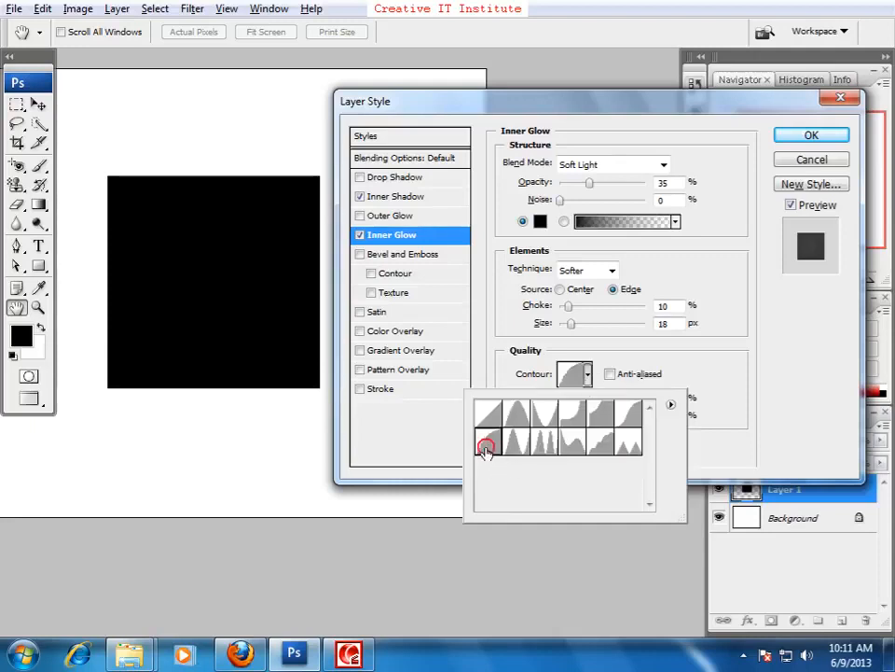
{"action": "left_click", "coordinate": [800, 430]}
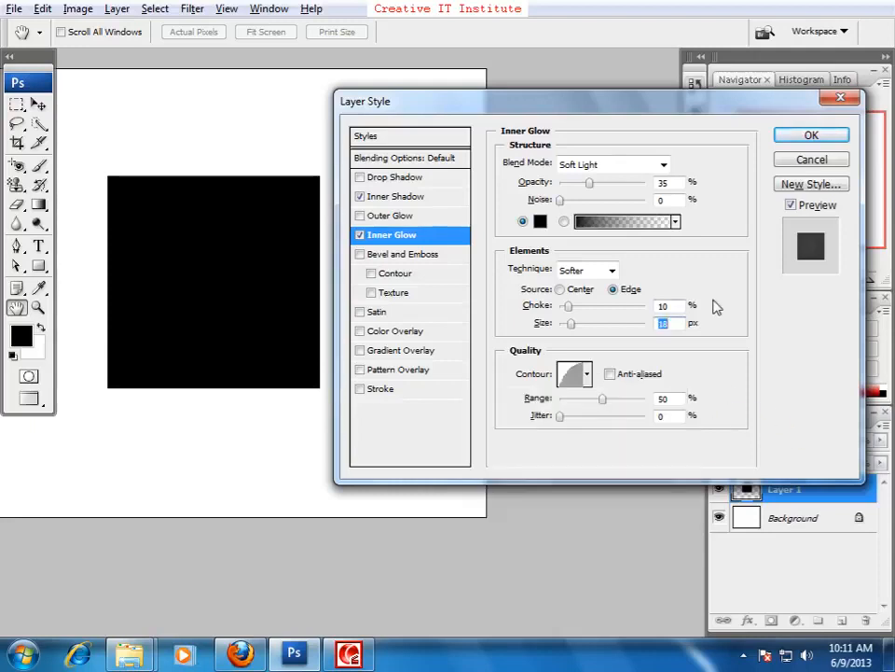
- Look up the tutorial's Gradient Overlay settings in Firefox and enable Gradient Overlay on the square in Photoshop
{"action": "key", "text": "alt+Tab"}
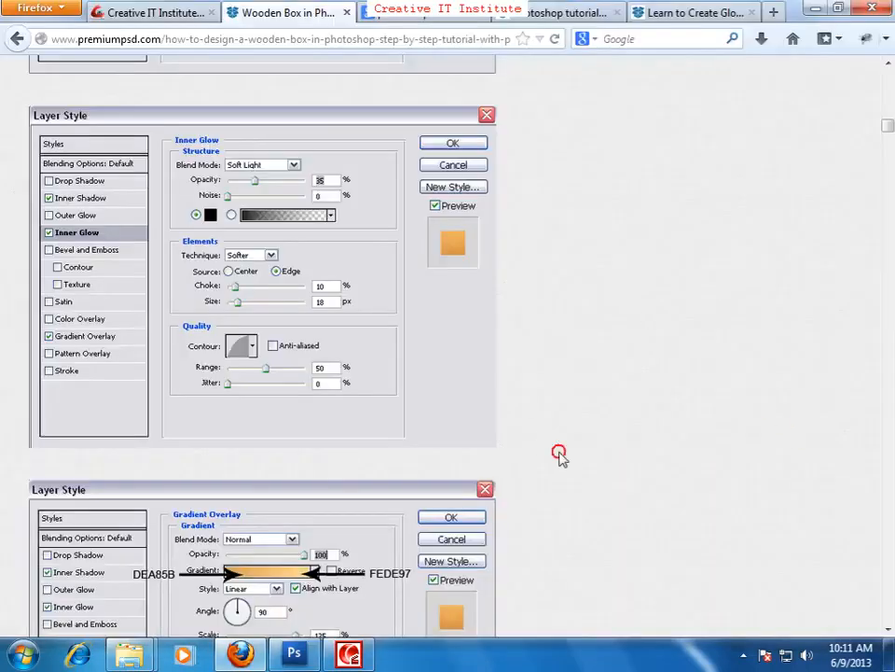
{"action": "scroll", "coordinate": [560, 456], "scroll_direction": "down", "scroll_amount": 4}
{"action": "scroll", "coordinate": [562, 458], "scroll_direction": "down", "scroll_amount": 1}
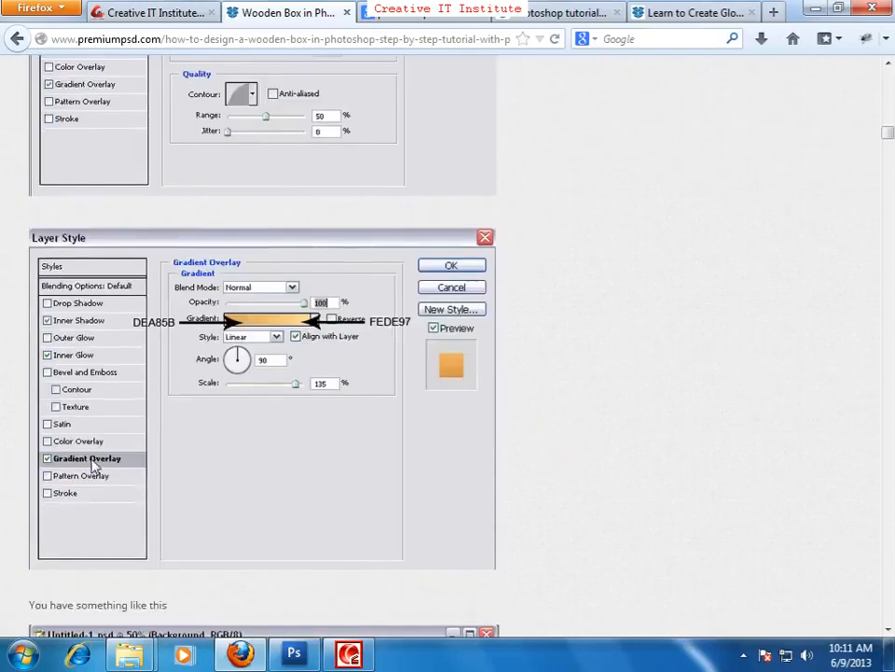
{"action": "key", "text": "alt+Tab"}
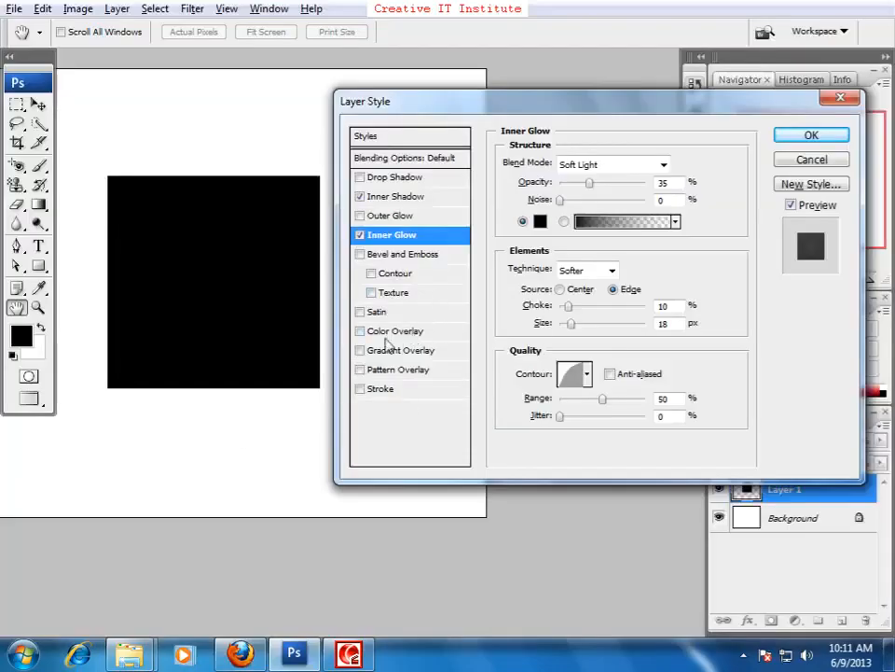
{"action": "left_click", "coordinate": [393, 352]}
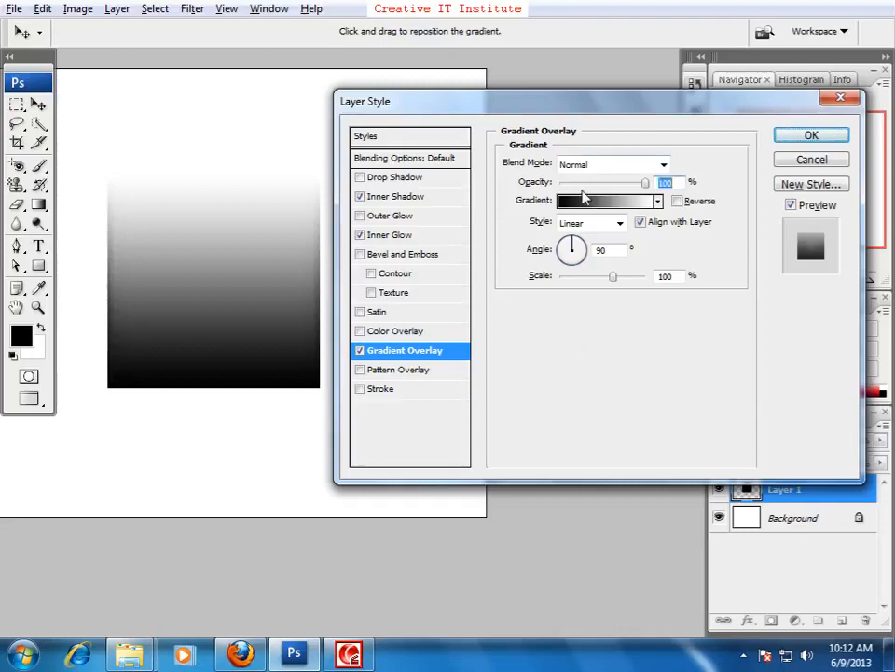
{"action": "key", "text": "alt+Tab"}
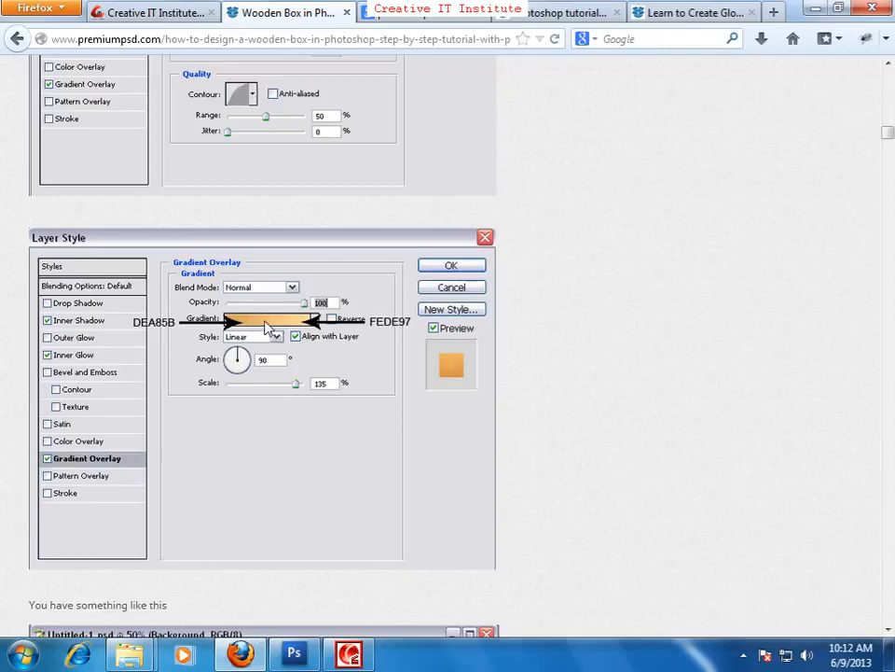
{"action": "key", "text": "alt+Tab"}
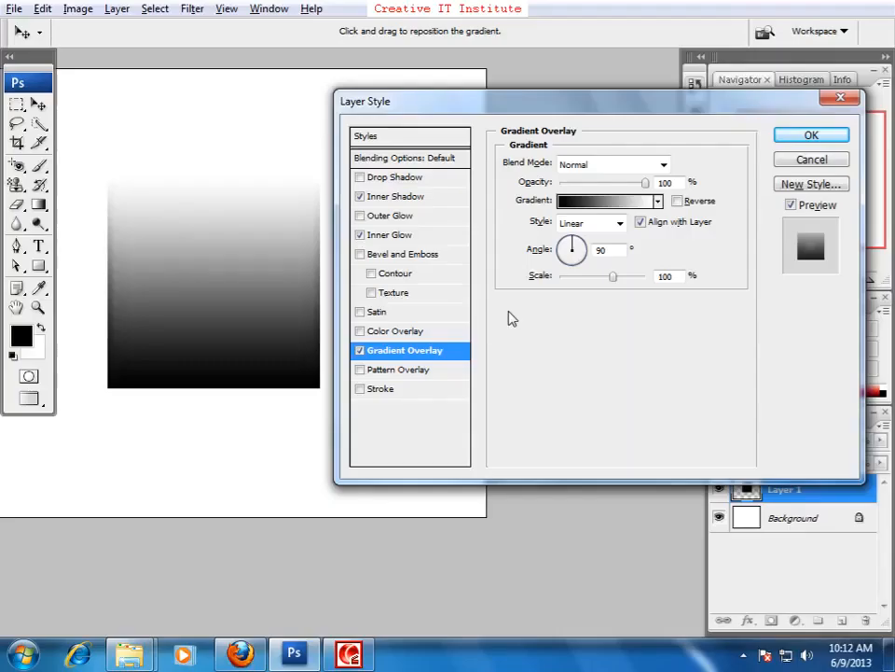
- Following the Firefox tutorial, set the start colour stop of the overlay's gradient to #dea85b in Photoshop
{"action": "left_click", "coordinate": [598, 204]}
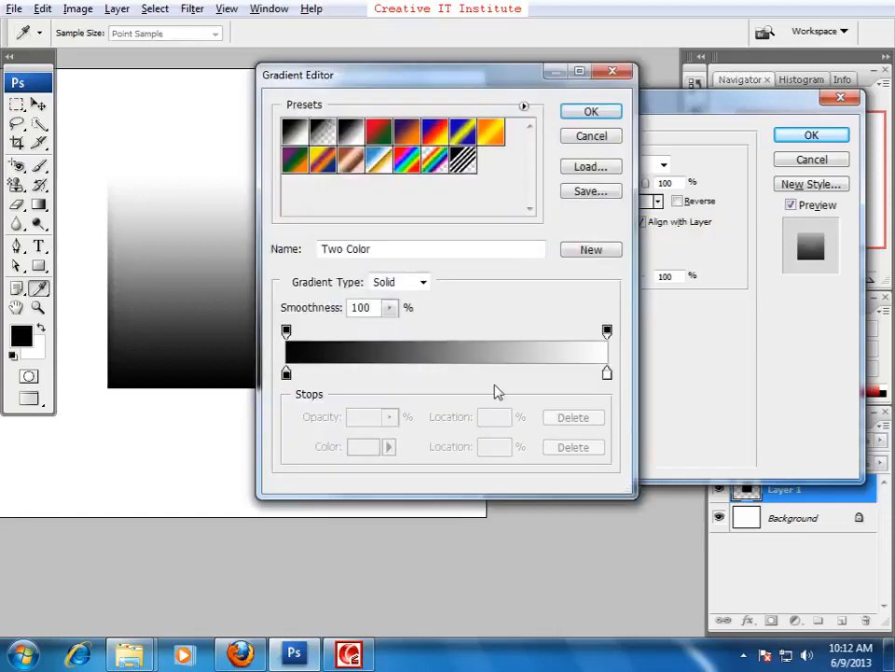
{"action": "key", "text": "alt+Tab"}
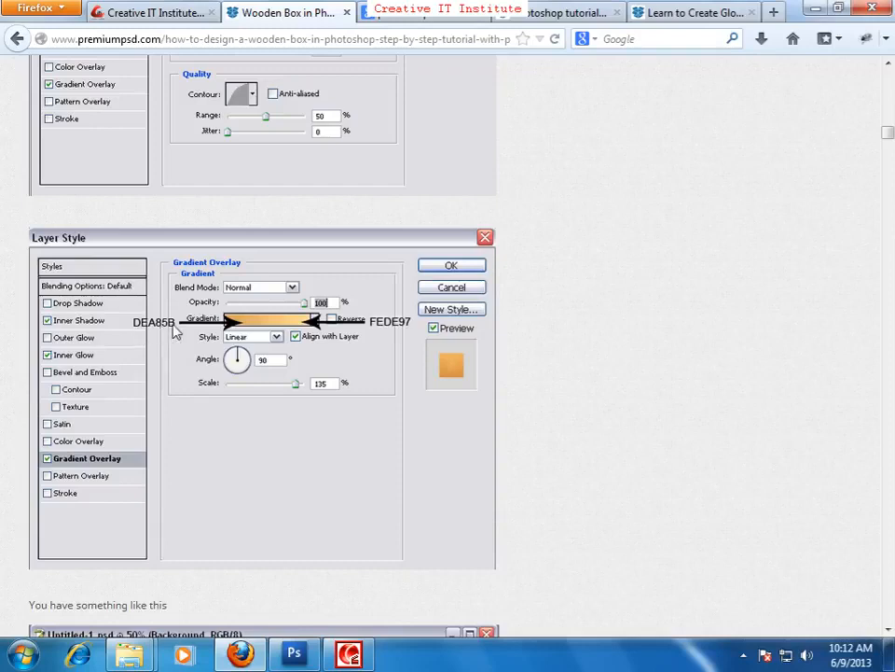
{"action": "key", "text": "alt+Tab"}
{"action": "left_click", "coordinate": [288, 374]}
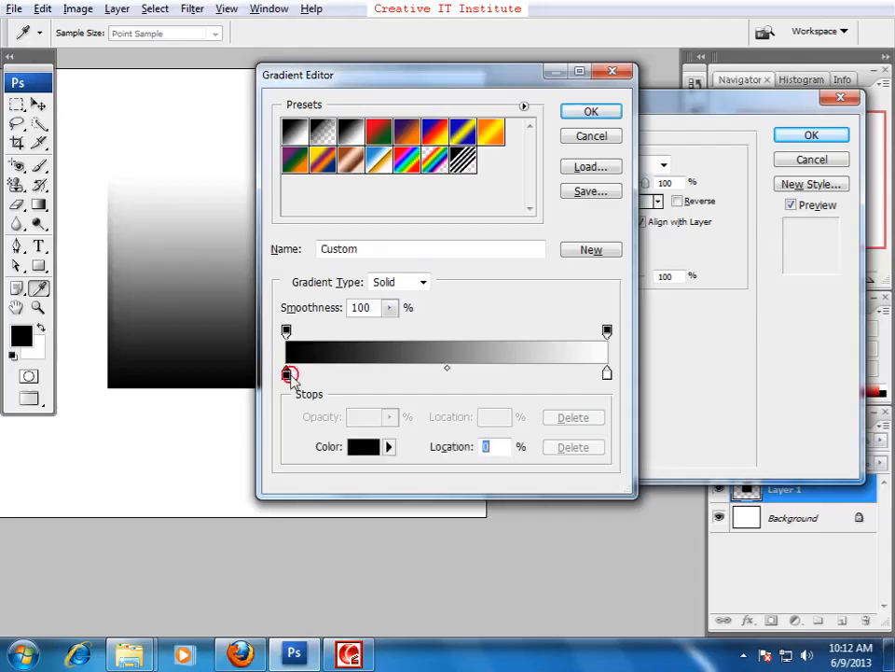
{"action": "left_click", "coordinate": [364, 446]}
{"action": "left_click_drag", "start_coordinate": [541, 403], "coordinate": [479, 410]}
{"action": "type", "text": "dea"}
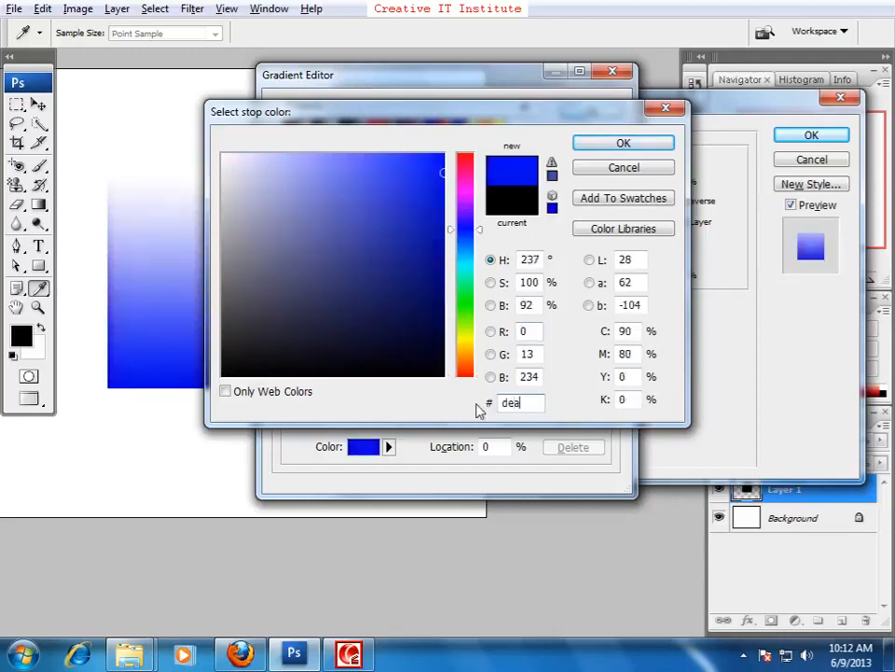
{"action": "type", "text": "85b"}
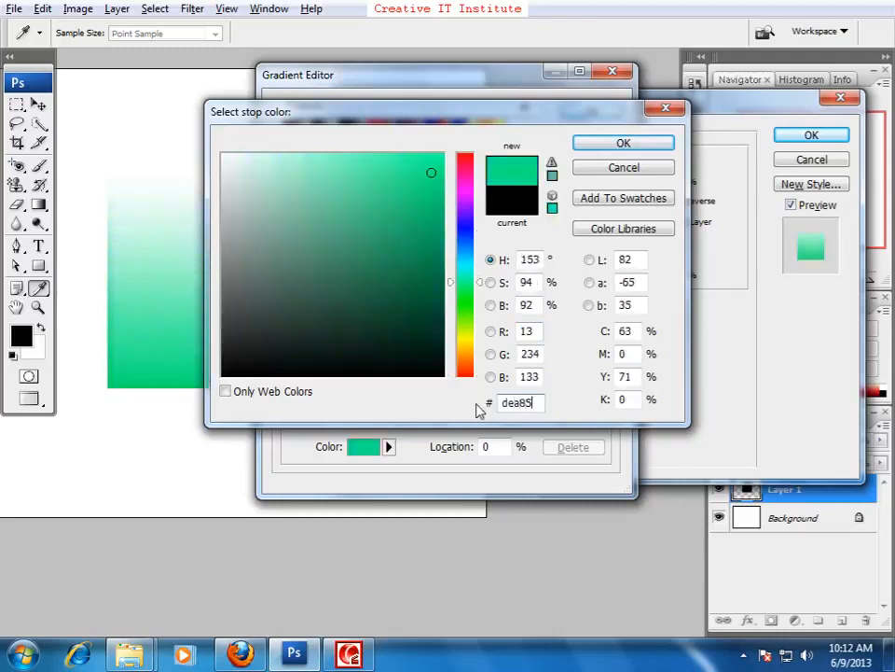
{"action": "left_click", "coordinate": [600, 143]}
- Following the Firefox tutorial, set the end colour stop of the overlay's gradient to #fede97 in Photoshop and accept the gradient
{"action": "key", "text": "alt+Tab"}
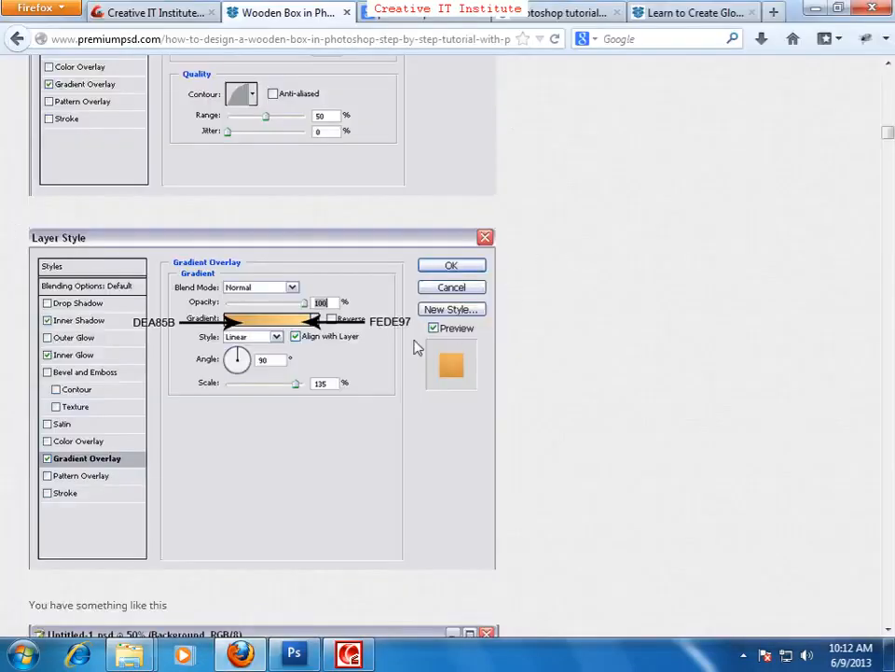
{"action": "key", "text": "alt+Tab"}
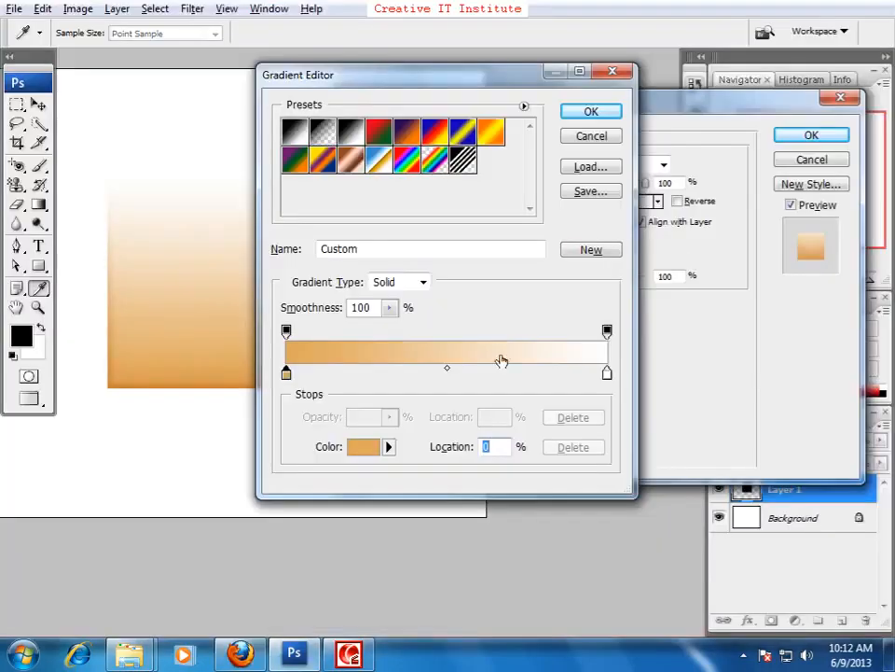
{"action": "left_click", "coordinate": [608, 373]}
{"action": "left_click", "coordinate": [351, 446]}
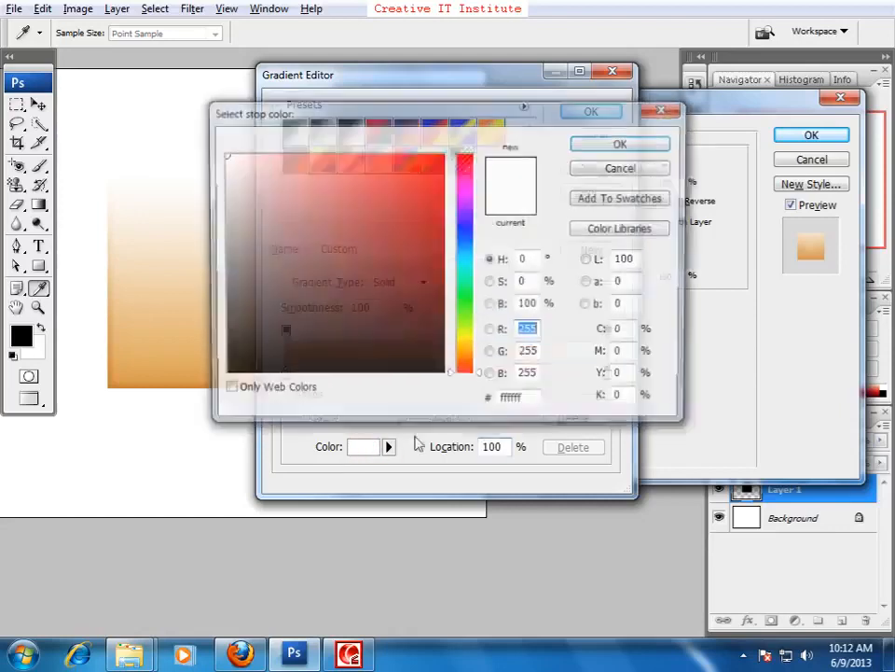
{"action": "left_click_drag", "start_coordinate": [543, 409], "coordinate": [476, 403]}
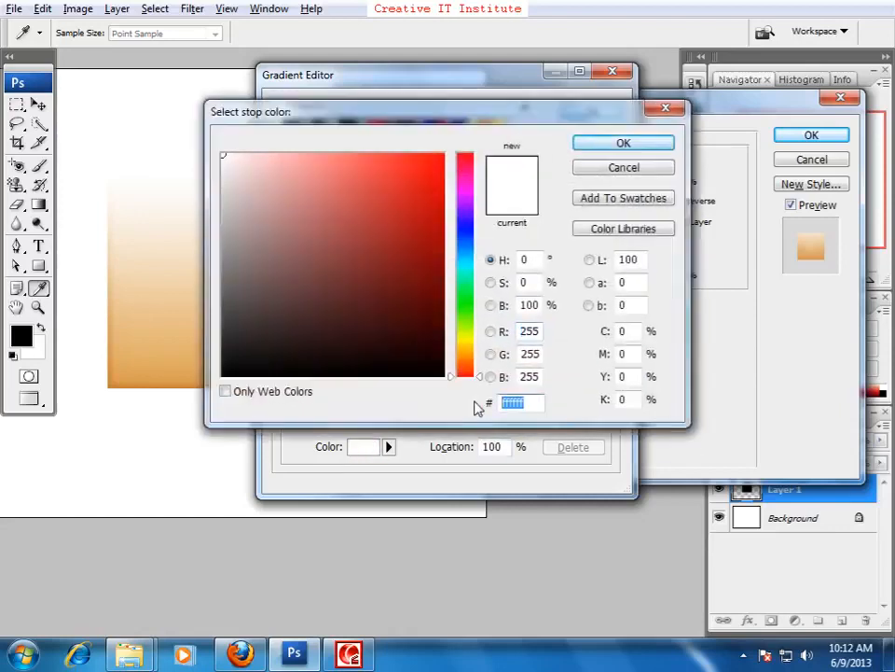
{"action": "type", "text": "fed"}
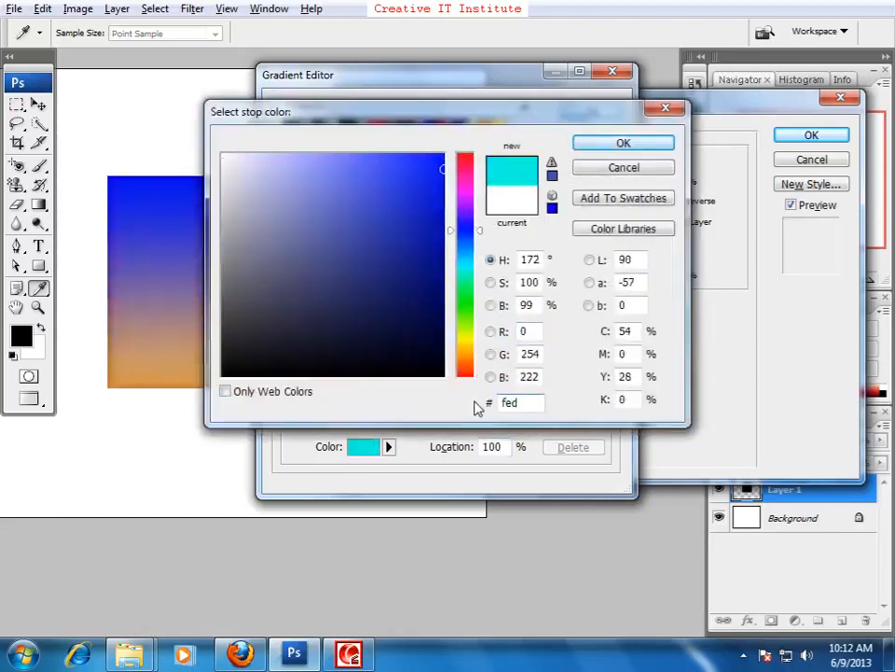
{"action": "type", "text": "e97"}
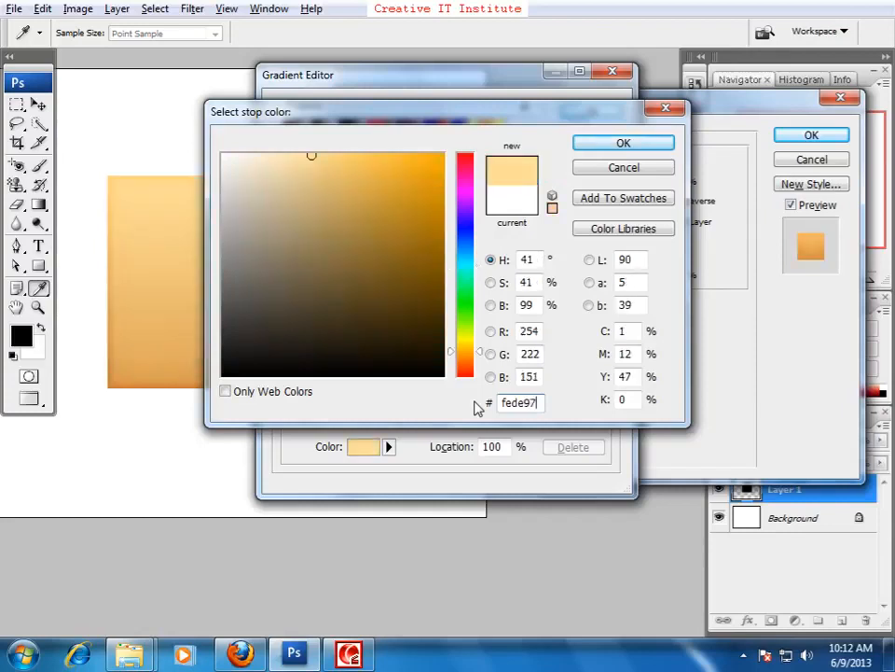
{"action": "left_click", "coordinate": [643, 145]}
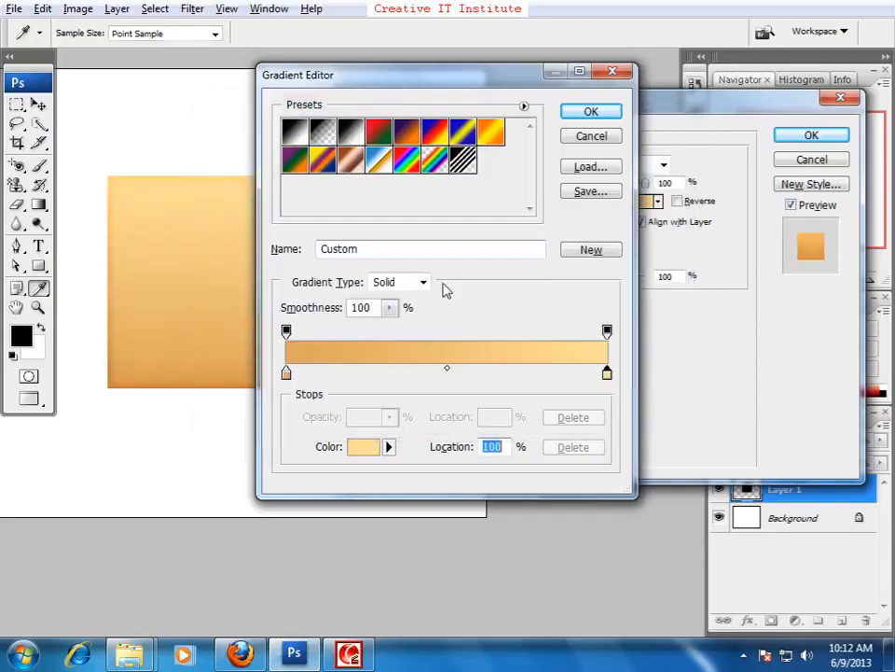
{"action": "left_click", "coordinate": [606, 112]}
- Following the Firefox tutorial, set the Gradient Overlay's scale to 135% in Photoshop and apply the layer style to the square
{"action": "key", "text": "alt+Tab"}
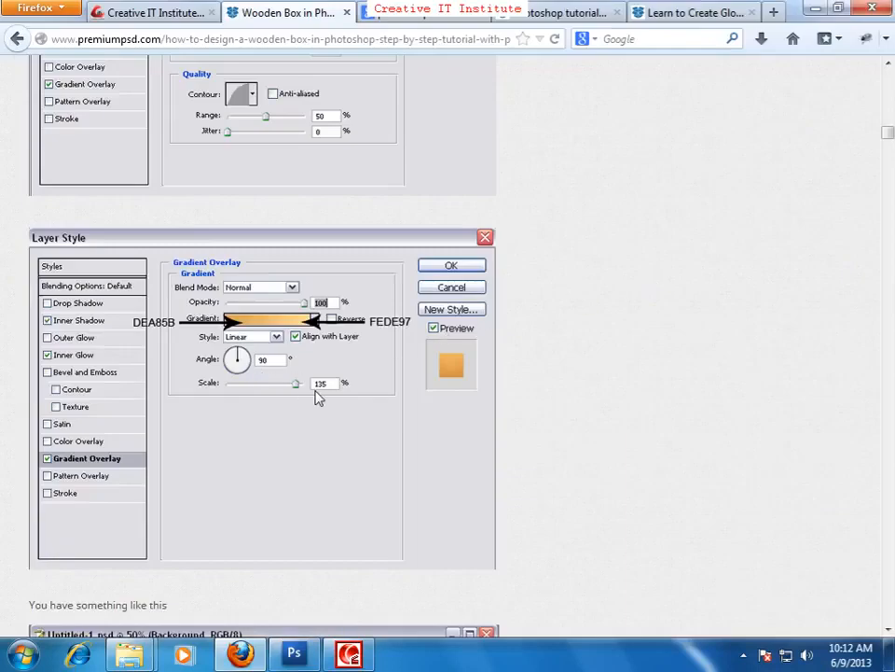
{"action": "key", "text": "alt+Tab"}
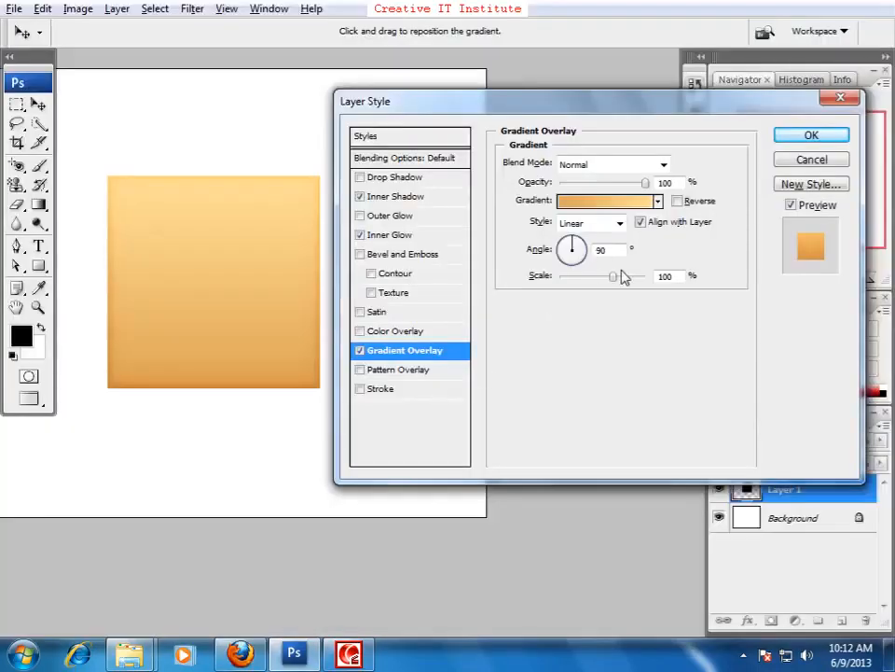
{"action": "double_click", "coordinate": [672, 277]}
{"action": "type", "text": "135"}
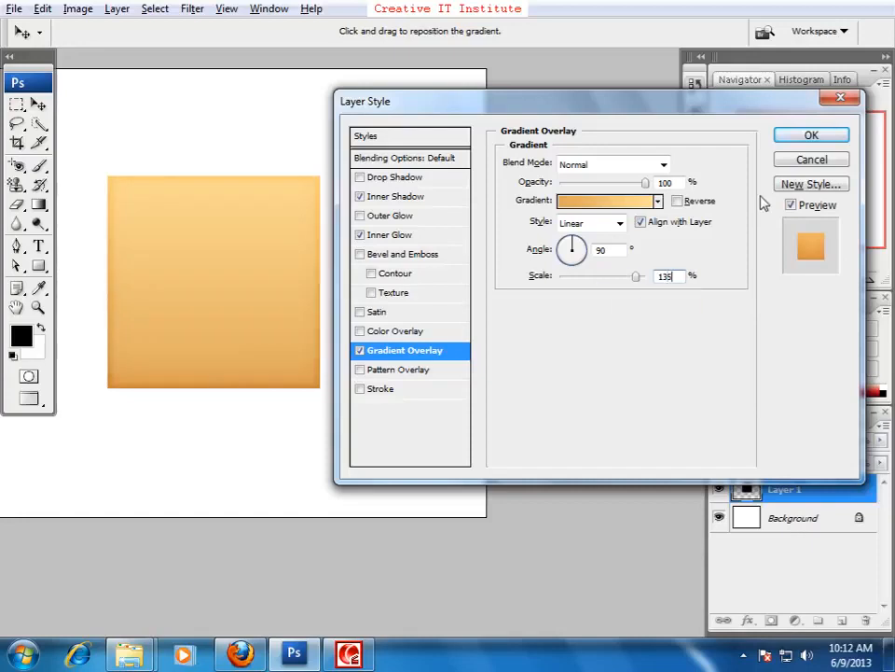
{"action": "left_click", "coordinate": [810, 135]}
{"action": "left_click_drag", "start_coordinate": [283, 335], "coordinate": [474, 368]}
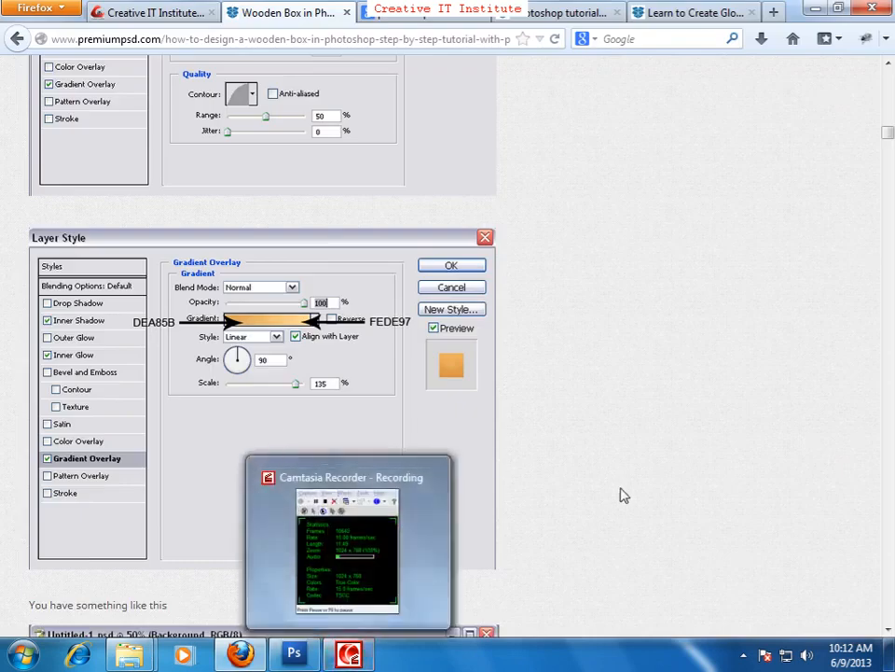
- Review the tutorial's layer style settings and result picture in Firefox, and read step 4 on smoothing the layer's selection
{"action": "scroll", "coordinate": [619, 494], "scroll_direction": "down", "scroll_amount": 5}
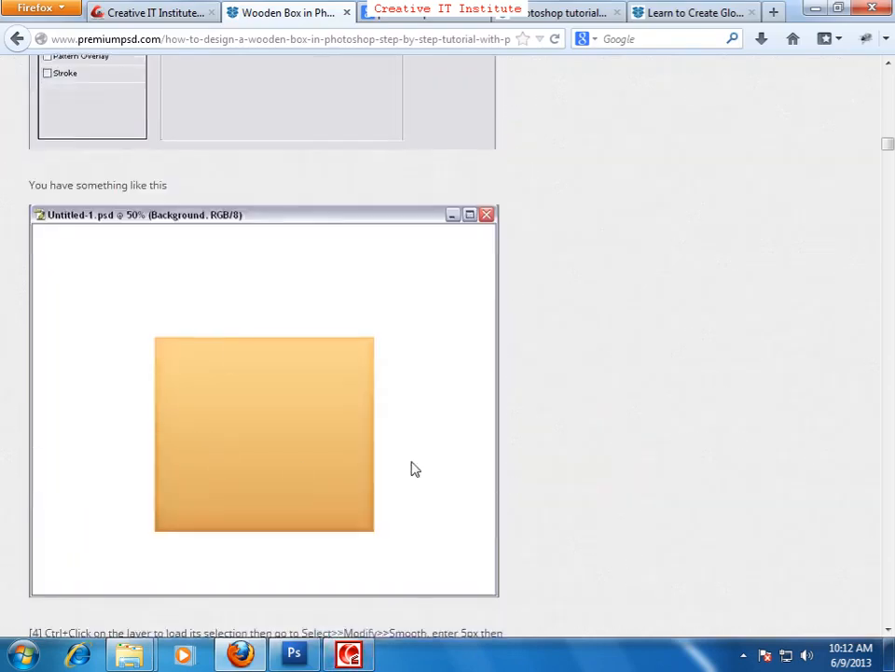
{"action": "scroll", "coordinate": [415, 469], "scroll_direction": "down", "scroll_amount": 10}
{"action": "scroll", "coordinate": [620, 460], "scroll_direction": "up", "scroll_amount": 14}
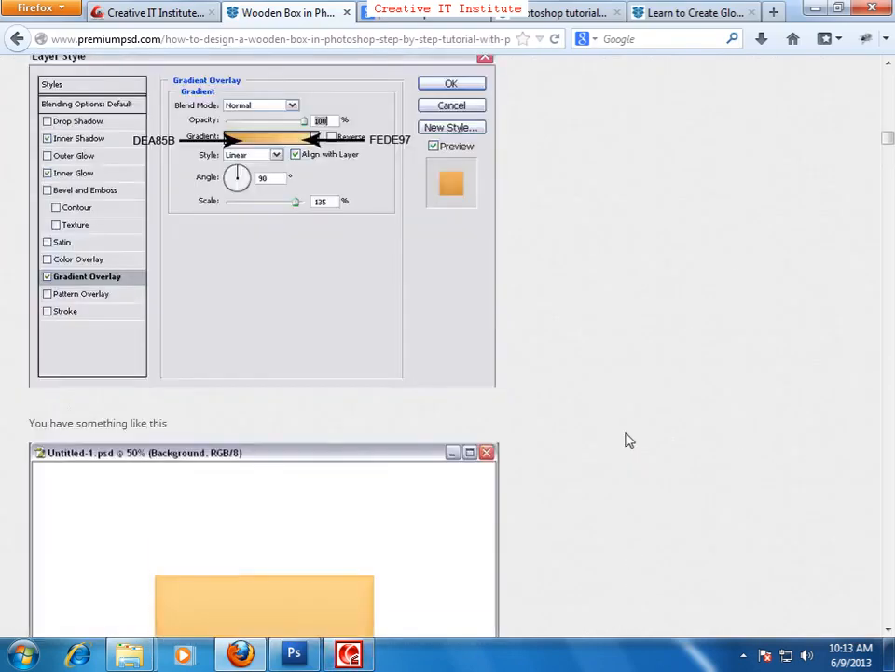
{"action": "scroll", "coordinate": [630, 440], "scroll_direction": "up", "scroll_amount": 9}
{"action": "scroll", "coordinate": [630, 441], "scroll_direction": "down", "scroll_amount": 11}
{"action": "left_click", "coordinate": [626, 436]}
{"action": "scroll", "coordinate": [626, 436], "scroll_direction": "down", "scroll_amount": 7}
{"action": "scroll", "coordinate": [467, 401], "scroll_direction": "up", "scroll_amount": 2}
{"action": "scroll", "coordinate": [303, 361], "scroll_direction": "up", "scroll_amount": 1}
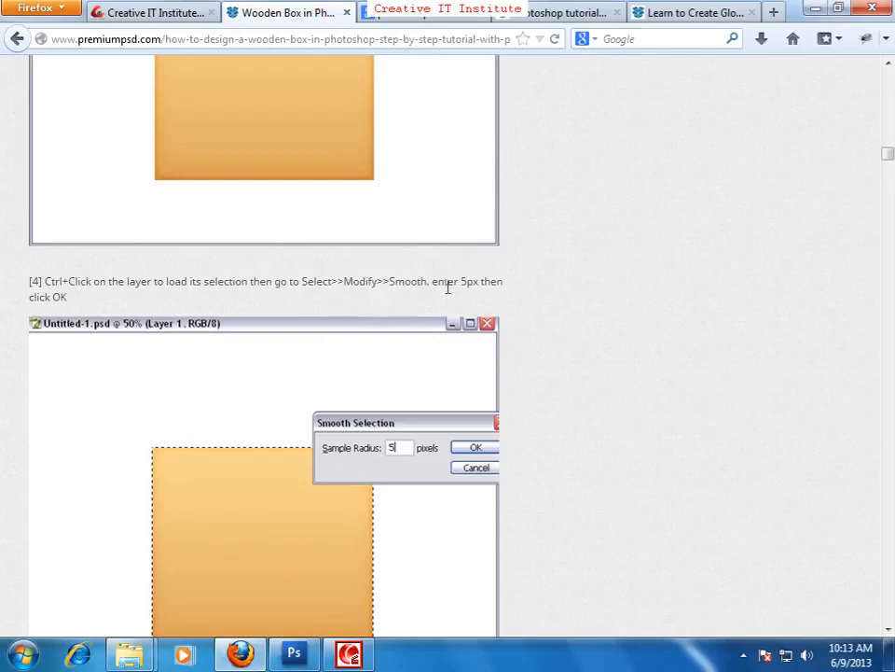
- Switch to Photoshop and load the outline of the square on Layer 1 as a selection
{"action": "key", "text": "alt+Tab"}
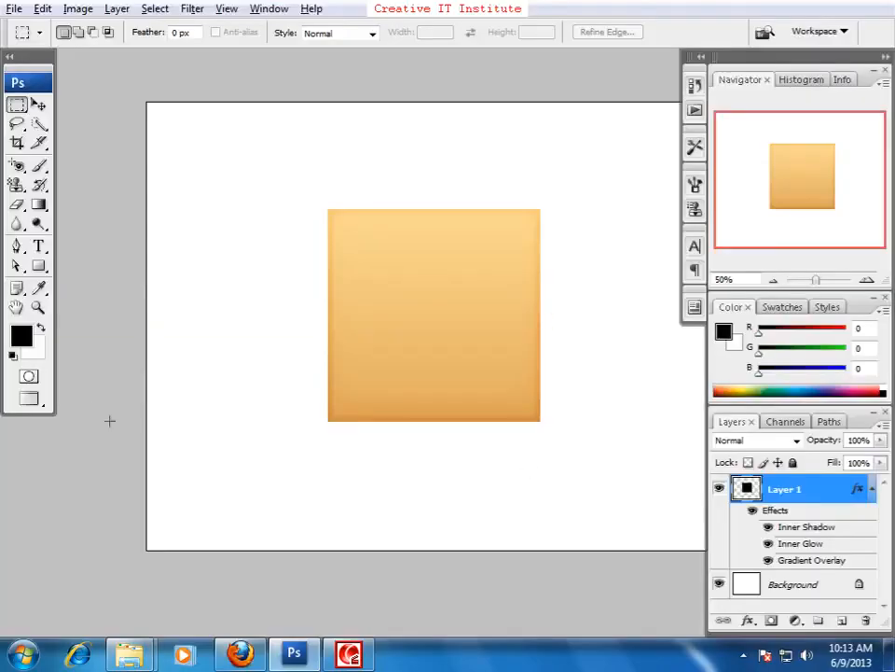
{"action": "left_click", "coordinate": [39, 104]}
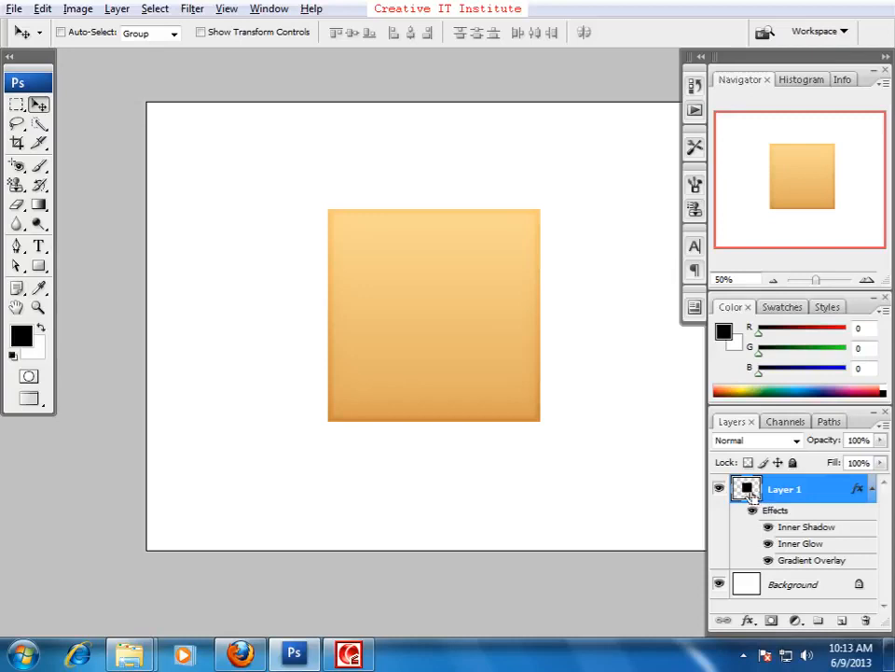
{"action": "left_click", "coordinate": [751, 494], "text": "ctrl"}
{"action": "left_click_drag", "start_coordinate": [485, 294], "coordinate": [393, 420]}
{"action": "key", "text": "ctrl+plus"}
{"action": "key", "text": "ctrl+plus"}
{"action": "key", "text": "ctrl+plus"}
{"action": "key", "text": "ctrl+plus"}
{"action": "left_click_drag", "start_coordinate": [438, 450], "coordinate": [362, 414]}
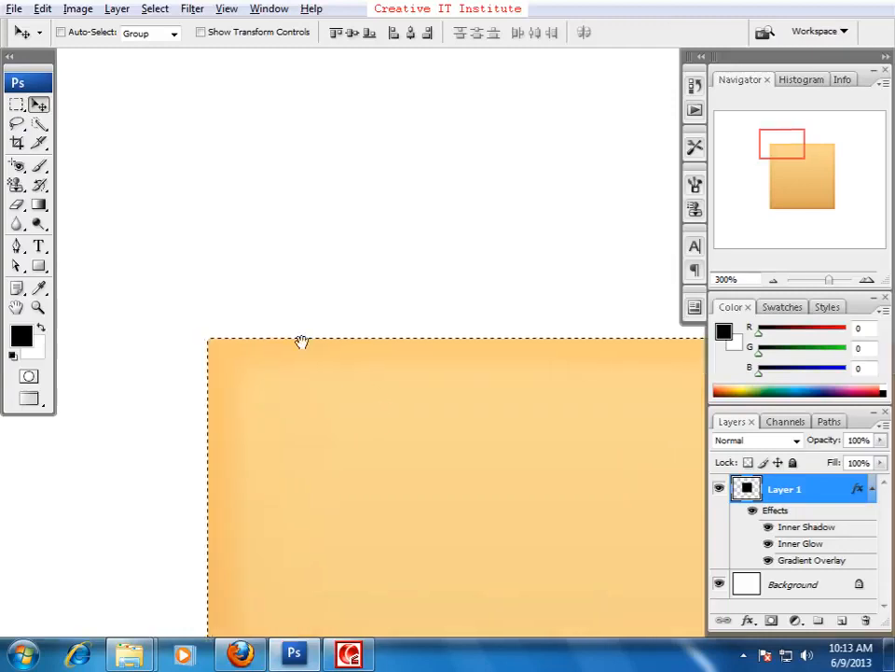
- Smooth the square's selection with a sample radius of 5 pixels
{"action": "left_click", "coordinate": [154, 9]}
{"action": "mouse_move", "coordinate": [192, 210]}
{"action": "left_click", "coordinate": [373, 217]}
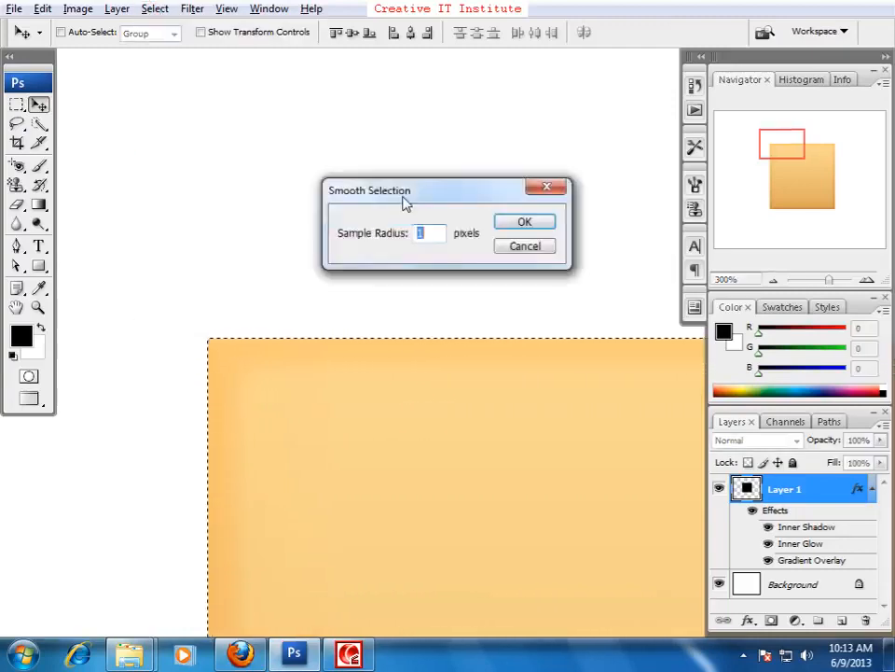
{"action": "left_click_drag", "start_coordinate": [418, 196], "coordinate": [510, 272]}
{"action": "type", "text": "5"}
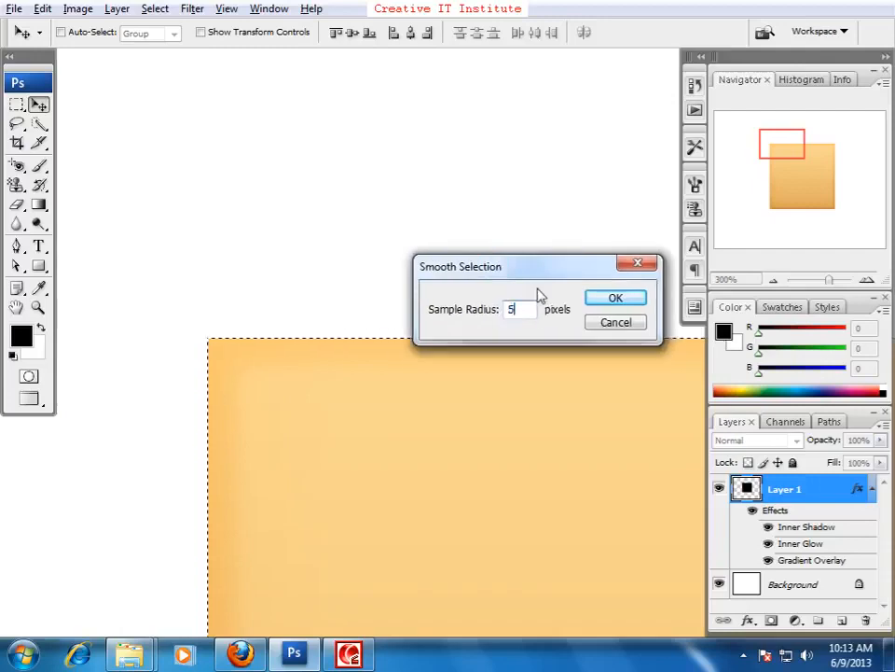
{"action": "left_click", "coordinate": [602, 302]}
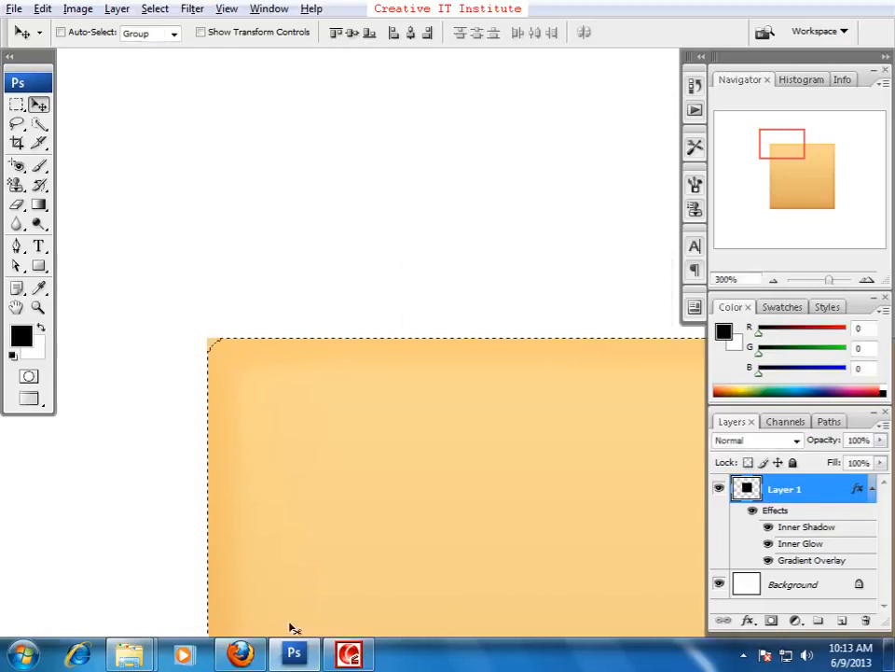
- Following step 5 in Firefox, invert the selection in Photoshop and delete the square's corners outside the smoothed outline, leaving nothing selected
{"action": "key", "text": "alt+Tab"}
{"action": "left_click", "coordinate": [404, 392]}
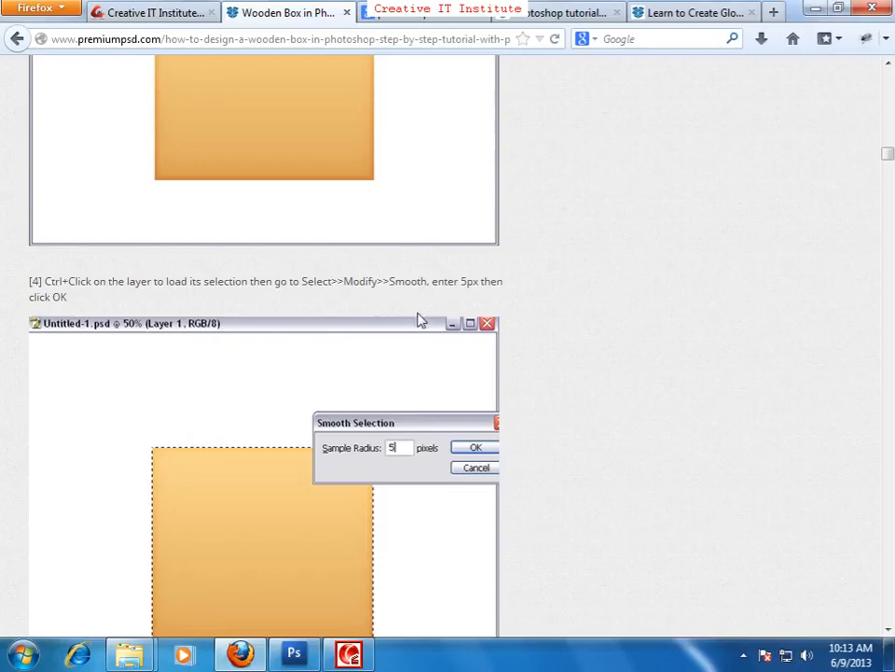
{"action": "scroll", "coordinate": [425, 400], "scroll_direction": "down", "scroll_amount": 8}
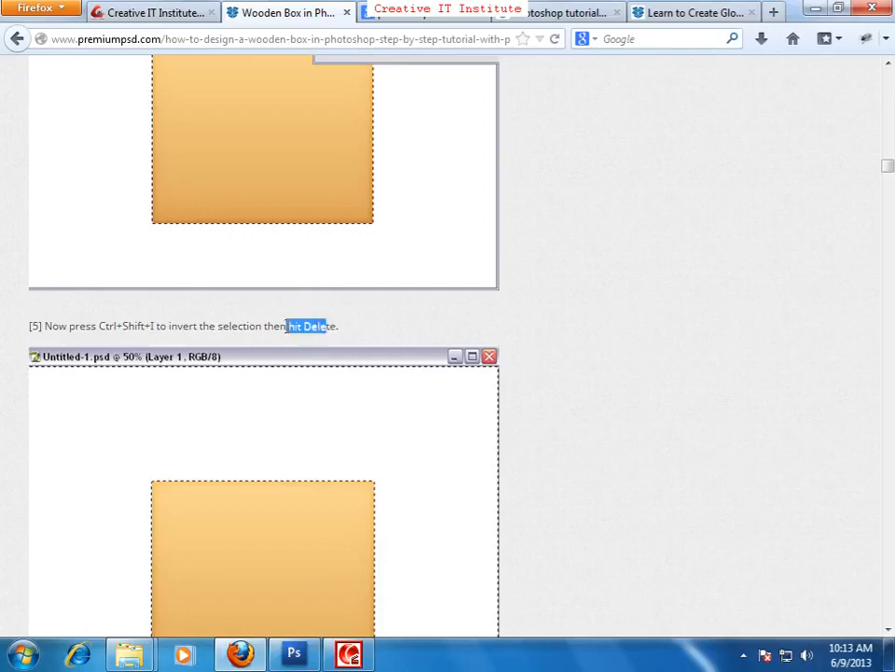
{"action": "key", "text": "alt+Tab"}
{"action": "left_click_drag", "start_coordinate": [376, 396], "coordinate": [328, 392]}
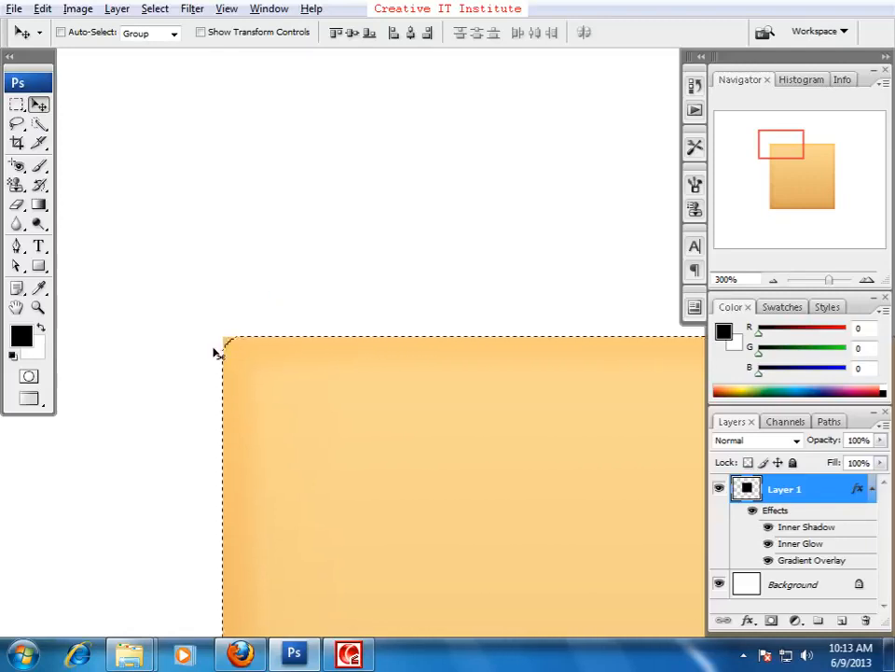
{"action": "left_click_drag", "start_coordinate": [452, 402], "coordinate": [507, 407]}
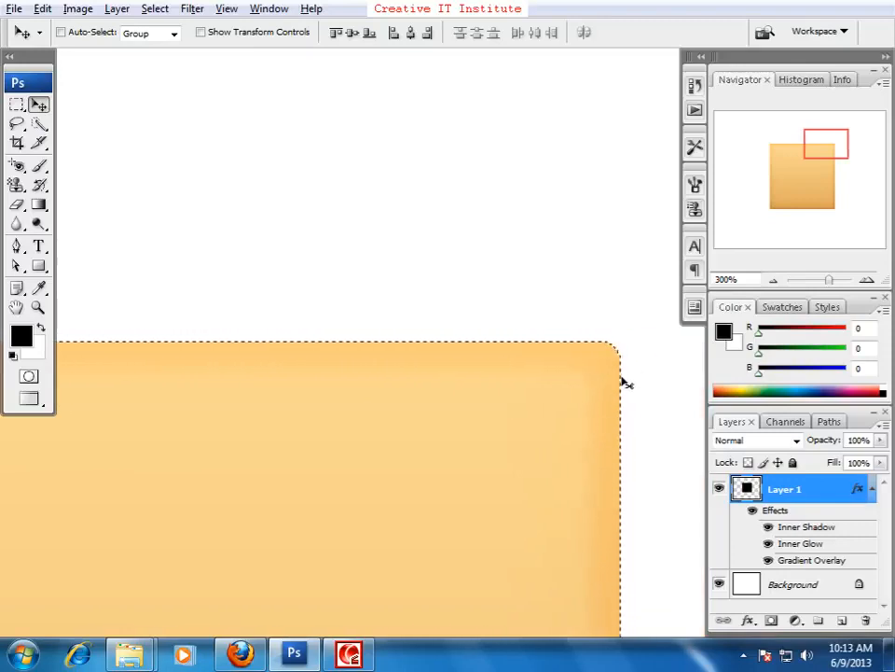
{"action": "key", "text": "ctrl+d"}
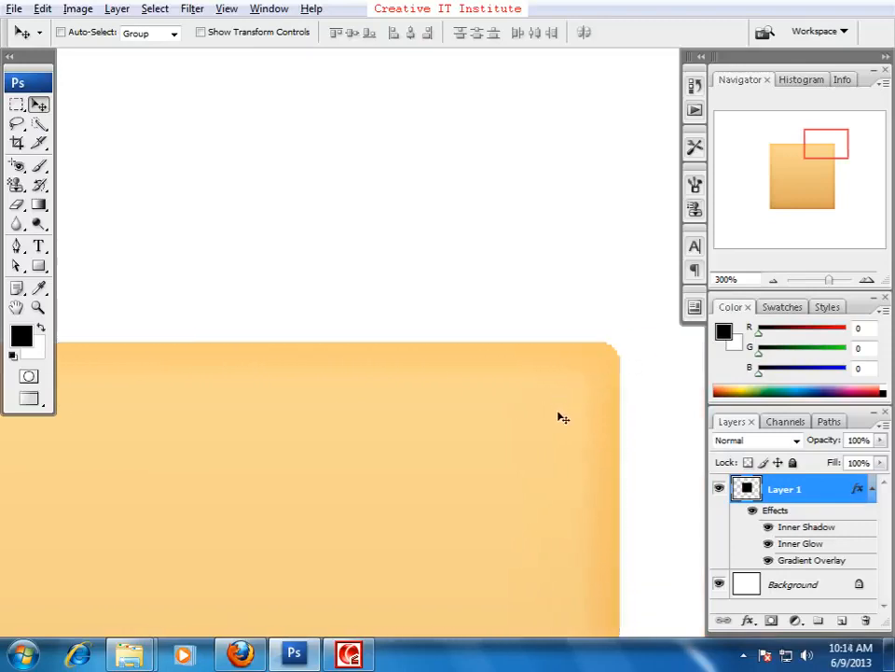
{"action": "key", "text": "ctrl+minus"}
{"action": "key", "text": "ctrl+minus"}
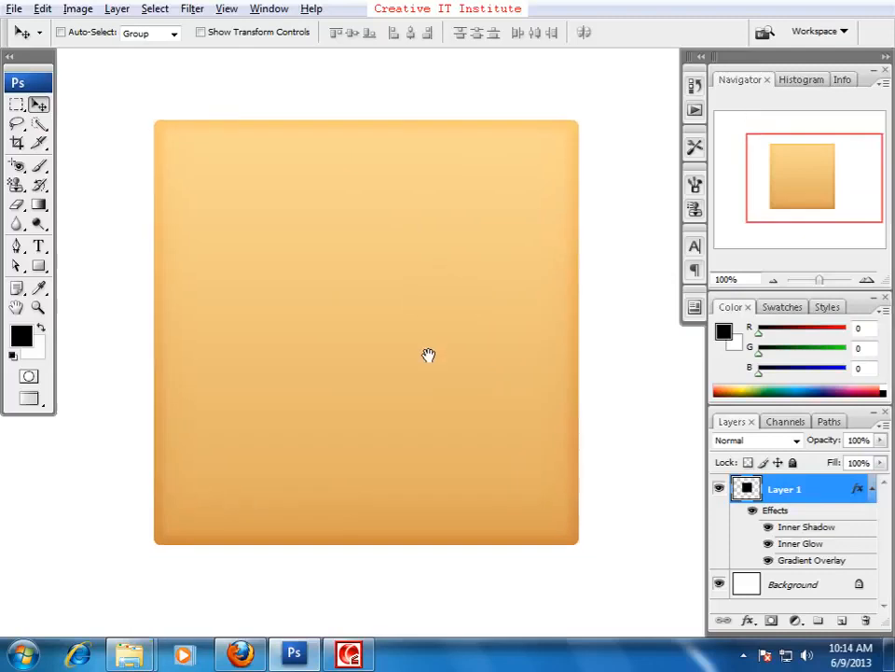
{"action": "left_click_drag", "start_coordinate": [428, 355], "coordinate": [438, 377]}
- Read the tutorial's step 6 in Firefox, then in Photoshop add a new layer above the square and activate the Rectangular Marquee tool
{"action": "key", "text": "alt+Tab"}
{"action": "left_click", "coordinate": [603, 480]}
{"action": "scroll", "coordinate": [607, 483], "scroll_direction": "down", "scroll_amount": 3}
{"action": "scroll", "coordinate": [608, 483], "scroll_direction": "down", "scroll_amount": 3}
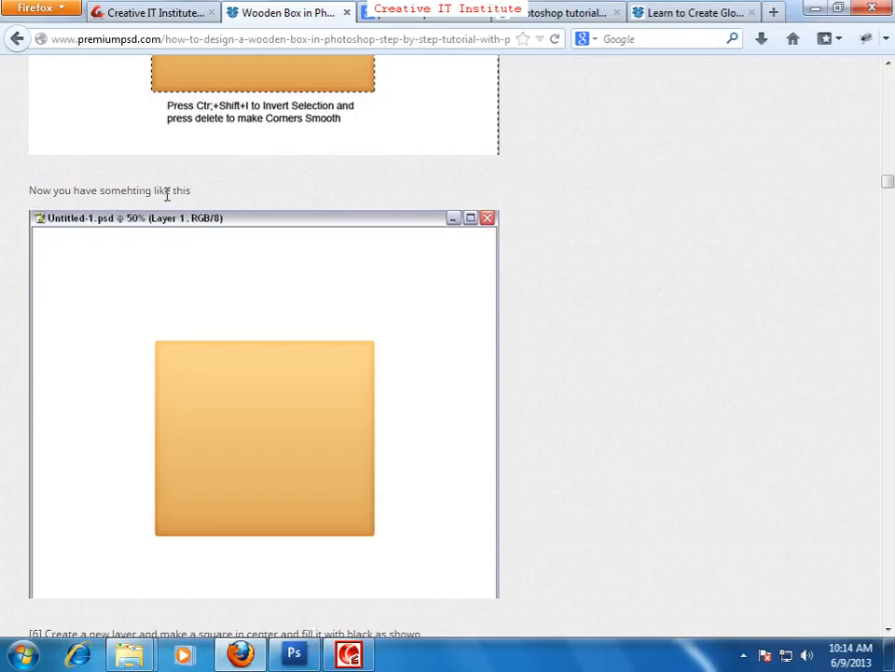
{"action": "scroll", "coordinate": [616, 514], "scroll_direction": "down", "scroll_amount": 6}
{"action": "scroll", "coordinate": [607, 487], "scroll_direction": "up", "scroll_amount": 2}
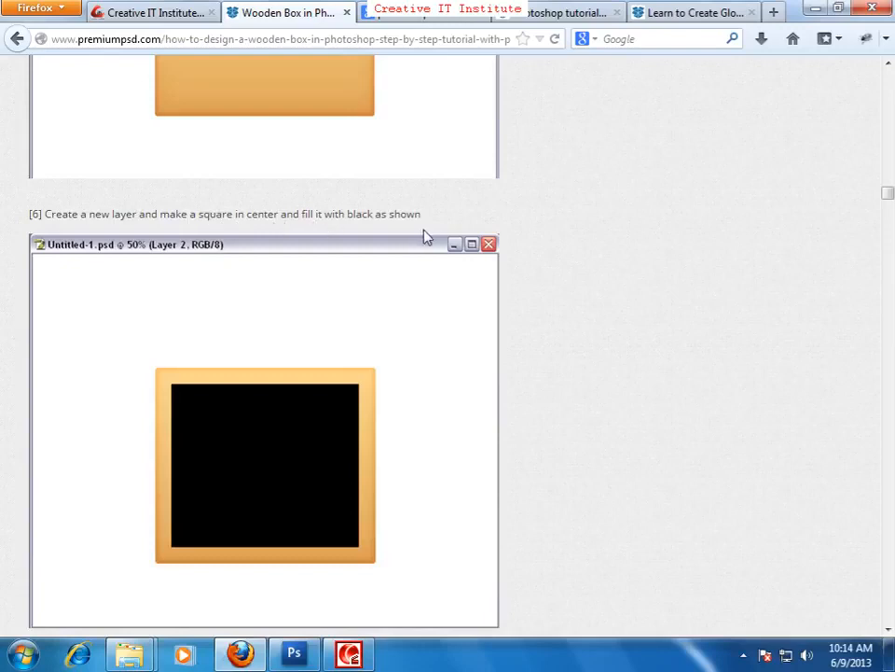
{"action": "key", "text": "alt+Tab"}
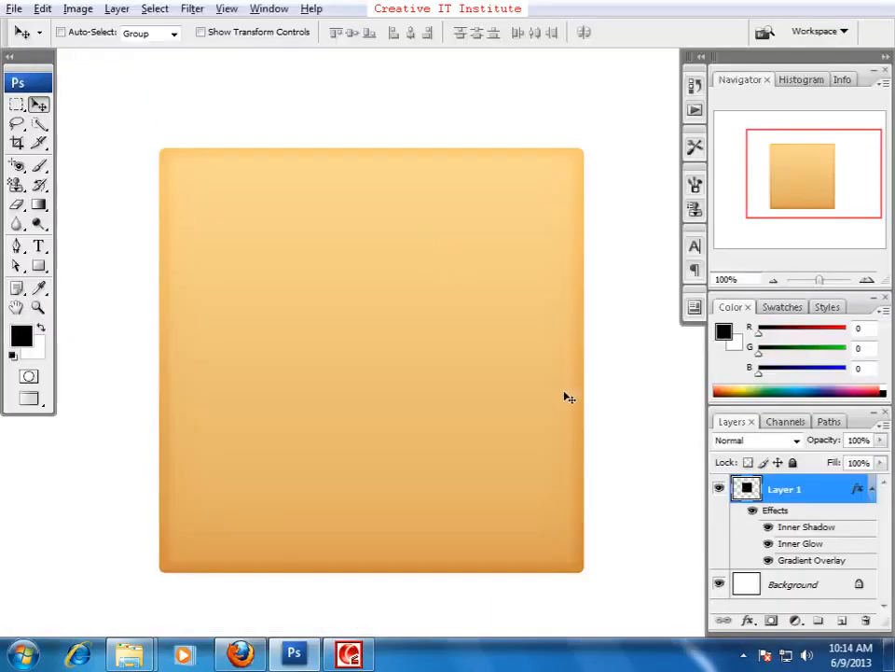
{"action": "left_click", "coordinate": [842, 622]}
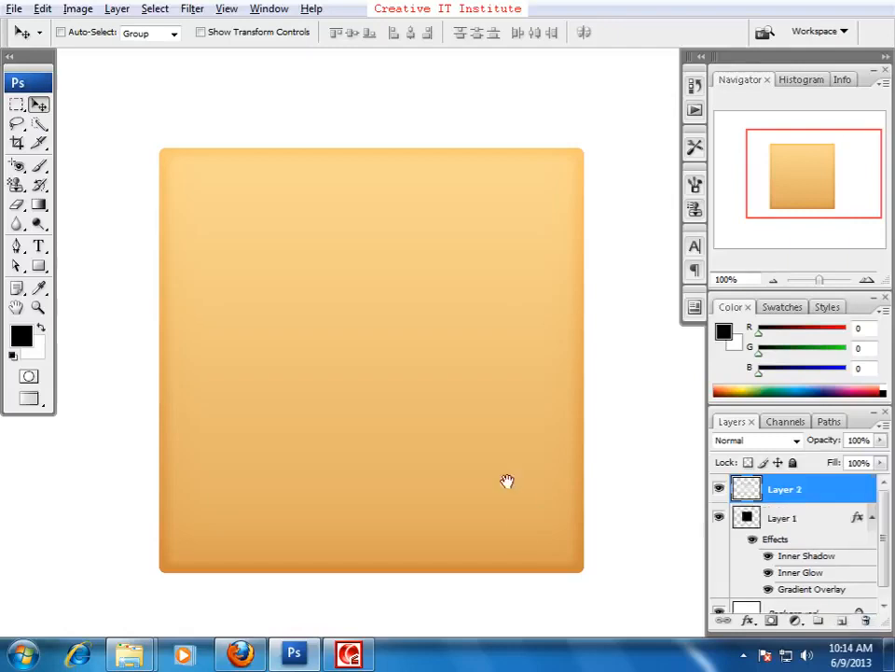
{"action": "left_click", "coordinate": [17, 105]}
{"action": "left_click_drag", "start_coordinate": [199, 190], "coordinate": [509, 569]}
{"action": "scroll", "coordinate": [402, 578], "scroll_direction": "up", "scroll_amount": 10}
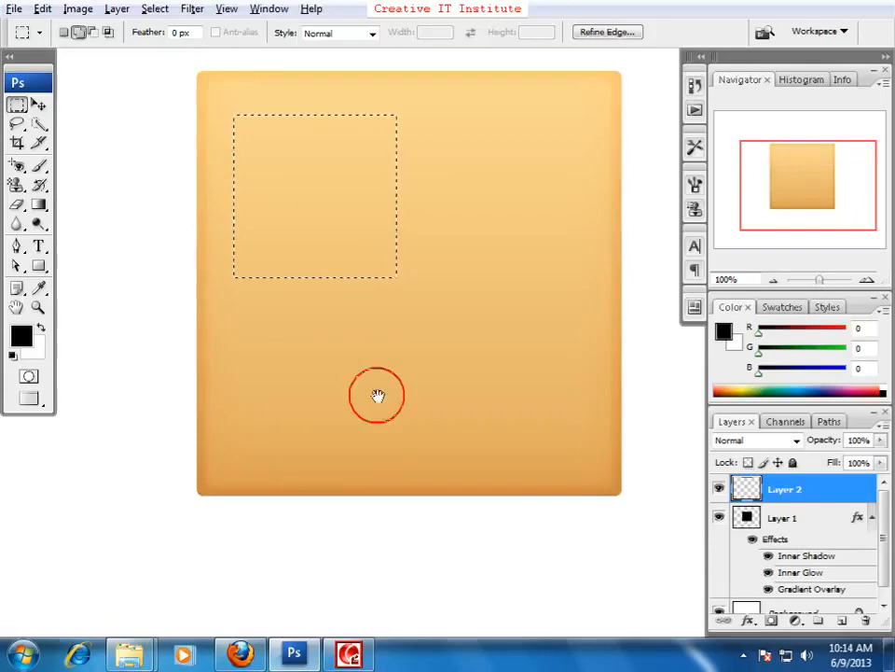
{"action": "left_click", "coordinate": [228, 156]}
- Select a smaller square centred inside the orange one with an even border, fill it with black on Layer 2 and deselect
{"action": "left_click_drag", "start_coordinate": [225, 110], "coordinate": [597, 461]}
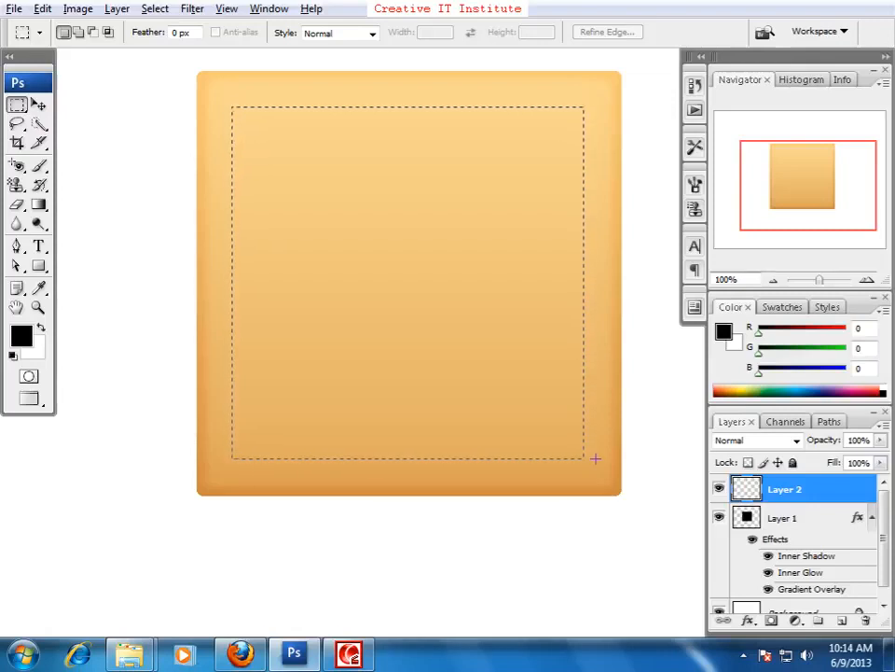
{"action": "left_click_drag", "start_coordinate": [595, 455], "coordinate": [595, 454]}
{"action": "key", "text": "space"}
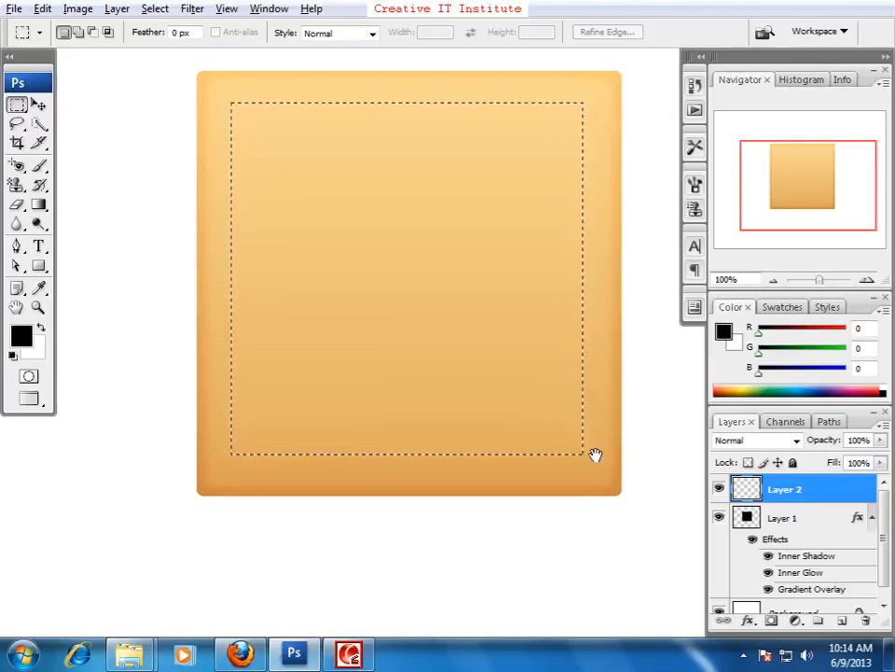
{"action": "key", "text": "space"}
{"action": "left_click_drag", "start_coordinate": [499, 388], "coordinate": [493, 385]}
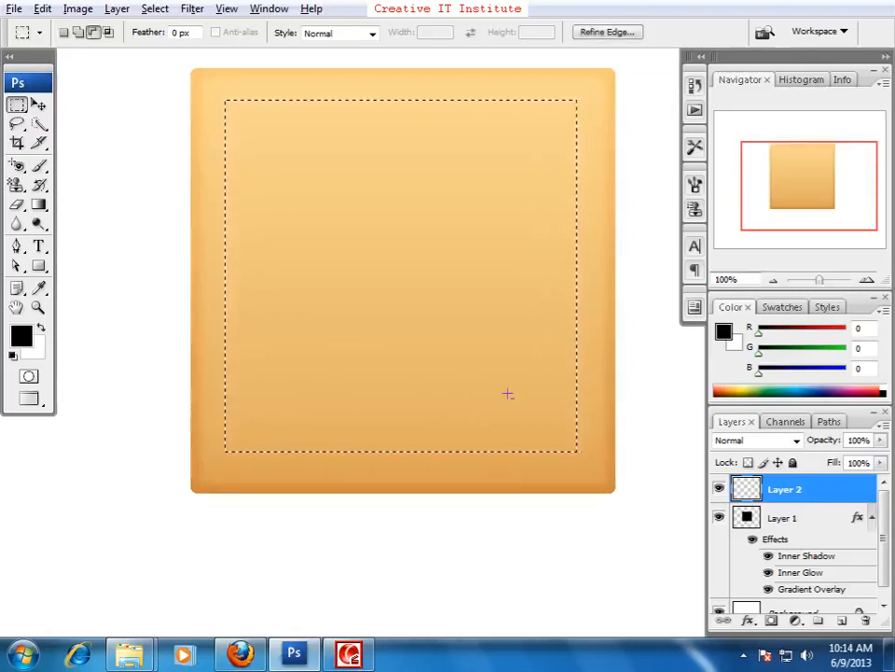
{"action": "key", "text": "alt+BackSpace"}
{"action": "key", "text": "ctrl+d"}
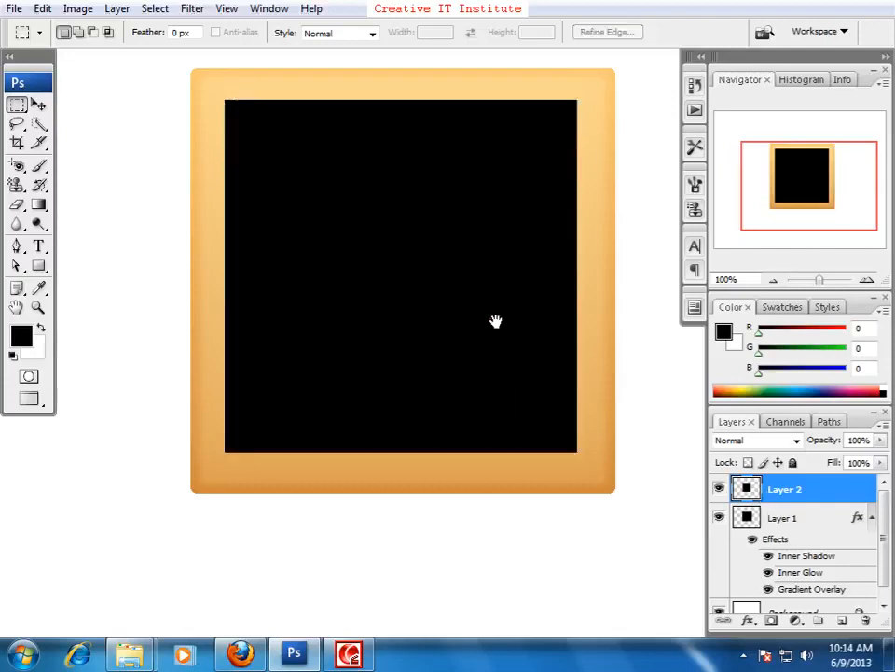
- Read the tutorial's step 7 in Firefox, then in Photoshop add a Drop Shadow effect to the black square on Layer 2
{"action": "left_click_drag", "start_coordinate": [496, 320], "coordinate": [492, 341]}
{"action": "left_click", "coordinate": [38, 105]}
{"action": "key", "text": "alt+Tab"}
{"action": "scroll", "coordinate": [567, 434], "scroll_direction": "down", "scroll_amount": 5}
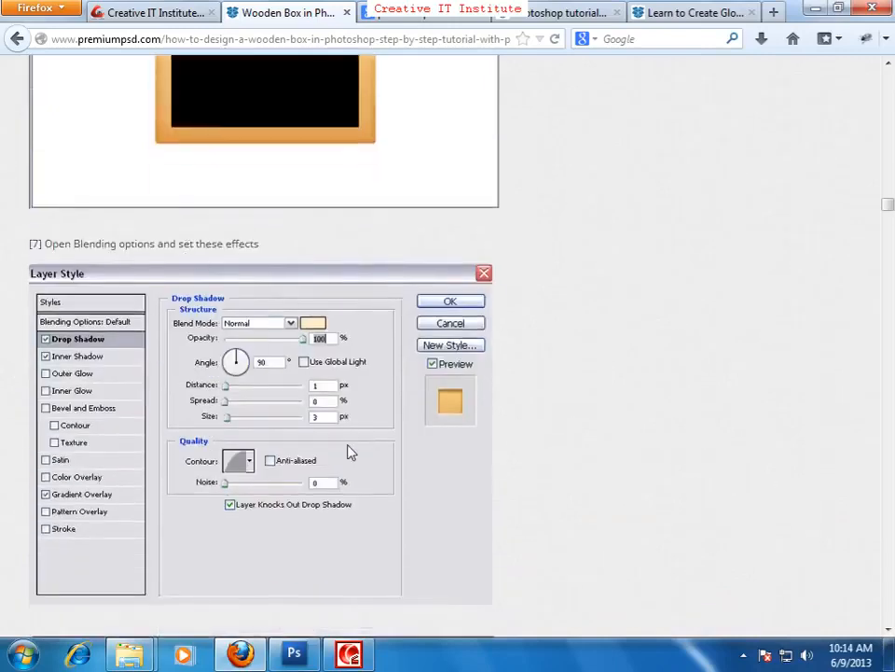
{"action": "scroll", "coordinate": [329, 447], "scroll_direction": "down", "scroll_amount": 3}
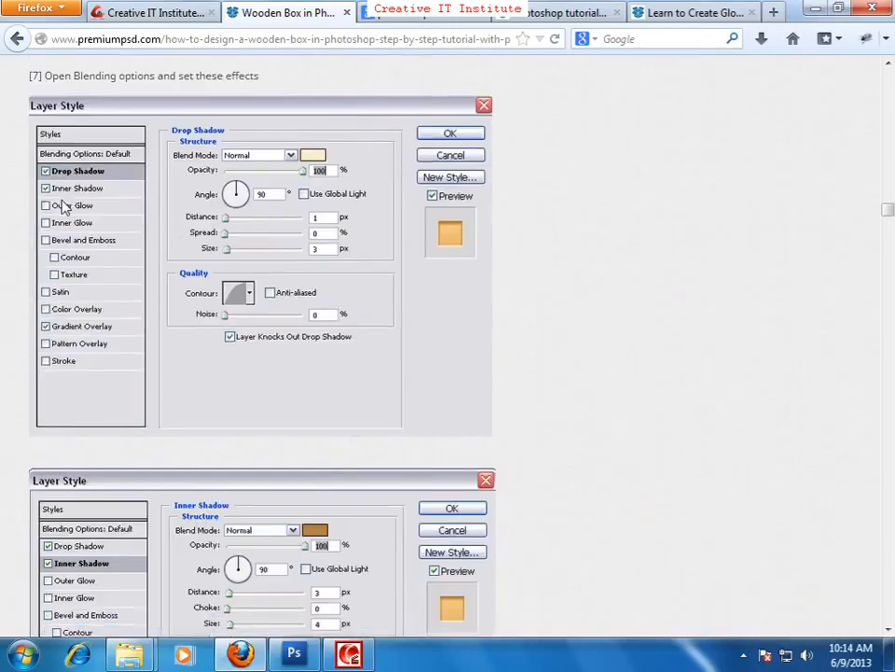
{"action": "key", "text": "alt"}
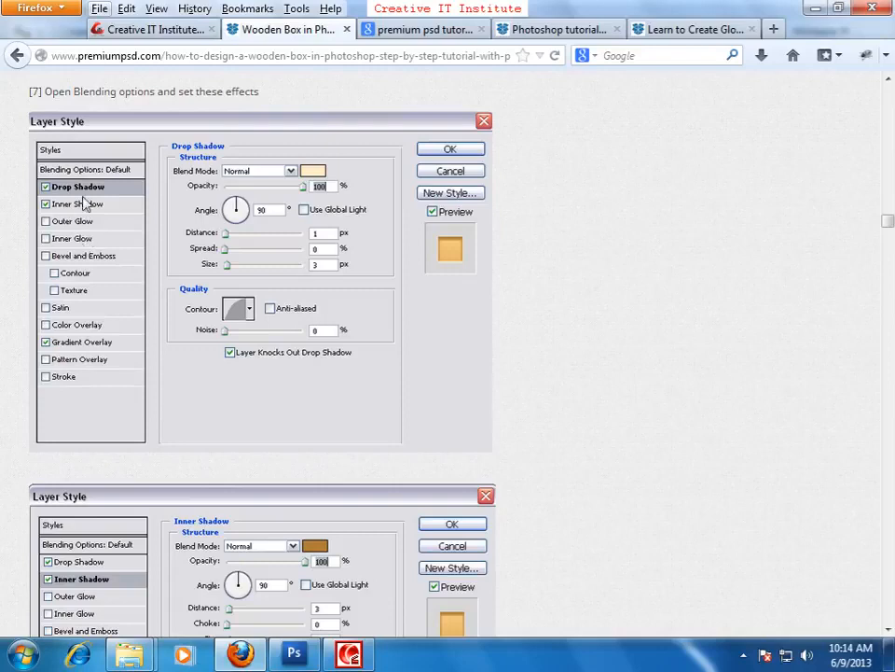
{"action": "key", "text": "alt+Tab"}
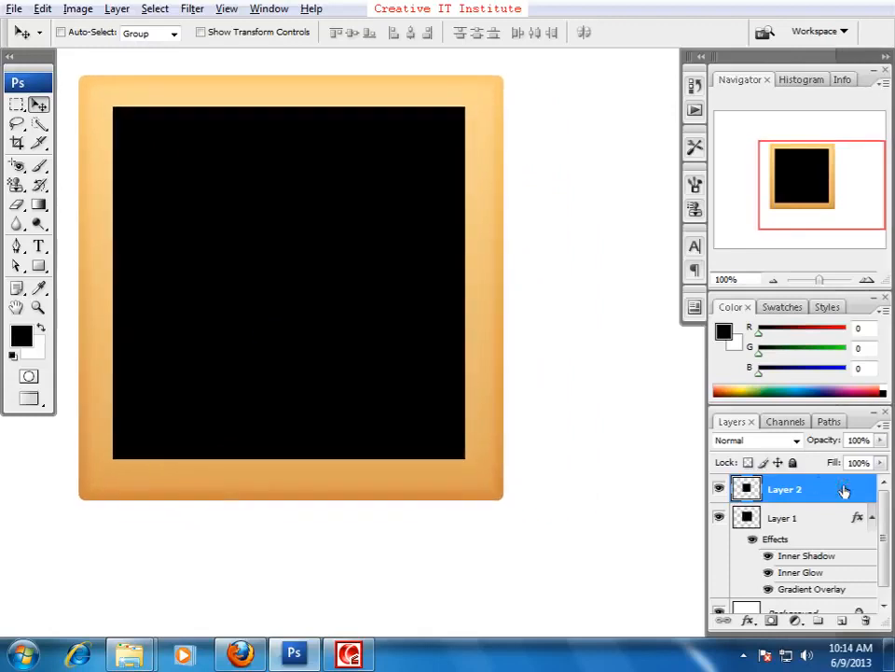
{"action": "double_click", "coordinate": [843, 490]}
{"action": "left_click", "coordinate": [394, 177]}
{"action": "left_click_drag", "start_coordinate": [444, 103], "coordinate": [462, 105]}
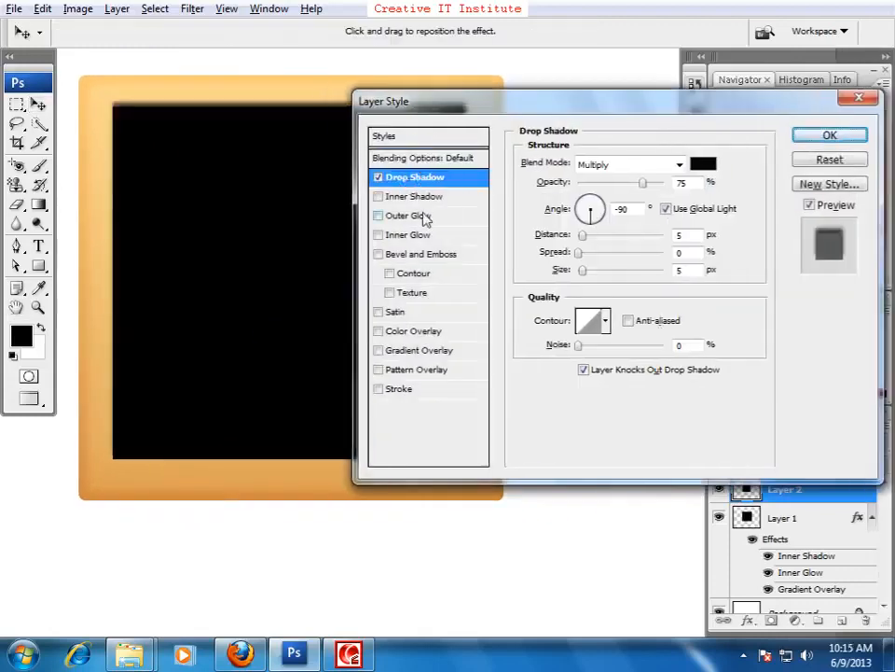
- Check the tutorial's drop shadow settings in Firefox, then set the shadow's blend mode to Normal in Photoshop
{"action": "key", "text": "alt+Tab"}
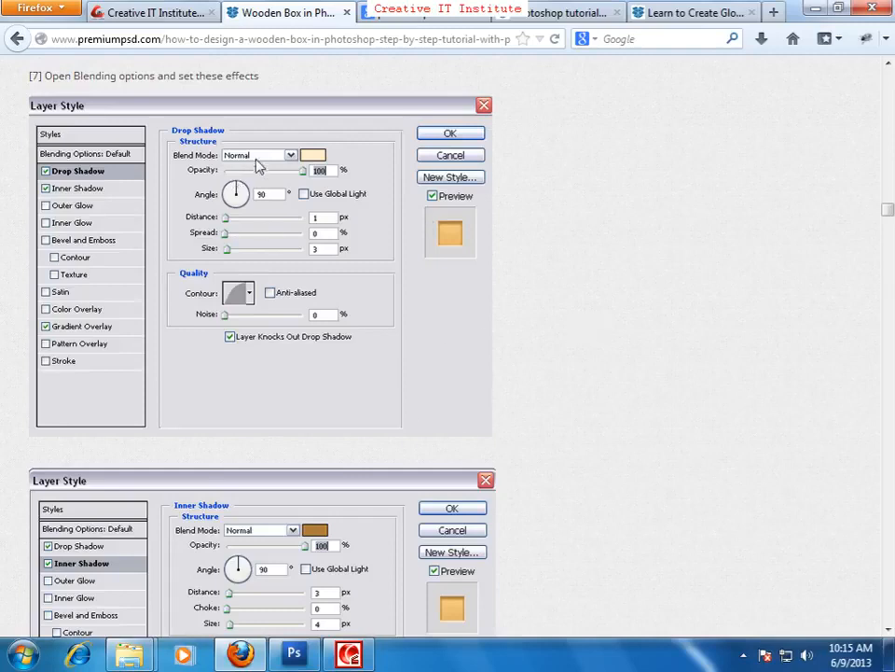
{"action": "key", "text": "alt+Tab"}
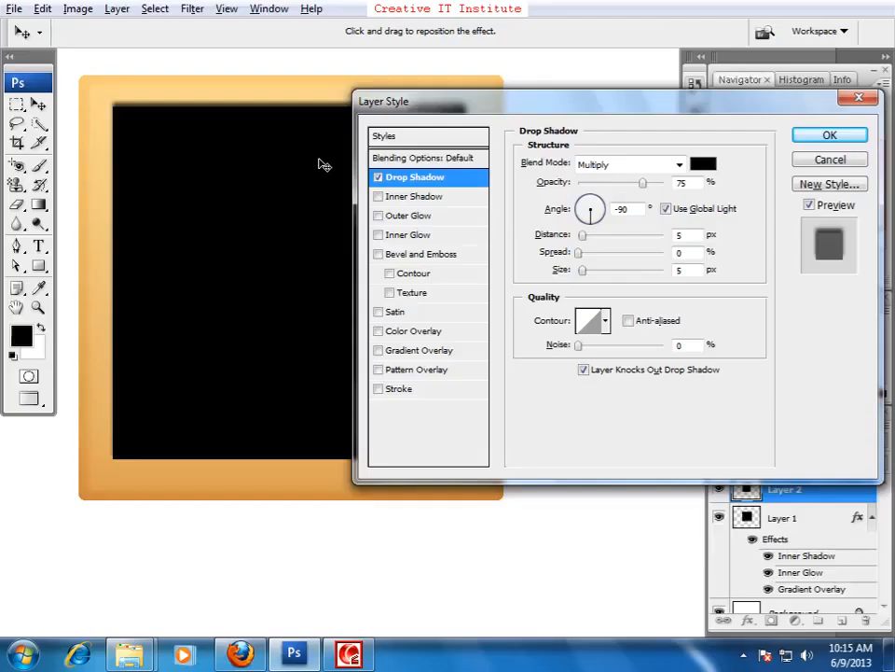
{"action": "left_click", "coordinate": [613, 165]}
{"action": "left_click", "coordinate": [593, 182]}
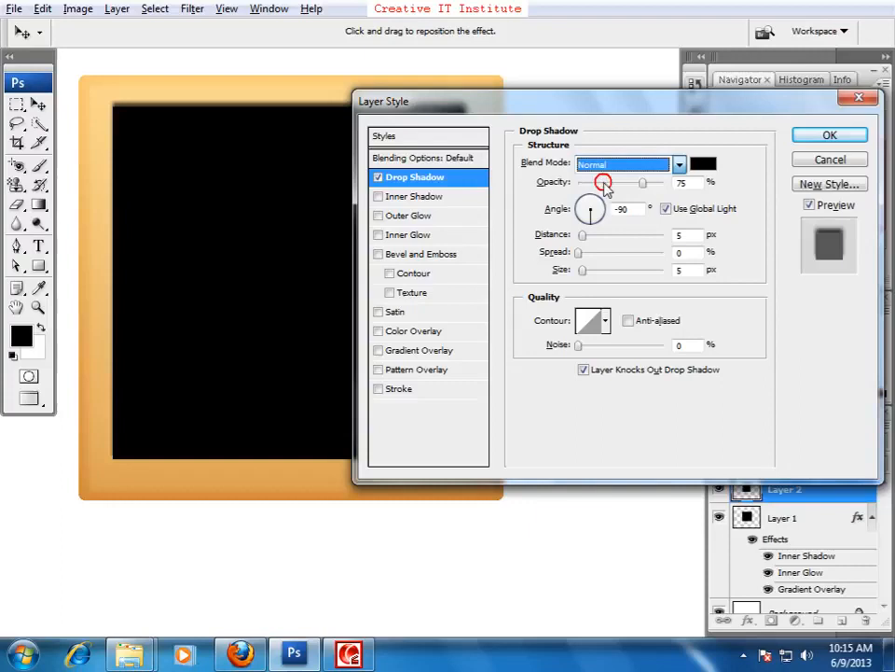
{"action": "left_click", "coordinate": [703, 164]}
{"action": "mouse_move", "coordinate": [409, 192]}
{"action": "left_mouse_down"}
{"action": "mouse_move", "coordinate": [339, 241]}
{"action": "mouse_move", "coordinate": [250, 154]}
{"action": "left_mouse_up"}
{"action": "left_click", "coordinate": [468, 338]}
{"action": "left_click_drag", "start_coordinate": [469, 343], "coordinate": [472, 366]}
{"action": "left_click", "coordinate": [465, 342]}
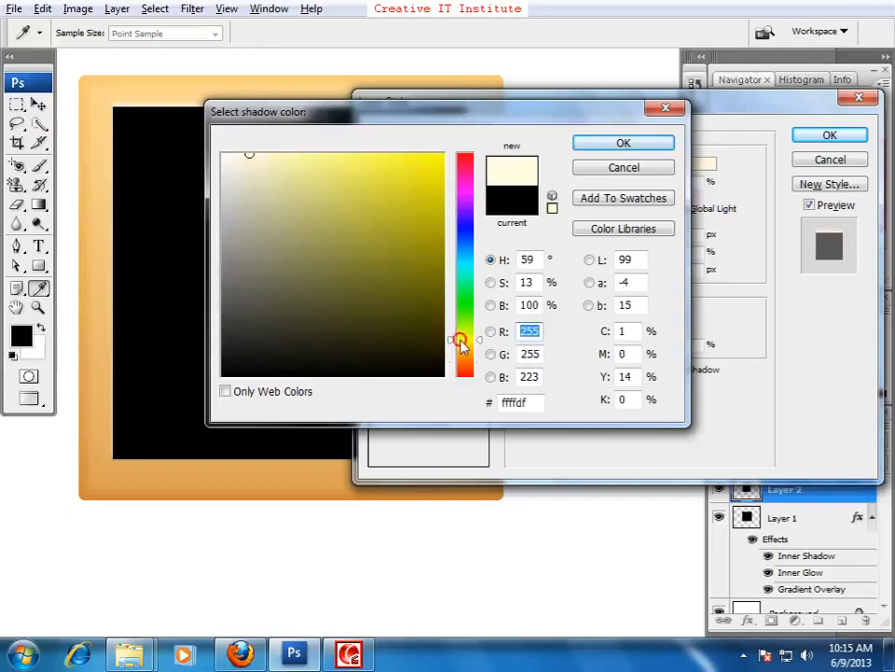
{"action": "left_click", "coordinate": [609, 168]}
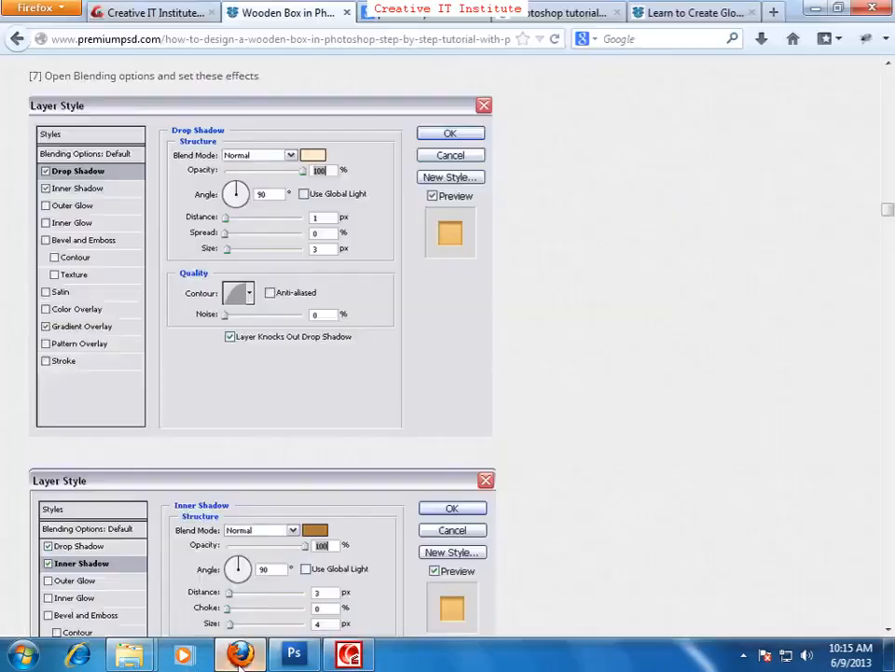
- Capture the tutorial's drop shadow settings in Firefox and paste the capture into a new 1024 by 768 pixel Photoshop document, keeping Layer 2's style
{"action": "left_click", "coordinate": [240, 655]}
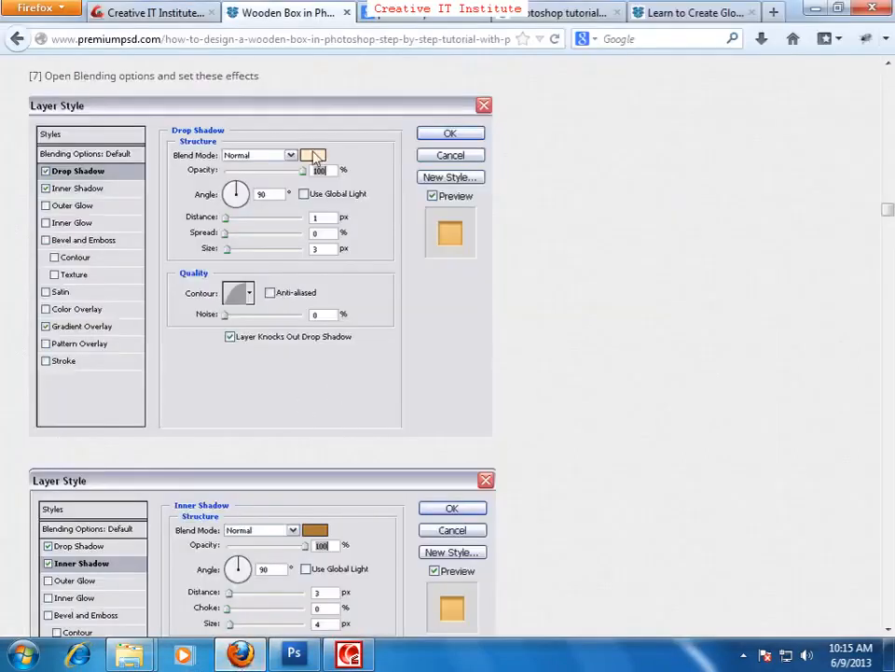
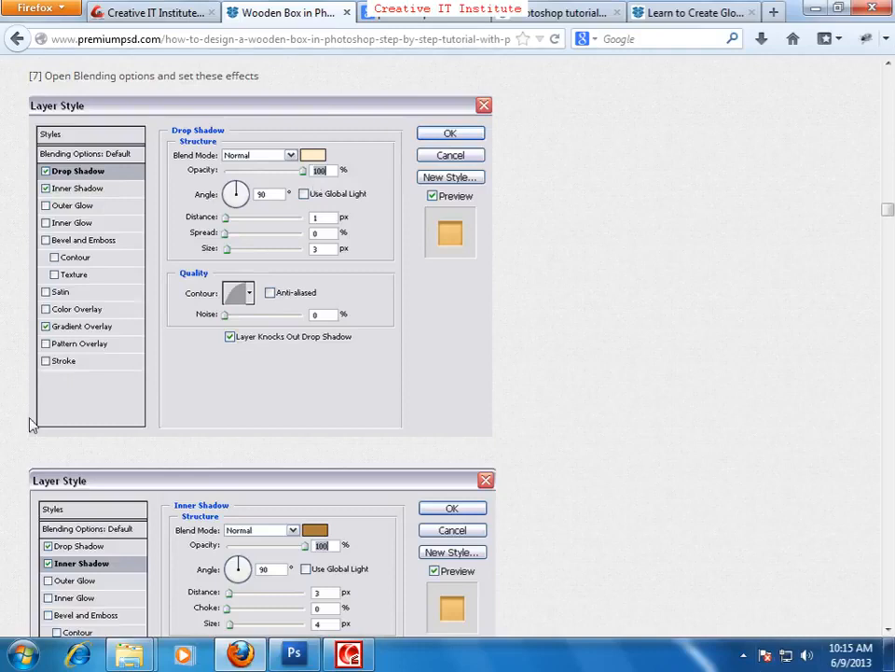
{"action": "left_click", "coordinate": [295, 654]}
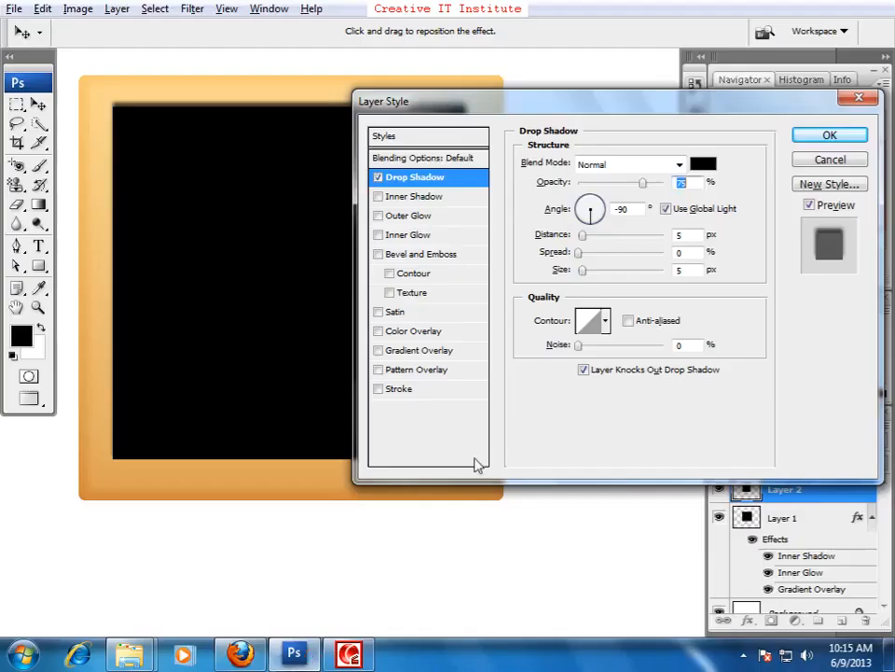
{"action": "key", "text": "Return"}
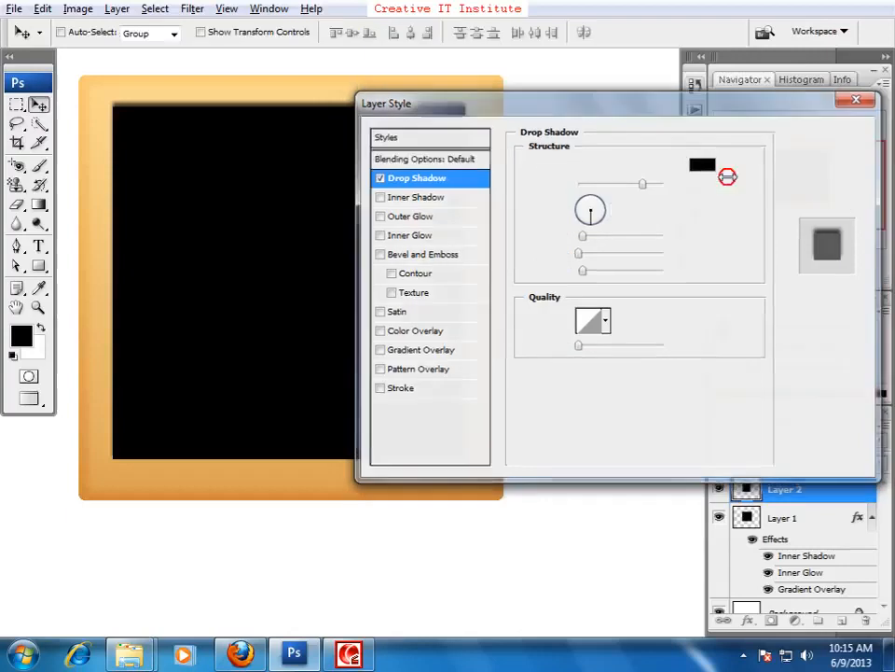
{"action": "key", "text": "ctrl+n"}
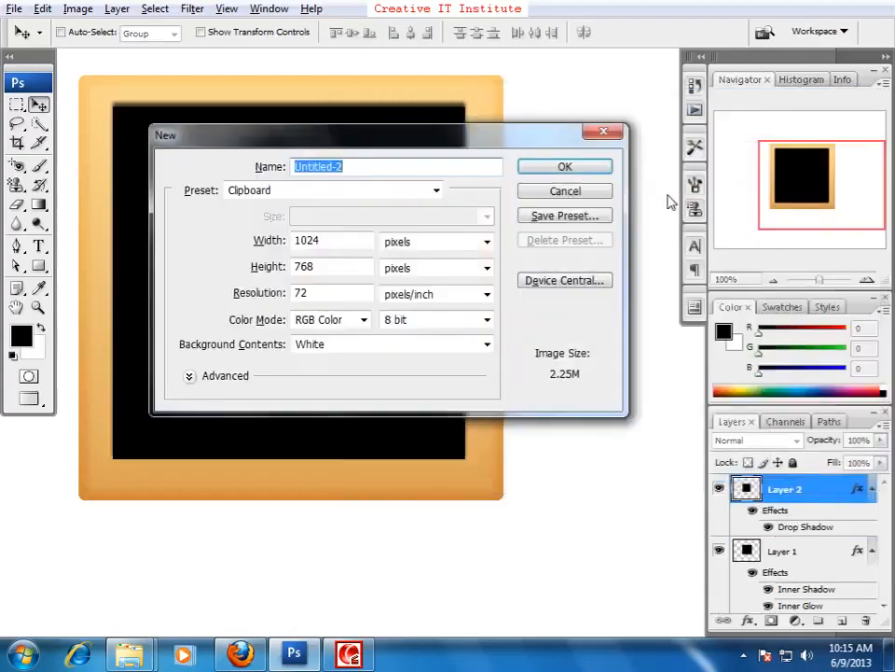
{"action": "left_click", "coordinate": [540, 164]}
{"action": "key", "text": "ctrl+v"}
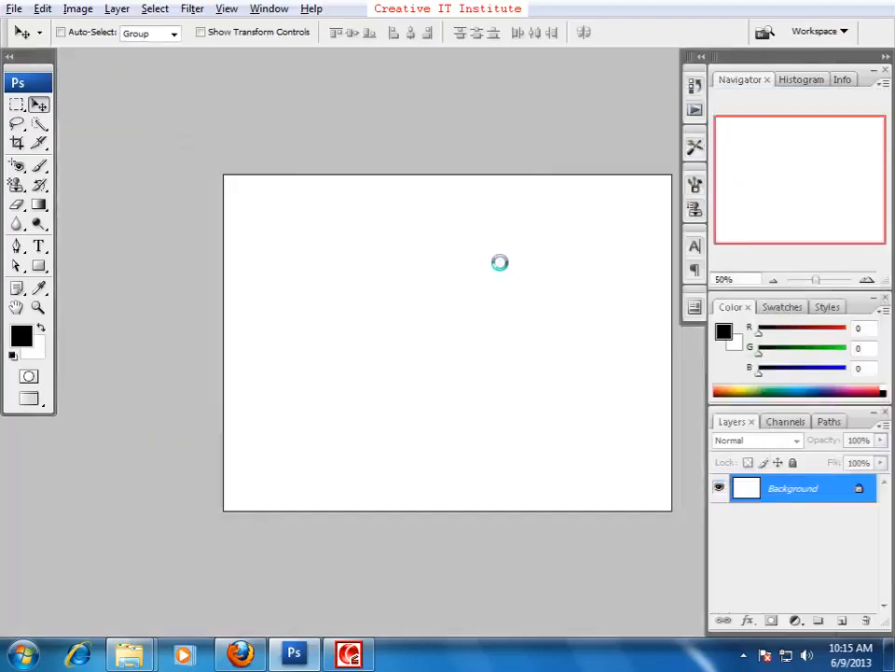
- Sample the cream shadow colour swatch from the pasted capture with the Eyedropper, then close that document without saving
{"action": "key", "text": "ctrl+plus"}
{"action": "key", "text": "ctrl+plus"}
{"action": "key", "text": "ctrl+plus"}
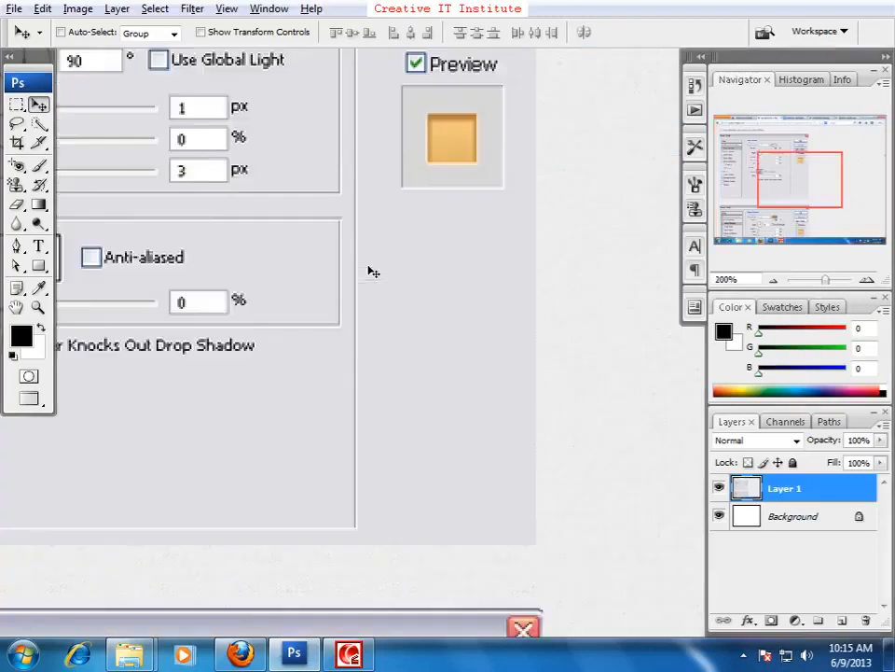
{"action": "left_click_drag", "start_coordinate": [240, 168], "coordinate": [508, 517]}
{"action": "left_click", "coordinate": [40, 289]}
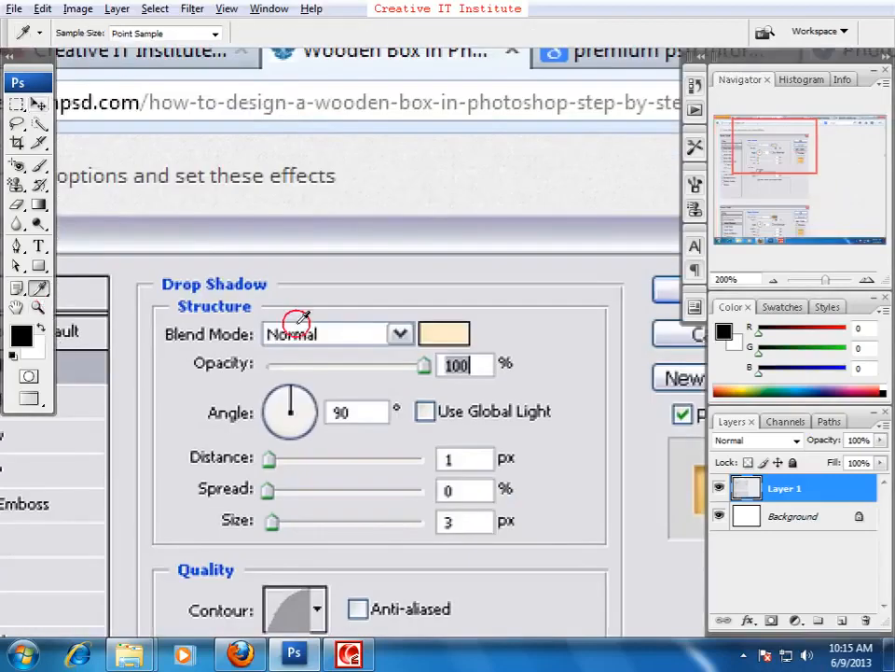
{"action": "left_click", "coordinate": [443, 331]}
{"action": "key", "text": "f"}
{"action": "key", "text": "f"}
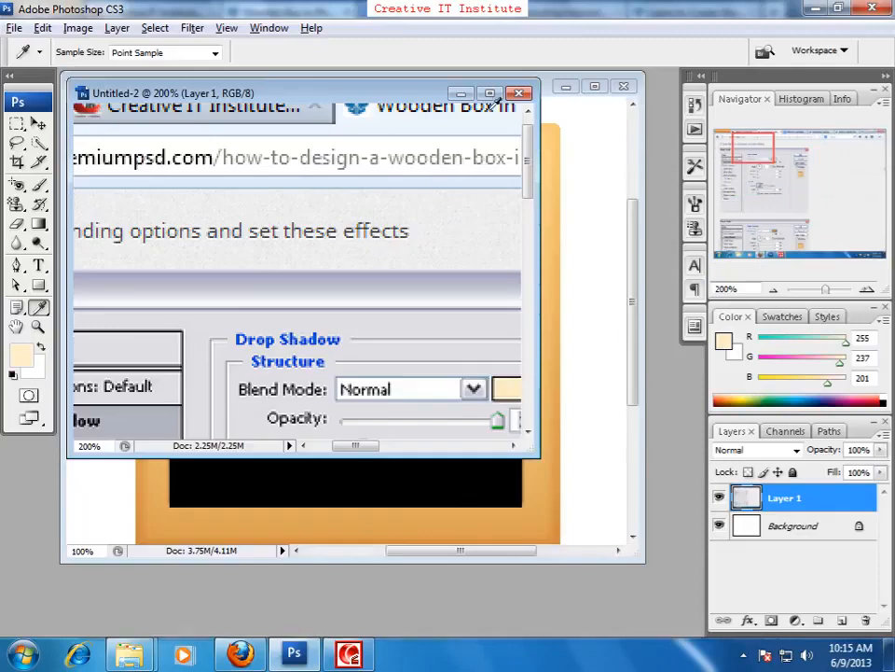
{"action": "left_click", "coordinate": [518, 93]}
{"action": "left_click", "coordinate": [460, 255]}
- Copy the hex code ffedc9 of the sampled foreground colour
{"action": "left_click", "coordinate": [20, 356]}
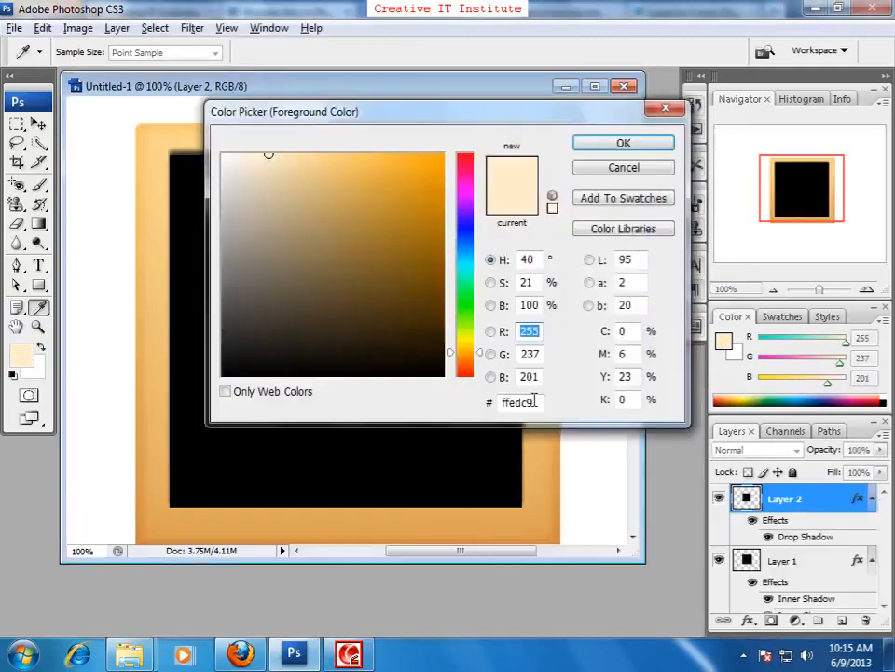
{"action": "left_click_drag", "start_coordinate": [532, 402], "coordinate": [497, 411]}
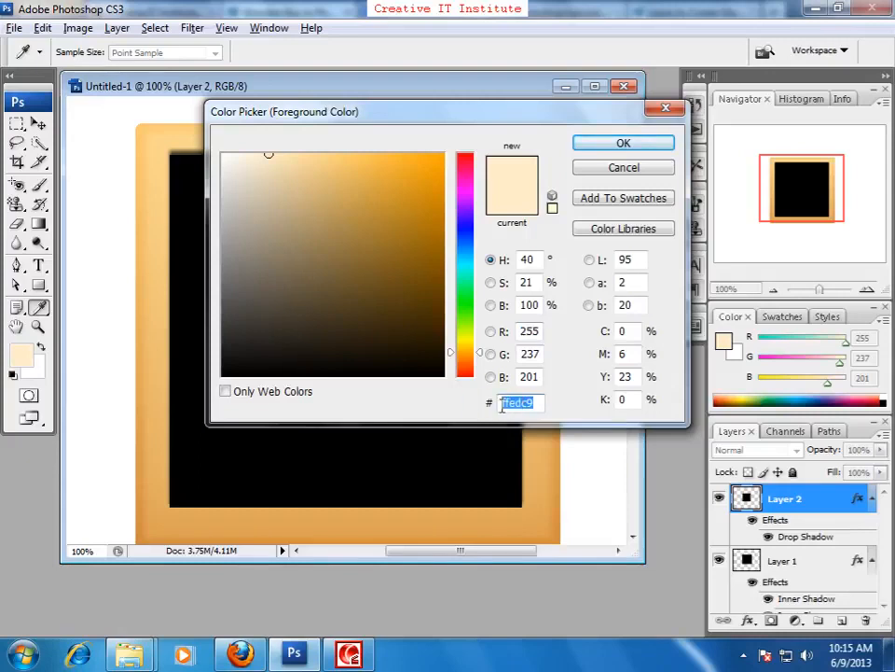
{"action": "left_click", "coordinate": [624, 144]}
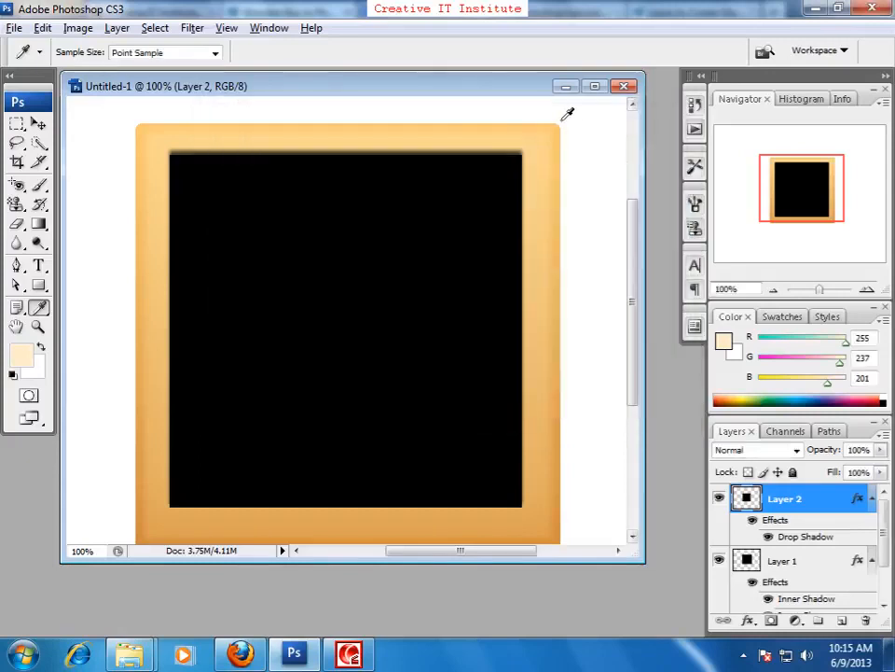
- Reopen the Drop Shadow settings of Layer 2 and set the shadow colour to ffedc9
{"action": "key", "text": "f"}
{"action": "left_click", "coordinate": [39, 105]}
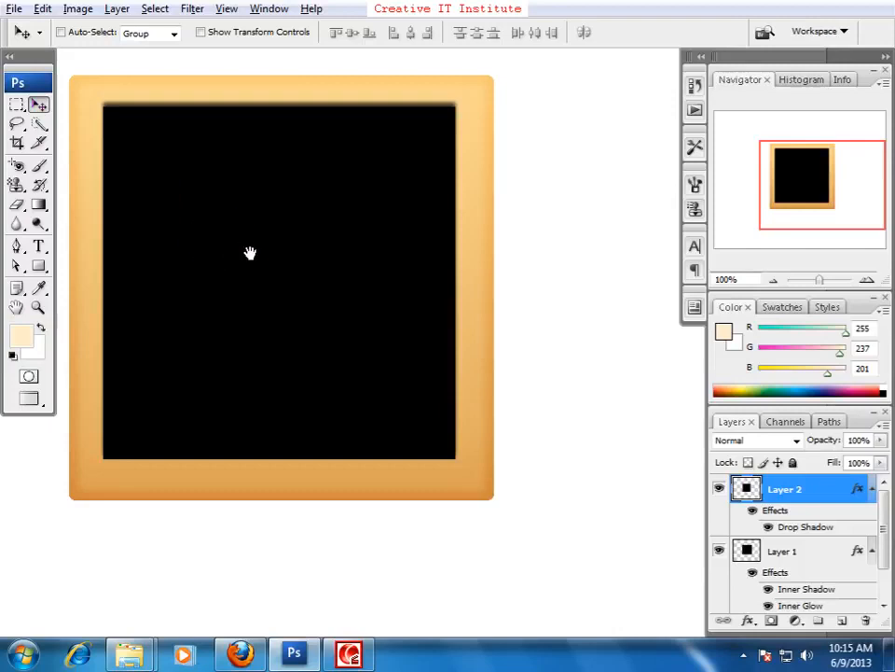
{"action": "left_click_drag", "start_coordinate": [250, 253], "coordinate": [277, 245]}
{"action": "double_click", "coordinate": [864, 498]}
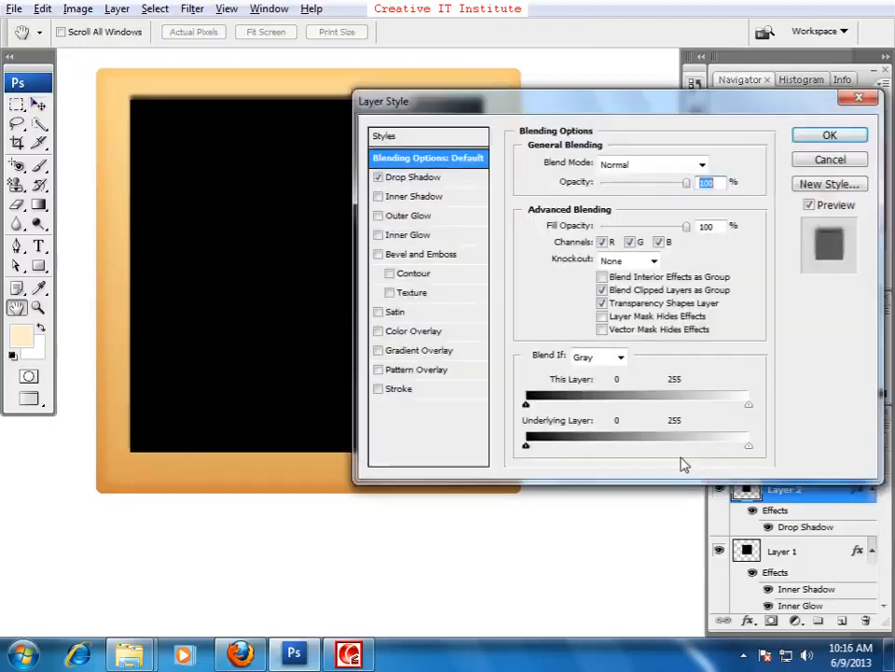
{"action": "left_click", "coordinate": [416, 178]}
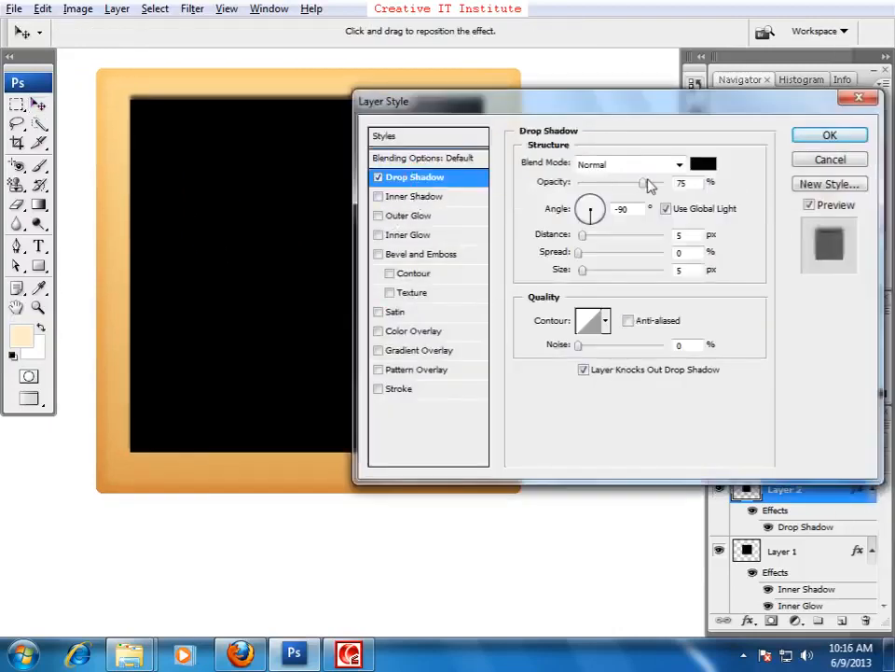
{"action": "left_click", "coordinate": [703, 164]}
{"action": "left_click", "coordinate": [508, 402]}
{"action": "type", "text": "ffedc9"}
{"action": "left_click", "coordinate": [623, 143]}
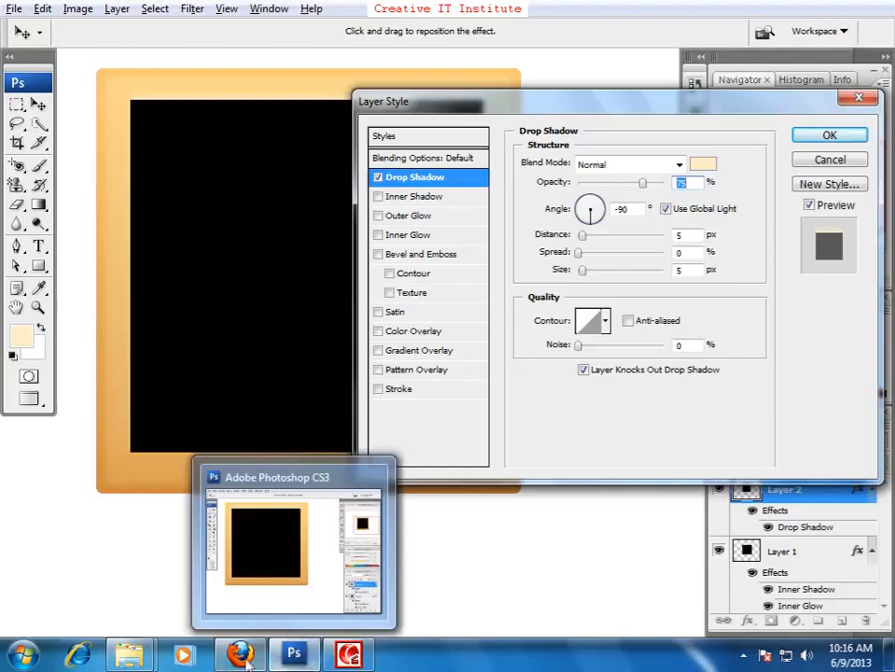
- Following the tutorial in Firefox, turn off Use Global Light for the drop shadow and set its angle to 90 degrees
{"action": "left_click", "coordinate": [297, 657]}
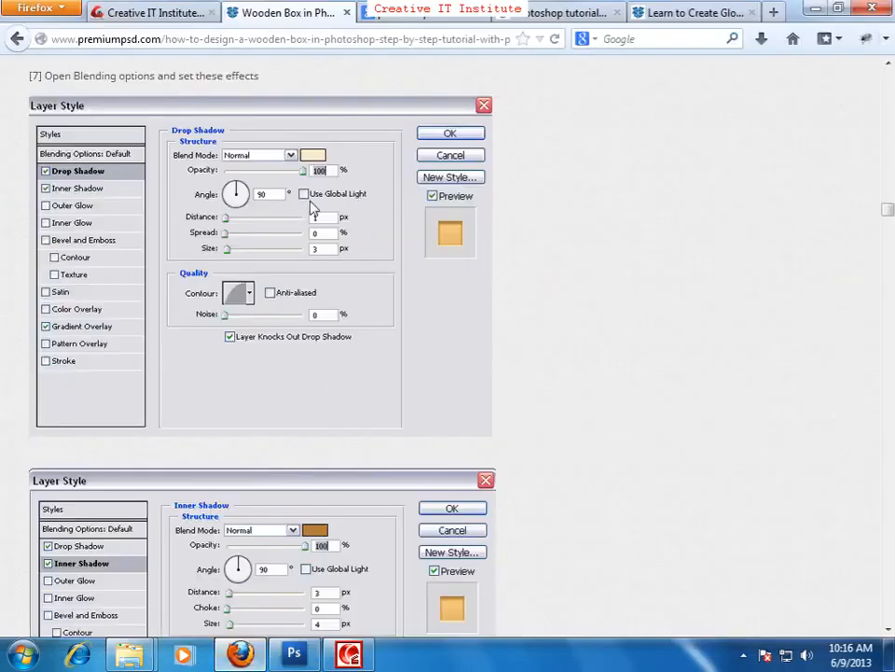
{"action": "key", "text": "alt+Tab"}
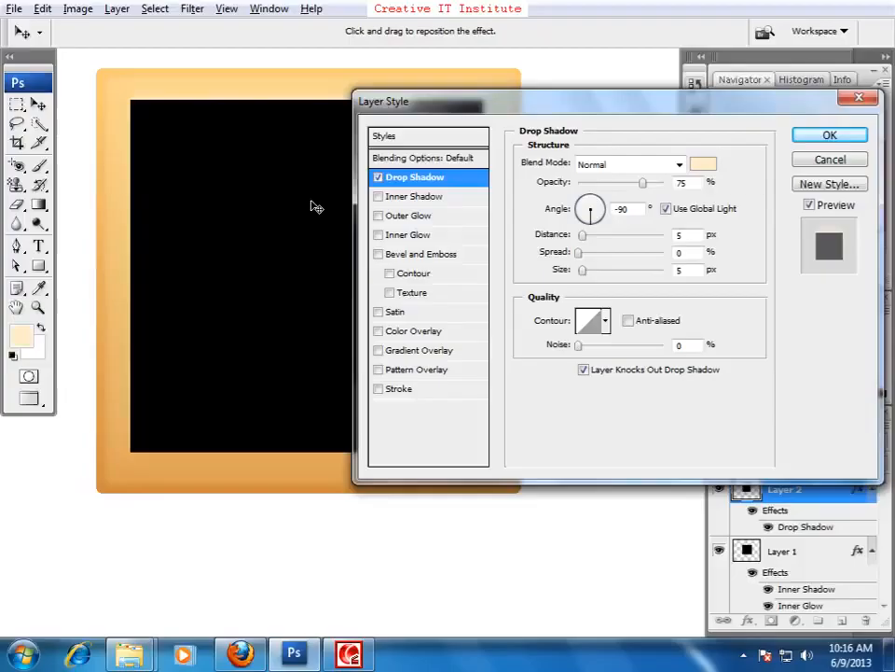
{"action": "left_click", "coordinate": [665, 209]}
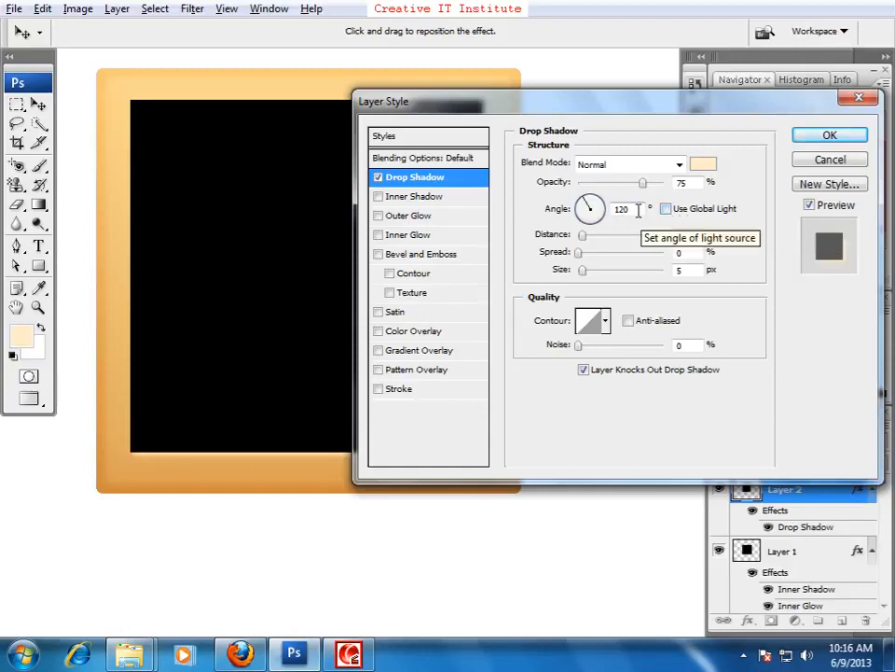
{"action": "left_click_drag", "start_coordinate": [638, 209], "coordinate": [607, 219]}
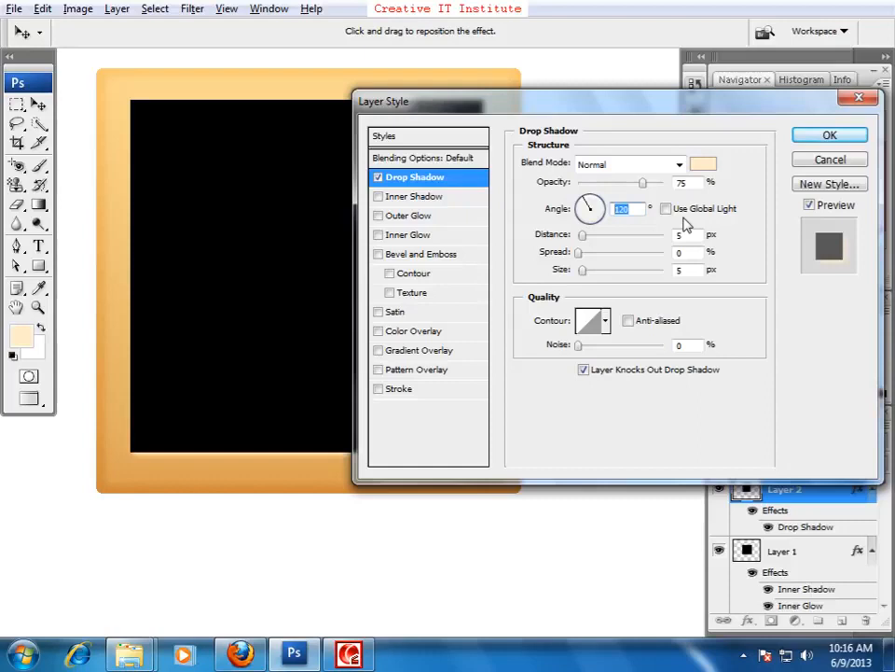
{"action": "type", "text": "90"}
- Set the drop shadow's distance to 1 px and its size to 3 px, checking the values against the tutorial in Firefox
{"action": "key", "text": "alt+Tab"}
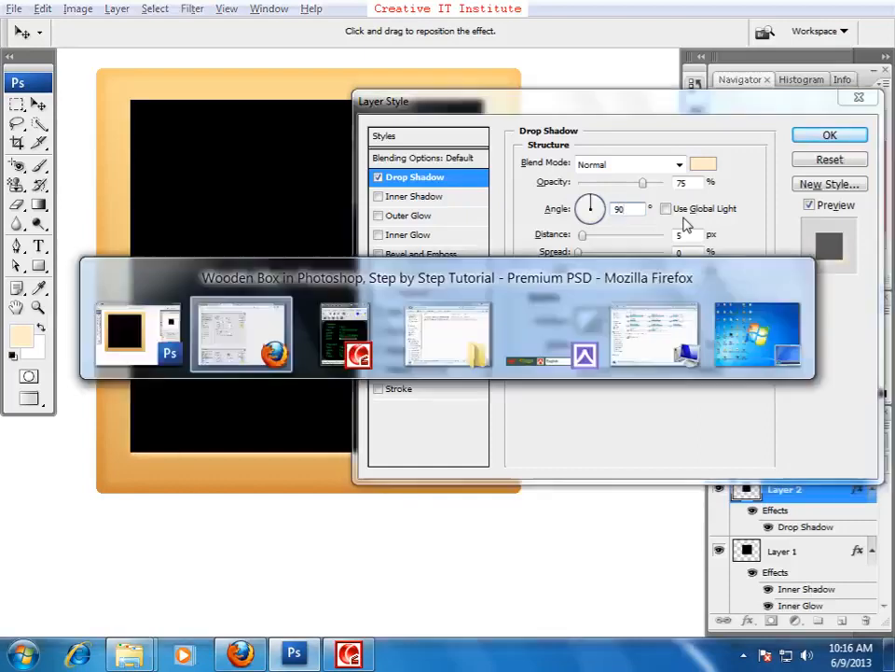
{"action": "key", "text": "alt+Tab"}
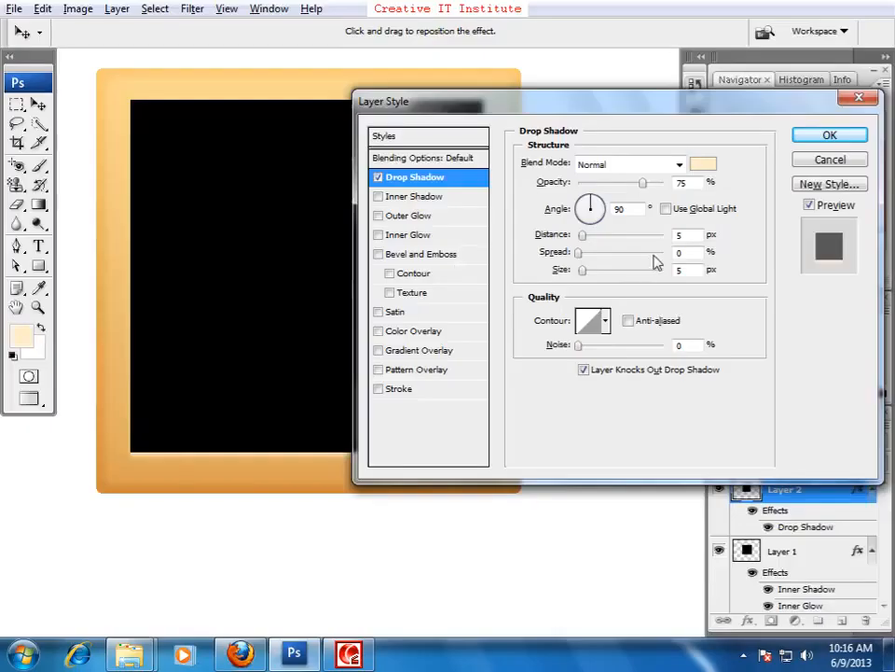
{"action": "double_click", "coordinate": [700, 233]}
{"action": "type", "text": "1"}
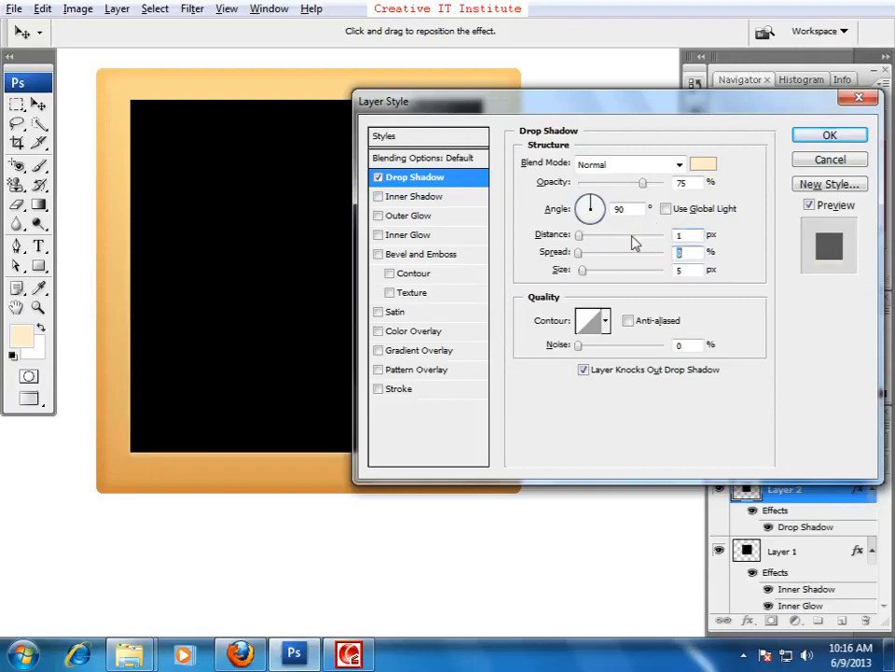
{"action": "key", "text": "alt+Tab"}
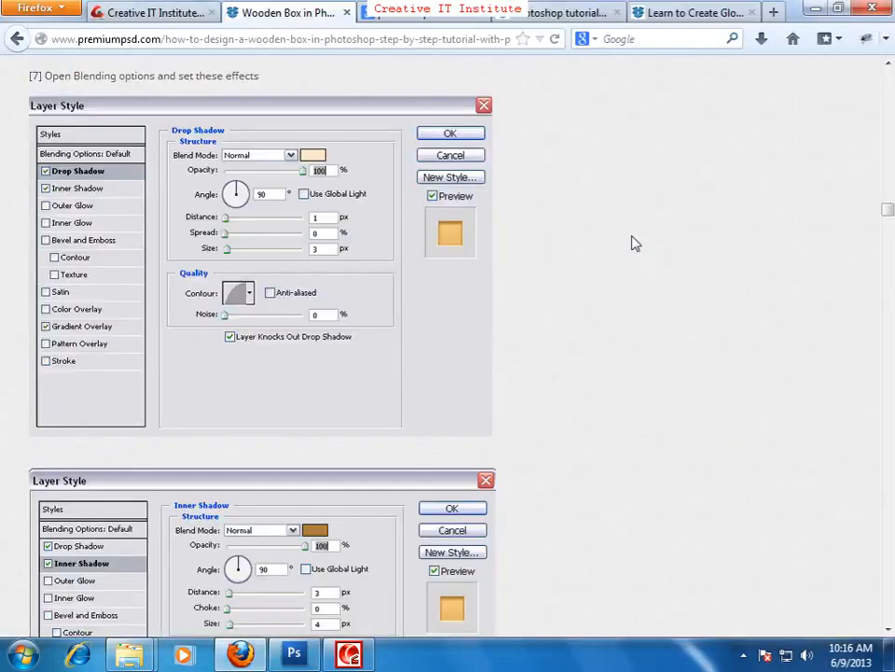
{"action": "key", "text": "alt+Tab"}
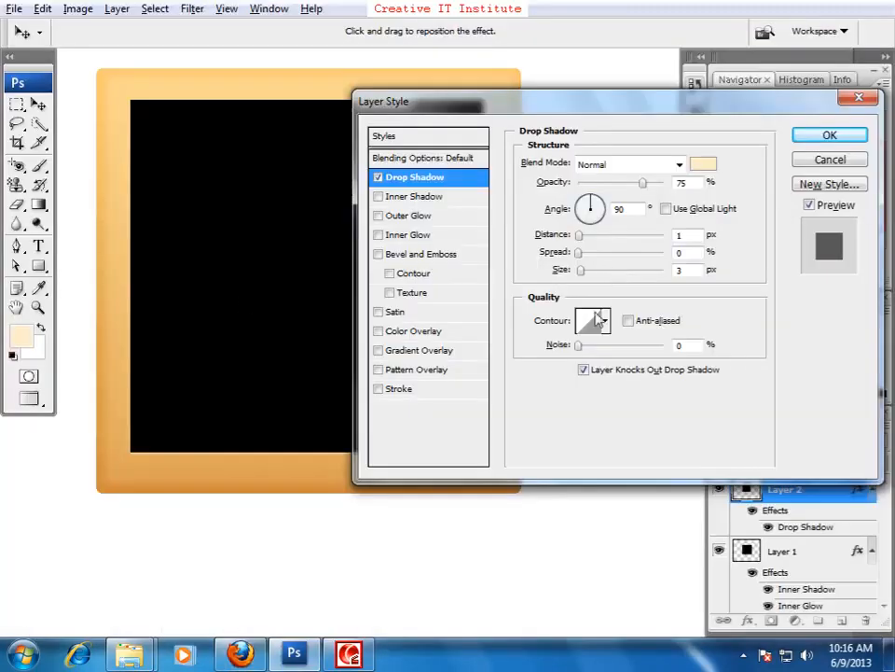
- Give Layer 2's drop shadow the rounded contour, locate the tutorial's Inner Shadow settings in Firefox, and apply the layer style
{"action": "left_click", "coordinate": [606, 321]}
{"action": "left_click", "coordinate": [786, 395]}
{"action": "key", "text": "alt+Tab"}
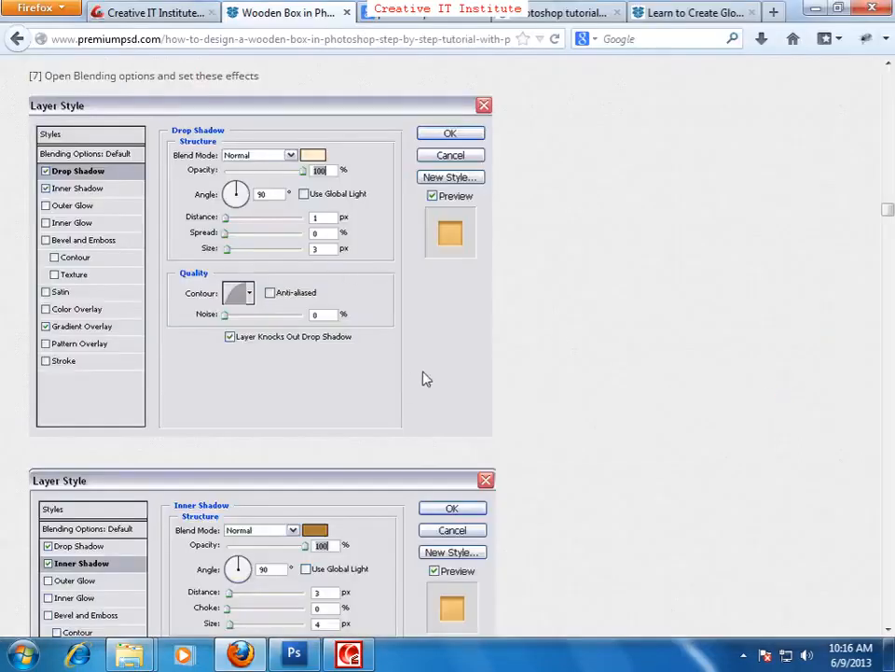
{"action": "scroll", "coordinate": [423, 377], "scroll_direction": "down", "scroll_amount": 4}
{"action": "scroll", "coordinate": [422, 370], "scroll_direction": "down", "scroll_amount": 1}
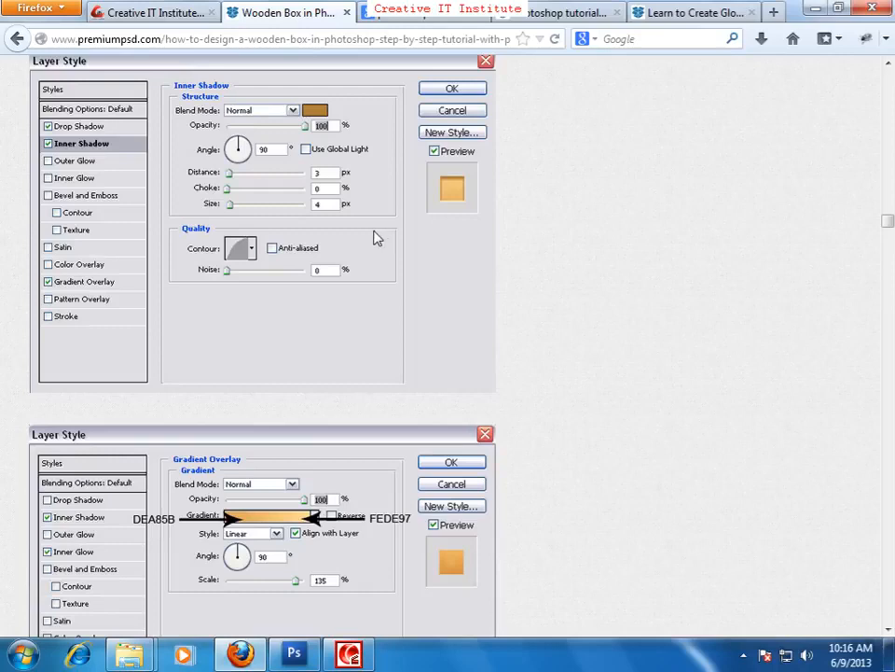
{"action": "key", "text": "alt+Tab"}
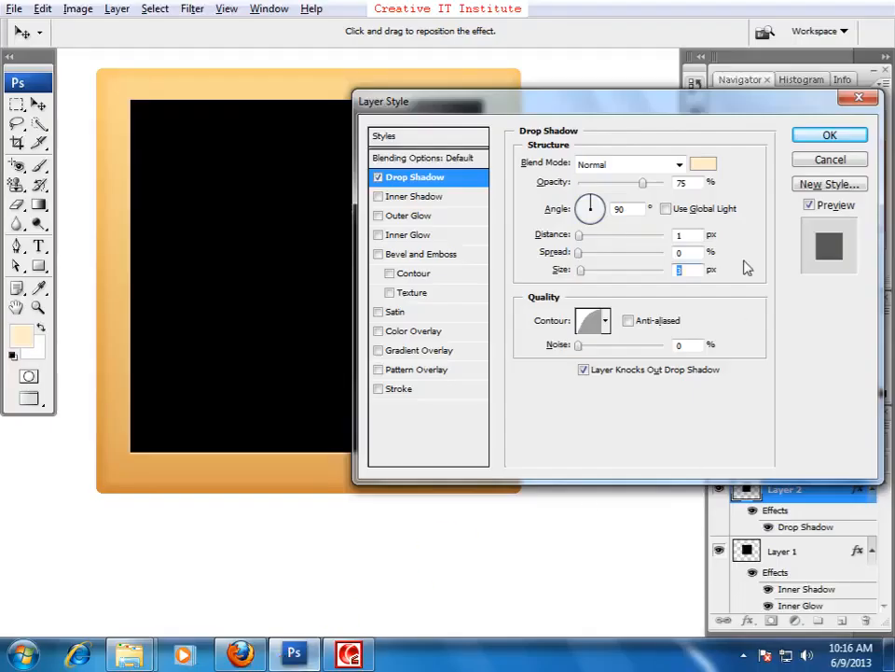
{"action": "left_click", "coordinate": [801, 138]}
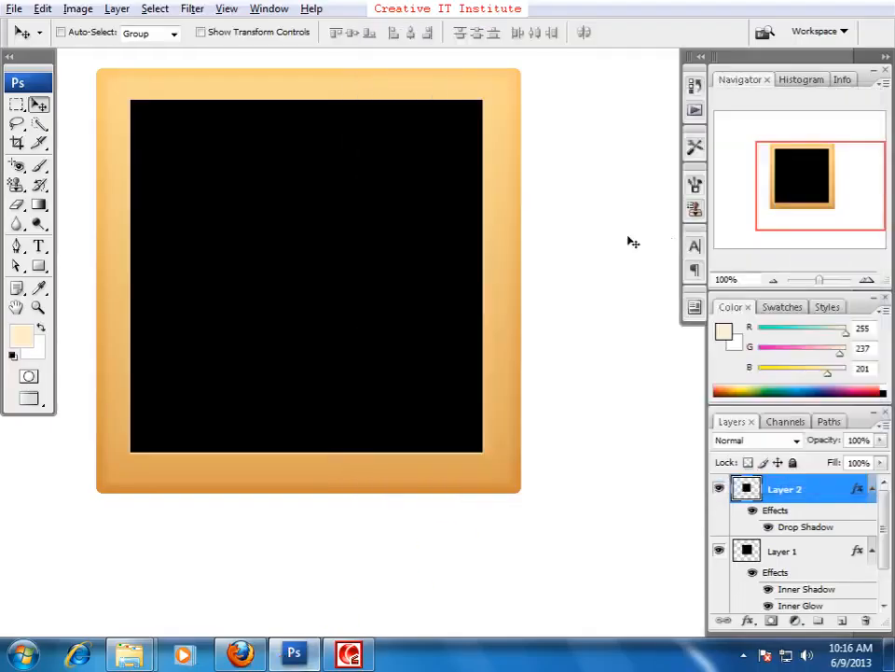
- Paste the captured screenshot of the tutorial's Inner Shadow settings into a new document
{"action": "key", "text": "ctrl+n"}
{"action": "key", "text": "Return"}
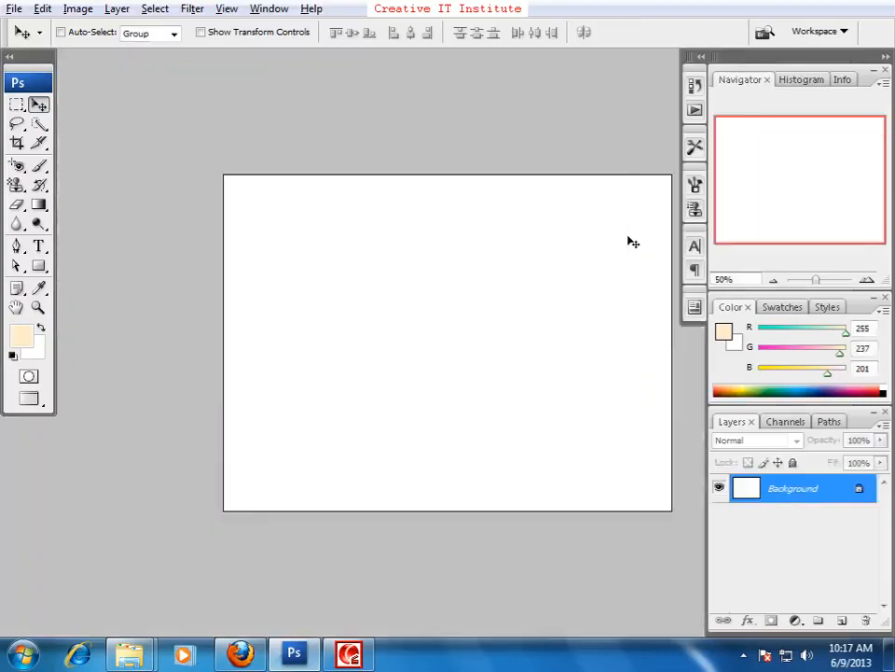
{"action": "key", "text": "ctrl+v"}
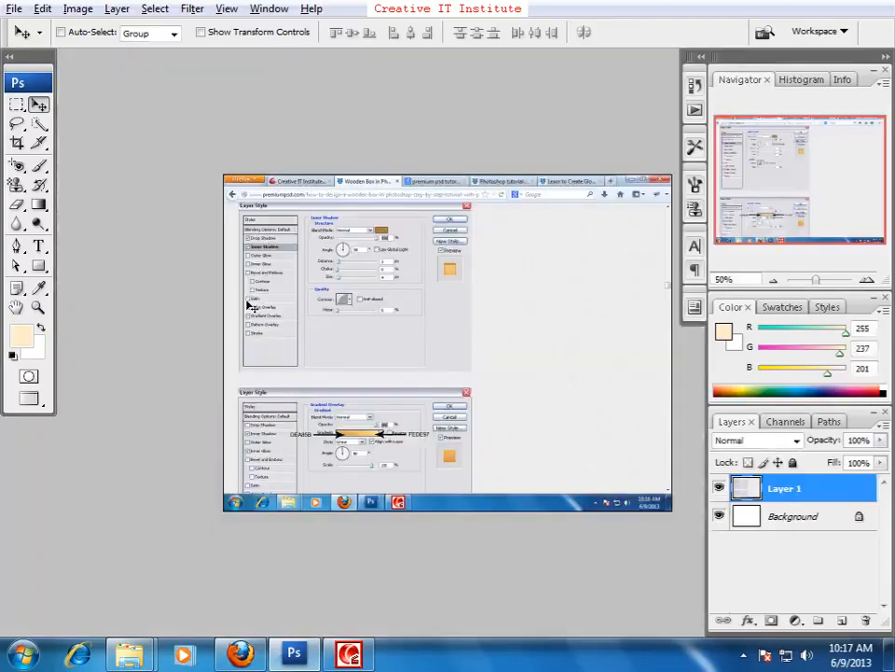
- Sample the brown Inner Shadow colour swatch in the pasted screenshot as the foreground colour
{"action": "key", "text": "ctrl+plus"}
{"action": "key", "text": "ctrl+plus"}
{"action": "key", "text": "ctrl+plus"}
{"action": "key", "text": "ctrl+plus"}
{"action": "left_click_drag", "start_coordinate": [248, 300], "coordinate": [399, 333]}
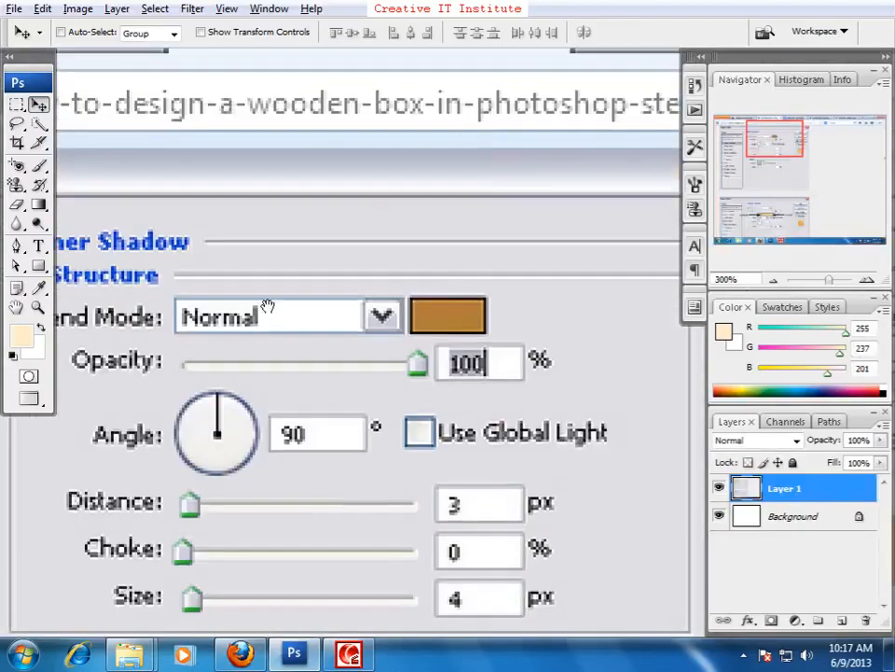
{"action": "left_click", "coordinate": [39, 287]}
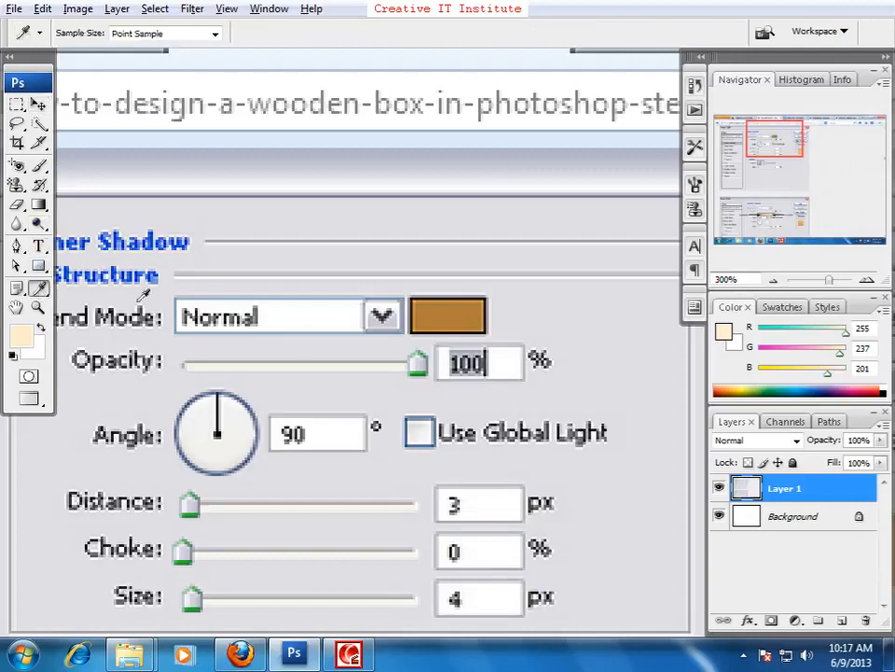
{"action": "left_click", "coordinate": [436, 309]}
- Close the temporary screenshot document without saving it and return to the wooden box document
{"action": "key", "text": "ctrl+minus"}
{"action": "key", "text": "ctrl+minus"}
{"action": "key", "text": "ctrl+minus"}
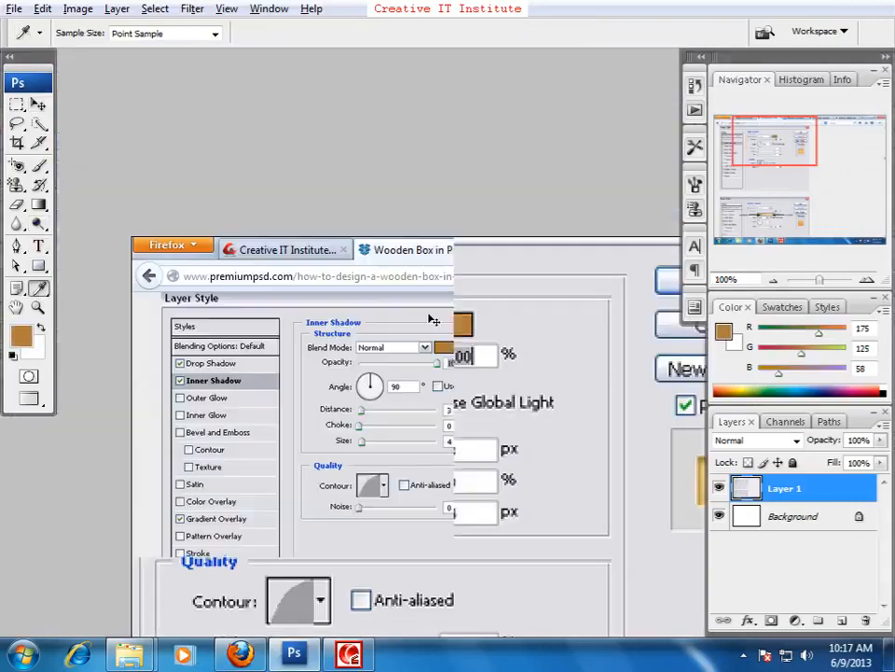
{"action": "key", "text": "f"}
{"action": "key", "text": "f"}
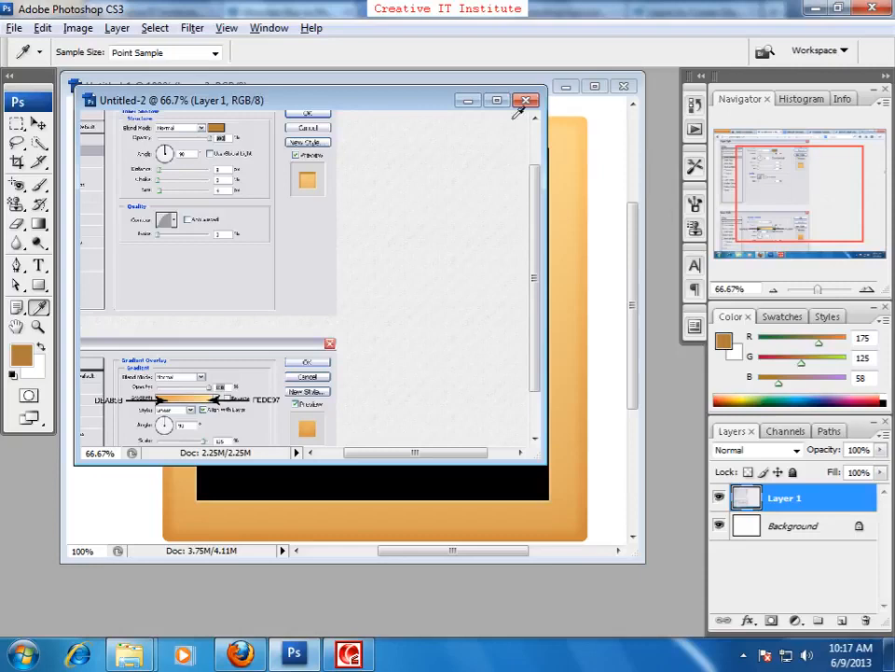
{"action": "left_click", "coordinate": [526, 100]}
{"action": "left_click", "coordinate": [472, 261]}
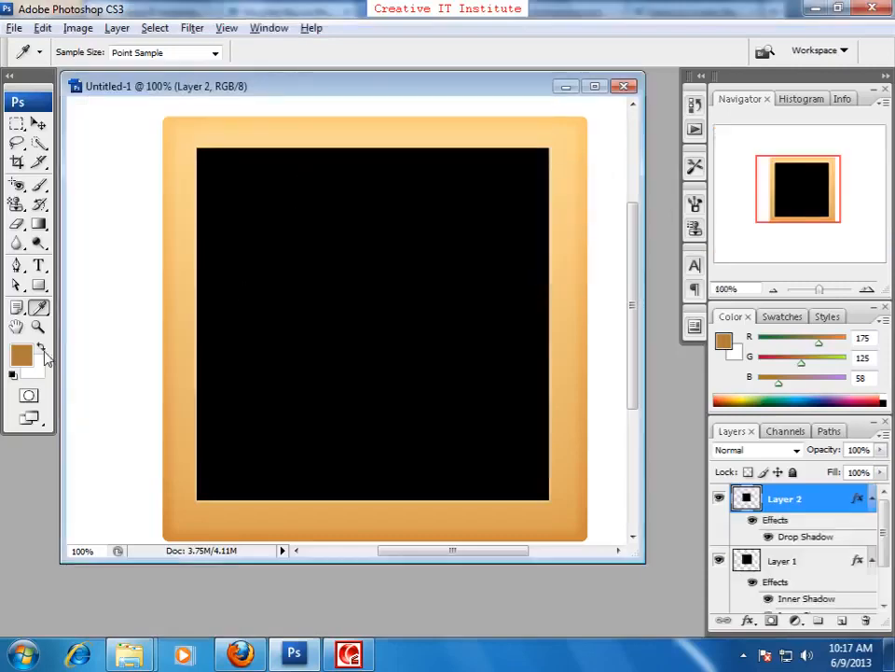
- Copy the hex code af7d3a of the sampled foreground colour
{"action": "left_click", "coordinate": [29, 356]}
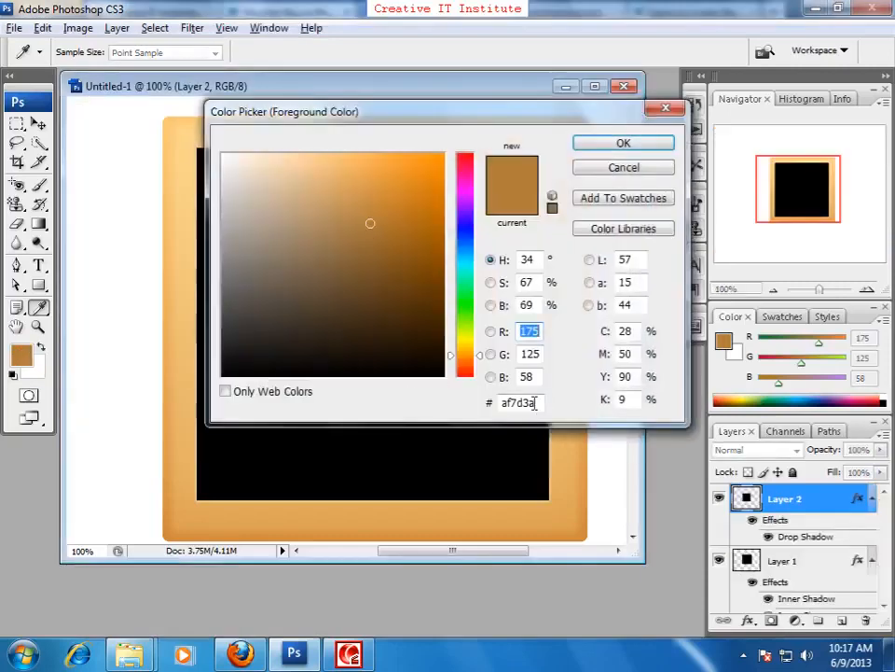
{"action": "left_click_drag", "start_coordinate": [534, 402], "coordinate": [486, 409]}
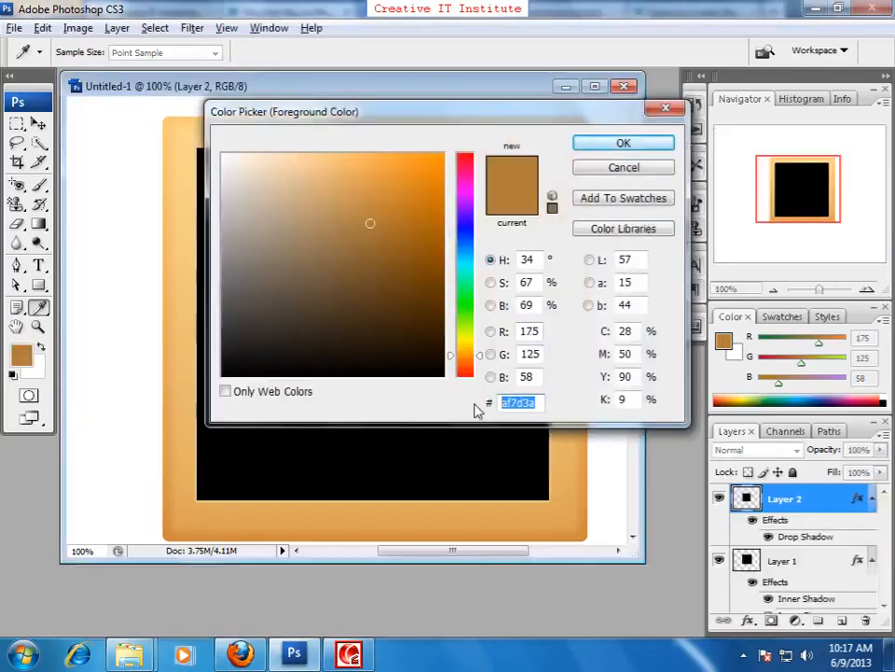
{"action": "left_click", "coordinate": [634, 147]}
- Return to full-screen view and enable the Inner Shadow effect in Layer 2's layer style
{"action": "key", "text": "f"}
{"action": "left_click_drag", "start_coordinate": [479, 334], "coordinate": [516, 344]}
{"action": "key", "text": "v"}
{"action": "left_click_drag", "start_coordinate": [231, 212], "coordinate": [586, 497]}
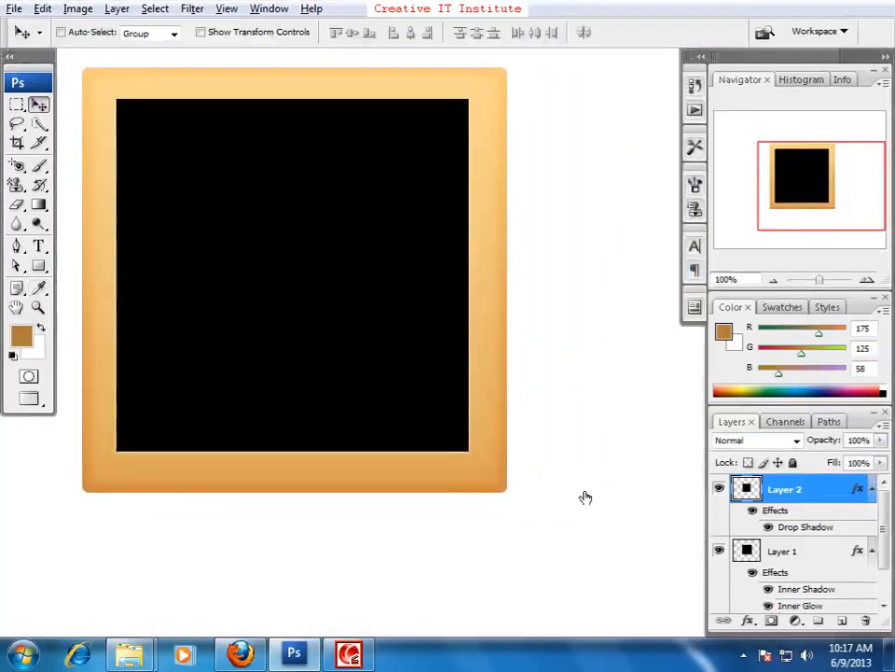
{"action": "double_click", "coordinate": [851, 490]}
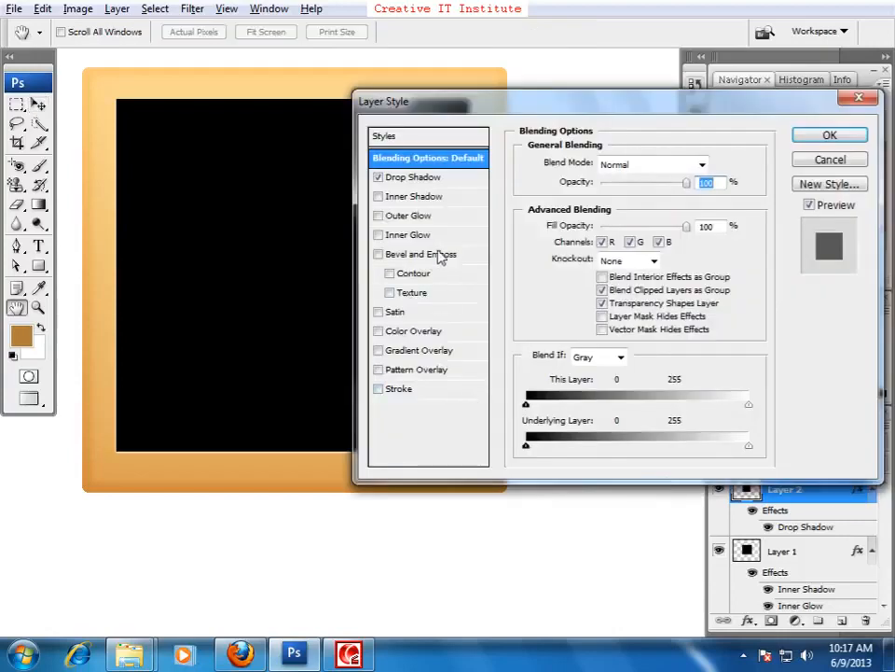
{"action": "left_click_drag", "start_coordinate": [484, 106], "coordinate": [462, 105]}
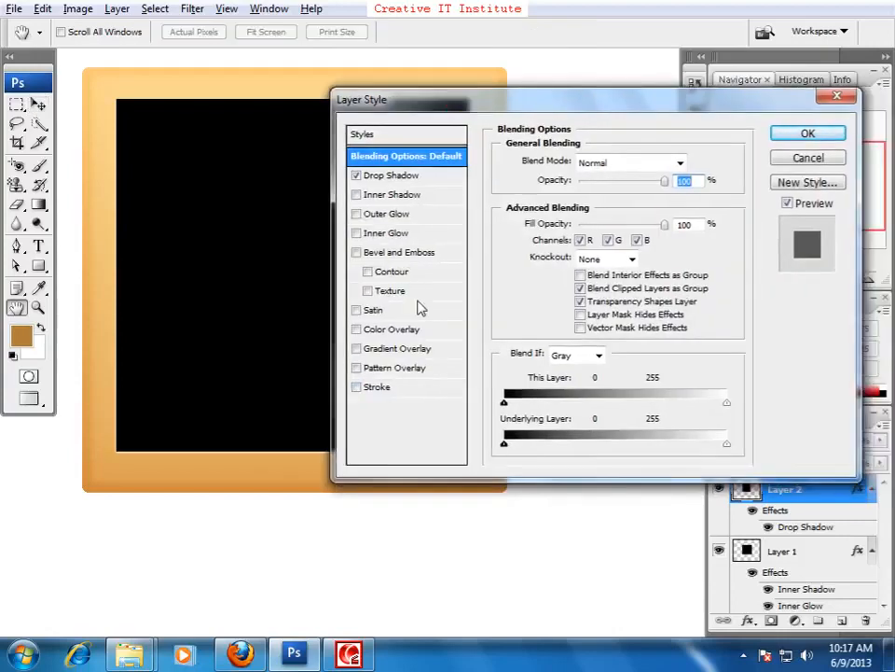
{"action": "left_click", "coordinate": [397, 195]}
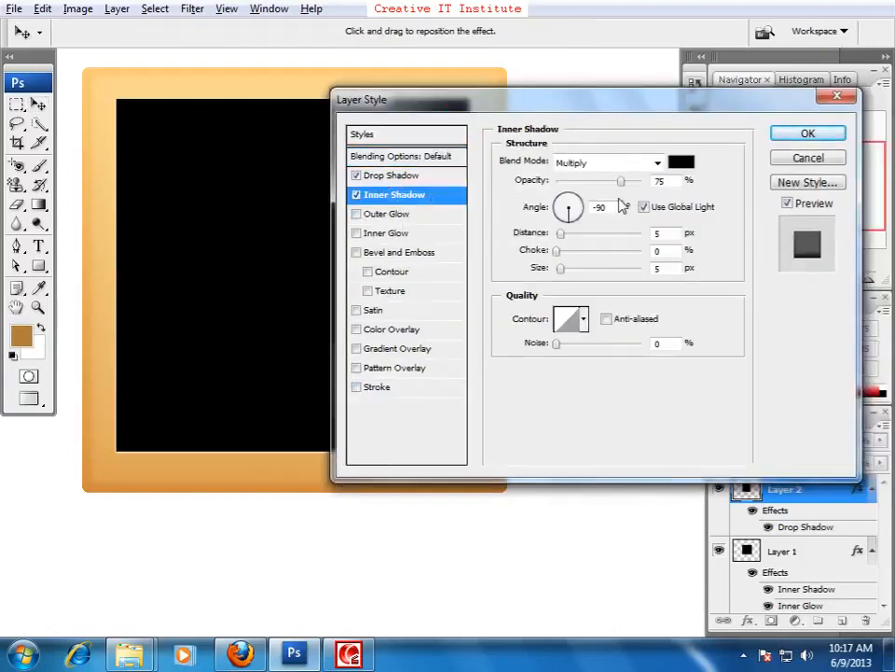
- Following the tutorial in Firefox, set the inner shadow's blend mode to Normal and its colour to af7d3a
{"action": "key", "text": "alt+Tab"}
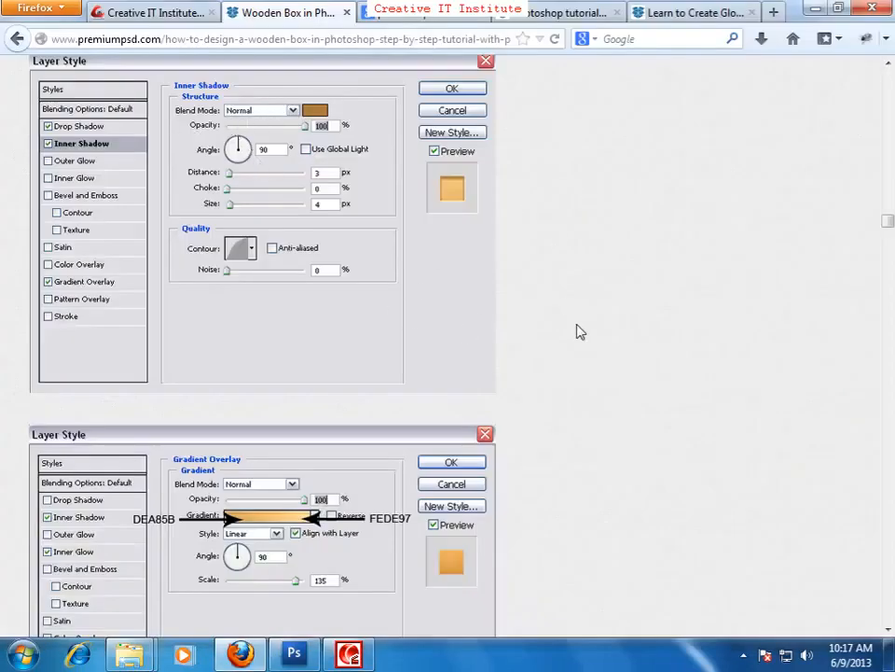
{"action": "key", "text": "alt+Tab"}
{"action": "left_click", "coordinate": [634, 164]}
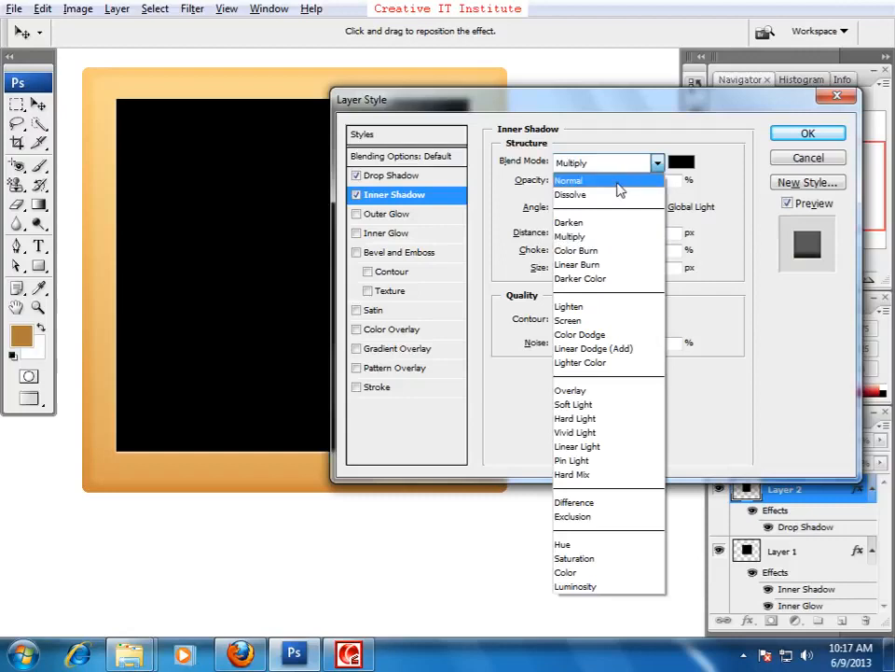
{"action": "left_click", "coordinate": [625, 182]}
{"action": "left_click", "coordinate": [681, 163]}
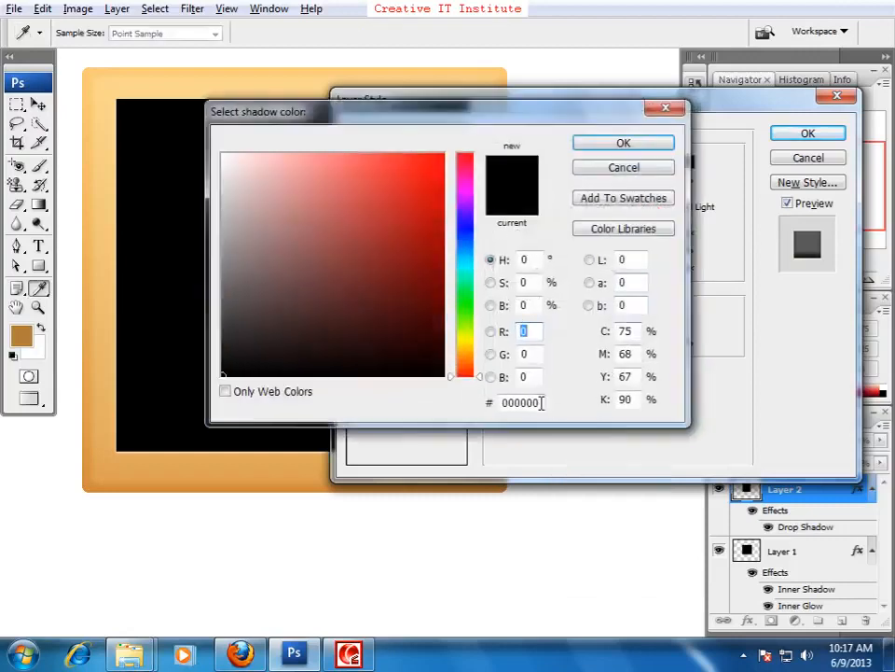
{"action": "double_click", "coordinate": [537, 402]}
{"action": "type", "text": "af7d3a"}
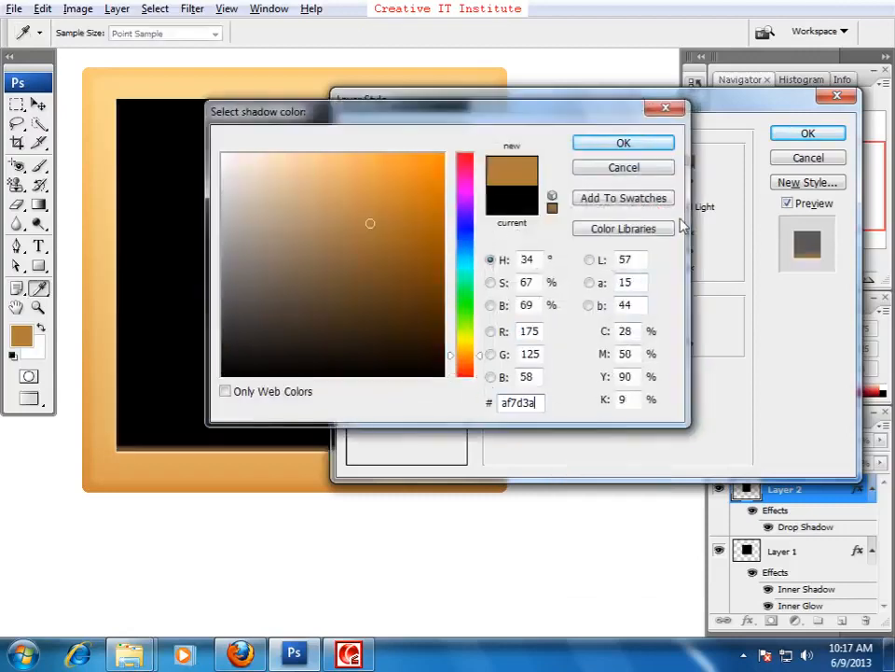
{"action": "left_click", "coordinate": [656, 144]}
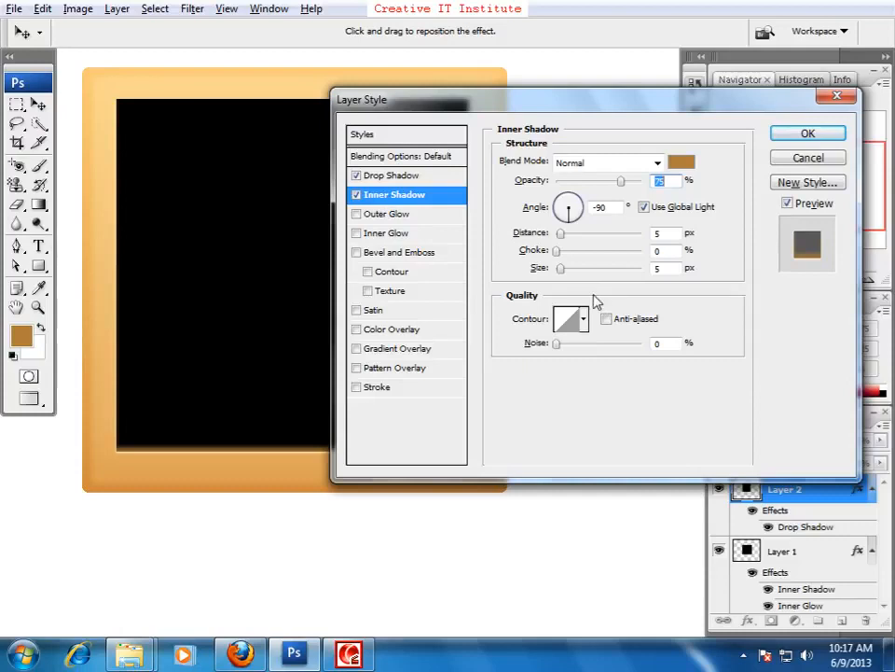
- Following the tutorial in Firefox, turn off Use Global Light for the inner shadow, set its angle to 90 degrees and distance to 3 px
{"action": "key", "text": "alt+Tab"}
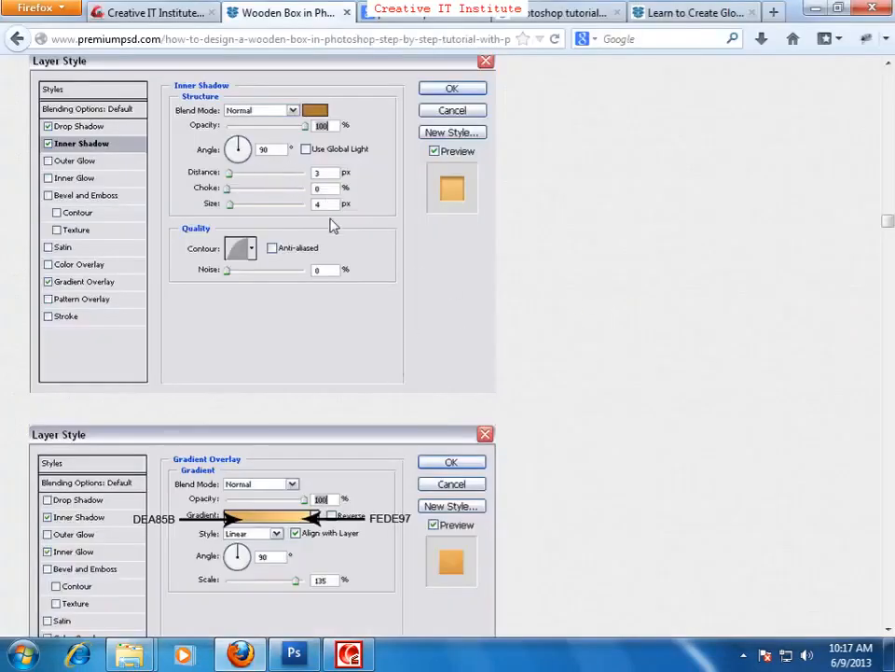
{"action": "key", "text": "alt+Tab"}
{"action": "left_click", "coordinate": [644, 207]}
{"action": "left_click", "coordinate": [552, 209]}
{"action": "type", "text": "90"}
{"action": "double_click", "coordinate": [669, 235]}
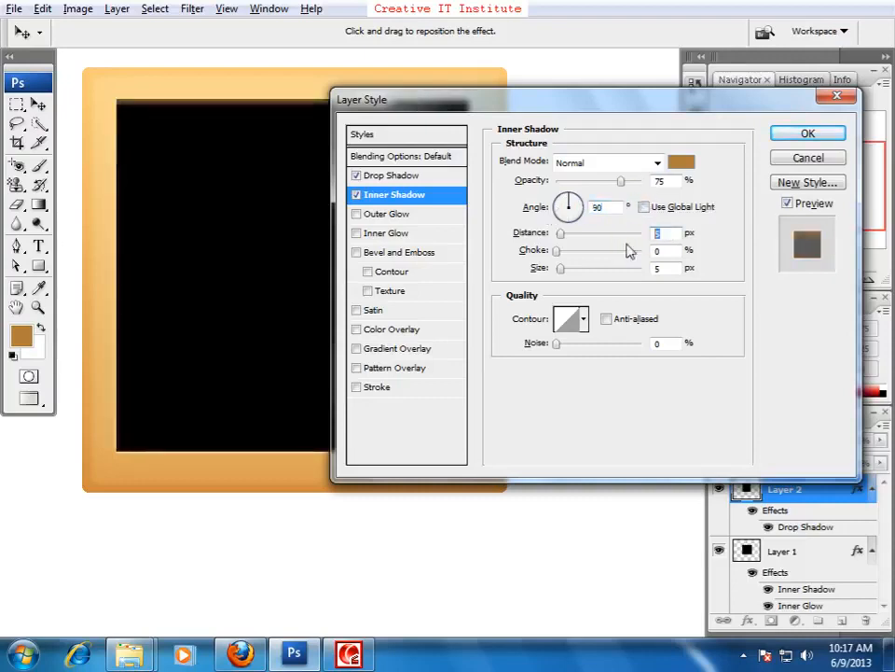
{"action": "type", "text": "3"}
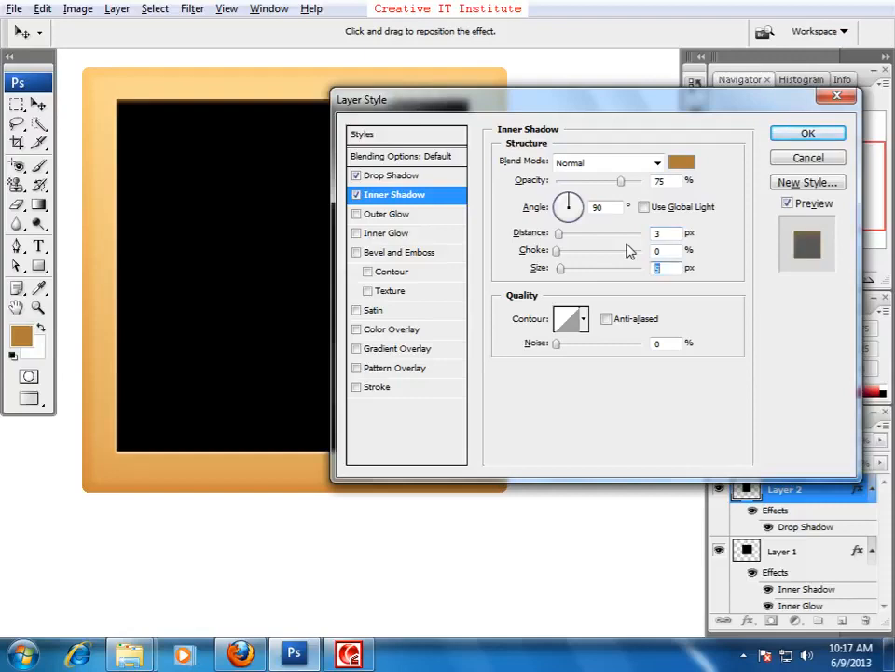
- Set the inner shadow's size to 4 px and choose the rounded contour, matching the tutorial in Firefox
{"action": "key", "text": "alt+Tab"}
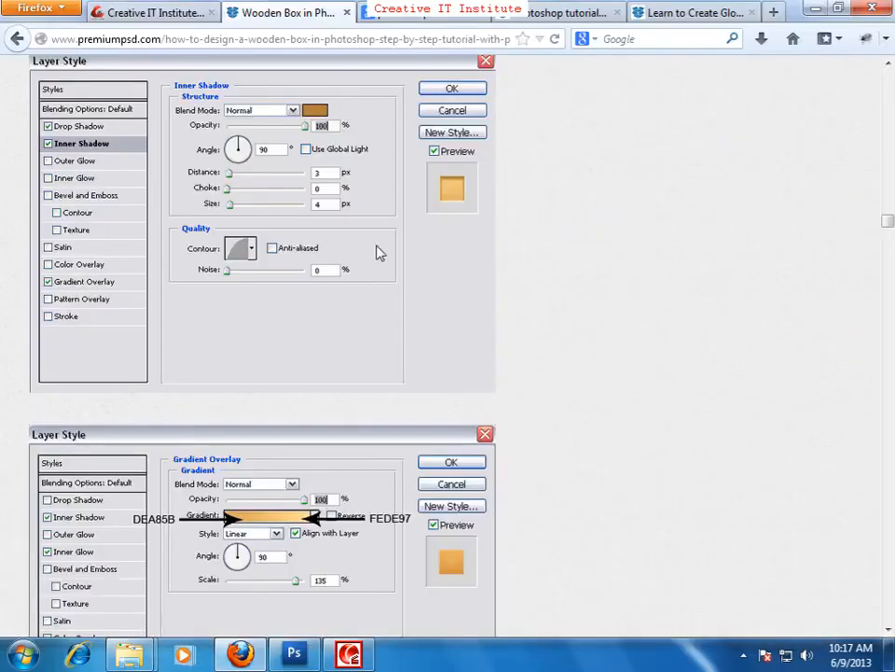
{"action": "key", "text": "alt+Tab"}
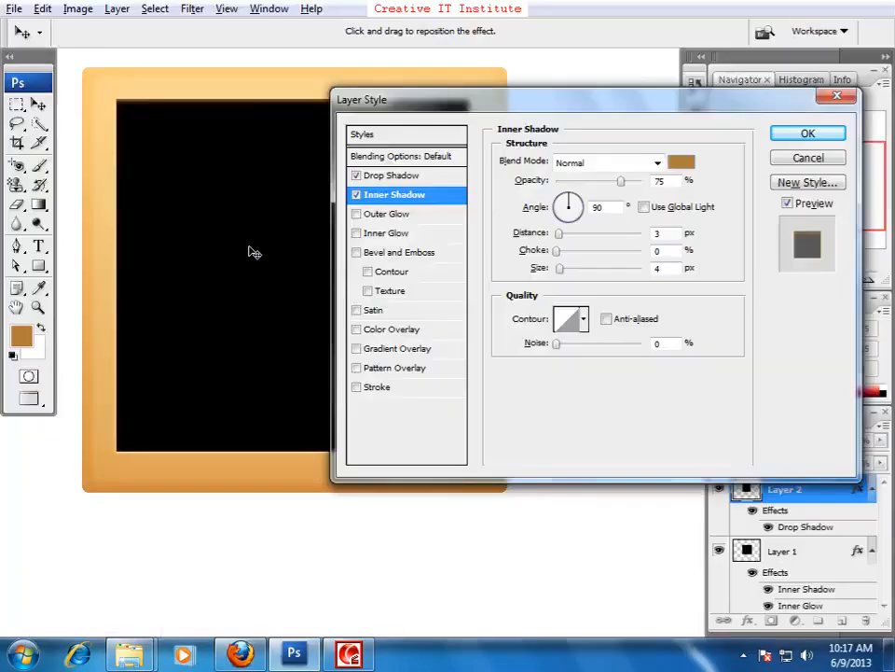
{"action": "left_click", "coordinate": [583, 319]}
{"action": "left_click", "coordinate": [567, 388]}
{"action": "left_click", "coordinate": [776, 390]}
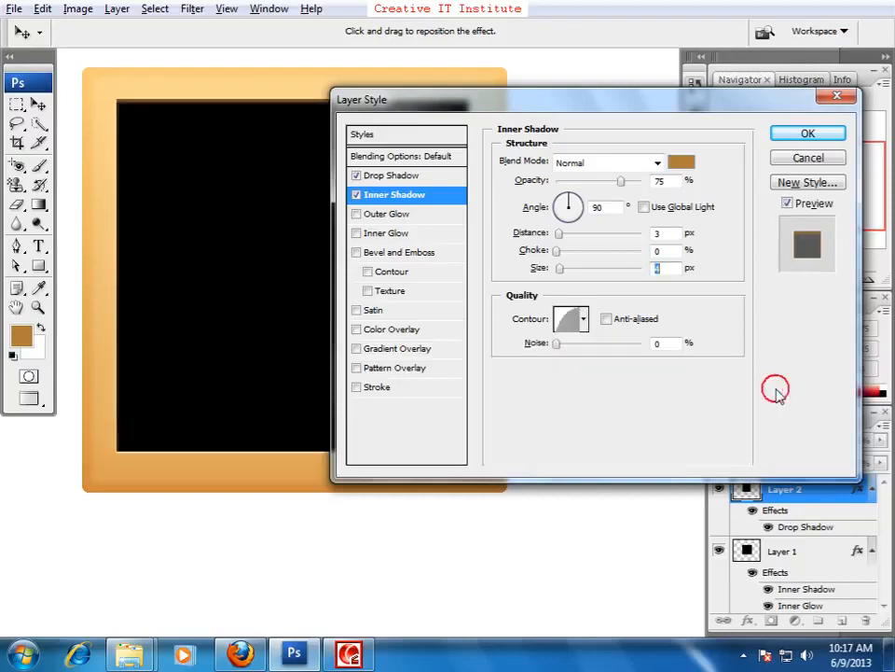
- Check the tutorial's Gradient Overlay settings in Firefox and enable Gradient Overlay for Layer 2 in Photoshop
{"action": "key", "text": "alt+Tab"}
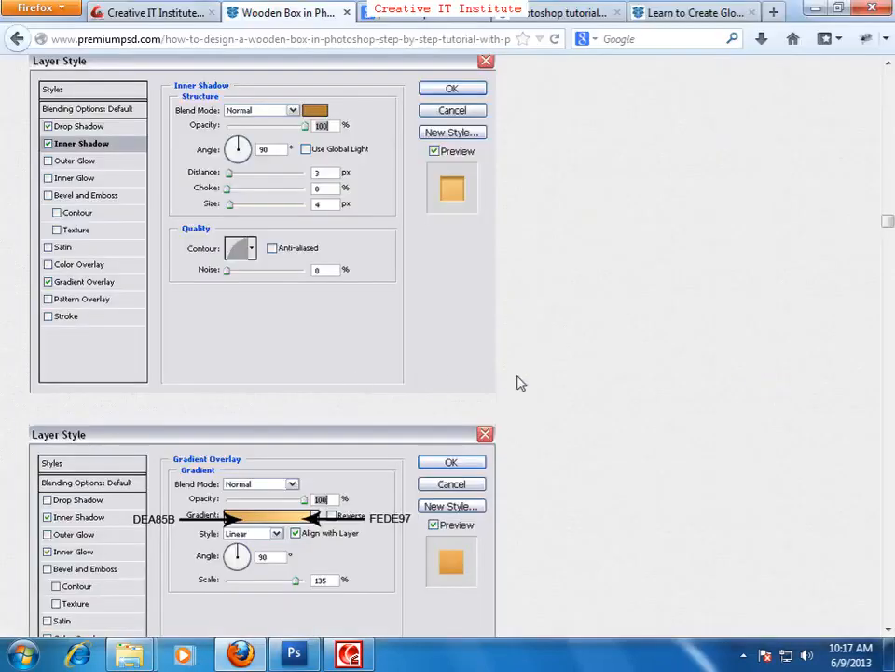
{"action": "scroll", "coordinate": [523, 382], "scroll_direction": "down", "scroll_amount": 3}
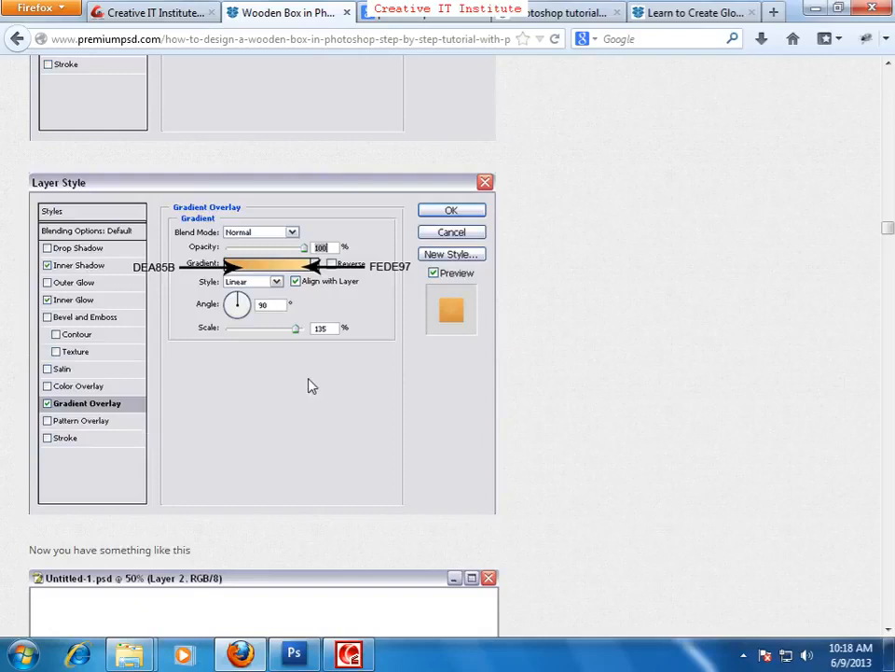
{"action": "key", "text": "alt+Tab"}
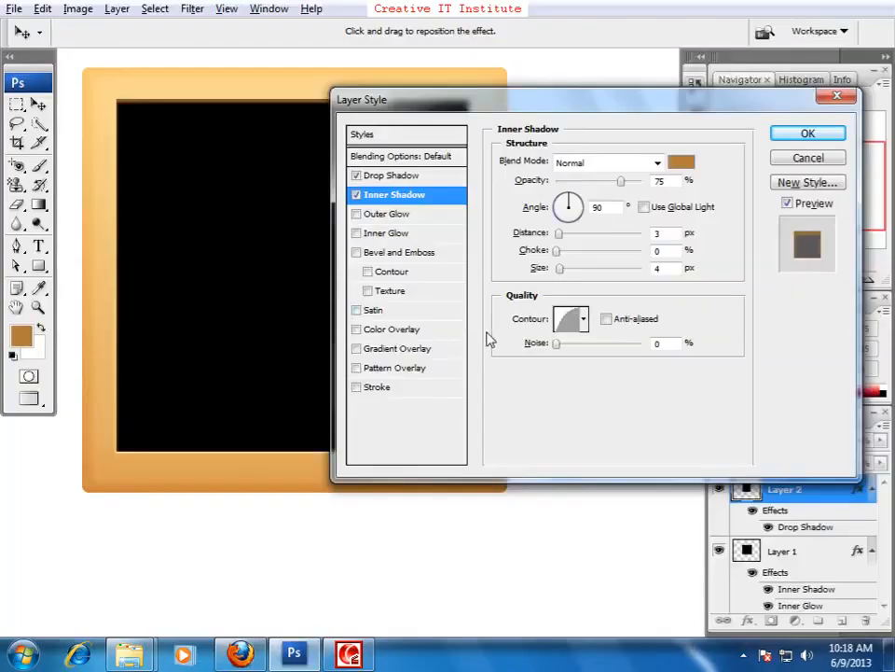
{"action": "left_click", "coordinate": [392, 347]}
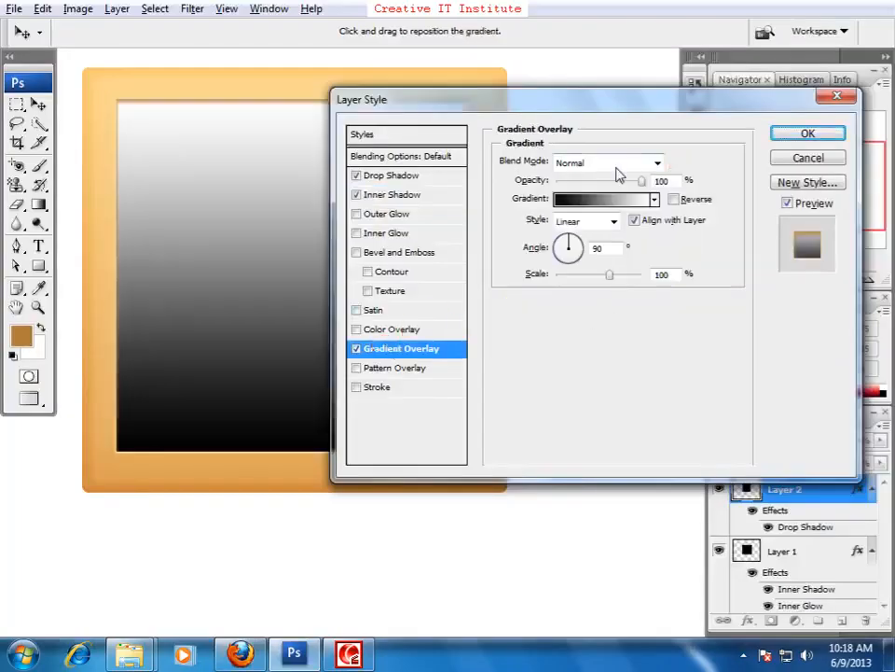
- Check the tutorial's gradient colours in Firefox and set the start stop of Layer 2's overlay gradient to dea85b in Photoshop
{"action": "left_click", "coordinate": [607, 201]}
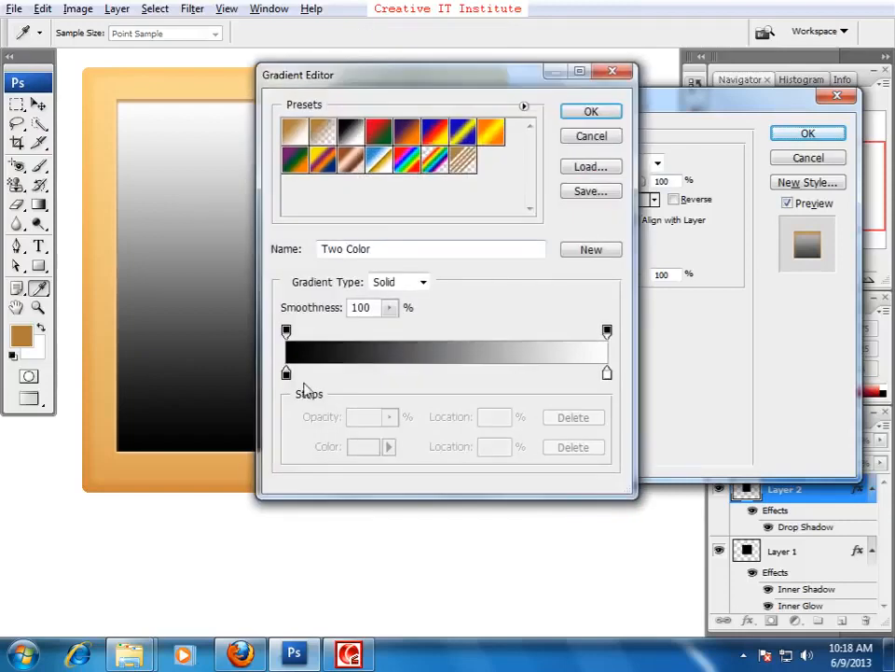
{"action": "left_click", "coordinate": [286, 374]}
{"action": "left_click", "coordinate": [355, 446]}
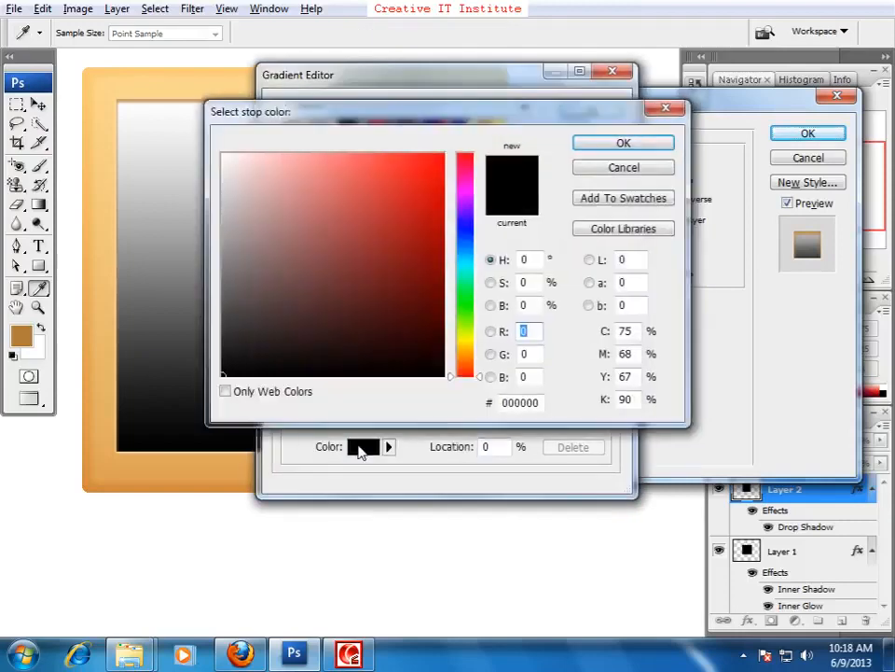
{"action": "left_click", "coordinate": [633, 174]}
{"action": "key", "text": "alt+Tab"}
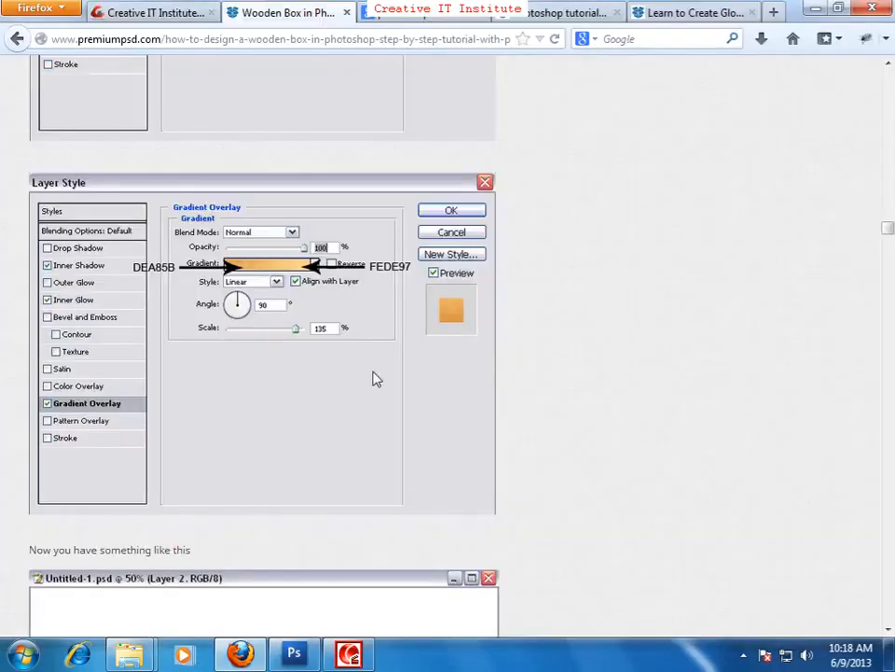
{"action": "key", "text": "alt+Tab"}
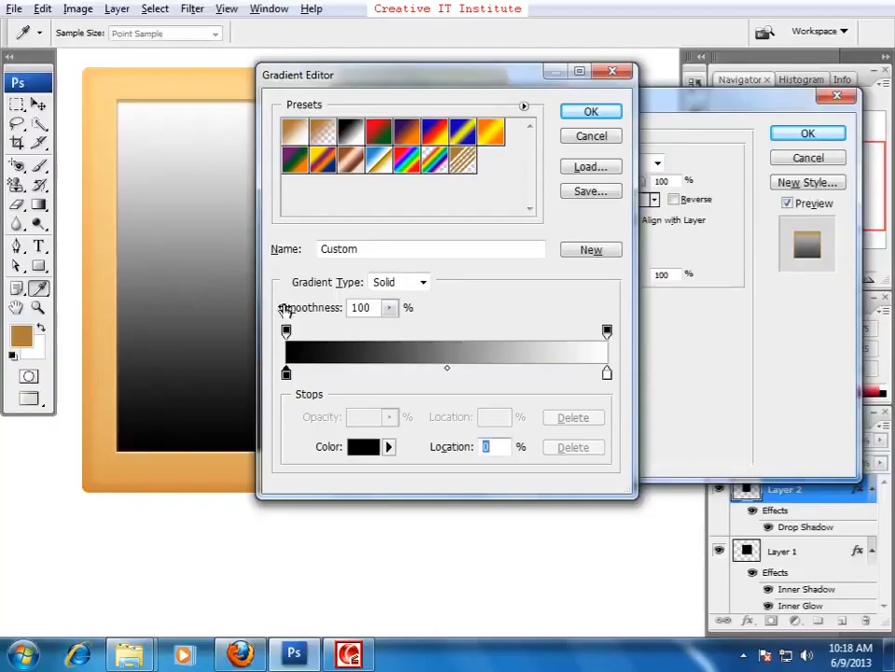
{"action": "left_click", "coordinate": [286, 374]}
{"action": "left_click", "coordinate": [364, 446]}
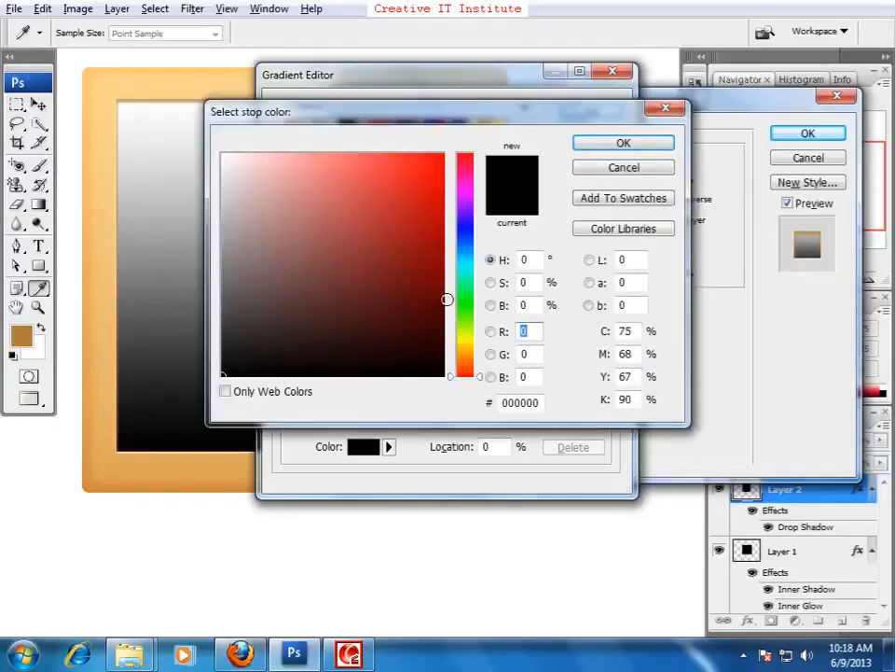
{"action": "left_click", "coordinate": [491, 407]}
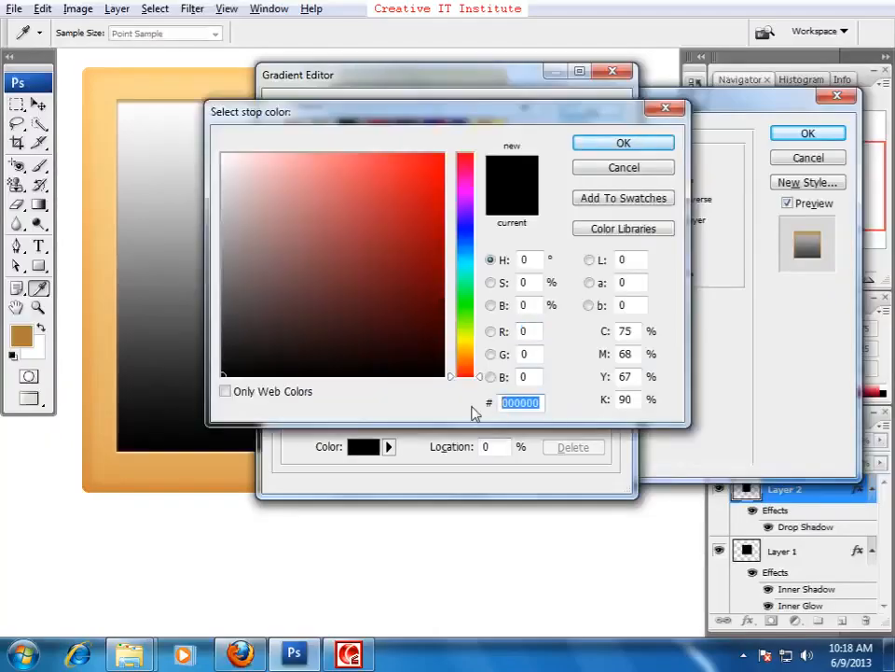
{"action": "type", "text": "dea85b"}
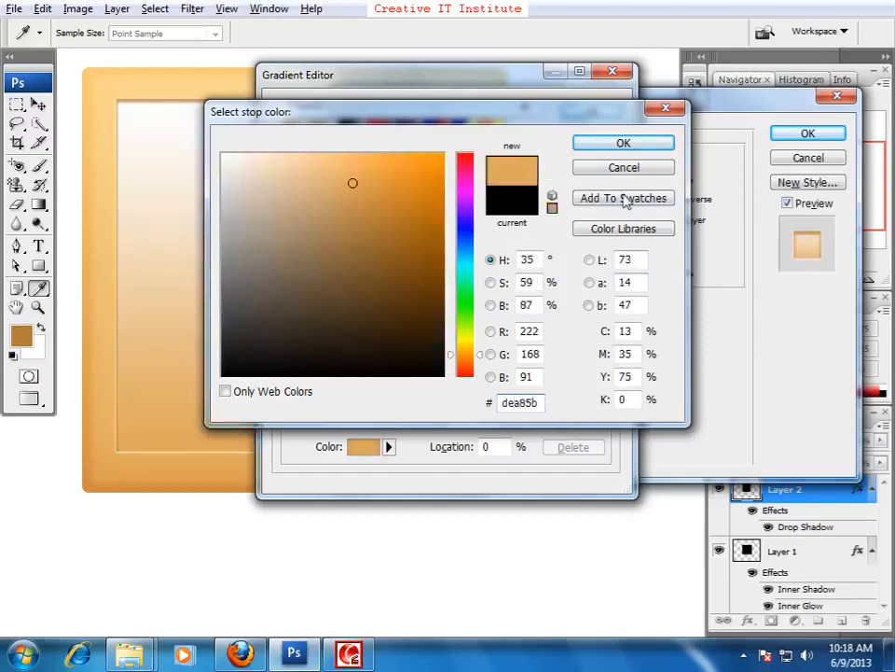
{"action": "left_click", "coordinate": [623, 143]}
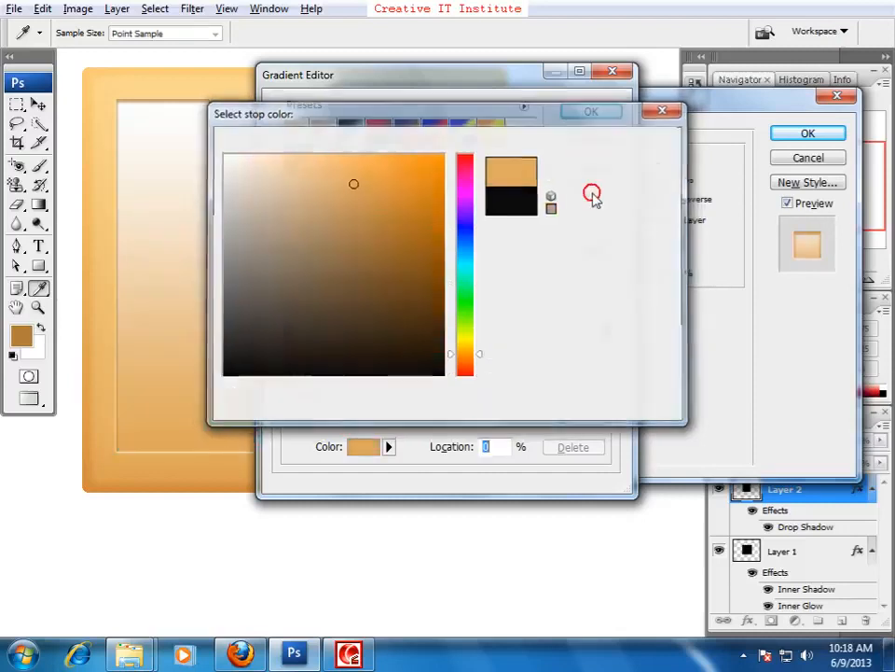
- Following the tutorial in Firefox, set the gradient's end stop to fede97 in Photoshop and accept the edited gradient
{"action": "key", "text": "alt+Tab"}
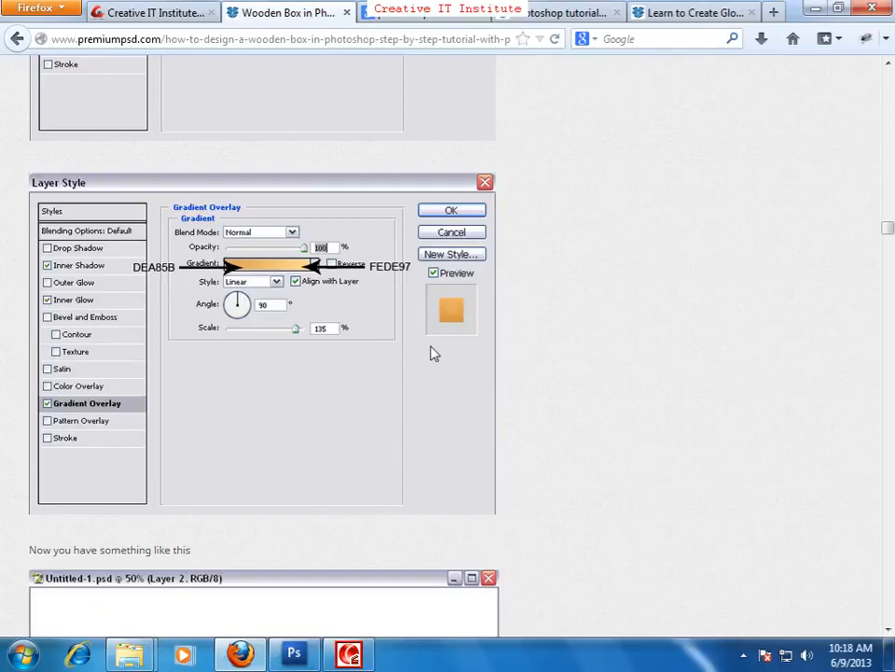
{"action": "key", "text": "alt+Tab"}
{"action": "left_click", "coordinate": [607, 374]}
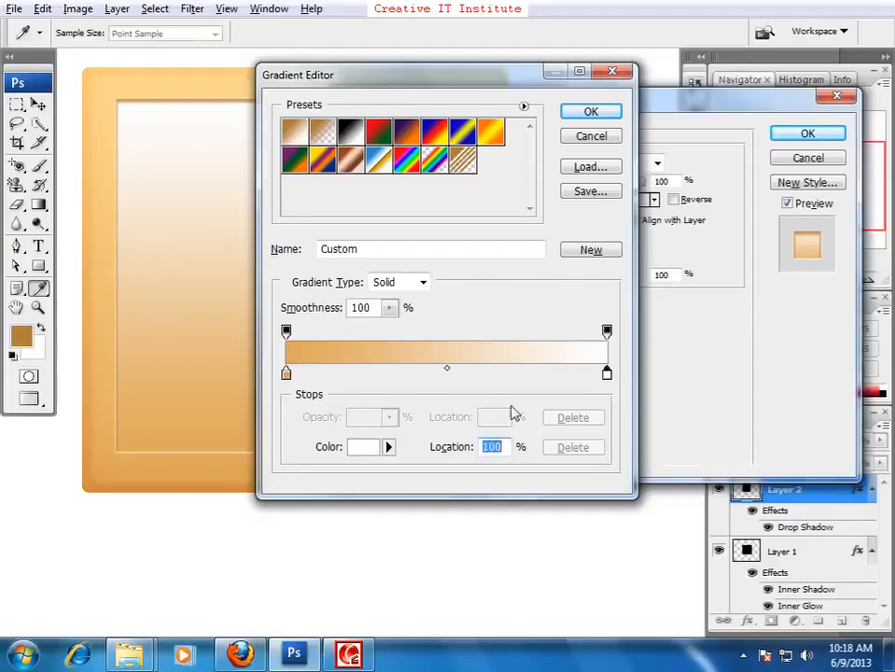
{"action": "left_click", "coordinate": [363, 447]}
{"action": "left_click", "coordinate": [477, 404]}
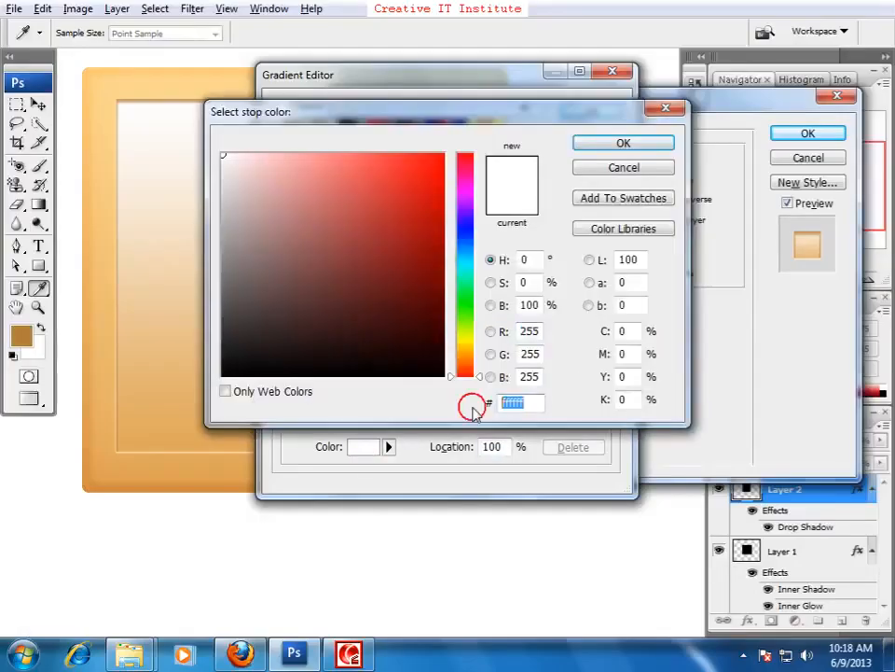
{"action": "type", "text": "fed"}
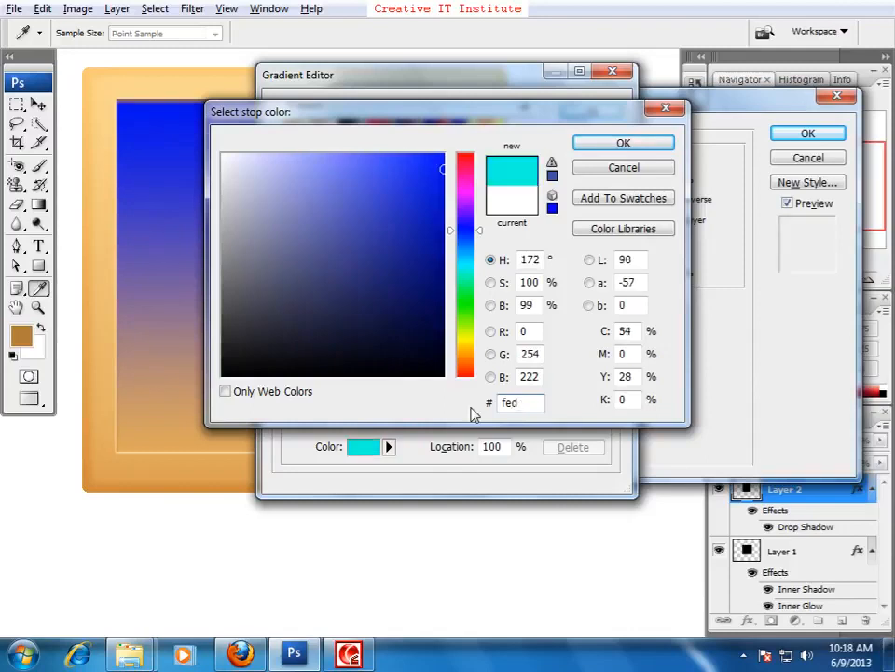
{"action": "type", "text": "e97"}
{"action": "key", "text": "Return"}
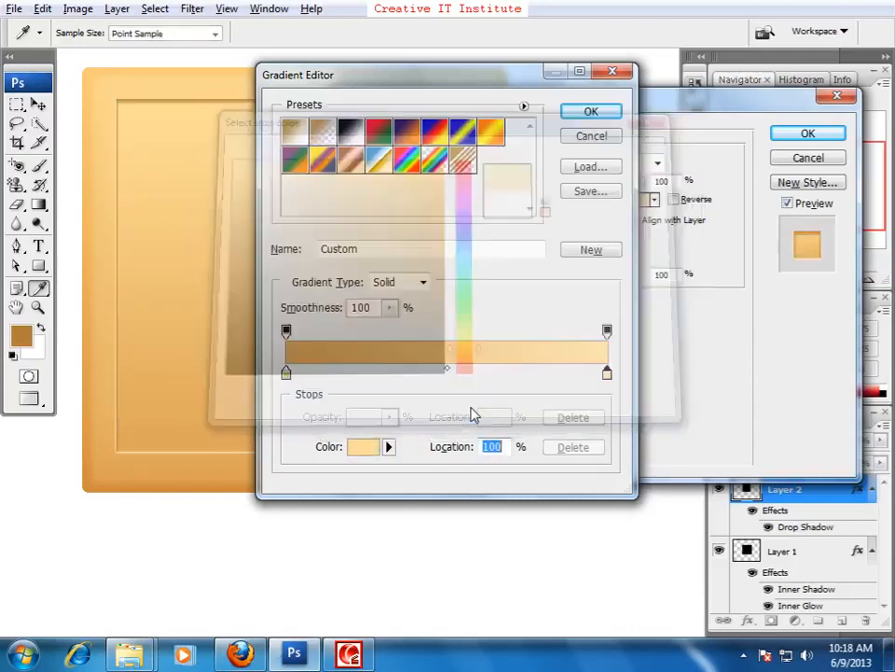
{"action": "left_click", "coordinate": [588, 112]}
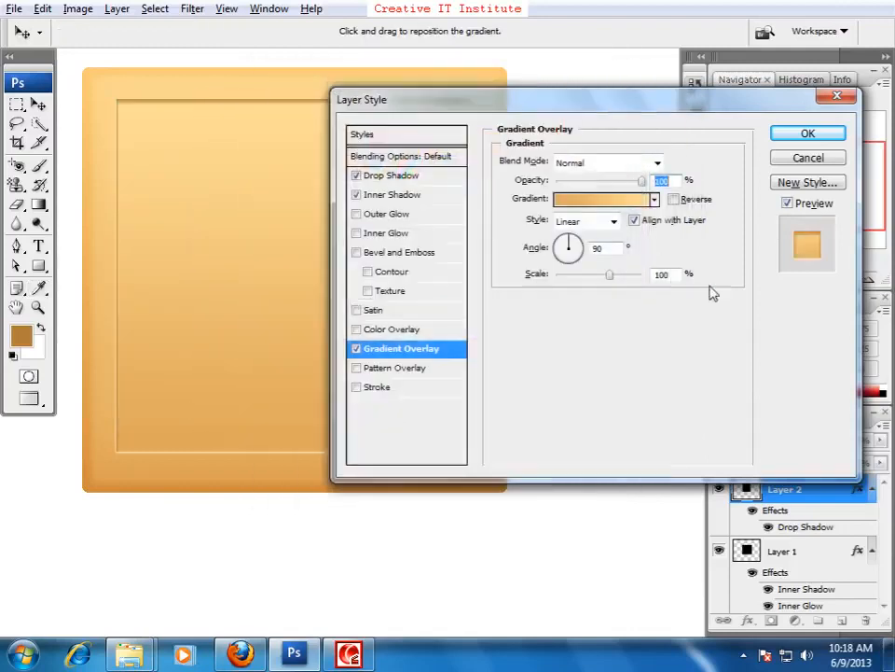
- Following the tutorial in Firefox, set the gradient overlay's scale to 135% and apply the layer style to Layer 2
{"action": "key", "text": "alt+Tab"}
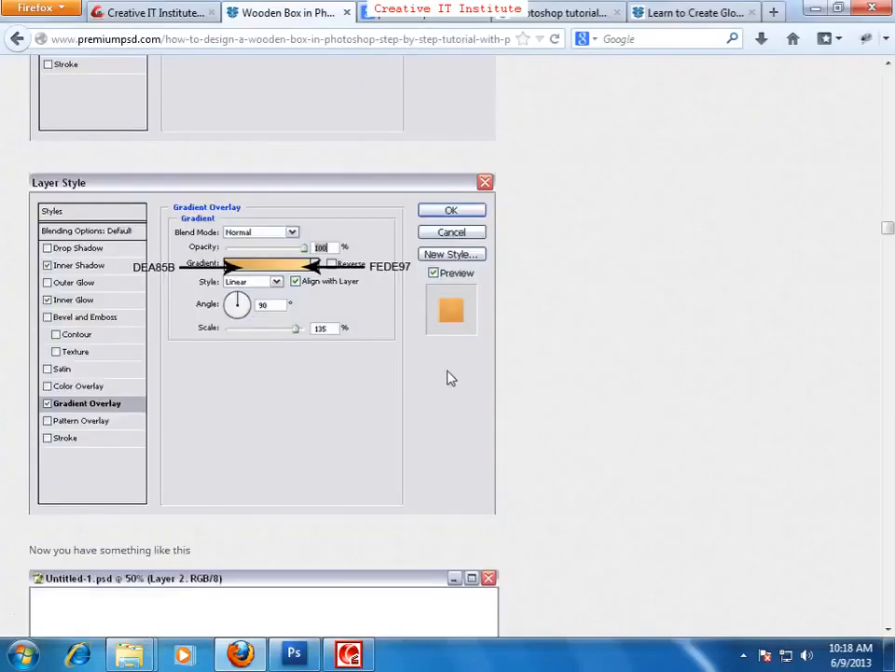
{"action": "key", "text": "alt+Tab"}
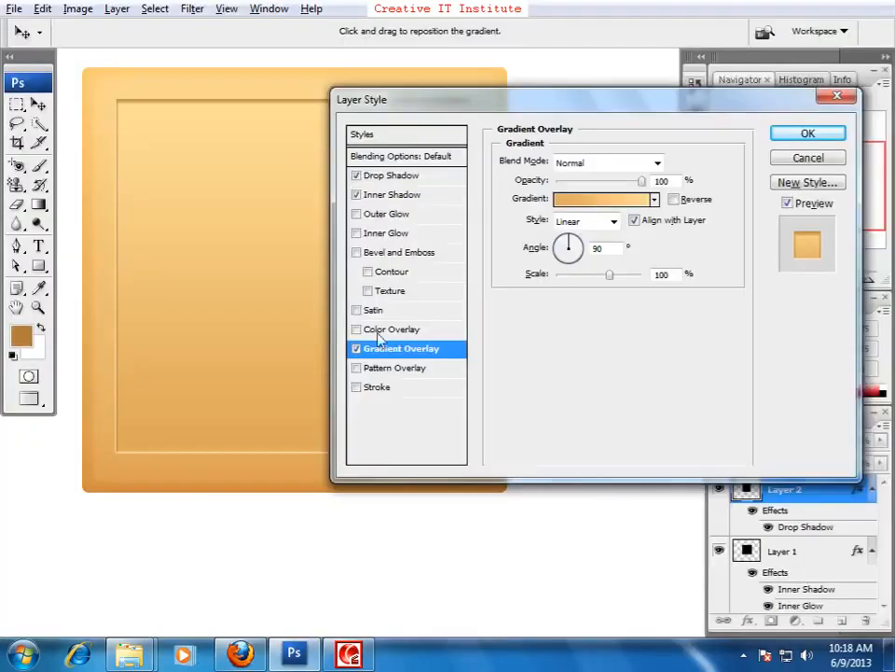
{"action": "left_click", "coordinate": [671, 273]}
{"action": "type", "text": "135"}
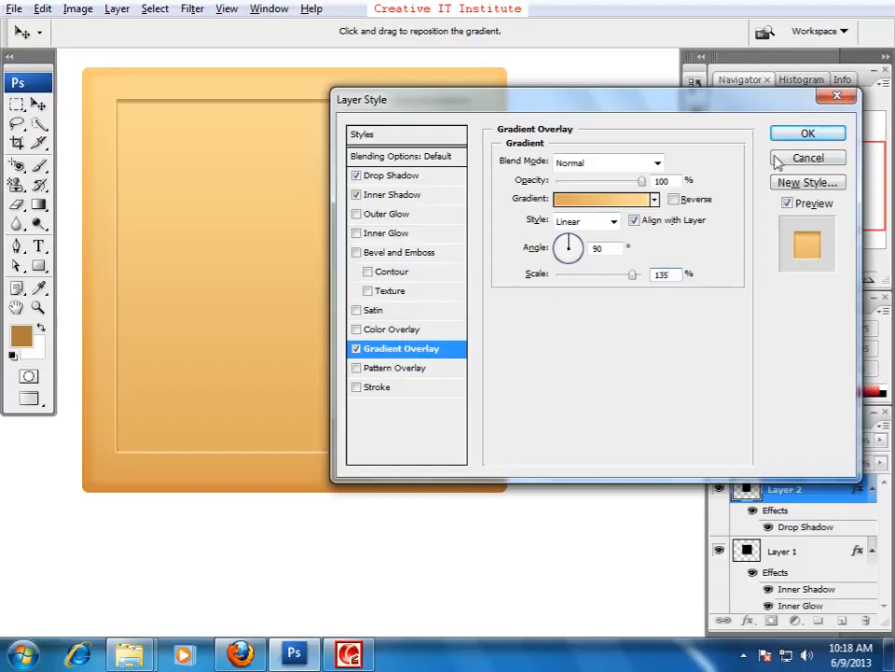
{"action": "left_click", "coordinate": [805, 138]}
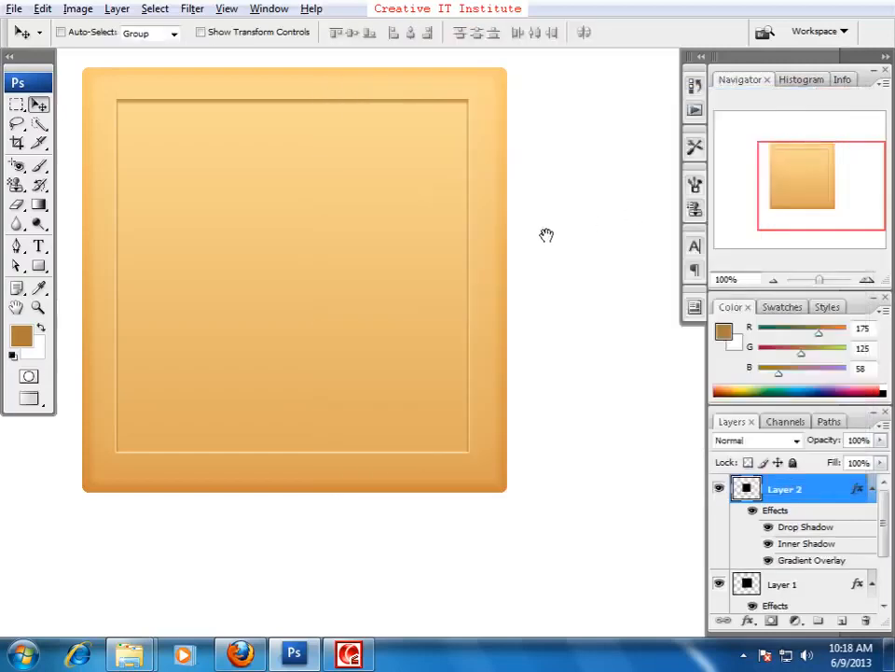
{"action": "left_click_drag", "start_coordinate": [543, 236], "coordinate": [649, 304]}
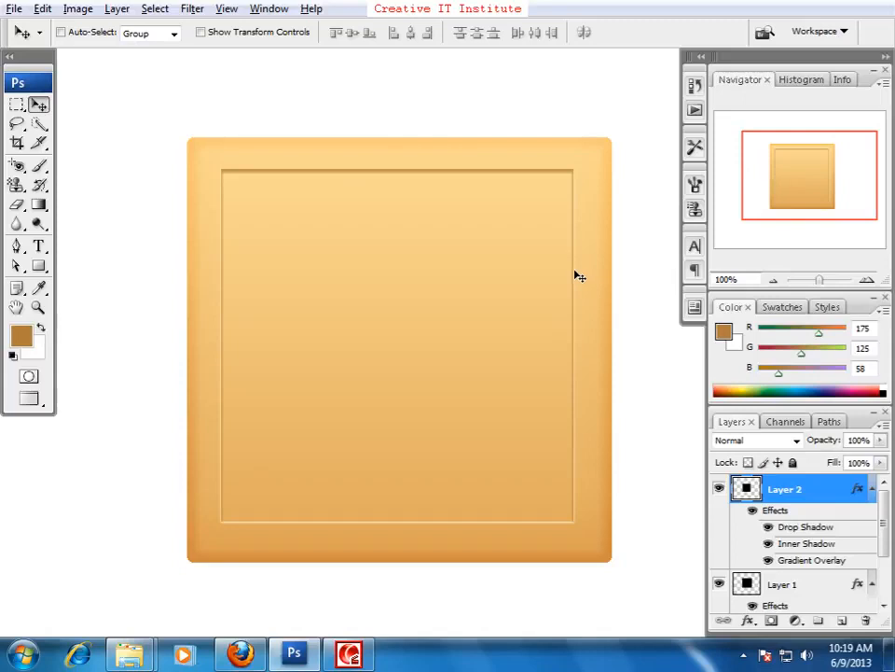
- Hide Layer 1 and show it again to inspect the outer square behind the inner panel
{"action": "left_click", "coordinate": [717, 585]}
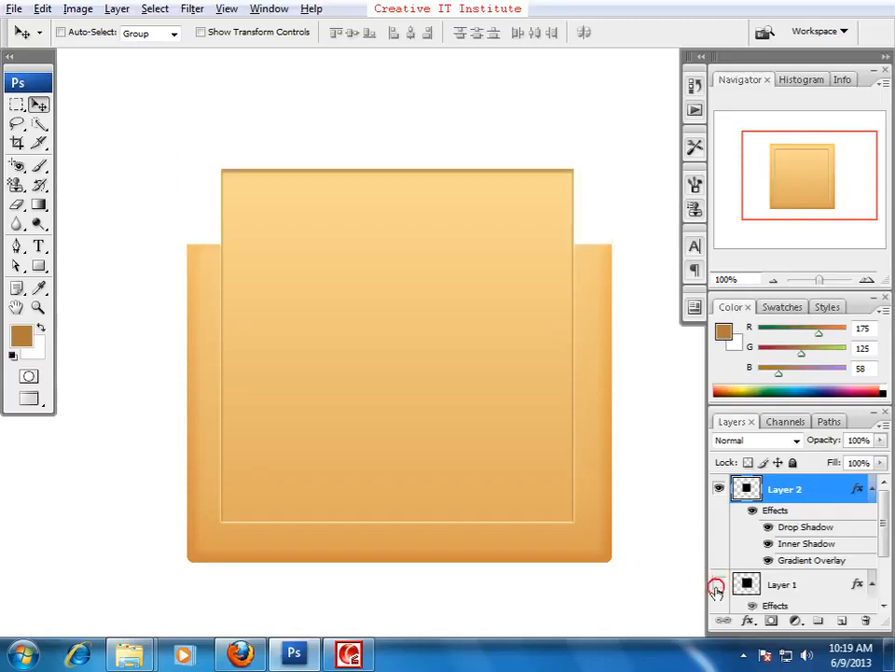
{"action": "left_click", "coordinate": [717, 586]}
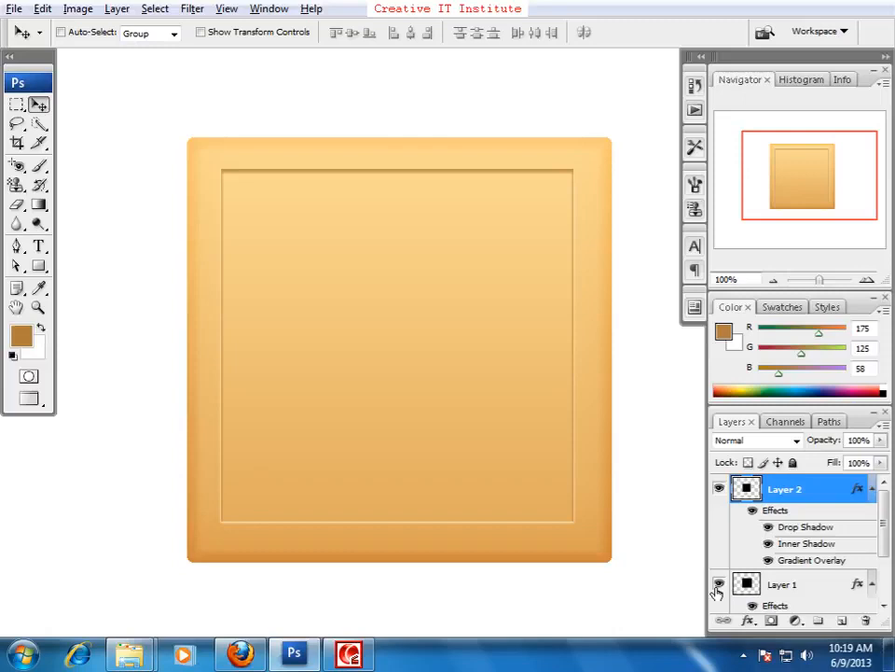
{"action": "left_click_drag", "start_coordinate": [531, 430], "coordinate": [540, 440]}
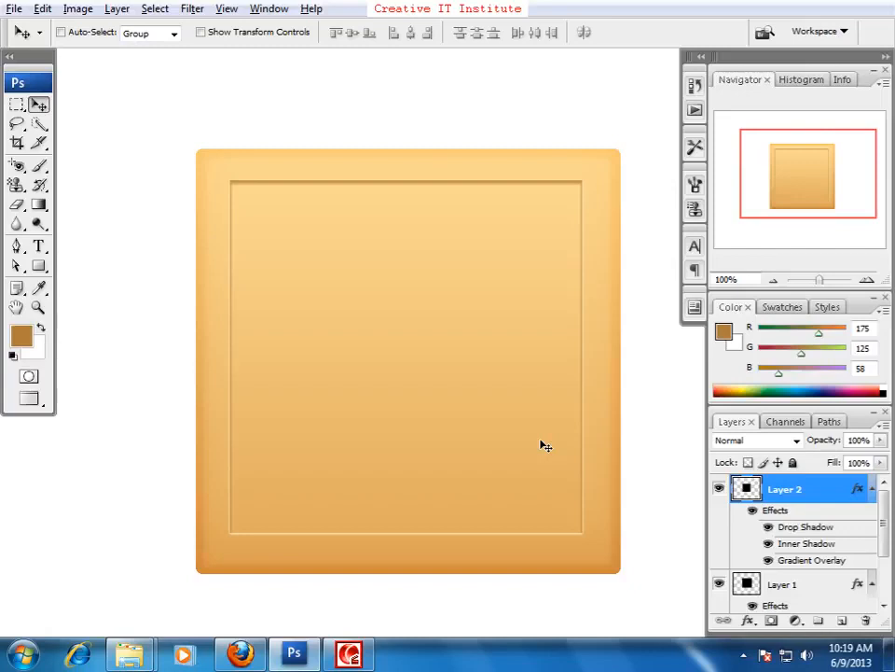
{"action": "left_click_drag", "start_coordinate": [521, 455], "coordinate": [511, 424]}
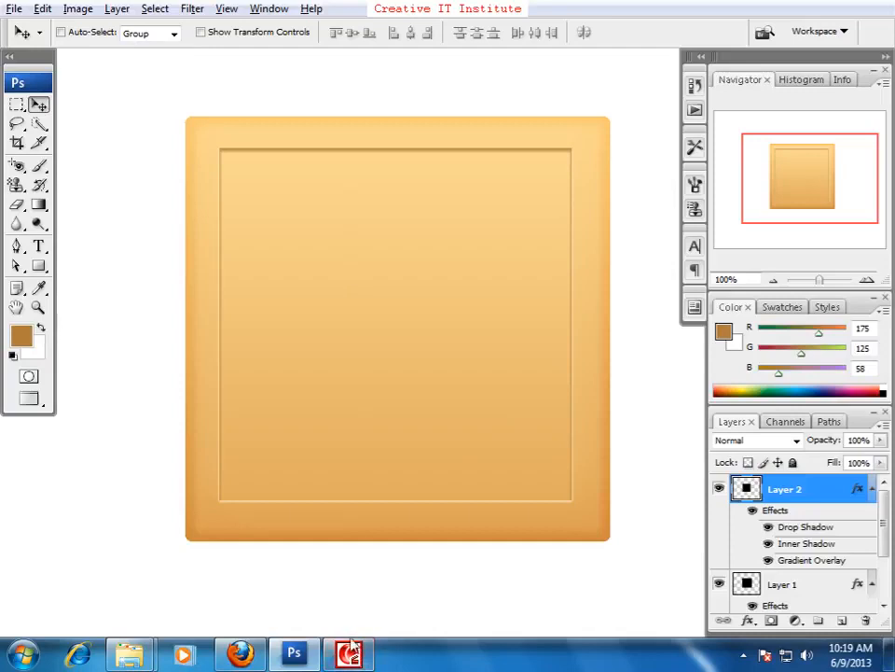
{"action": "mouse_move", "coordinate": [351, 655]}
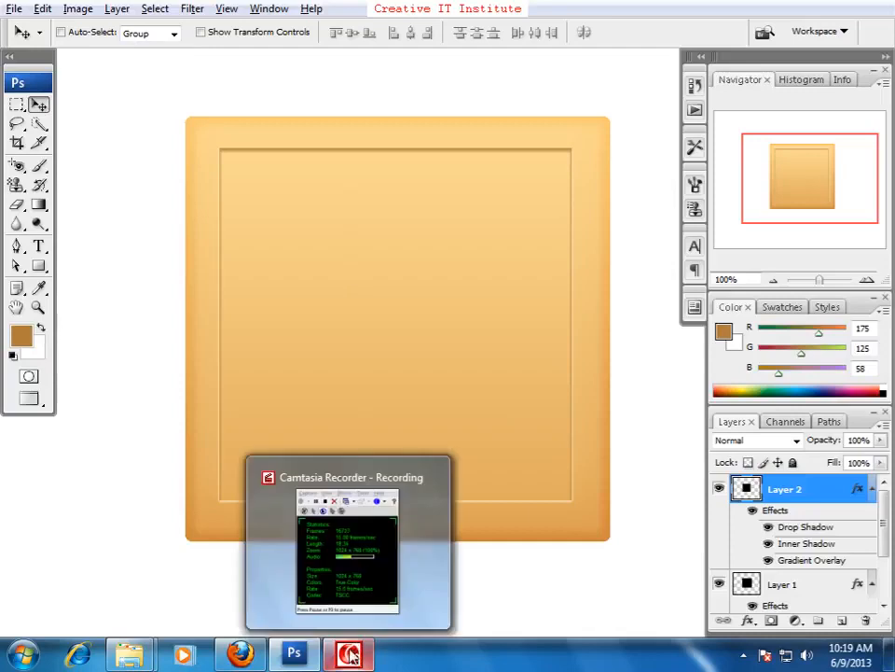
{"action": "left_click", "coordinate": [461, 475]}
{"action": "left_click_drag", "start_coordinate": [453, 451], "coordinate": [441, 427]}
- Switch to Firefox and read step 8 of the wooden box tutorial on adding a white noise layer
{"action": "key", "text": "alt+Tab"}
{"action": "scroll", "coordinate": [627, 464], "scroll_direction": "down", "scroll_amount": 5}
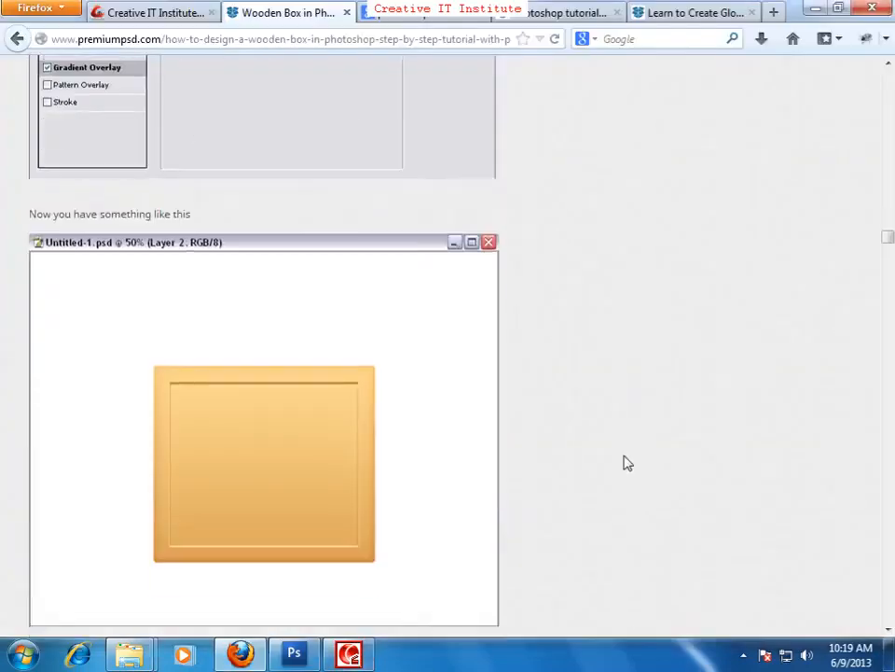
{"action": "scroll", "coordinate": [627, 464], "scroll_direction": "down", "scroll_amount": 5}
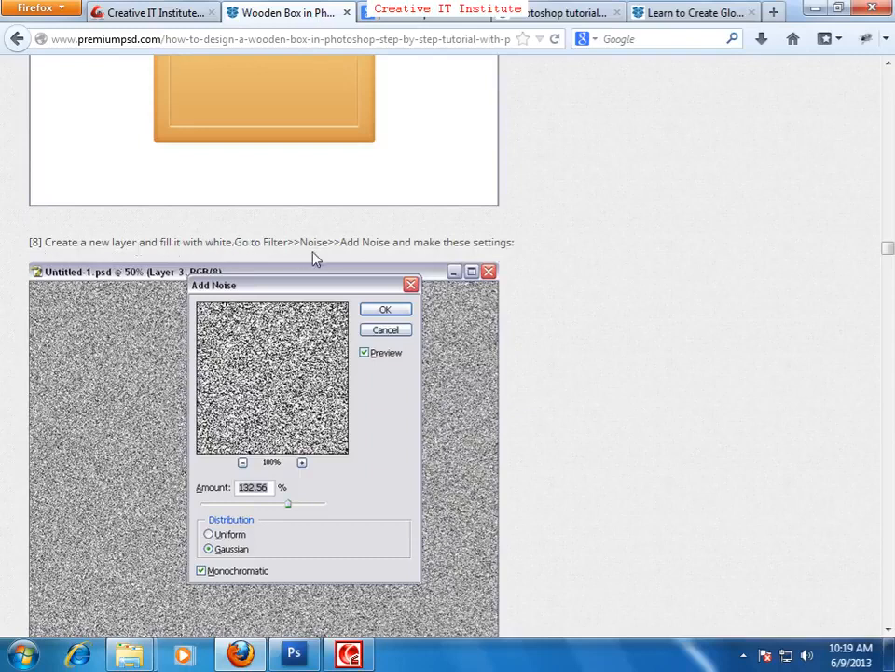
- Switch back to Photoshop, add a new layer above Layer 2 and fill it with white
{"action": "key", "text": "alt+Tab"}
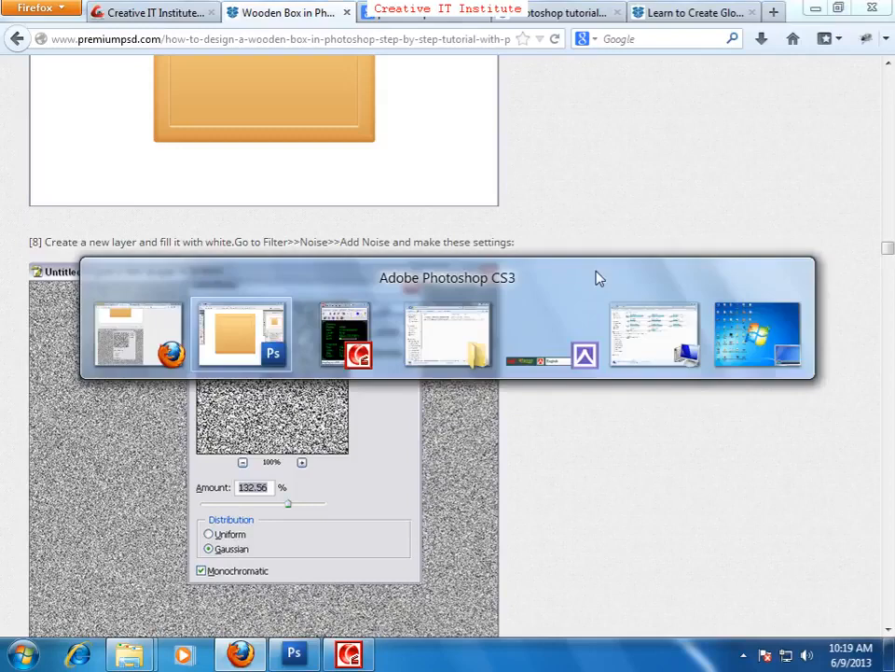
{"action": "left_click", "coordinate": [843, 621]}
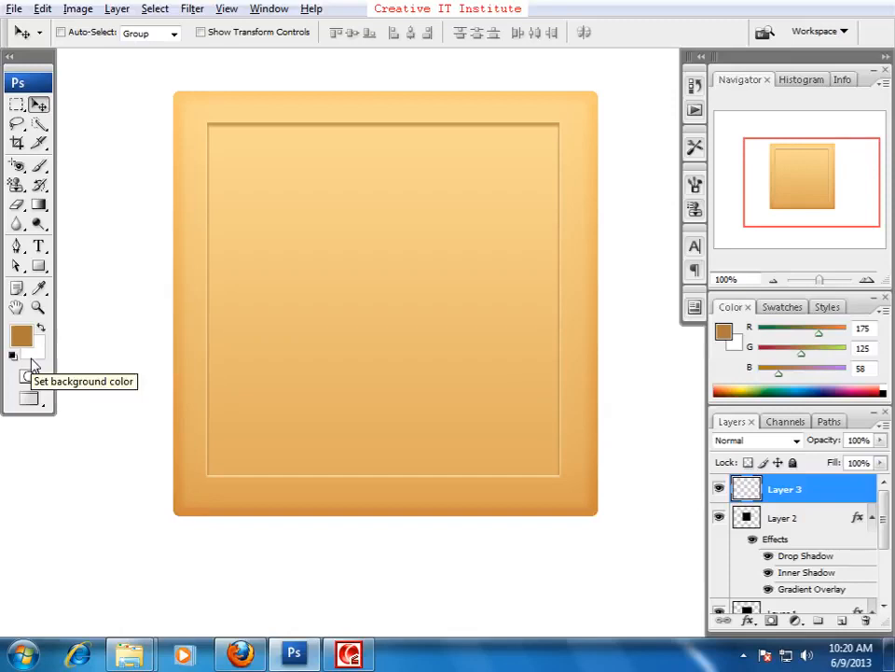
{"action": "key", "text": "ctrl+BackSpace"}
{"action": "key", "text": "ctrl+minus"}
{"action": "key", "text": "ctrl+minus"}
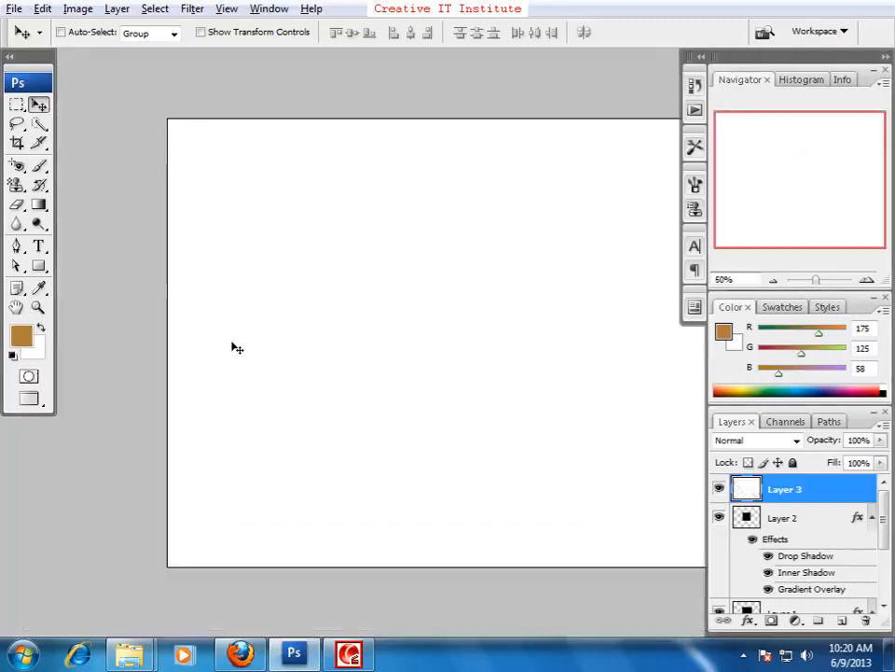
- Consult the tutorial's Add Noise settings in Firefox and return to Photoshop
{"action": "key", "text": "alt+Tab"}
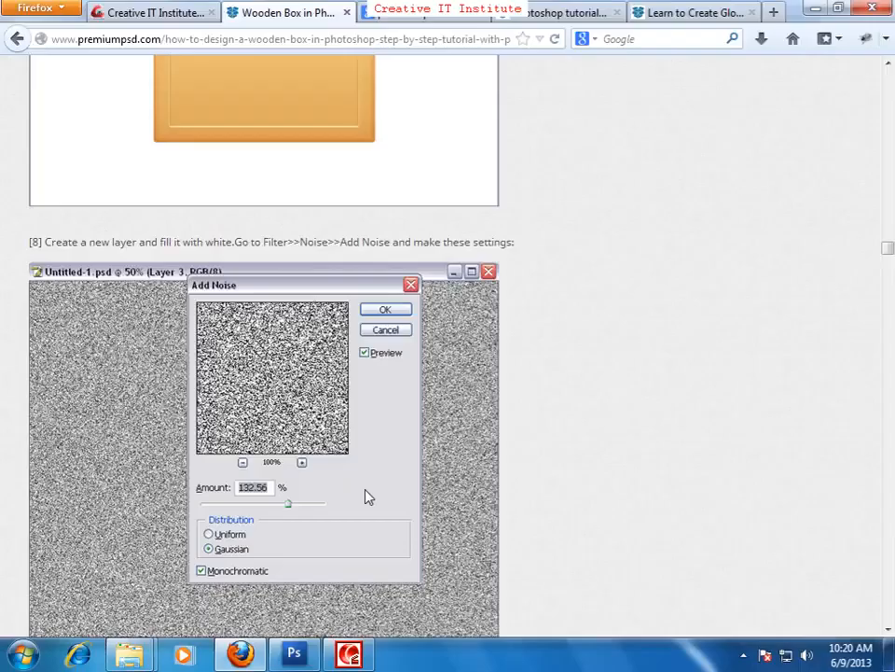
{"action": "left_click_drag", "start_coordinate": [300, 242], "coordinate": [438, 258]}
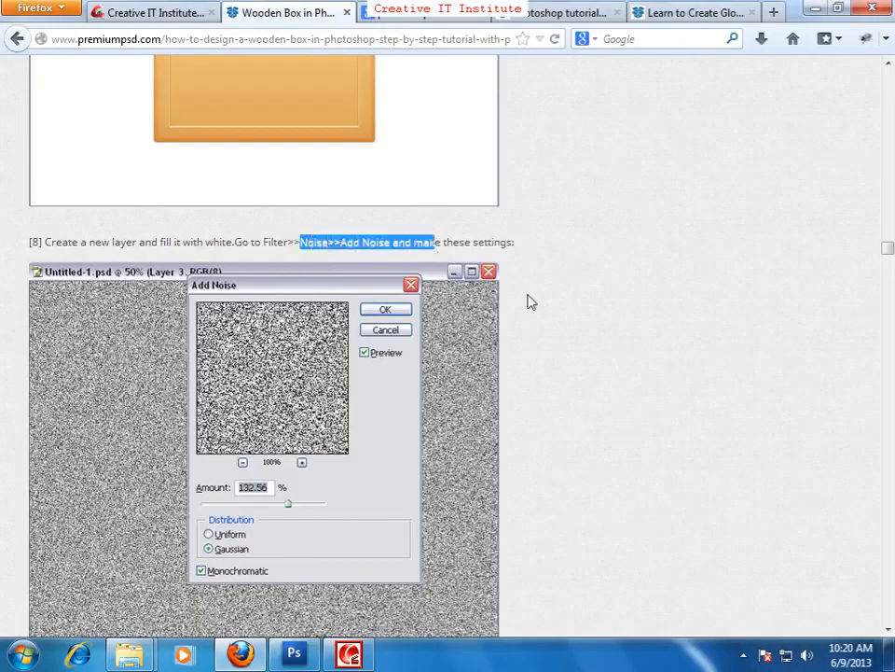
{"action": "key", "text": "alt+Tab"}
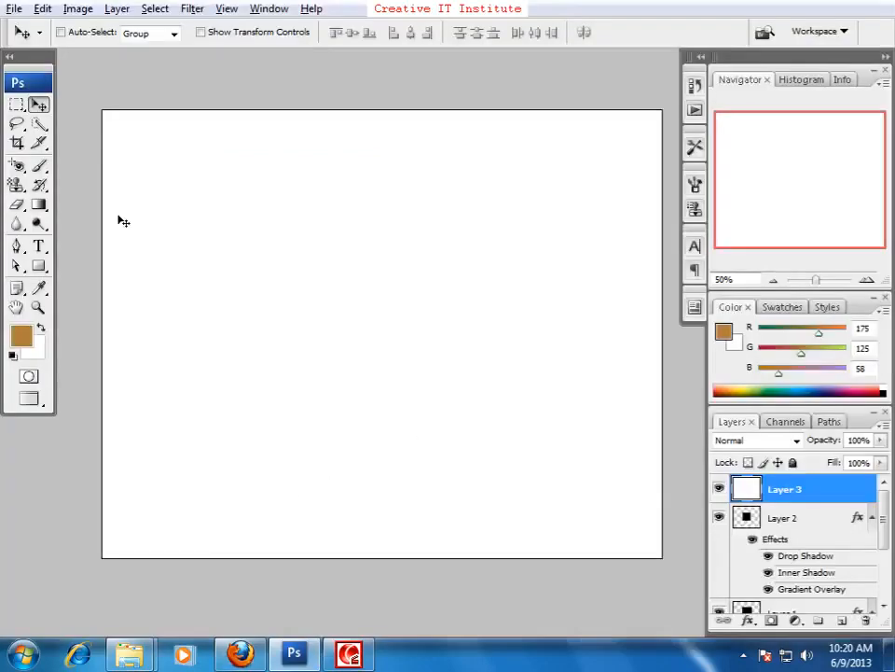
- Apply Add Noise to Layer 3 with an amount of 132.56%, Gaussian distribution and Monochromatic enabled
{"action": "left_click", "coordinate": [193, 13]}
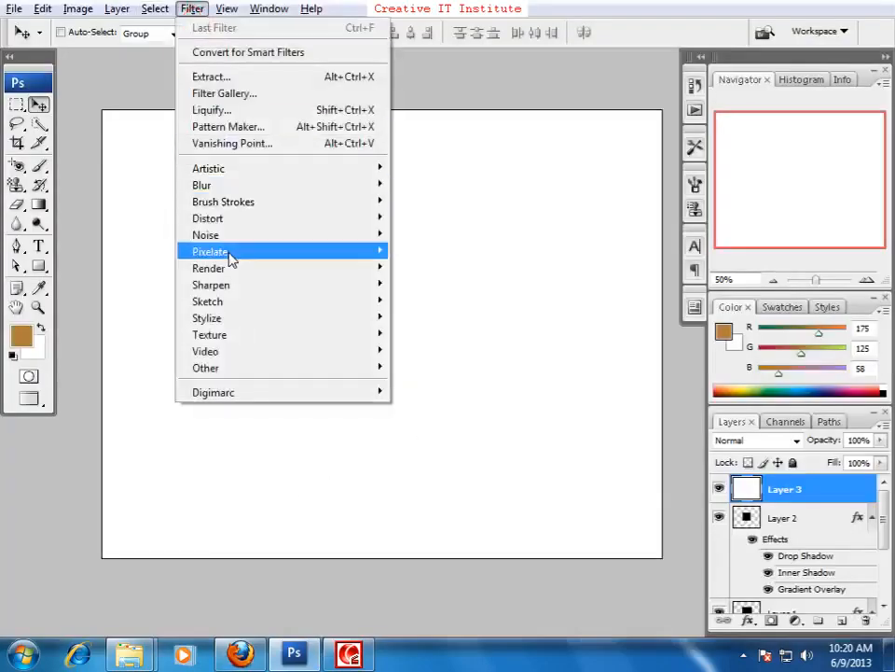
{"action": "mouse_move", "coordinate": [234, 236]}
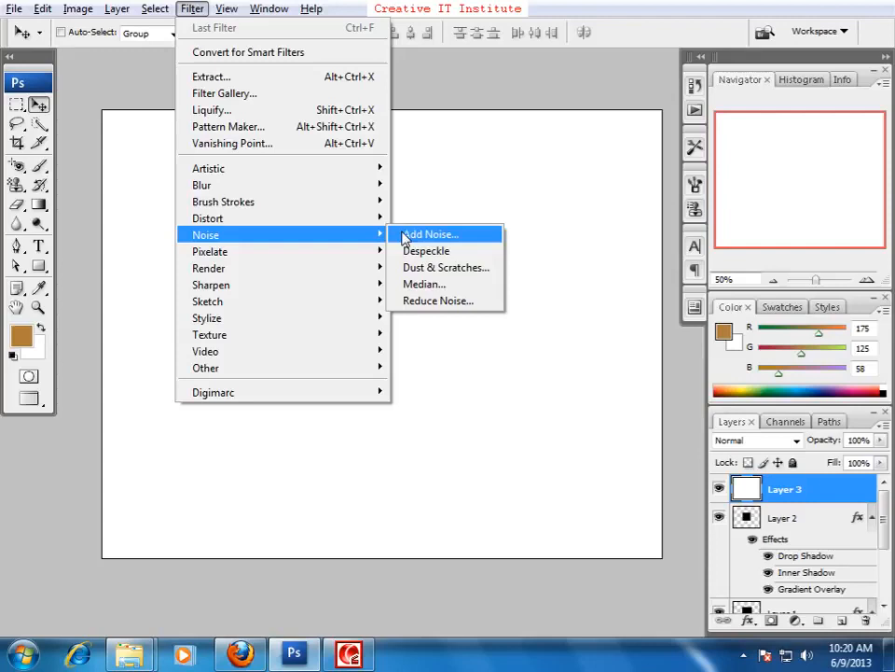
{"action": "left_click", "coordinate": [405, 234]}
{"action": "type", "text": "132.56"}
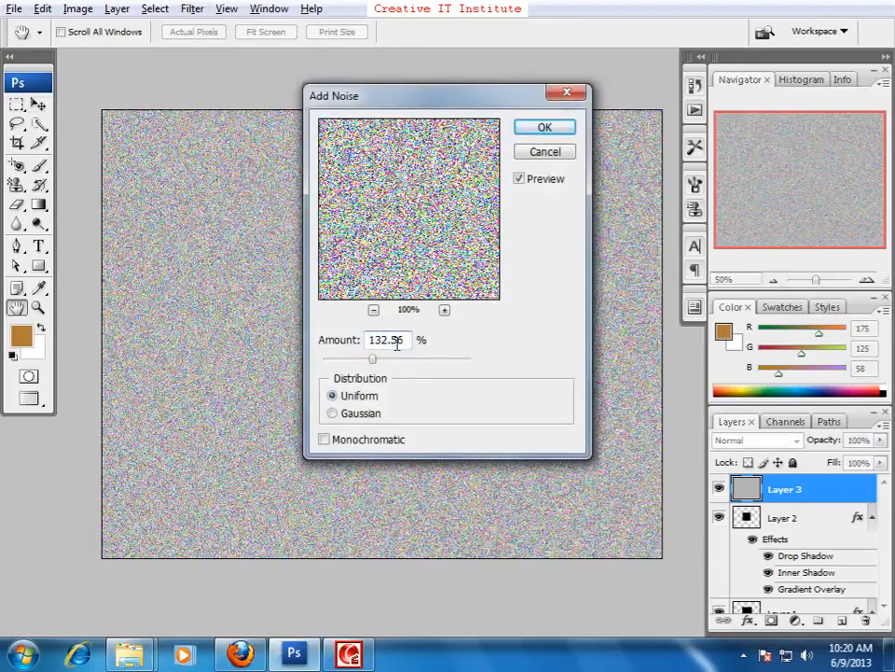
{"action": "key", "text": "alt+Tab"}
{"action": "key", "text": "alt+Tab"}
{"action": "left_click", "coordinate": [360, 413]}
{"action": "left_click", "coordinate": [364, 444]}
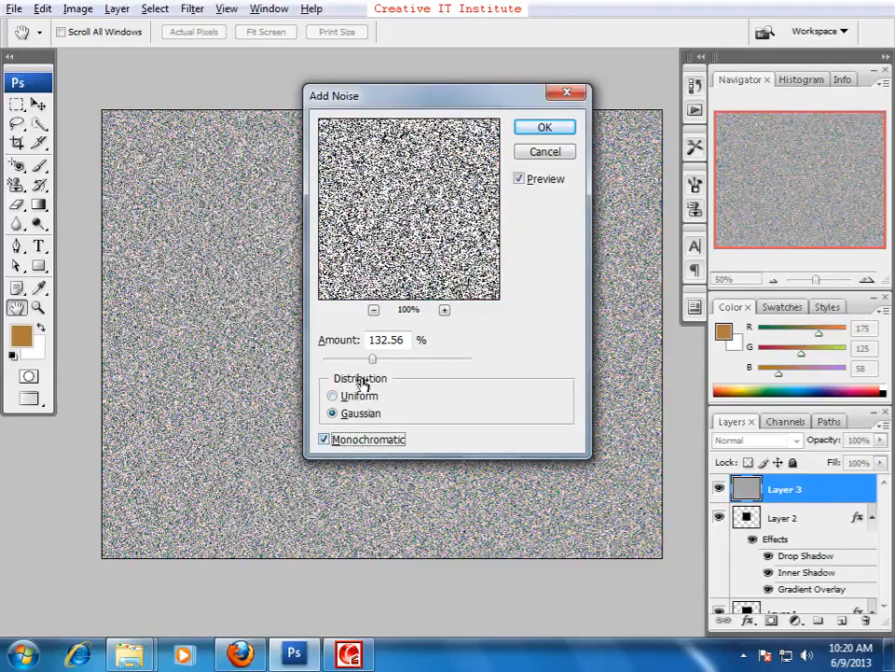
{"action": "left_click", "coordinate": [560, 128]}
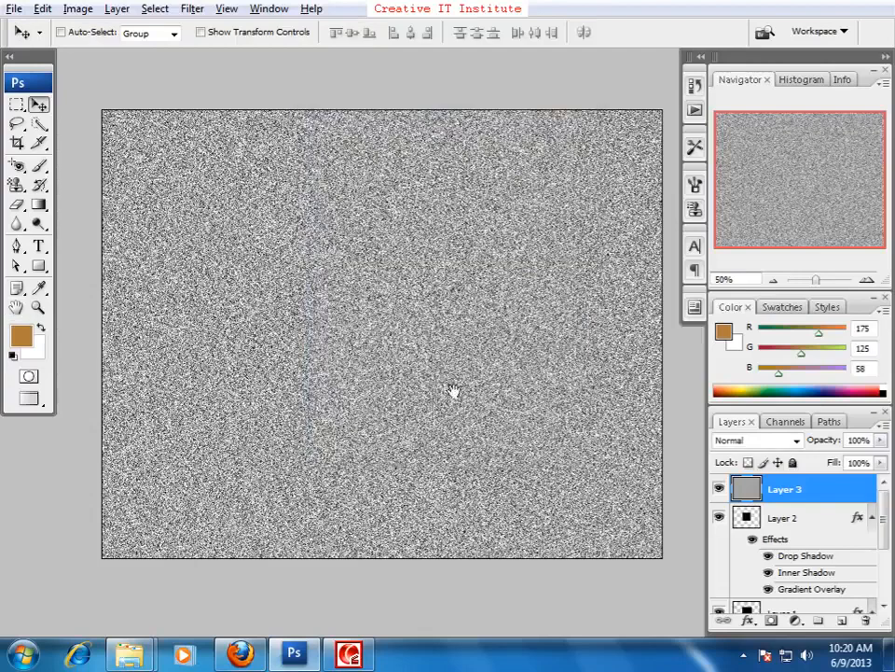
{"action": "left_click", "coordinate": [432, 375]}
- Switch to Firefox and read the Motion Blur settings in step 9 of the tutorial
{"action": "key", "text": "alt+Tab"}
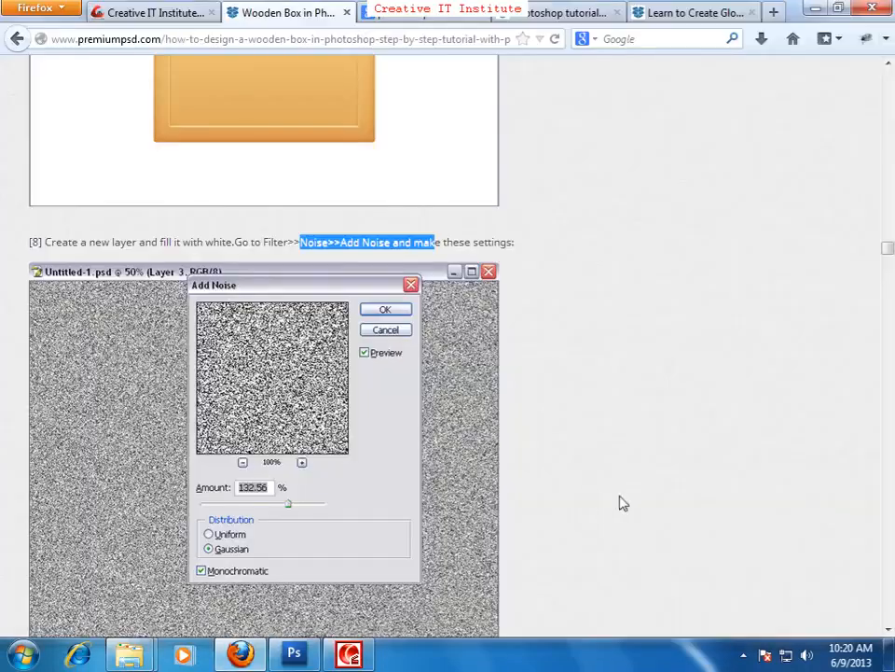
{"action": "left_click", "coordinate": [619, 502]}
{"action": "scroll", "coordinate": [422, 545], "scroll_direction": "down", "scroll_amount": 3}
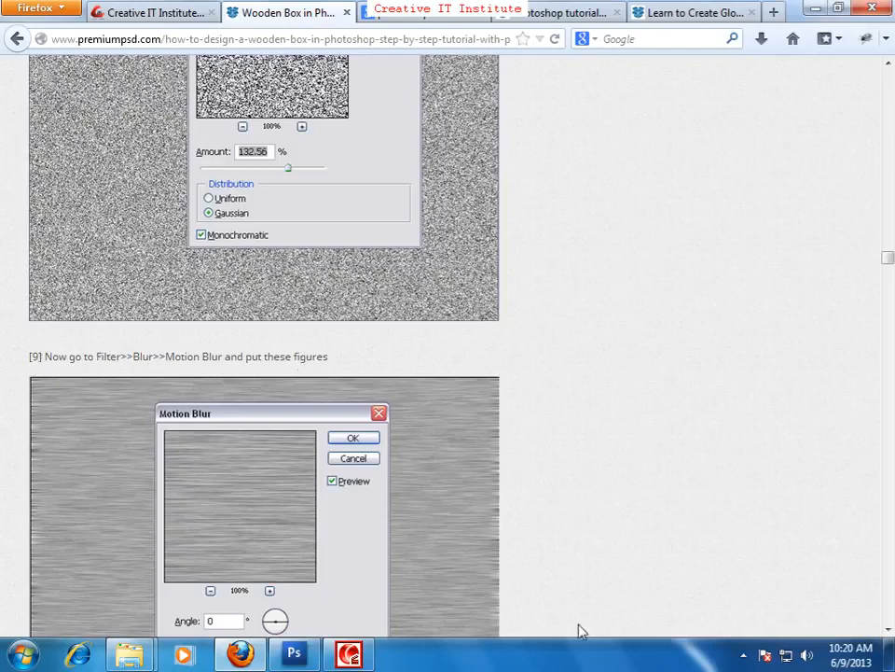
{"action": "scroll", "coordinate": [578, 625], "scroll_direction": "down", "scroll_amount": 2}
- Back in Photoshop, apply a Motion Blur to Layer 3 with an angle of 0° and a distance of 55 pixels
{"action": "key", "text": "alt+Tab"}
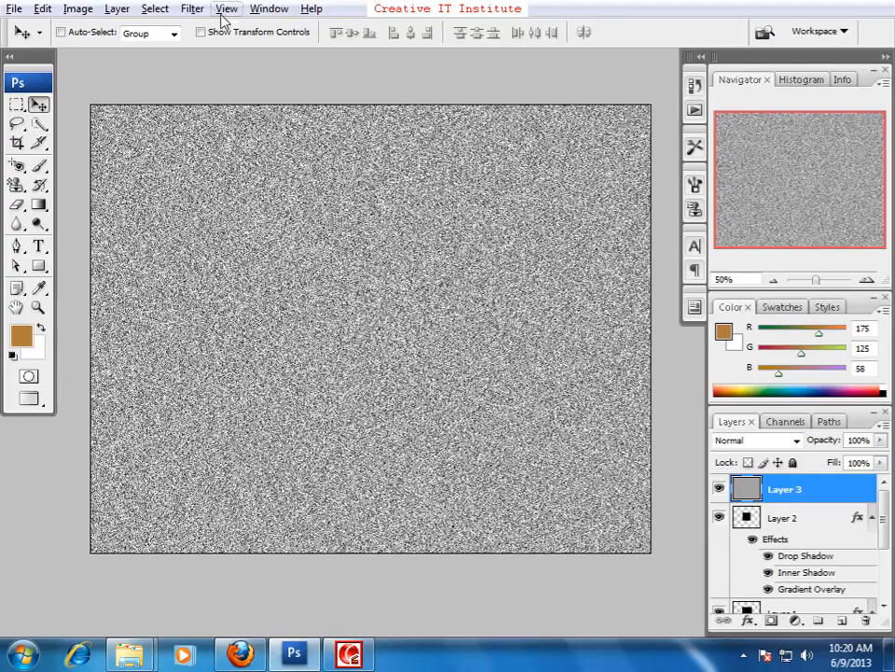
{"action": "left_click", "coordinate": [192, 9]}
{"action": "mouse_move", "coordinate": [280, 185]}
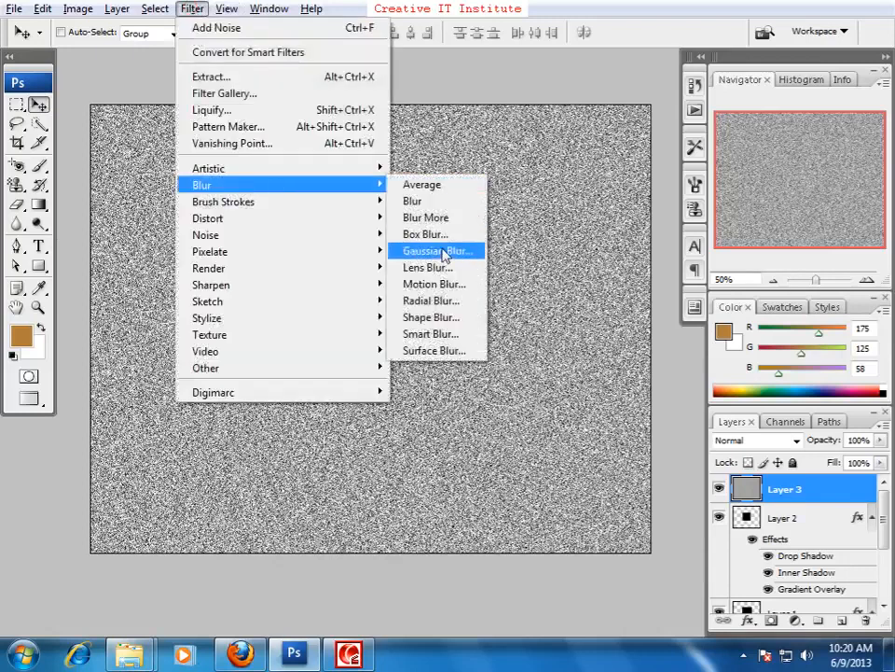
{"action": "left_click", "coordinate": [435, 284]}
{"action": "left_click", "coordinate": [322, 299]}
{"action": "type", "text": "55"}
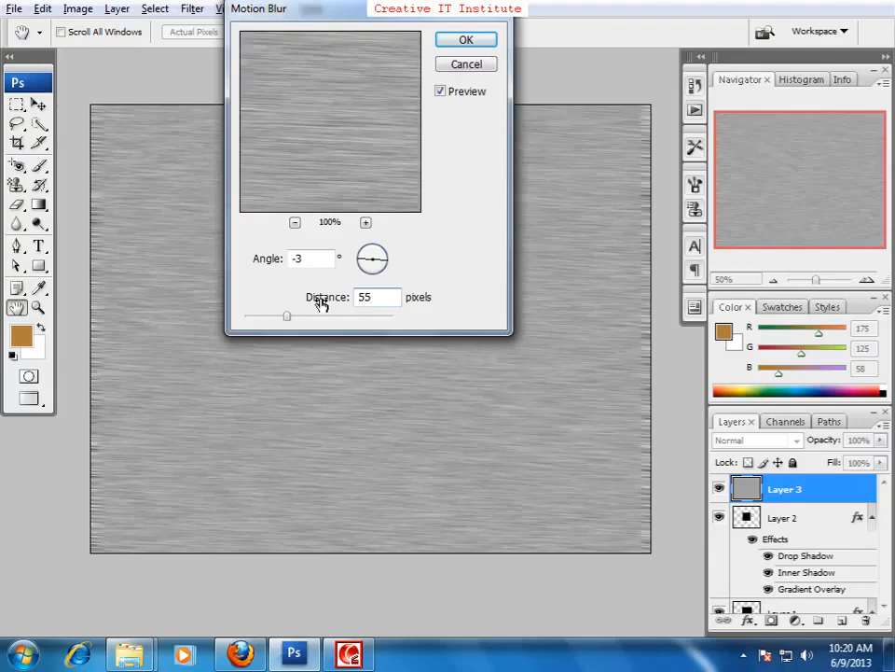
{"action": "key", "text": "alt+Tab"}
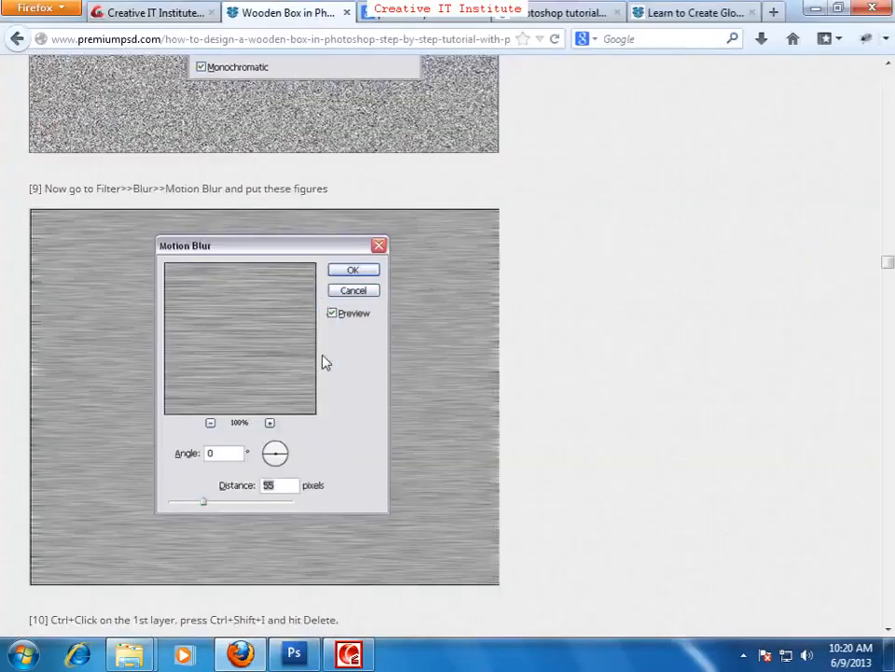
{"action": "key", "text": "alt+Tab"}
{"action": "left_click", "coordinate": [252, 266]}
{"action": "type", "text": "0"}
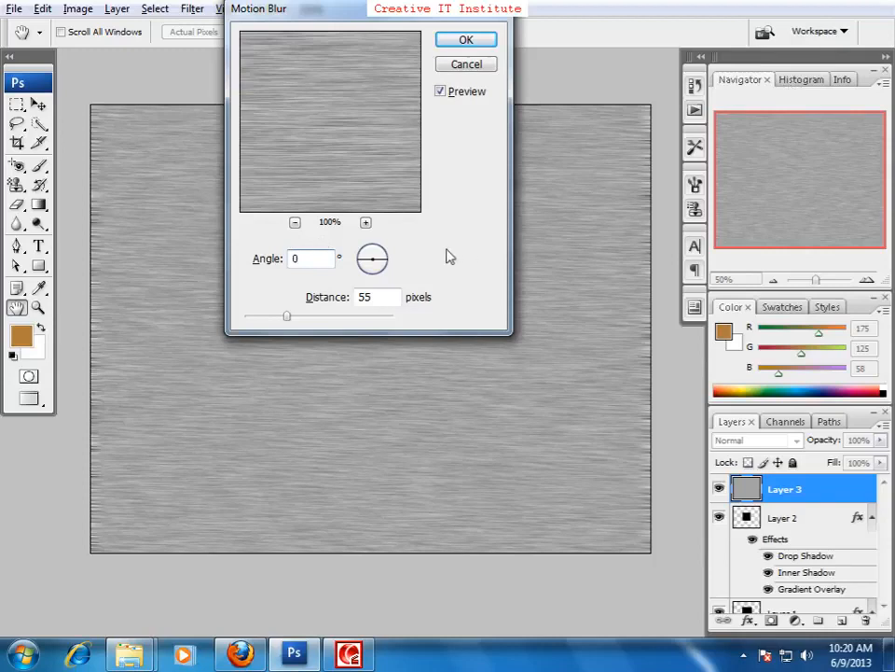
{"action": "left_click", "coordinate": [465, 38]}
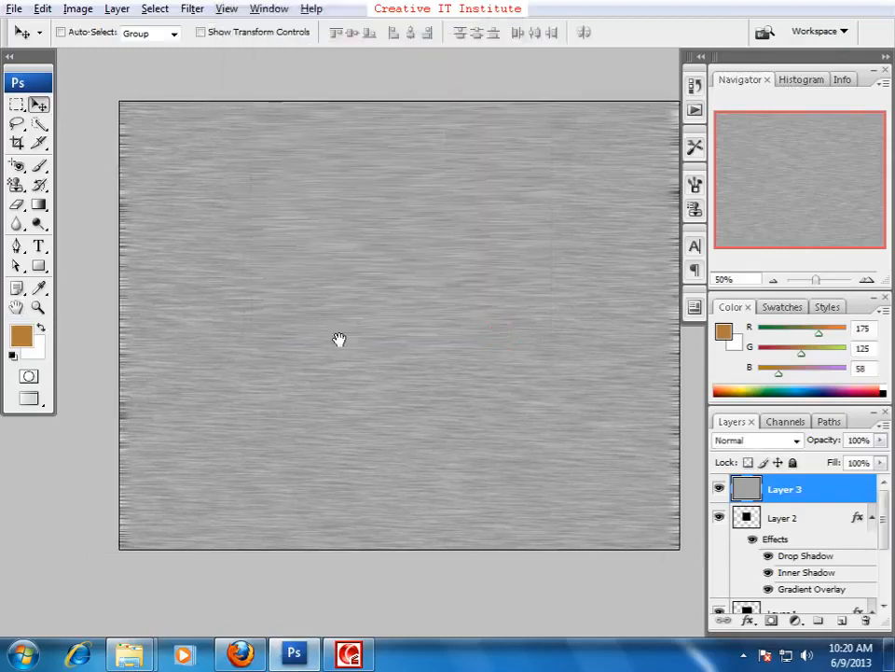
{"action": "left_click_drag", "start_coordinate": [411, 339], "coordinate": [395, 340]}
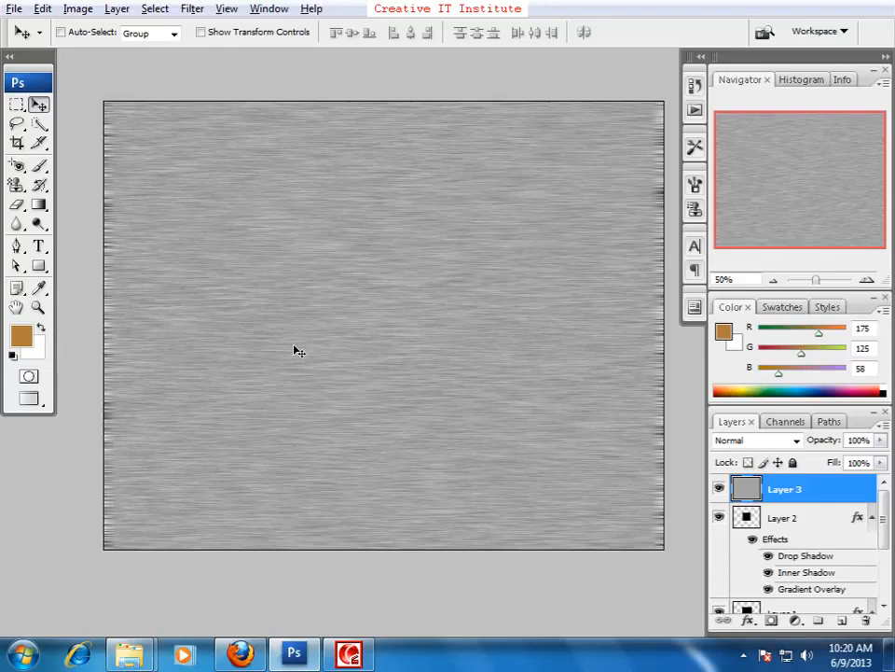
{"action": "scroll", "coordinate": [332, 350], "scroll_direction": "down", "scroll_amount": 1}
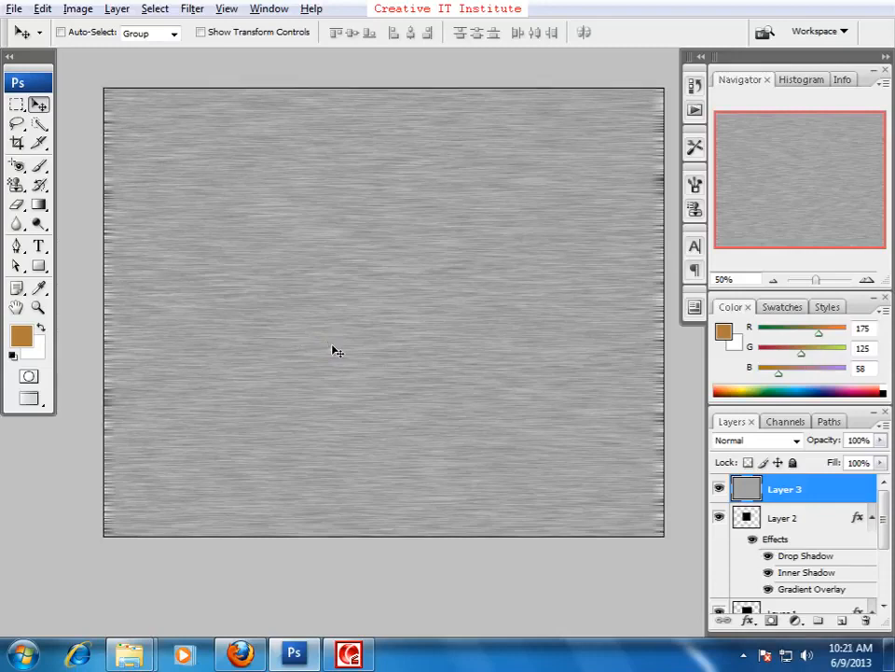
- Read tutorial step 10 in Firefox, and hide and reshow Layer 3 in Photoshop to compare it with the box underneath
{"action": "key", "text": "alt+Tab"}
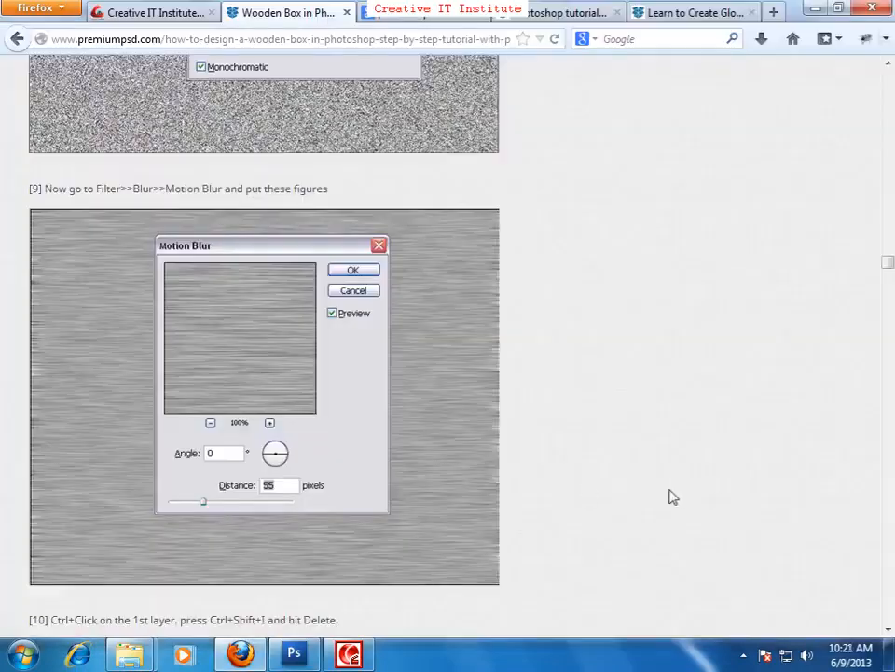
{"action": "scroll", "coordinate": [672, 496], "scroll_direction": "down", "scroll_amount": 10}
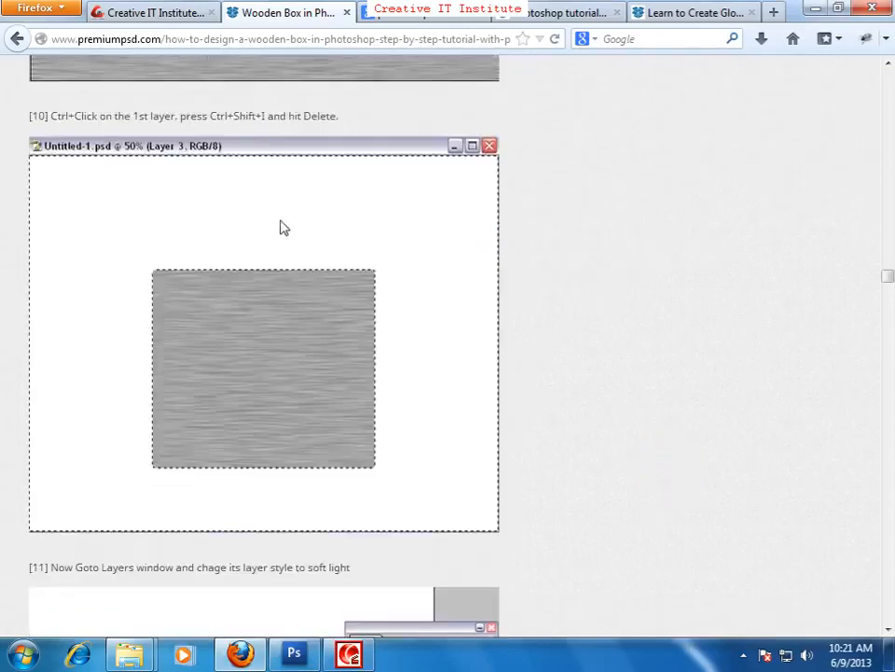
{"action": "key", "text": "alt+Tab"}
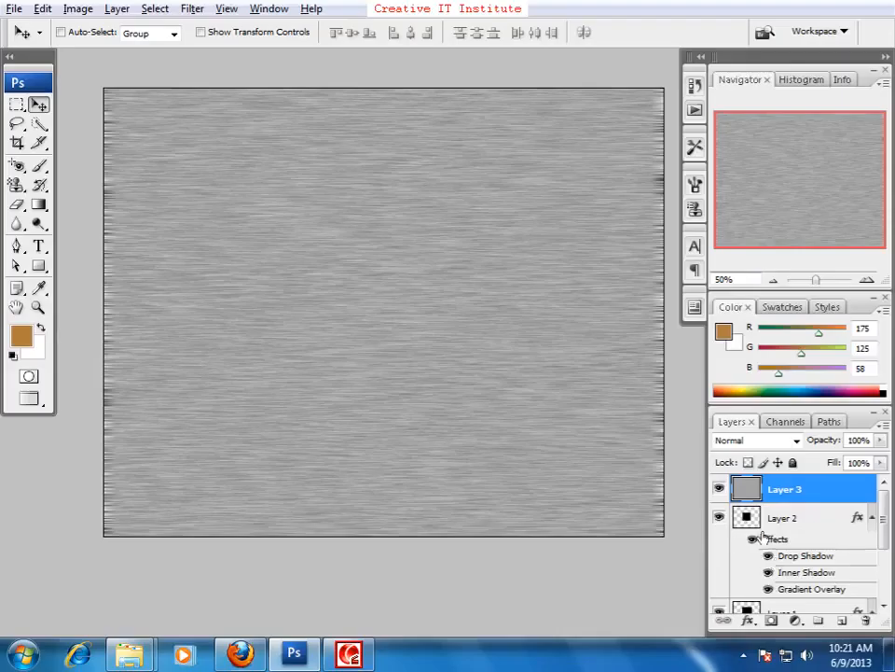
{"action": "left_click", "coordinate": [720, 489]}
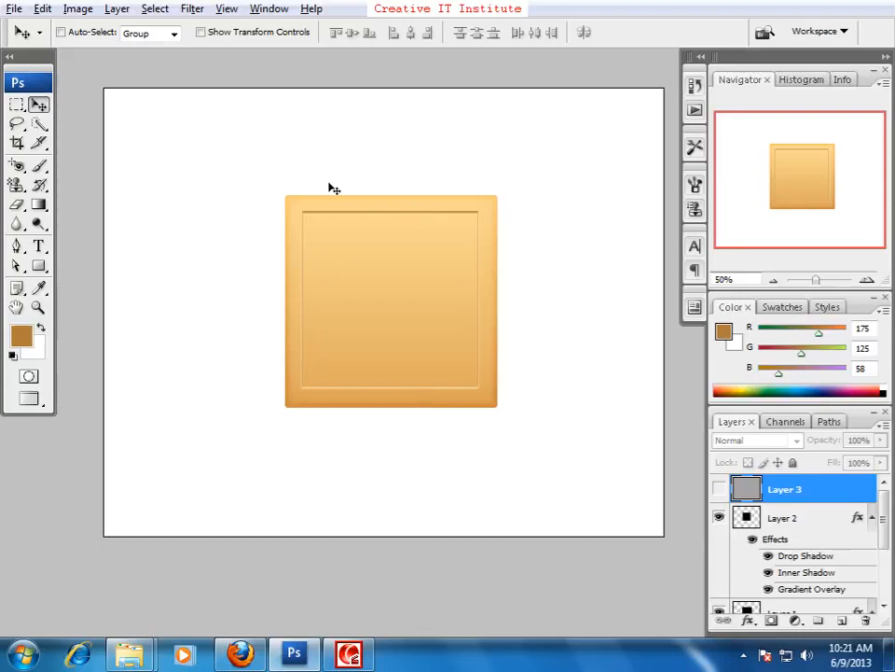
{"action": "left_click", "coordinate": [719, 489]}
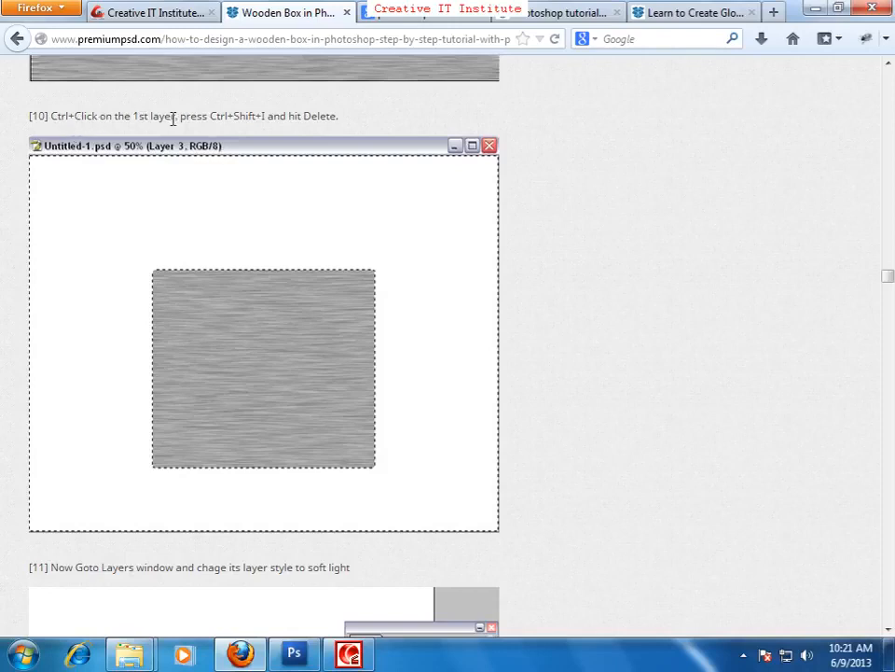
{"action": "left_click_drag", "start_coordinate": [105, 117], "coordinate": [339, 115]}
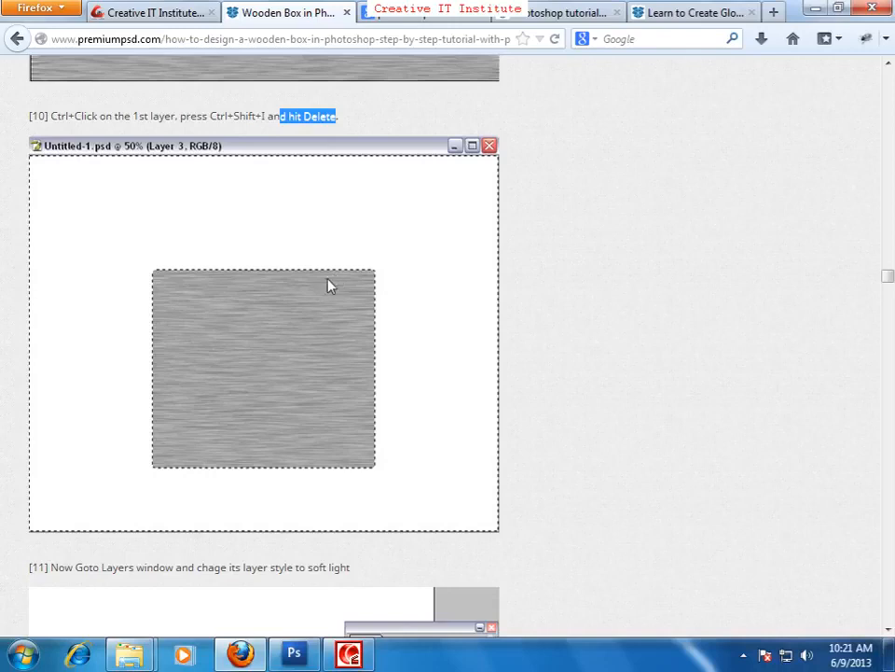
{"action": "key", "text": "alt+Tab"}
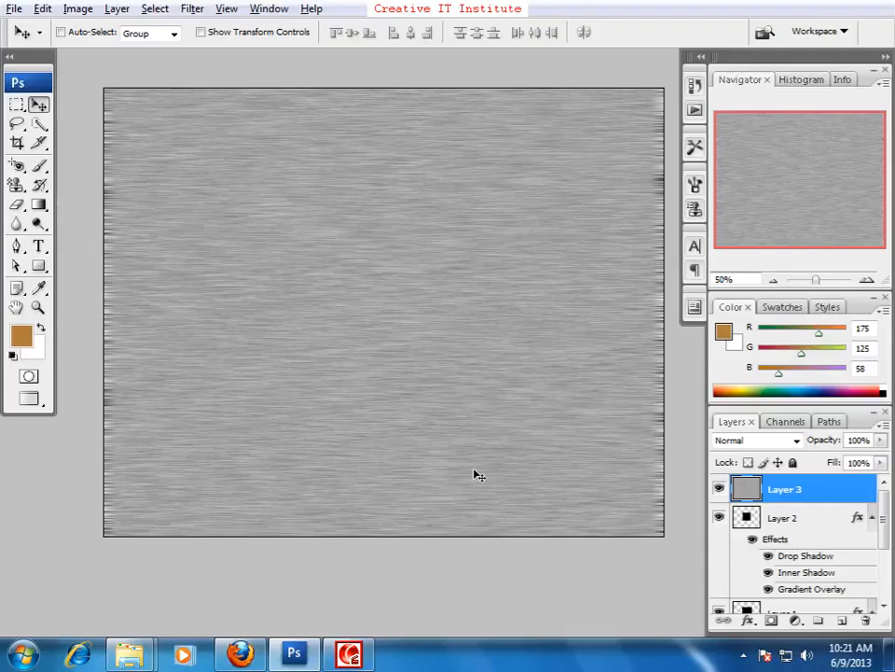
- Trim Layer 3's grain texture to the box outline by loading Layer 1's selection, inverting it, deleting the outside area and deselecting
{"action": "scroll", "coordinate": [782, 588], "scroll_direction": "down", "scroll_amount": 1}
{"action": "scroll", "coordinate": [781, 593], "scroll_direction": "down", "scroll_amount": 1}
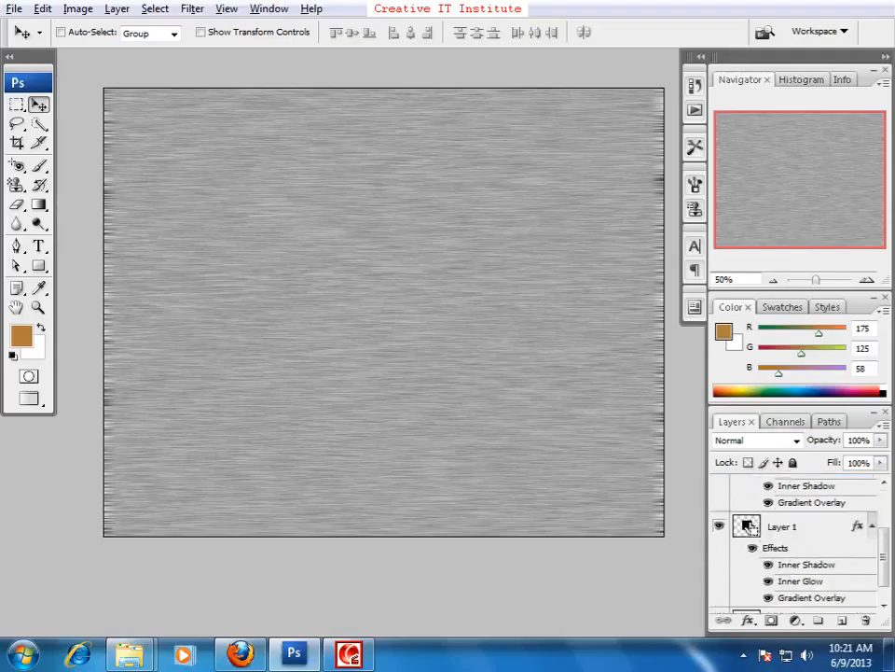
{"action": "left_click", "coordinate": [748, 528], "text": "ctrl"}
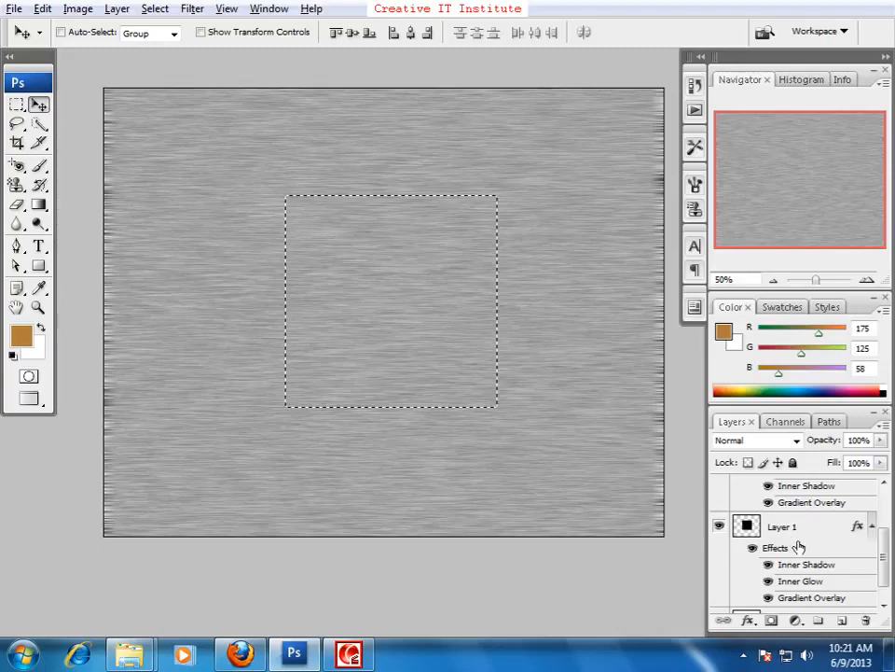
{"action": "scroll", "coordinate": [793, 536], "scroll_direction": "up", "scroll_amount": 2}
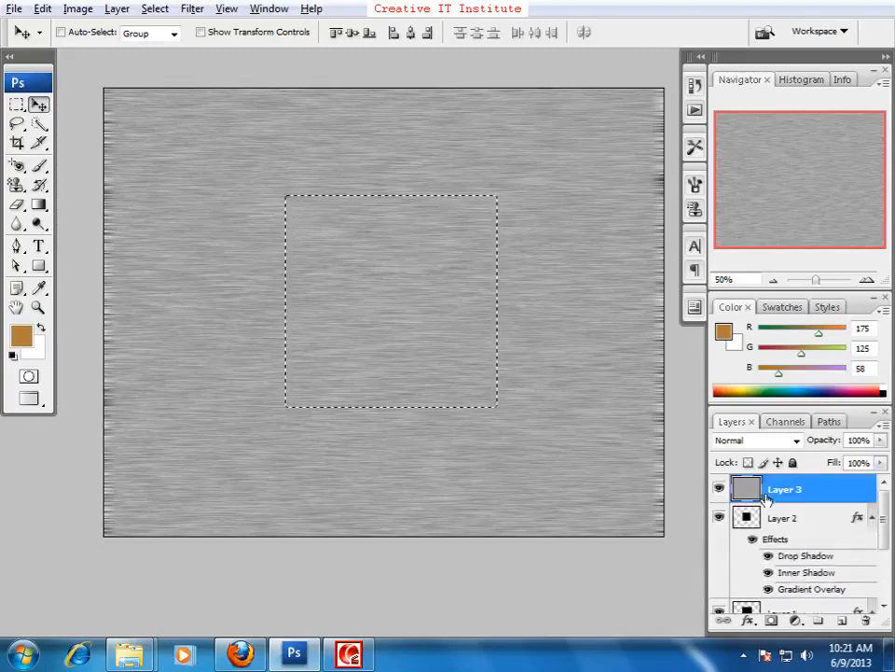
{"action": "key", "text": "ctrl+shift+i"}
{"action": "key", "text": "Delete"}
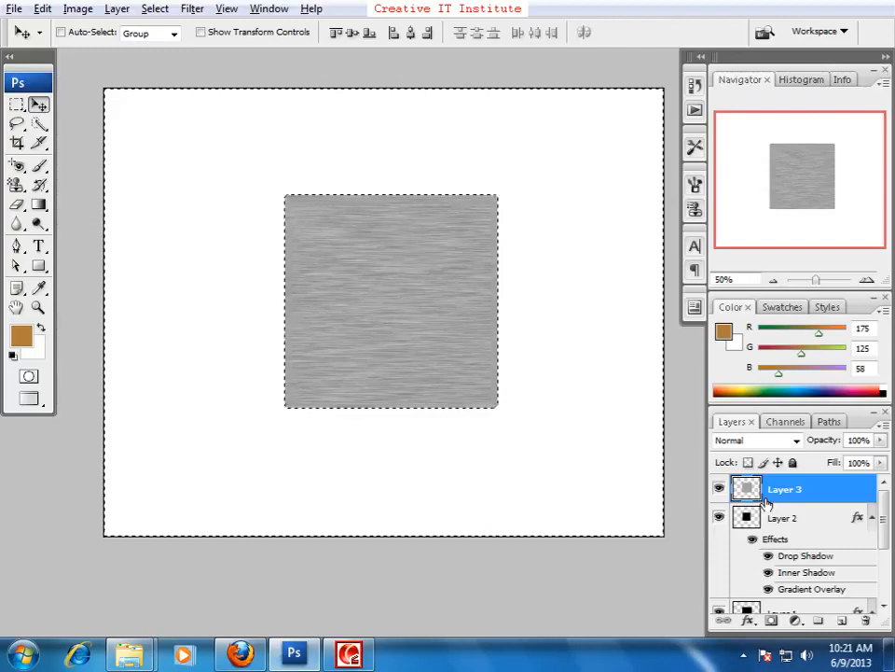
{"action": "key", "text": "ctrl+d"}
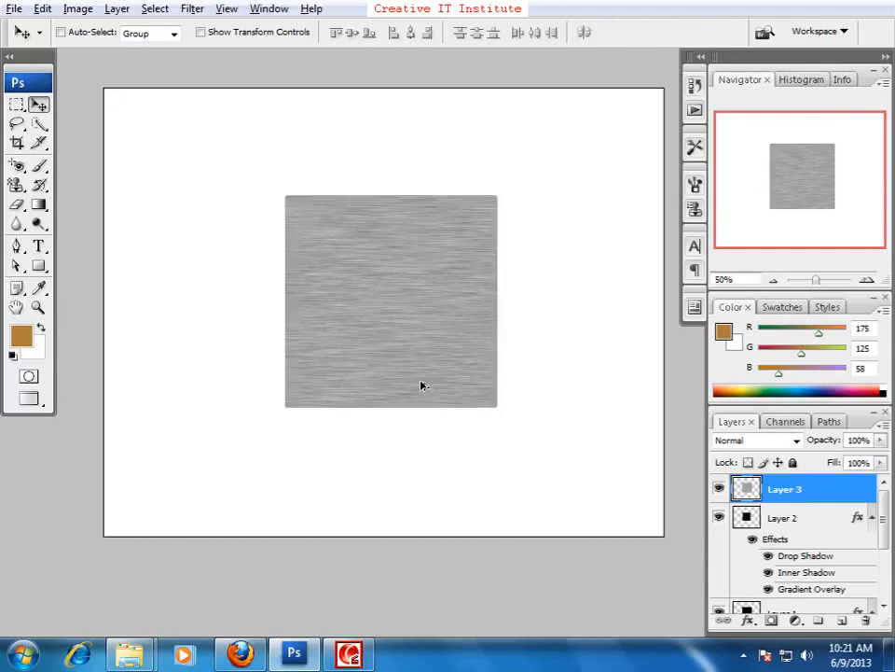
- Switch to Firefox and read step 11 of the wooden box tutorial
{"action": "key", "text": "alt+Tab"}
{"action": "left_click", "coordinate": [645, 534]}
{"action": "scroll", "coordinate": [647, 535], "scroll_direction": "down", "scroll_amount": 1}
{"action": "scroll", "coordinate": [648, 537], "scroll_direction": "down", "scroll_amount": 3}
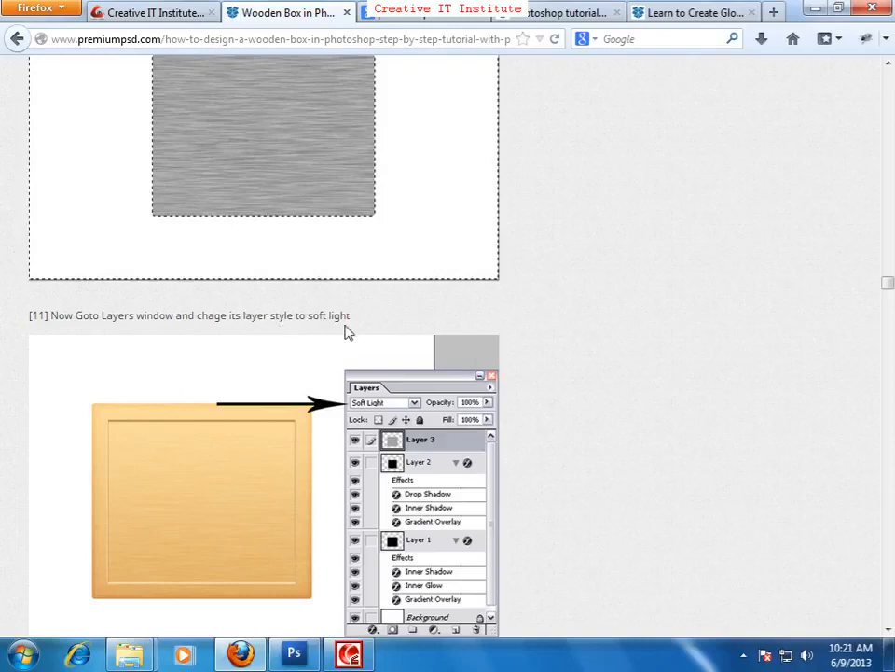
- Back in Photoshop, set Layer 3's blend mode to Soft Light
{"action": "key", "text": "alt+Tab"}
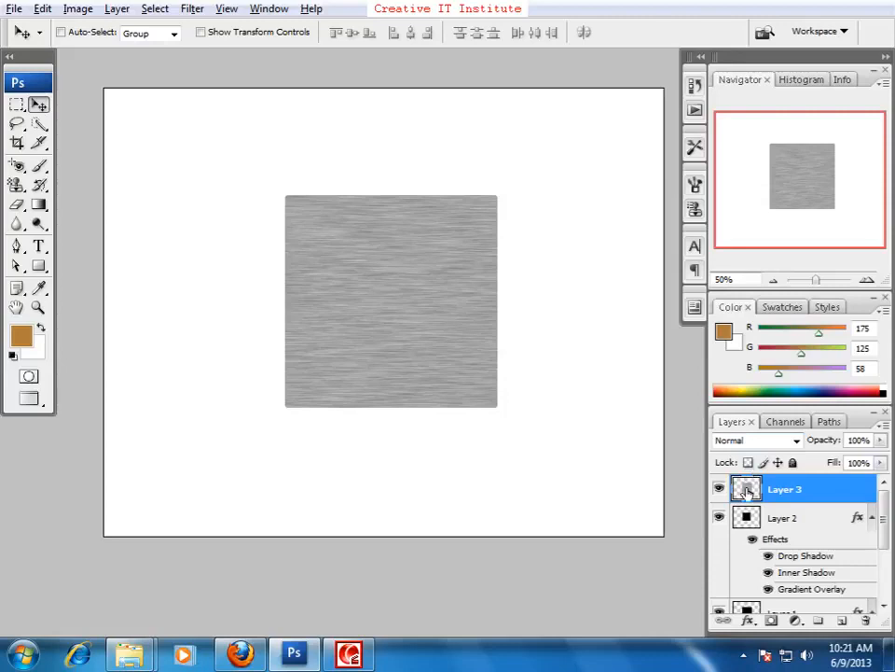
{"action": "key", "text": "ctrl+plus"}
{"action": "key", "text": "ctrl+plus"}
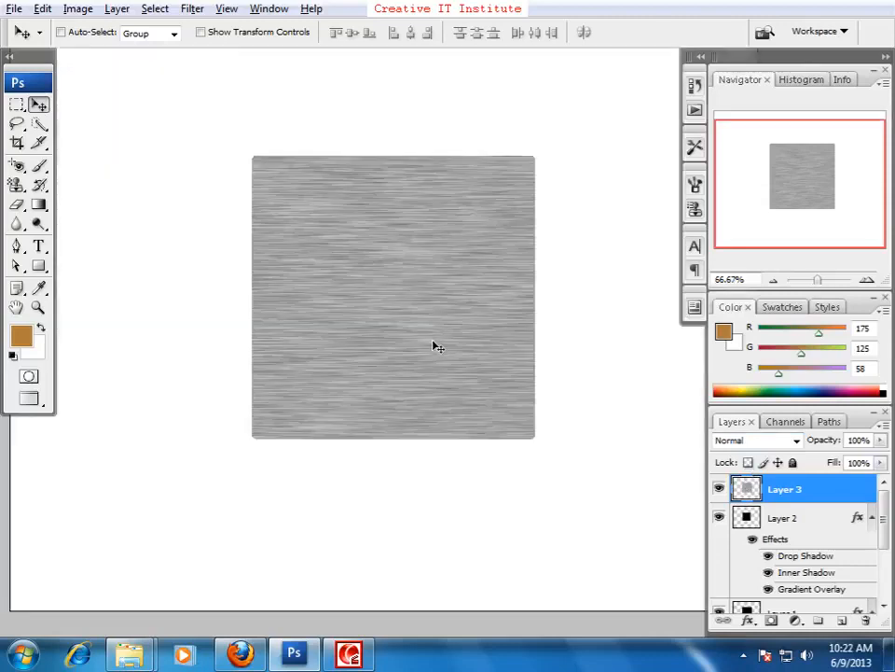
{"action": "left_click_drag", "start_coordinate": [451, 321], "coordinate": [431, 355]}
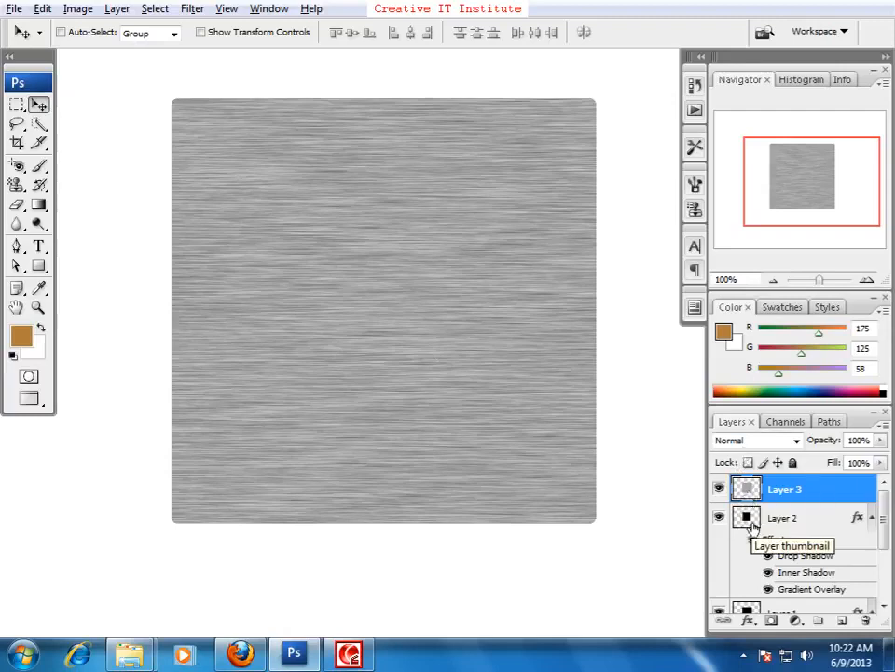
{"action": "left_click", "coordinate": [723, 442]}
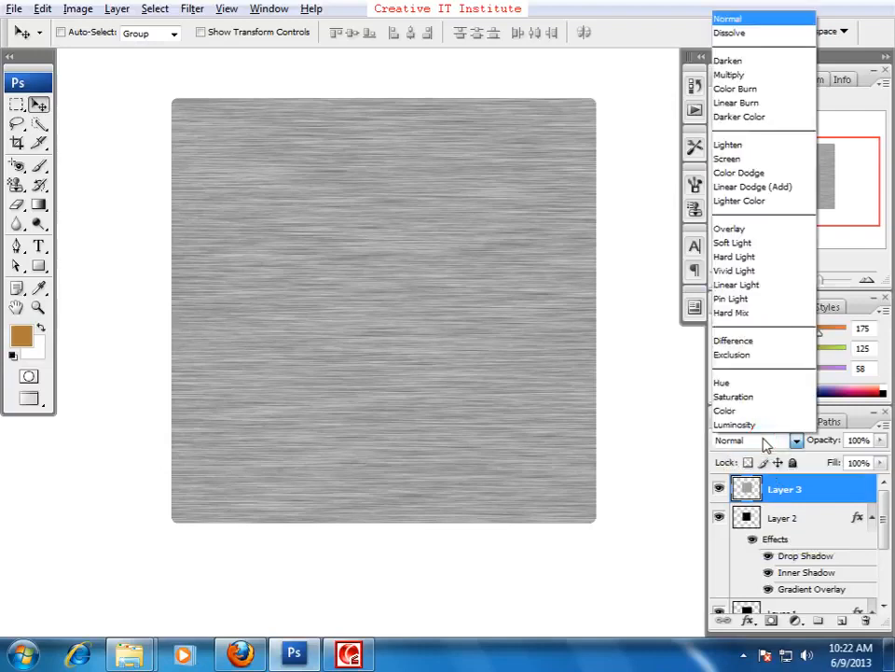
{"action": "left_click", "coordinate": [737, 243]}
{"action": "left_click_drag", "start_coordinate": [499, 402], "coordinate": [456, 434]}
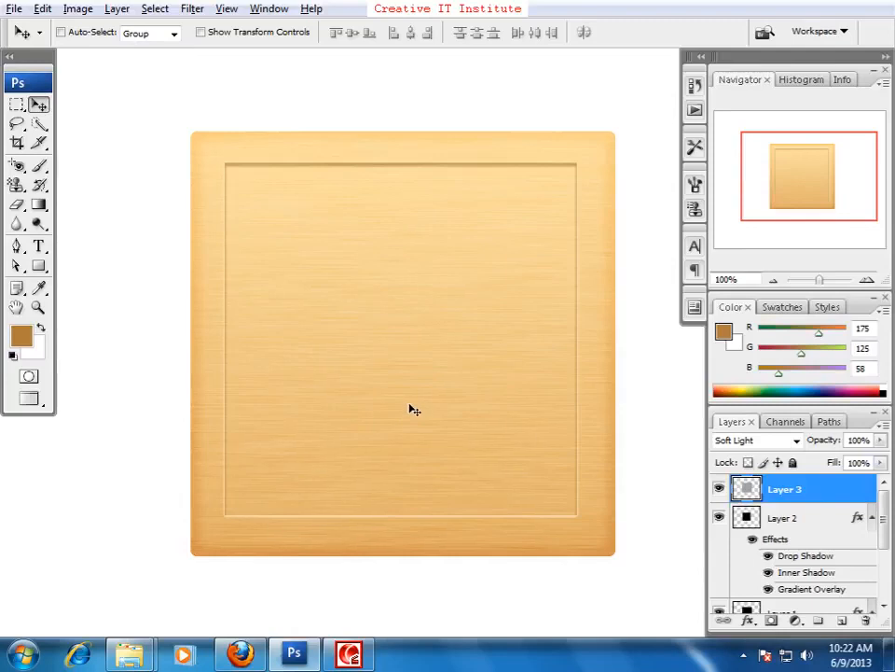
- Hide and reshow Layer 3 to compare the box with and without the wood grain
{"action": "left_click", "coordinate": [719, 489]}
{"action": "left_click", "coordinate": [720, 489]}
{"action": "left_click_drag", "start_coordinate": [578, 504], "coordinate": [575, 449]}
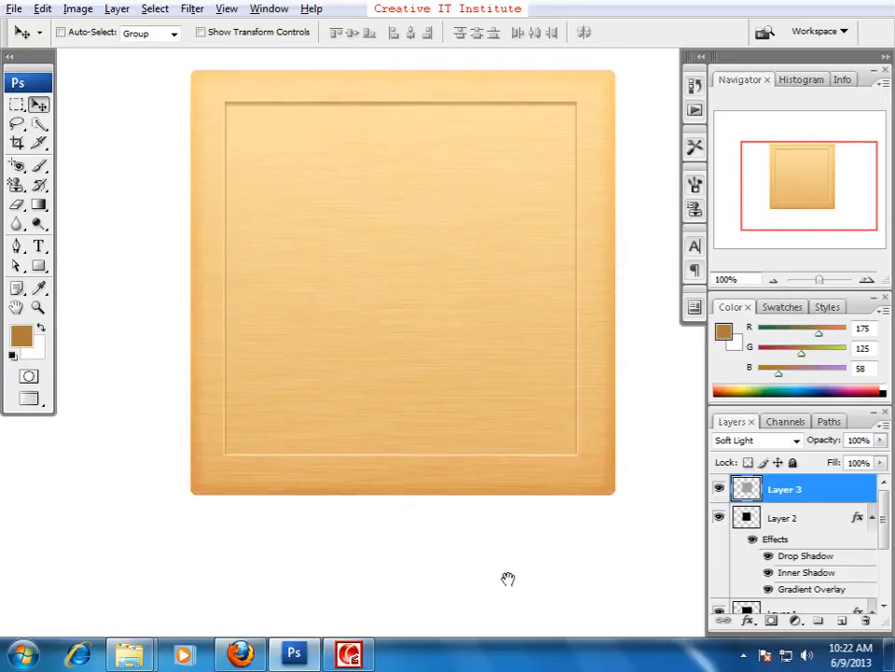
{"action": "left_click_drag", "start_coordinate": [507, 582], "coordinate": [514, 533]}
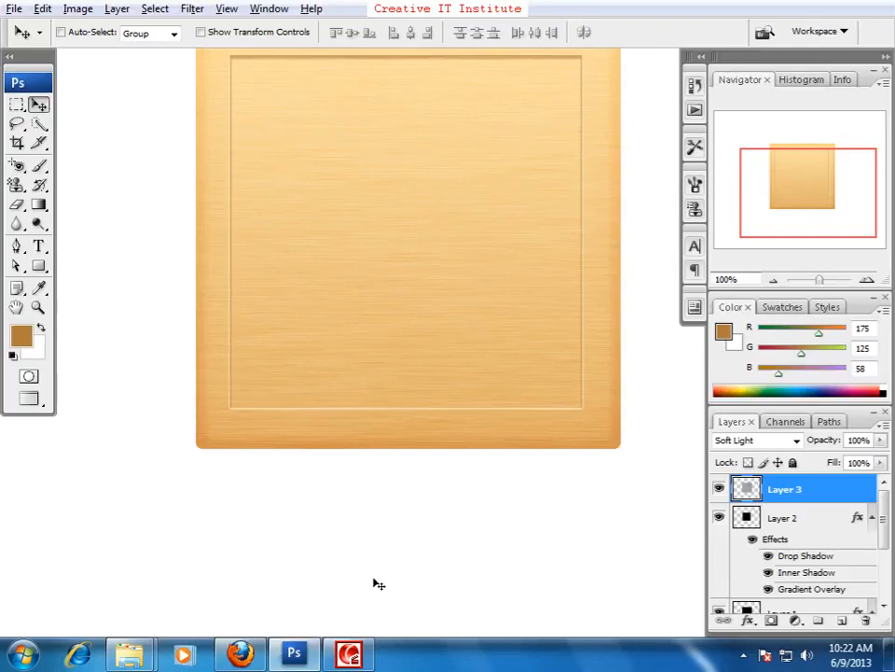
- Switch to Firefox and read tutorial step 12 about the corner line
{"action": "key", "text": "alt+Tab"}
{"action": "scroll", "coordinate": [573, 547], "scroll_direction": "down", "scroll_amount": 5}
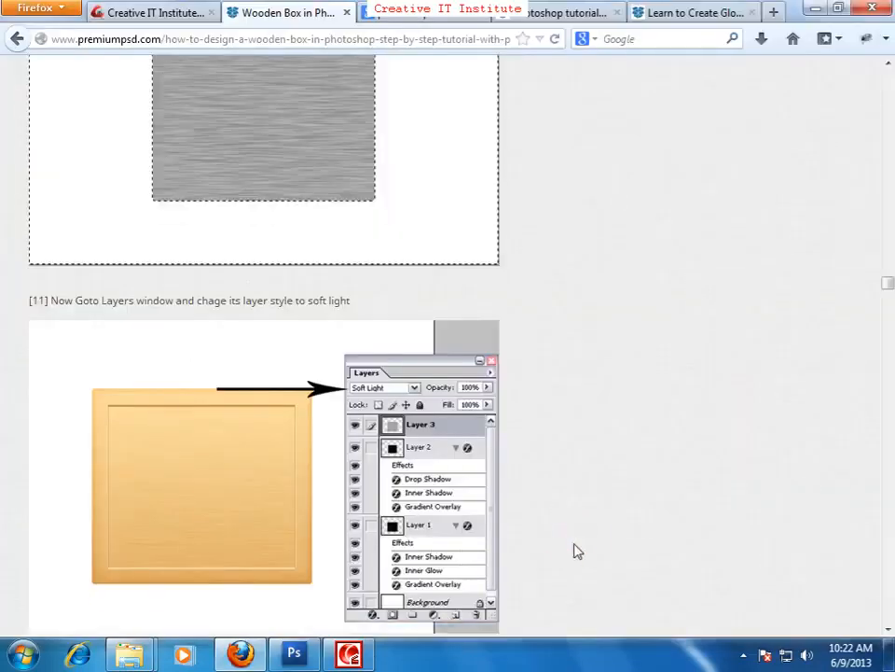
{"action": "scroll", "coordinate": [255, 306], "scroll_direction": "down", "scroll_amount": 2}
{"action": "scroll", "coordinate": [181, 292], "scroll_direction": "up", "scroll_amount": 1}
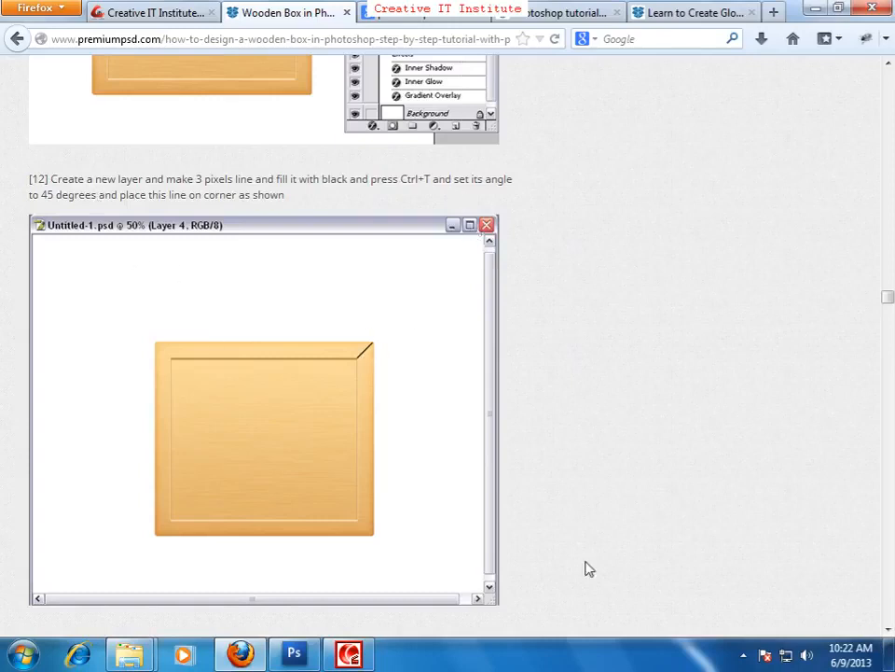
- Back in Photoshop, create a new empty layer above Layer 3 for the corner line
{"action": "left_click", "coordinate": [294, 654]}
{"action": "left_click_drag", "start_coordinate": [539, 384], "coordinate": [535, 394]}
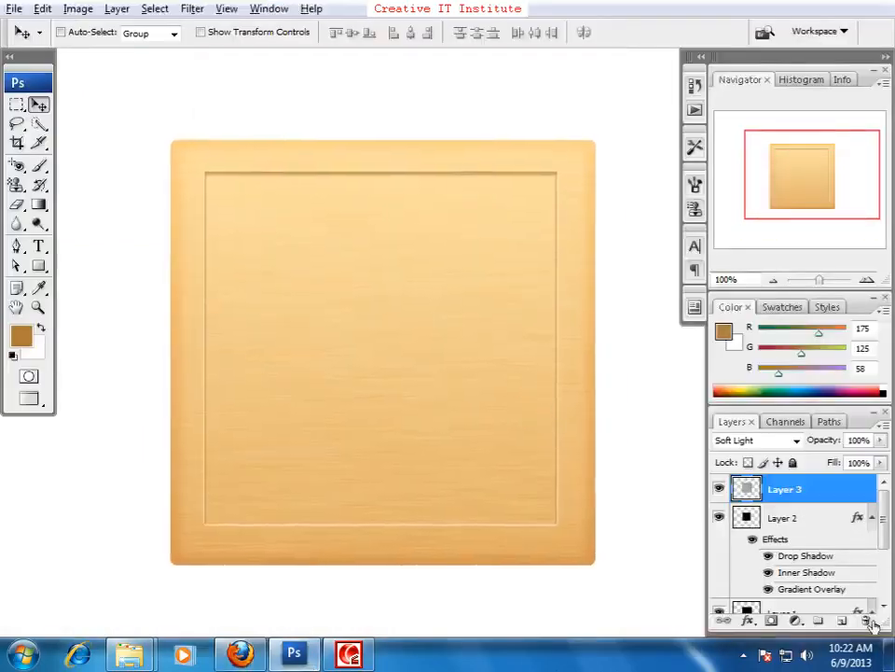
{"action": "left_click", "coordinate": [842, 621]}
{"action": "left_click_drag", "start_coordinate": [487, 446], "coordinate": [458, 474]}
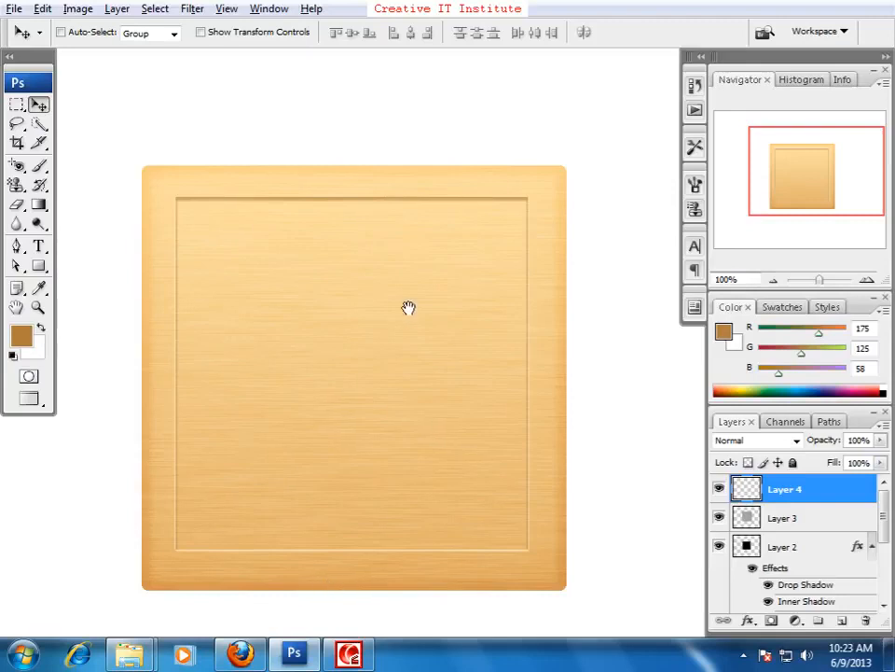
{"action": "left_click_drag", "start_coordinate": [402, 323], "coordinate": [391, 361]}
{"action": "key", "text": "ctrl+plus"}
{"action": "left_click_drag", "start_coordinate": [515, 255], "coordinate": [452, 316]}
- Draw a 3 px diagonal line path from the inner panel's upper-right corner to the box's outer corner with the Line tool
{"action": "left_click", "coordinate": [38, 266]}
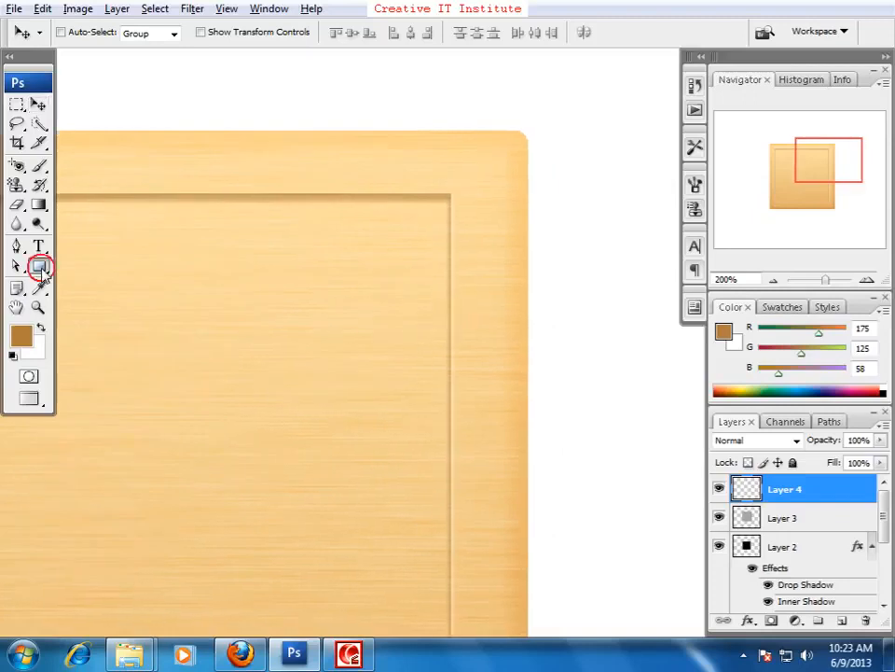
{"action": "left_click", "coordinate": [86, 338]}
{"action": "left_click_drag", "start_coordinate": [311, 348], "coordinate": [255, 361]}
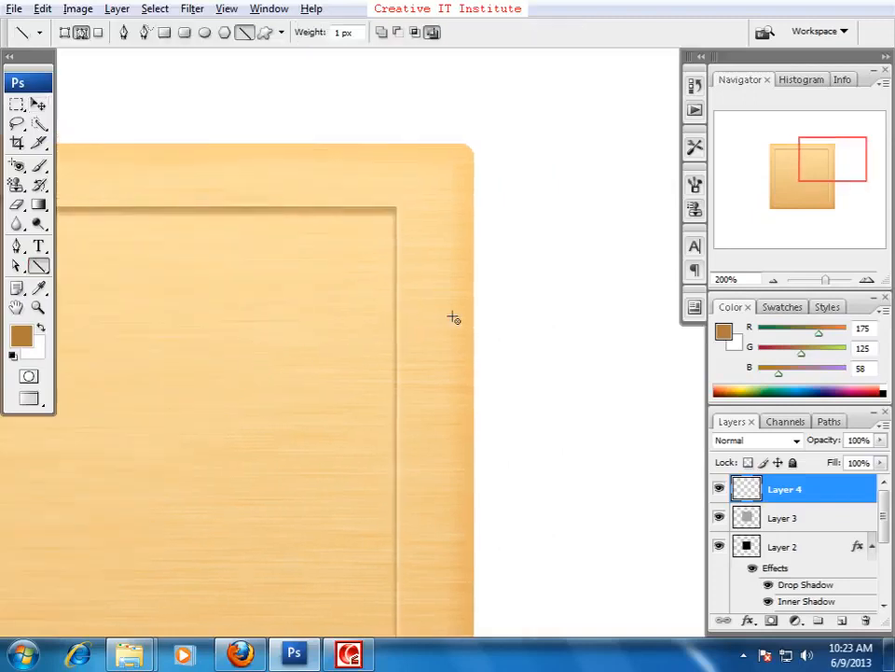
{"action": "left_click_drag", "start_coordinate": [400, 268], "coordinate": [415, 267]}
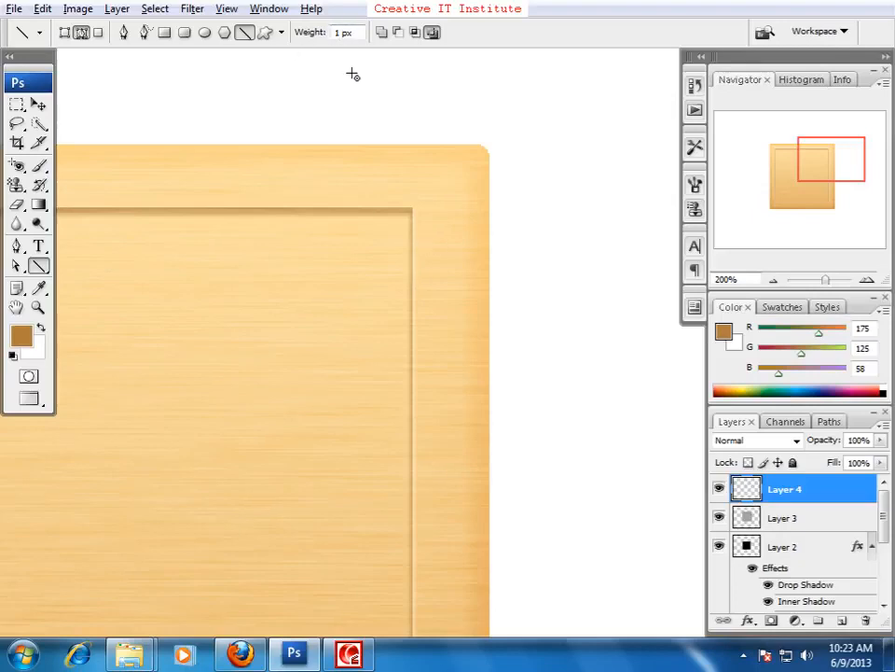
{"action": "left_click", "coordinate": [337, 33]}
{"action": "left_click_drag", "start_coordinate": [493, 171], "coordinate": [461, 197]}
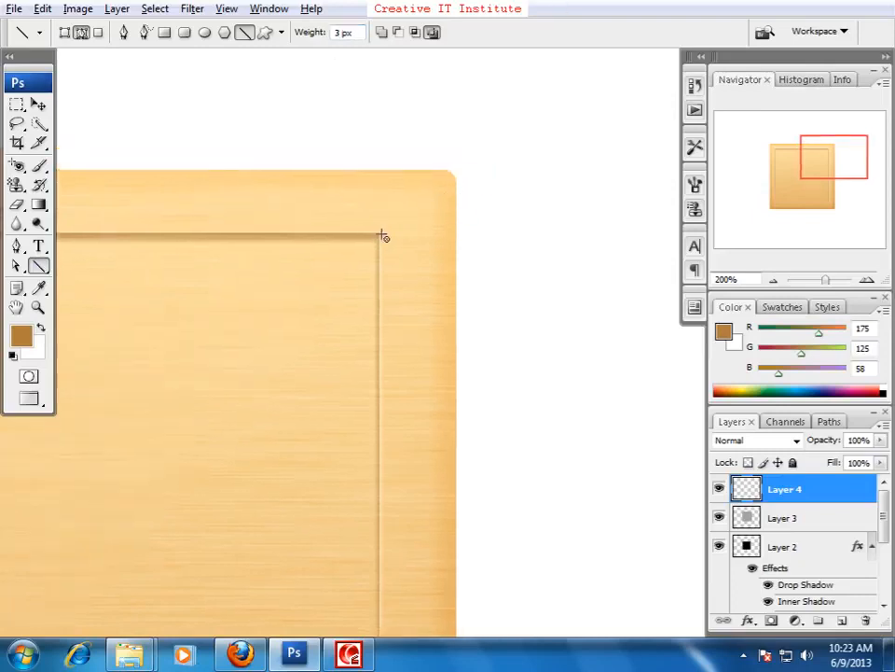
{"action": "left_click_drag", "start_coordinate": [381, 235], "coordinate": [452, 176]}
- Convert the line path to a selection, fill it with the default black foreground colour on Layer 4, and deselect
{"action": "key", "text": "ctrl+Return"}
{"action": "left_click", "coordinate": [12, 356]}
{"action": "key", "text": "alt+BackSpace"}
{"action": "key", "text": "ctrl+d"}
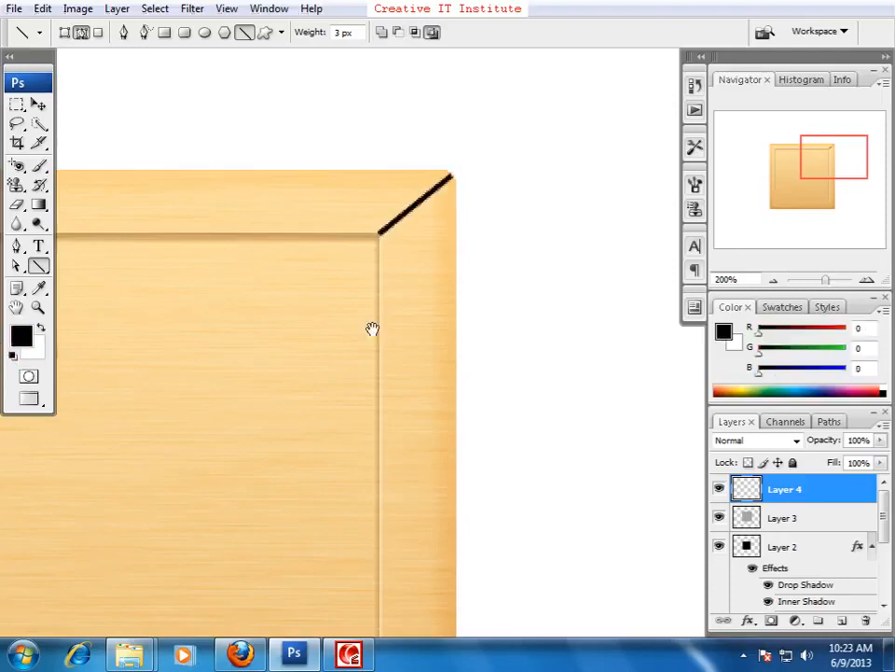
{"action": "left_click_drag", "start_coordinate": [389, 349], "coordinate": [400, 333]}
{"action": "key", "text": "ctrl+minus"}
{"action": "key", "text": "ctrl+plus"}
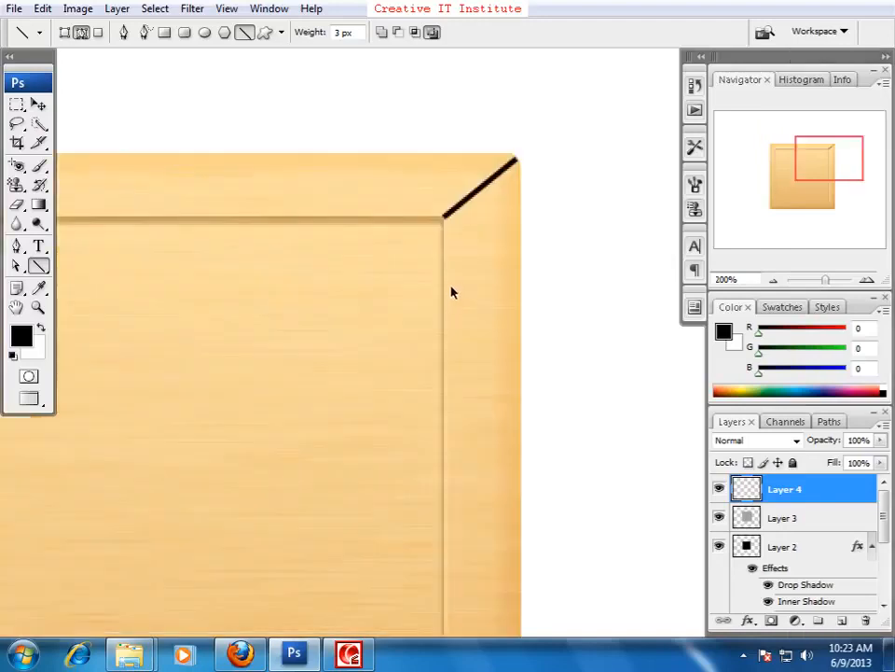
{"action": "left_click_drag", "start_coordinate": [475, 270], "coordinate": [459, 305]}
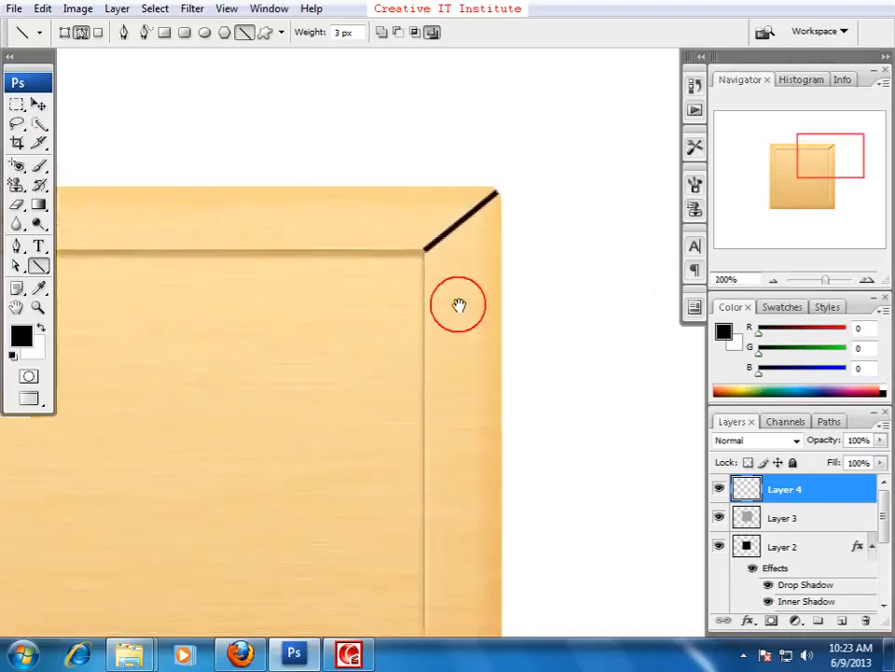
{"action": "left_click", "coordinate": [39, 104]}
- Switch to Firefox and read tutorial steps 13 and 14, including the Drop Shadow and Color Overlay settings for the lines
{"action": "left_click", "coordinate": [336, 659]}
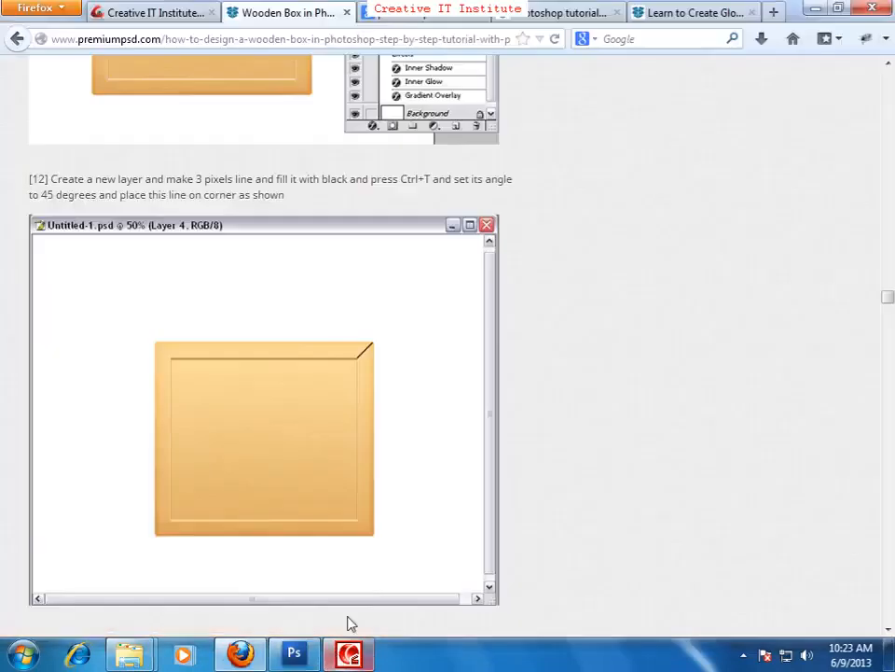
{"action": "left_click", "coordinate": [540, 523]}
{"action": "scroll", "coordinate": [483, 511], "scroll_direction": "down", "scroll_amount": 5}
{"action": "scroll", "coordinate": [478, 515], "scroll_direction": "down", "scroll_amount": 6}
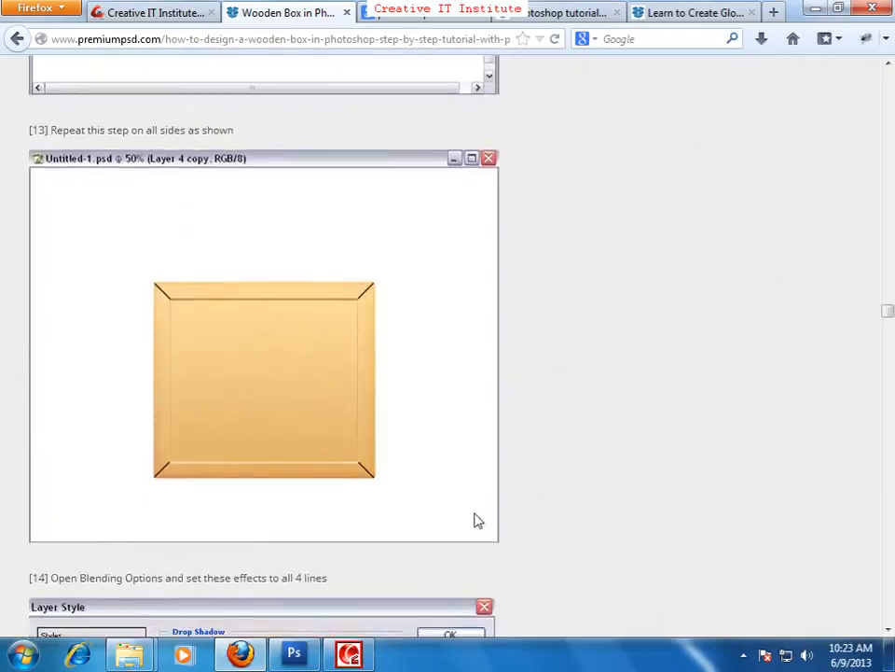
{"action": "scroll", "coordinate": [449, 398], "scroll_direction": "down", "scroll_amount": 2}
{"action": "scroll", "coordinate": [401, 354], "scroll_direction": "down", "scroll_amount": 2}
{"action": "scroll", "coordinate": [307, 279], "scroll_direction": "up", "scroll_amount": 3}
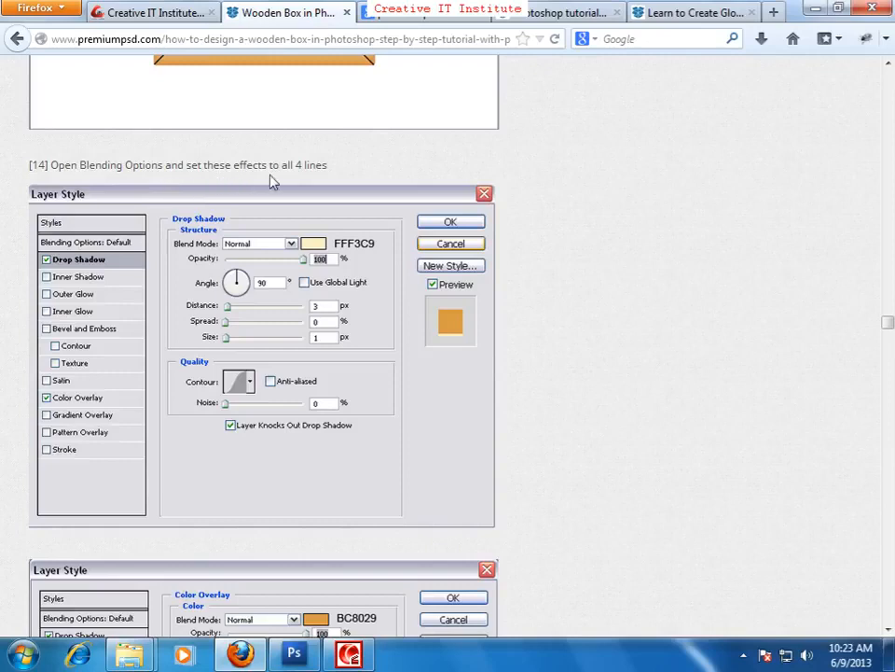
{"action": "scroll", "coordinate": [172, 360], "scroll_direction": "down", "scroll_amount": 2}
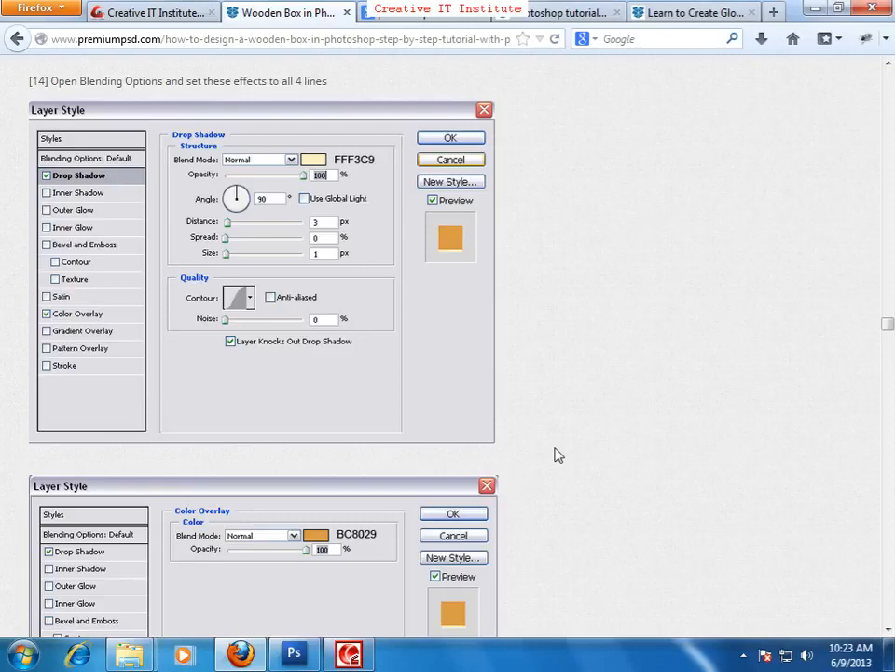
- Back in Photoshop, open Layer 4's layer style settings and enable Drop Shadow
{"action": "key", "text": "alt+Tab"}
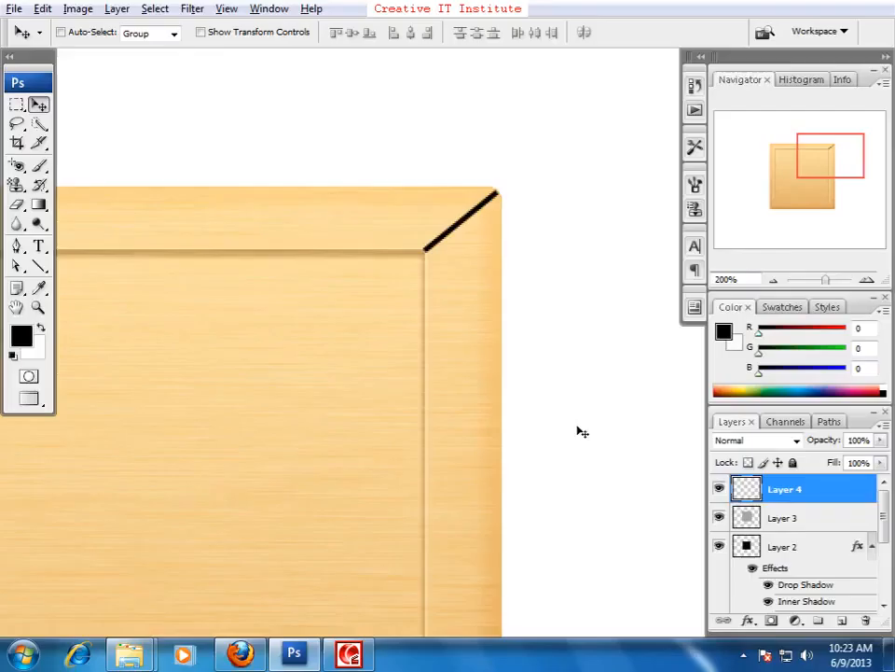
{"action": "double_click", "coordinate": [855, 491]}
{"action": "left_click_drag", "start_coordinate": [262, 249], "coordinate": [110, 236]}
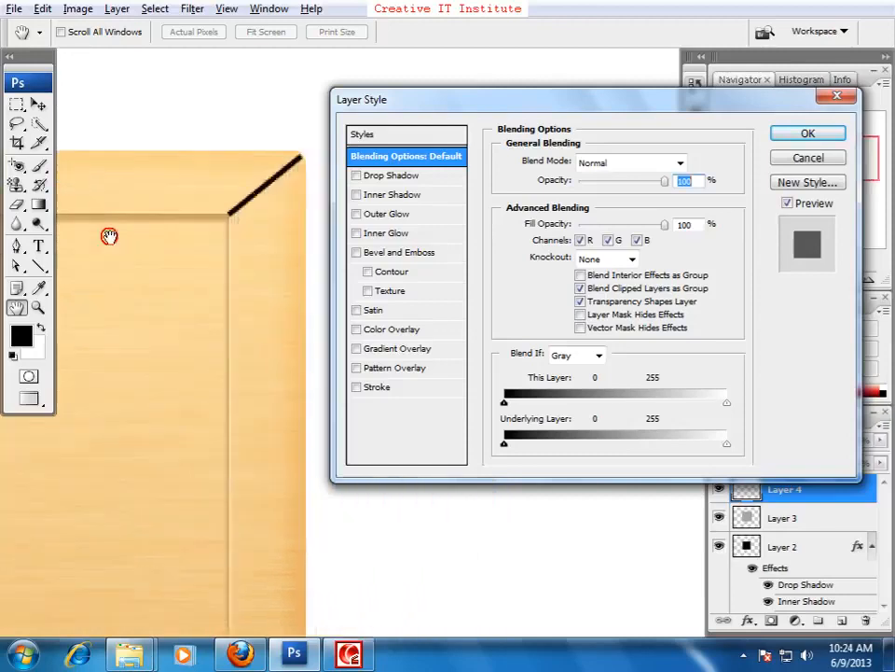
{"action": "left_click", "coordinate": [372, 175]}
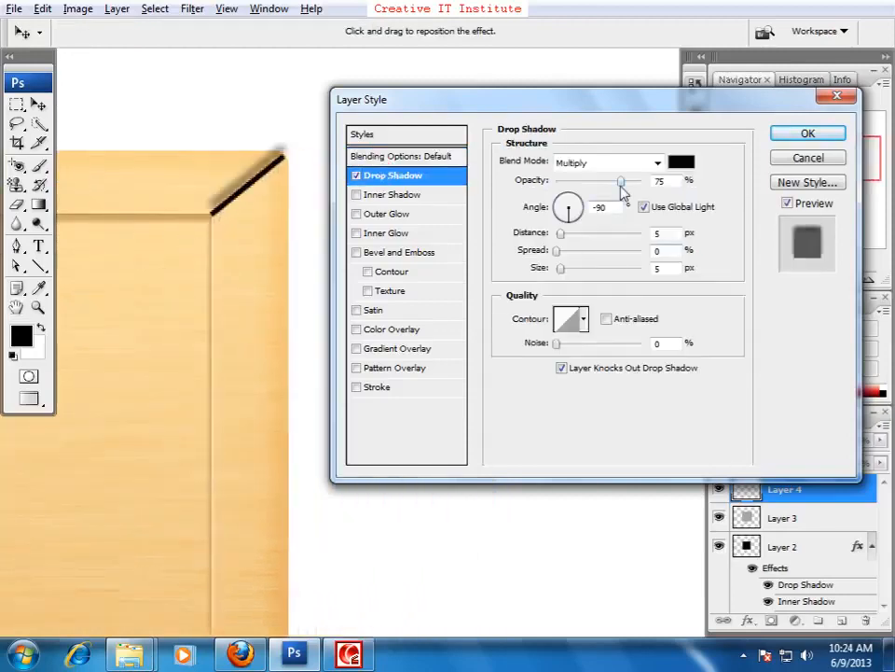
- Following the tutorial's values, set the Drop Shadow blend mode to Normal and its colour to fff3c9
{"action": "key", "text": "alt+Tab"}
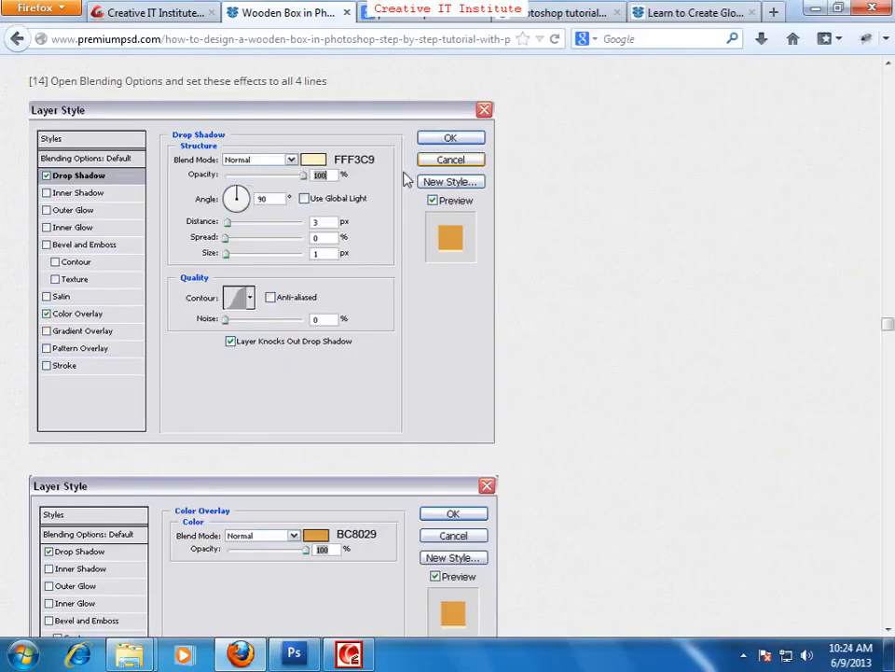
{"action": "key", "text": "alt+Tab"}
{"action": "left_click", "coordinate": [655, 162]}
{"action": "left_click", "coordinate": [627, 177]}
{"action": "double_click", "coordinate": [664, 180]}
{"action": "left_click", "coordinate": [678, 170]}
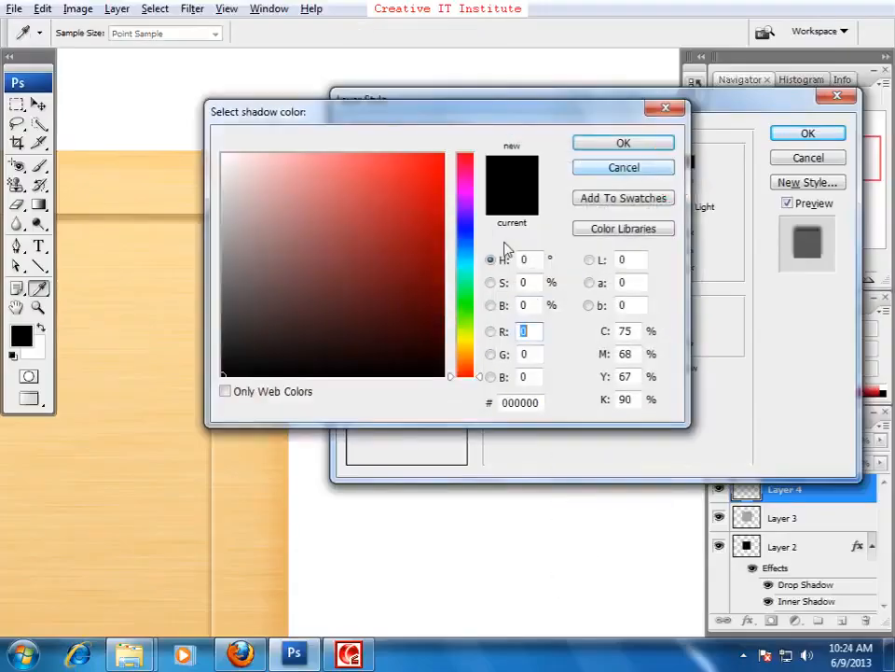
{"action": "double_click", "coordinate": [513, 402]}
{"action": "type", "text": "ff"}
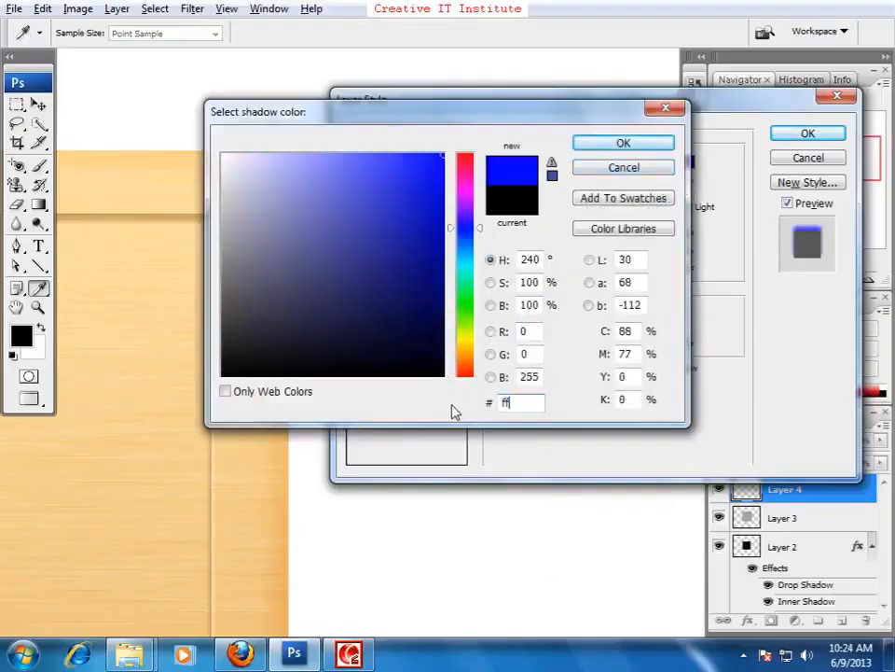
{"action": "type", "text": "f3c9"}
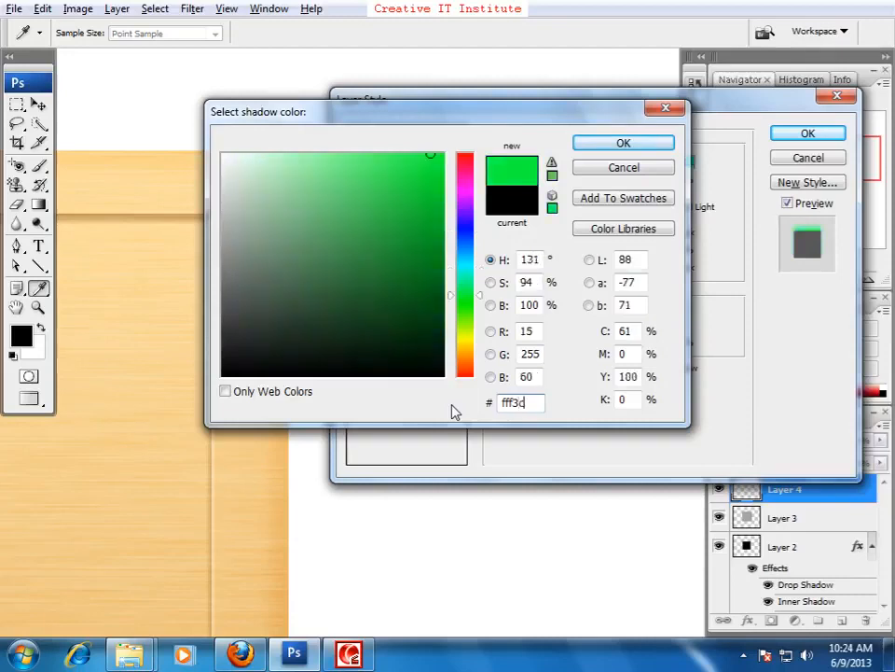
{"action": "key", "text": "Return"}
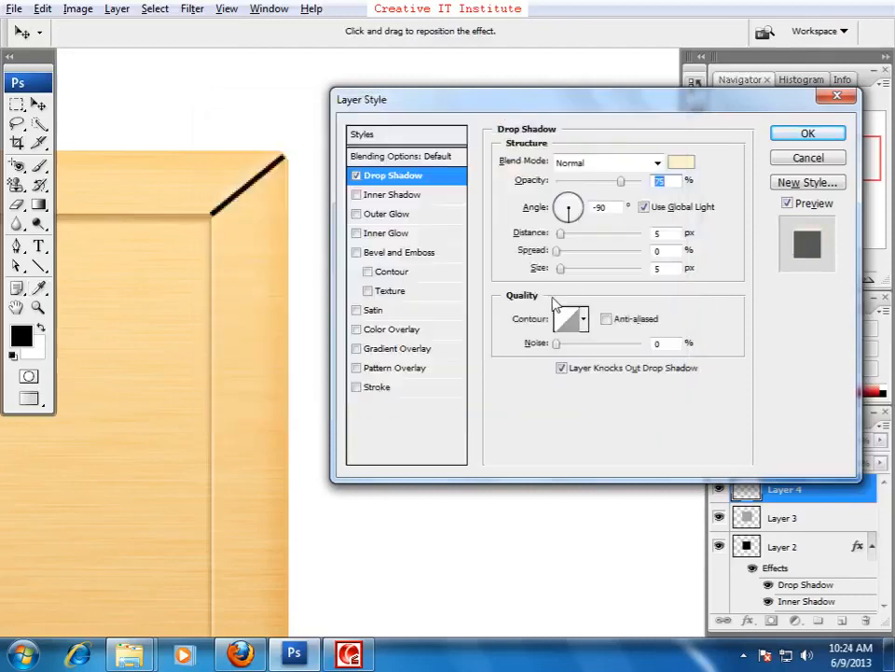
- Set the drop shadow's opacity to 100%, turn off Use Global Light, and set the angle to 90°, as in the tutorial
{"action": "key", "text": "alt+Tab"}
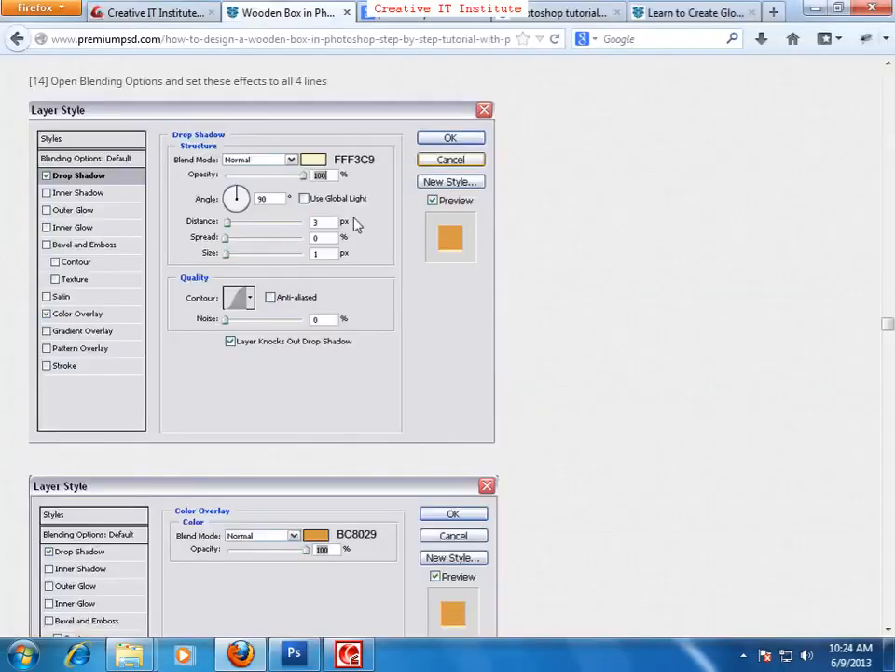
{"action": "key", "text": "alt+Tab"}
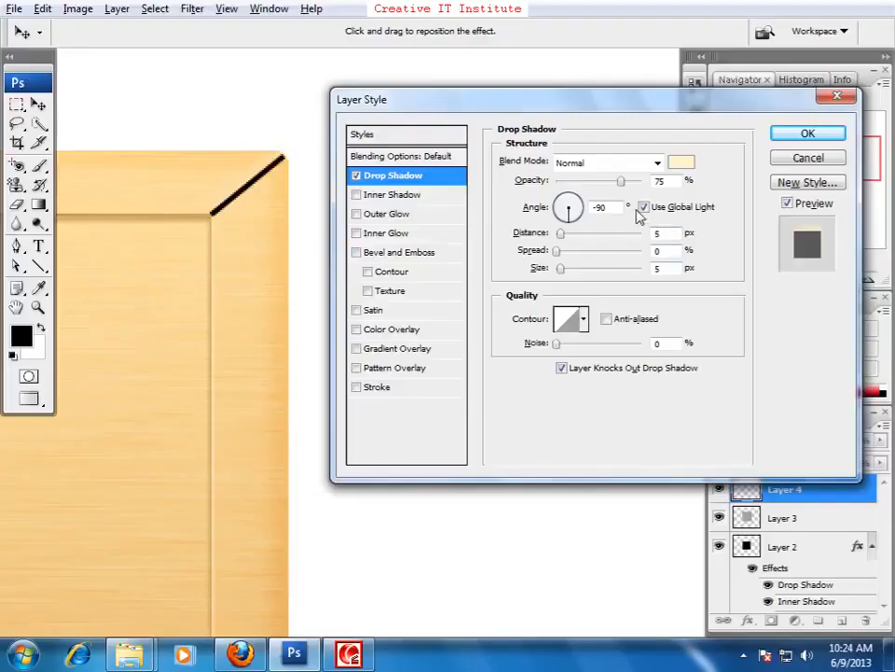
{"action": "left_click", "coordinate": [658, 180]}
{"action": "type", "text": "100"}
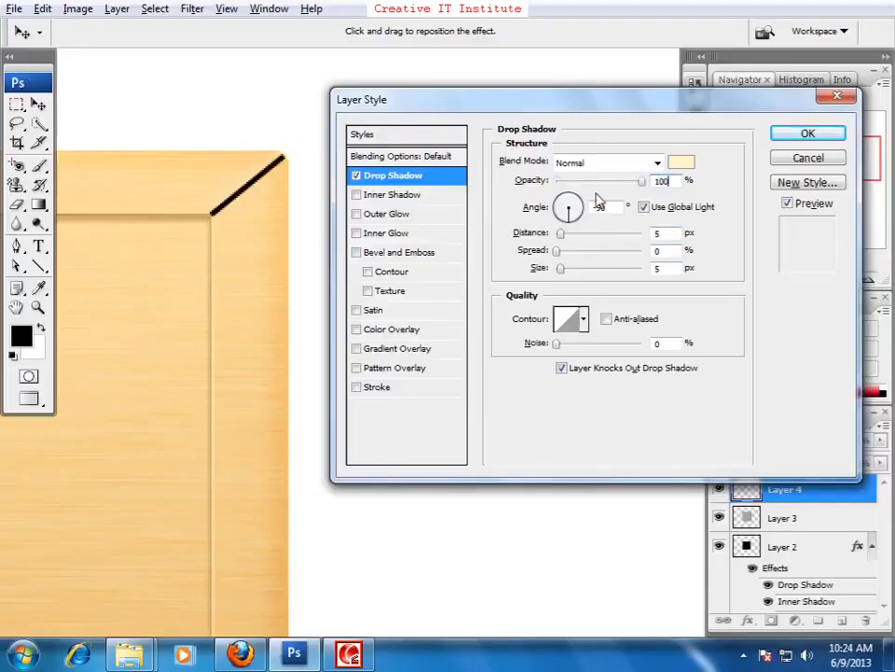
{"action": "key", "text": "alt+Tab"}
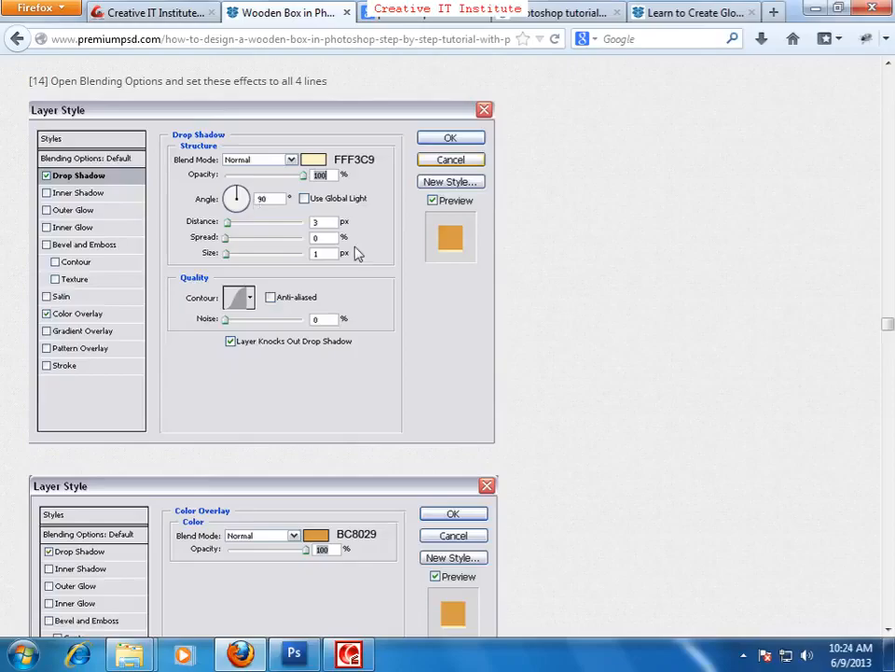
{"action": "key", "text": "alt+Tab"}
{"action": "left_click", "coordinate": [644, 207]}
{"action": "left_click", "coordinate": [516, 232]}
{"action": "type", "text": "90"}
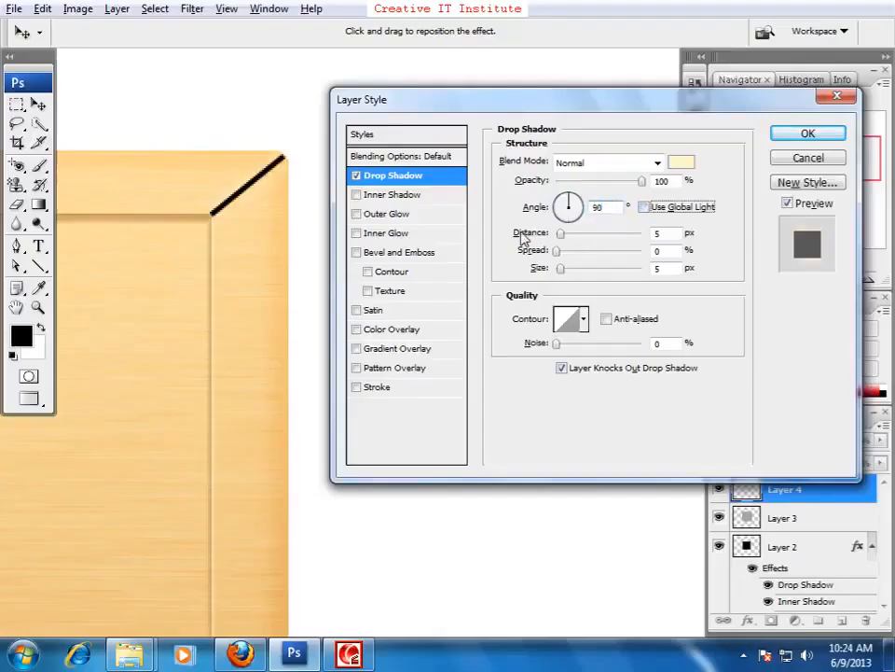
- Set the drop shadow's distance to 3 px and size to 1 px, and choose the S-shaped contour preset
{"action": "left_click", "coordinate": [523, 237]}
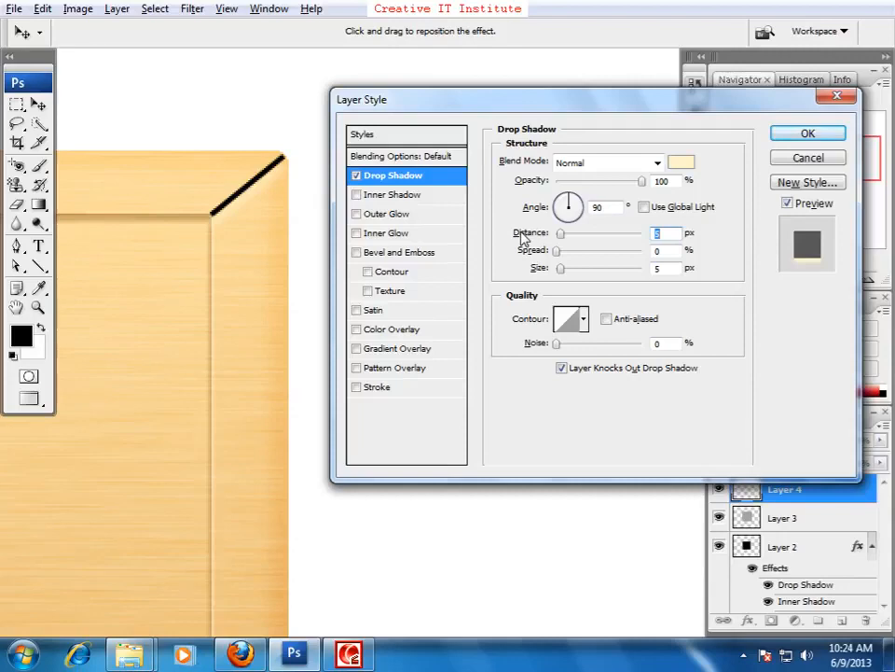
{"action": "key", "text": "Tab"}
{"action": "type", "text": "1"}
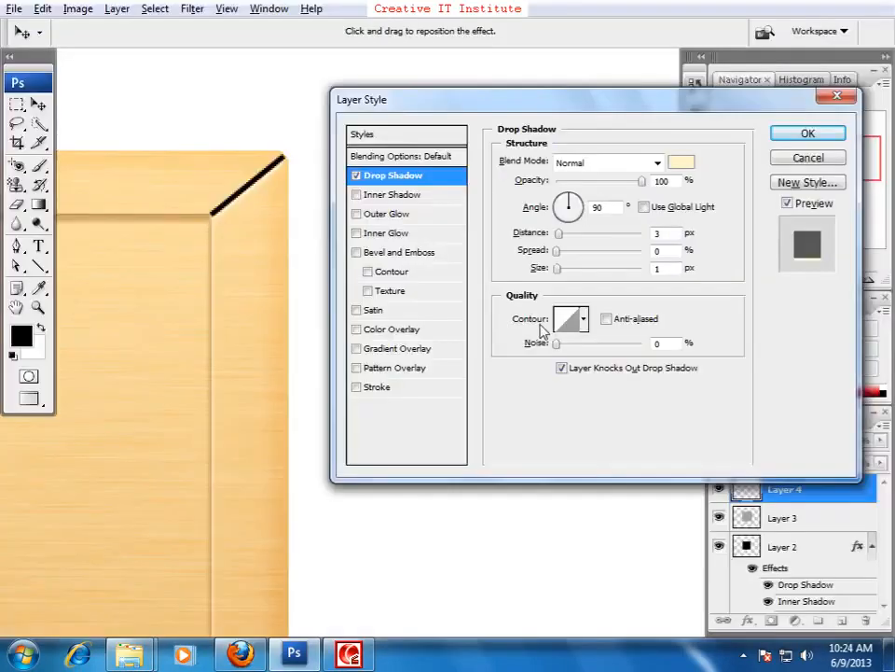
{"action": "left_click", "coordinate": [580, 322]}
{"action": "left_click", "coordinate": [624, 358]}
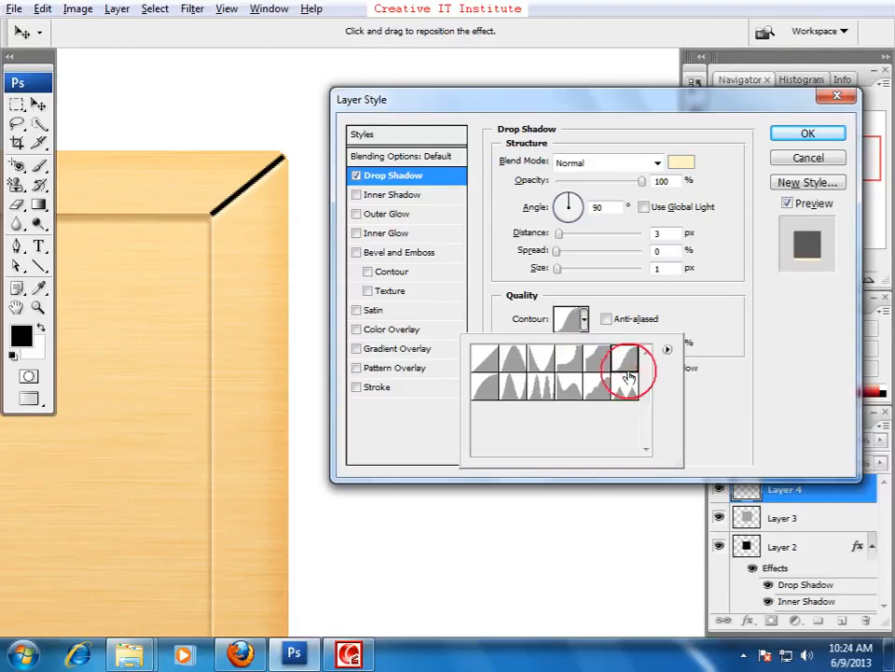
{"action": "left_click", "coordinate": [726, 385]}
- Check the tutorial's Color Overlay values, enable Color Overlay with colour bc8029, and apply Layer 4's layer style
{"action": "key", "text": "alt+Tab"}
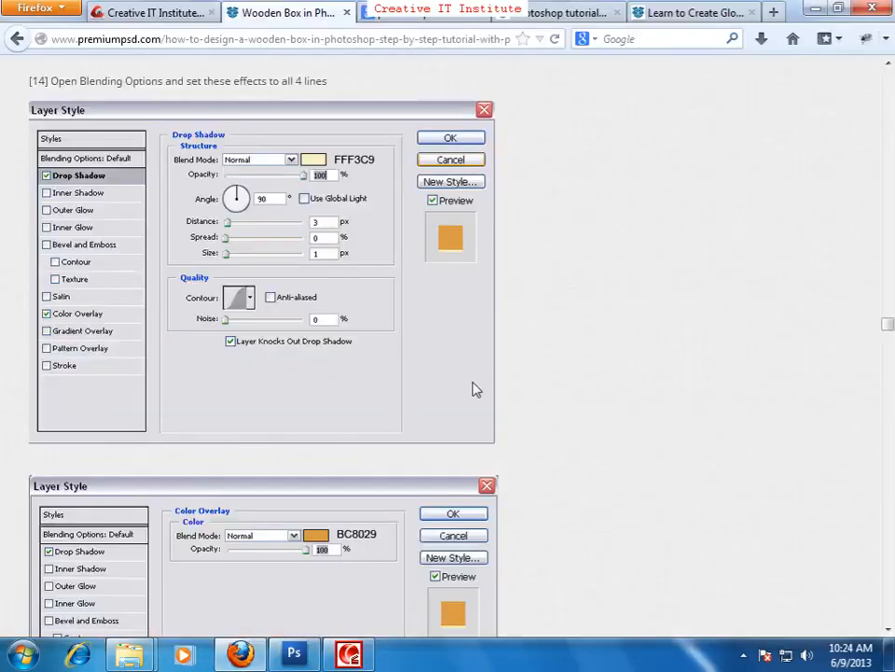
{"action": "scroll", "coordinate": [468, 408], "scroll_direction": "down", "scroll_amount": 1}
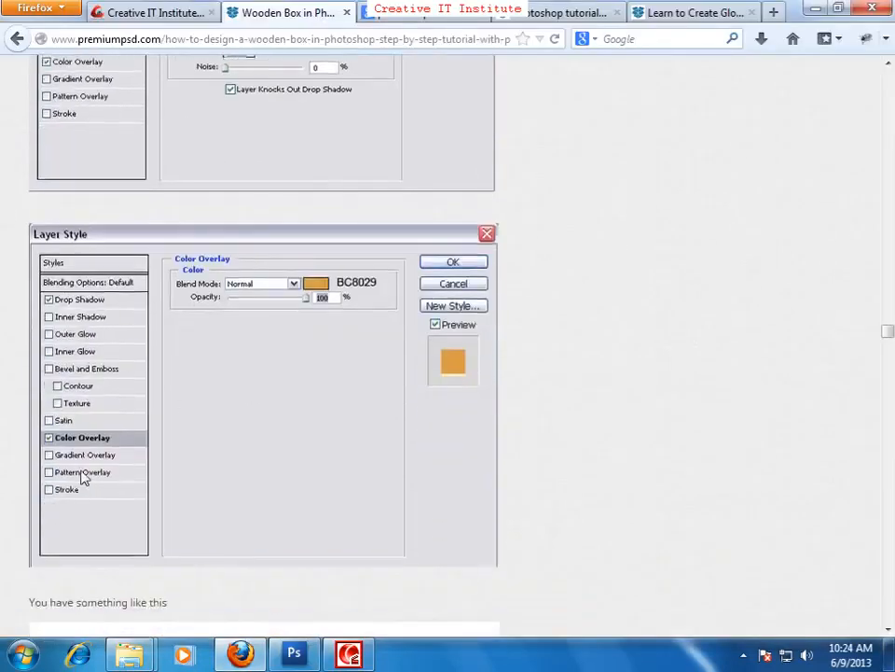
{"action": "key", "text": "alt+Tab"}
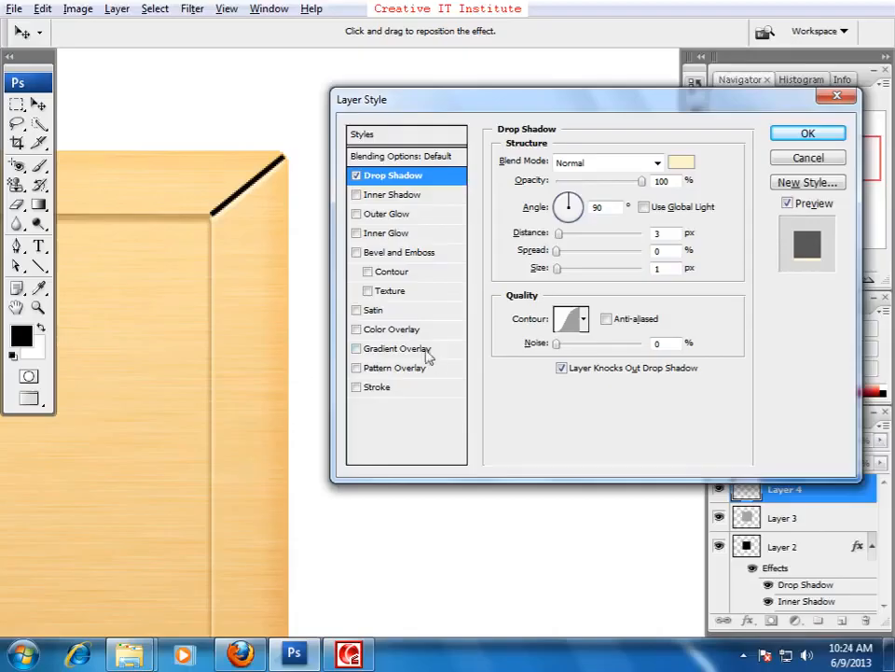
{"action": "left_click", "coordinate": [392, 329]}
{"action": "key", "text": "alt+Tab"}
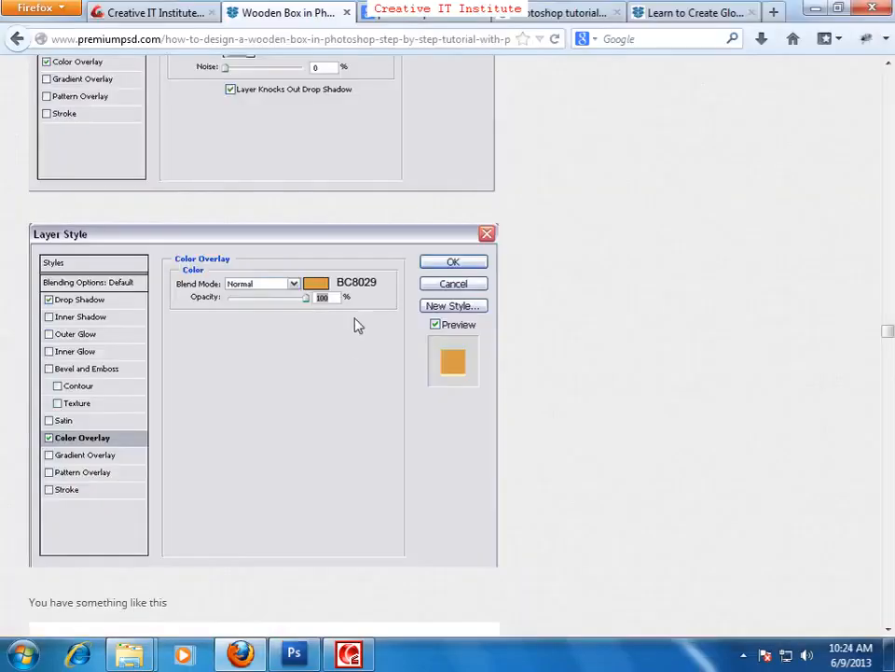
{"action": "key", "text": "alt+Tab"}
{"action": "left_click", "coordinate": [683, 164]}
{"action": "left_click", "coordinate": [513, 404]}
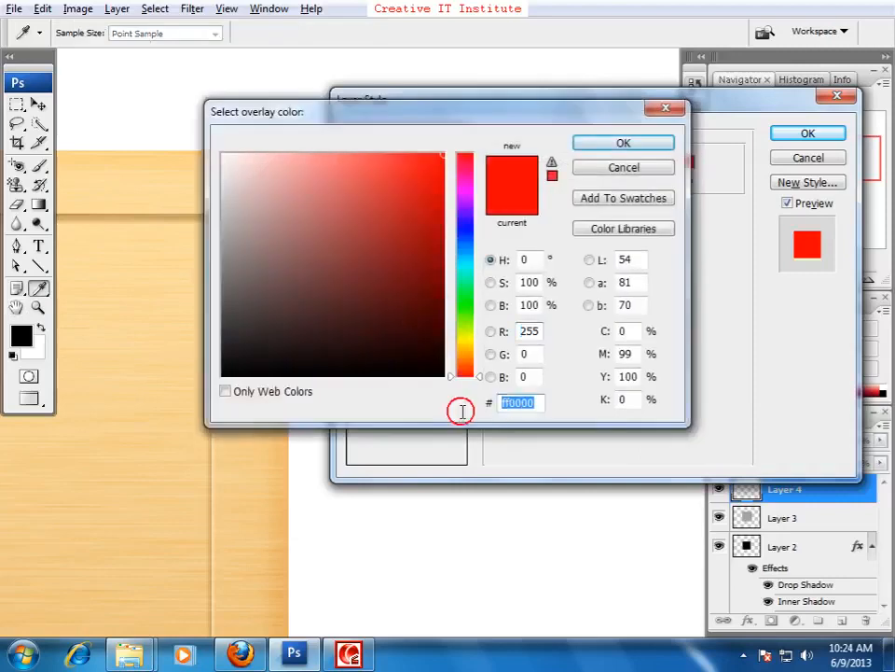
{"action": "type", "text": "bc08029"}
{"action": "key", "text": "Return"}
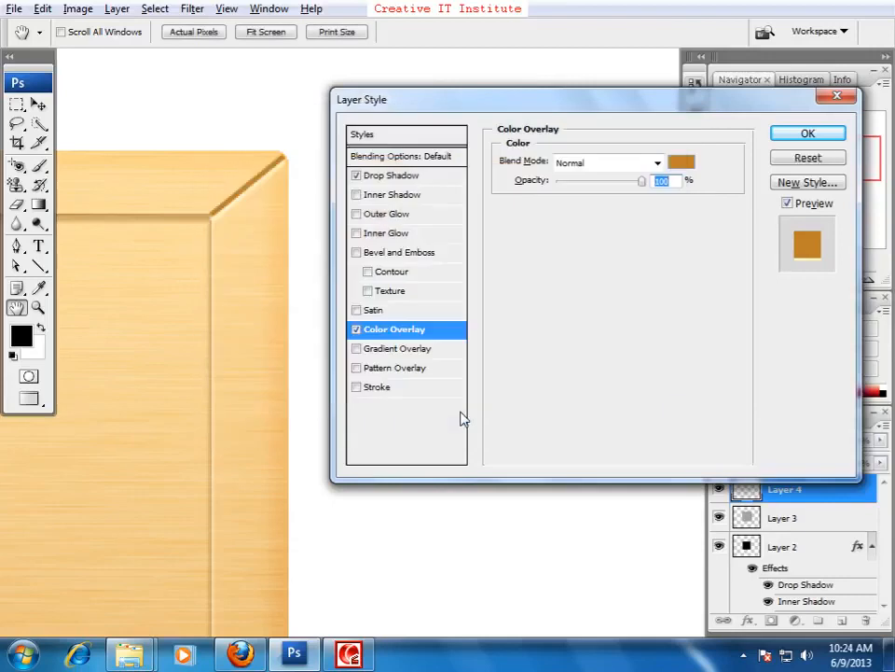
{"action": "key", "text": "alt+Tab"}
{"action": "key", "text": "alt+Tab"}
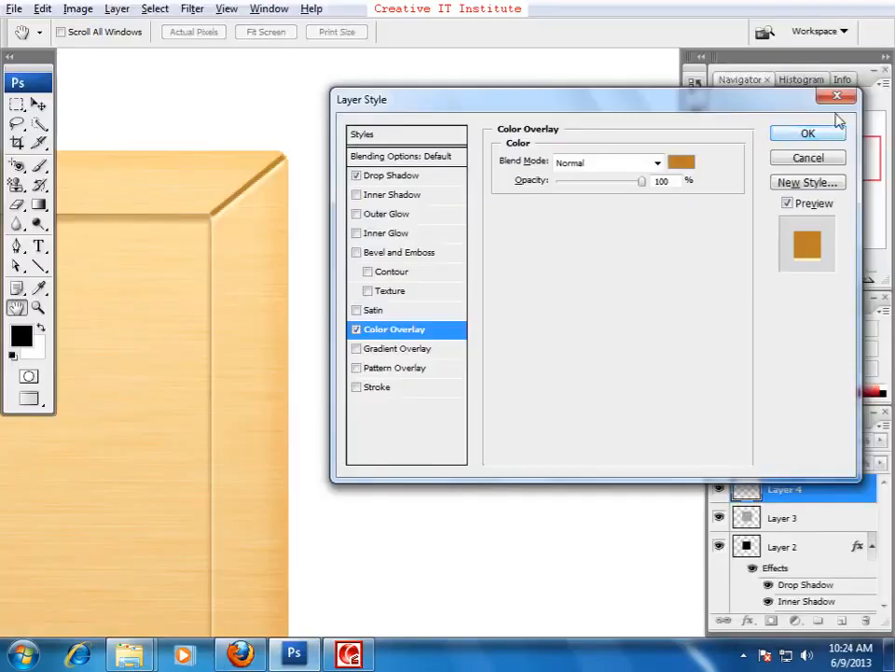
{"action": "left_click", "coordinate": [818, 131]}
- Duplicate the upper-right diagonal line a little to its left along the upper frame edge and flip the copy horizontally
{"action": "left_click_drag", "start_coordinate": [306, 331], "coordinate": [520, 182]}
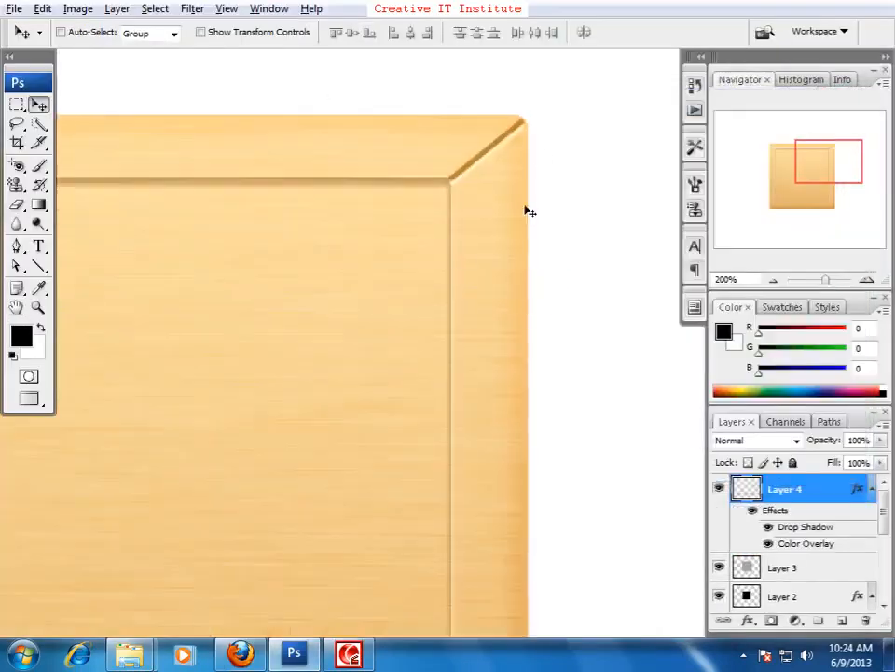
{"action": "key", "text": "ctrl+minus"}
{"action": "key", "text": "ctrl+minus"}
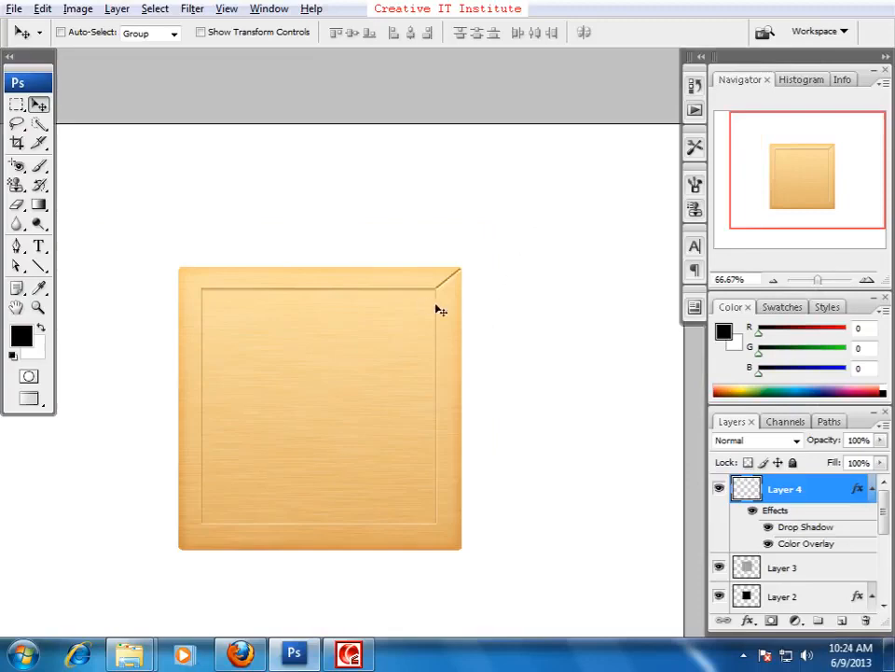
{"action": "key", "text": "ctrl+plus"}
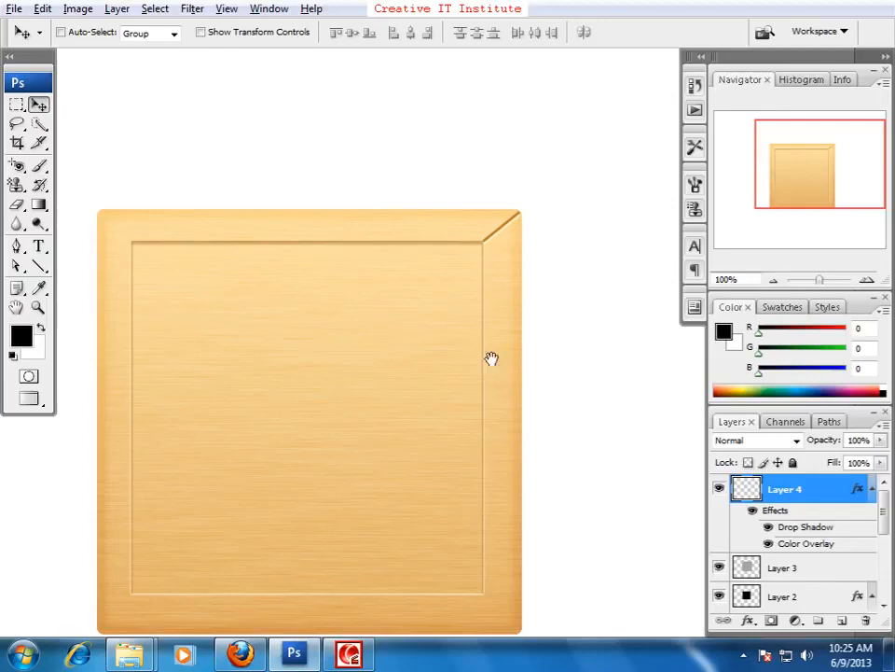
{"action": "left_click_drag", "start_coordinate": [490, 360], "coordinate": [529, 334]}
{"action": "left_click_drag", "start_coordinate": [432, 468], "coordinate": [494, 478]}
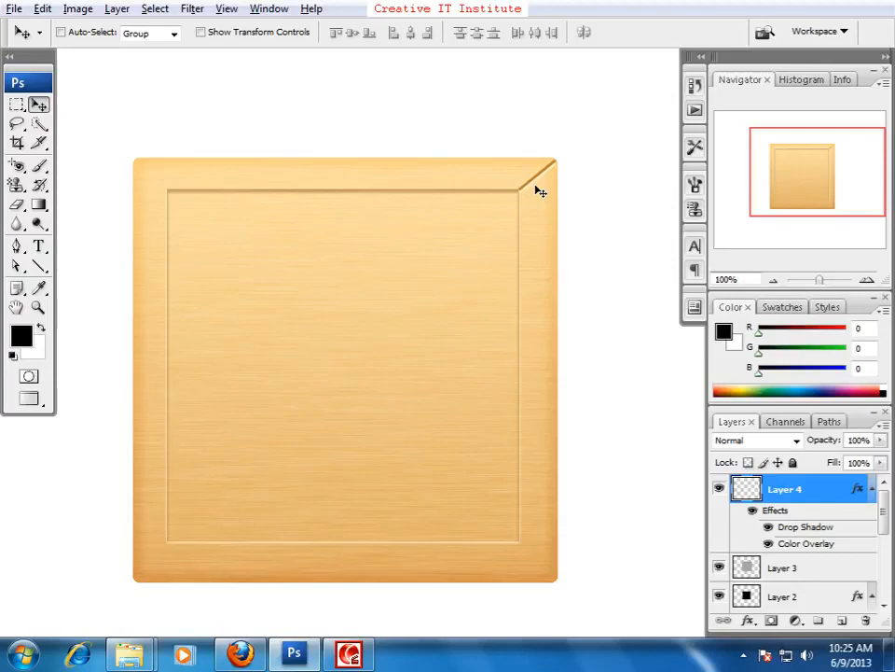
{"action": "left_click_drag", "start_coordinate": [528, 187], "coordinate": [469, 191]}
{"action": "key", "text": "ctrl+t"}
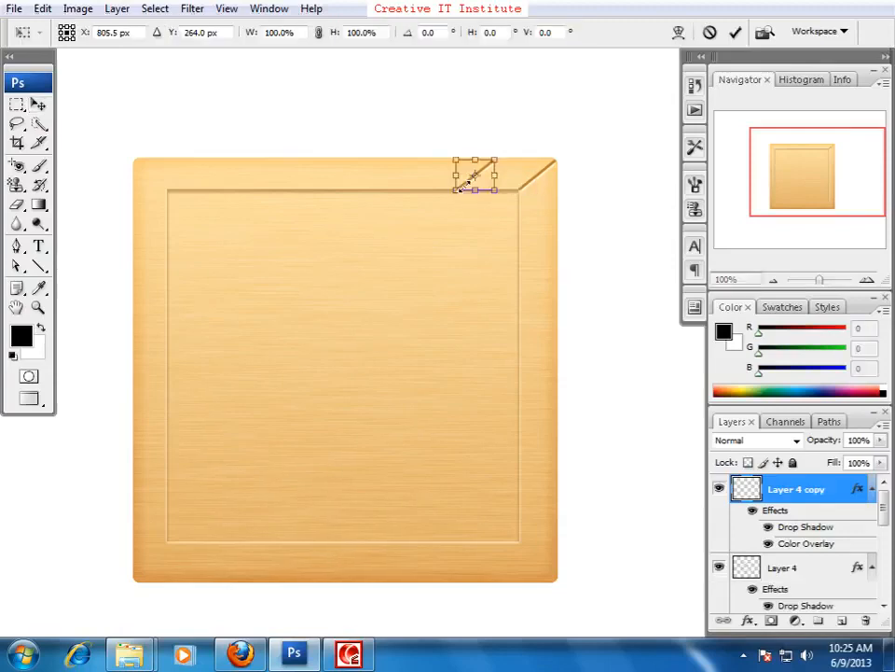
{"action": "right_click", "coordinate": [465, 190]}
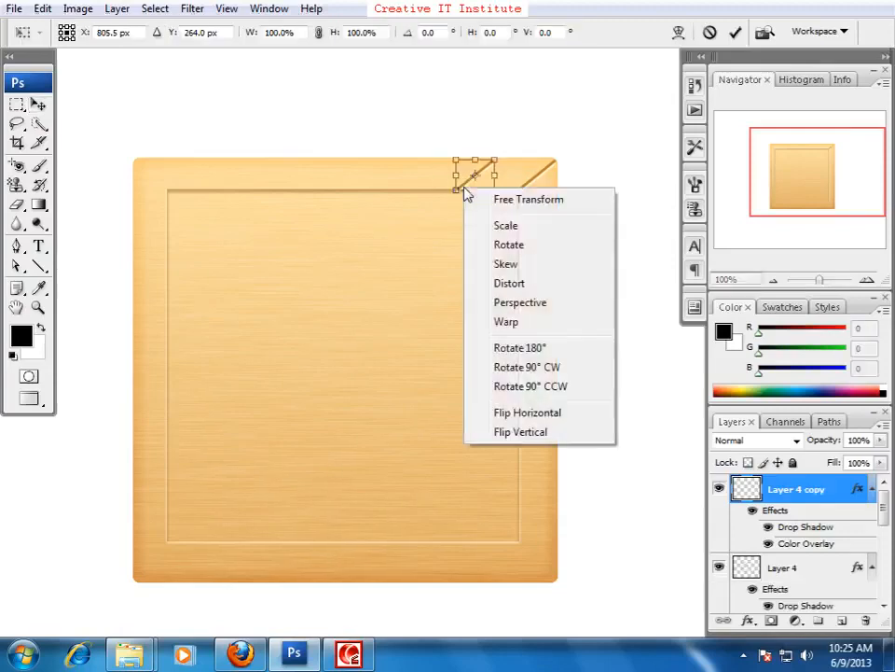
{"action": "left_click", "coordinate": [539, 412]}
- Move the flipped line horizontally to the box's upper-left corner at X 434.5 px and apply the transform
{"action": "key", "text": "shift+Left"}
{"action": "key", "text": "shift+Left"}
{"action": "key", "text": "shift+Left"}
{"action": "key", "text": "shift+Left"}
{"action": "key", "text": "shift+Left"}
{"action": "key", "text": "shift+Left"}
{"action": "key", "text": "shift+Left"}
{"action": "key", "text": "shift+Left"}
{"action": "key", "text": "shift+Left"}
{"action": "key", "text": "shift+Left"}
{"action": "key", "text": "shift+Left"}
{"action": "key", "text": "shift+Left"}
{"action": "key", "text": "shift+Left"}
{"action": "key", "text": "shift+Left"}
{"action": "key", "text": "shift+Left"}
{"action": "key", "text": "shift+Left"}
{"action": "key", "text": "shift+Left"}
{"action": "key", "text": "shift+Left"}
{"action": "key", "text": "shift+Left"}
{"action": "key", "text": "shift+Left"}
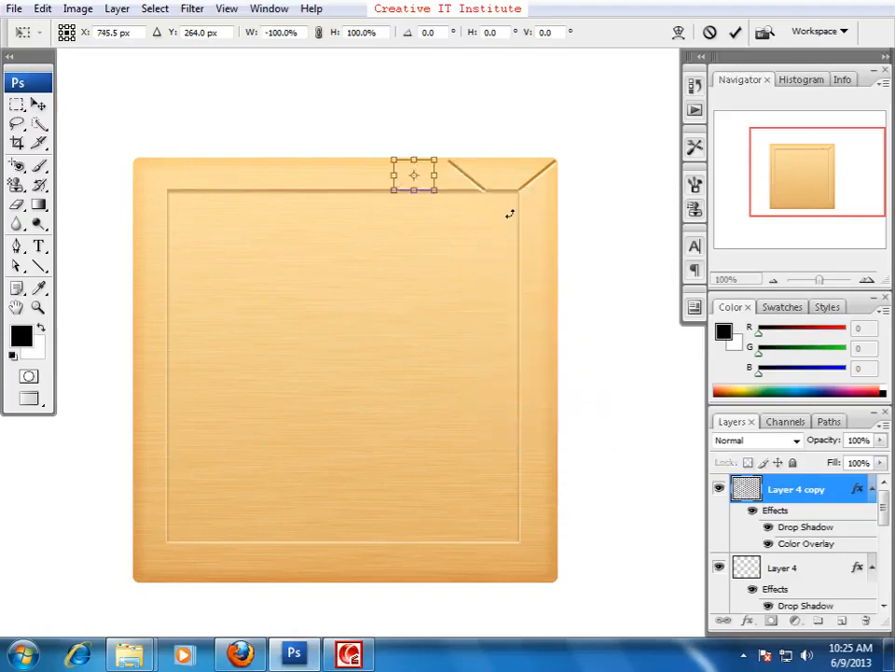
{"action": "key", "text": "Left"}
{"action": "key", "text": "Left"}
{"action": "key", "text": "Left"}
{"action": "key", "text": "Left"}
{"action": "key", "text": "Left"}
{"action": "key", "text": "Left"}
{"action": "key", "text": "Left"}
{"action": "key", "text": "Left"}
{"action": "key", "text": "Left"}
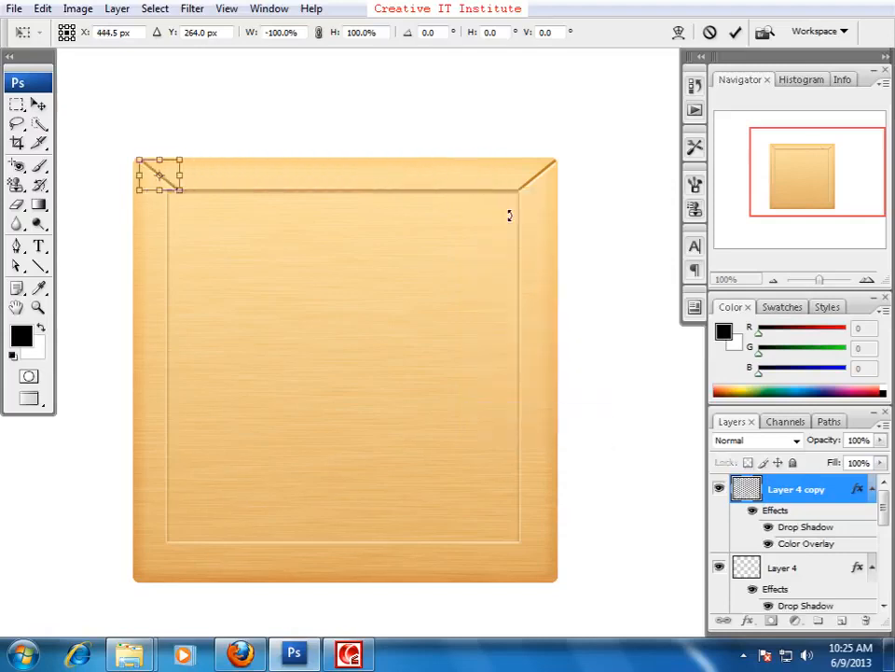
{"action": "key", "text": "Left"}
{"action": "key", "text": "Left"}
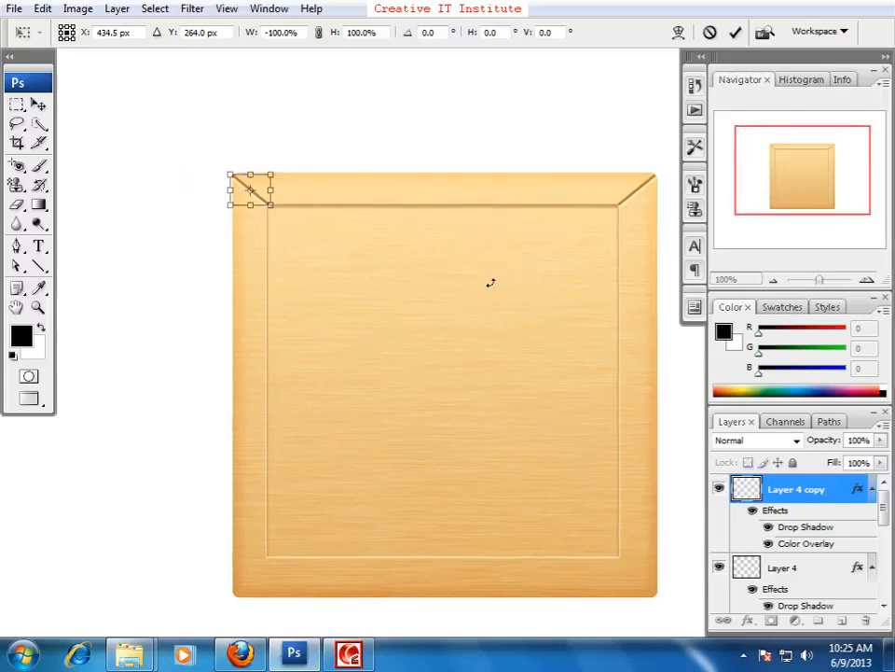
{"action": "key", "text": "ctrl+plus"}
{"action": "left_click_drag", "start_coordinate": [356, 265], "coordinate": [624, 402]}
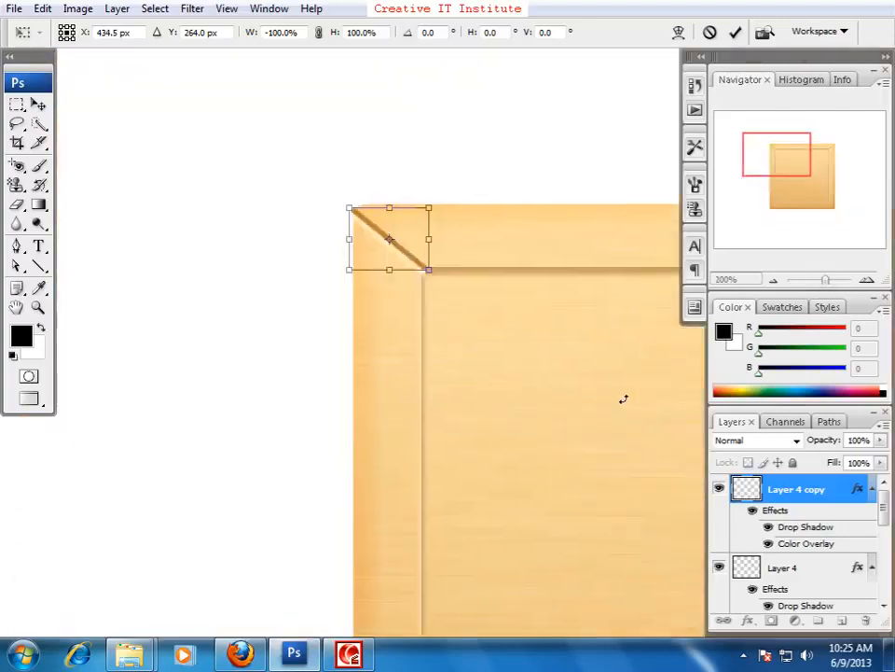
{"action": "key", "text": "Return"}
- Narrow the copied line with Free Transform to fit between the box's upper-left corner and the inner panel's corner
{"action": "key", "text": "ctrl+t"}
{"action": "left_click_drag", "start_coordinate": [346, 207], "coordinate": [350, 207]}
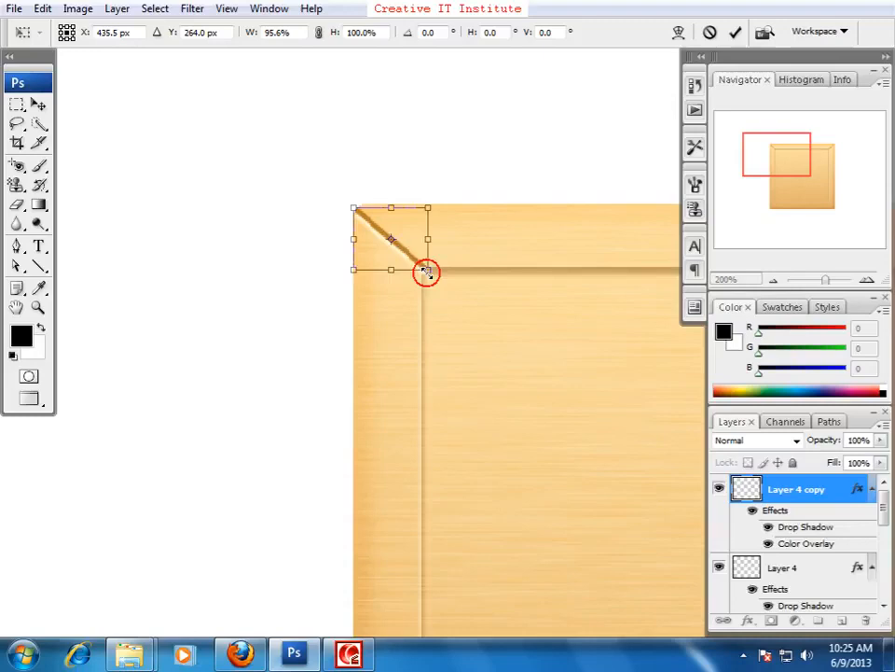
{"action": "left_click_drag", "start_coordinate": [426, 271], "coordinate": [421, 269]}
{"action": "key", "text": "Return"}
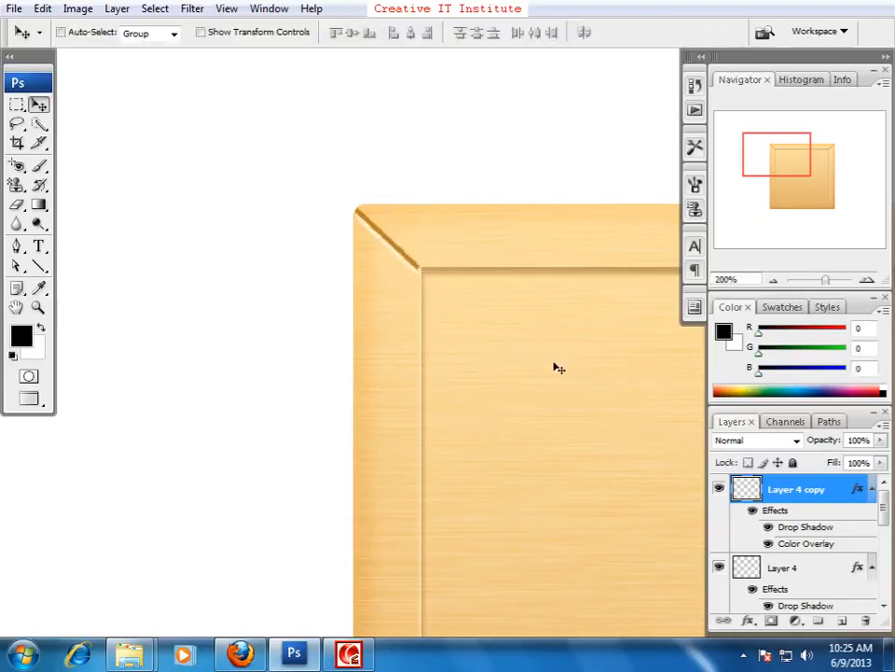
- Widen the upper-left diagonal line to 107.7% so its inner end meets the inner panel's corner
{"action": "key", "text": "ctrl+minus"}
{"action": "key", "text": "ctrl+minus"}
{"action": "key", "text": "ctrl+plus"}
{"action": "key", "text": "ctrl+plus"}
{"action": "key", "text": "ctrl+plus"}
{"action": "key", "text": "ctrl+t"}
{"action": "left_click", "coordinate": [301, 161]}
{"action": "left_click_drag", "start_coordinate": [304, 160], "coordinate": [309, 161]}
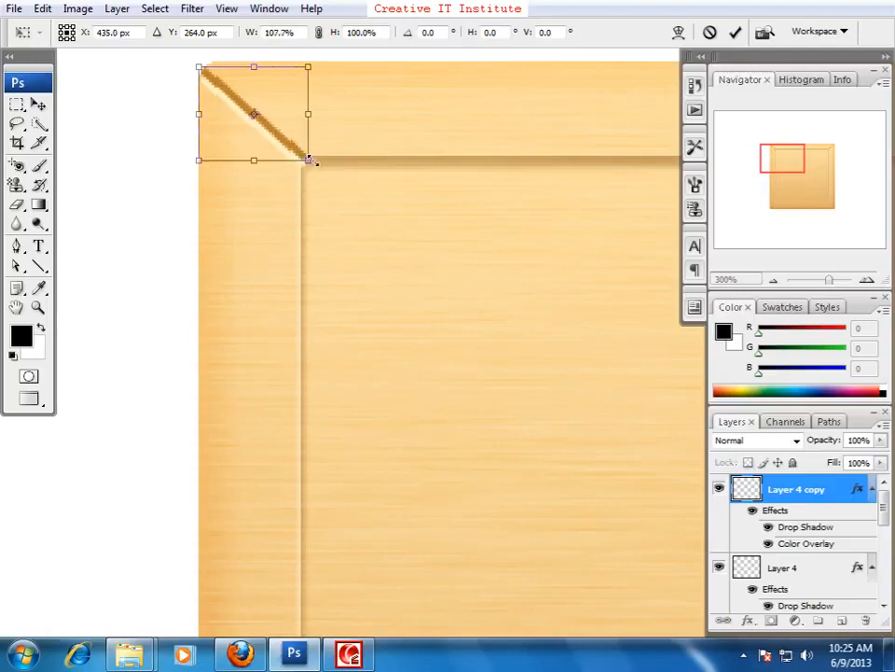
{"action": "key", "text": "Return"}
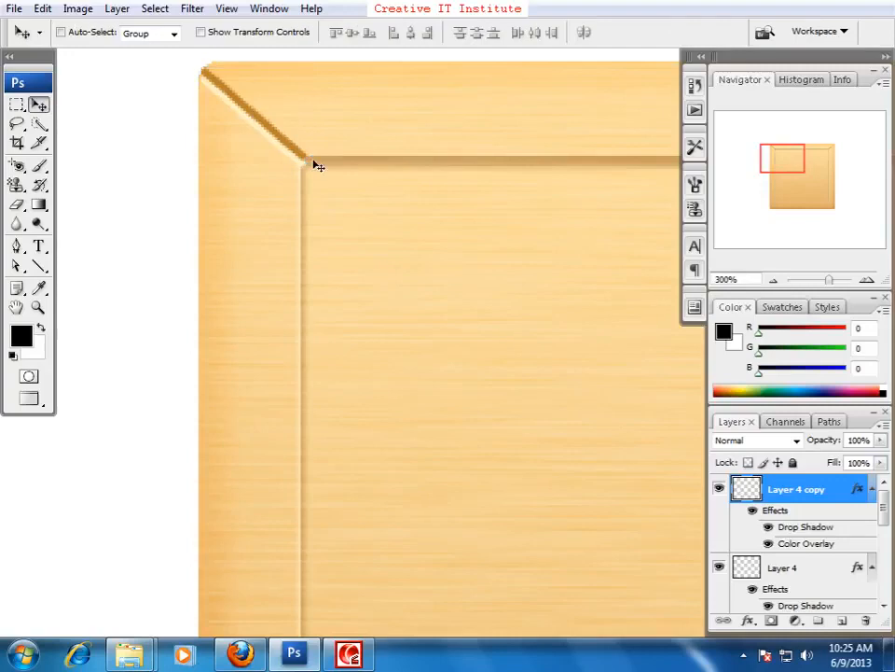
{"action": "key", "text": "ctrl+minus"}
{"action": "key", "text": "ctrl+minus"}
{"action": "key", "text": "ctrl+minus"}
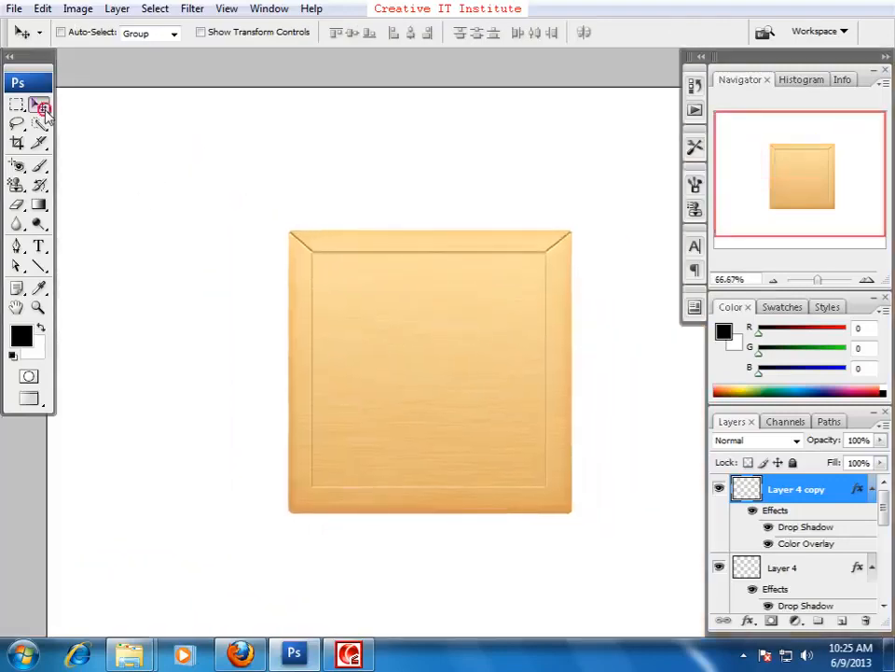
- Duplicate both upper diagonal corner lines together down to the lower frame edge and flip the copies vertically with Free Transform
{"action": "left_click", "coordinate": [752, 568], "text": "shift"}
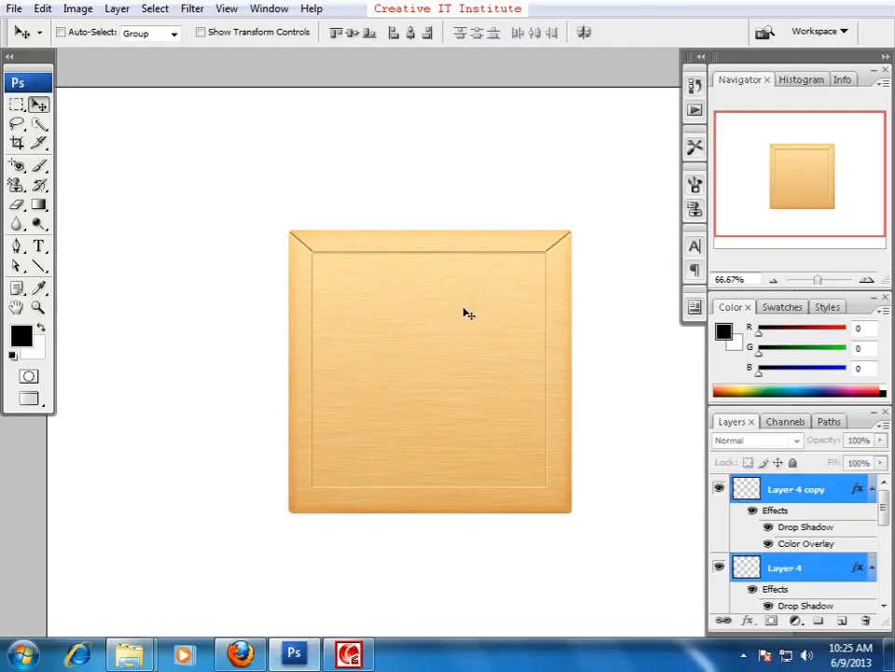
{"action": "left_click_drag", "start_coordinate": [551, 250], "coordinate": [552, 483]}
{"action": "key", "text": "ctrl+j"}
{"action": "key", "text": "ctrl+t"}
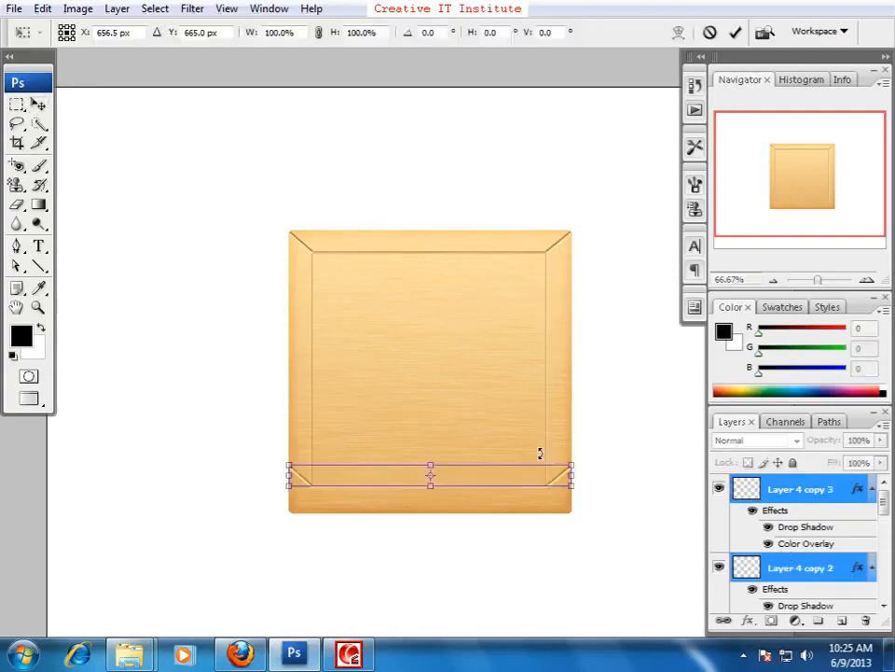
{"action": "right_click", "coordinate": [538, 452]}
{"action": "left_click", "coordinate": [573, 441]}
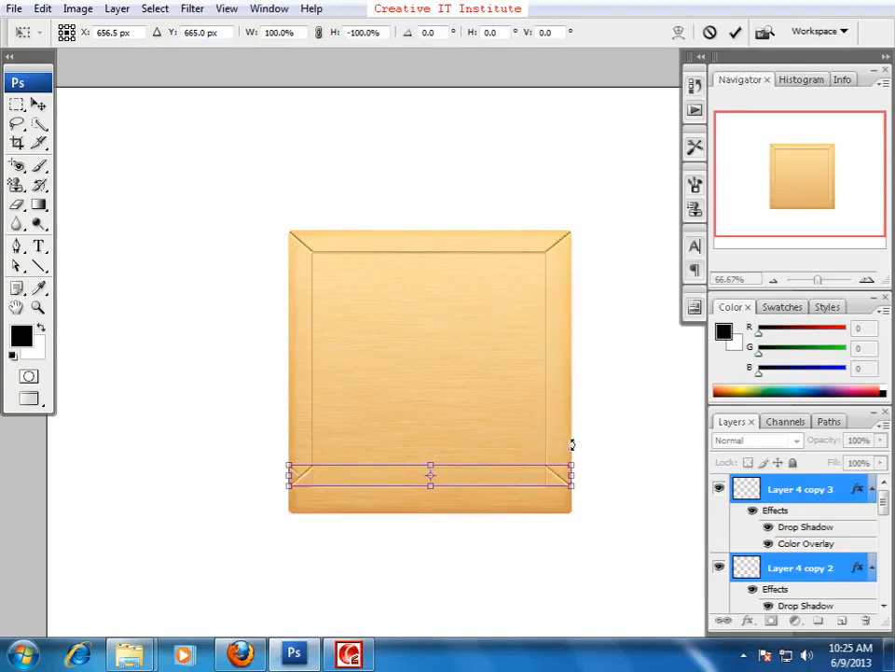
- Move the flipped pair of diagonal lines down to Y 699.5 px so their inner ends meet the inner panel's lower corners
{"action": "key", "text": "Down"}
{"action": "key", "text": "Down"}
{"action": "key", "text": "Down"}
{"action": "key", "text": "Down"}
{"action": "key", "text": "Down"}
{"action": "key", "text": "Down"}
{"action": "key", "text": "Down"}
{"action": "key", "text": "Down"}
{"action": "key", "text": "Down"}
{"action": "key", "text": "Down"}
{"action": "key", "text": "Down"}
{"action": "key", "text": "Down"}
{"action": "key", "text": "Down"}
{"action": "key", "text": "Down"}
{"action": "key", "text": "Down"}
{"action": "key", "text": "Down"}
{"action": "key", "text": "Down"}
{"action": "key", "text": "Down"}
{"action": "key", "text": "Down"}
{"action": "key", "text": "Down"}
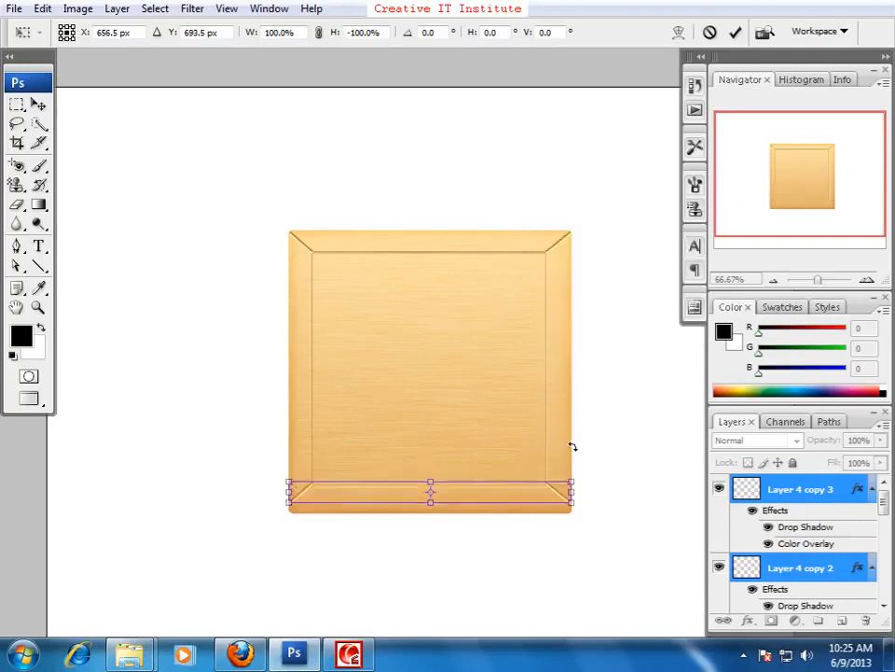
{"action": "key", "text": "Down"}
{"action": "key", "text": "Down"}
{"action": "key", "text": "Down"}
{"action": "key", "text": "Down"}
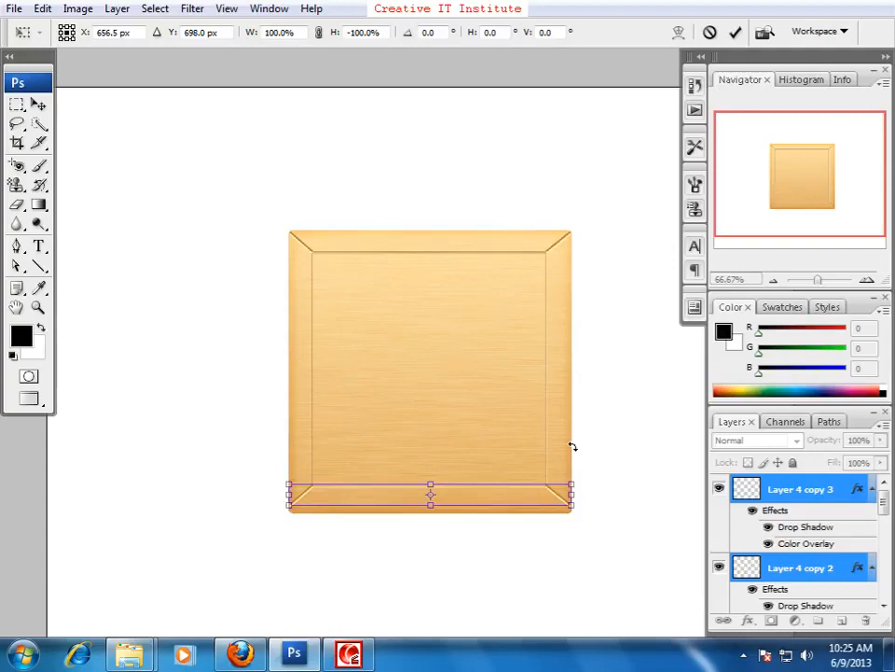
- Stretch the copied lines downward until their outer ends reach the box's lower corners and apply the transform
{"action": "key", "text": "ctrl+plus"}
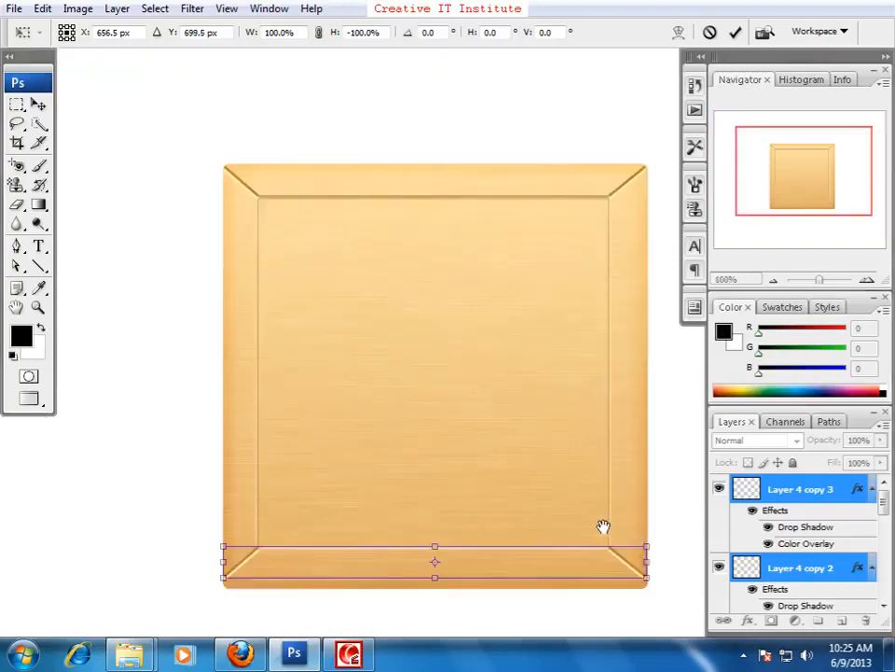
{"action": "left_click_drag", "start_coordinate": [604, 527], "coordinate": [599, 442]}
{"action": "left_click_drag", "start_coordinate": [418, 487], "coordinate": [419, 499]}
{"action": "key", "text": "Return"}
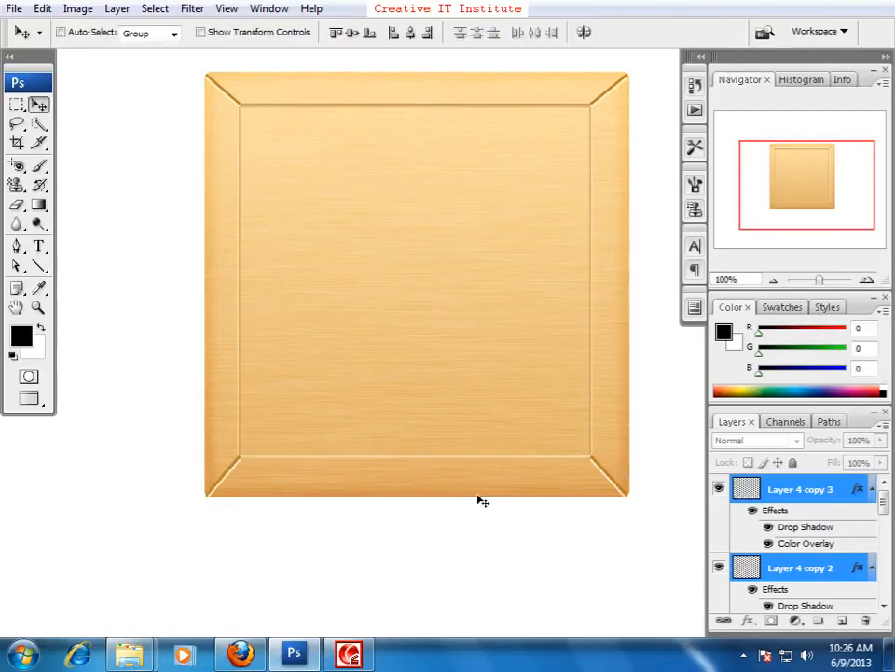
{"action": "key", "text": "ctrl+minus"}
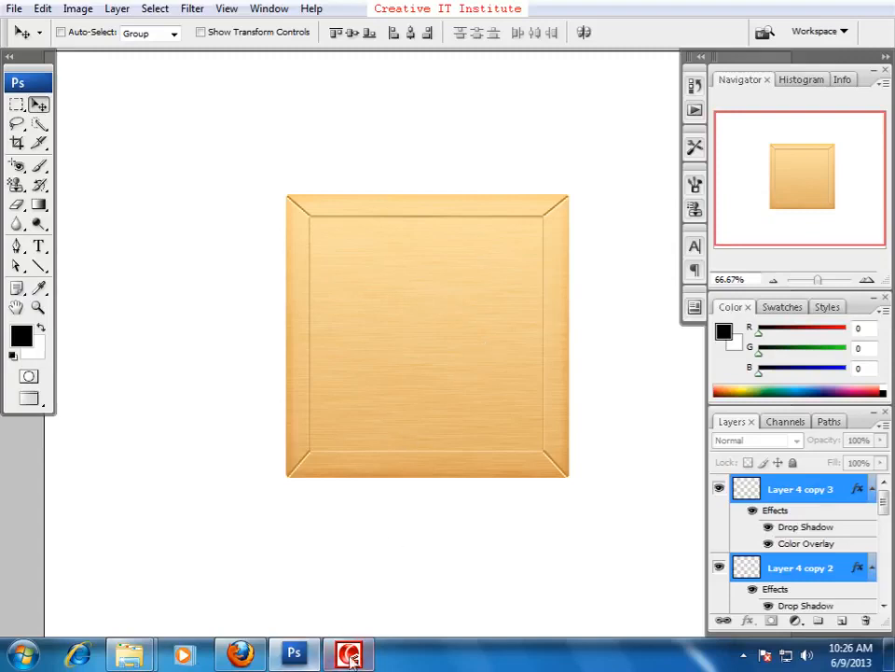
- Read step 15 of the wooden box tutorial in Firefox and create a new layer above the diagonal lines in Photoshop
{"action": "key", "text": "alt+Tab"}
{"action": "left_click", "coordinate": [565, 451]}
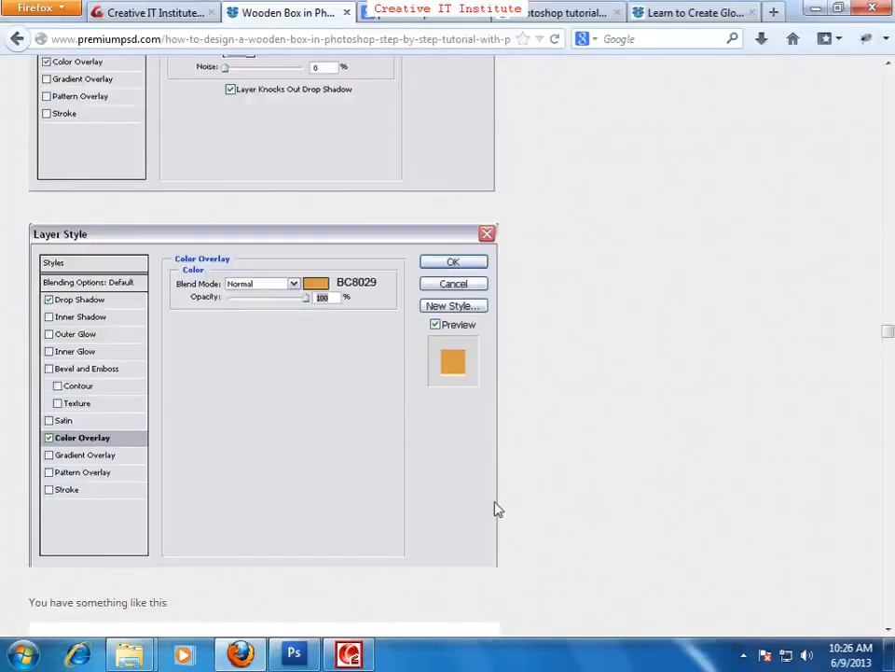
{"action": "scroll", "coordinate": [495, 507], "scroll_direction": "down", "scroll_amount": 10}
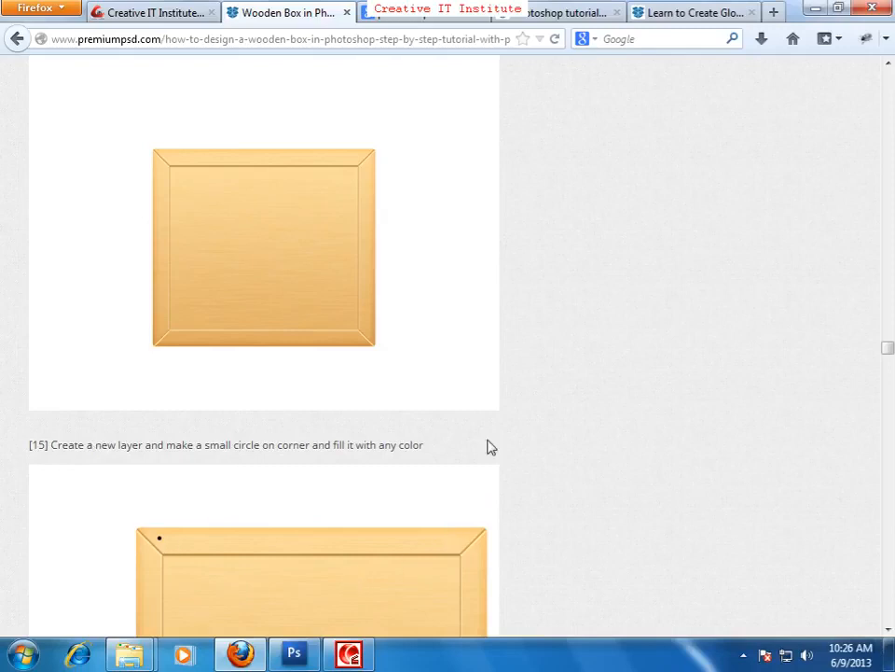
{"action": "scroll", "coordinate": [504, 436], "scroll_direction": "down", "scroll_amount": 5}
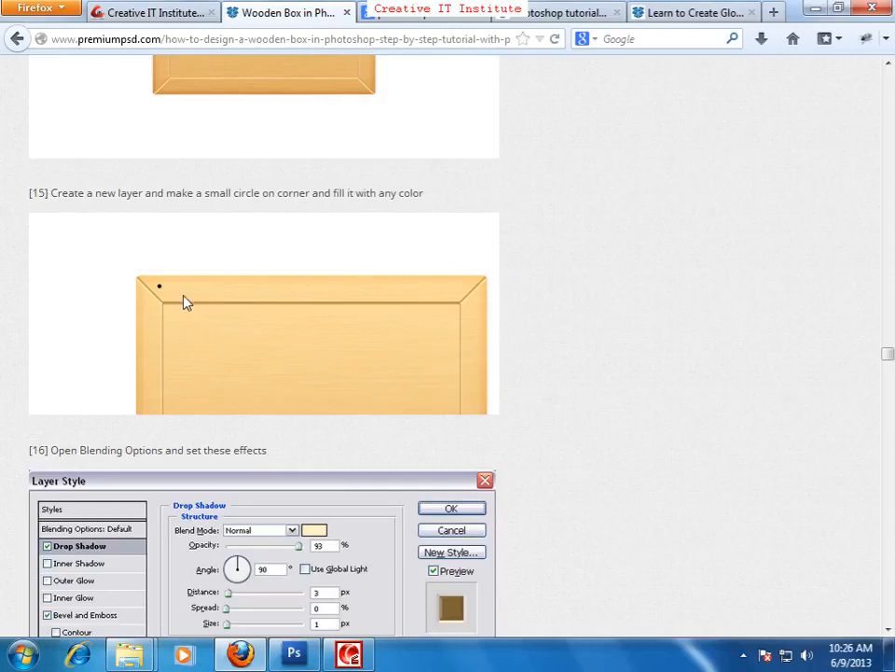
{"action": "scroll", "coordinate": [341, 368], "scroll_direction": "down", "scroll_amount": 2}
{"action": "key", "text": "alt+Tab"}
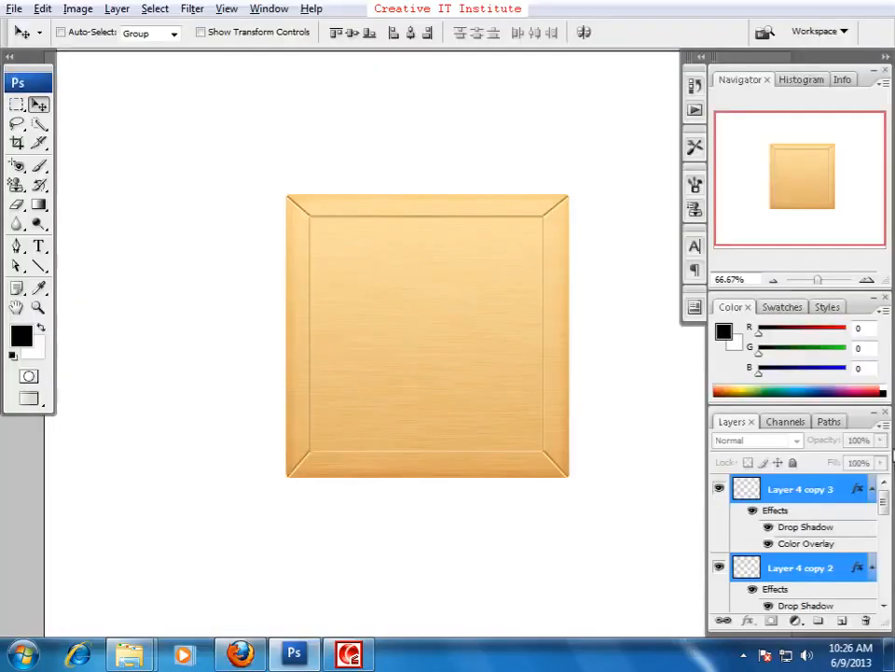
{"action": "left_click", "coordinate": [842, 620]}
- Draw a small circular selection on the upper frame strip beside the upper-left diagonal and fill it with black
{"action": "left_click_drag", "start_coordinate": [448, 336], "coordinate": [498, 386]}
{"action": "scroll", "coordinate": [499, 385], "scroll_direction": "up", "scroll_amount": 2}
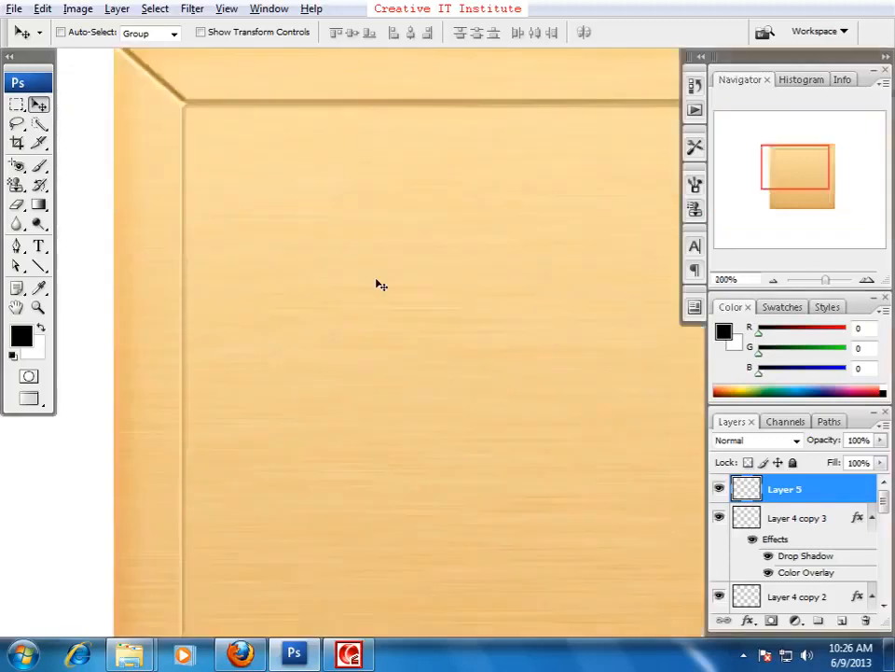
{"action": "left_click_drag", "start_coordinate": [303, 171], "coordinate": [355, 478]}
{"action": "right_click", "coordinate": [15, 112]}
{"action": "left_click", "coordinate": [56, 120]}
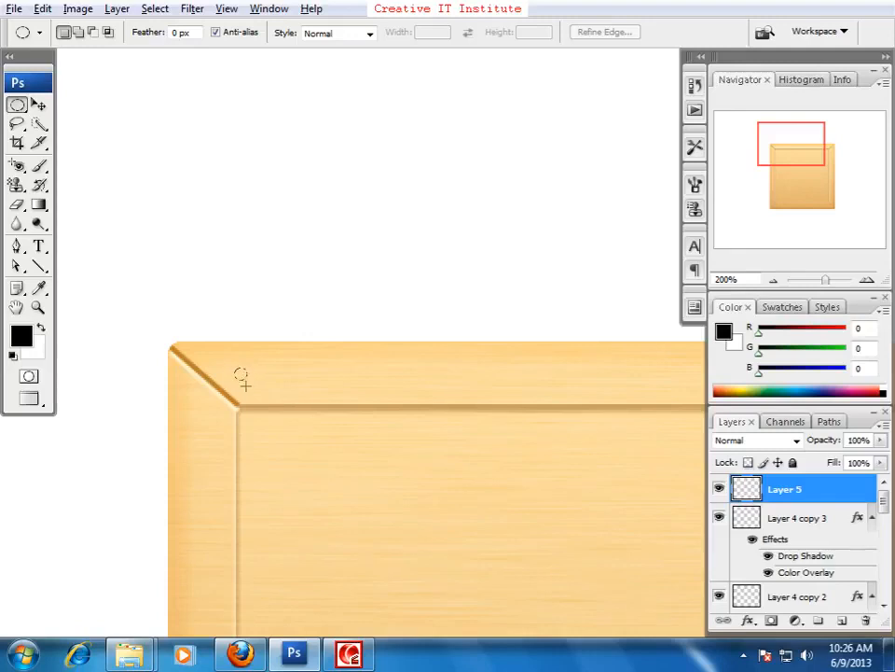
{"action": "left_click_drag", "start_coordinate": [245, 383], "coordinate": [246, 384]}
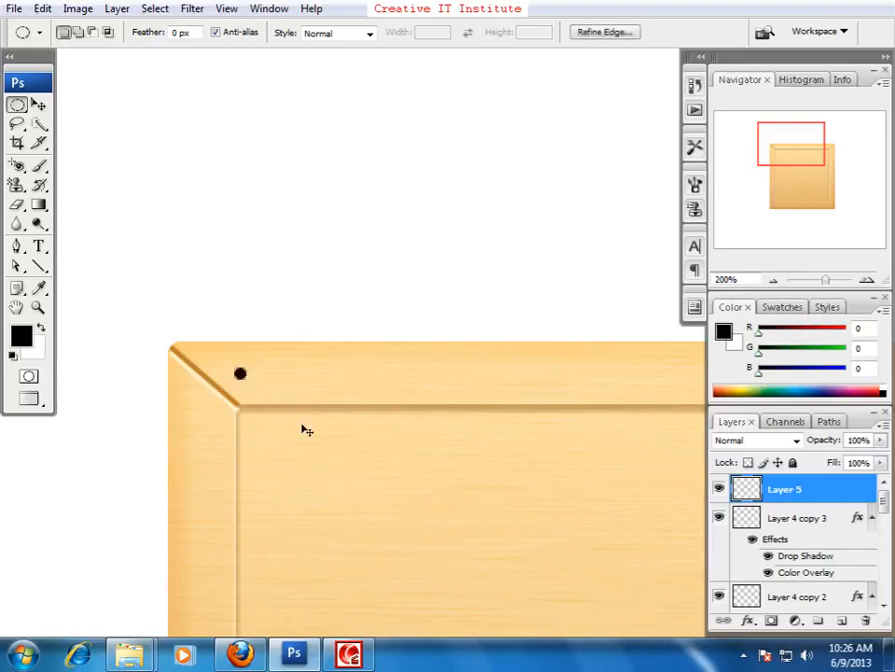
{"action": "left_click", "coordinate": [37, 104]}
- Check the effects in tutorial step 16 and add a Drop Shadow with Normal blend mode to the small circle's layer
{"action": "key", "text": "alt+Tab"}
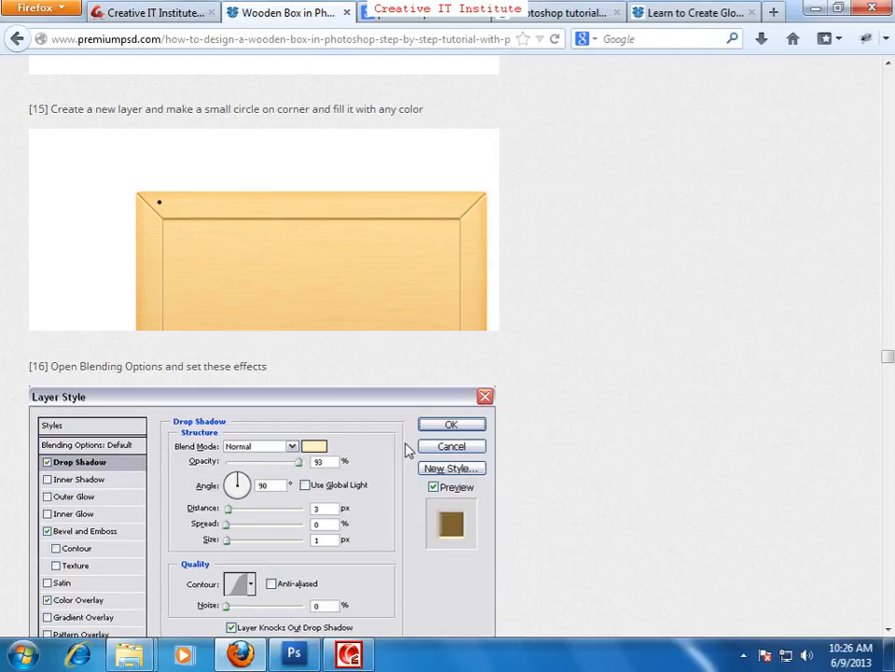
{"action": "scroll", "coordinate": [580, 523], "scroll_direction": "down", "scroll_amount": 5}
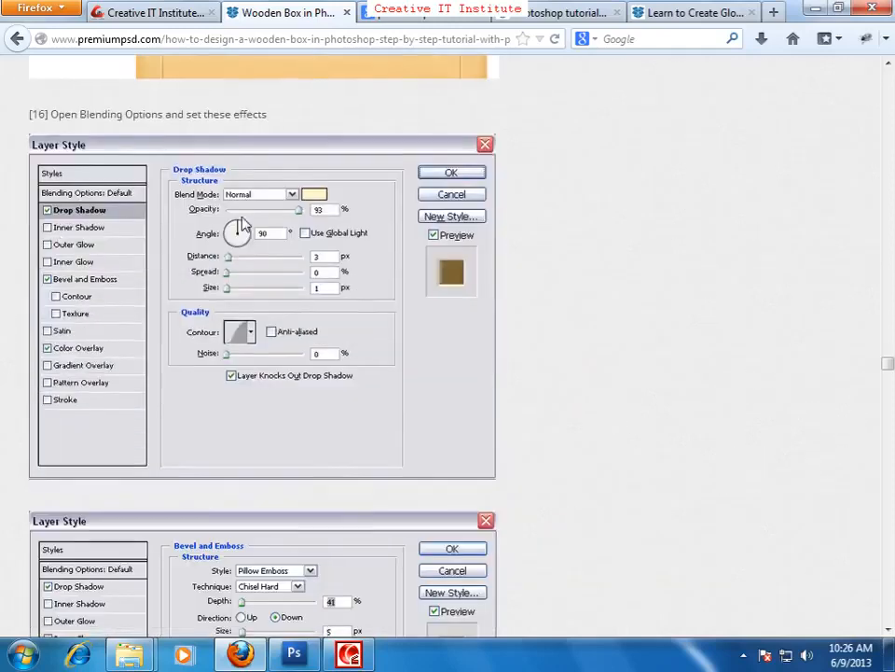
{"action": "scroll", "coordinate": [422, 407], "scroll_direction": "up", "scroll_amount": 10}
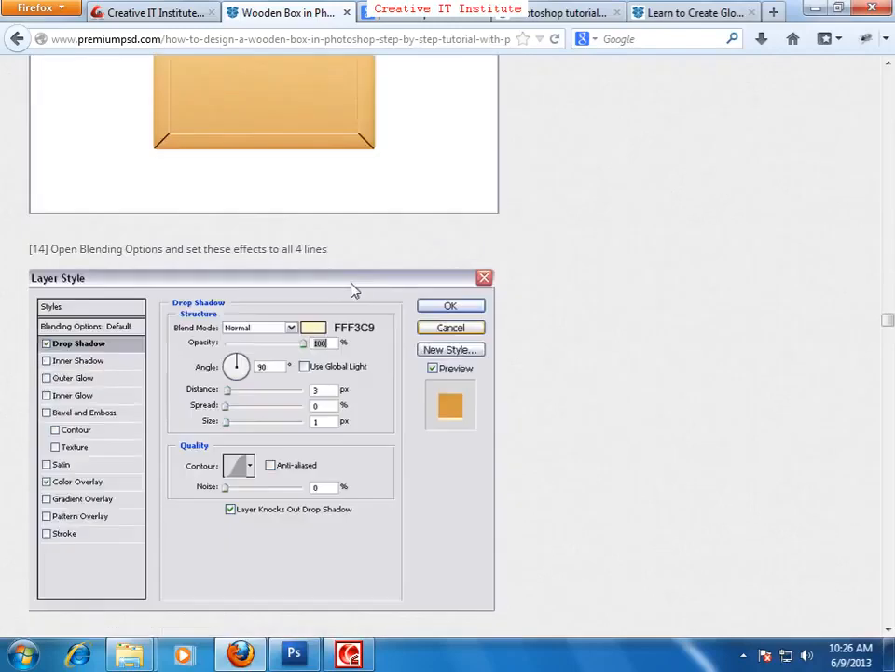
{"action": "scroll", "coordinate": [530, 425], "scroll_direction": "down", "scroll_amount": 8}
{"action": "scroll", "coordinate": [530, 426], "scroll_direction": "down", "scroll_amount": 4}
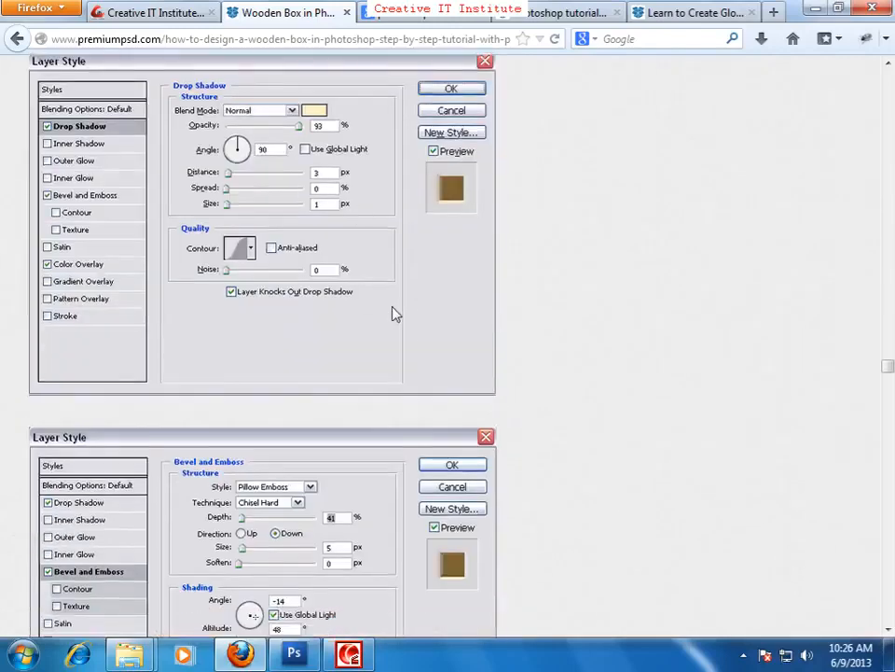
{"action": "key", "text": "alt+Tab"}
{"action": "left_click_drag", "start_coordinate": [565, 450], "coordinate": [512, 295]}
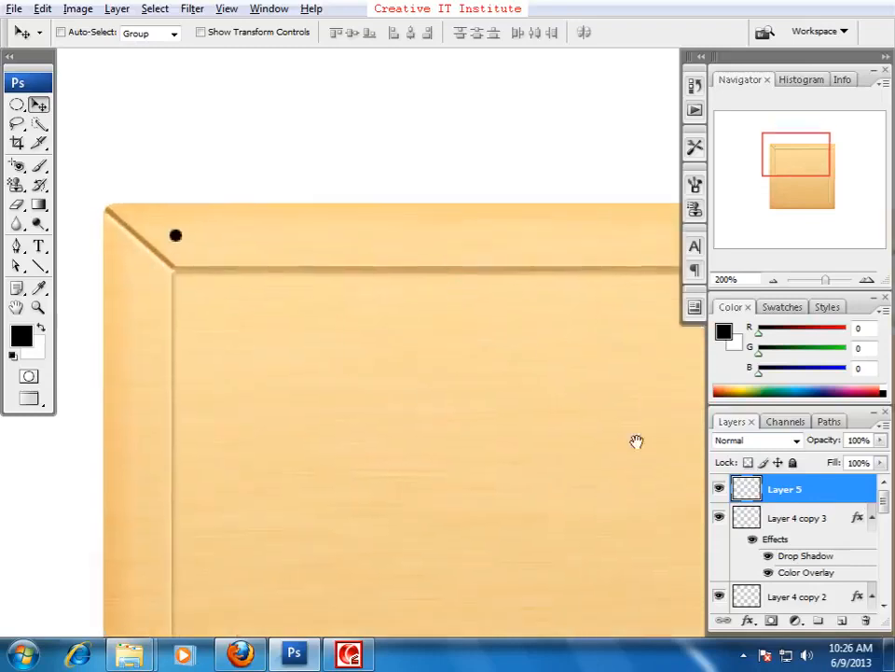
{"action": "double_click", "coordinate": [836, 488]}
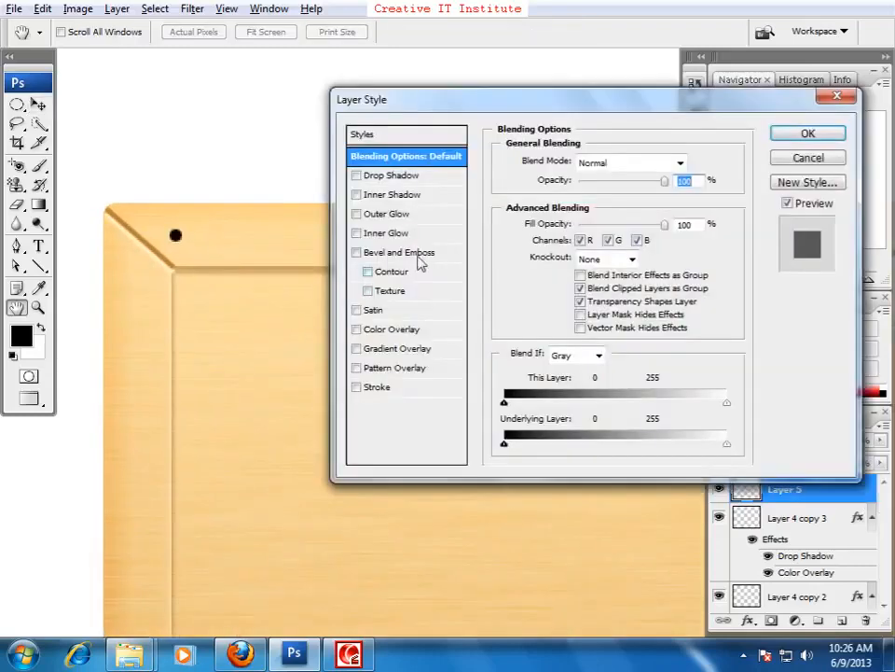
{"action": "left_click", "coordinate": [413, 177]}
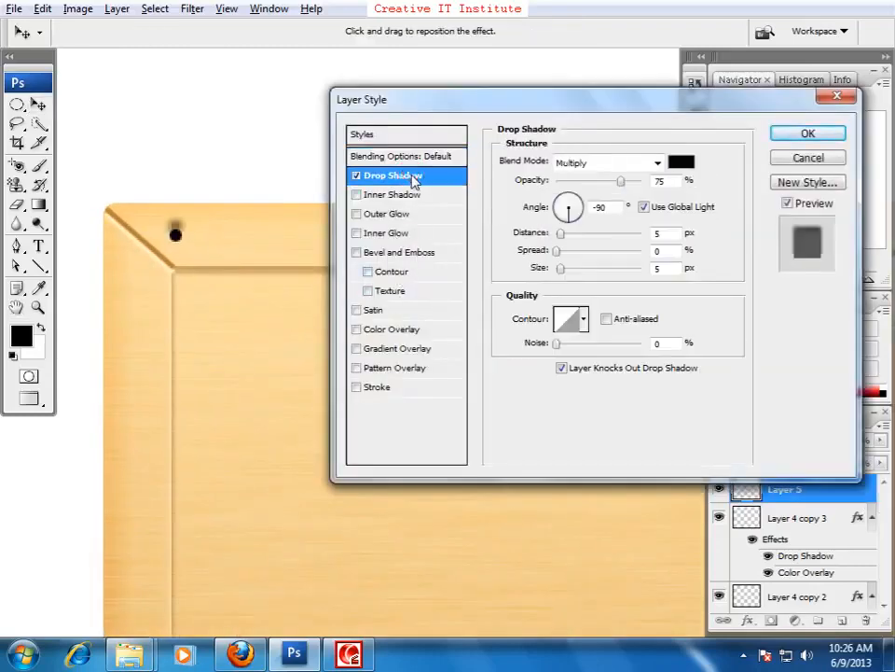
{"action": "left_click", "coordinate": [635, 165]}
{"action": "left_click", "coordinate": [623, 180]}
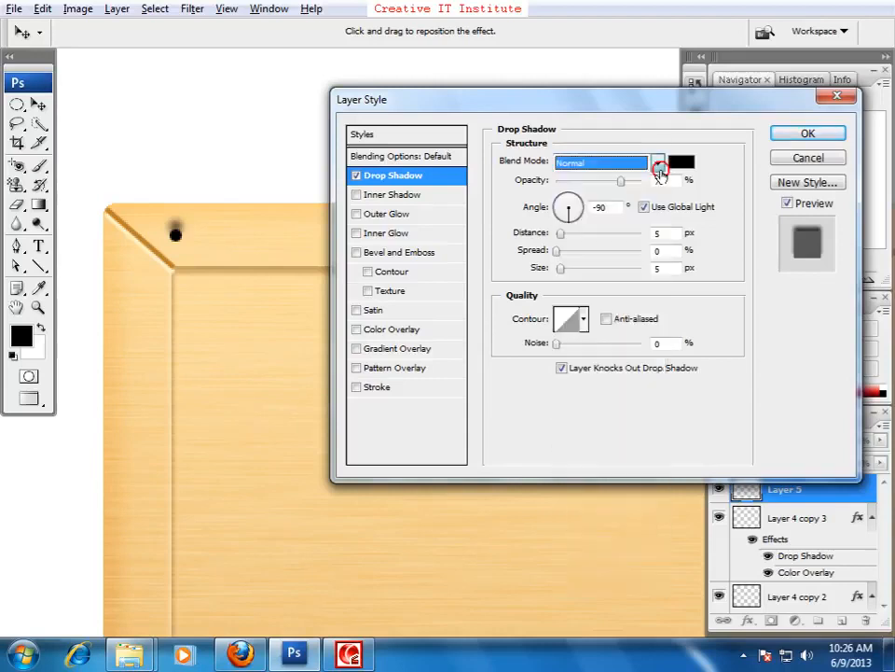
- Set the circle's drop shadow color to fff3c9
{"action": "left_click", "coordinate": [681, 162]}
{"action": "left_click", "coordinate": [541, 403]}
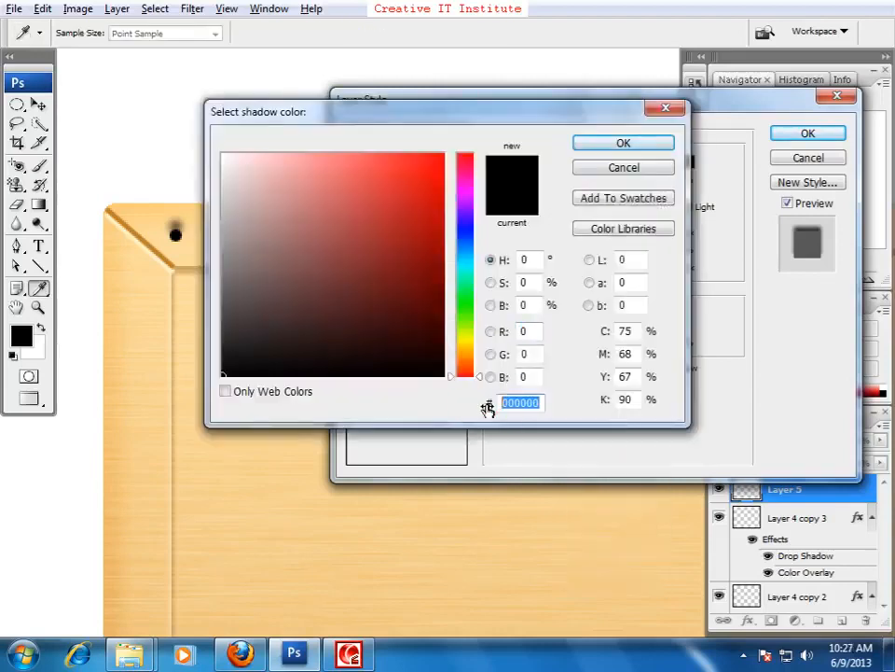
{"action": "type", "text": "fff"}
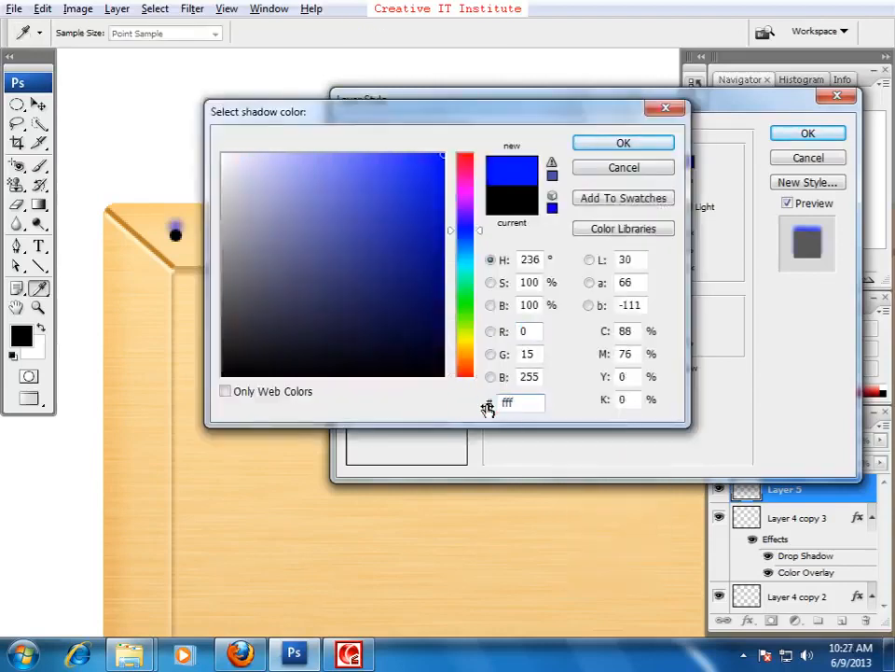
{"action": "type", "text": "3c9"}
{"action": "key", "text": "Return"}
- Following the tutorial values, set the drop shadow opacity to 93%, disable Use Global Light and set the angle to 90°
{"action": "key", "text": "alt+Tab"}
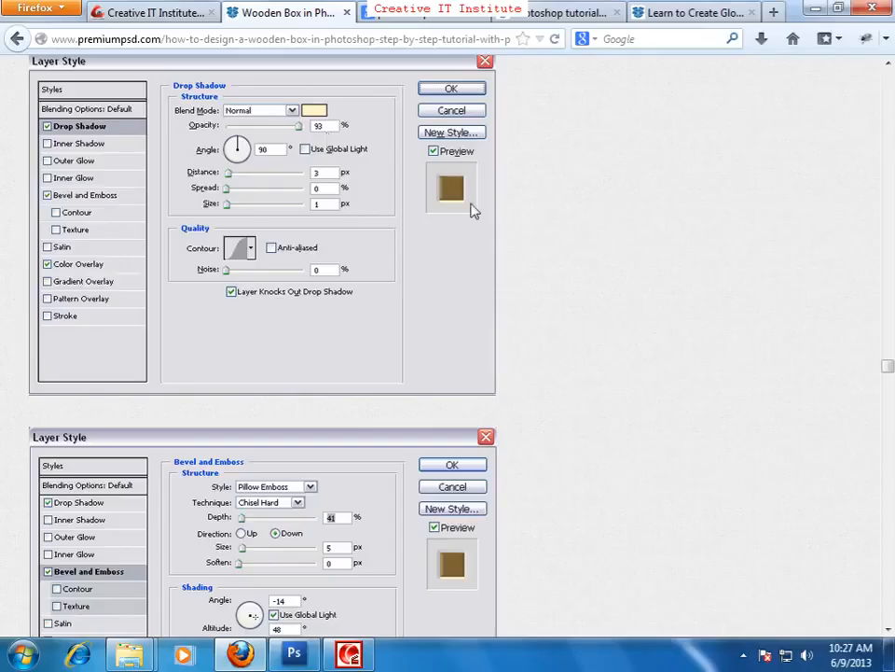
{"action": "key", "text": "alt+Tab"}
{"action": "double_click", "coordinate": [659, 180]}
{"action": "type", "text": "9"}
{"action": "key", "text": "alt+Tab"}
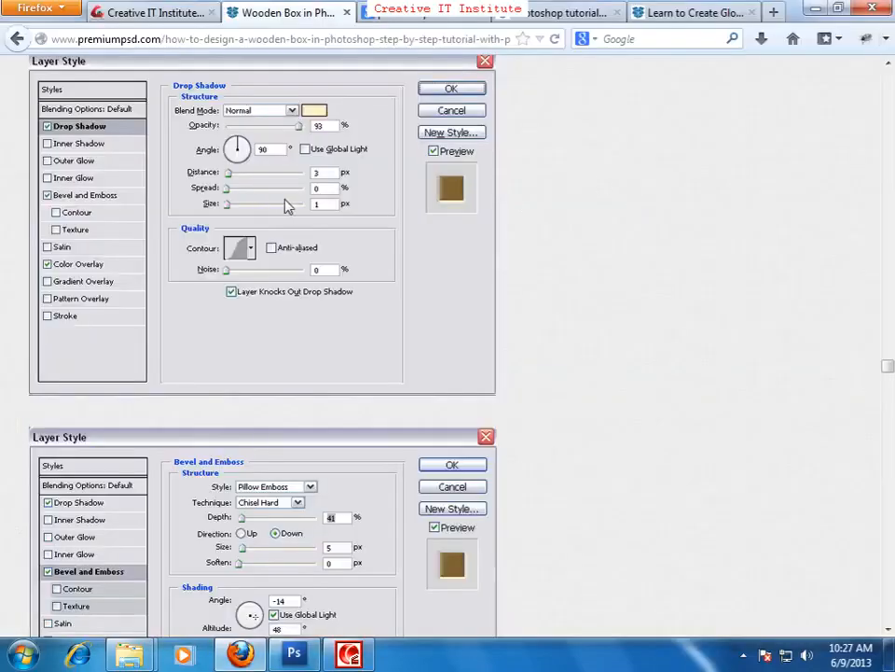
{"action": "key", "text": "alt+Tab"}
{"action": "left_click", "coordinate": [644, 207]}
{"action": "double_click", "coordinate": [596, 207]}
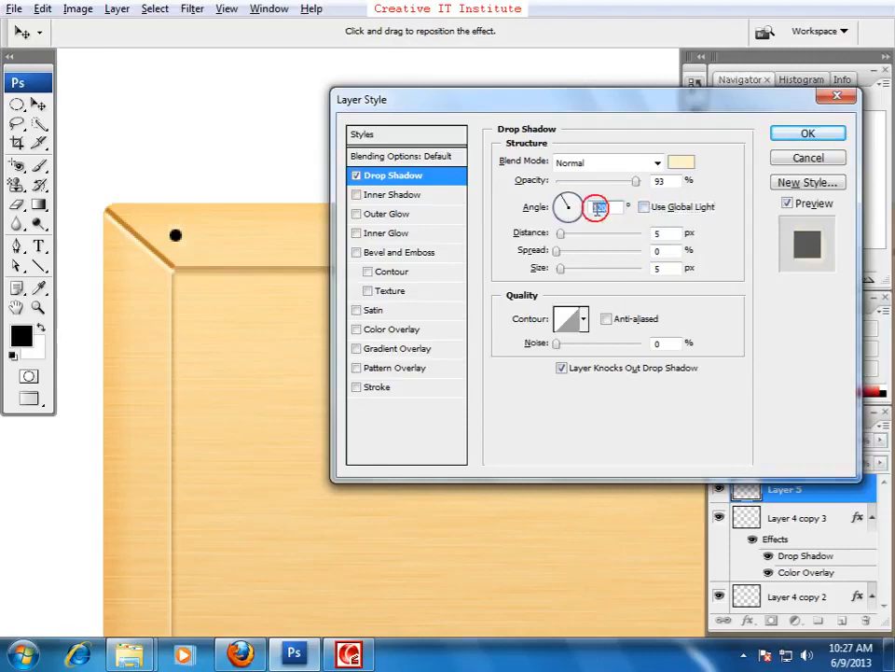
{"action": "type", "text": "90"}
- Set the drop shadow distance to 3 px and choose the curved contour shown in the tutorial
{"action": "key", "text": "alt+Tab"}
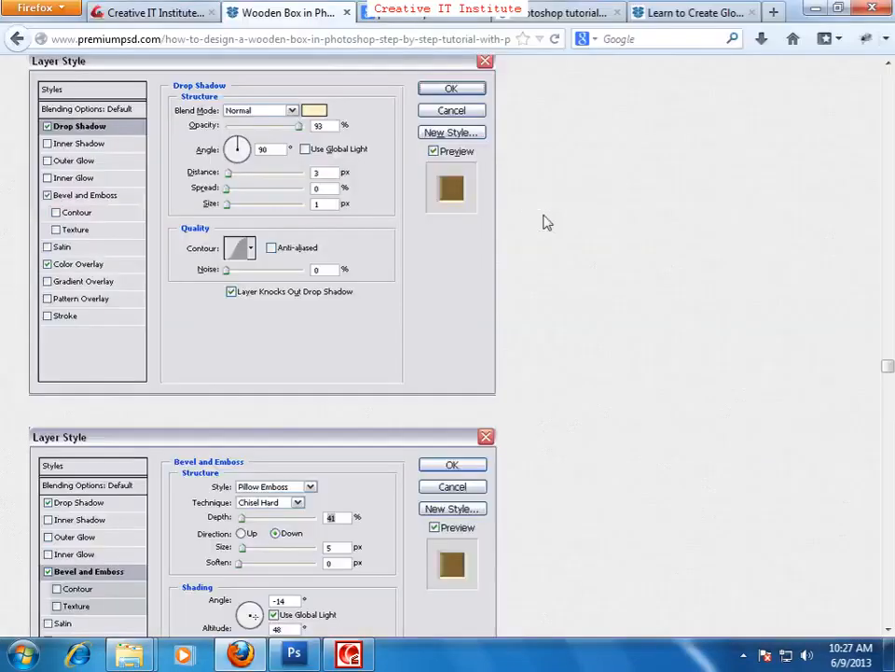
{"action": "key", "text": "alt+Tab"}
{"action": "double_click", "coordinate": [657, 233]}
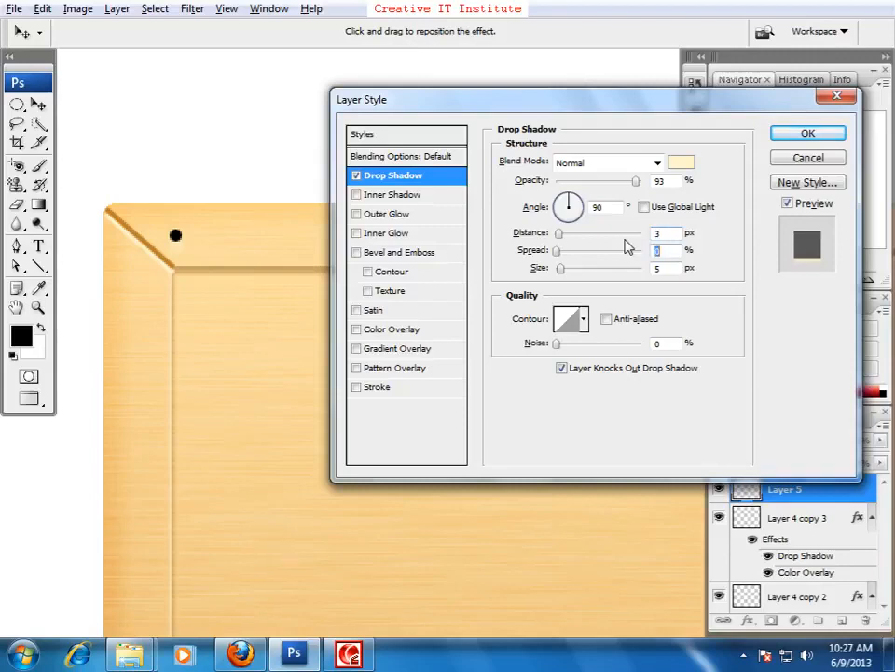
{"action": "key", "text": "alt+Tab"}
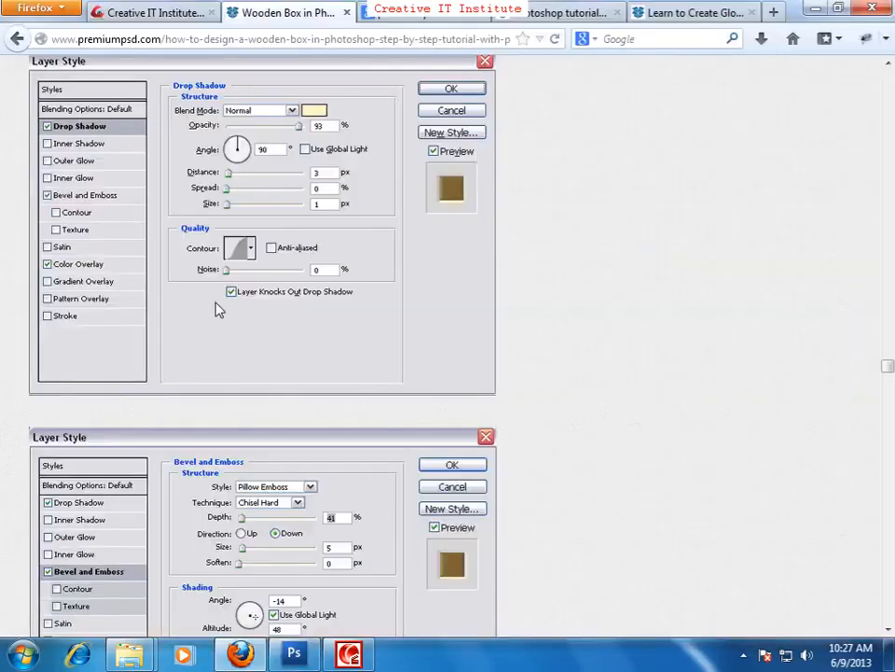
{"action": "key", "text": "alt+Tab"}
{"action": "left_click", "coordinate": [584, 319]}
{"action": "left_click", "coordinate": [745, 376]}
- Switch to the tutorial in Firefox and examine its Bevel and Emboss and Color Overlay settings for the circle
{"action": "key", "text": "alt+Tab"}
{"action": "left_click", "coordinate": [556, 383]}
{"action": "scroll", "coordinate": [326, 376], "scroll_direction": "down", "scroll_amount": 2}
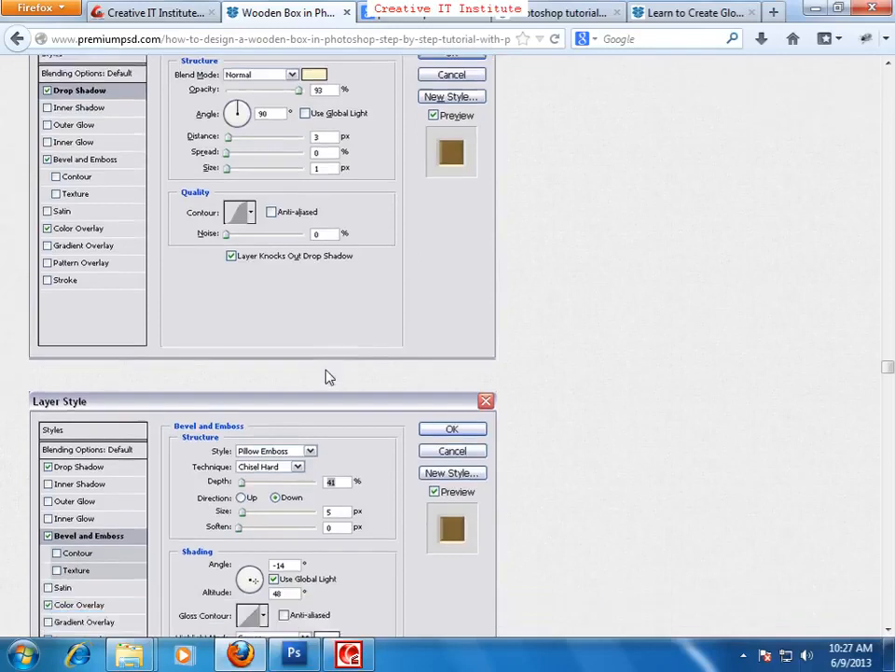
{"action": "scroll", "coordinate": [328, 376], "scroll_direction": "down", "scroll_amount": 6}
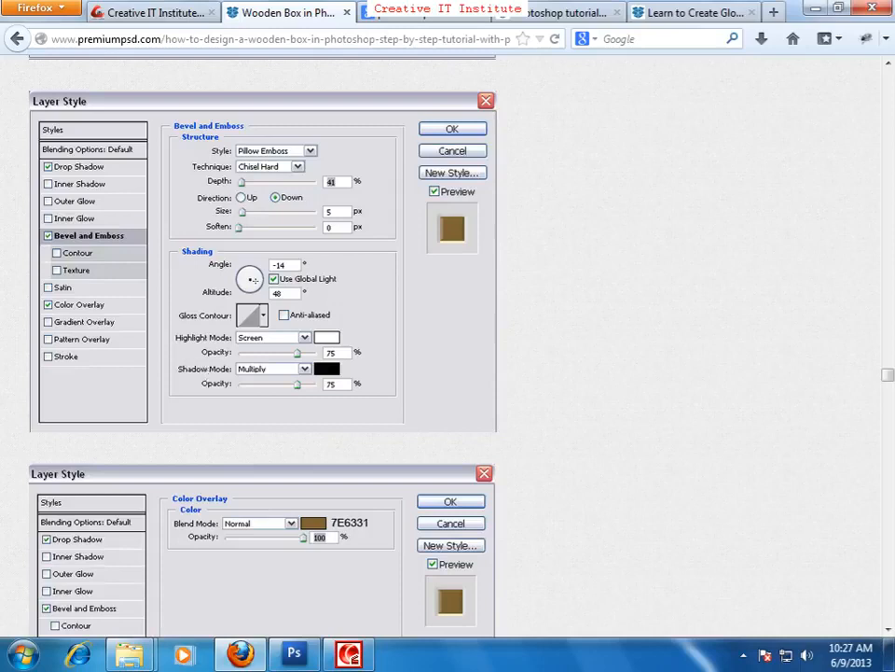
{"action": "left_click", "coordinate": [369, 650]}
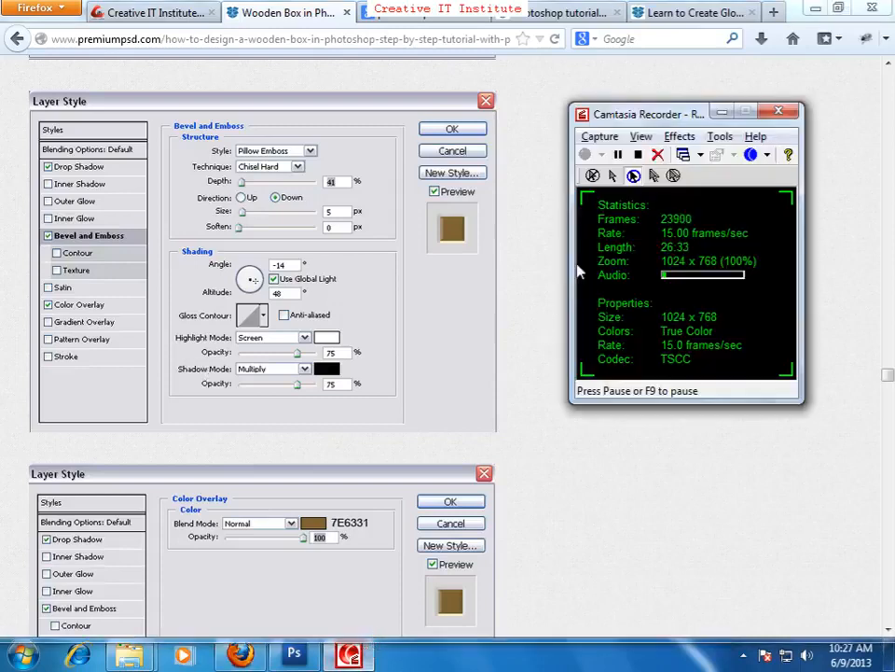
{"action": "left_click", "coordinate": [577, 157]}
{"action": "left_click", "coordinate": [154, 278]}
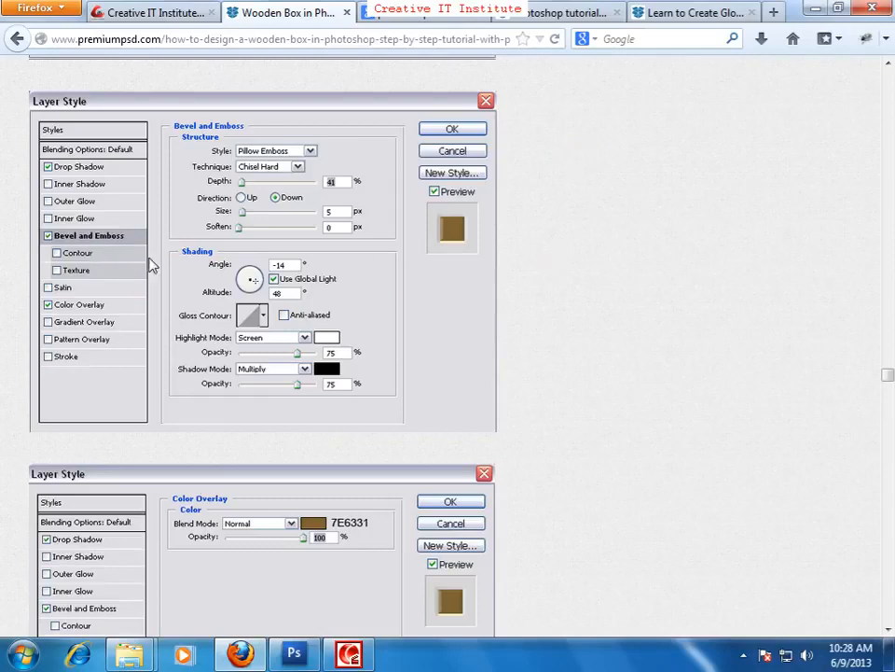
- Switch back to Photoshop and enable Bevel and Emboss for the small circle's layer
{"action": "key", "text": "alt+Tab"}
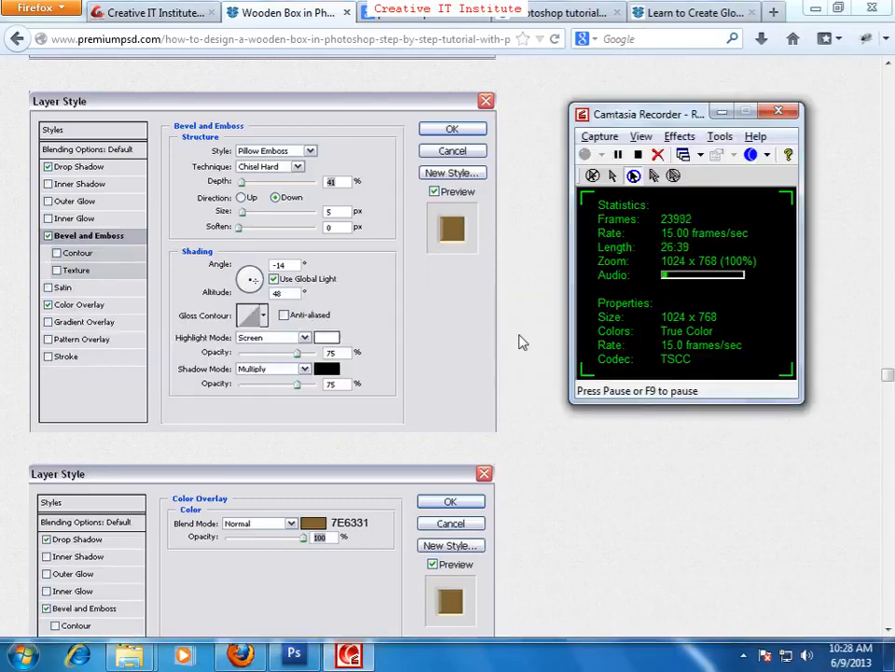
{"action": "key", "text": "alt+Tab"}
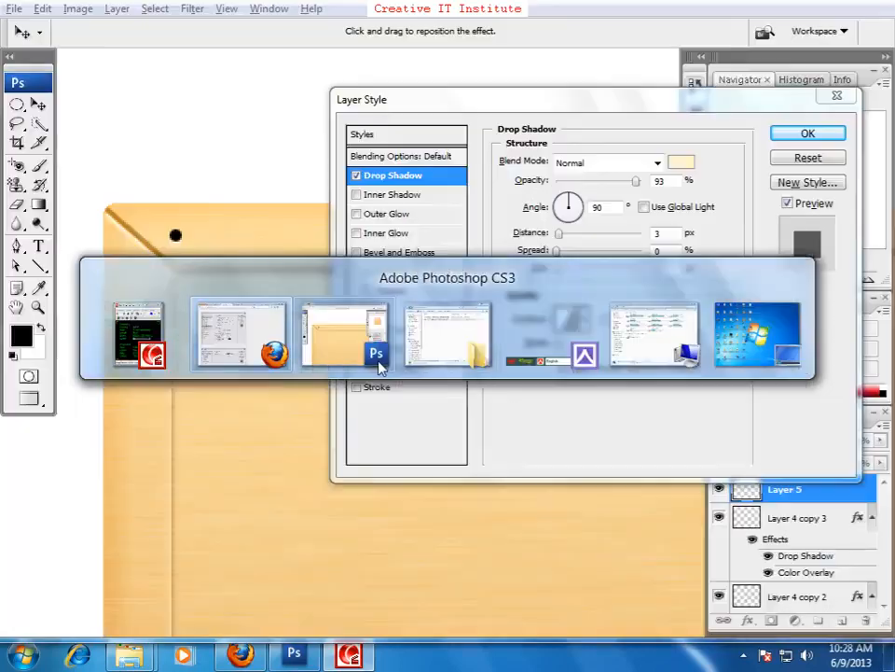
{"action": "left_click", "coordinate": [377, 355]}
{"action": "key", "text": "alt+Tab"}
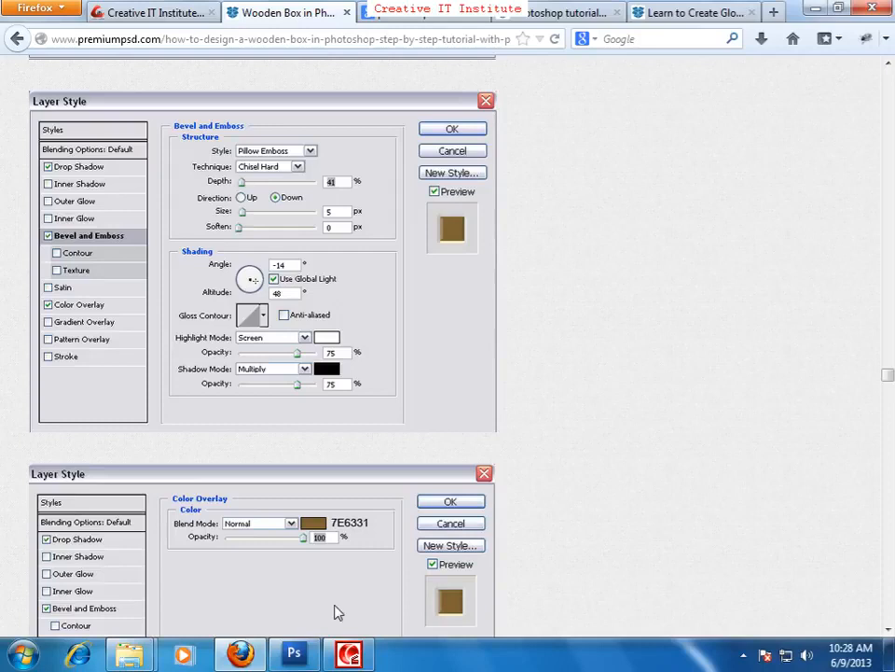
{"action": "key", "text": "alt+Tab"}
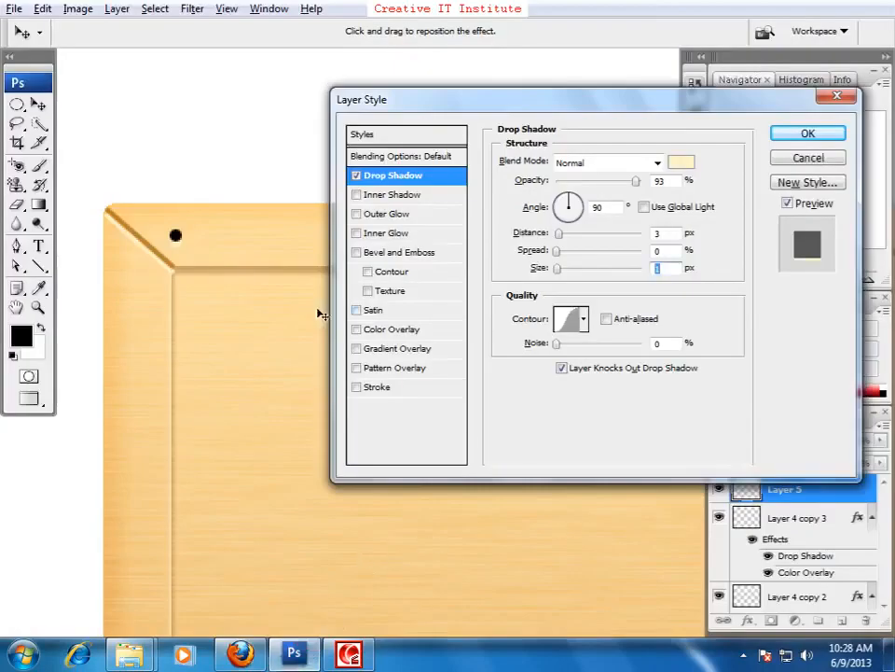
{"action": "left_click", "coordinate": [382, 253]}
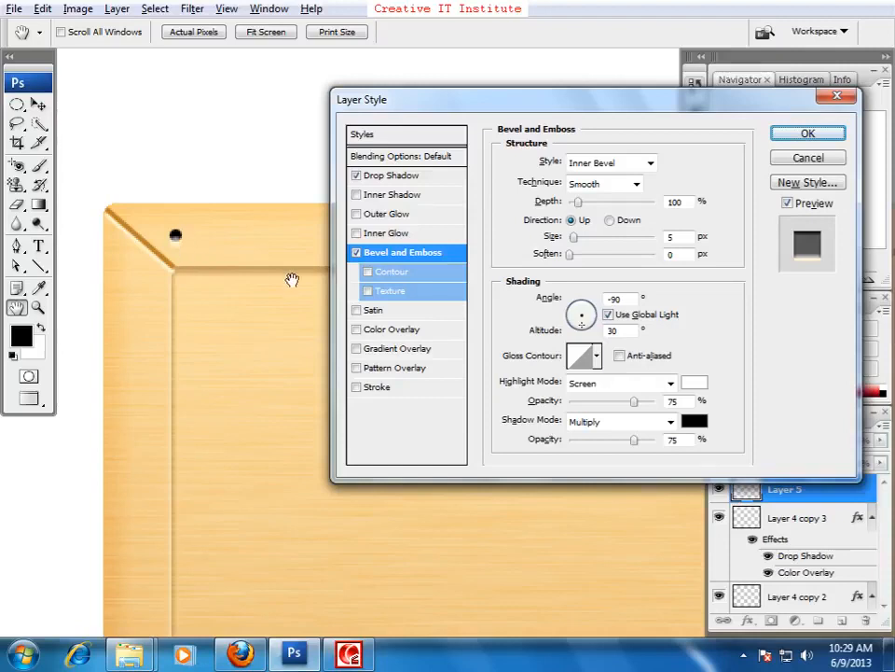
- Following the tutorial, set the circle's bevel style to Pillow Emboss and its technique to Chisel Hard
{"action": "key", "text": "alt+Tab"}
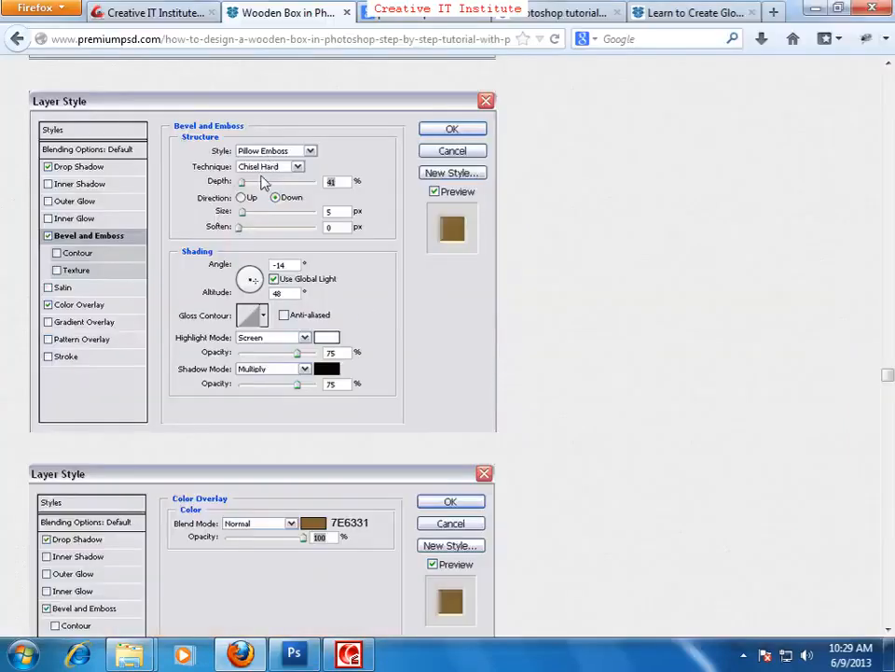
{"action": "key", "text": "alt+Tab"}
{"action": "left_click", "coordinate": [602, 163]}
{"action": "left_click", "coordinate": [604, 222]}
{"action": "left_click", "coordinate": [607, 188]}
{"action": "left_click", "coordinate": [600, 213]}
- Set the circle's bevel depth to 41% and its direction to Down
{"action": "key", "text": "alt+Tab"}
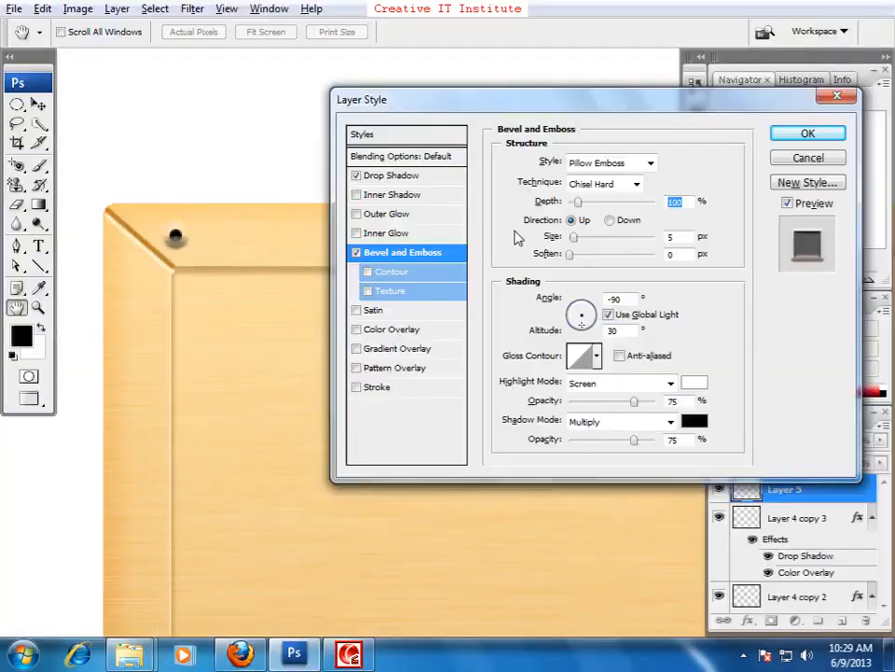
{"action": "key", "text": "alt+Tab"}
{"action": "double_click", "coordinate": [678, 205]}
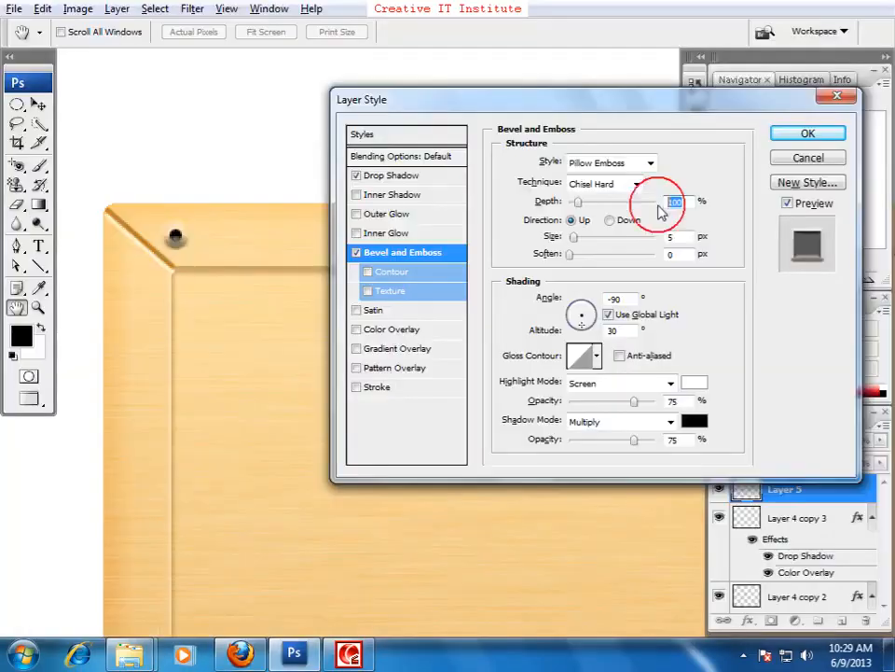
{"action": "type", "text": "41"}
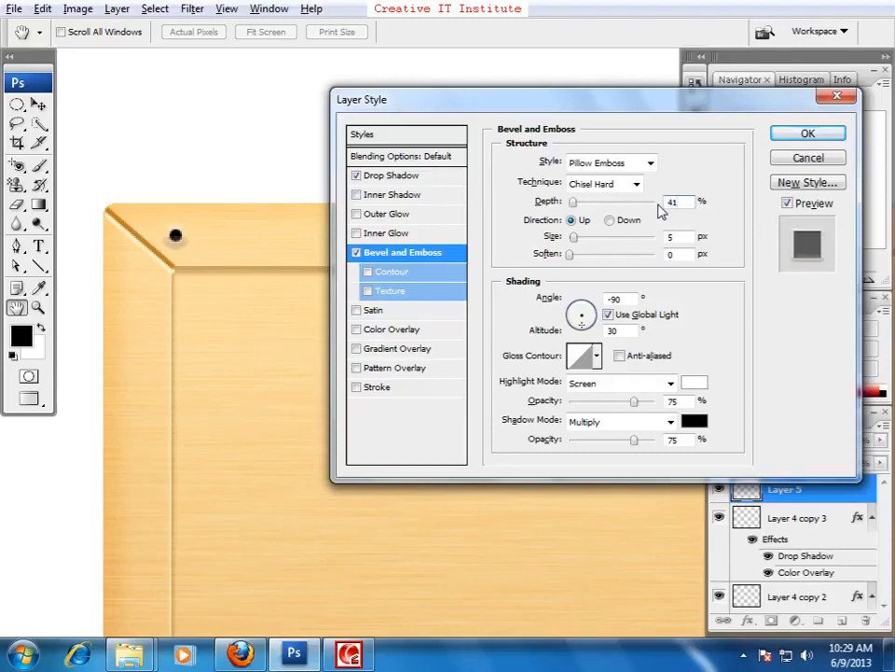
{"action": "left_click", "coordinate": [611, 220]}
- Set the circle's bevel shading angle to -14°, checking the shading settings against the tutorial in Firefox
{"action": "key", "text": "alt+Tab"}
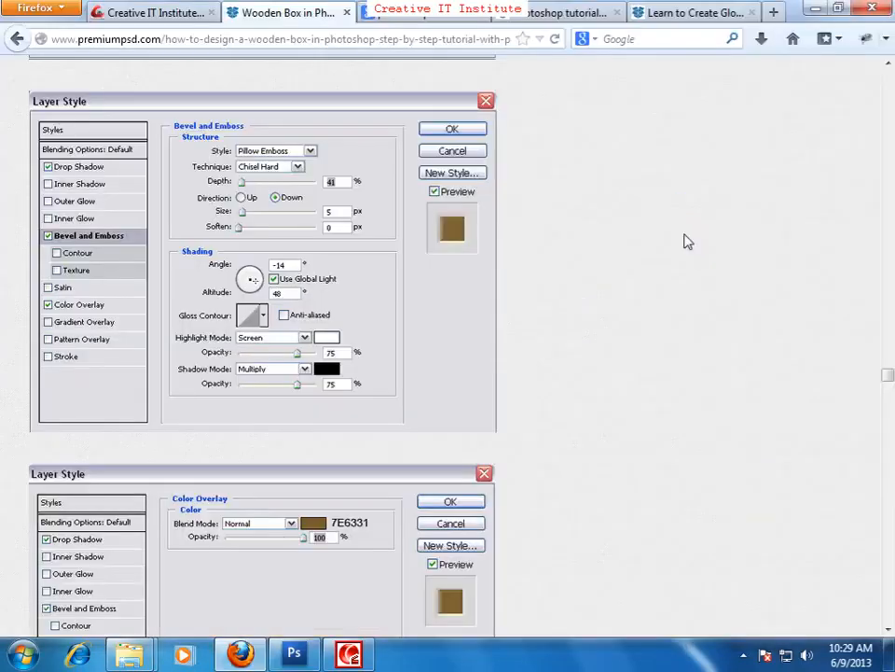
{"action": "key", "text": "alt+Tab"}
{"action": "key", "text": "alt+Tab"}
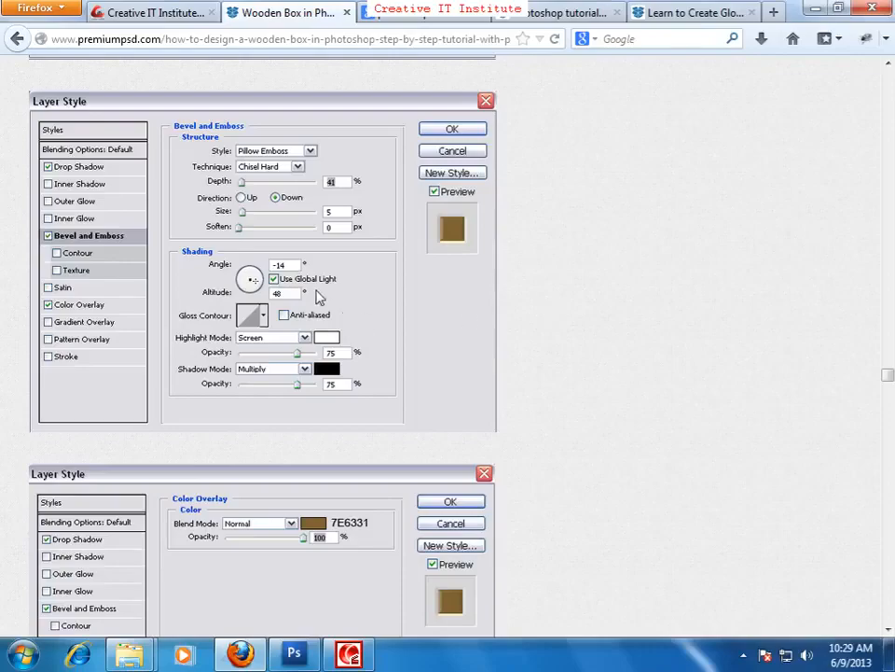
{"action": "key", "text": "alt+Tab"}
{"action": "left_click", "coordinate": [616, 299]}
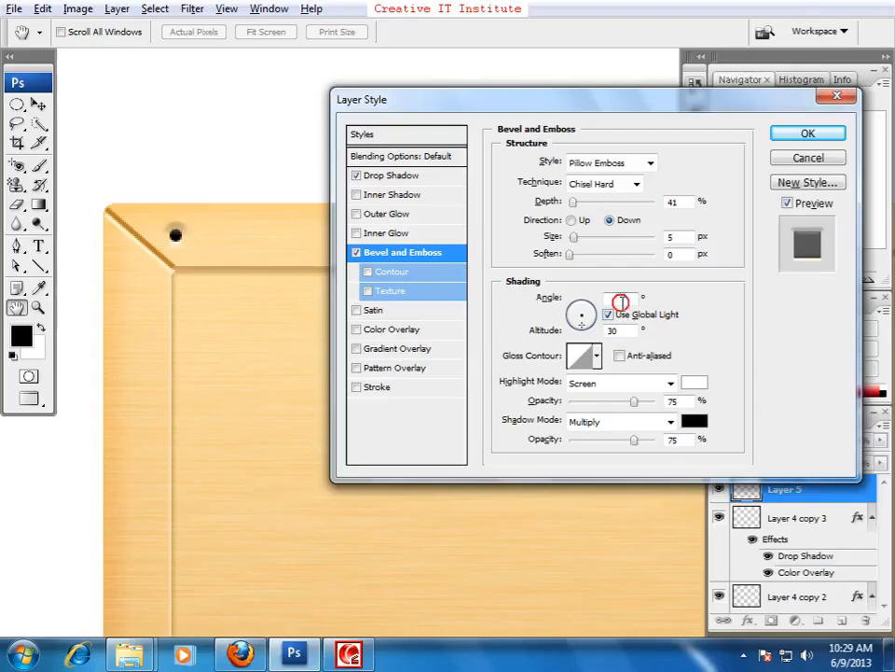
{"action": "type", "text": "-14"}
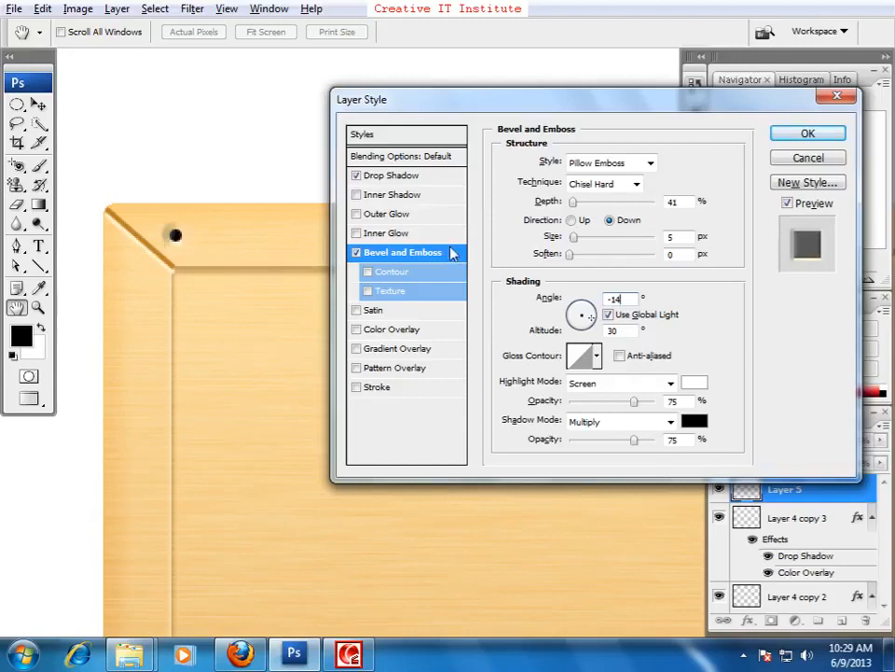
{"action": "key", "text": "alt+Tab"}
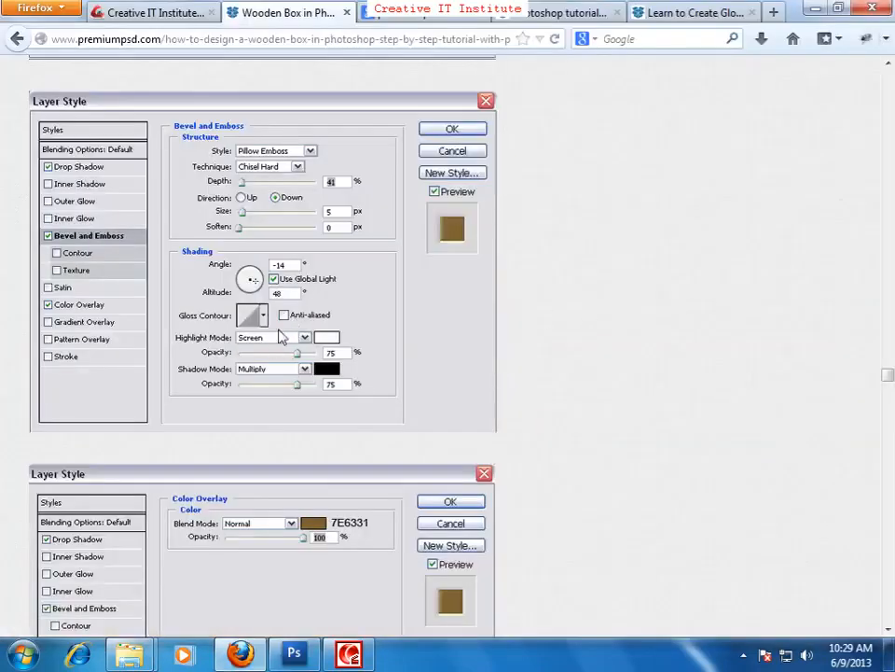
{"action": "key", "text": "alt+Tab"}
{"action": "key", "text": "alt+Tab"}
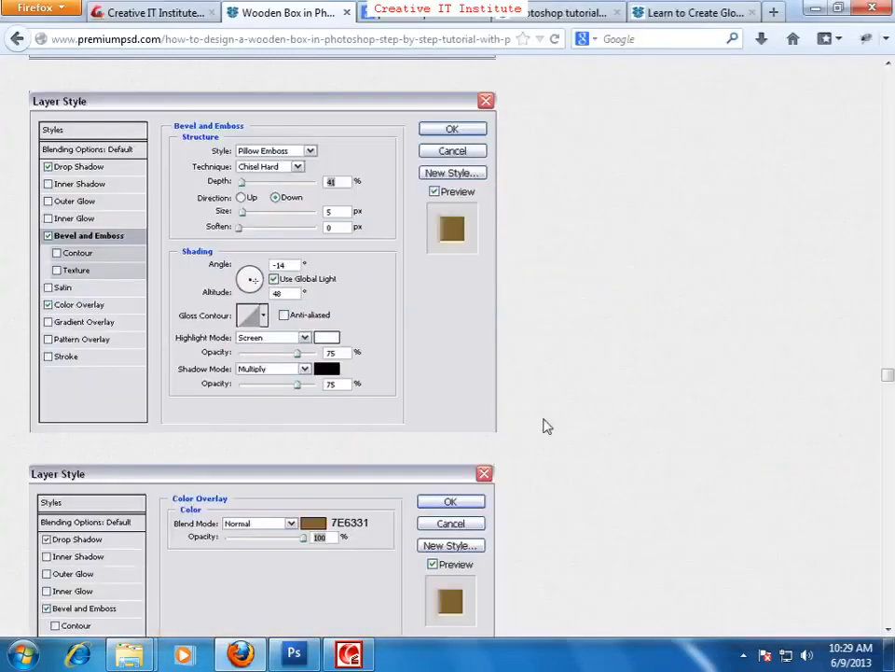
{"action": "key", "text": "alt+Tab"}
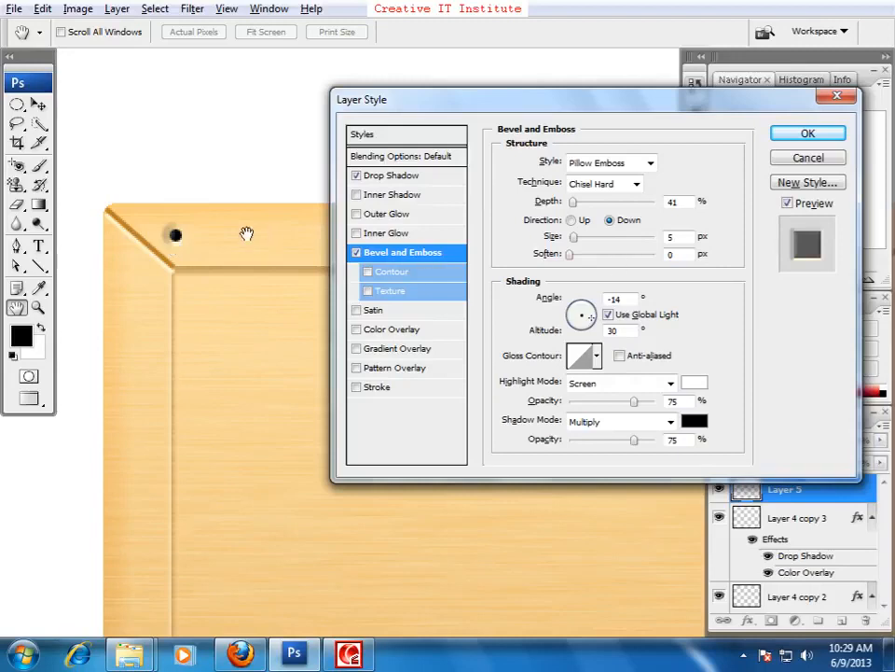
- Add a Color Overlay of 7e6331 to the circle as shown in the tutorial and apply the layer style
{"action": "key", "text": "alt+Tab"}
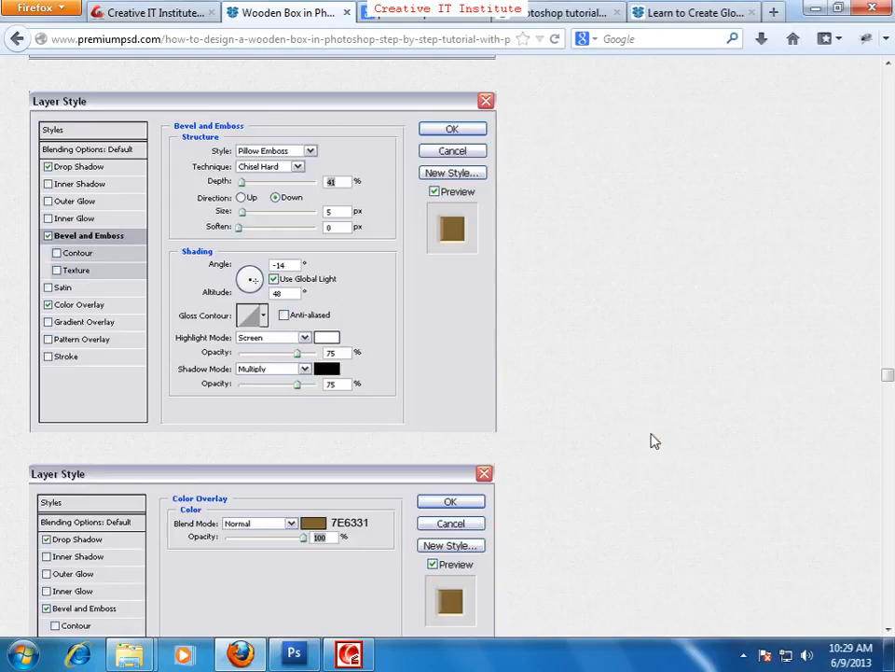
{"action": "scroll", "coordinate": [653, 441], "scroll_direction": "down", "scroll_amount": 5}
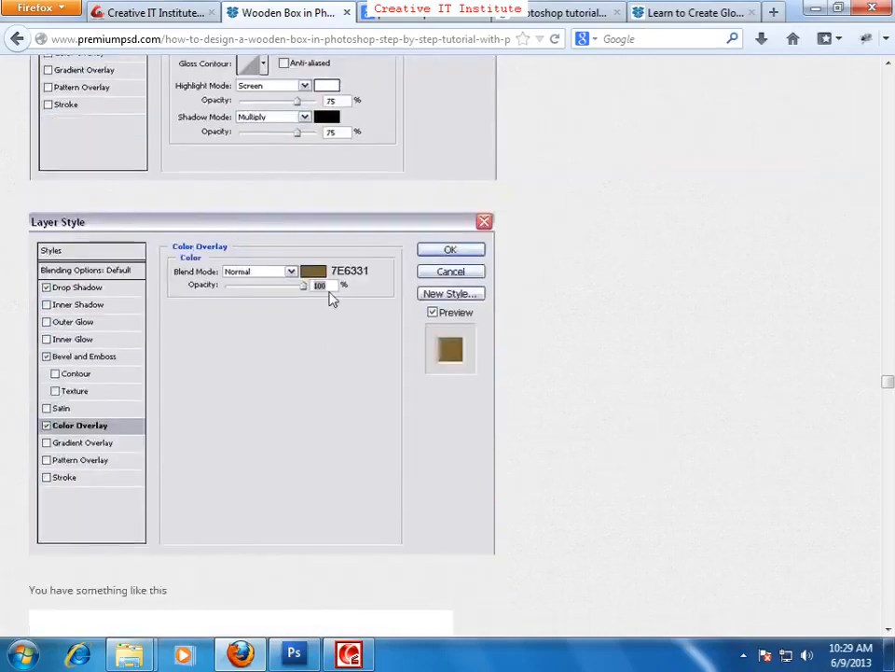
{"action": "key", "text": "alt+Tab"}
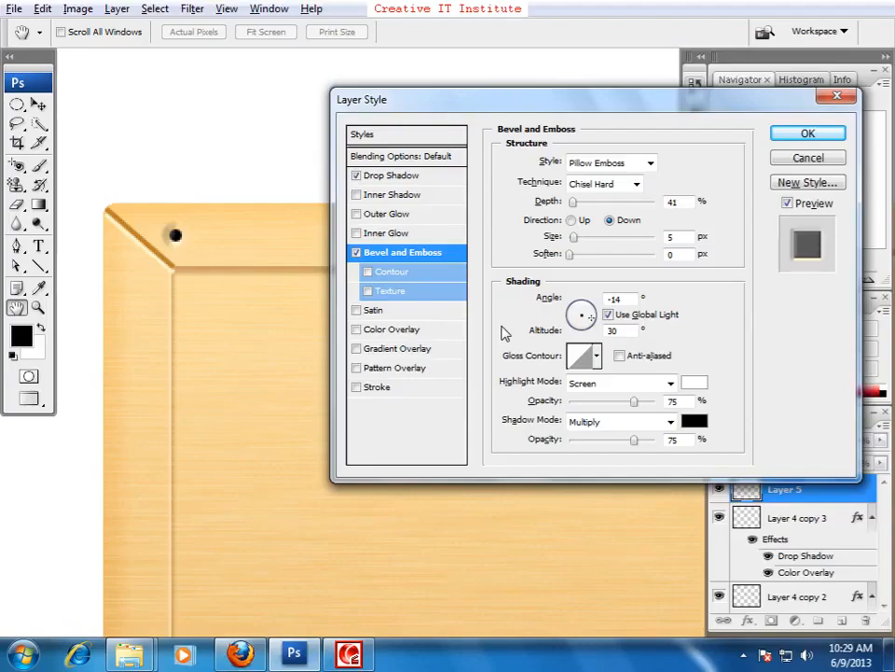
{"action": "left_click", "coordinate": [397, 331]}
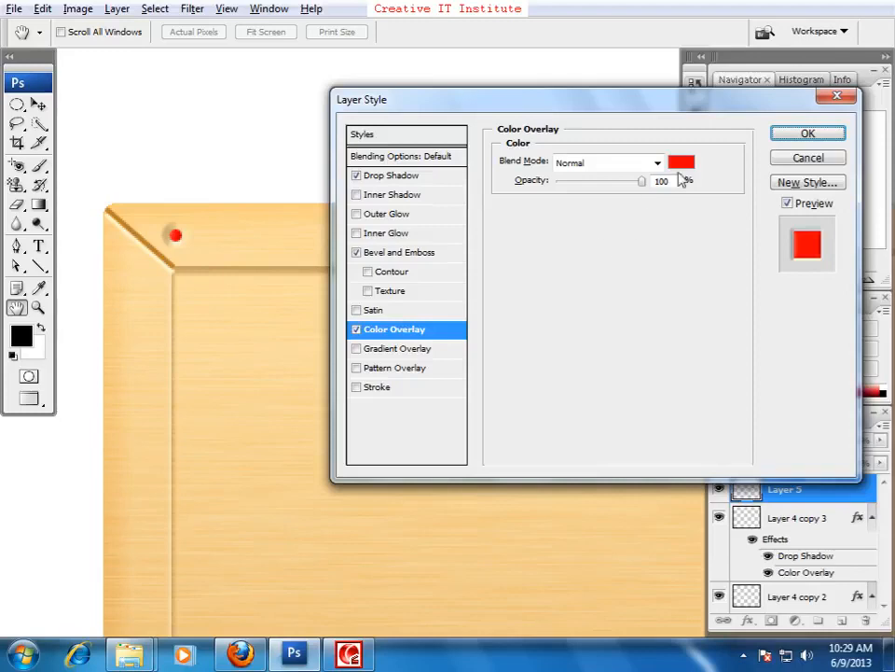
{"action": "left_click", "coordinate": [681, 165]}
{"action": "key", "text": "alt+Tab"}
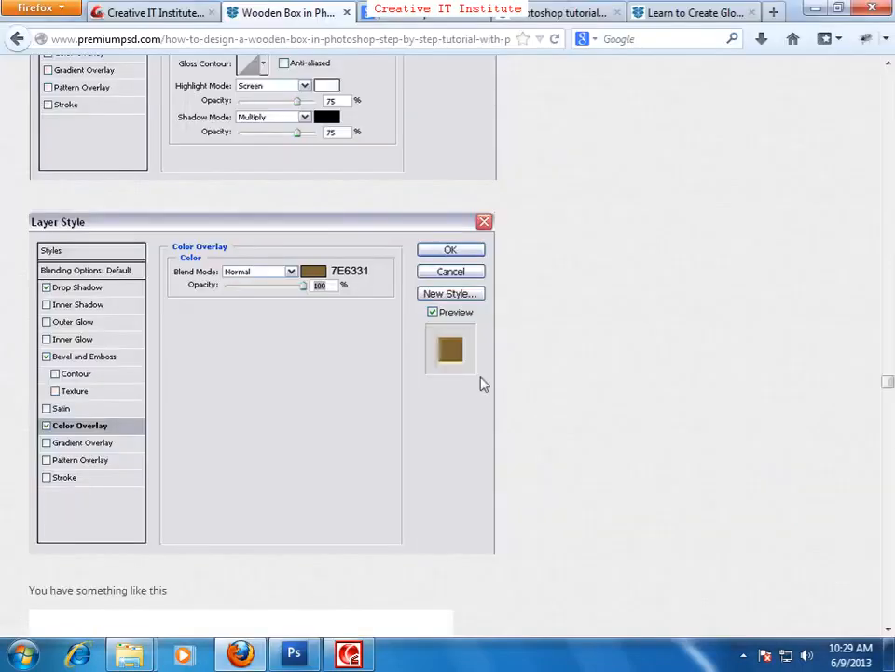
{"action": "key", "text": "alt+Tab"}
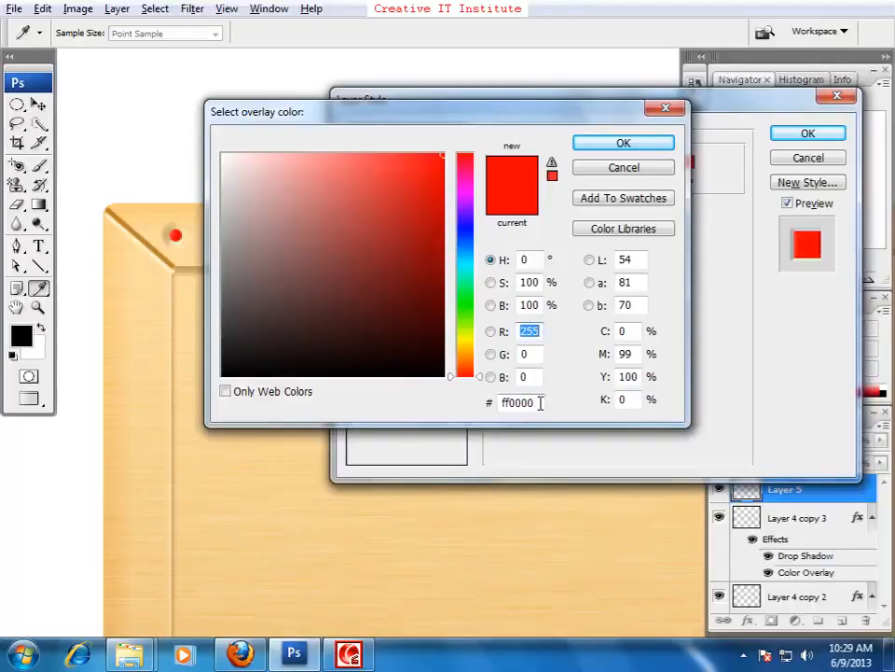
{"action": "left_click_drag", "start_coordinate": [540, 403], "coordinate": [487, 411]}
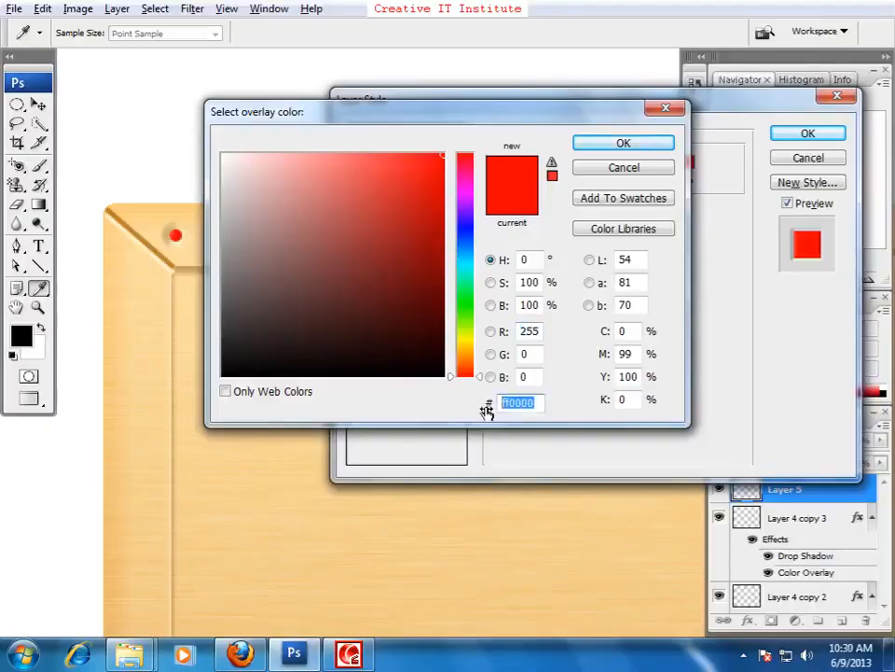
{"action": "type", "text": "7e6331"}
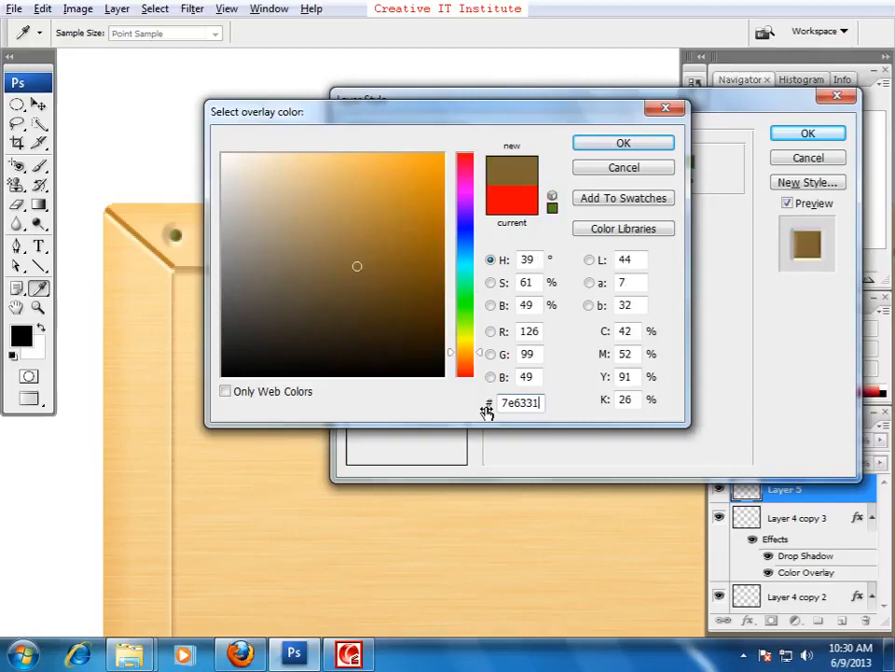
{"action": "key", "text": "Return"}
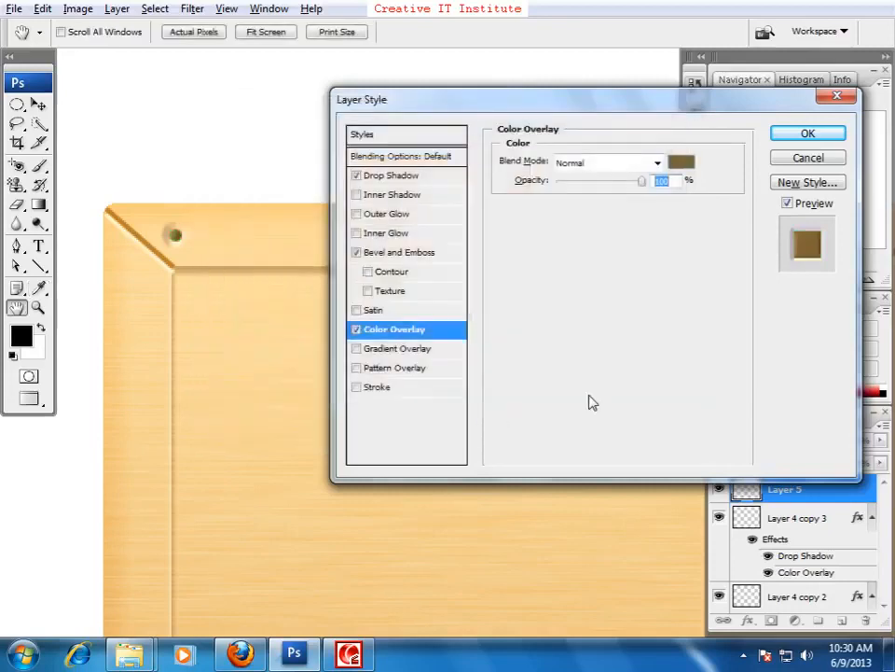
{"action": "left_click", "coordinate": [791, 137]}
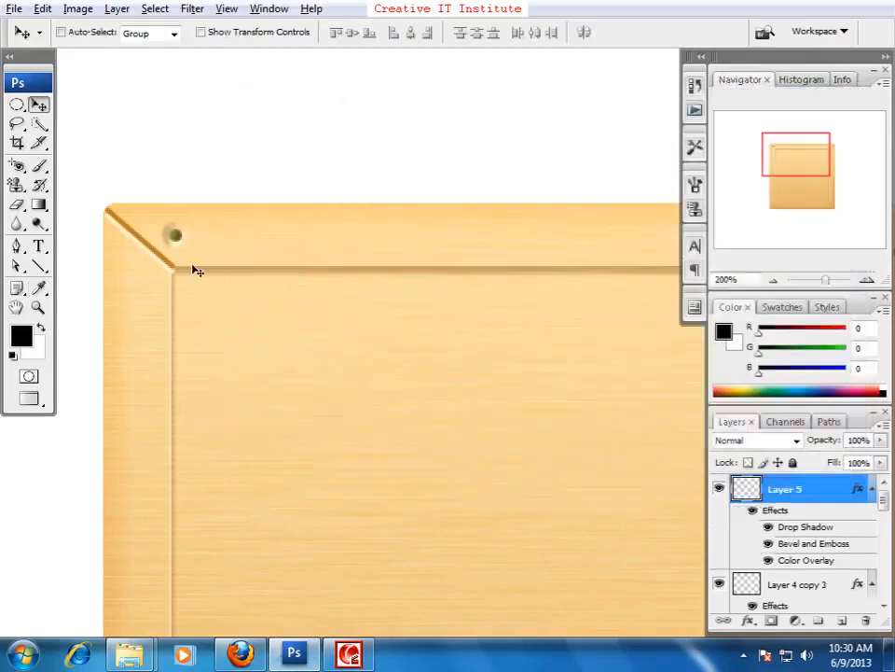
- Duplicate the styled circle from the frame's top-left corner to its top-right corner, beside the diagonal line
{"action": "key", "text": "ctrl+minus"}
{"action": "left_click_drag", "start_coordinate": [419, 355], "coordinate": [406, 382]}
{"action": "key", "text": "ctrl+plus"}
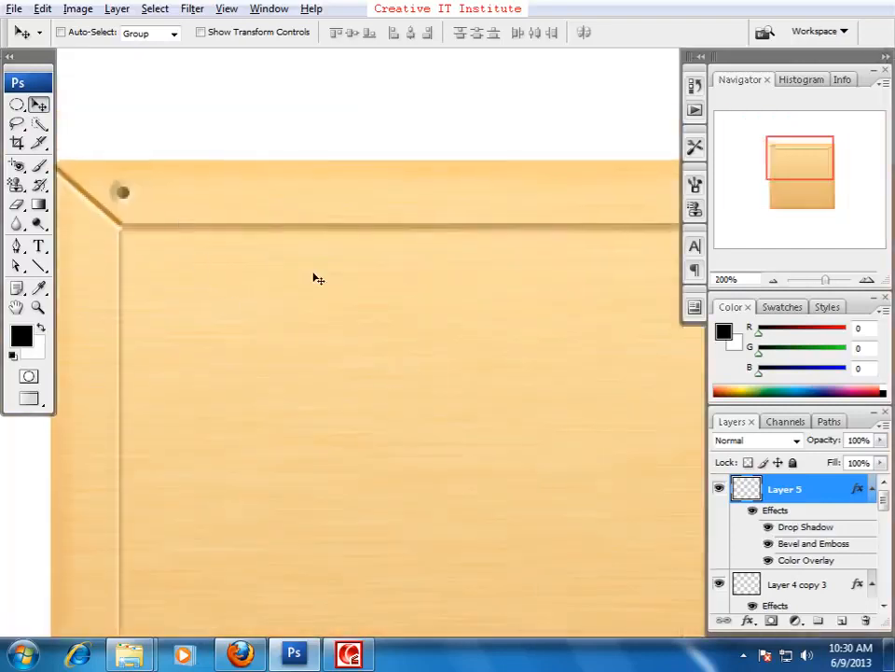
{"action": "key", "text": "ctrl+minus"}
{"action": "left_click_drag", "start_coordinate": [332, 292], "coordinate": [260, 288]}
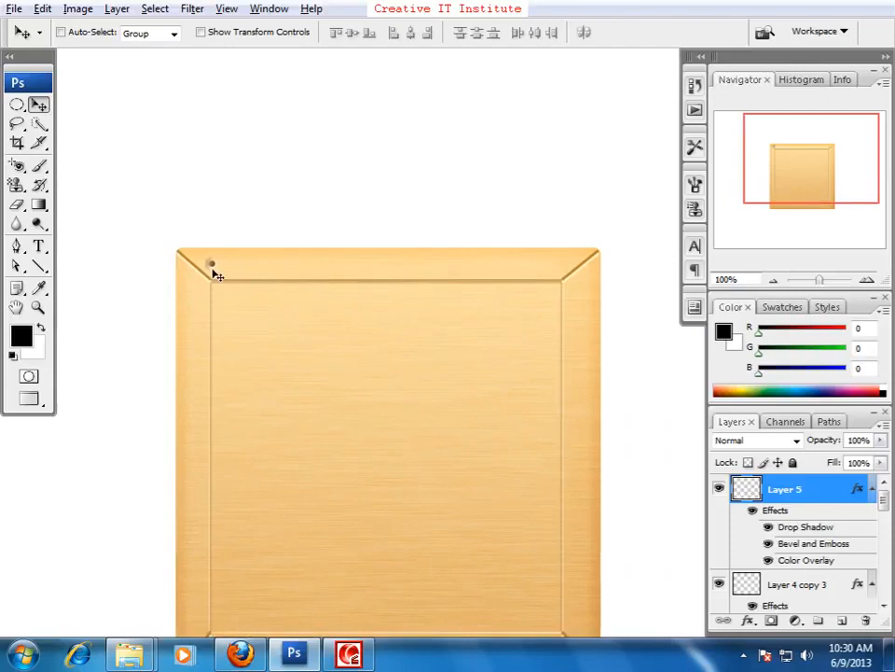
{"action": "left_click_drag", "start_coordinate": [213, 266], "coordinate": [562, 279]}
- Select both top circle layers and duplicate the pair down to the frame's bottom corners
{"action": "left_click_drag", "start_coordinate": [299, 352], "coordinate": [299, 287]}
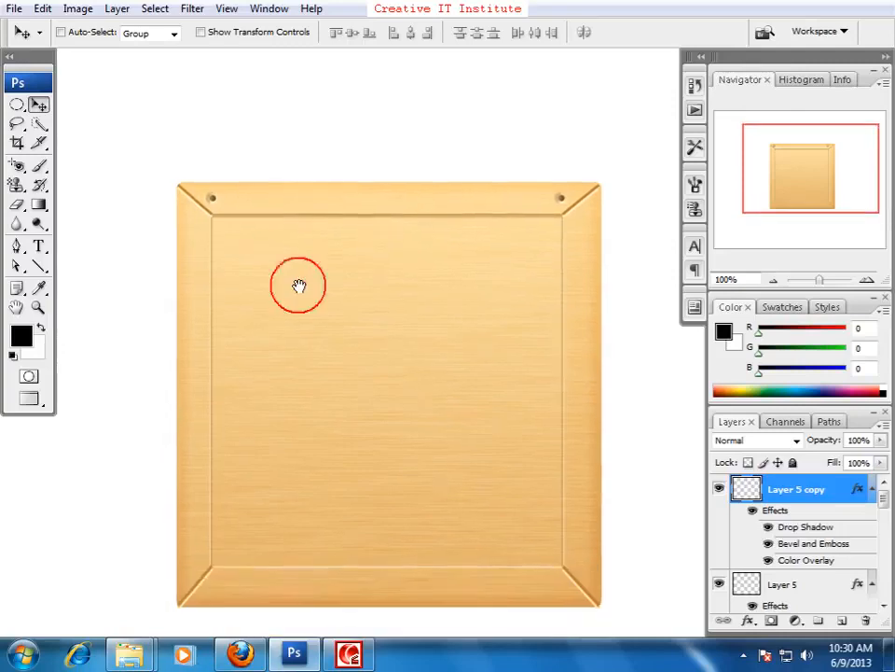
{"action": "left_click", "coordinate": [815, 593], "text": "shift"}
{"action": "left_click_drag", "start_coordinate": [558, 204], "coordinate": [545, 314]}
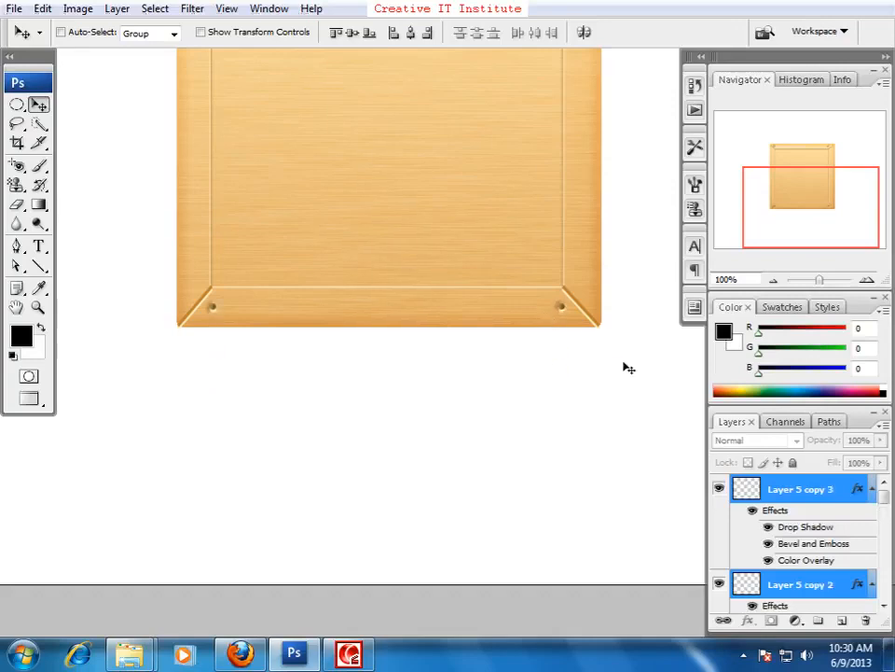
{"action": "scroll", "coordinate": [628, 368], "scroll_direction": "up", "scroll_amount": 5}
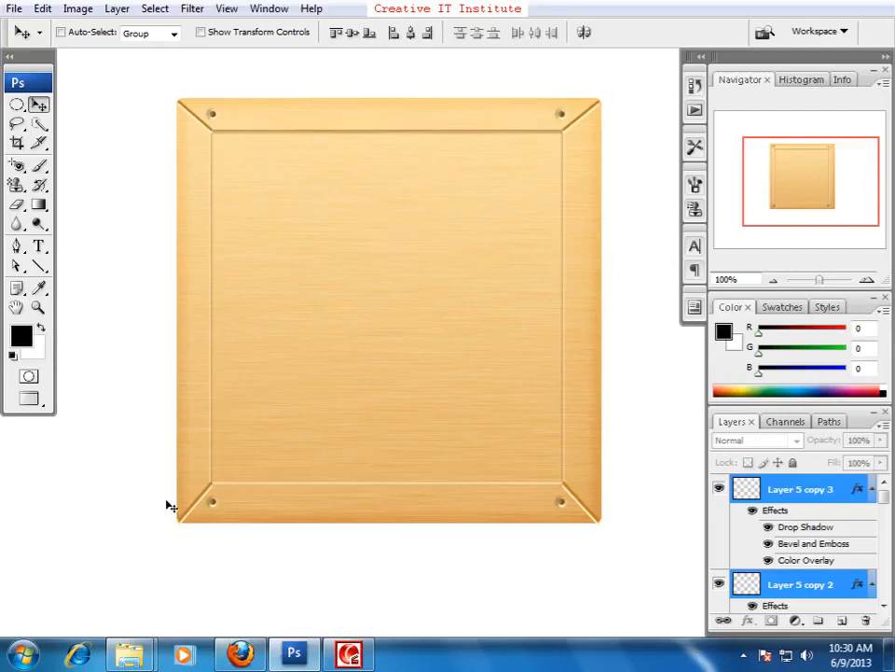
- Duplicate the bottom pair of circles and move each copy onto the adjoining vertical frame side, just outside the diagonal corner line
{"action": "left_click_drag", "start_coordinate": [213, 500], "coordinate": [211, 467]}
{"action": "left_click", "coordinate": [754, 493]}
{"action": "key", "text": "shift+Left"}
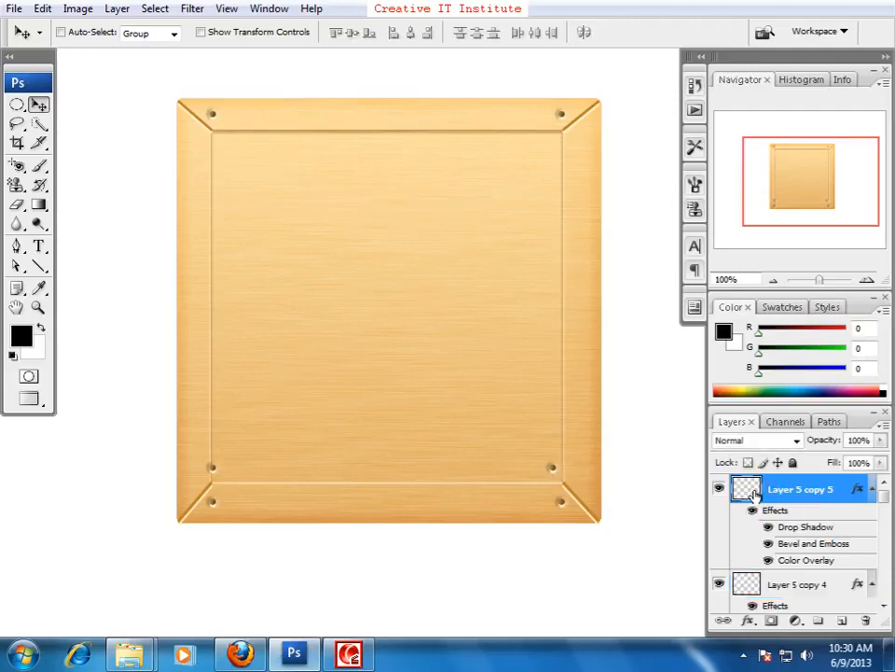
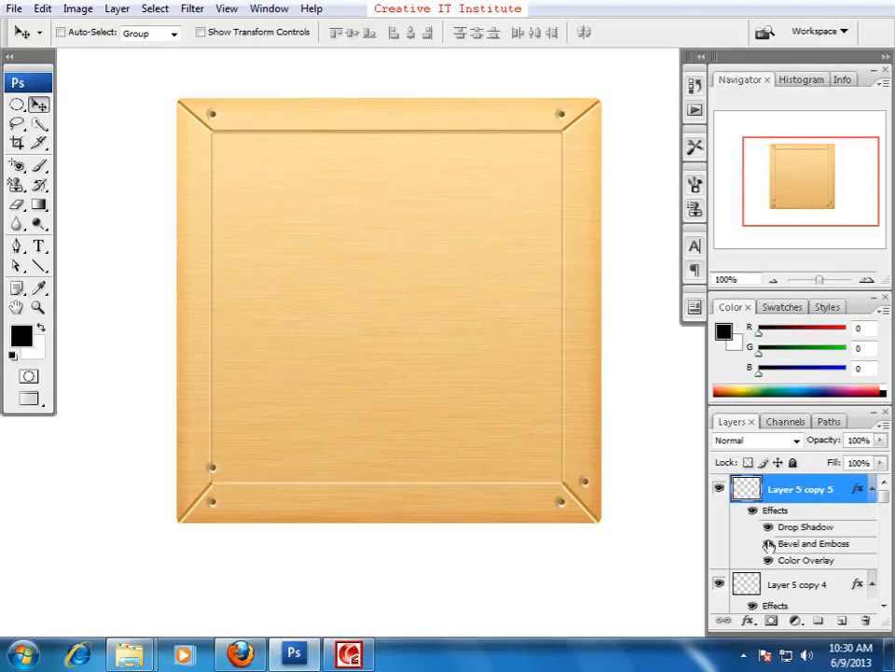
{"action": "left_click", "coordinate": [737, 585]}
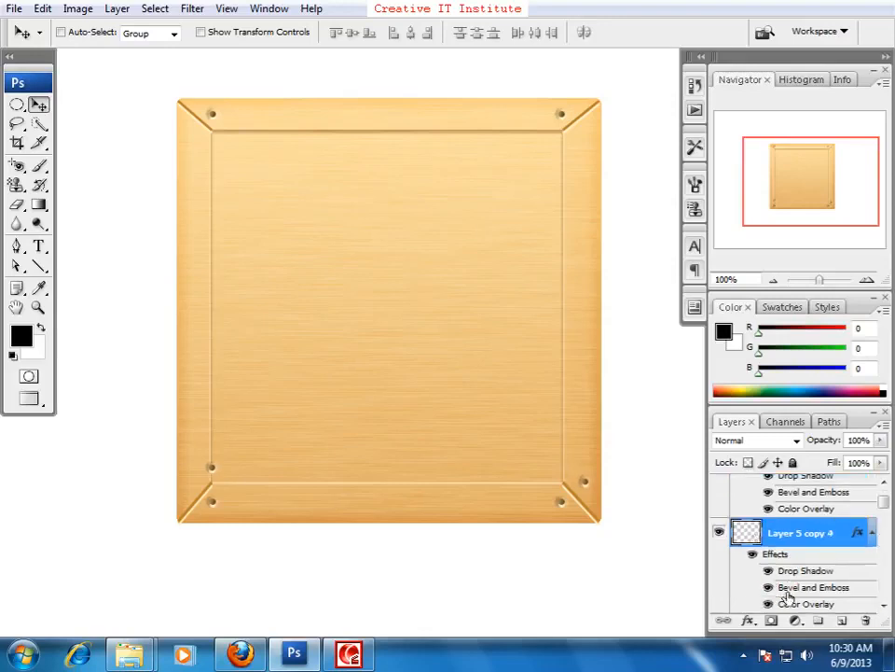
{"action": "key", "text": "shift+Left"}
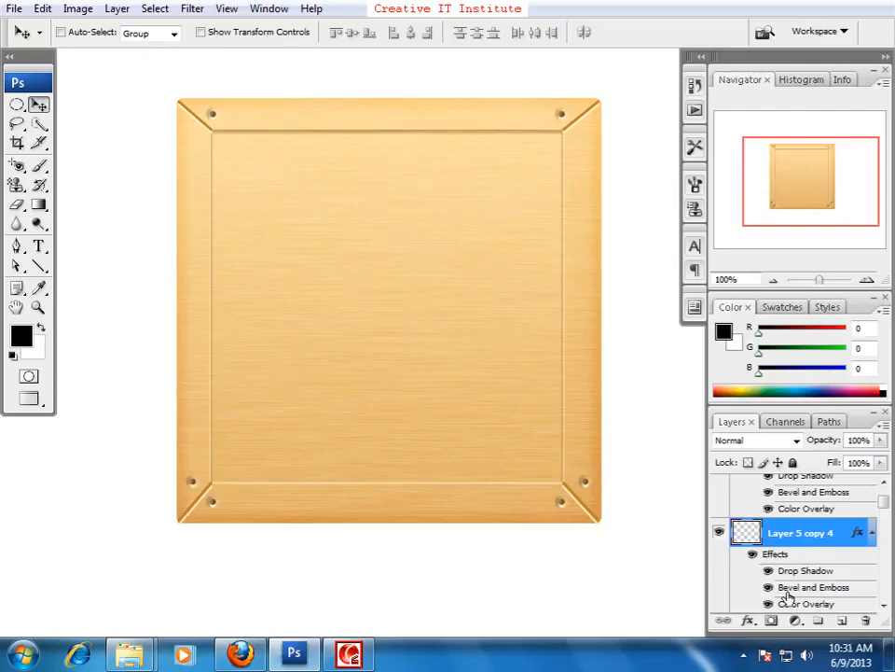
- Select both circle layers on the lower vertical frame sides and duplicate the pair up beside the top corners
{"action": "scroll", "coordinate": [783, 514], "scroll_direction": "up", "scroll_amount": 2}
{"action": "left_click", "coordinate": [805, 493], "text": "shift"}
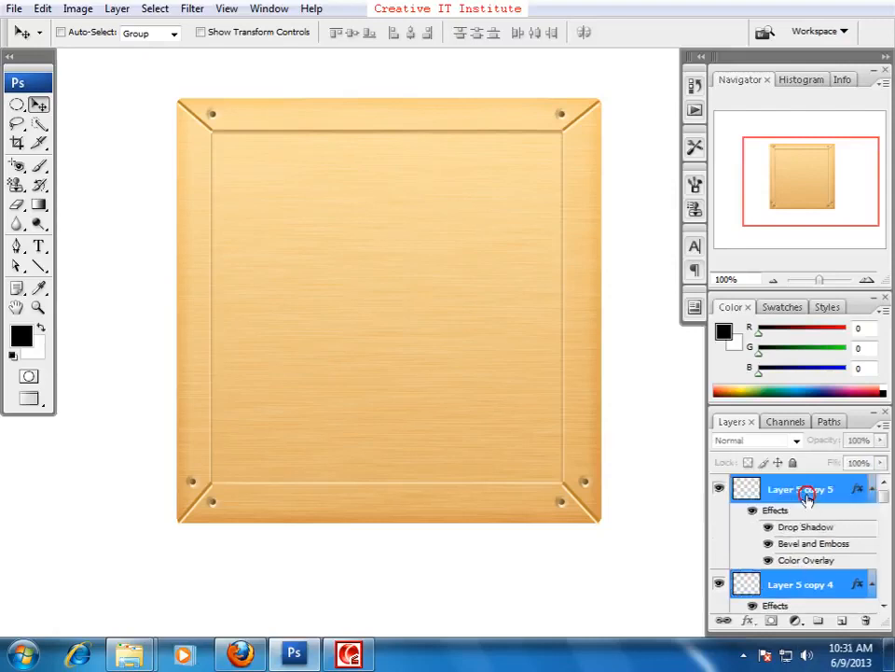
{"action": "left_click_drag", "start_coordinate": [585, 480], "coordinate": [585, 137]}
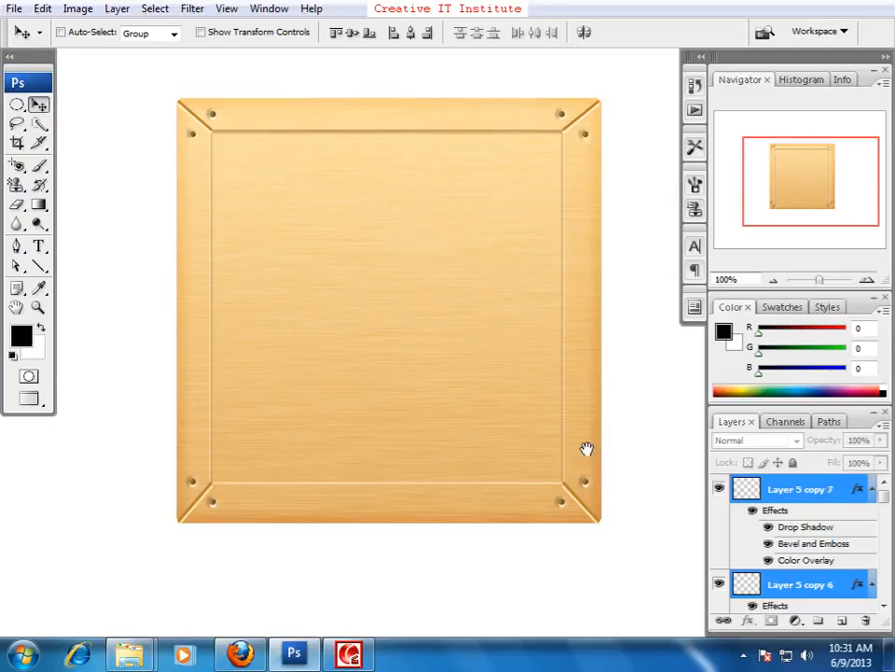
{"action": "left_click_drag", "start_coordinate": [585, 436], "coordinate": [565, 413]}
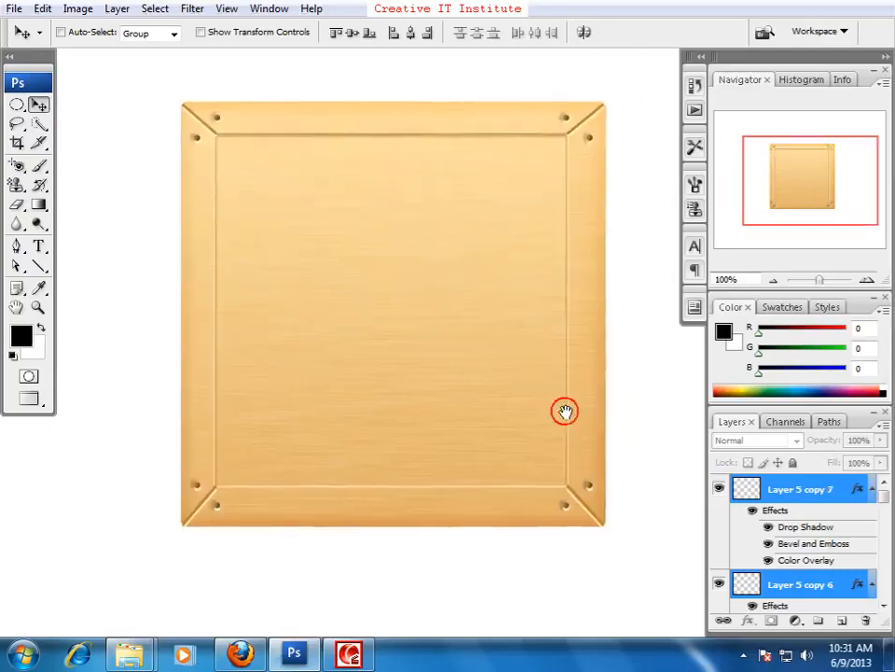
- Check step 18 of the wooden box tutorial in Firefox and add new layers in Photoshop for the horizontal line
{"action": "left_click", "coordinate": [842, 621]}
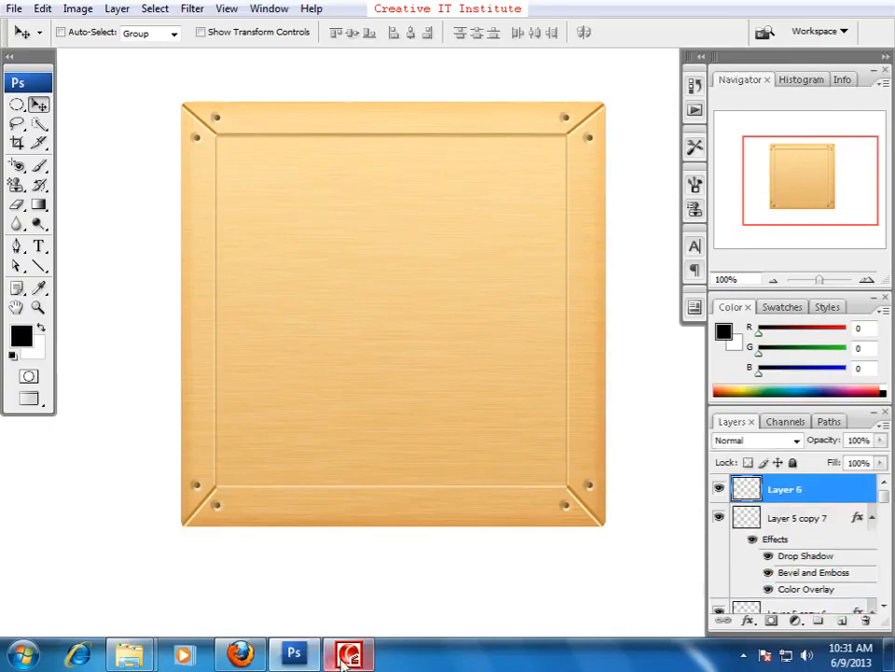
{"action": "left_click", "coordinate": [240, 654]}
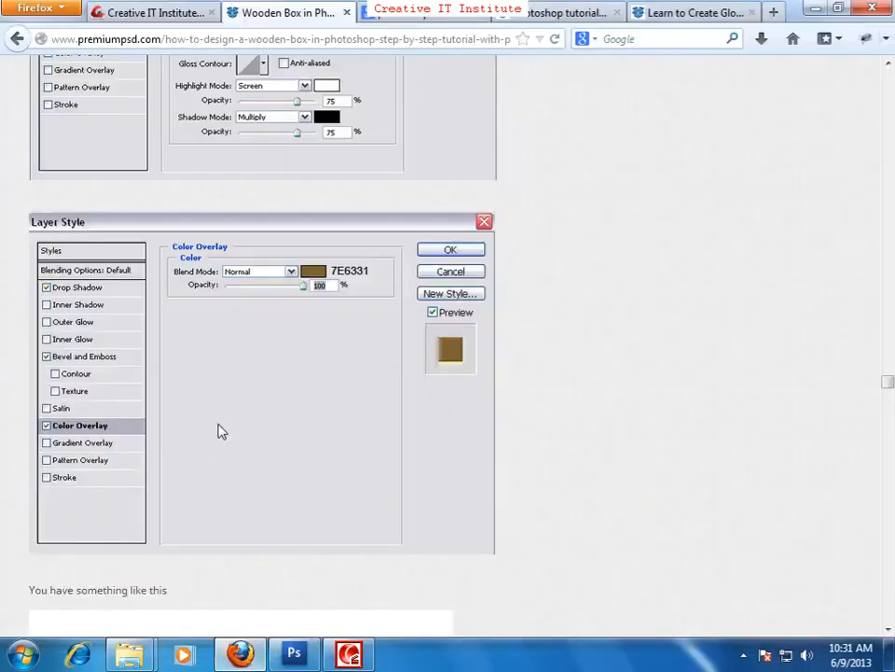
{"action": "scroll", "coordinate": [579, 504], "scroll_direction": "down", "scroll_amount": 8}
{"action": "scroll", "coordinate": [592, 536], "scroll_direction": "down", "scroll_amount": 14}
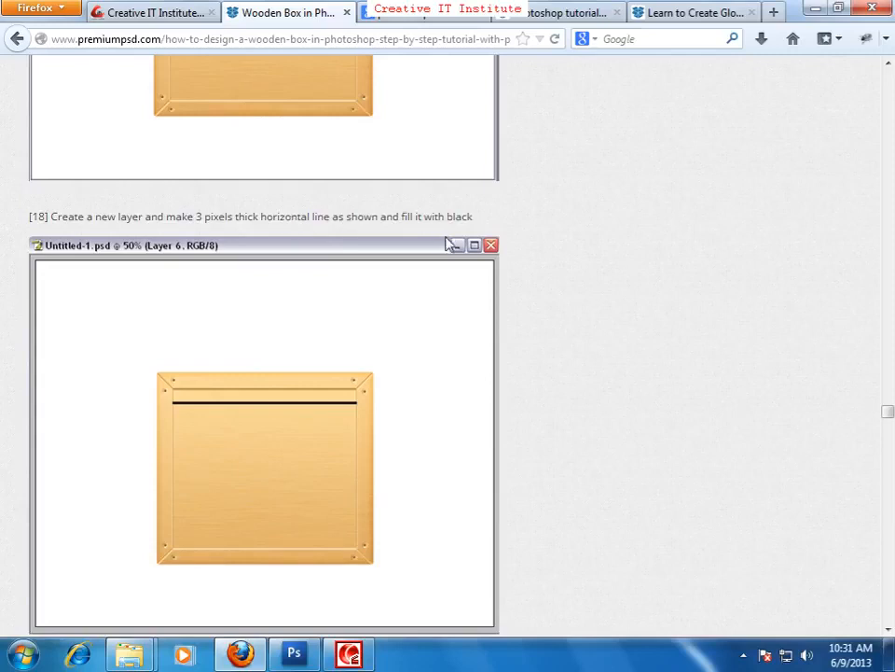
{"action": "key", "text": "alt+Tab"}
{"action": "left_click", "coordinate": [843, 620]}
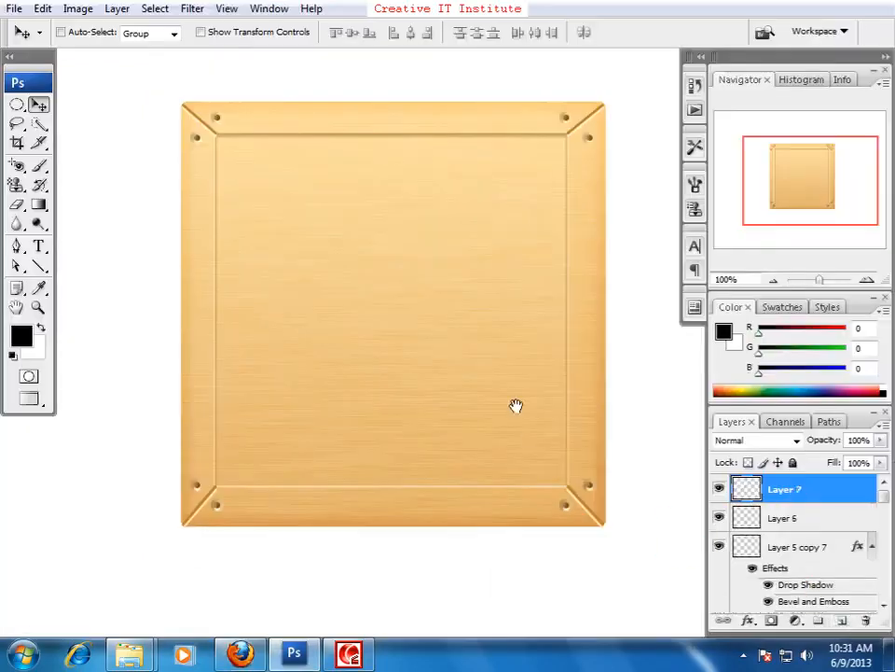
- Draw a 3 px horizontal line across the inner panel, slightly below its top edge, and fill it with black
{"action": "left_click_drag", "start_coordinate": [516, 405], "coordinate": [507, 414]}
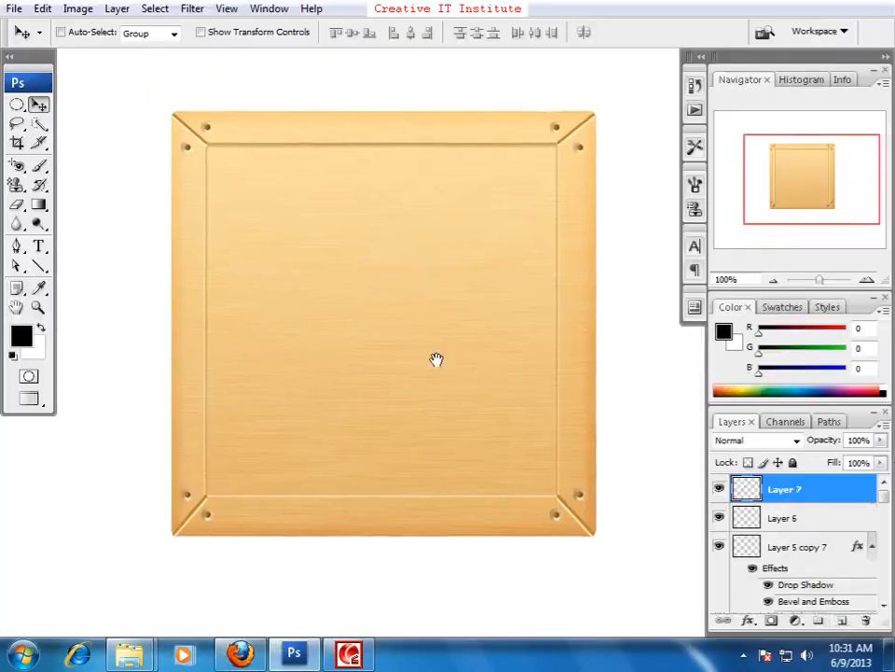
{"action": "left_click", "coordinate": [38, 266]}
{"action": "left_click_drag", "start_coordinate": [212, 265], "coordinate": [213, 281]}
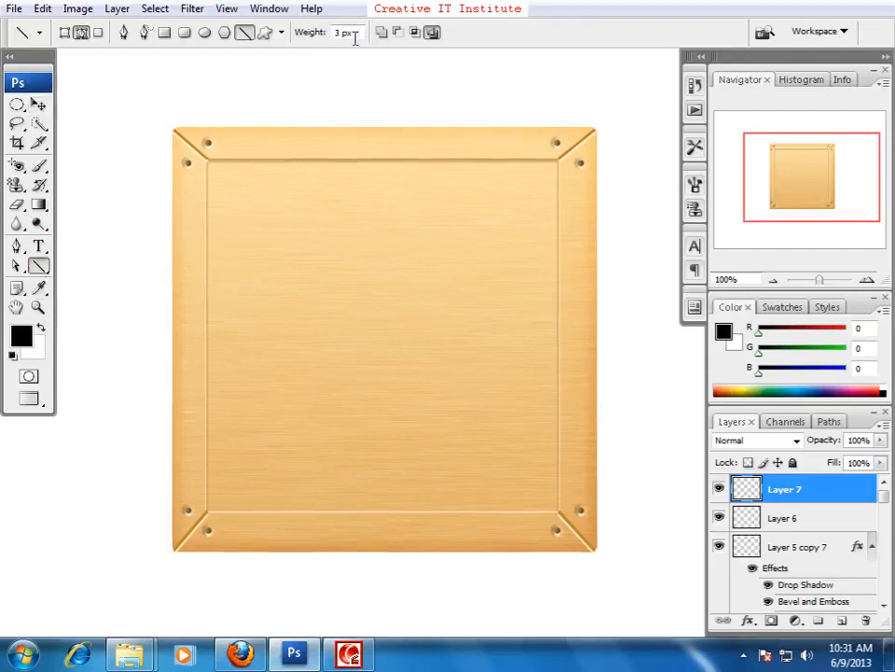
{"action": "left_click_drag", "start_coordinate": [207, 189], "coordinate": [517, 197]}
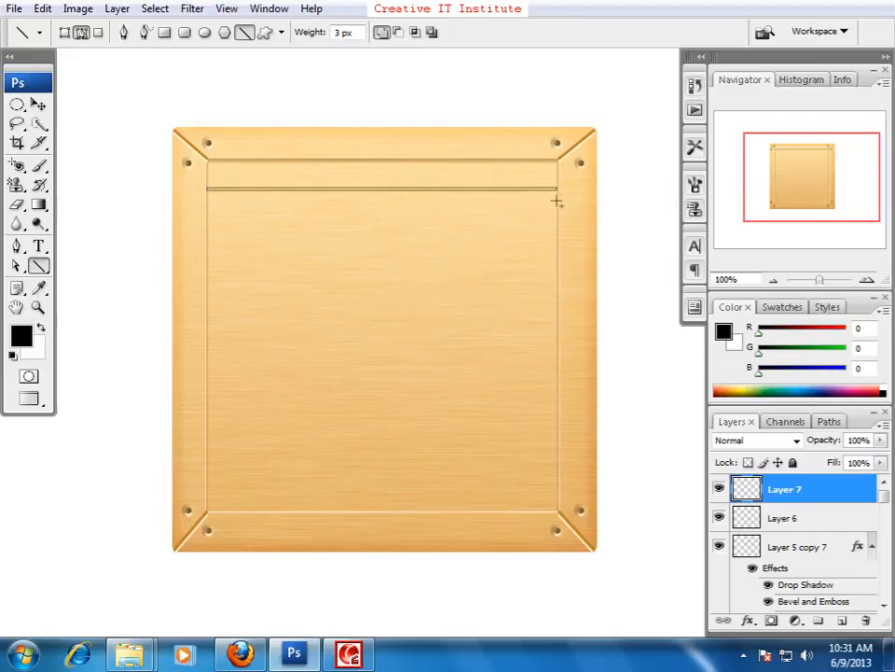
{"action": "key", "text": "ctrl+Return"}
{"action": "key", "text": "alt+BackSpace"}
{"action": "key", "text": "ctrl+d"}
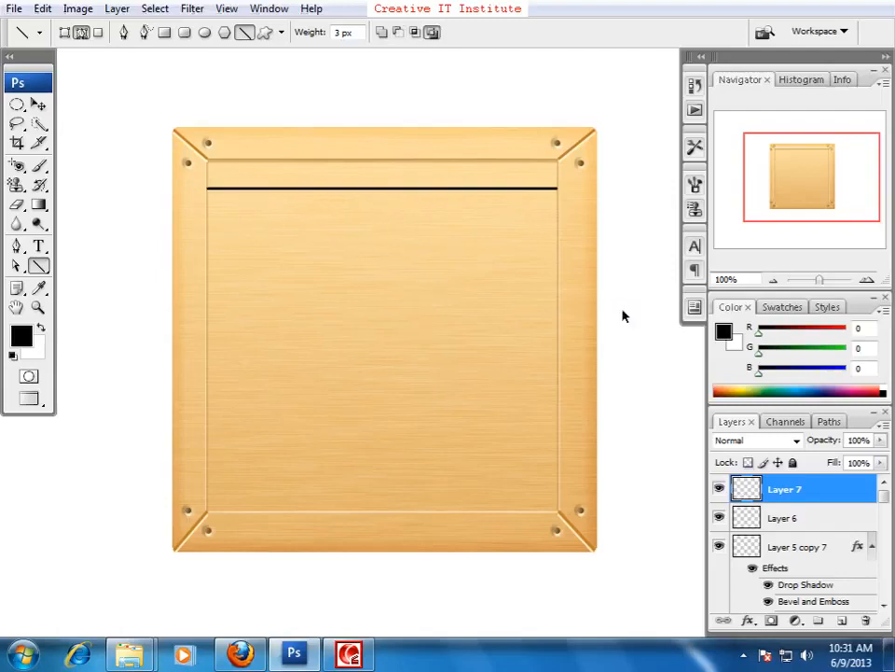
{"action": "left_click", "coordinate": [38, 104]}
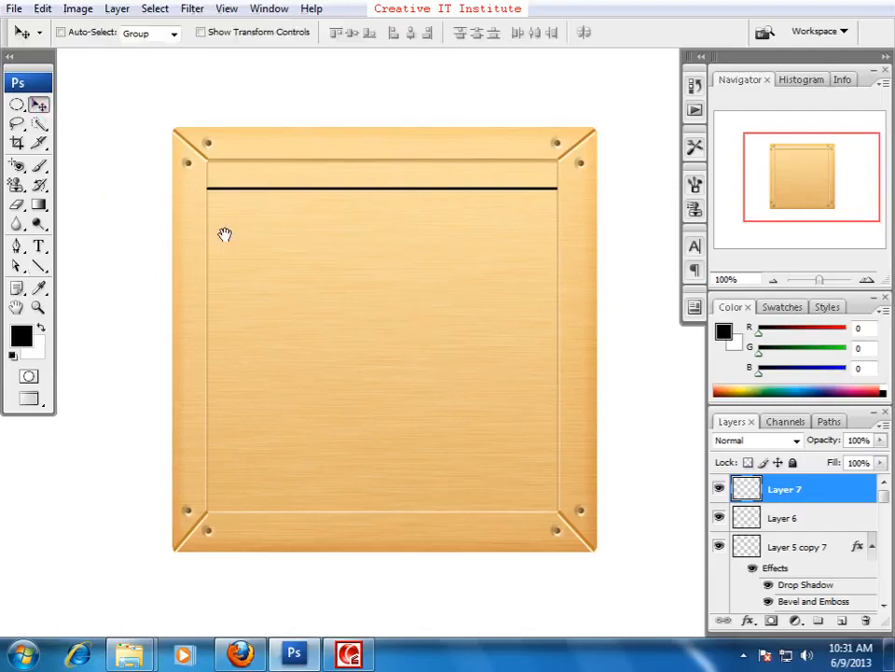
{"action": "left_click_drag", "start_coordinate": [224, 234], "coordinate": [238, 256]}
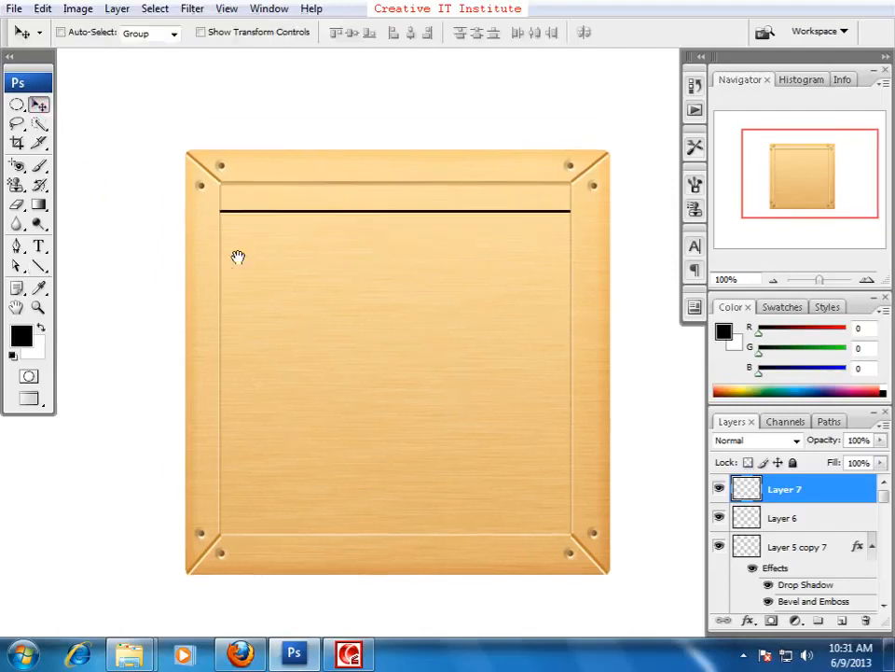
- Read step 19 of the tutorial in Firefox and enable a Drop Shadow on the black line's layer in Photoshop
{"action": "left_click", "coordinate": [301, 654]}
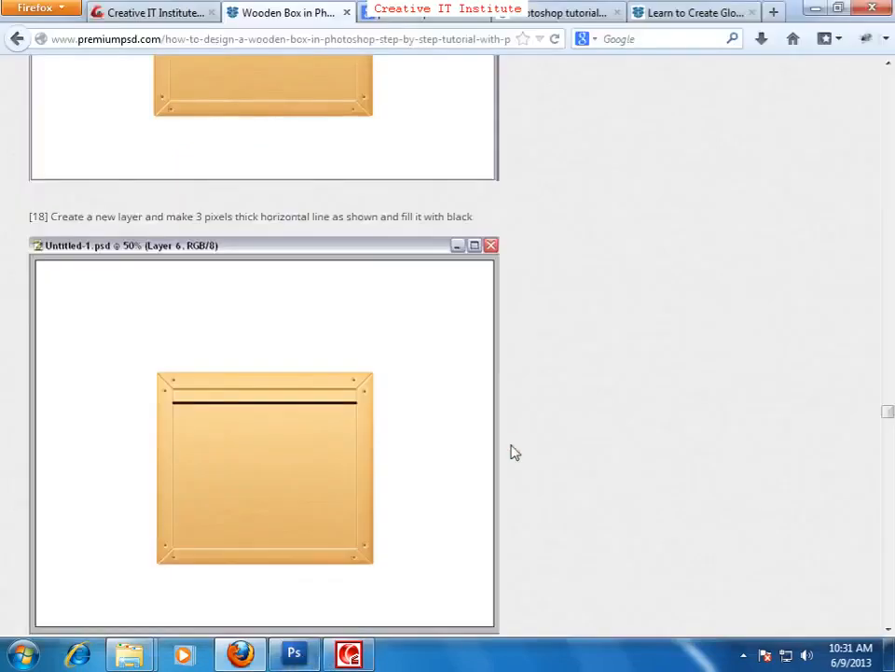
{"action": "scroll", "coordinate": [511, 452], "scroll_direction": "down", "scroll_amount": 5}
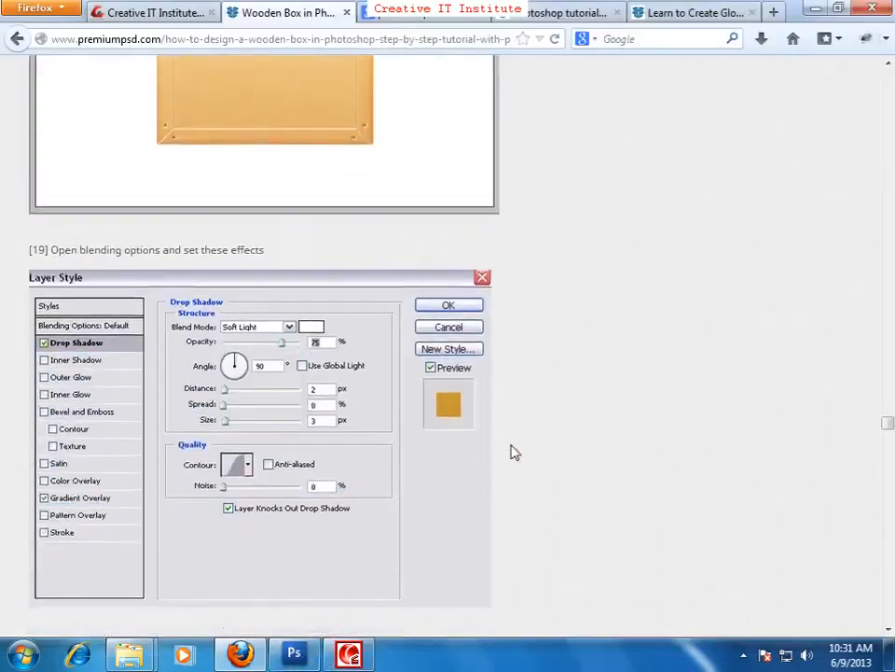
{"action": "scroll", "coordinate": [511, 452], "scroll_direction": "down", "scroll_amount": 1}
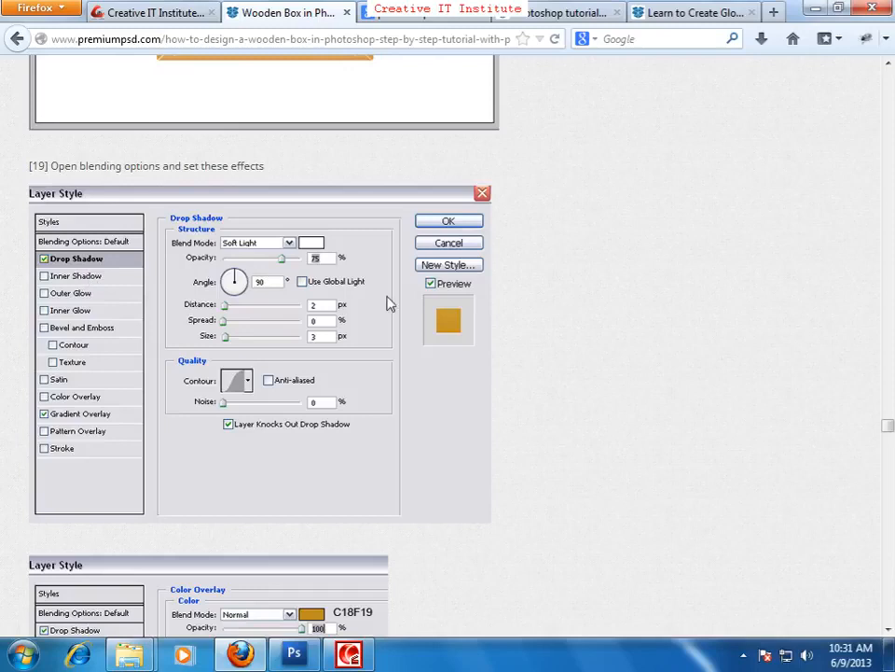
{"action": "key", "text": "alt+Tab"}
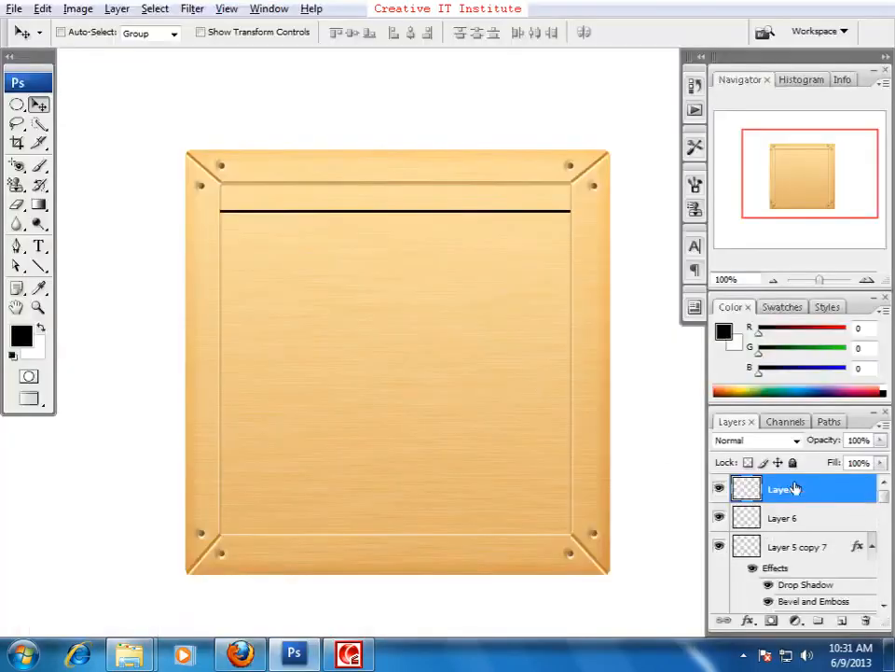
{"action": "left_click_drag", "start_coordinate": [526, 398], "coordinate": [422, 380]}
{"action": "double_click", "coordinate": [857, 503]}
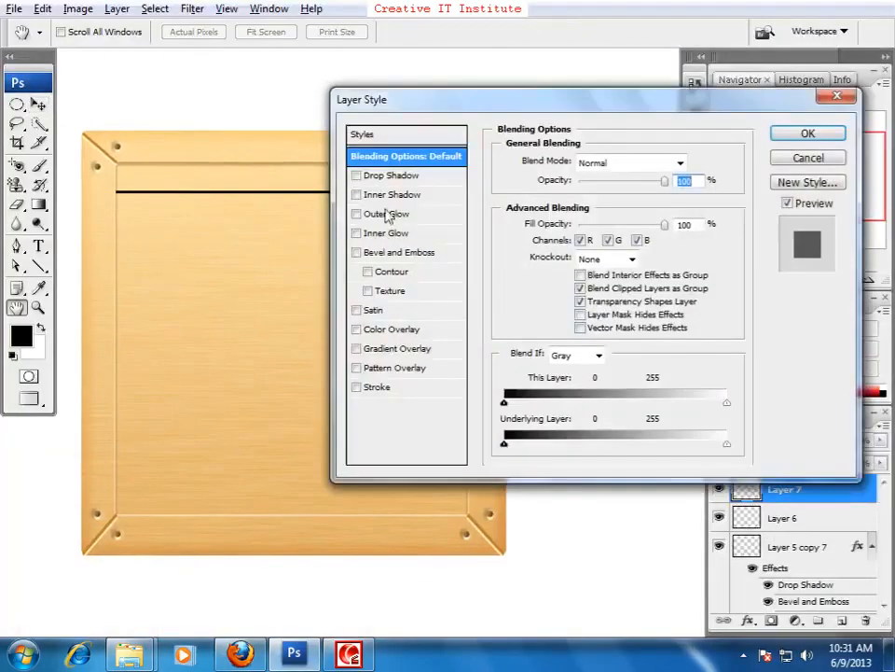
{"action": "left_click", "coordinate": [390, 175]}
{"action": "left_click_drag", "start_coordinate": [459, 110], "coordinate": [419, 216]}
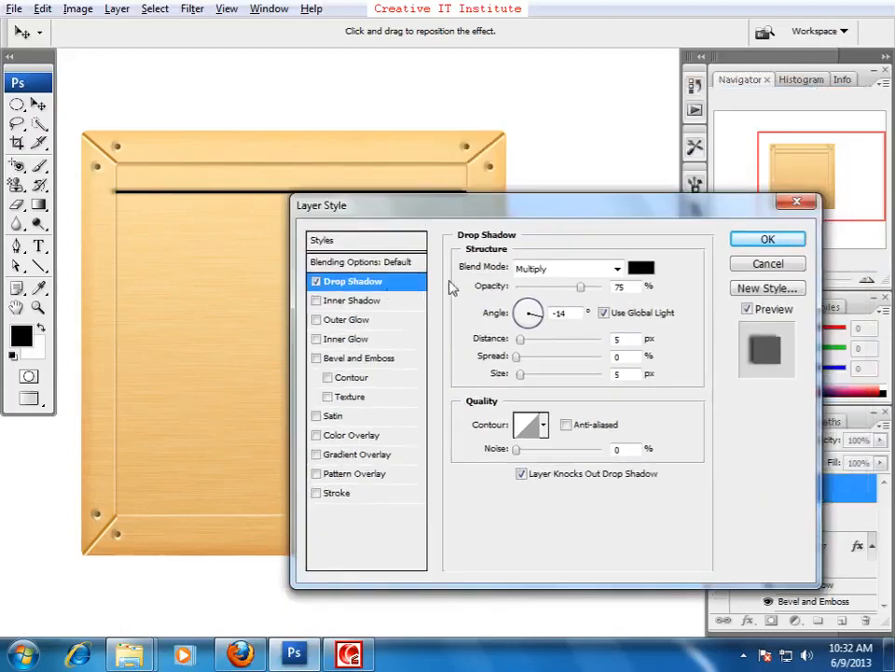
- Set the line's drop shadow to Soft Light blend mode with a white ffffff colour, following the tutorial
{"action": "key", "text": "alt+Tab"}
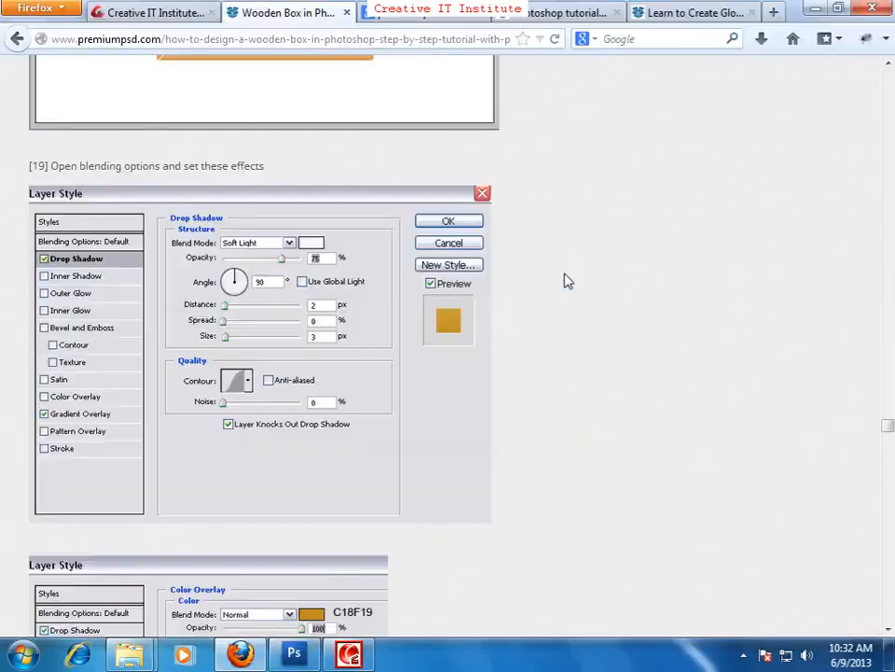
{"action": "key", "text": "alt+Tab"}
{"action": "left_click", "coordinate": [563, 273]}
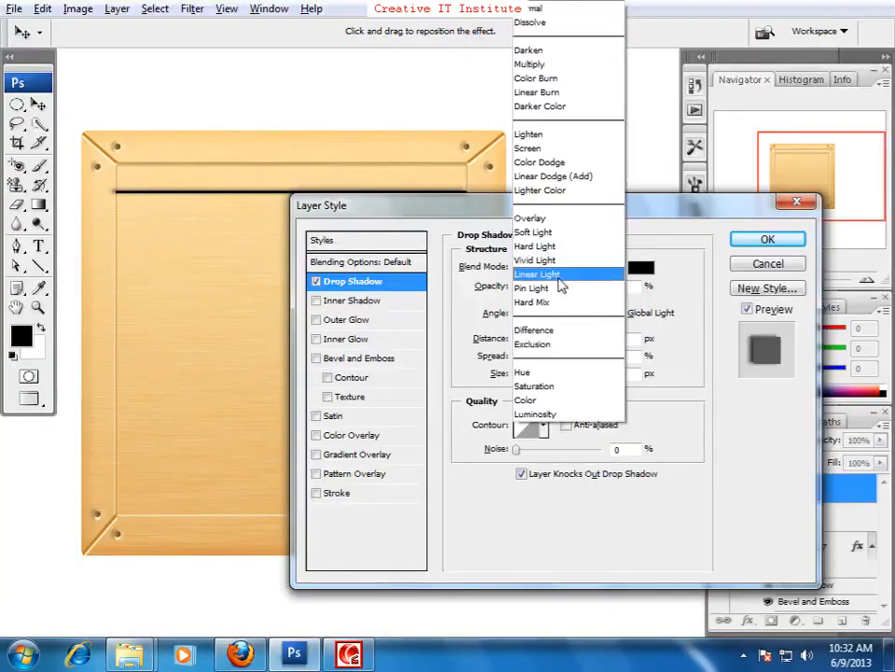
{"action": "left_click", "coordinate": [565, 235]}
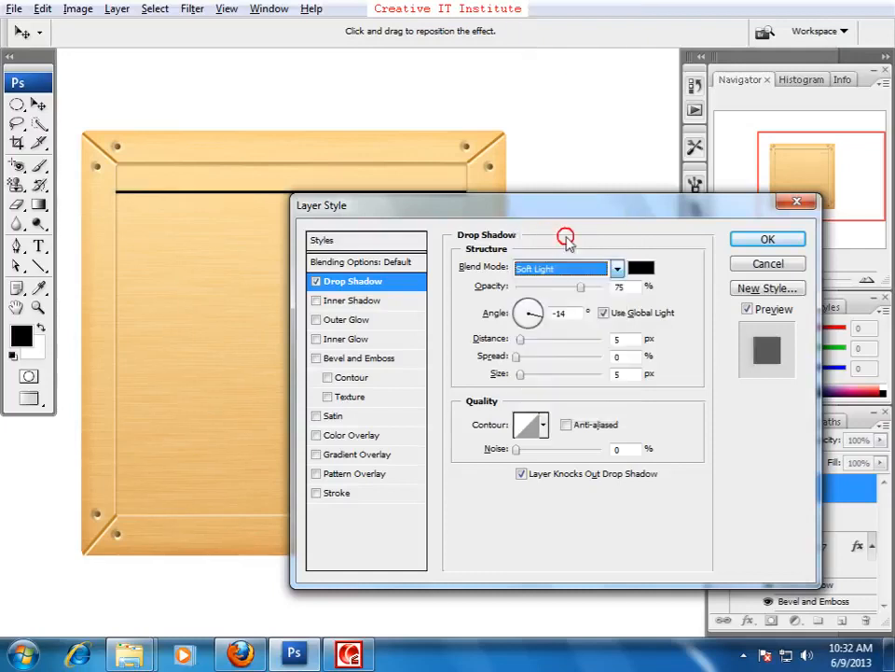
{"action": "left_click", "coordinate": [641, 267]}
{"action": "left_click", "coordinate": [320, 225]}
{"action": "left_click", "coordinate": [224, 154]}
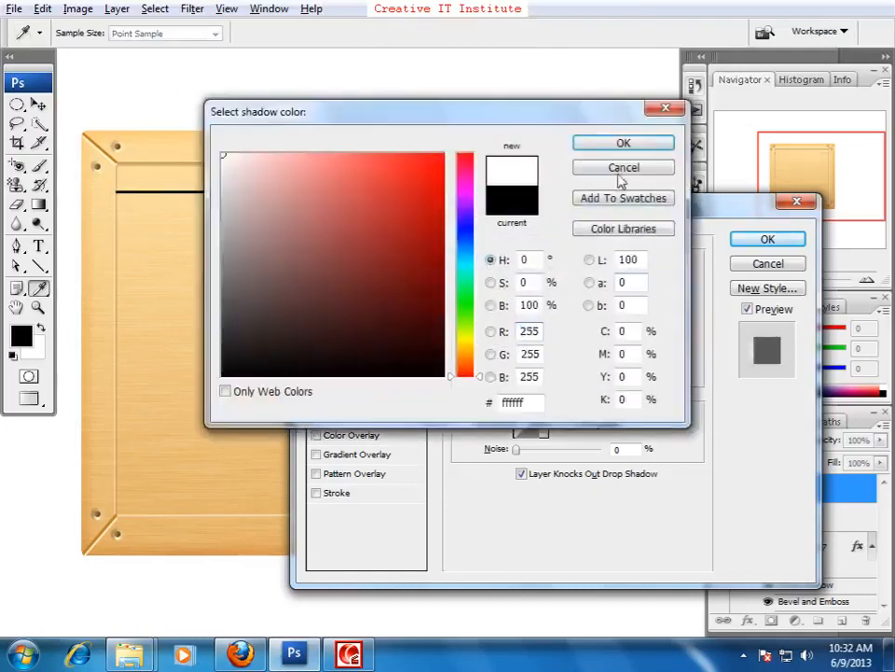
{"action": "left_click", "coordinate": [620, 143]}
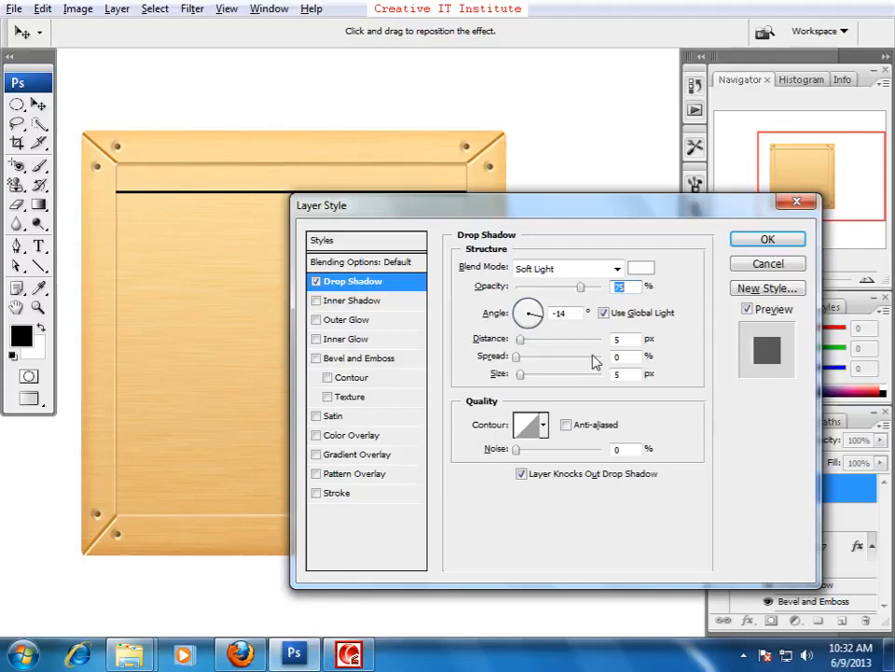
- Turn off global light for the drop shadow and set its angle to 90°, distance to 2 px and size to 3 px
{"action": "key", "text": "alt+Tab"}
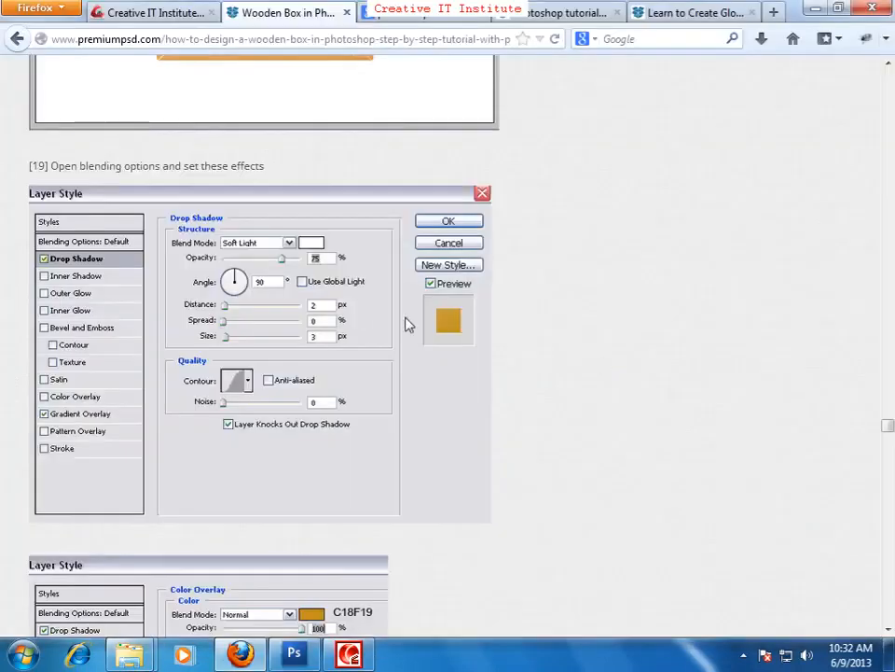
{"action": "key", "text": "alt+Tab"}
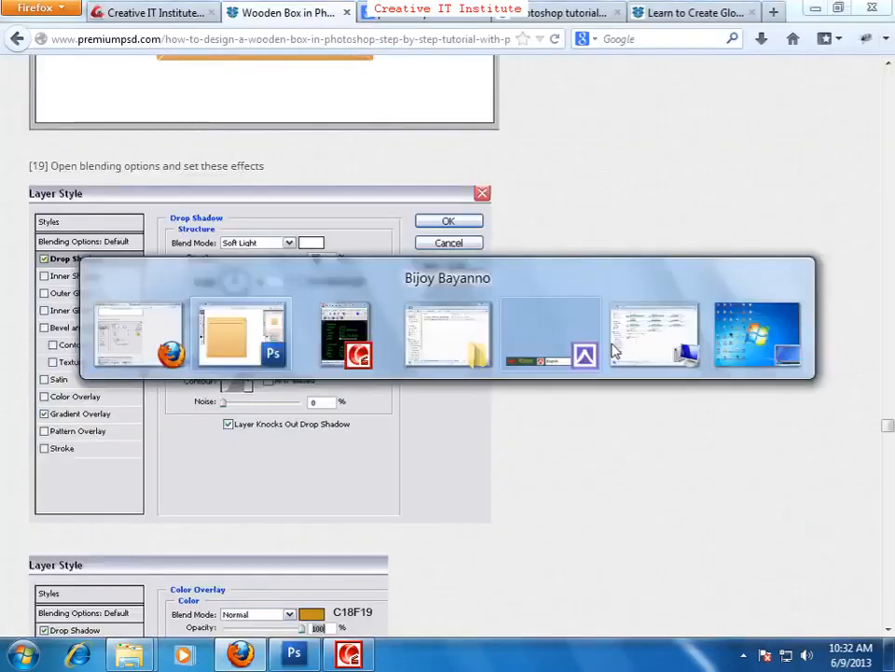
{"action": "left_click", "coordinate": [604, 312]}
{"action": "left_click", "coordinate": [573, 313]}
{"action": "type", "text": "90"}
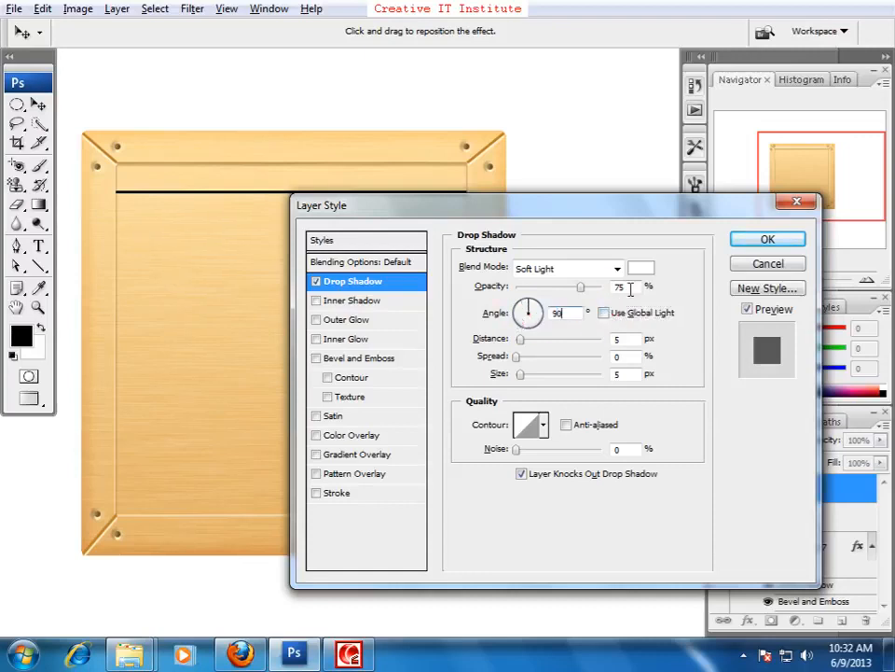
{"action": "key", "text": "alt+Tab"}
{"action": "key", "text": "alt+Tab"}
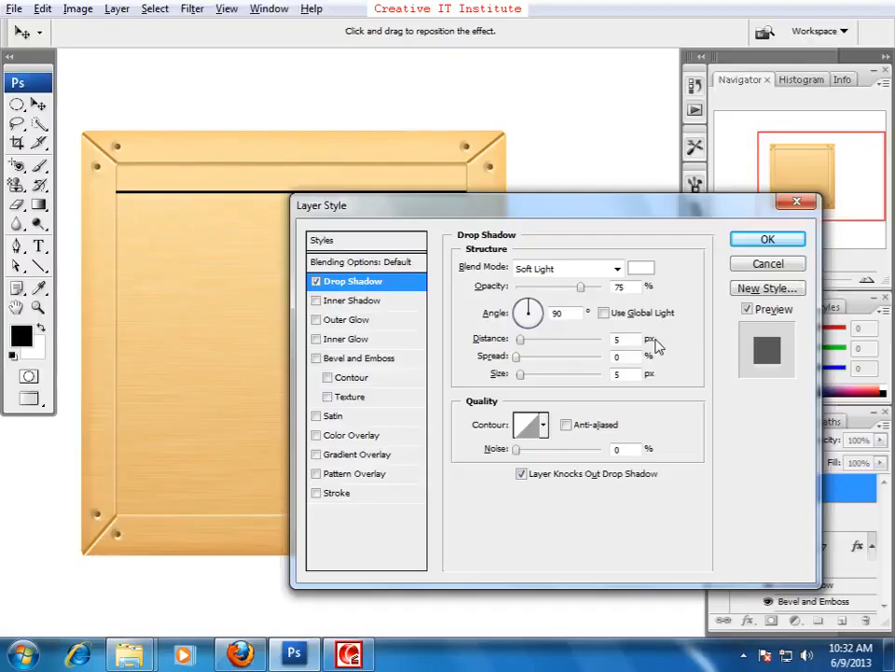
{"action": "type", "text": "2"}
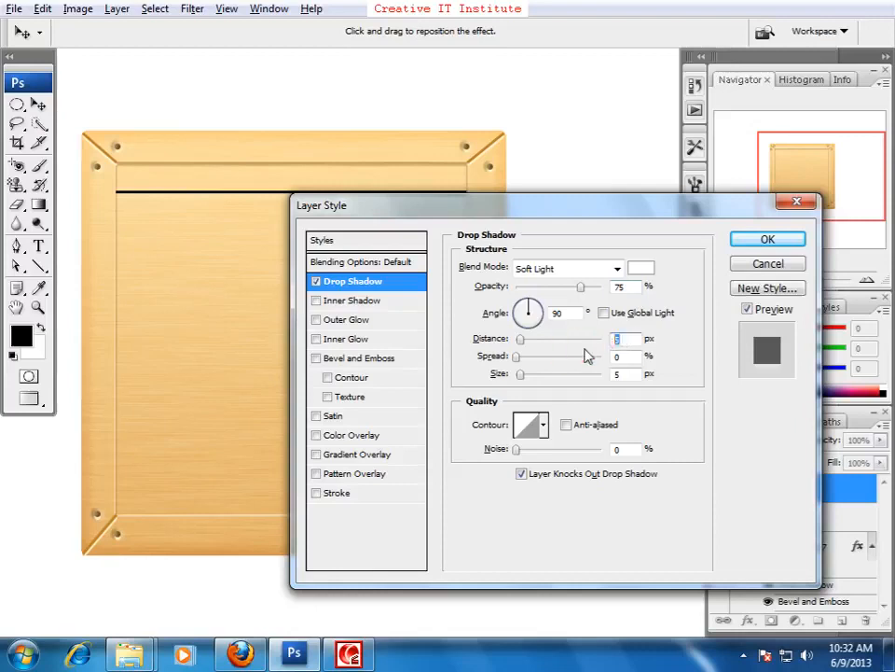
{"action": "left_click", "coordinate": [618, 374]}
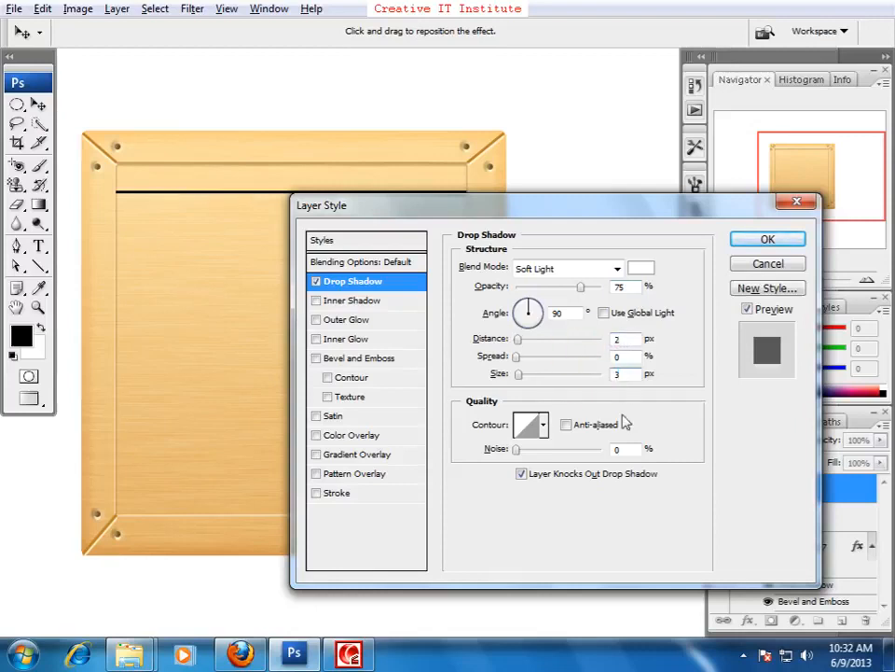
- Compare the line with the drop shadow off and on, and choose the tutorial's S-shaped contour for the shadow
{"action": "left_click_drag", "start_coordinate": [372, 207], "coordinate": [416, 203]}
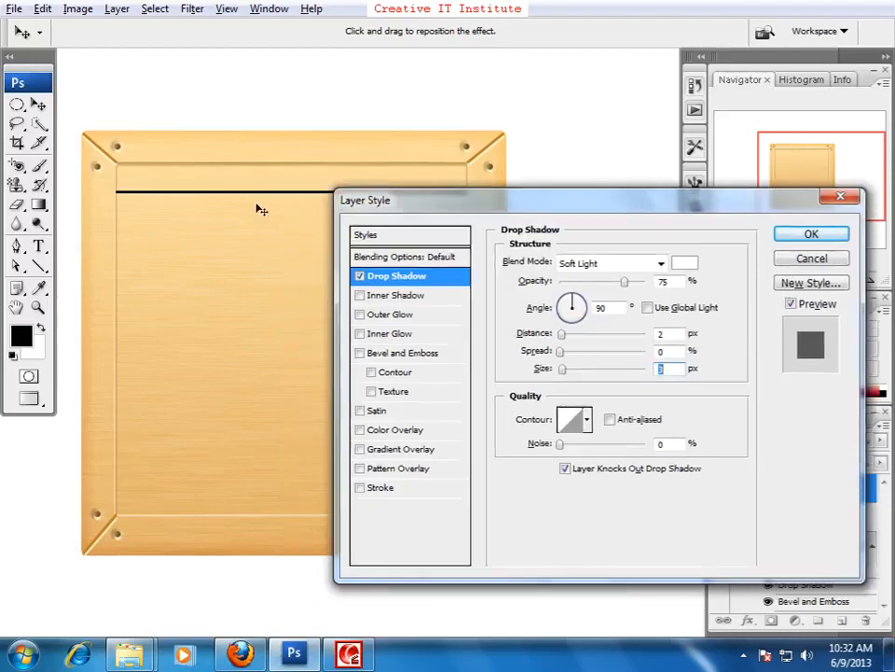
{"action": "left_click", "coordinate": [360, 276]}
{"action": "left_click", "coordinate": [360, 277]}
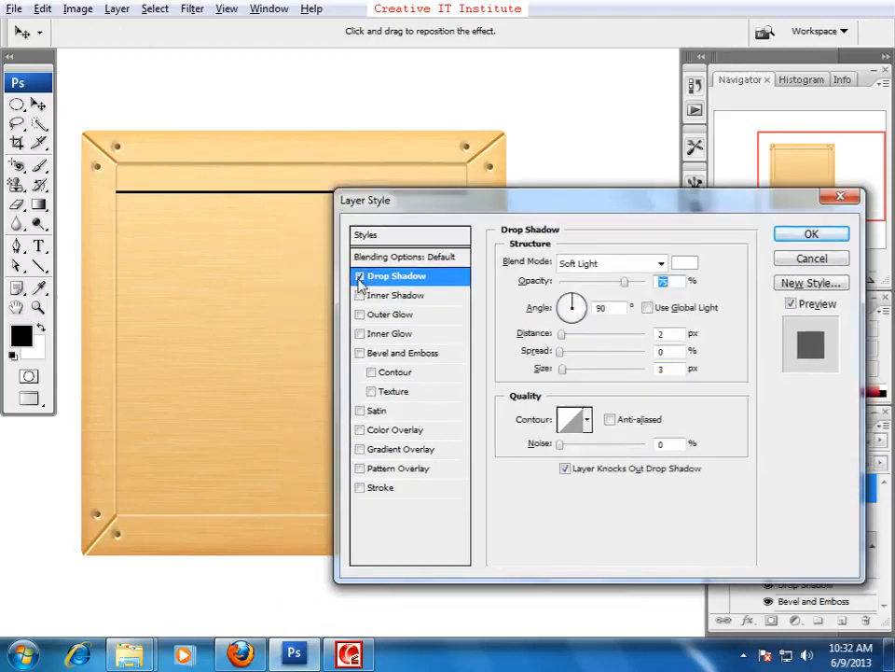
{"action": "left_click_drag", "start_coordinate": [491, 222], "coordinate": [444, 225]}
{"action": "key", "text": "alt+Tab"}
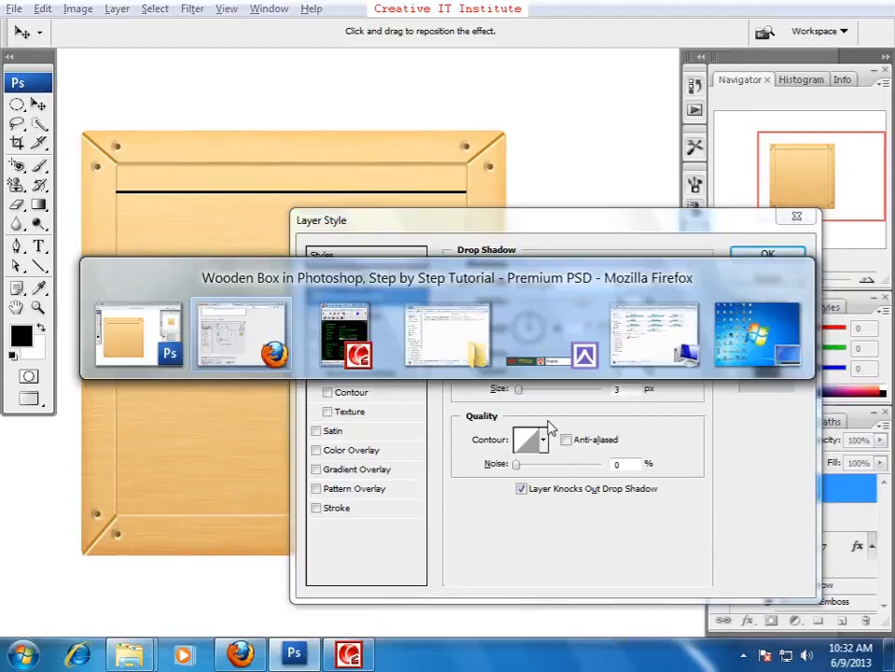
{"action": "key", "text": "alt+Tab"}
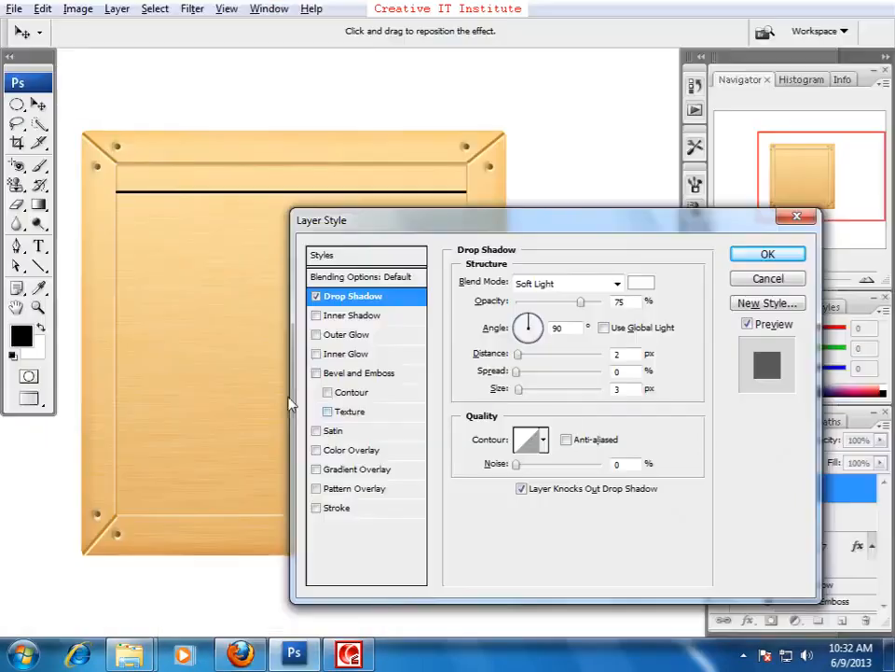
{"action": "left_click", "coordinate": [544, 441]}
{"action": "left_click", "coordinate": [582, 479]}
{"action": "left_click", "coordinate": [703, 471]}
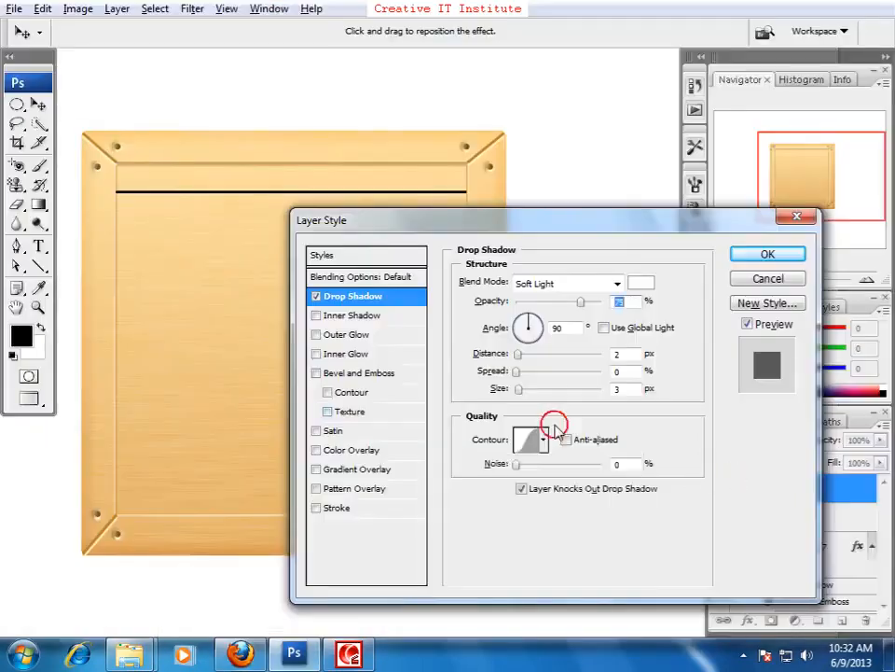
- Check the tutorial's Color Overlay settings in Firefox and enable Color Overlay on the line's layer in Photoshop
{"action": "key", "text": "alt+Tab"}
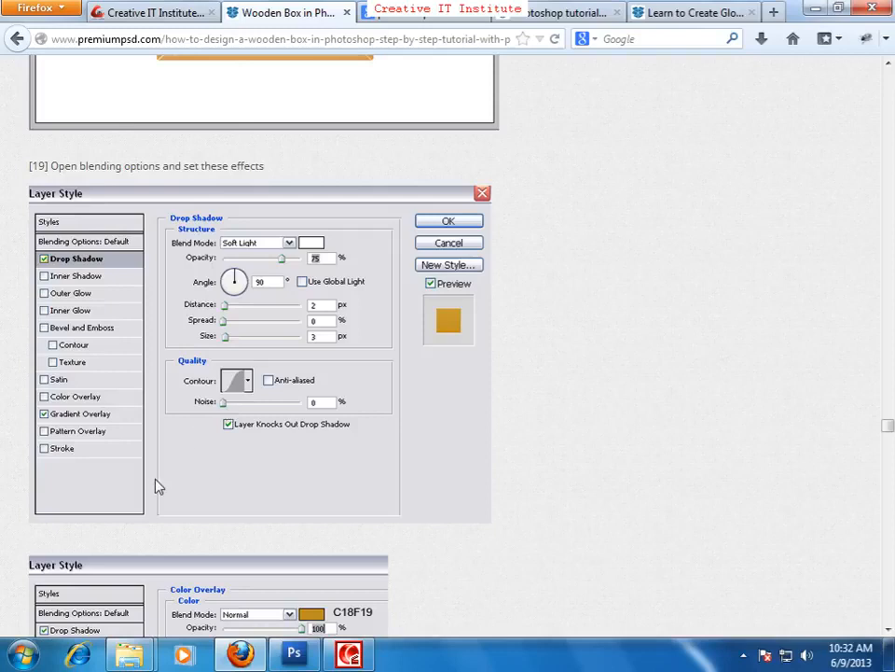
{"action": "scroll", "coordinate": [166, 484], "scroll_direction": "down", "scroll_amount": 5}
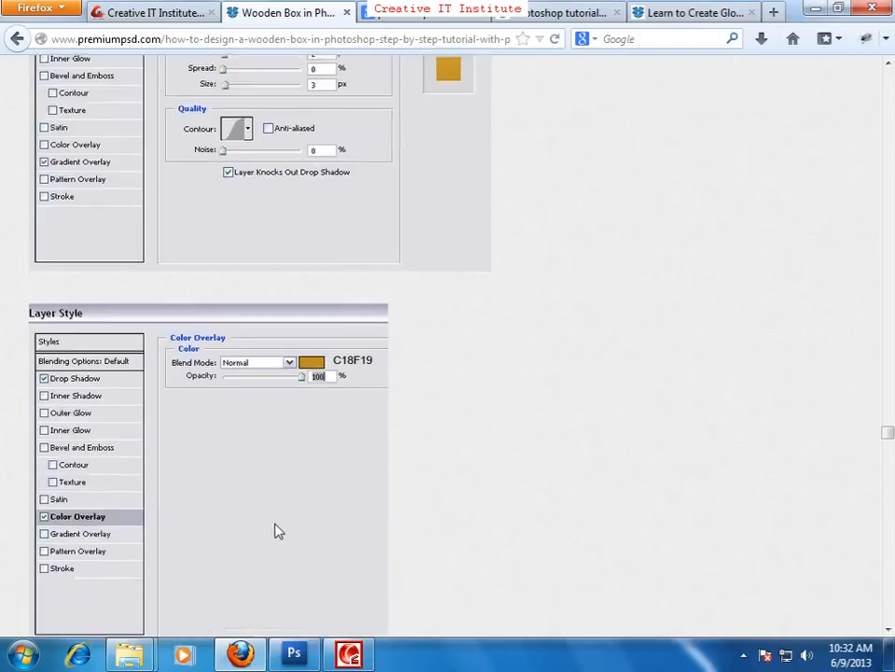
{"action": "scroll", "coordinate": [278, 529], "scroll_direction": "down", "scroll_amount": 2}
{"action": "key", "text": "alt+Tab"}
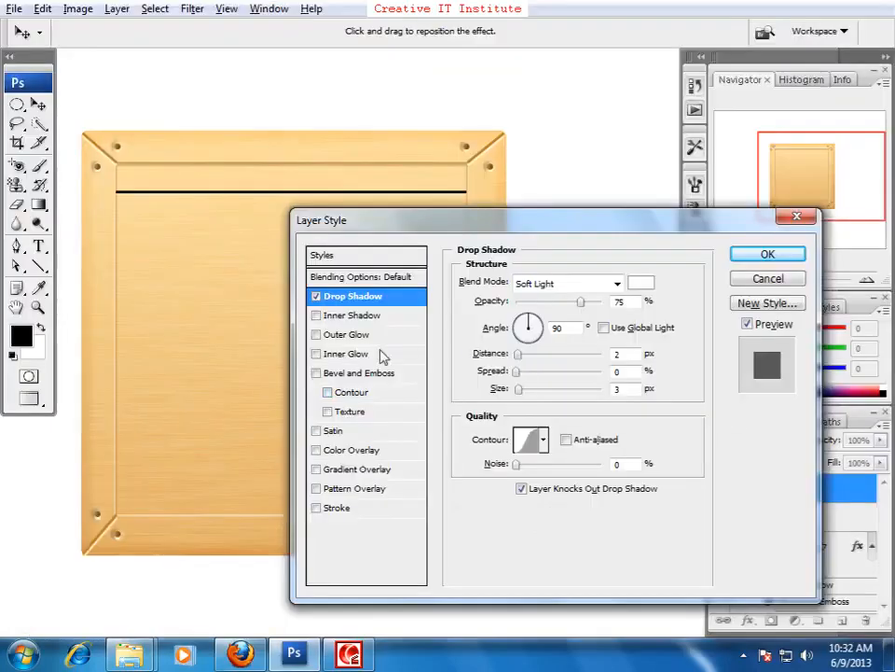
{"action": "key", "text": "alt+Tab"}
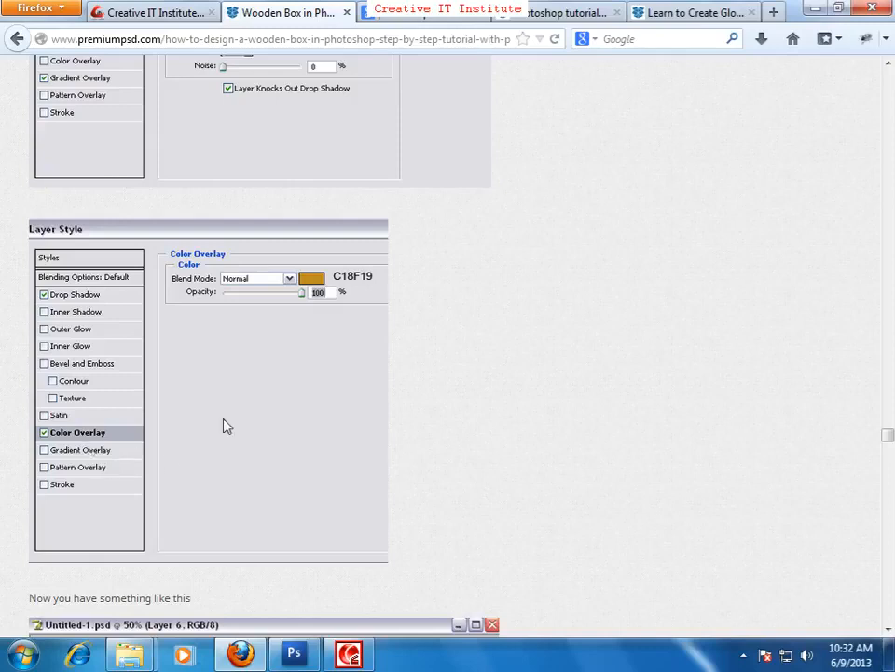
{"action": "scroll", "coordinate": [227, 426], "scroll_direction": "up", "scroll_amount": 3}
{"action": "scroll", "coordinate": [95, 471], "scroll_direction": "down", "scroll_amount": 3}
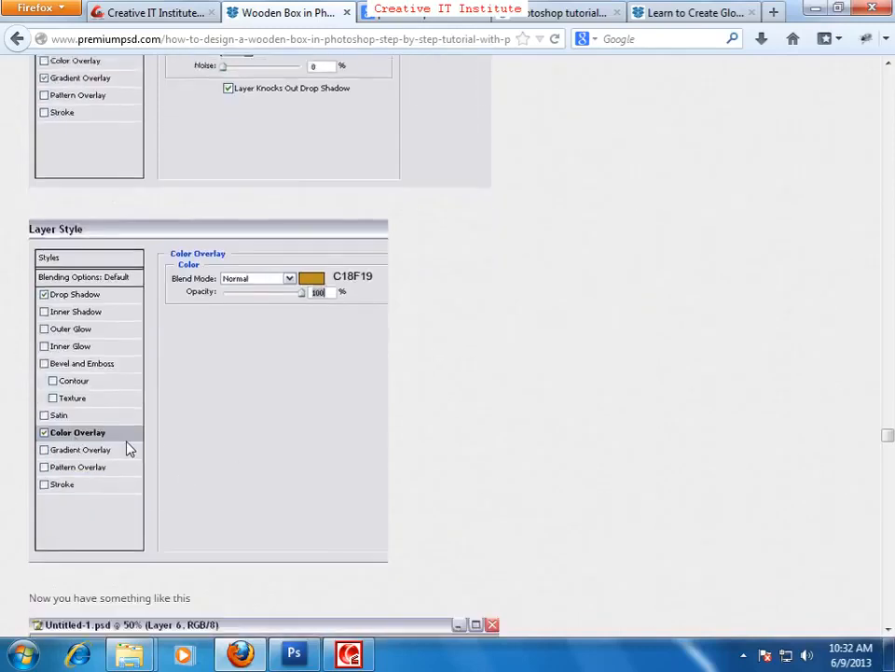
{"action": "key", "text": "alt+Tab"}
{"action": "left_click", "coordinate": [364, 451]}
- Set the line's colour overlay to the tutorial's golden brown C18F19 and apply the layer style
{"action": "key", "text": "alt+Tab"}
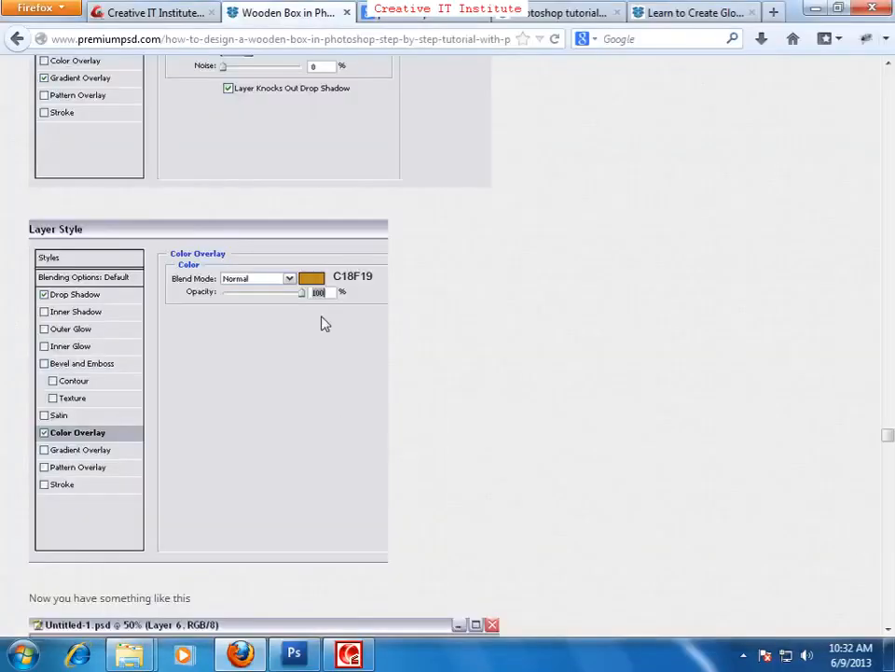
{"action": "key", "text": "alt+Tab"}
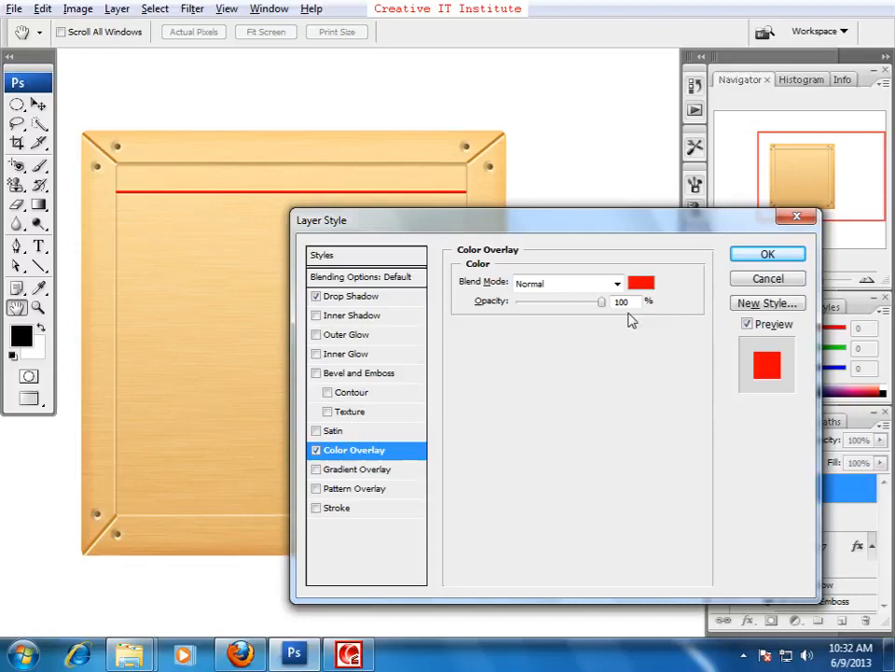
{"action": "left_click", "coordinate": [644, 279]}
{"action": "left_click_drag", "start_coordinate": [537, 400], "coordinate": [474, 411]}
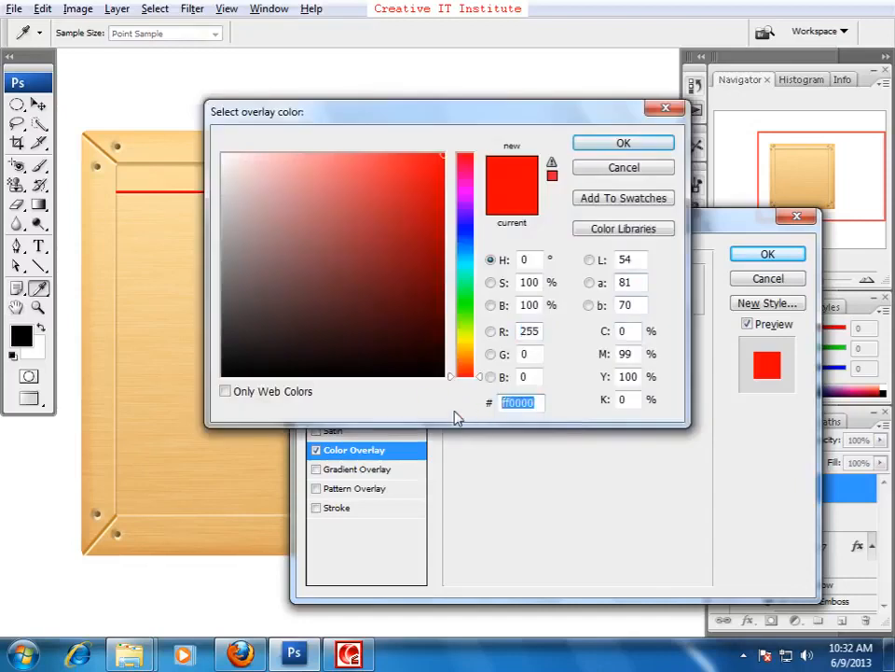
{"action": "type", "text": "c18f1e"}
{"action": "key", "text": "Return"}
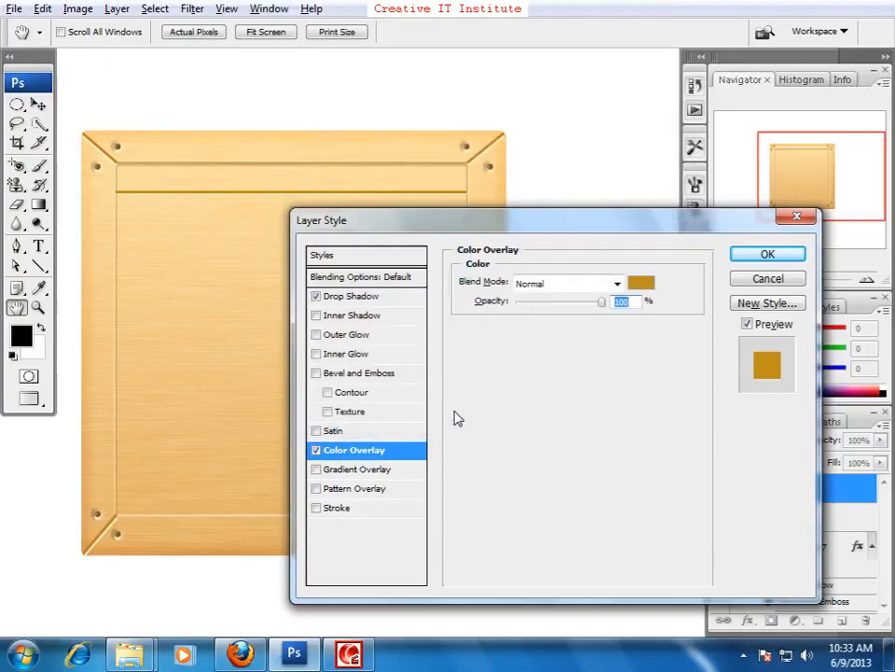
{"action": "left_click", "coordinate": [746, 256]}
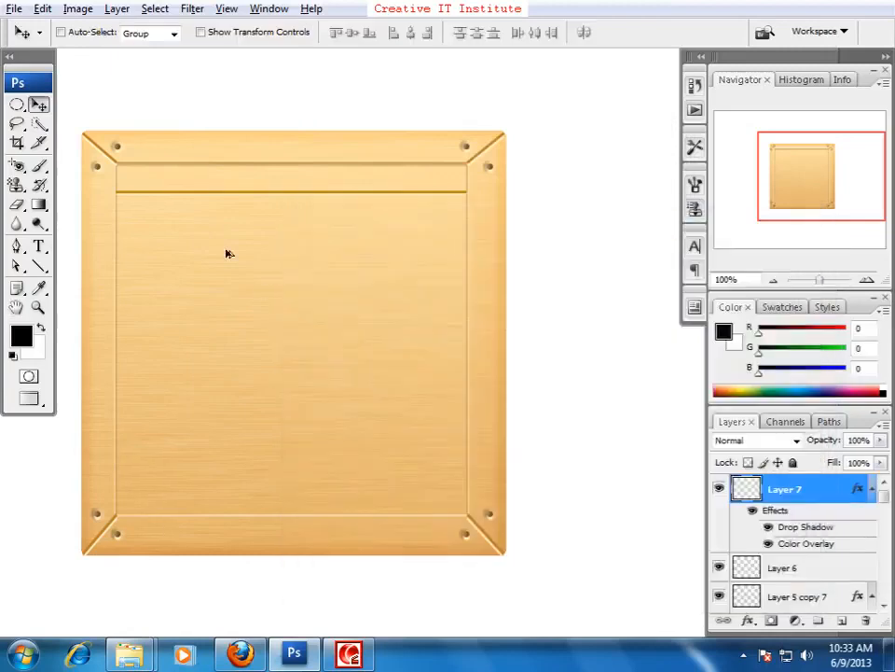
- Following step 20 of the tutorial in Firefox, duplicate the styled line nine times in Photoshop, placing the copies down the panel
{"action": "key", "text": "alt+Tab"}
{"action": "scroll", "coordinate": [370, 478], "scroll_direction": "down", "scroll_amount": 5}
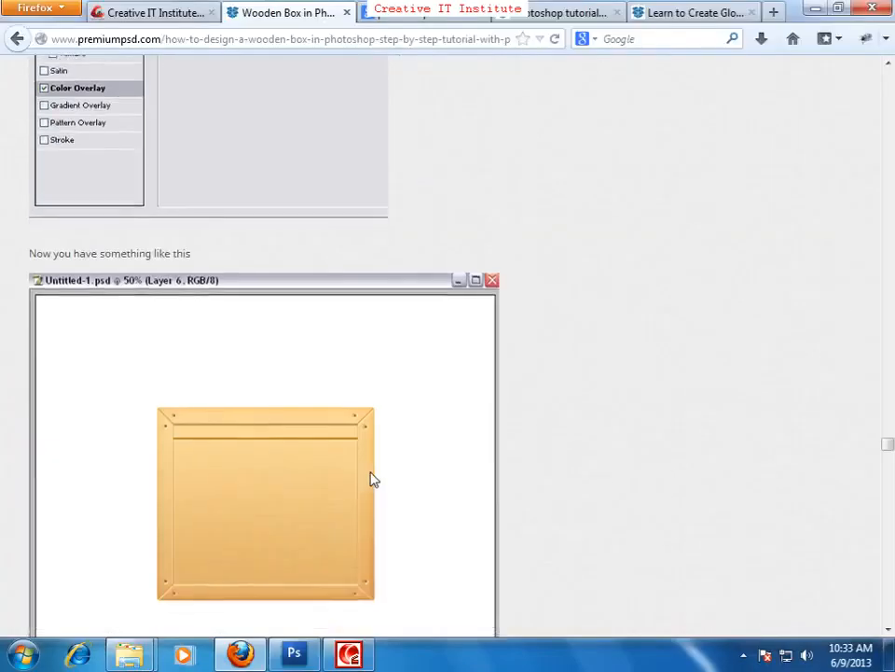
{"action": "scroll", "coordinate": [336, 460], "scroll_direction": "down", "scroll_amount": 4}
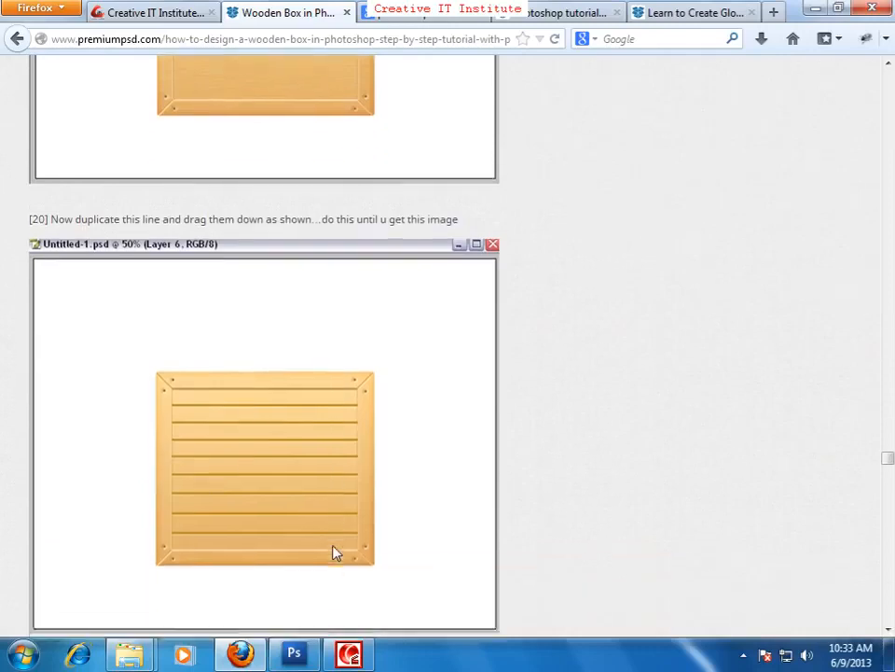
{"action": "key", "text": "alt+Tab"}
{"action": "left_click_drag", "start_coordinate": [364, 195], "coordinate": [361, 253]}
{"action": "key", "text": "ctrl+j"}
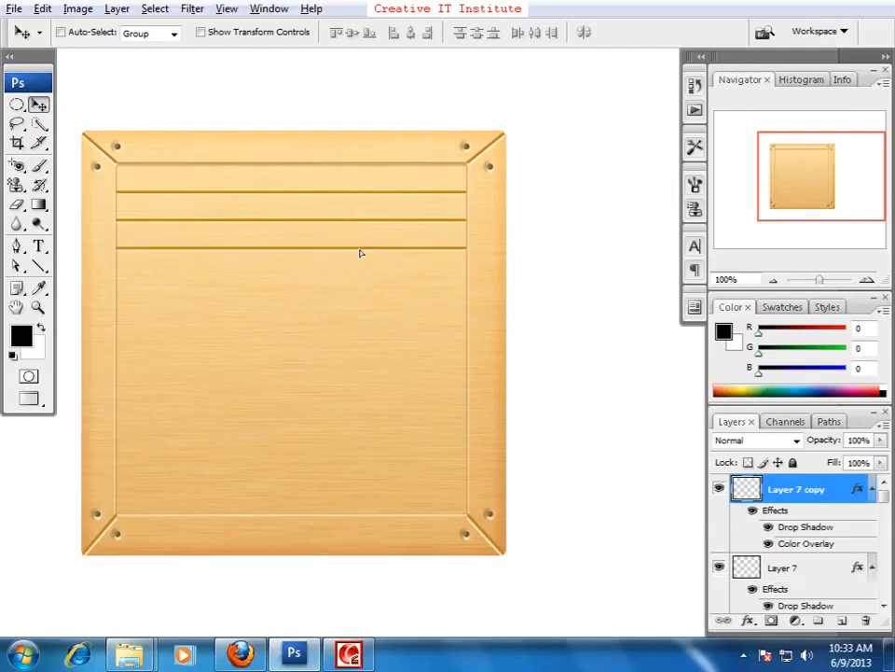
{"action": "key", "text": "ctrl+j"}
{"action": "left_click_drag", "start_coordinate": [360, 252], "coordinate": [351, 485]}
{"action": "key", "text": "ctrl+j"}
{"action": "key", "text": "ctrl+j"}
{"action": "key", "text": "ctrl+j"}
{"action": "key", "text": "ctrl+j"}
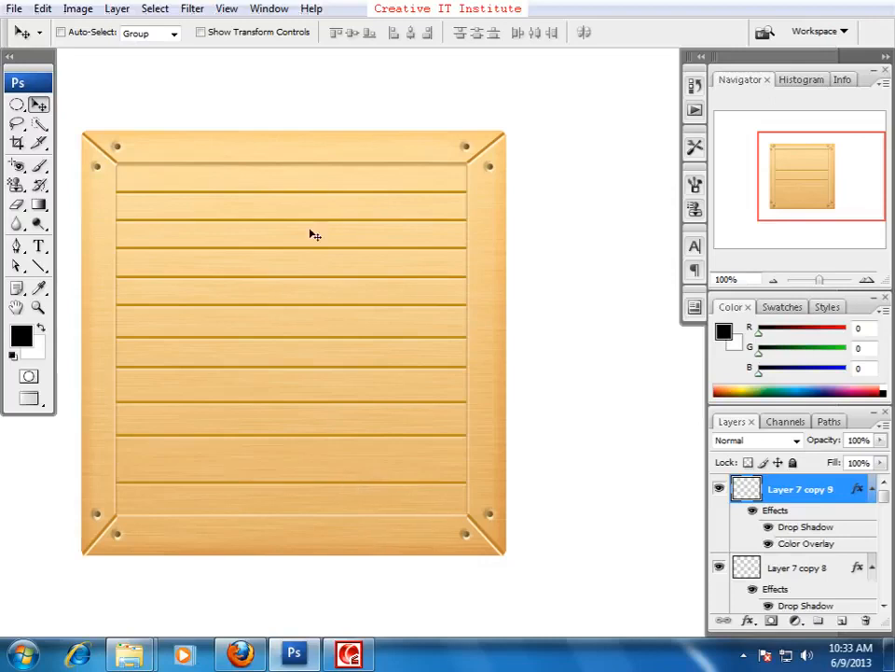
- Select all ten line layers, Layer 7 through Layer 7 copy 9, and distribute them evenly by their top edges
{"action": "scroll", "coordinate": [830, 511], "scroll_direction": "down", "scroll_amount": 10}
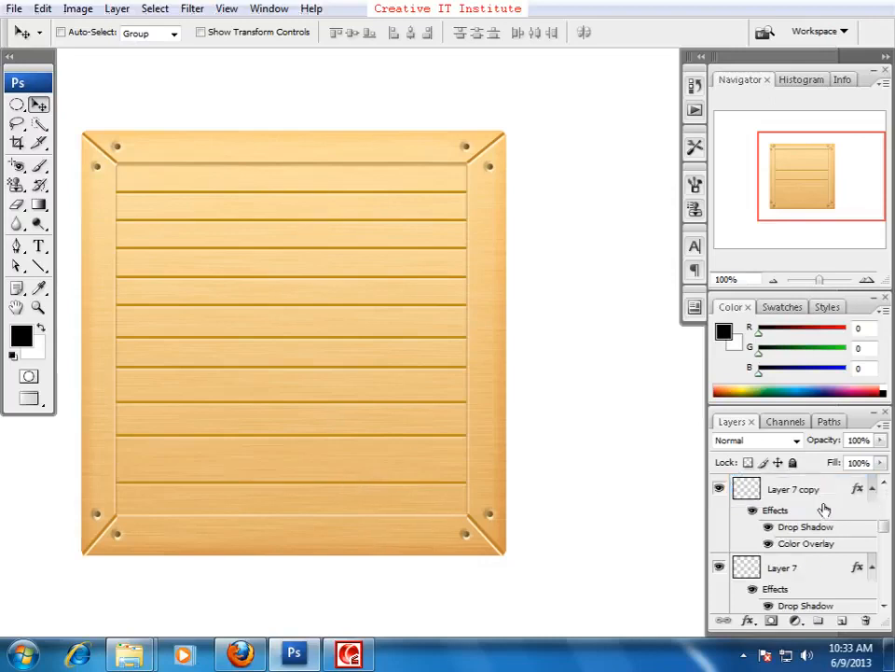
{"action": "left_click", "coordinate": [799, 490], "text": "shift"}
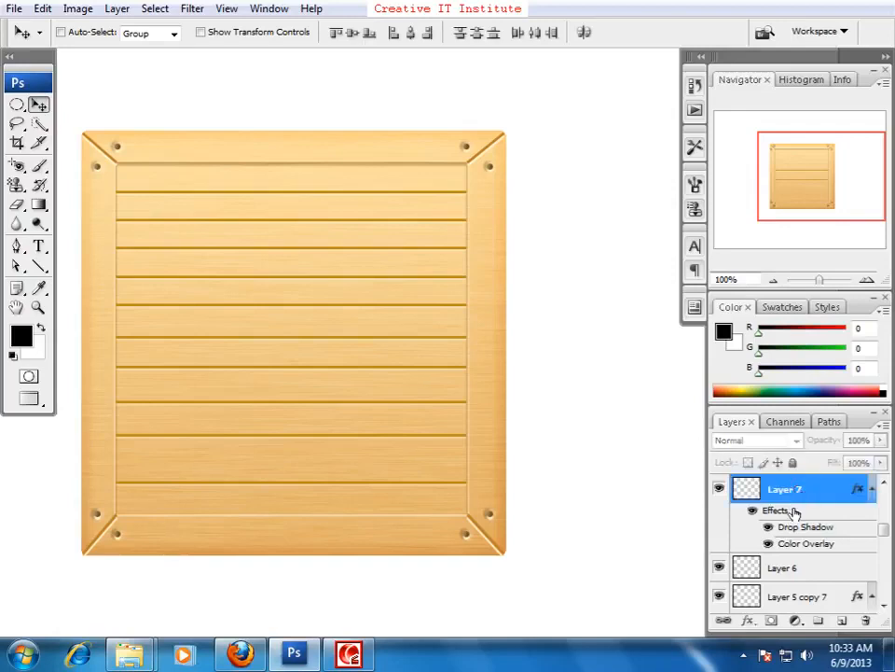
{"action": "scroll", "coordinate": [798, 522], "scroll_direction": "up", "scroll_amount": 3}
{"action": "scroll", "coordinate": [799, 524], "scroll_direction": "up", "scroll_amount": 5}
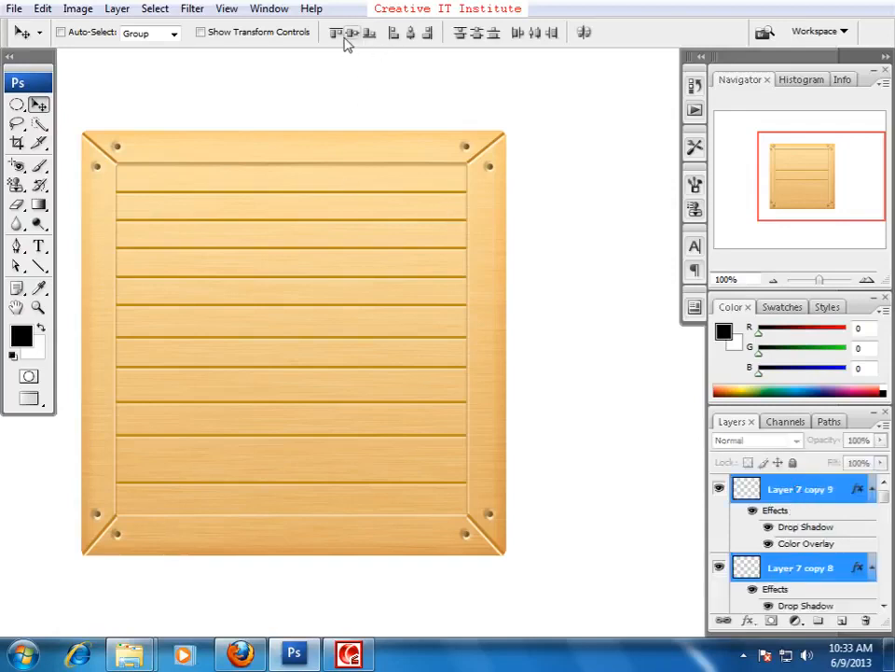
{"action": "left_click", "coordinate": [462, 37]}
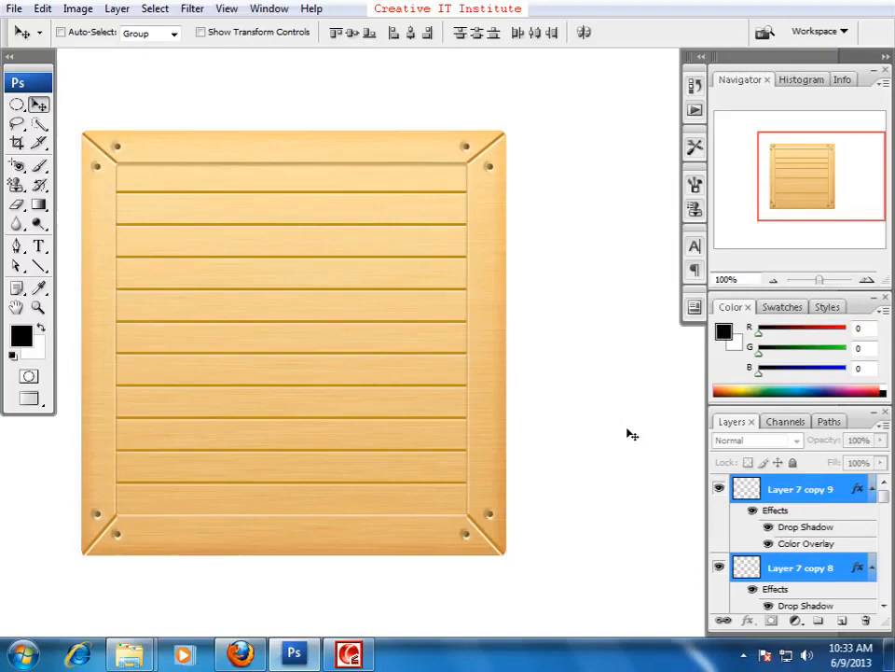
- Nudge the ten selected lines down 3 px together to centre them within the frame
{"action": "key", "text": "Down"}
{"action": "key", "text": "Down"}
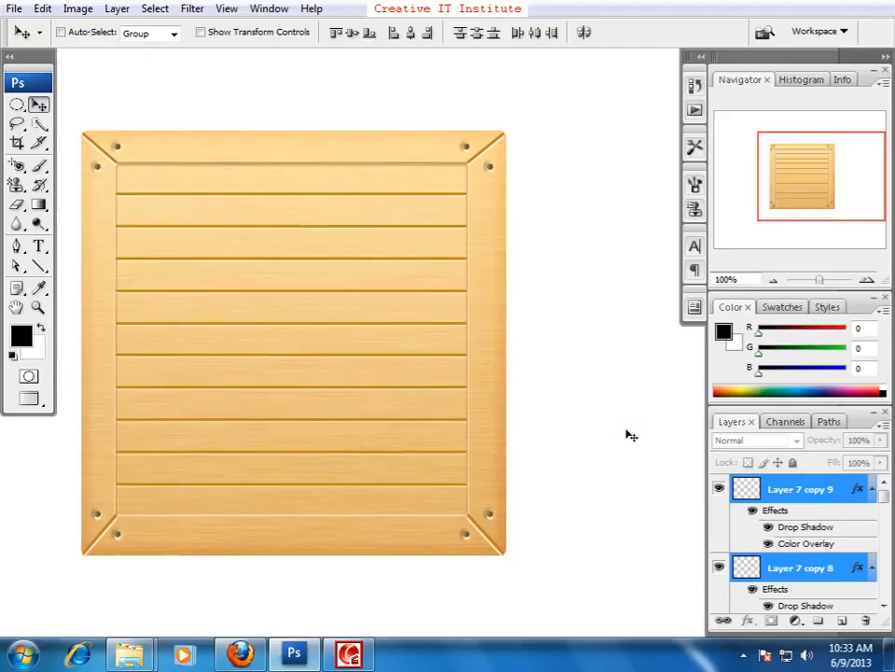
{"action": "key", "text": "Down"}
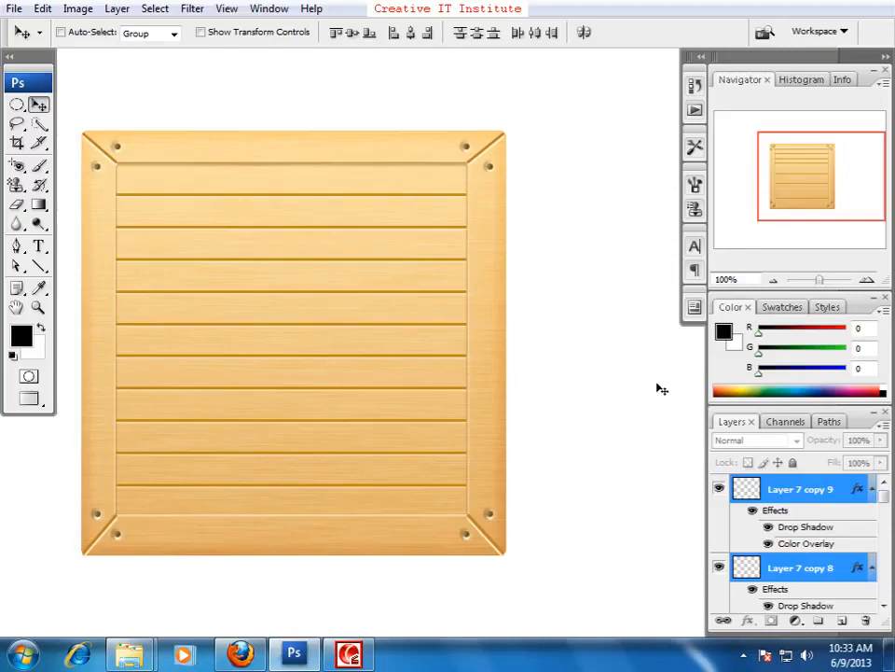
{"action": "left_click", "coordinate": [349, 654]}
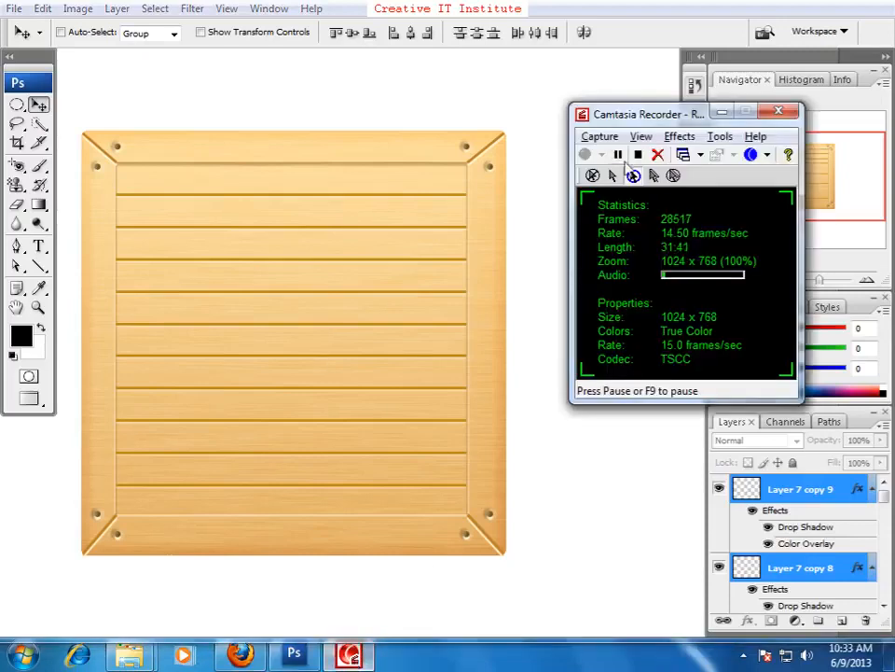
{"action": "left_click", "coordinate": [585, 154]}
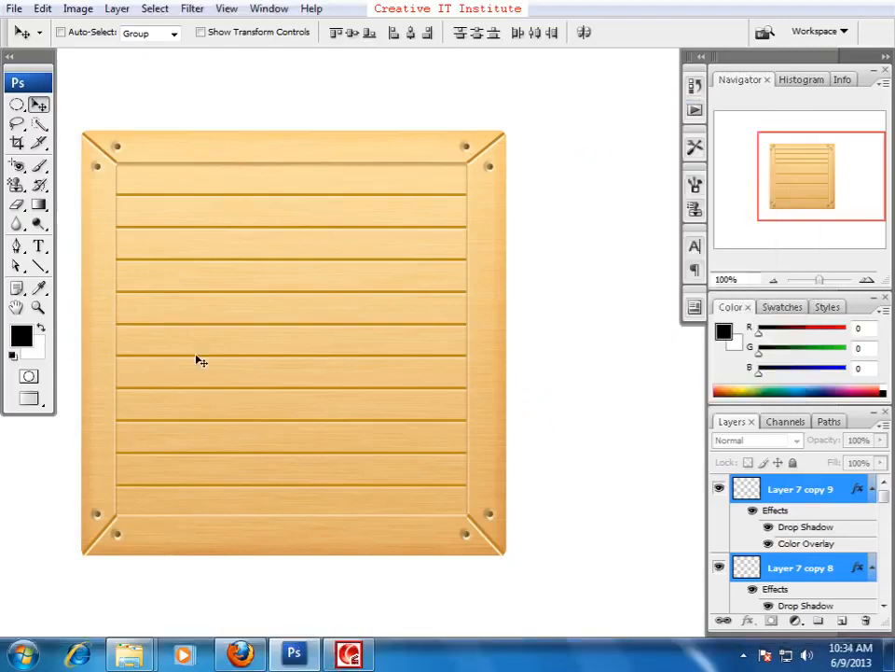
- Read step 21 of the tutorial in Firefox and create a new empty layer above Layer 7 copy 9 in Photoshop
{"action": "left_click_drag", "start_coordinate": [253, 369], "coordinate": [325, 366]}
{"action": "left_click", "coordinate": [255, 643]}
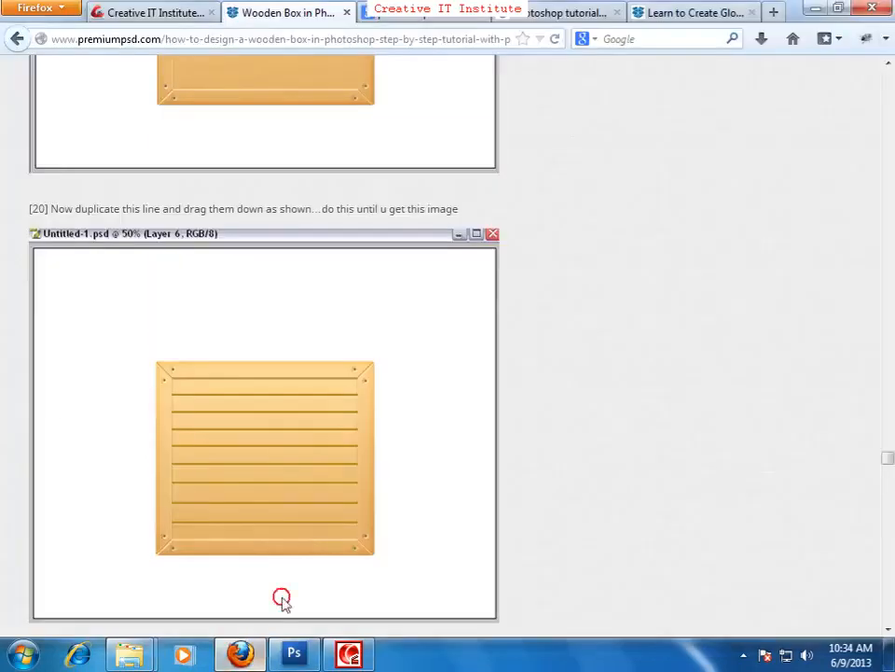
{"action": "scroll", "coordinate": [506, 428], "scroll_direction": "down", "scroll_amount": 5}
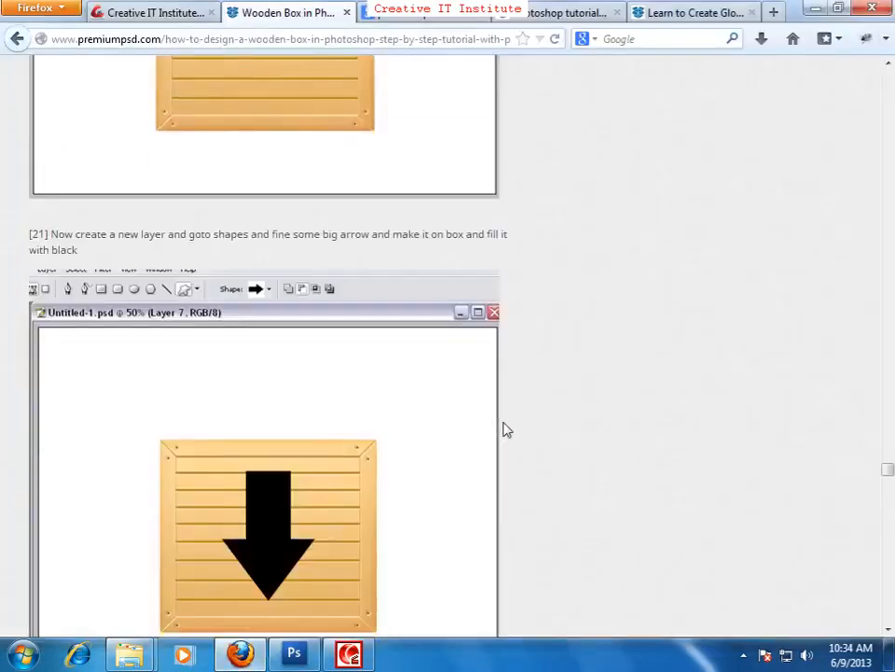
{"action": "scroll", "coordinate": [389, 432], "scroll_direction": "down", "scroll_amount": 3}
{"action": "key", "text": "alt+Tab"}
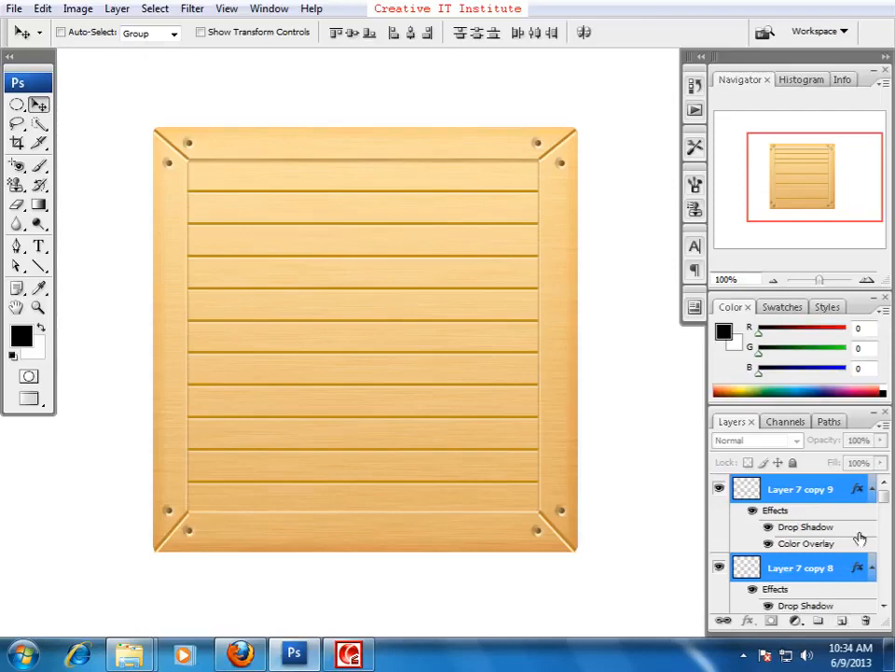
{"action": "left_click", "coordinate": [816, 489]}
{"action": "left_click", "coordinate": [842, 620]}
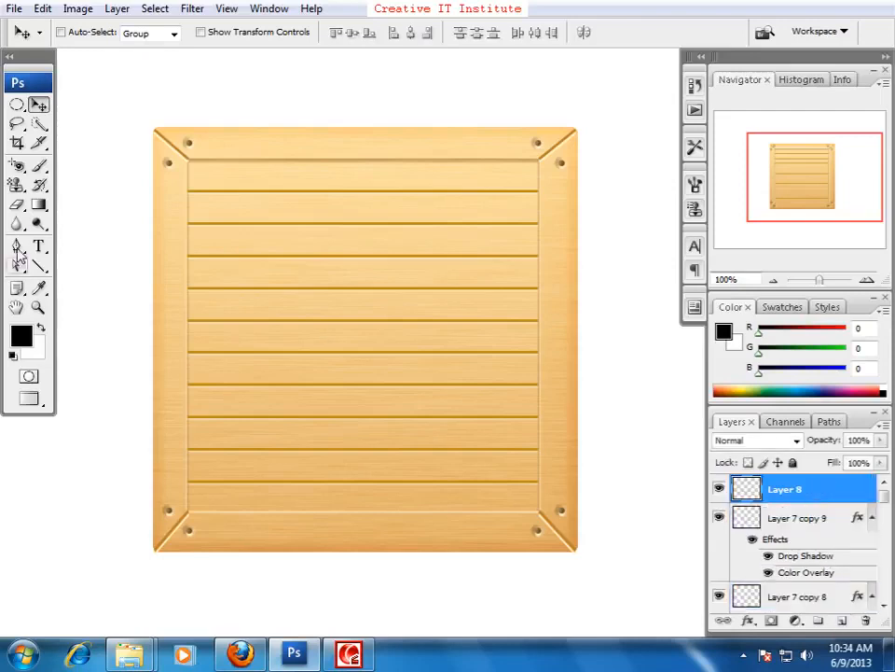
- Choose the thick block arrow as the custom shape and draw it as a large right-pointing path across the box
{"action": "left_click", "coordinate": [42, 268]}
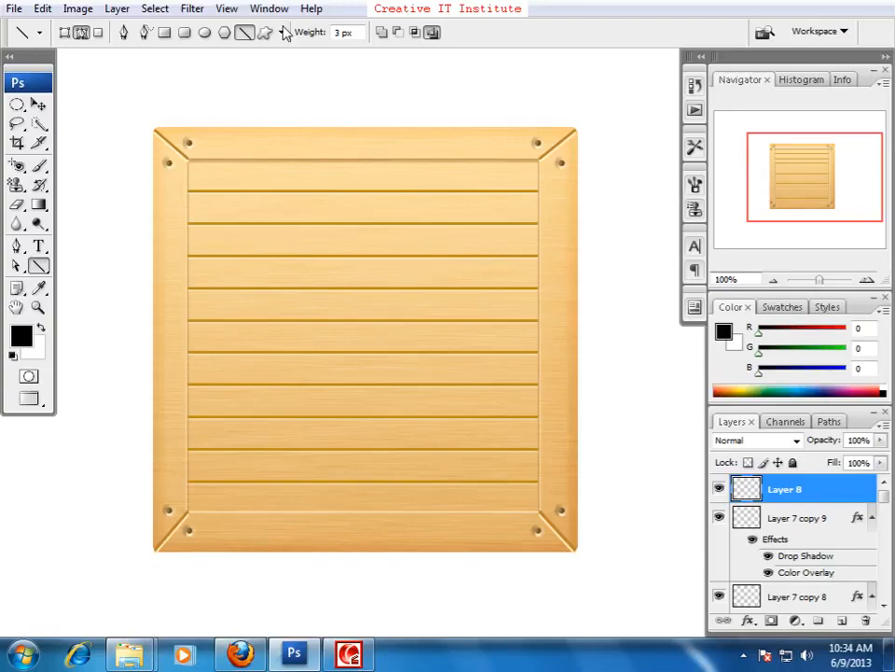
{"action": "left_click", "coordinate": [265, 33]}
{"action": "left_click", "coordinate": [351, 34]}
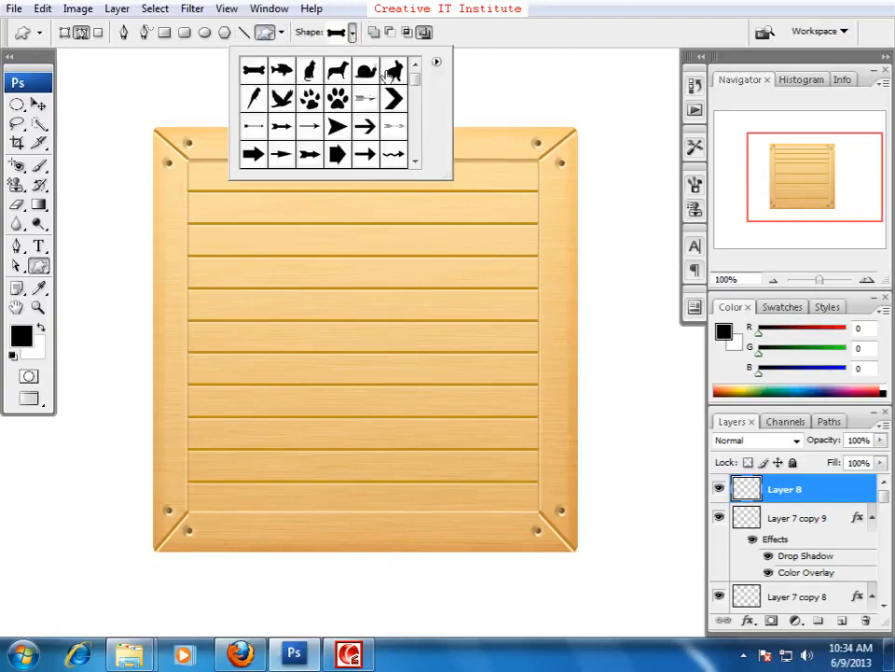
{"action": "left_click", "coordinate": [251, 158]}
{"action": "left_click", "coordinate": [500, 84]}
{"action": "left_click_drag", "start_coordinate": [238, 234], "coordinate": [541, 412]}
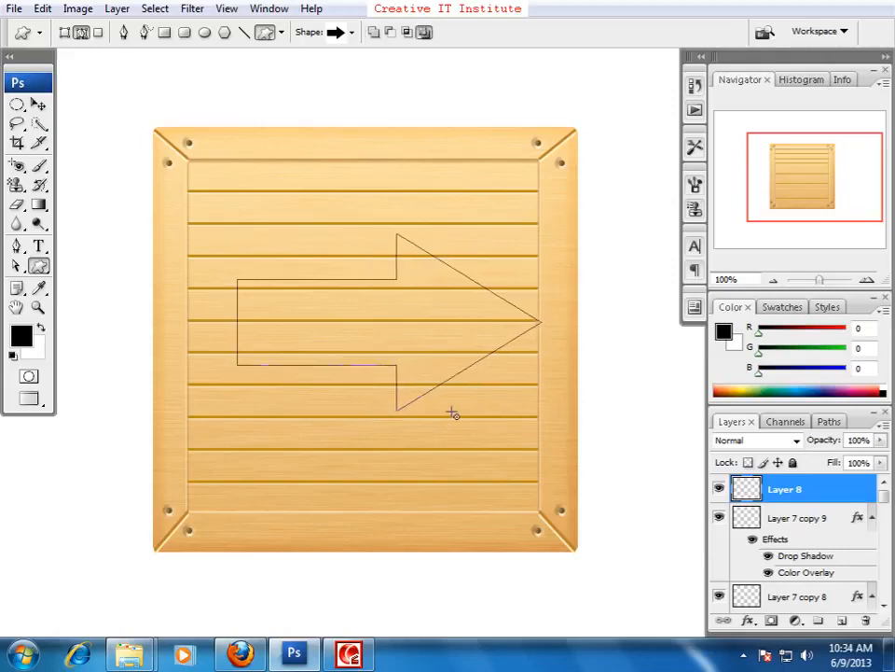
- Free-transform the arrow path by rotating it 90° to point down and moving it to X 664.5 px, Y 491.5 px
{"action": "key", "text": "ctrl+t"}
{"action": "left_click_drag", "start_coordinate": [553, 421], "coordinate": [325, 440]}
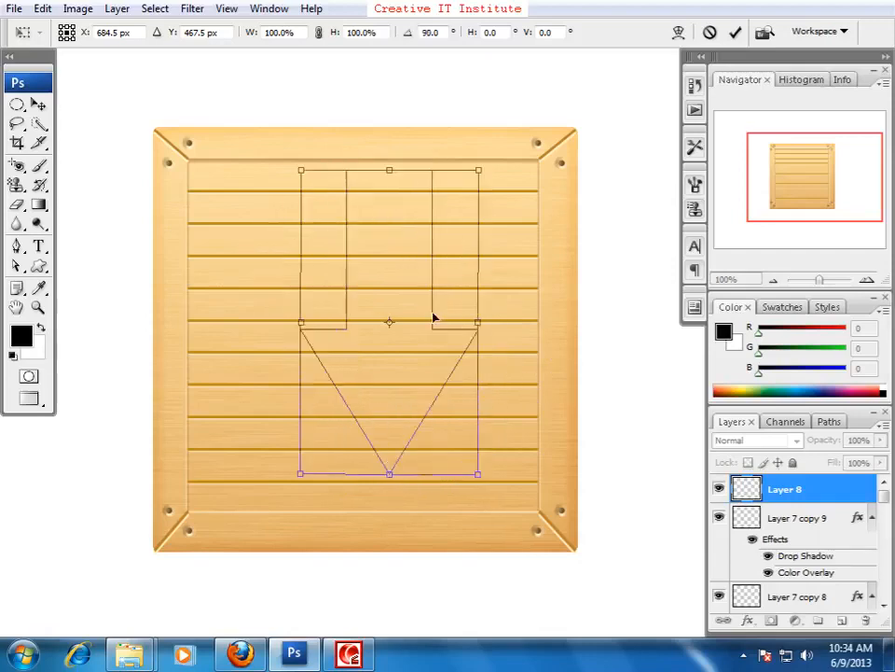
{"action": "key", "text": "shift+Left"}
{"action": "key", "text": "shift+Down"}
{"action": "key", "text": "shift+Down"}
{"action": "key", "text": "shift+Down"}
{"action": "key", "text": "shift+Left"}
{"action": "key", "text": "Up"}
{"action": "key", "text": "Up"}
{"action": "key", "text": "Up"}
{"action": "key", "text": "Up"}
{"action": "key", "text": "Up"}
{"action": "key", "text": "Up"}
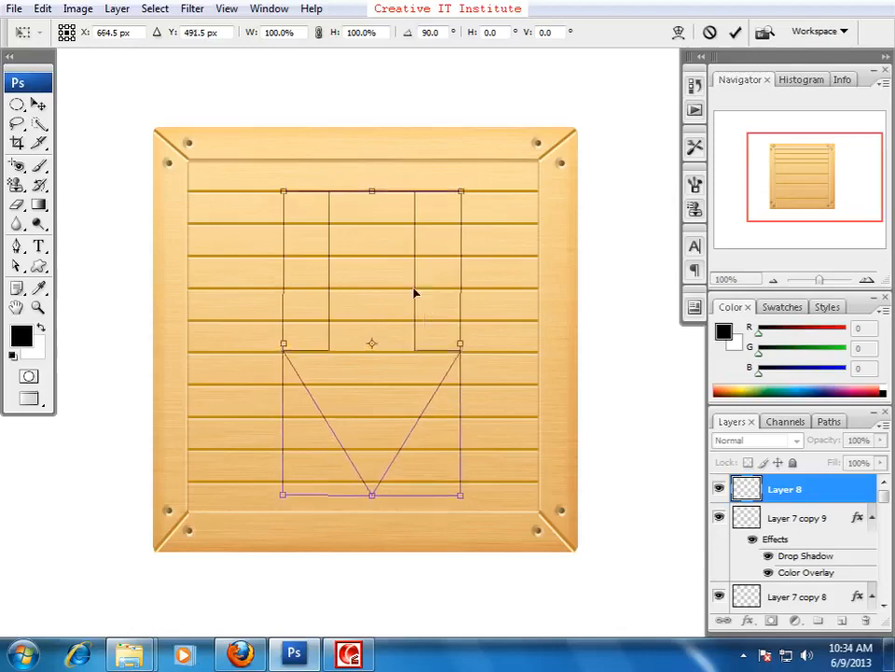
- Shorten the arrow path from its tip to the second-lowest line, nudge it 7 px left and apply the transform
{"action": "left_click_drag", "start_coordinate": [369, 499], "coordinate": [370, 471]}
{"action": "key", "text": "Left"}
{"action": "key", "text": "Left"}
{"action": "key", "text": "Left"}
{"action": "key", "text": "Left"}
{"action": "key", "text": "Left"}
{"action": "key", "text": "Left"}
{"action": "key", "text": "Left"}
{"action": "key", "text": "Return"}
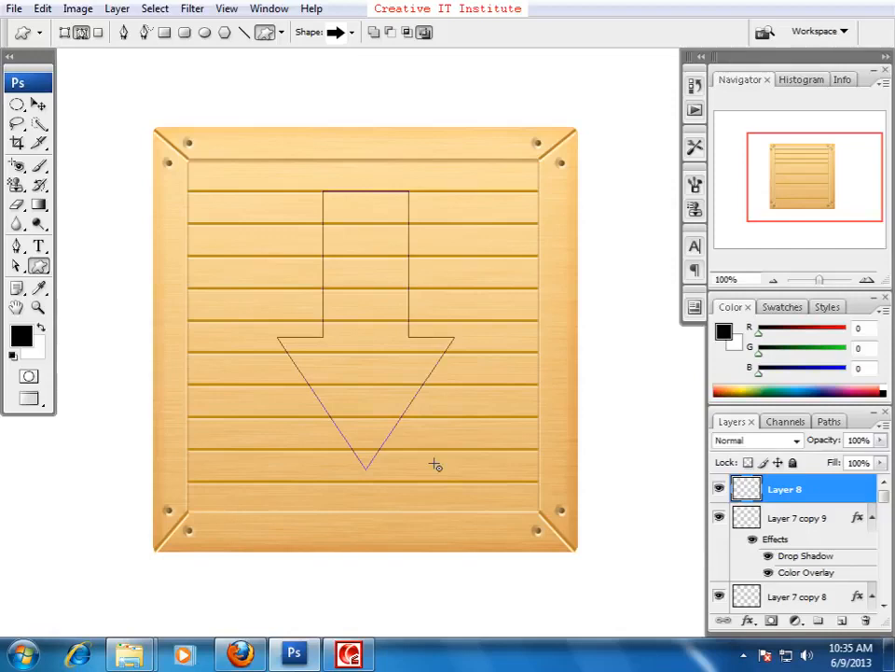
- Turn the arrow path into a selection, fill it with black on Layer 8, deselect, and return to the tutorial in Firefox
{"action": "key", "text": "ctrl+Return"}
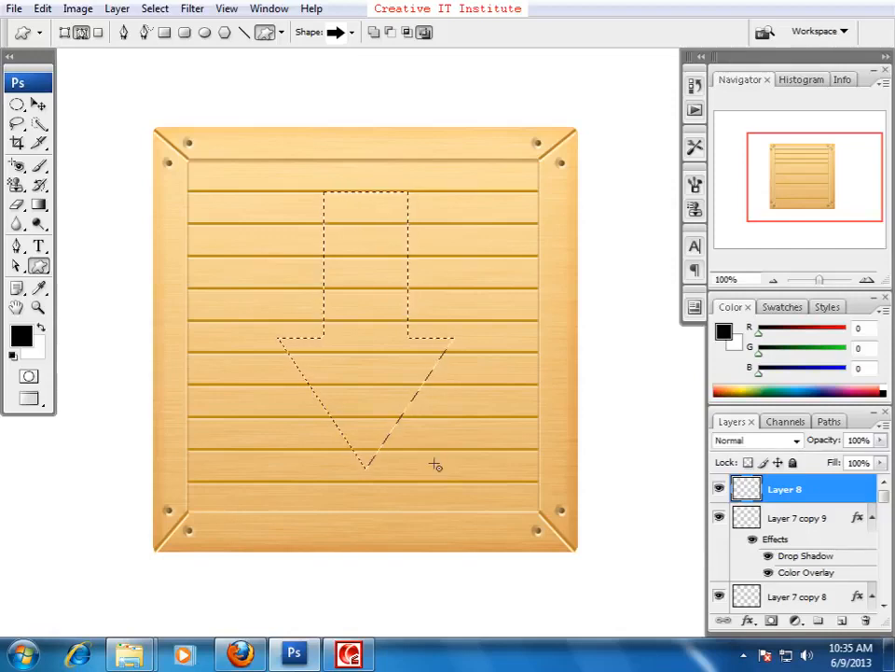
{"action": "key", "text": "alt+BackSpace"}
{"action": "key", "text": "ctrl+d"}
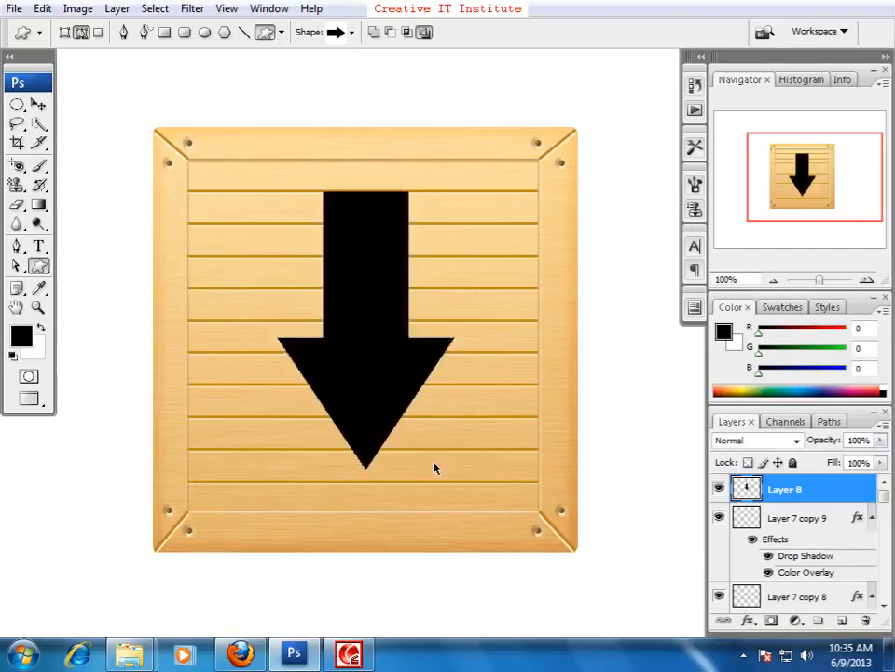
{"action": "key", "text": "alt+Tab"}
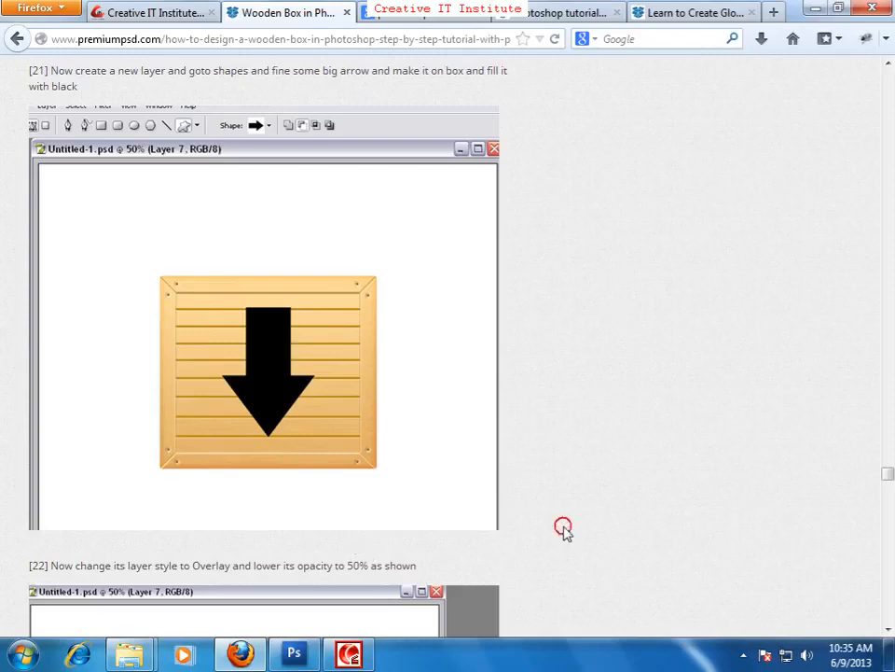
- Check tutorial step 22 in Firefox and, back in Photoshop, set the arrow on Layer 8 to 50% opacity and Overlay blending
{"action": "scroll", "coordinate": [563, 528], "scroll_direction": "down", "scroll_amount": 4}
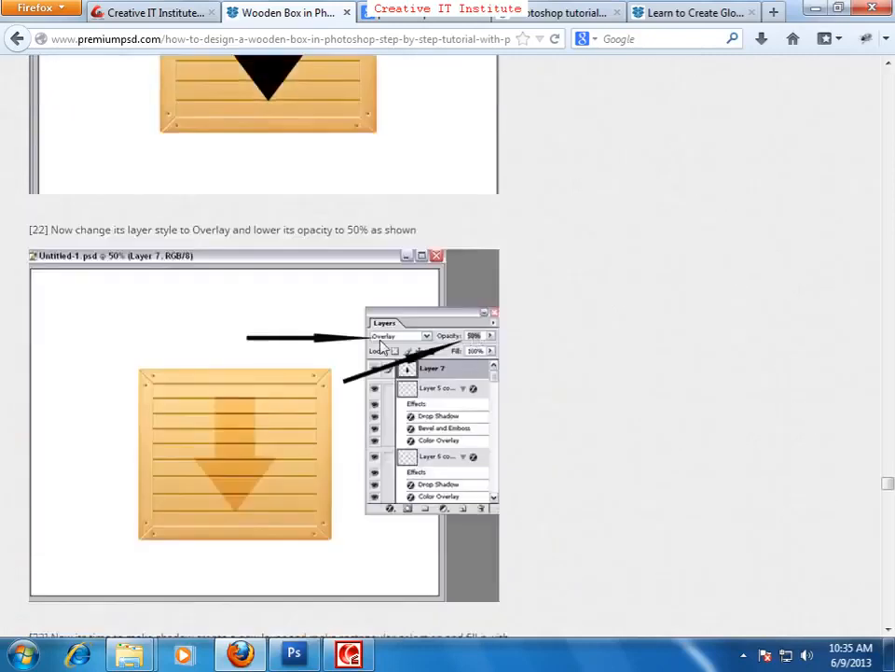
{"action": "key", "text": "alt+Tab"}
{"action": "left_click", "coordinate": [871, 442]}
{"action": "type", "text": "50"}
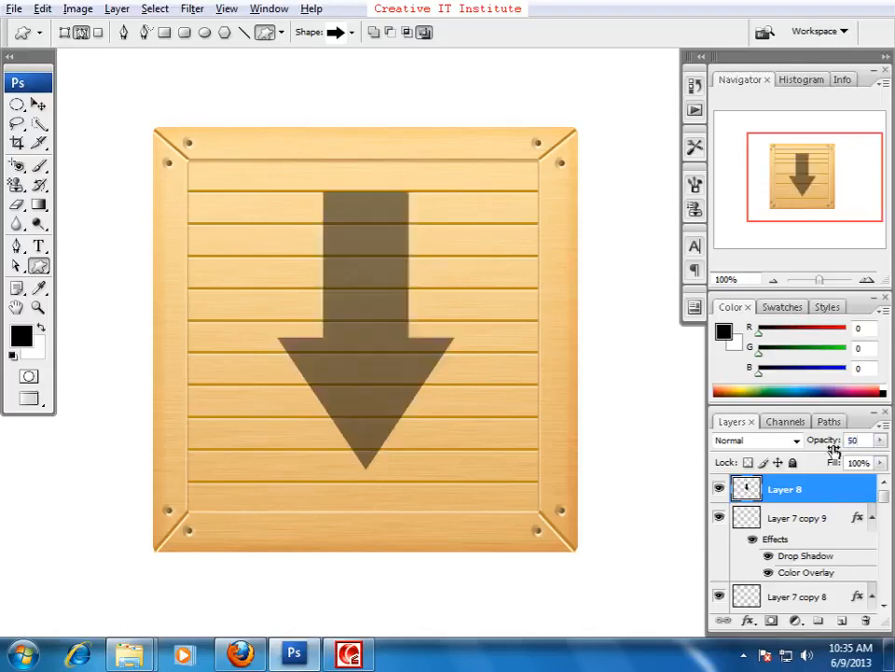
{"action": "left_click", "coordinate": [781, 446]}
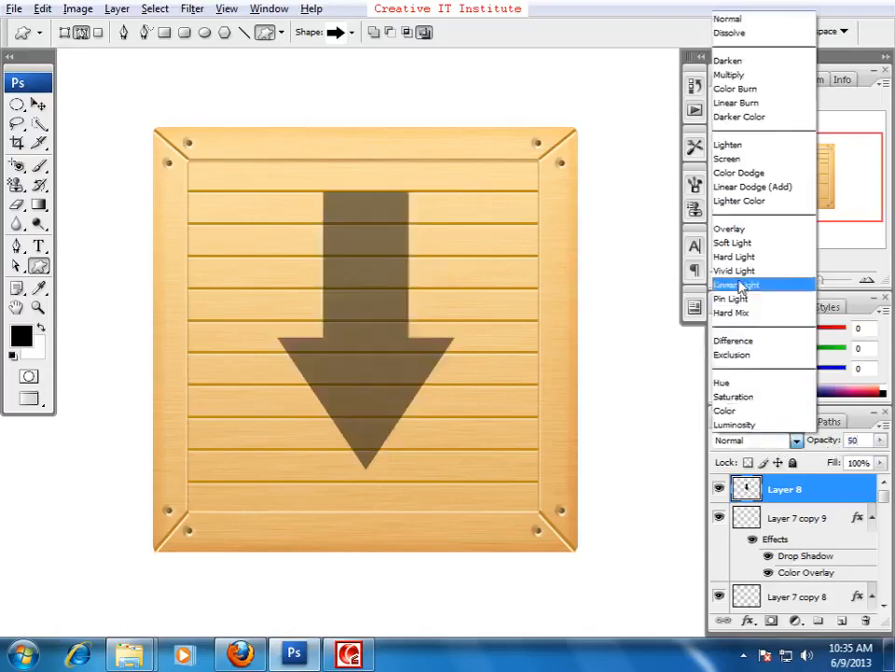
{"action": "left_click", "coordinate": [737, 228]}
{"action": "left_click_drag", "start_coordinate": [535, 336], "coordinate": [554, 339]}
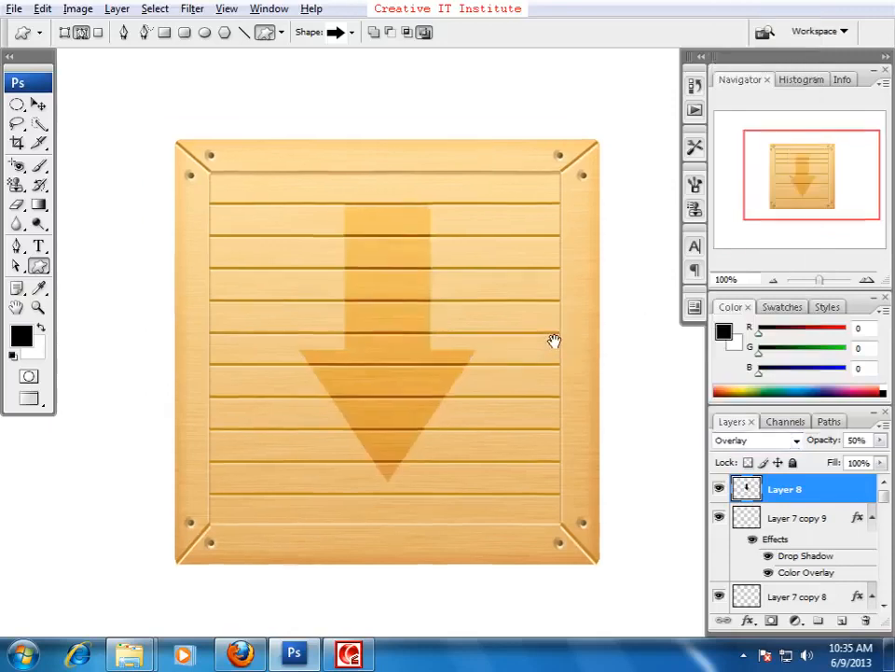
{"action": "left_click", "coordinate": [38, 103]}
{"action": "left_click_drag", "start_coordinate": [469, 368], "coordinate": [451, 362]}
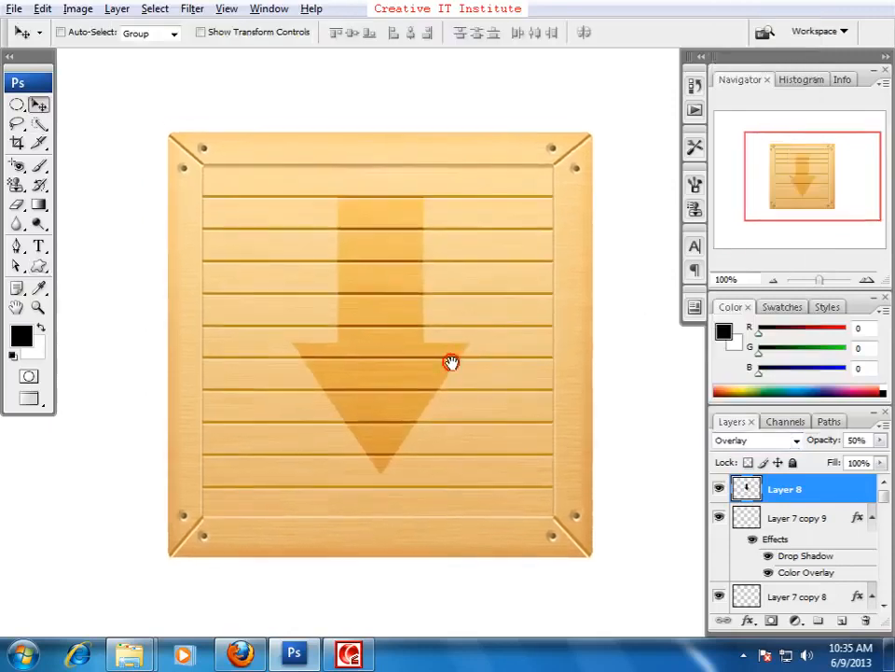
- Read tutorial step 23 in Firefox and, in Photoshop, create a new layer directly above the Background for the box's shadow
{"action": "key", "text": "alt+Tab"}
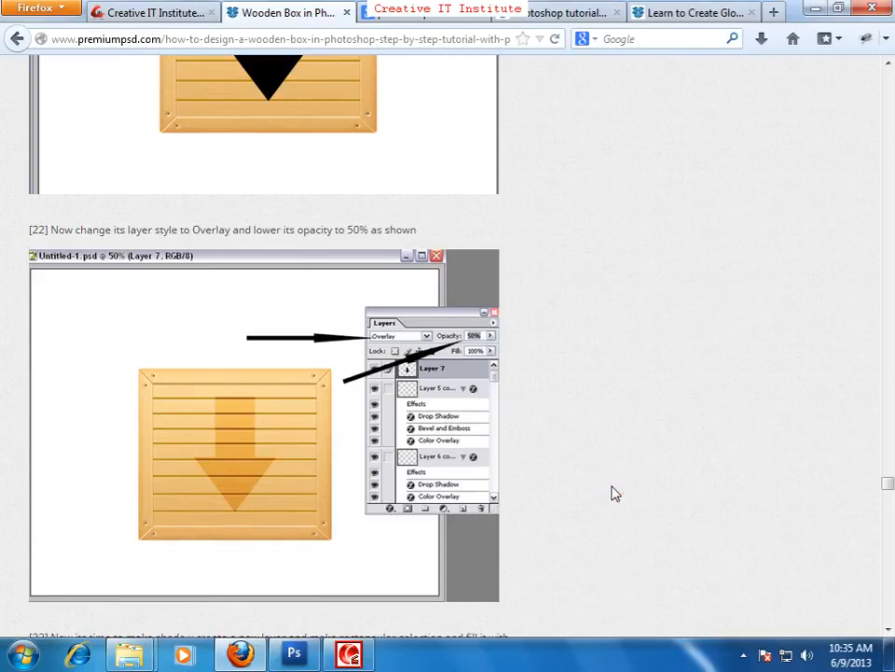
{"action": "scroll", "coordinate": [616, 493], "scroll_direction": "down", "scroll_amount": 3}
{"action": "scroll", "coordinate": [616, 493], "scroll_direction": "down", "scroll_amount": 3}
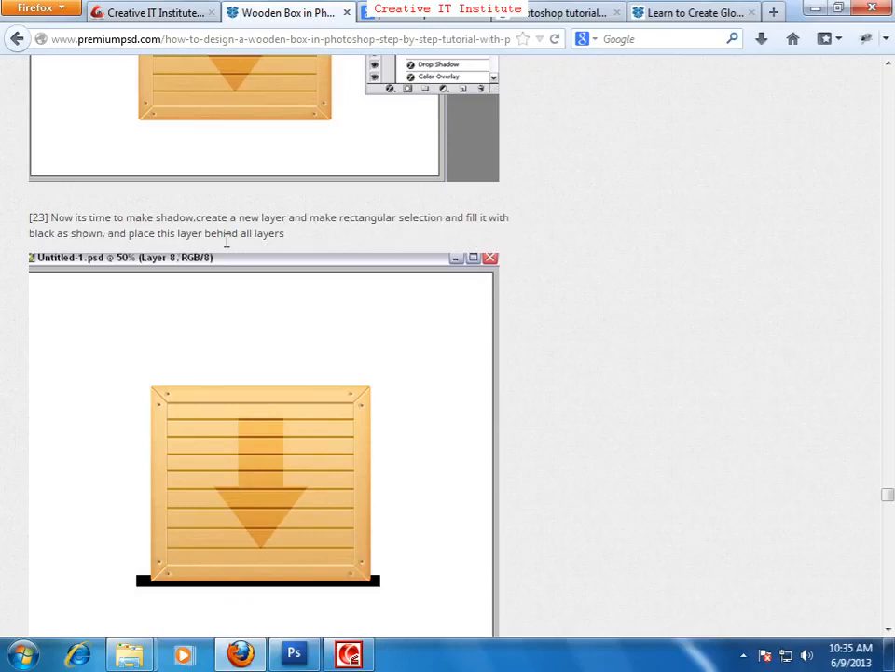
{"action": "key", "text": "alt+Tab"}
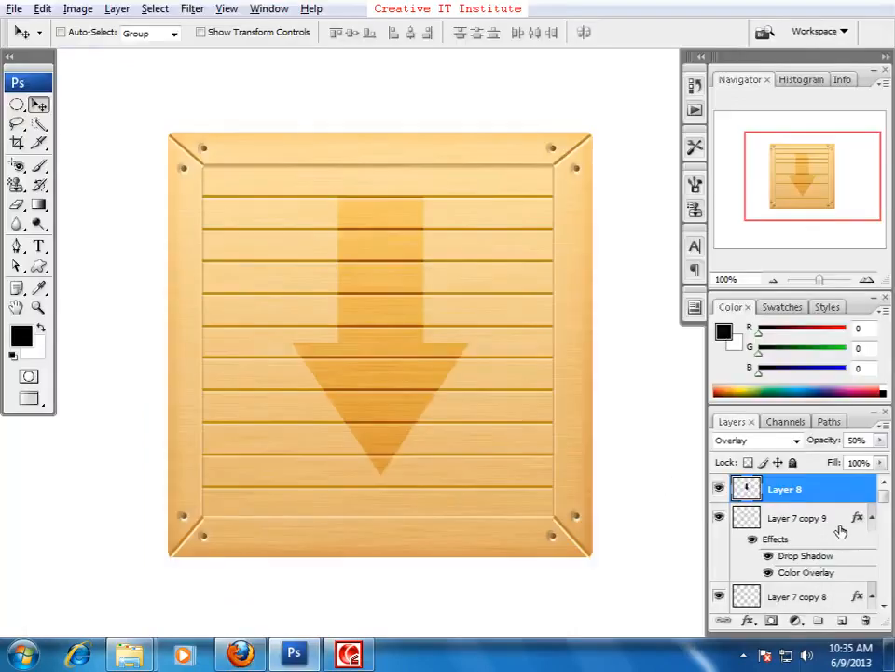
{"action": "scroll", "coordinate": [883, 516], "scroll_direction": "down", "scroll_amount": 5}
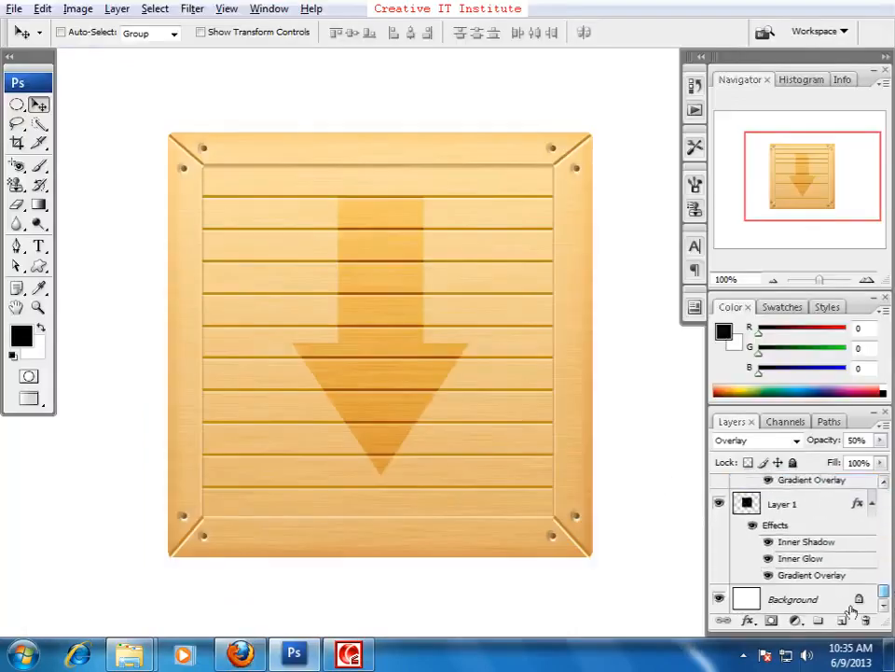
{"action": "left_click", "coordinate": [760, 598]}
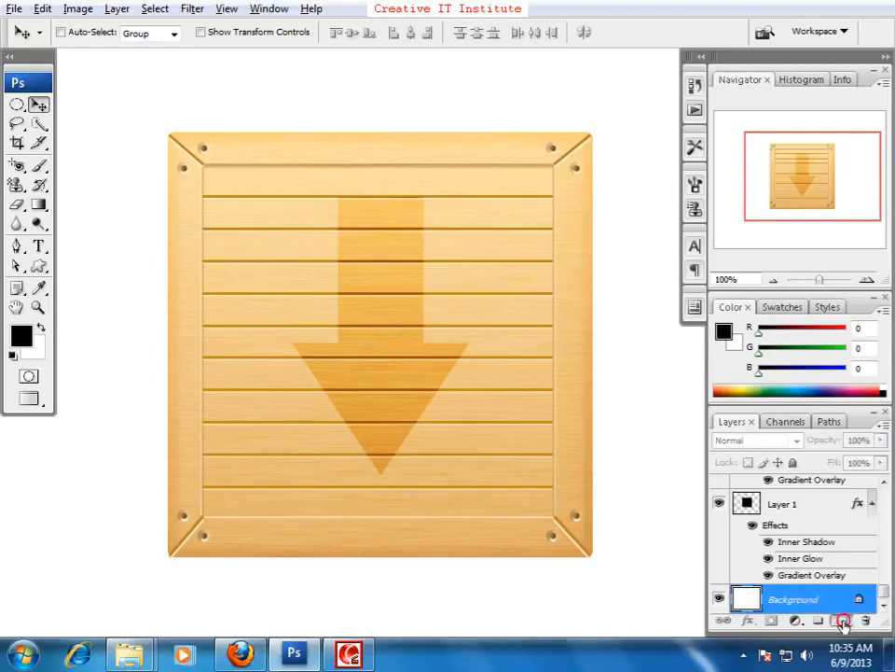
{"action": "left_click", "coordinate": [842, 620]}
{"action": "left_click_drag", "start_coordinate": [605, 430], "coordinate": [479, 361]}
- Make a thin rectangular selection slightly wider than the box along its bottom edge, fill it with black on the new layer and deselect
{"action": "left_click", "coordinate": [17, 104]}
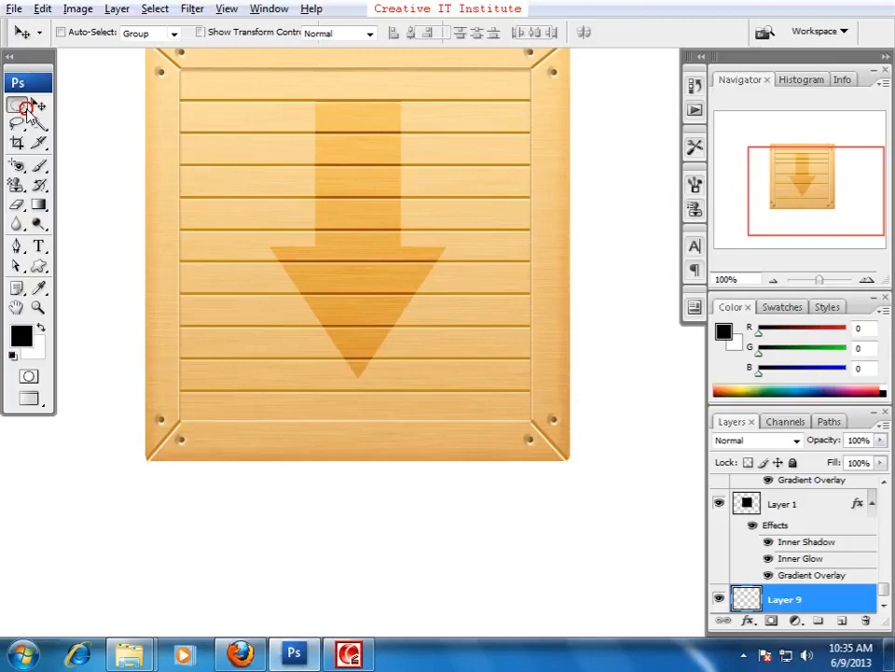
{"action": "left_click", "coordinate": [88, 100]}
{"action": "left_click_drag", "start_coordinate": [135, 446], "coordinate": [581, 472]}
{"action": "key", "text": "alt+BackSpace"}
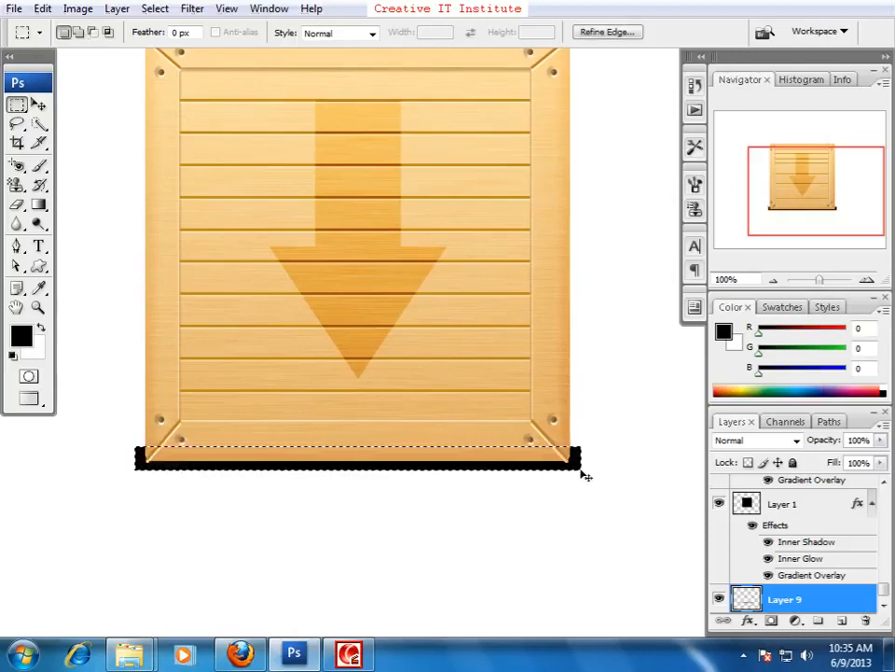
{"action": "key", "text": "ctrl+d"}
{"action": "scroll", "coordinate": [579, 466], "scroll_direction": "left", "scroll_amount": 2}
{"action": "left_click", "coordinate": [38, 104]}
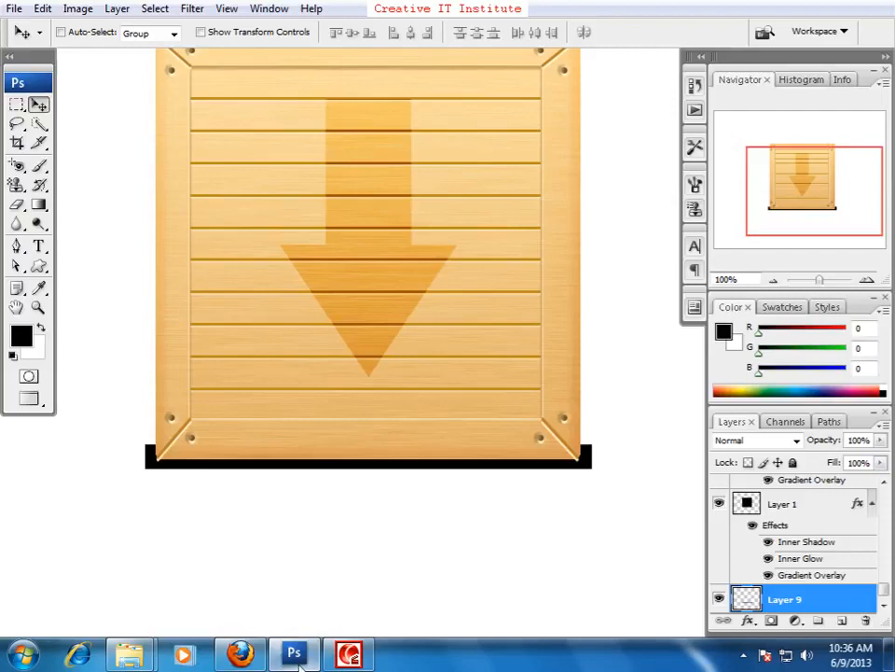
- Look up tutorial step 24 in Firefox and apply a Gaussian Blur with an 8 px radius to the black strip in Photoshop
{"action": "left_click", "coordinate": [253, 656]}
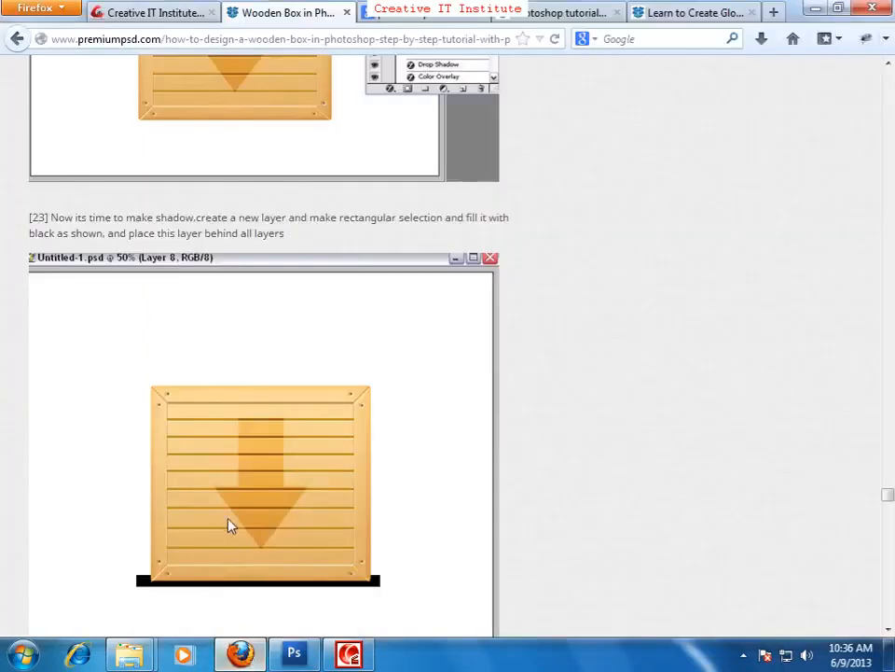
{"action": "scroll", "coordinate": [532, 523], "scroll_direction": "down", "scroll_amount": 5}
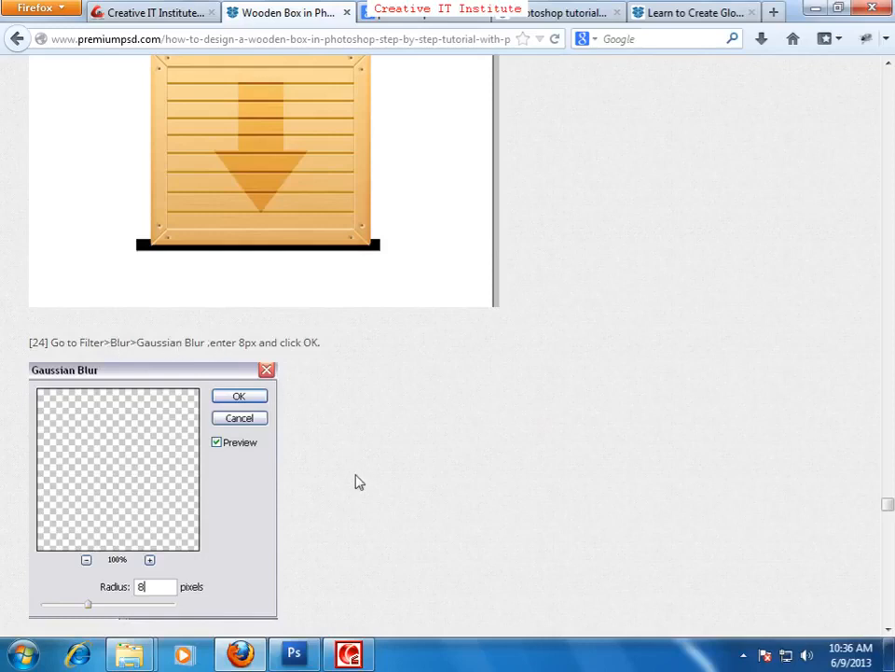
{"action": "scroll", "coordinate": [355, 469], "scroll_direction": "down", "scroll_amount": 3}
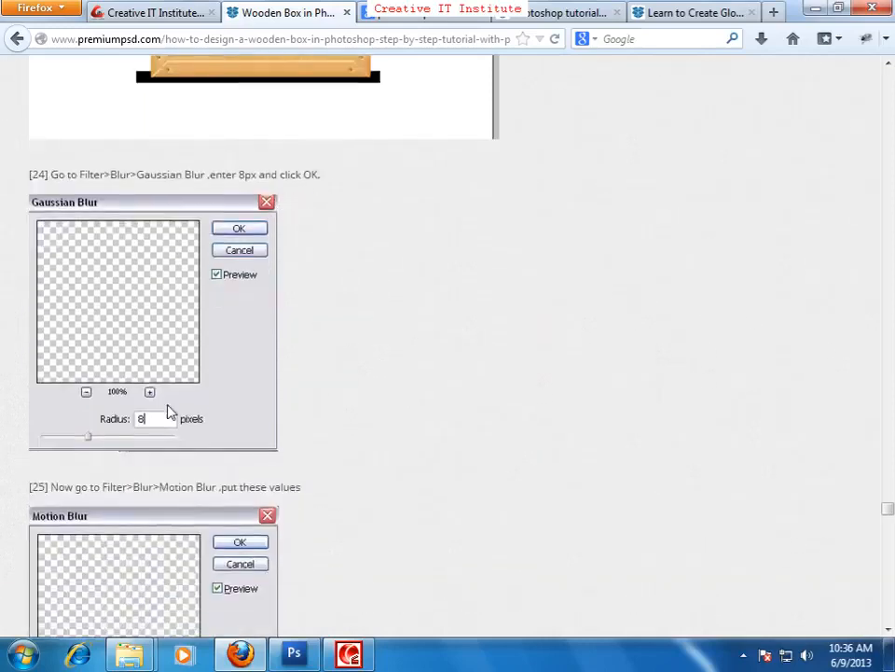
{"action": "key", "text": "alt+Tab"}
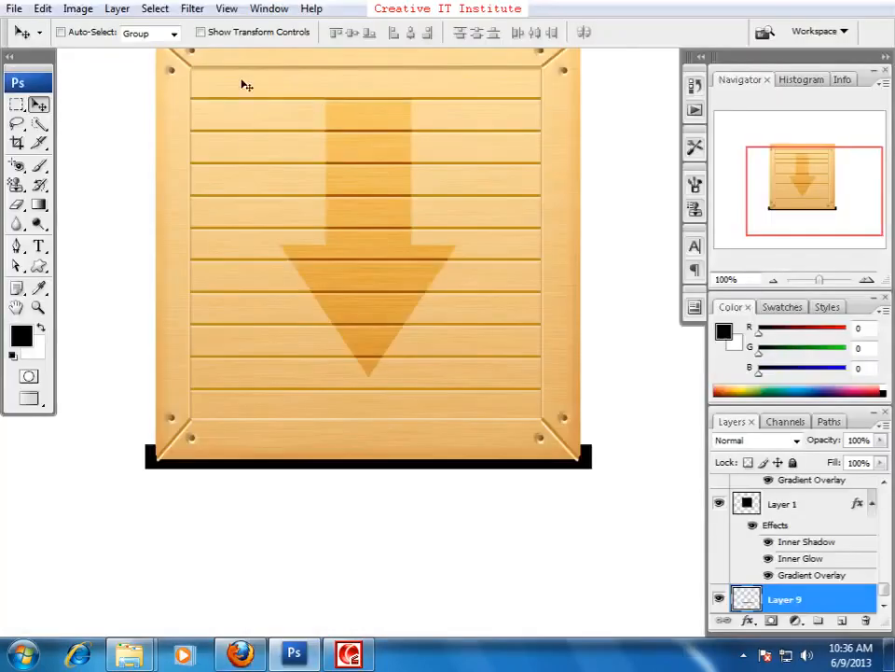
{"action": "left_click", "coordinate": [192, 9]}
{"action": "mouse_move", "coordinate": [202, 185]}
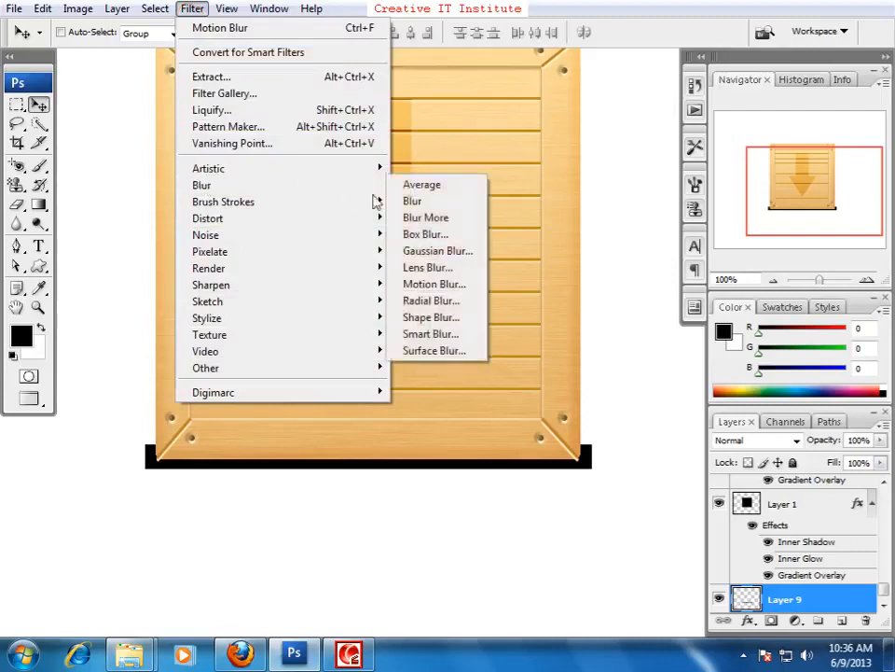
{"action": "left_click", "coordinate": [428, 252]}
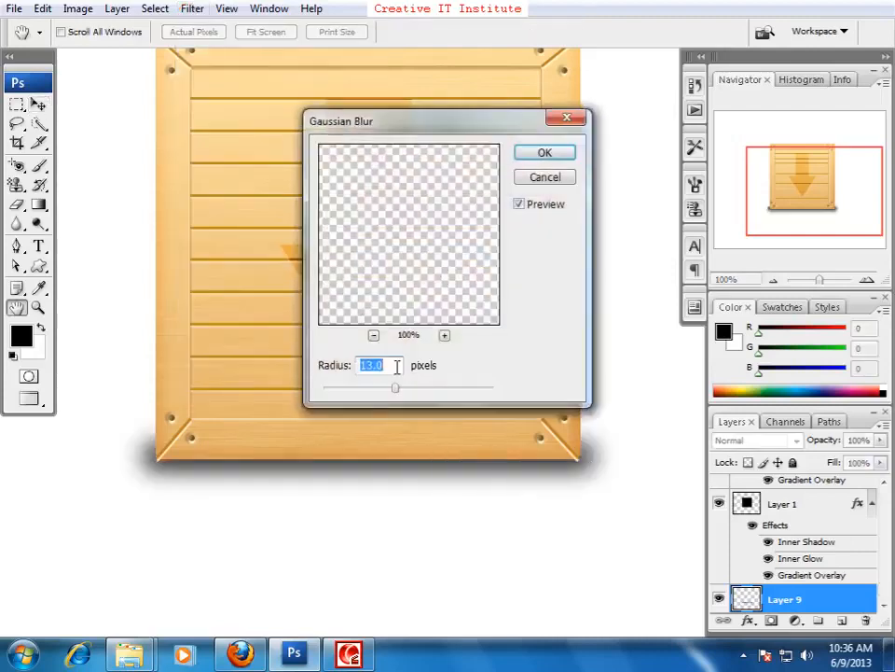
{"action": "key", "text": "Return"}
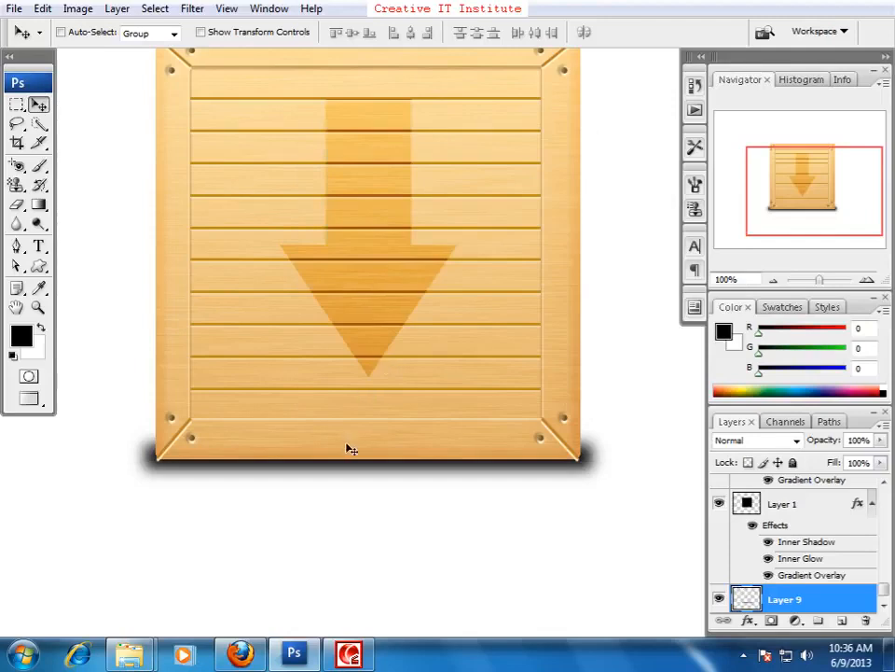
- Look up tutorial step 25 in Firefox and apply a Motion Blur with angle 0° and distance 214 px to the shadow in Photoshop
{"action": "key", "text": "alt+Tab"}
{"action": "scroll", "coordinate": [404, 542], "scroll_direction": "down", "scroll_amount": 3}
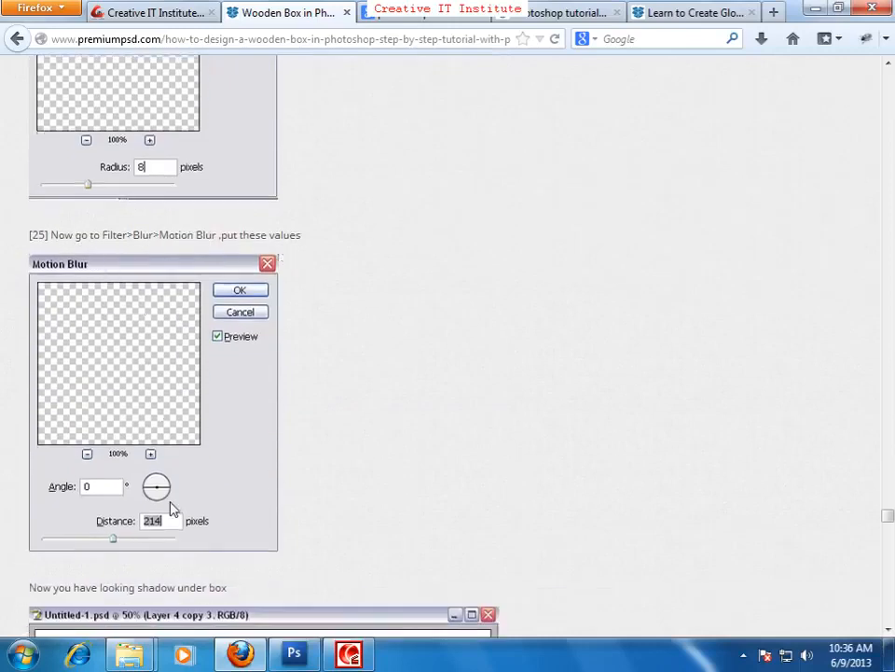
{"action": "key", "text": "alt+Tab"}
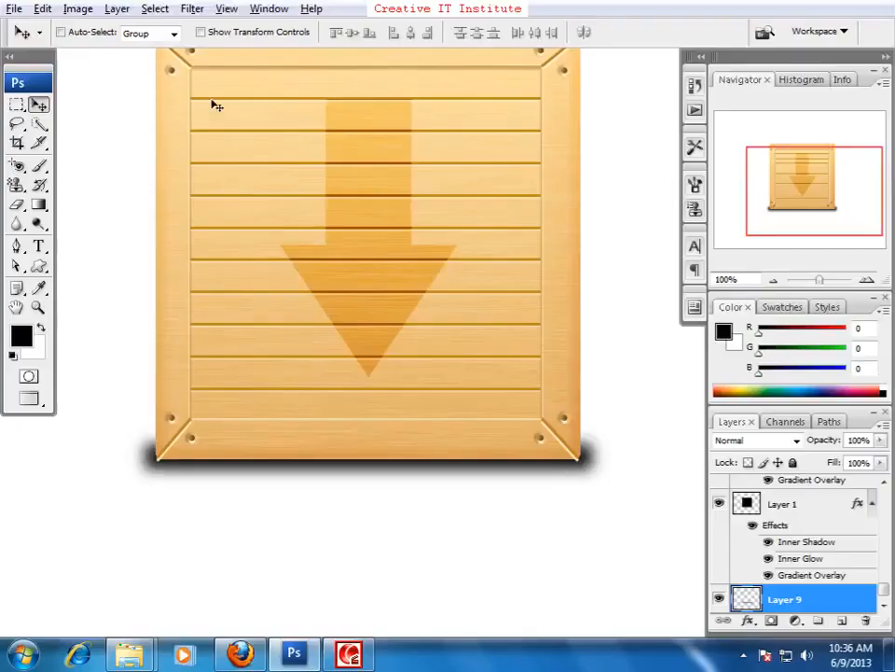
{"action": "left_click", "coordinate": [192, 9]}
{"action": "mouse_move", "coordinate": [331, 198]}
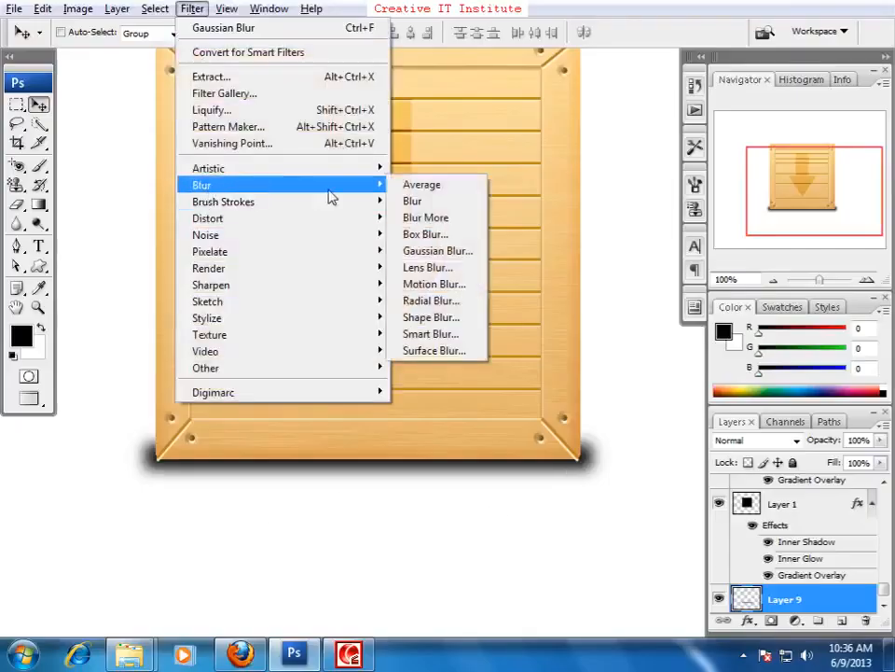
{"action": "left_click", "coordinate": [436, 287]}
{"action": "key", "text": "Tab"}
{"action": "type", "text": "2"}
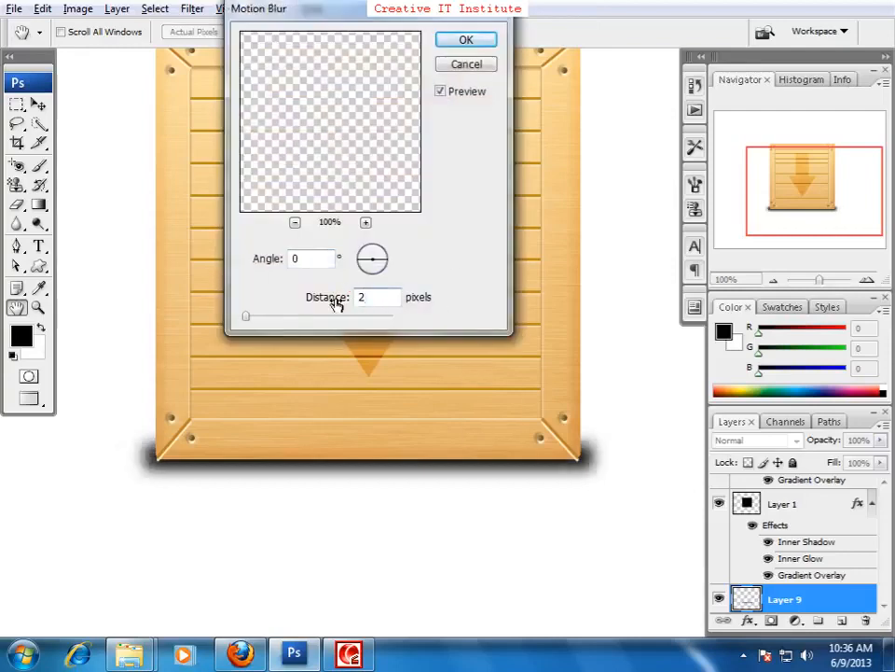
{"action": "type", "text": "14"}
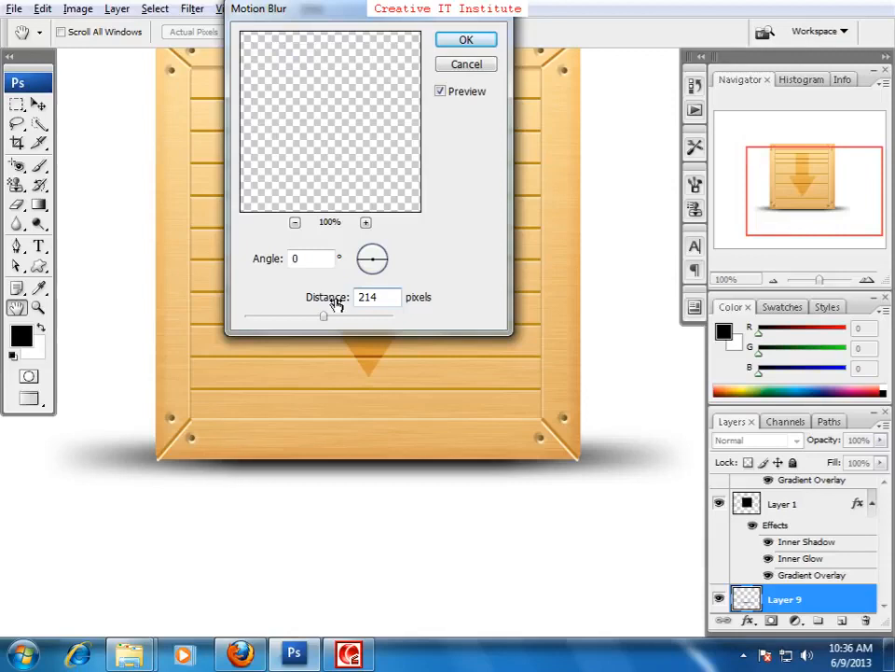
{"action": "left_click", "coordinate": [466, 41]}
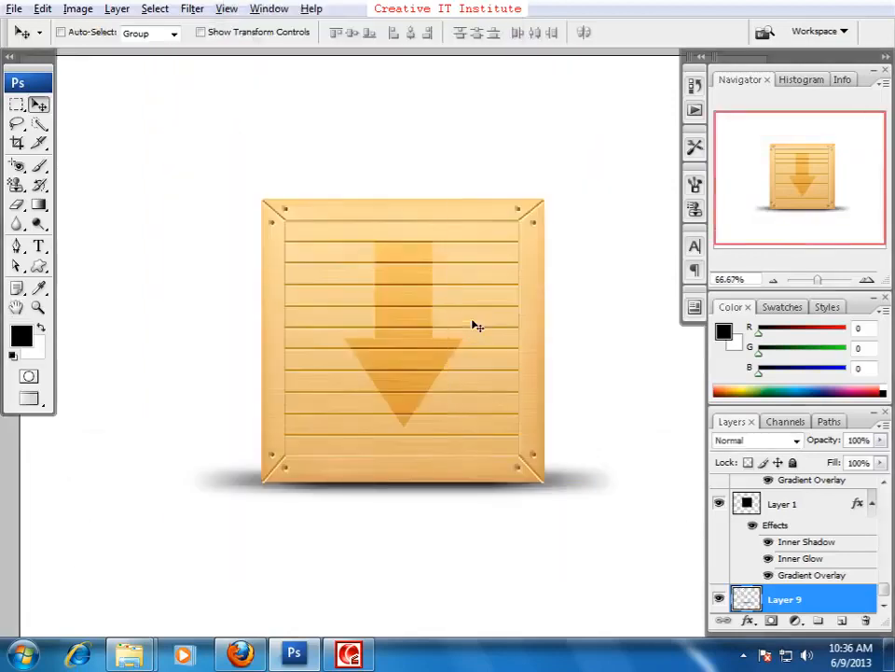
{"action": "left_click_drag", "start_coordinate": [458, 325], "coordinate": [418, 392]}
- Read the remaining tutorial steps 26 to 28 on building the box's top in Firefox, and return to the whole canvas in Photoshop
{"action": "key", "text": "alt+Tab"}
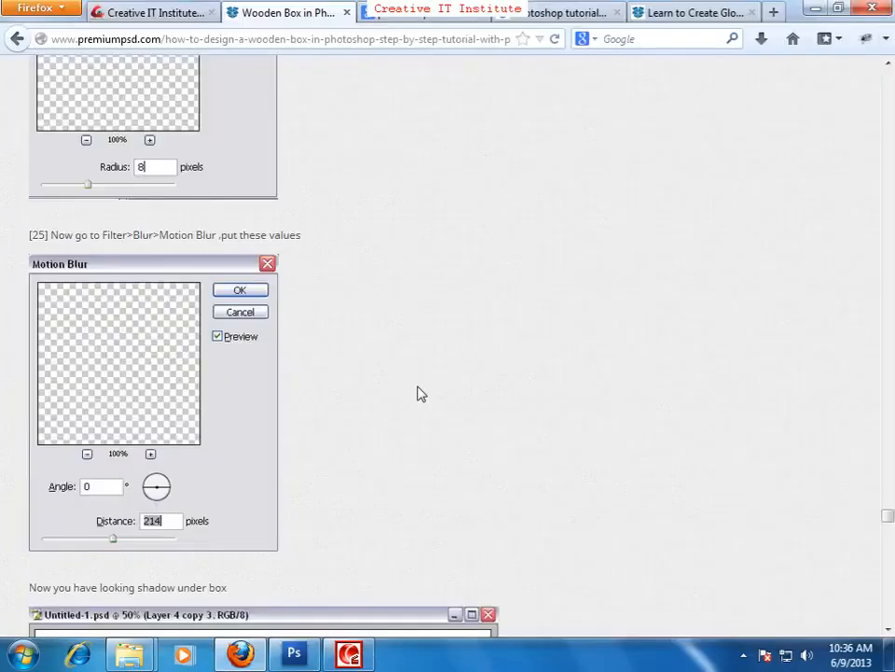
{"action": "scroll", "coordinate": [441, 520], "scroll_direction": "down", "scroll_amount": 10}
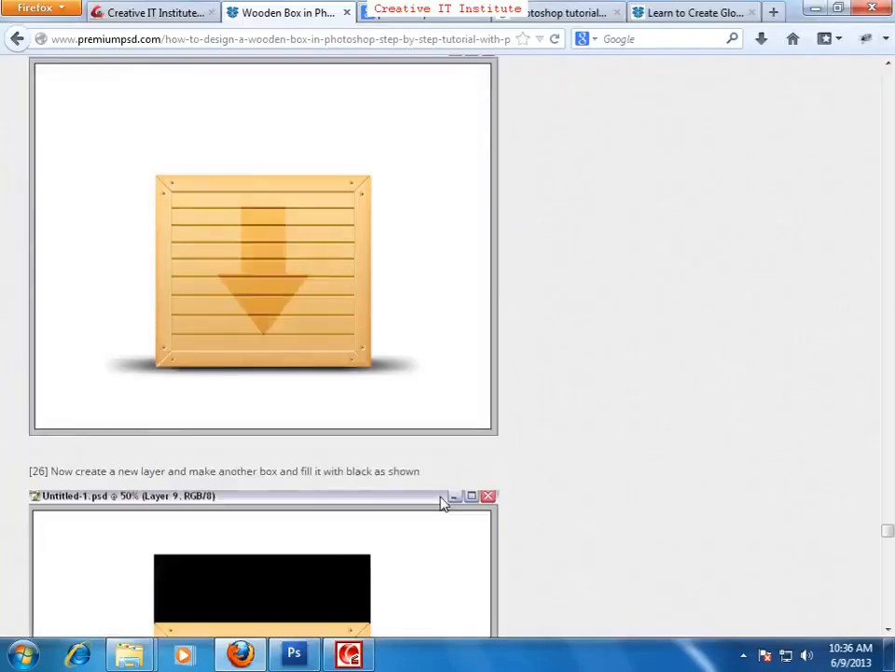
{"action": "scroll", "coordinate": [444, 504], "scroll_direction": "down", "scroll_amount": 5}
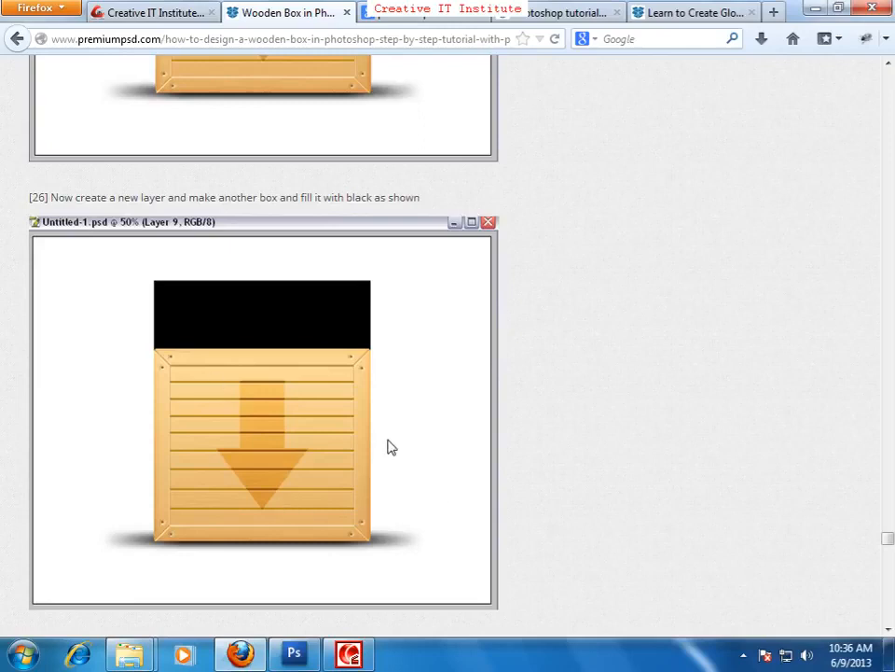
{"action": "scroll", "coordinate": [391, 445], "scroll_direction": "down", "scroll_amount": 10}
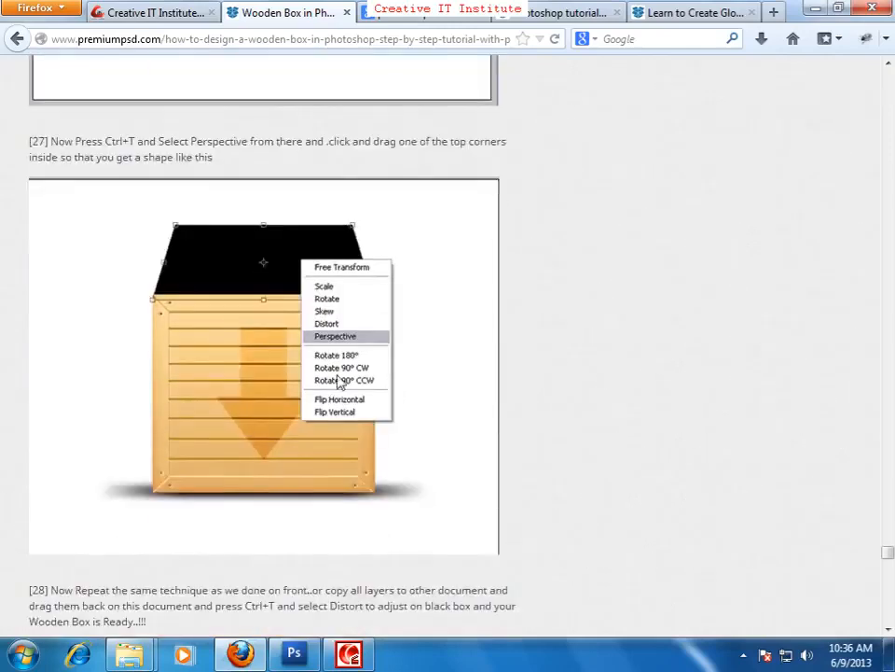
{"action": "scroll", "coordinate": [337, 383], "scroll_direction": "down", "scroll_amount": 5}
{"action": "scroll", "coordinate": [337, 383], "scroll_direction": "down", "scroll_amount": 10}
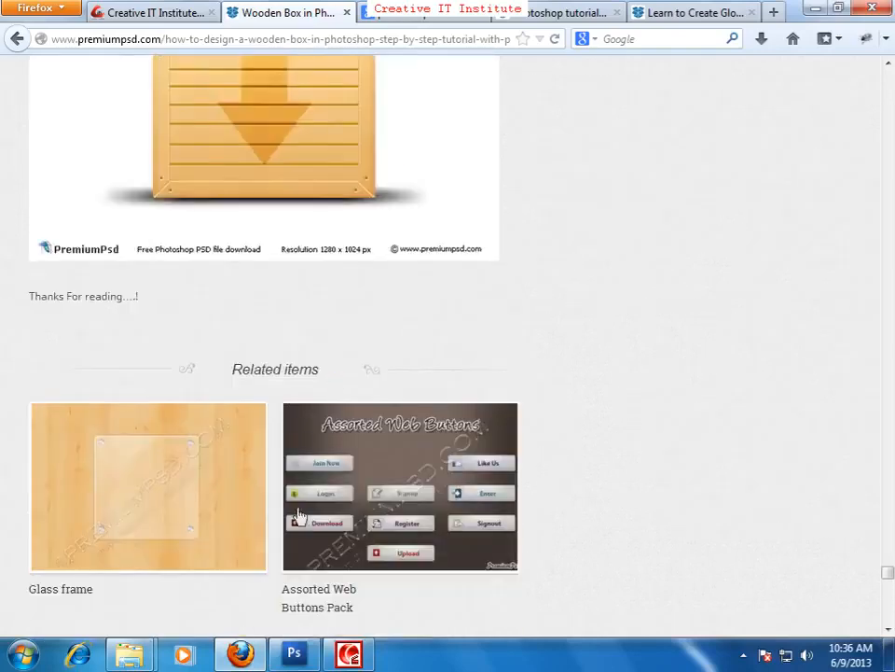
{"action": "left_click", "coordinate": [245, 652]}
{"action": "left_click", "coordinate": [509, 518]}
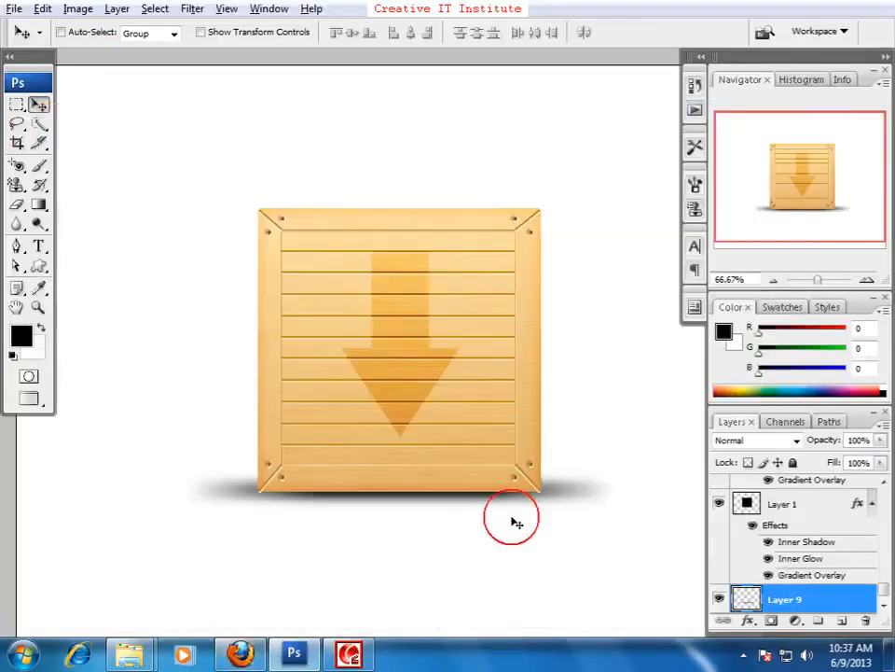
{"action": "key", "text": "ctrl+minus"}
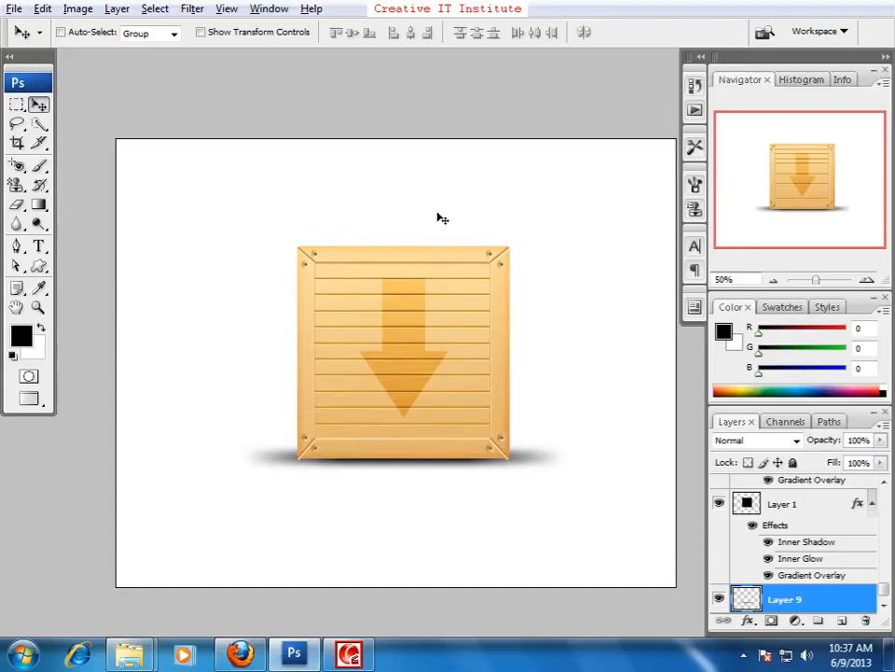
- Draw a rectangular selection around the entire box front, and hide and show the shadow layer to check it
{"action": "left_click", "coordinate": [17, 105]}
{"action": "left_click_drag", "start_coordinate": [259, 215], "coordinate": [548, 480]}
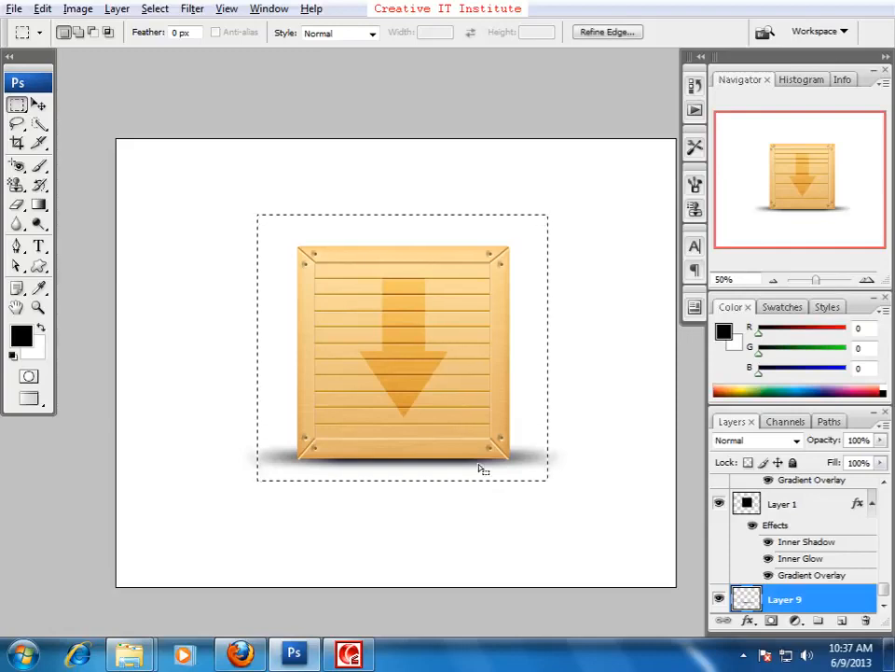
{"action": "left_click", "coordinate": [720, 600]}
{"action": "left_click", "coordinate": [719, 600]}
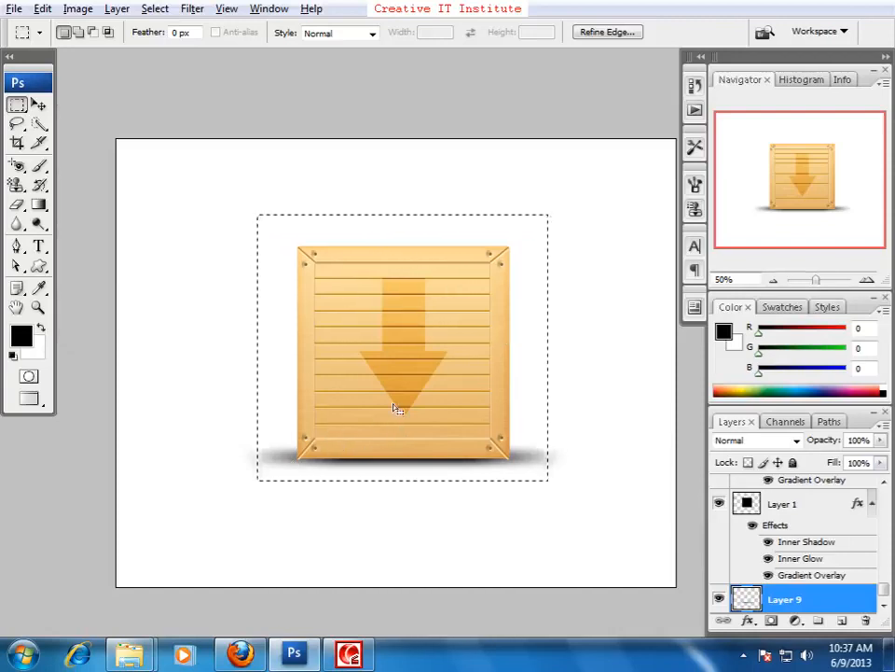
- Hide the arrow layer, the shadow layer and the Background so only the wooden box front is shown
{"action": "scroll", "coordinate": [749, 495], "scroll_direction": "down", "scroll_amount": 3}
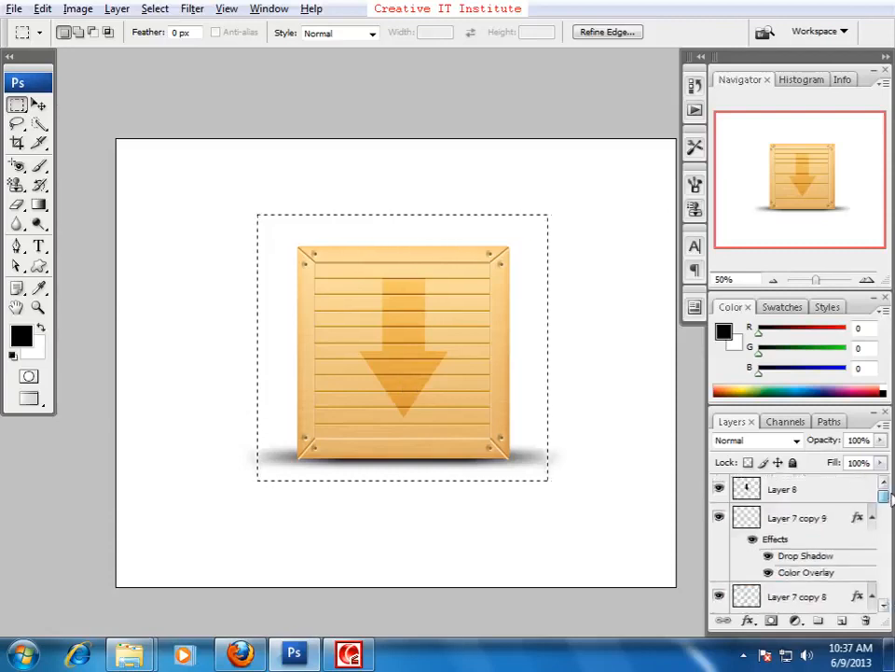
{"action": "left_click", "coordinate": [719, 488]}
{"action": "left_click_drag", "start_coordinate": [884, 499], "coordinate": [829, 600]}
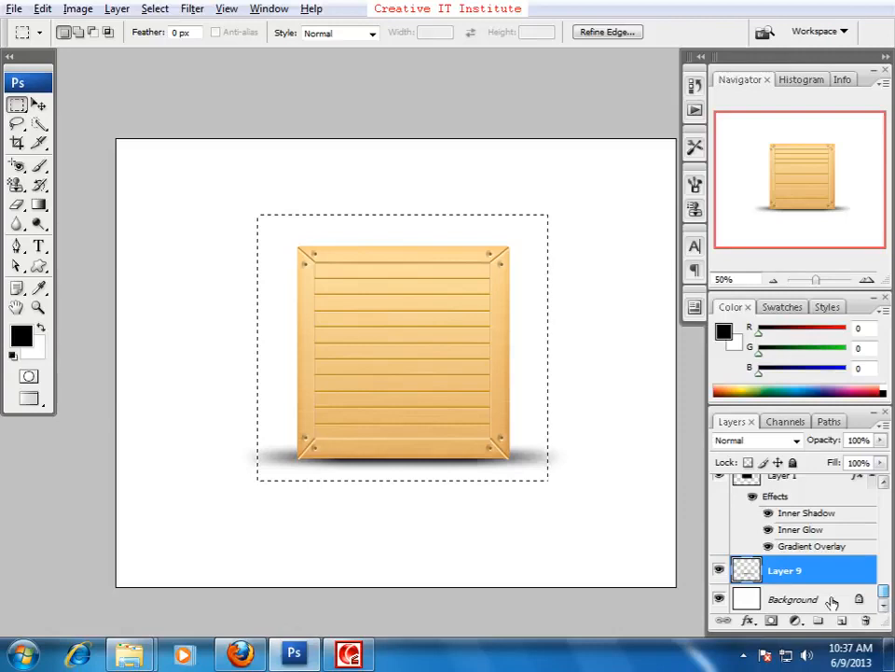
{"action": "left_click", "coordinate": [721, 571]}
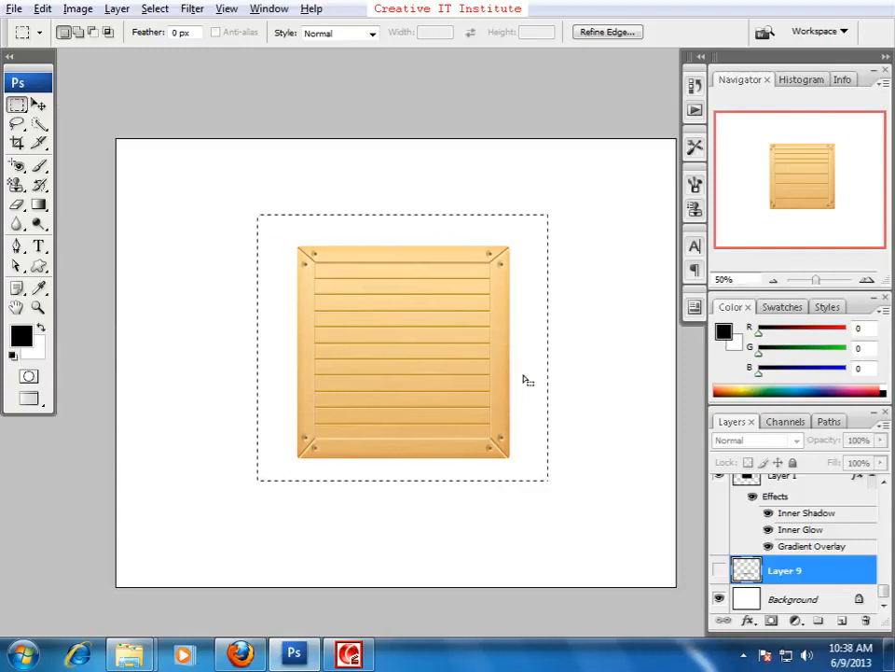
{"action": "left_click", "coordinate": [720, 598]}
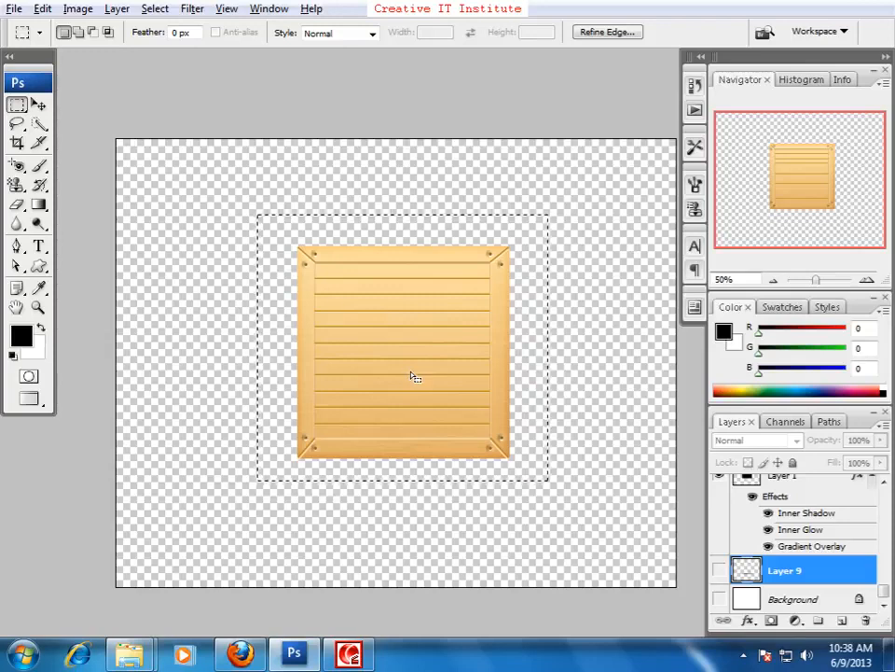
- Copy the selected box front with Copy Merged and paste it as a new layer above Layer 8
{"action": "left_click", "coordinate": [40, 9]}
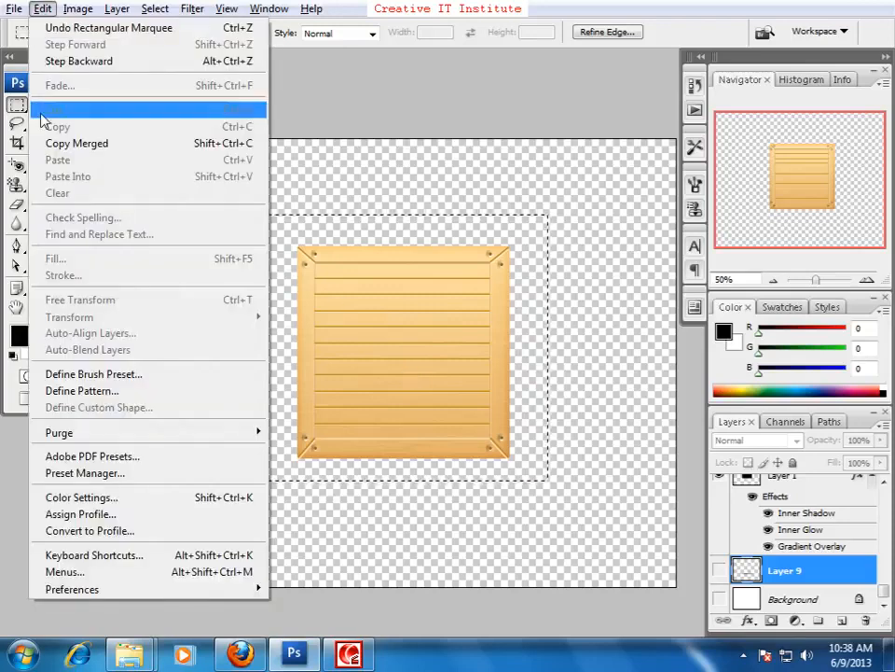
{"action": "left_click", "coordinate": [56, 145]}
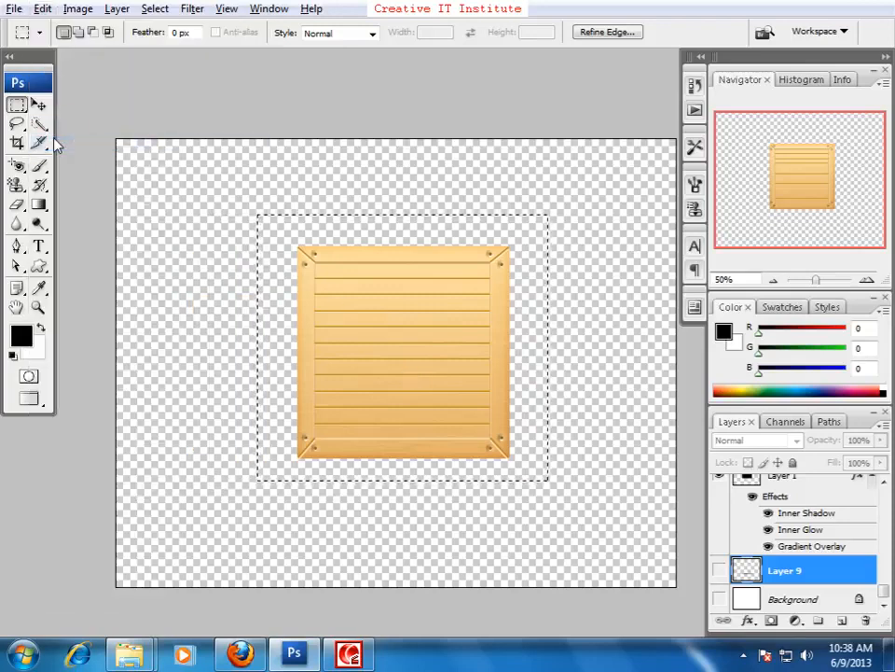
{"action": "scroll", "coordinate": [793, 536], "scroll_direction": "up", "scroll_amount": 10}
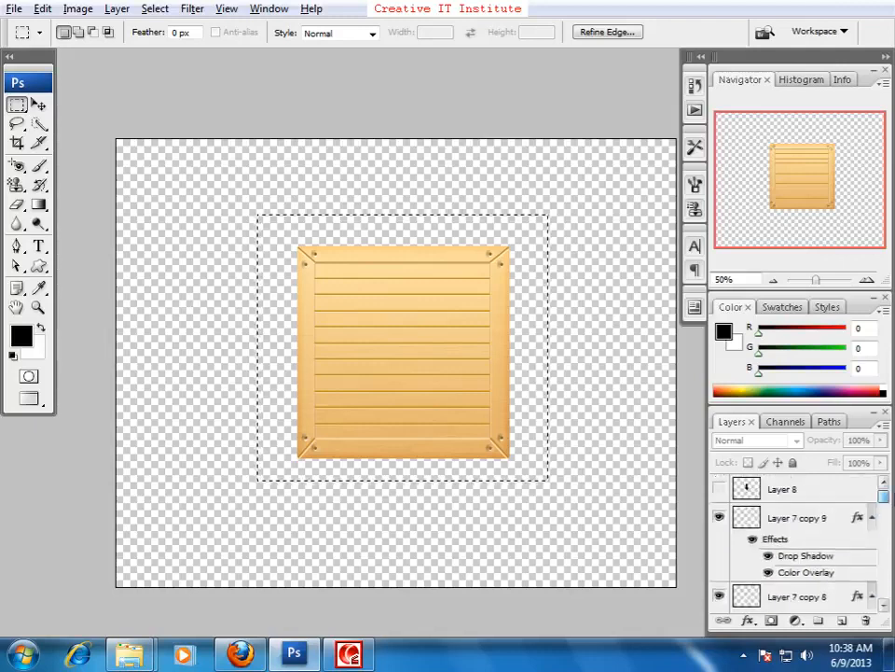
{"action": "left_click", "coordinate": [839, 489]}
{"action": "left_click", "coordinate": [43, 10]}
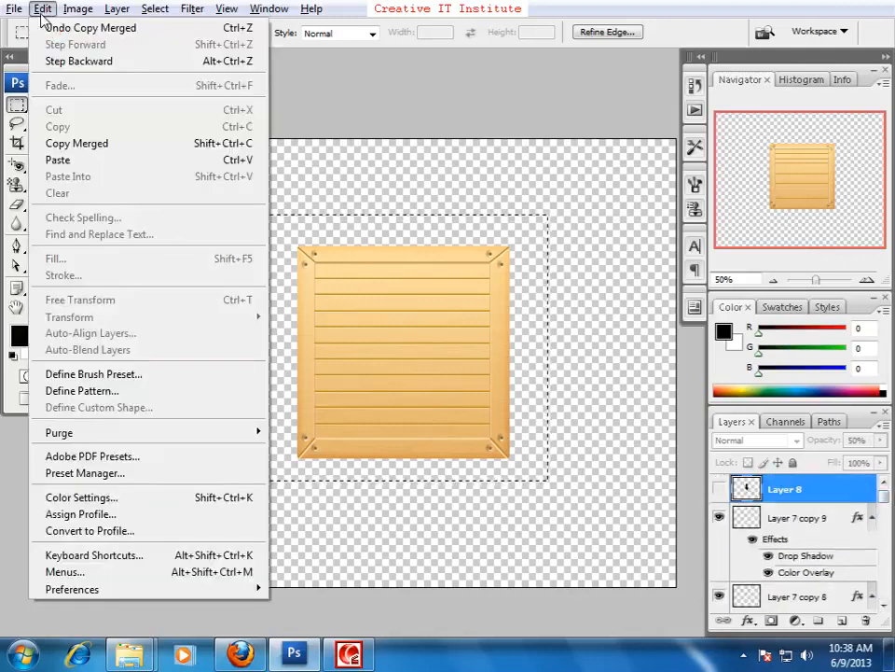
{"action": "left_click", "coordinate": [58, 159]}
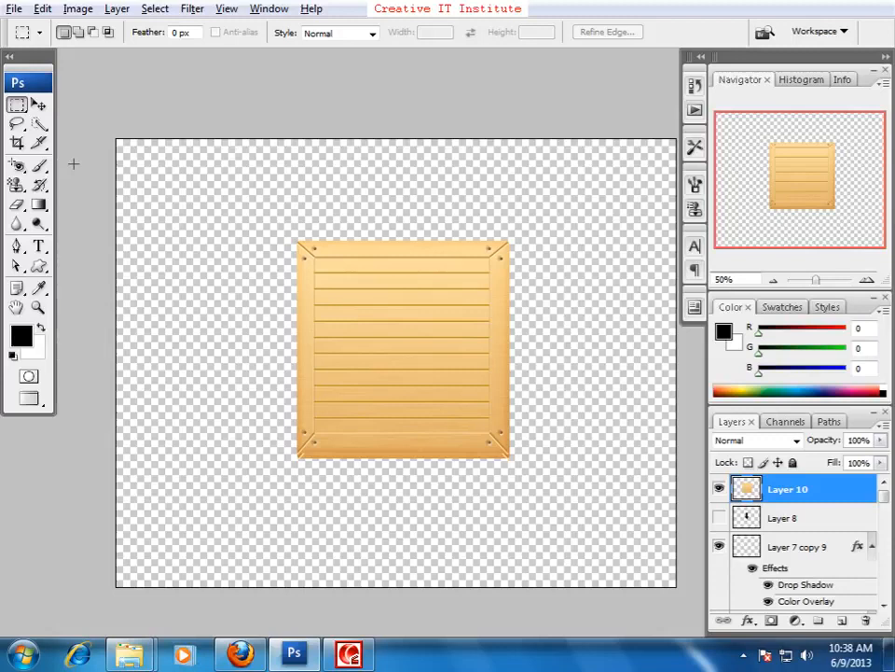
- Show the arrow layer, the shadow layer and the Background again
{"action": "left_click", "coordinate": [719, 520]}
{"action": "scroll", "coordinate": [751, 550], "scroll_direction": "down", "scroll_amount": 8}
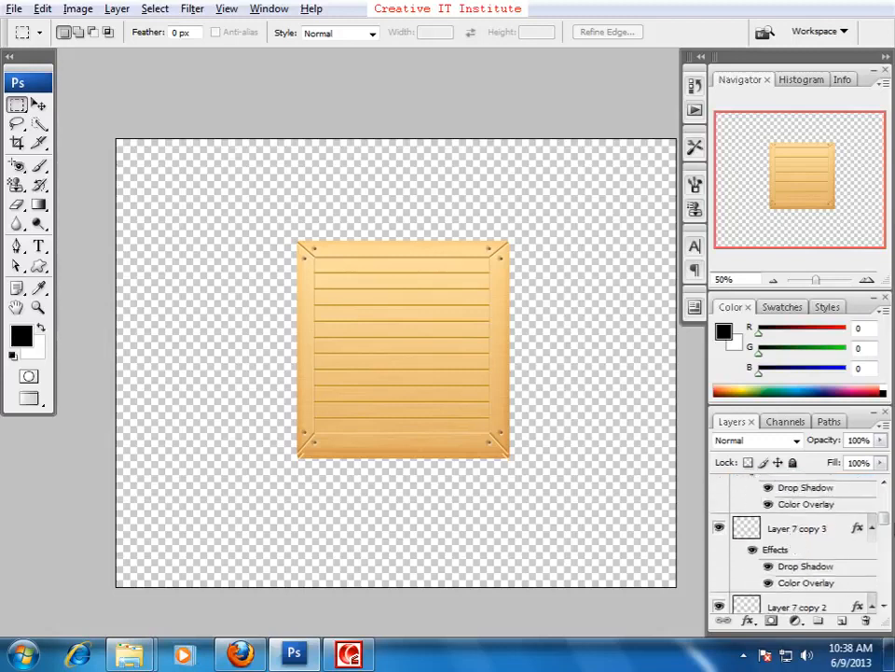
{"action": "scroll", "coordinate": [882, 579], "scroll_direction": "down", "scroll_amount": 10}
{"action": "left_click", "coordinate": [719, 570]}
{"action": "left_click", "coordinate": [720, 599]}
{"action": "scroll", "coordinate": [882, 492], "scroll_direction": "up", "scroll_amount": 18}
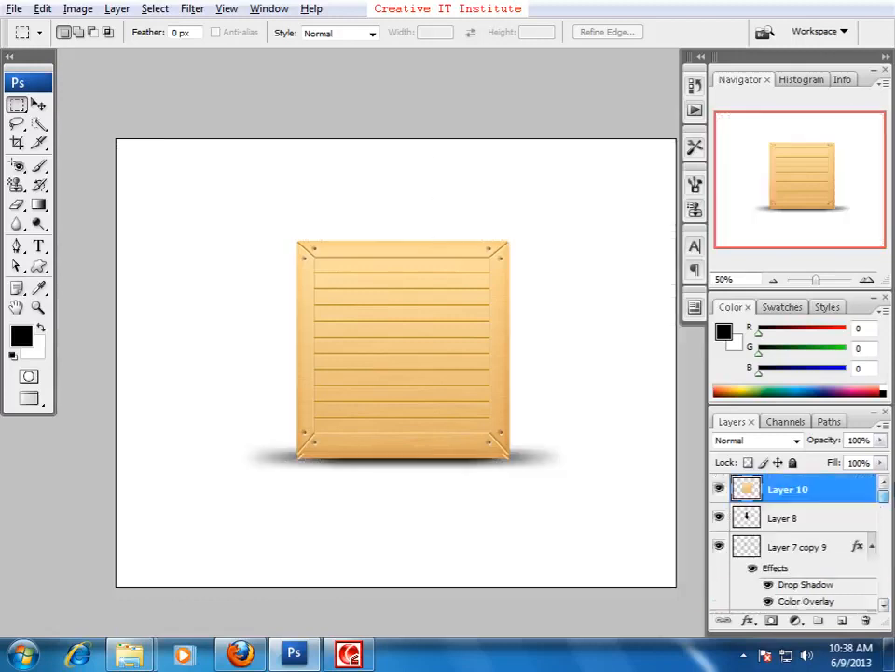
{"action": "left_click", "coordinate": [37, 104]}
{"action": "left_click_drag", "start_coordinate": [386, 347], "coordinate": [207, 301]}
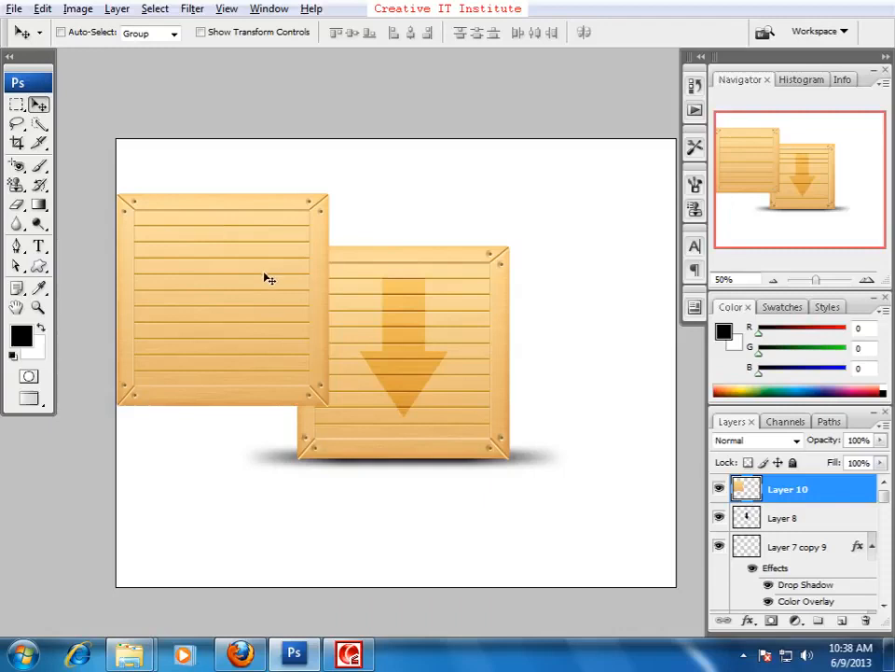
{"action": "key", "text": "ctrl+z"}
- Squash the pasted box front to about 39.8% of its height with Free Transform, keeping its upper edge in place
{"action": "scroll", "coordinate": [292, 279], "scroll_direction": "up", "scroll_amount": 2}
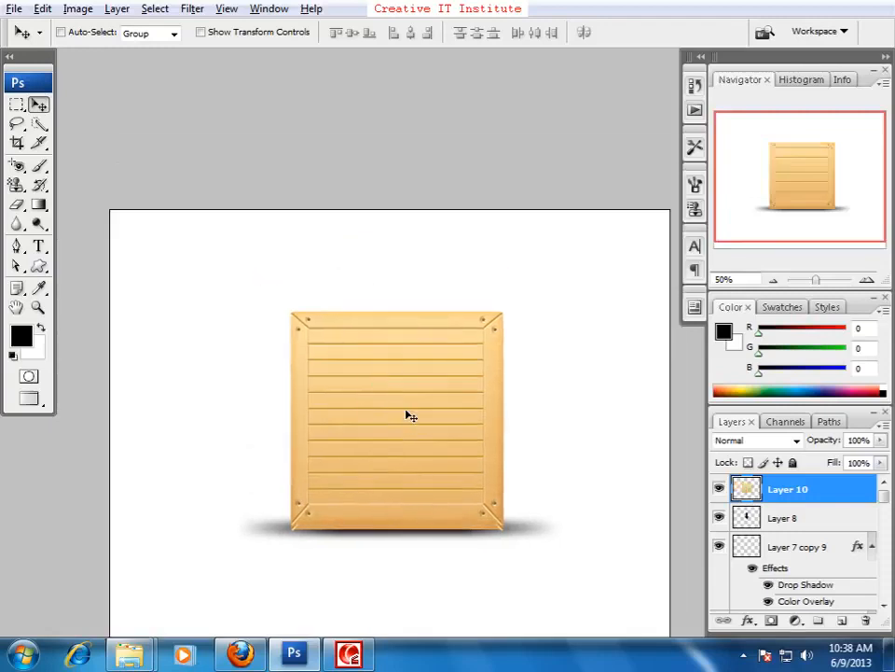
{"action": "key", "text": "ctrl+t"}
{"action": "left_click_drag", "start_coordinate": [397, 526], "coordinate": [401, 398]}
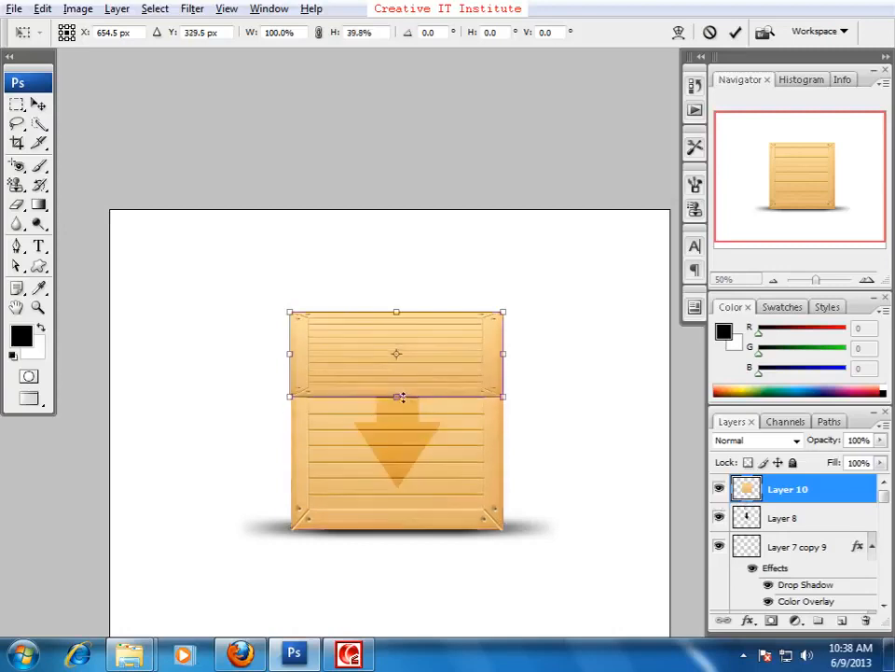
- Move the squashed copy straight up until its lower edge meets the box front's upper edge, and apply the transform
{"action": "key", "text": "shift+Up"}
{"action": "key", "text": "shift+Up"}
{"action": "key", "text": "shift+Up"}
{"action": "key", "text": "shift+Up"}
{"action": "key", "text": "shift+Up"}
{"action": "key", "text": "shift+Up"}
{"action": "key", "text": "shift+Up"}
{"action": "key", "text": "shift+Up"}
{"action": "key", "text": "shift+Up"}
{"action": "key", "text": "shift+Up"}
{"action": "key", "text": "shift+Up"}
{"action": "key", "text": "shift+Up"}
{"action": "key", "text": "shift+Up"}
{"action": "key", "text": "shift+Up"}
{"action": "key", "text": "shift+Up"}
{"action": "key", "text": "shift+Up"}
{"action": "key", "text": "shift+Up"}
{"action": "key", "text": "shift+Up"}
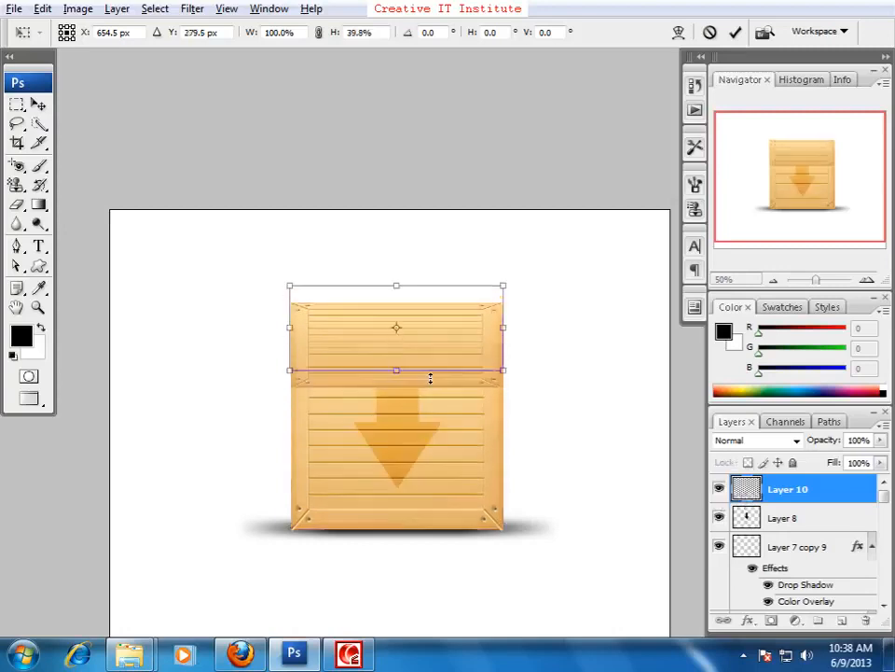
{"action": "key", "text": "Up"}
{"action": "key", "text": "Up"}
{"action": "key", "text": "Up"}
{"action": "key", "text": "Up"}
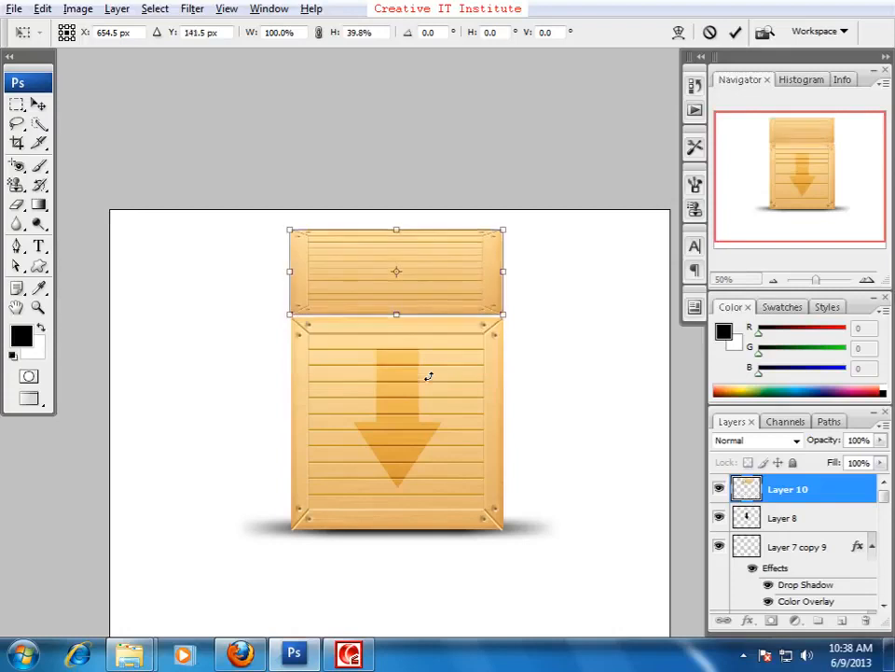
{"action": "key", "text": "ctrl+plus"}
{"action": "key", "text": "ctrl+plus"}
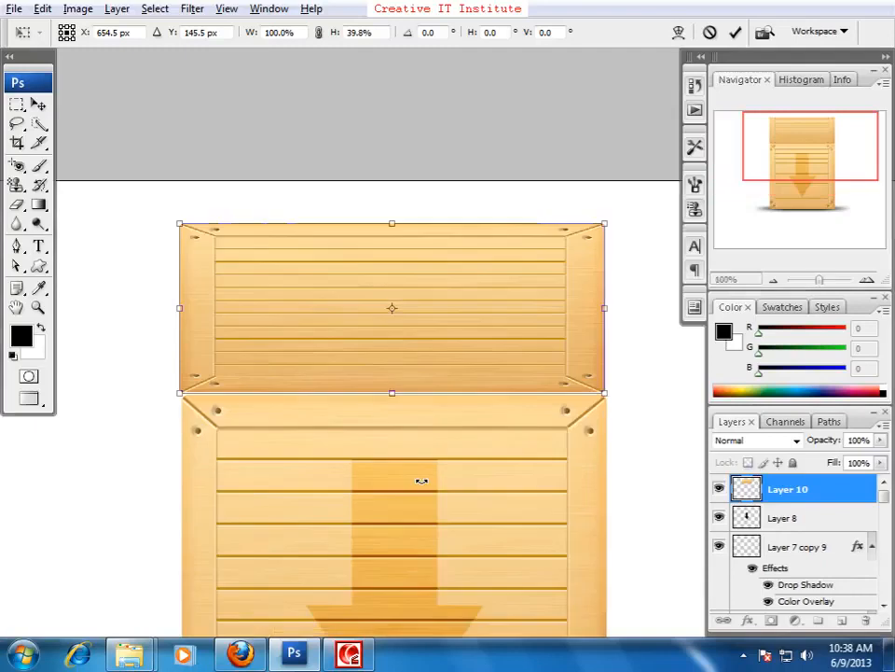
{"action": "scroll", "coordinate": [401, 503], "scroll_direction": "down", "scroll_amount": 1}
{"action": "key", "text": "Down"}
{"action": "key", "text": "Down"}
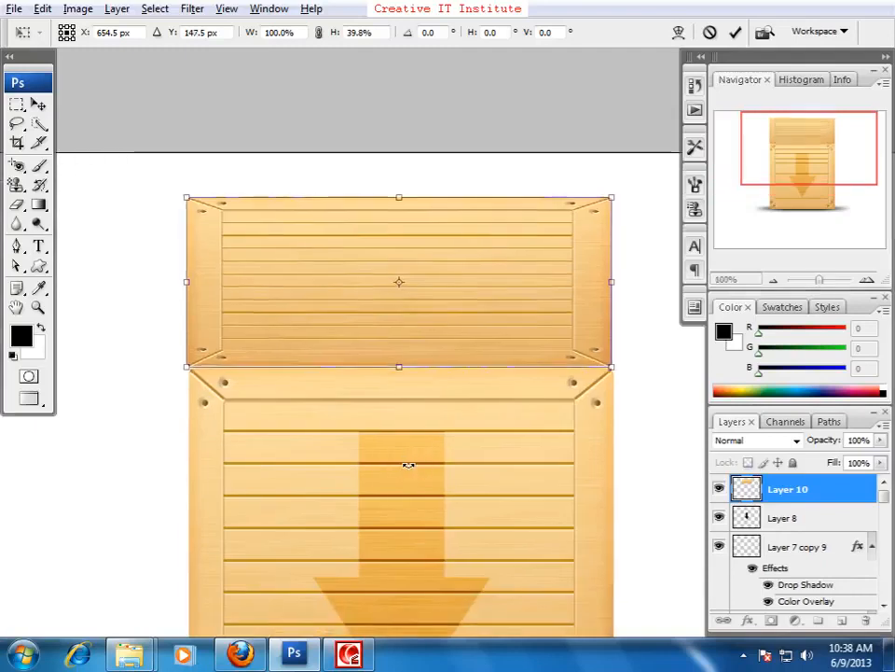
{"action": "key", "text": "Return"}
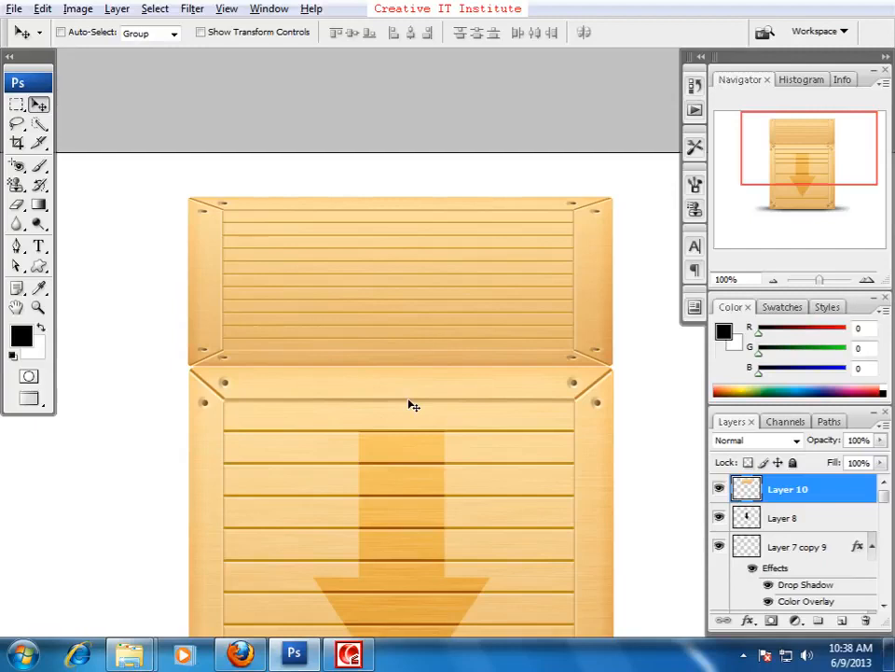
- Apply a Perspective transform to the squashed copy, narrowing its upper edge by about 22.8° to form the box's top
{"action": "key", "text": "ctrl+t"}
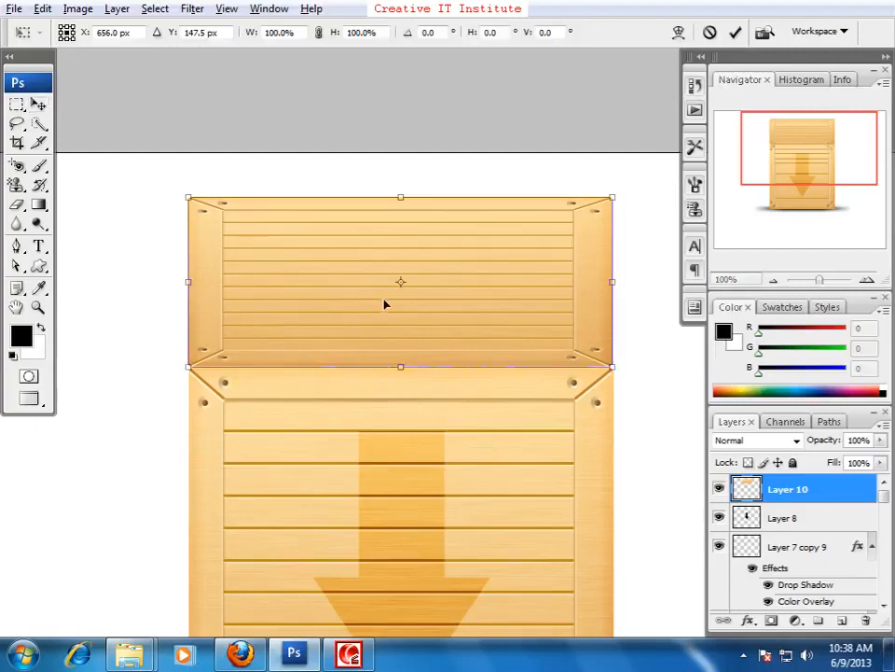
{"action": "left_click", "coordinate": [41, 9]}
{"action": "mouse_move", "coordinate": [166, 322]}
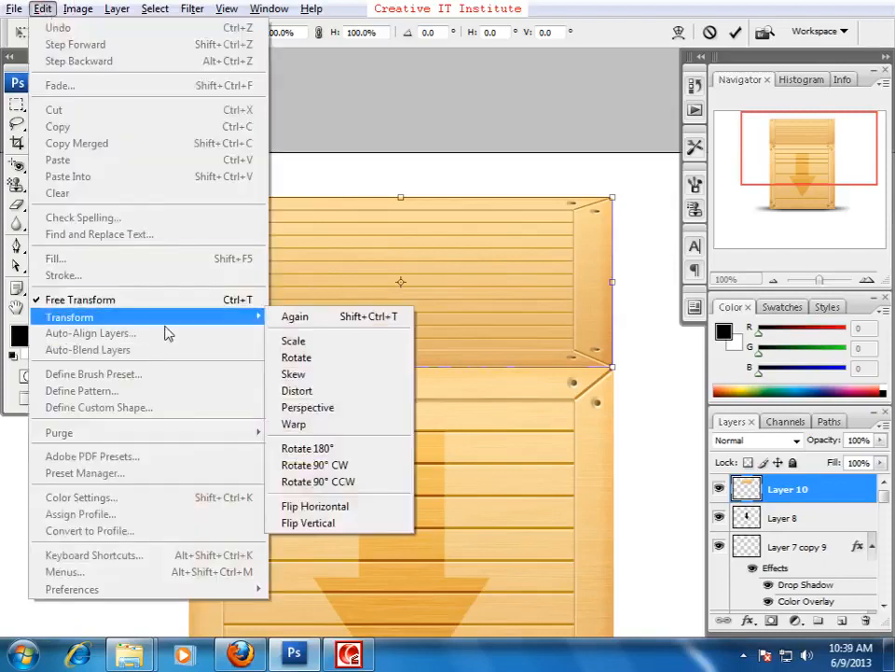
{"action": "left_click", "coordinate": [292, 407]}
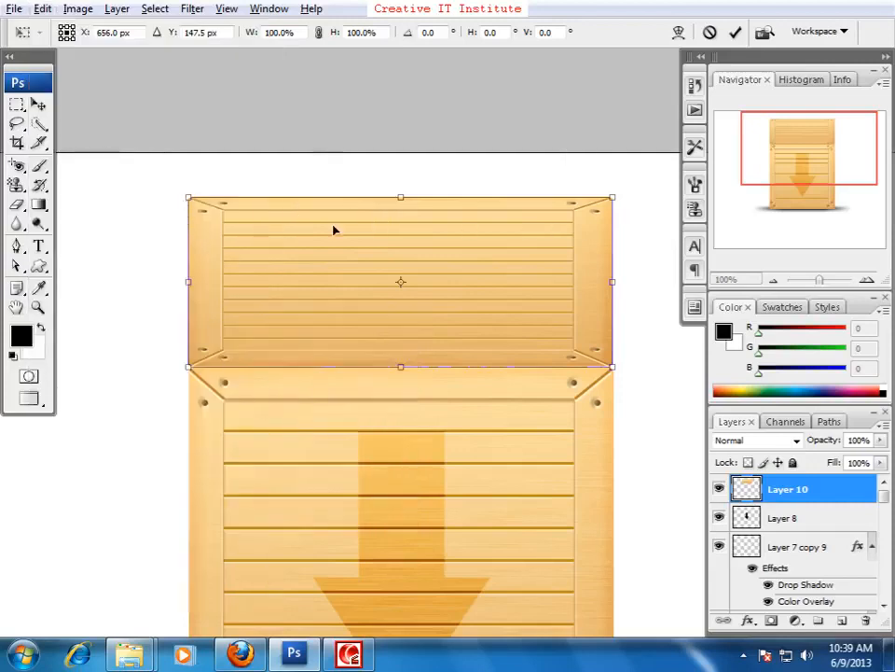
{"action": "left_click_drag", "start_coordinate": [189, 198], "coordinate": [190, 216]}
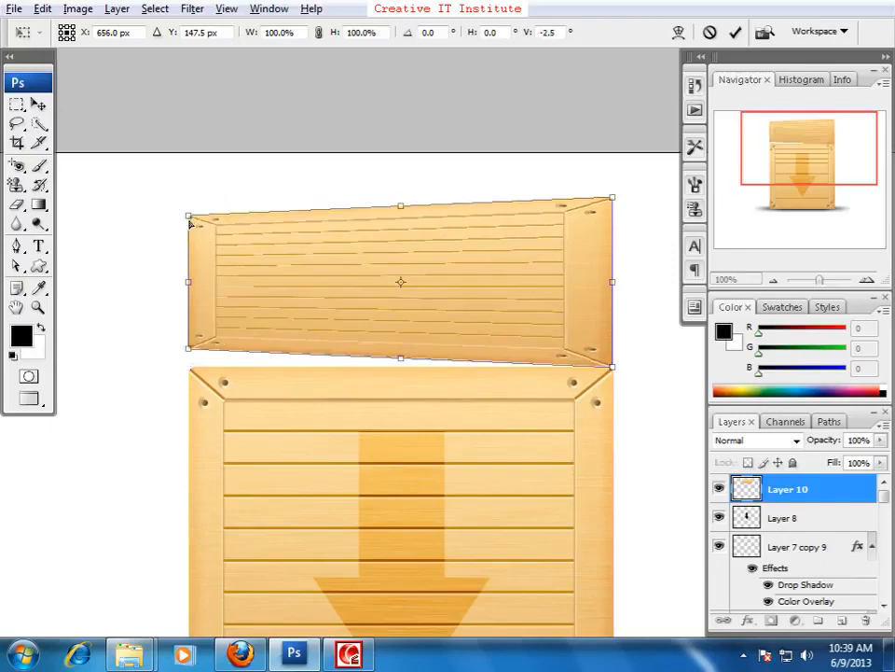
{"action": "key", "text": "ctrl+z"}
{"action": "left_click_drag", "start_coordinate": [188, 200], "coordinate": [261, 208]}
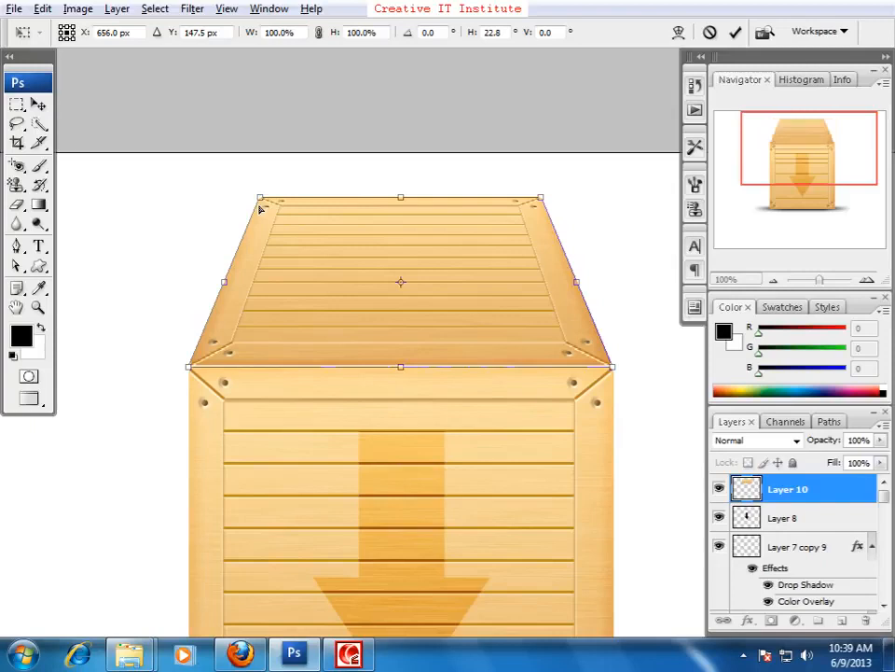
{"action": "key", "text": "Return"}
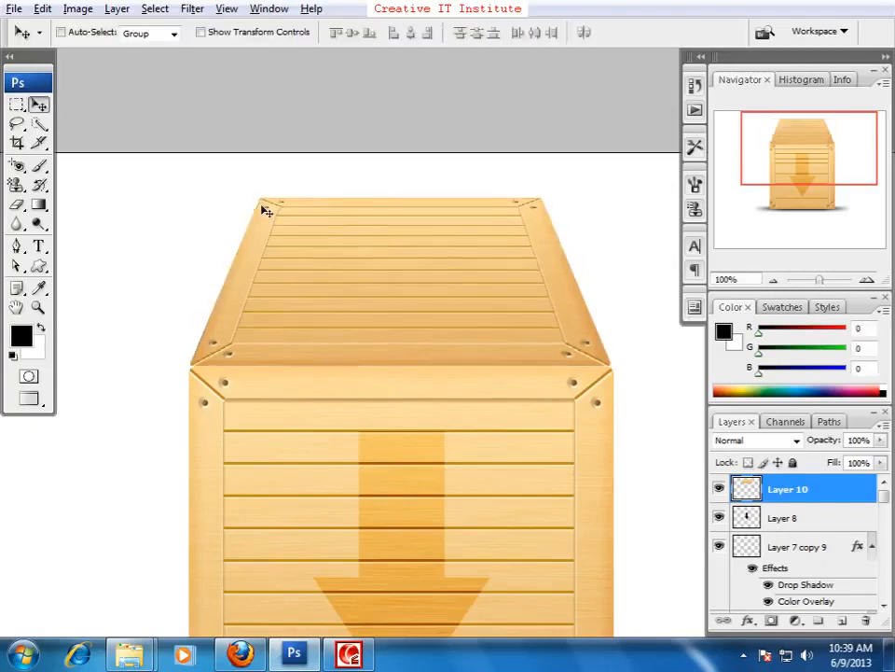
- Reduce the box top's height to about 83.6% from its upper edge with Free Transform and apply it
{"action": "key", "text": "ctrl+minus"}
{"action": "key", "text": "ctrl+minus"}
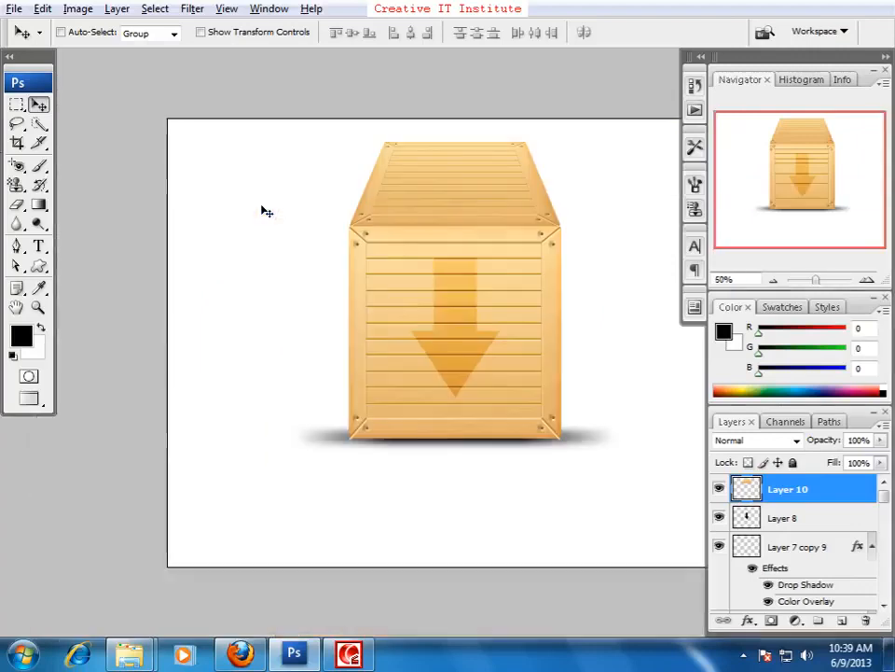
{"action": "left_click_drag", "start_coordinate": [482, 286], "coordinate": [94, 268]}
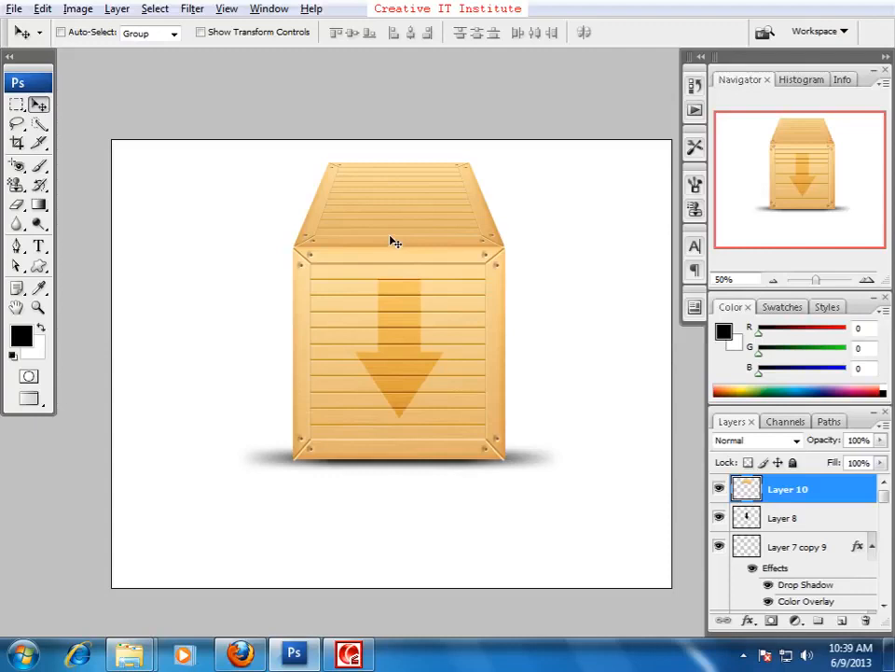
{"action": "key", "text": "ctrl+t"}
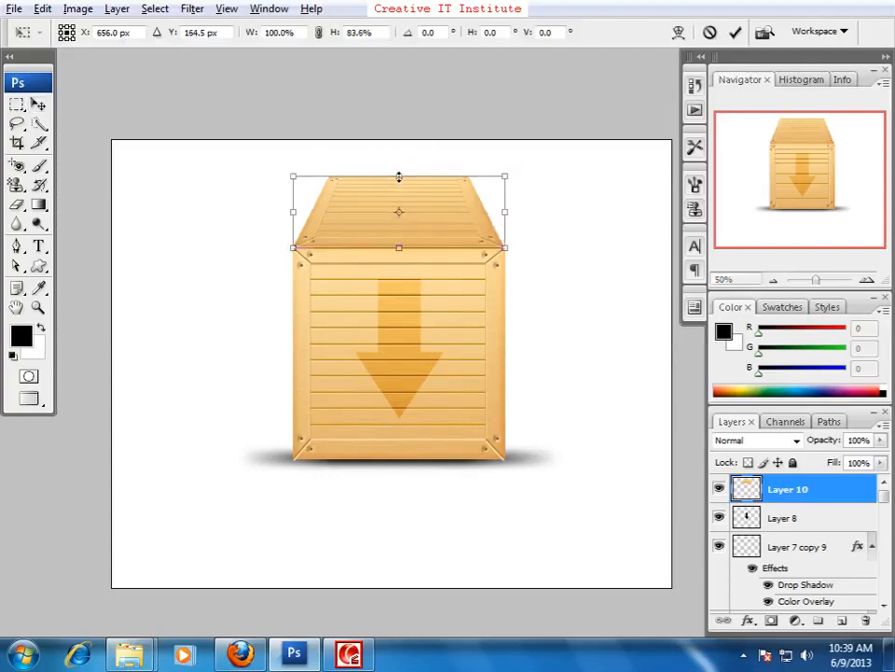
{"action": "key", "text": "Return"}
{"action": "left_click_drag", "start_coordinate": [491, 407], "coordinate": [483, 393]}
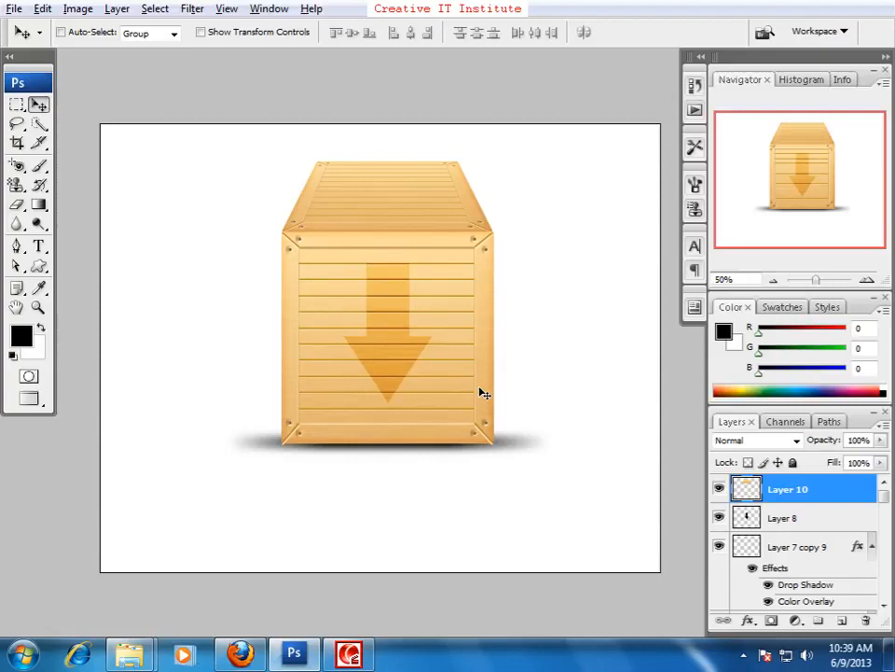
- Select all layers from Layer 10 down to Layer 9 and move the whole box with its shadow down on the canvas
{"action": "scroll", "coordinate": [848, 624], "scroll_direction": "down", "scroll_amount": 10}
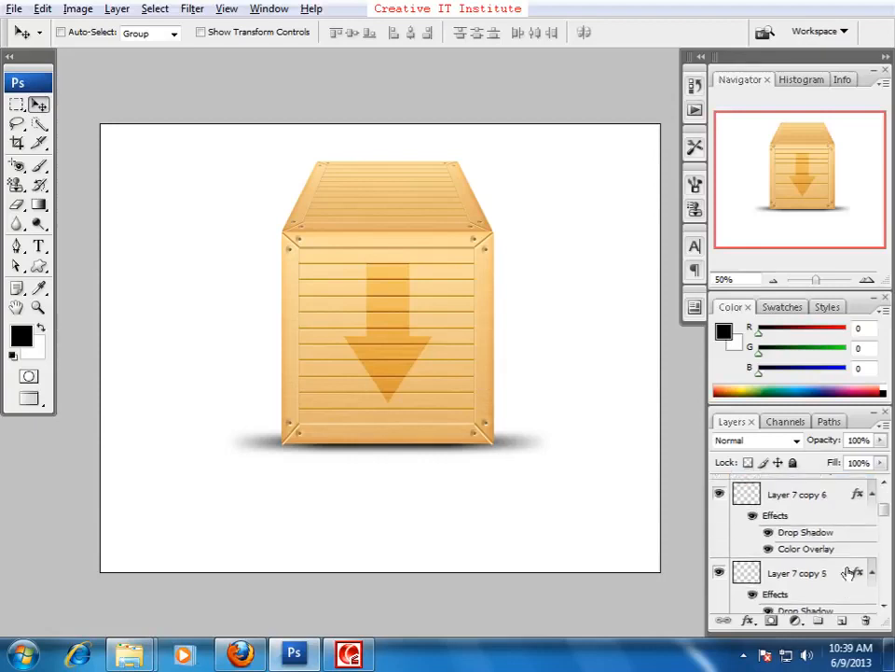
{"action": "scroll", "coordinate": [859, 569], "scroll_direction": "down", "scroll_amount": 3}
{"action": "left_click", "coordinate": [884, 546]}
{"action": "scroll", "coordinate": [877, 559], "scroll_direction": "down", "scroll_amount": 5}
{"action": "left_click", "coordinate": [824, 572], "text": "shift"}
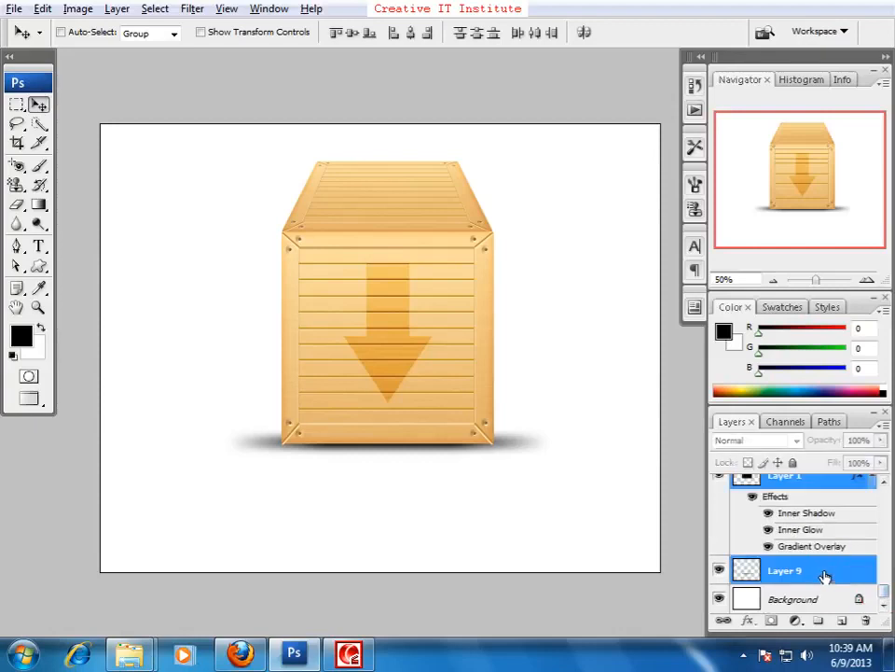
{"action": "key", "text": "shift+Down"}
{"action": "key", "text": "shift+Down"}
{"action": "key", "text": "shift+Down"}
{"action": "key", "text": "shift+Down"}
{"action": "key", "text": "shift+Down"}
{"action": "key", "text": "shift+Down"}
{"action": "key", "text": "shift+Down"}
{"action": "key", "text": "shift+Down"}
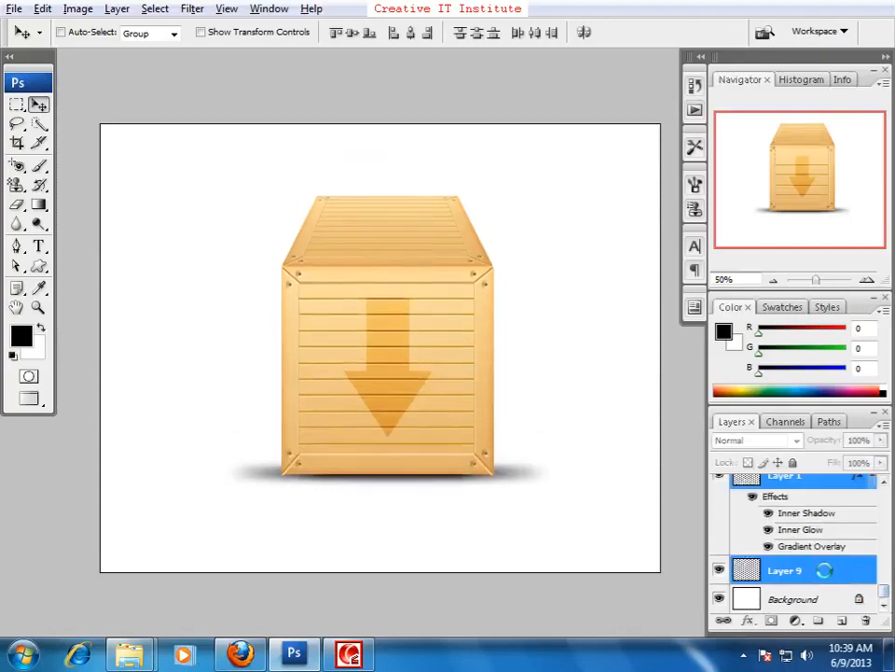
{"action": "key", "text": "shift+Down"}
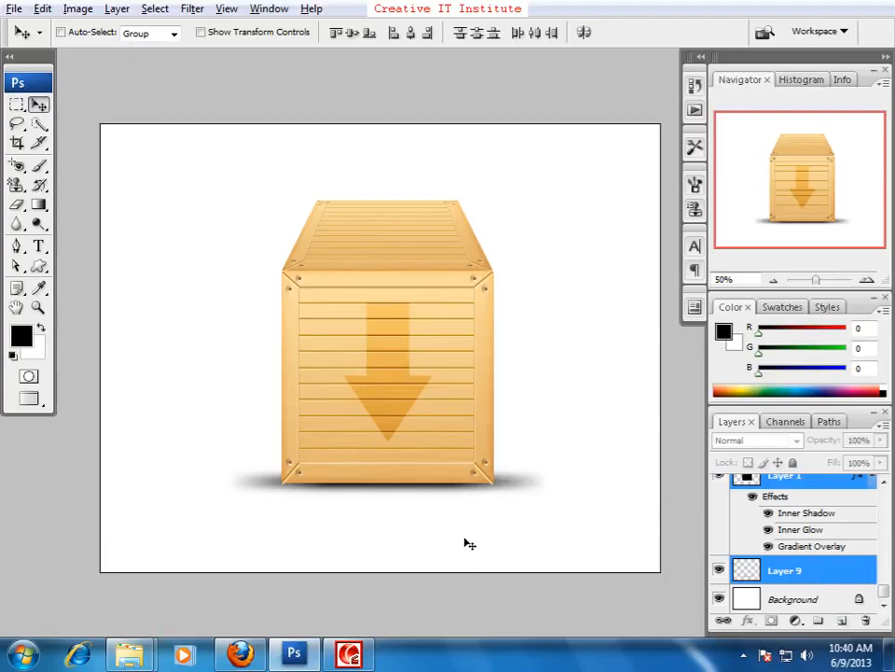
- Save the document as "Wooden box" in Photoshop format in the Photoshop folder on the Project (F:) drive
{"action": "key", "text": "ctrl+s"}
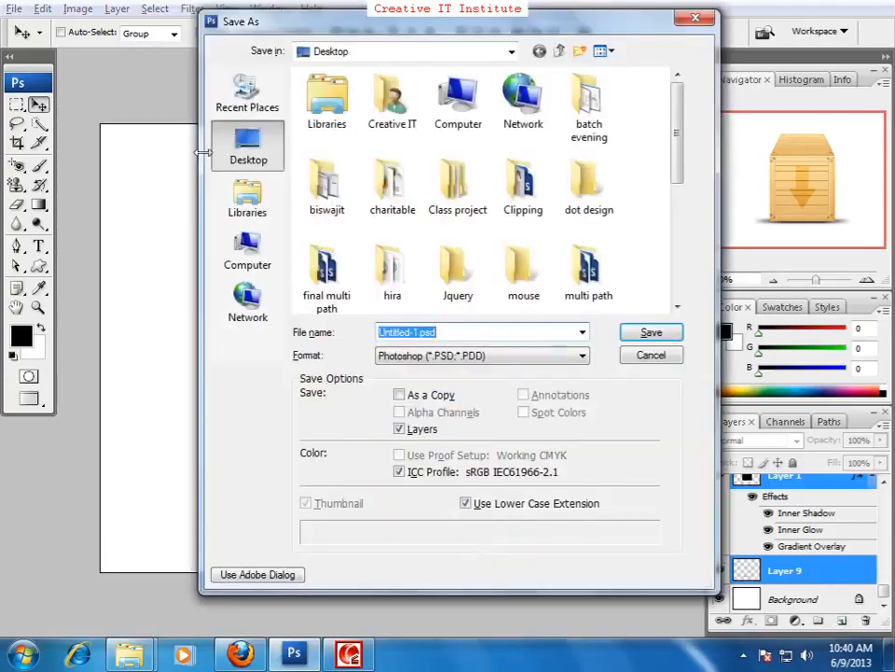
{"action": "left_click", "coordinate": [248, 254]}
{"action": "double_click", "coordinate": [370, 247]}
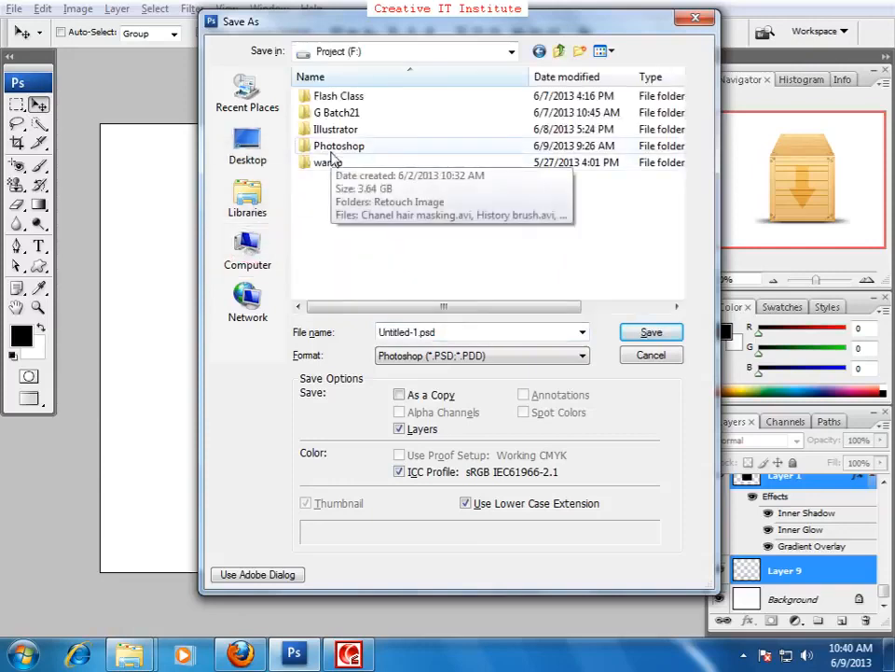
{"action": "double_click", "coordinate": [331, 151]}
{"action": "double_click", "coordinate": [443, 334]}
{"action": "type", "text": "Wooden bo"}
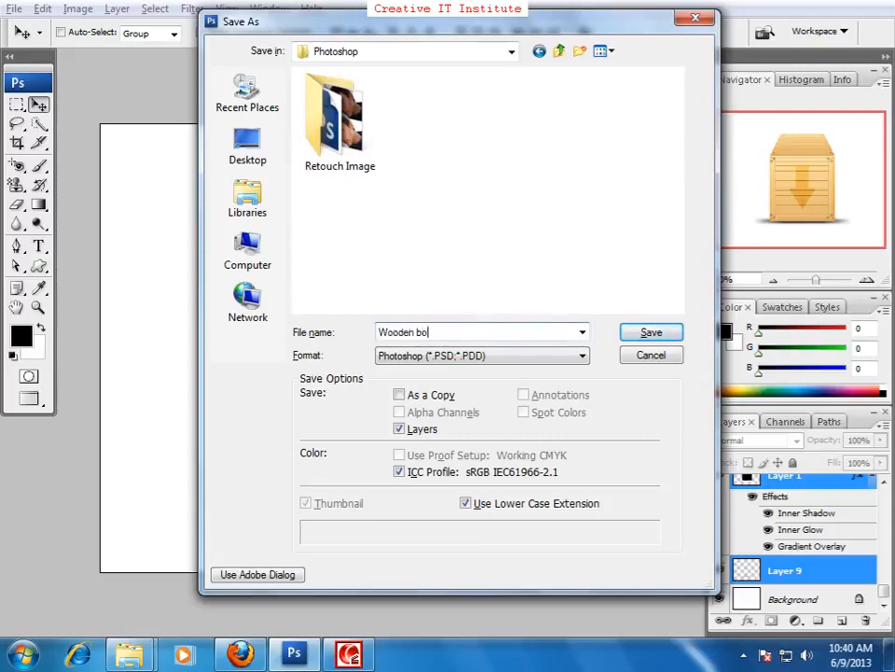
{"action": "type", "text": "x"}
{"action": "key", "text": "Return"}
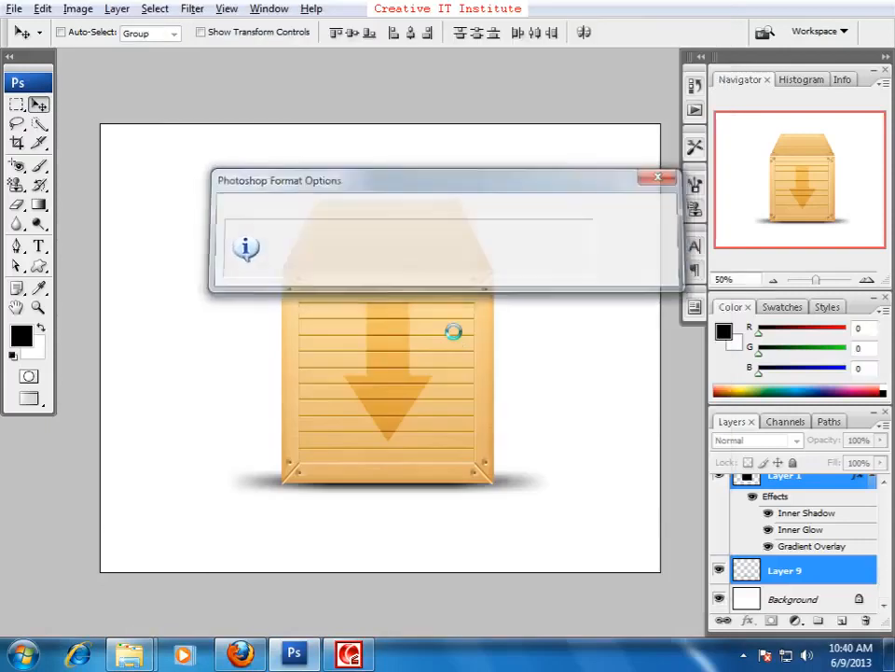